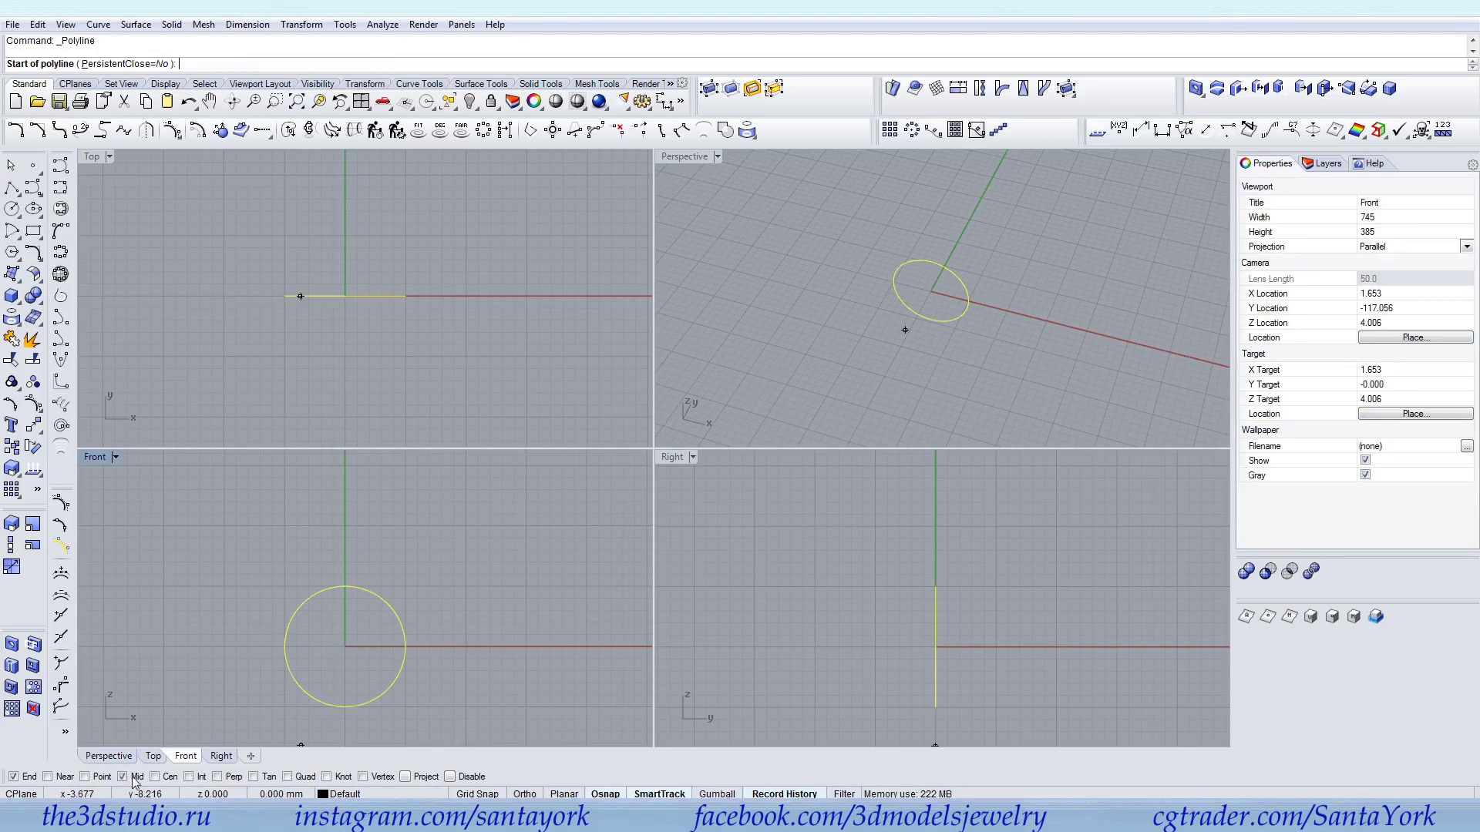
Check the circle's diameter in the front view with a temporary polyline between its side quadrants
{"action": "left_click", "coordinate": [405, 645]}
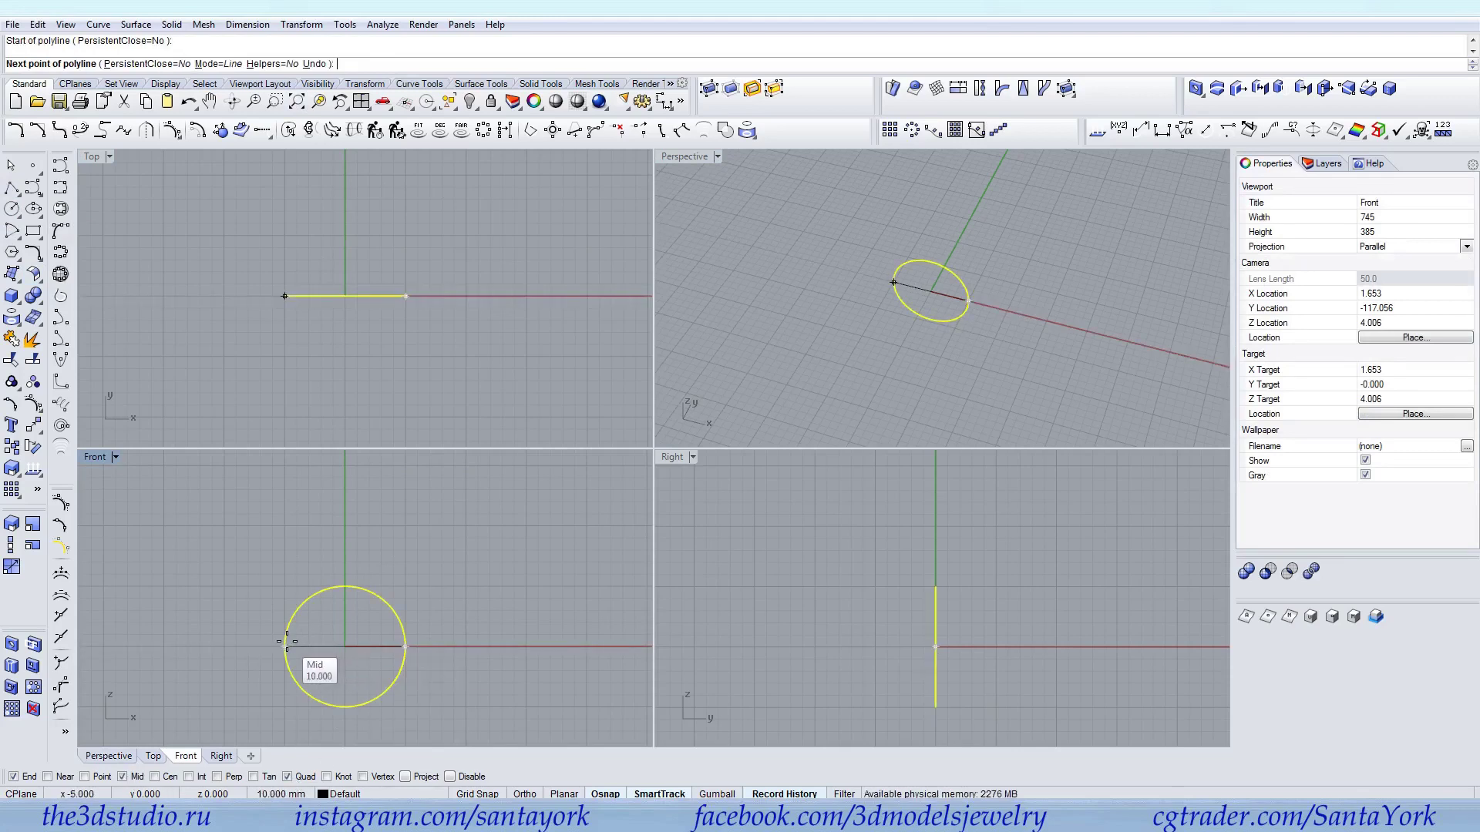
{"action": "key", "text": "Escape"}
Rotate the circle 90 degrees clockwise about the origin in the front view
{"action": "left_click", "coordinate": [33, 446]}
{"action": "type", "text": "0"}
{"action": "key", "text": "Return"}
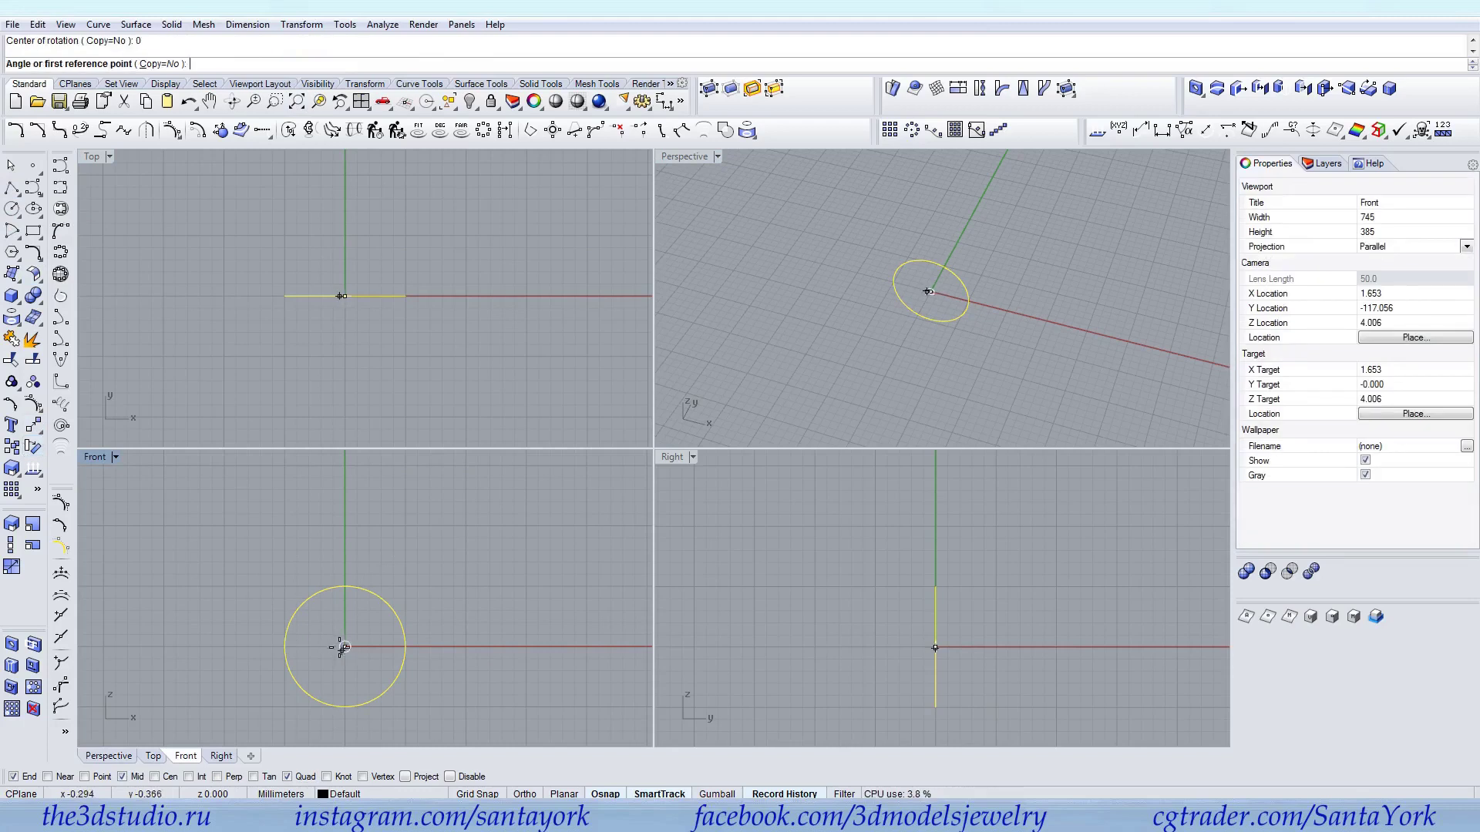
{"action": "left_click", "coordinate": [471, 664], "text": "shift"}
{"action": "left_click", "coordinate": [353, 697], "text": "shift"}
{"action": "right_click_drag", "start_coordinate": [407, 669], "coordinate": [443, 609]}
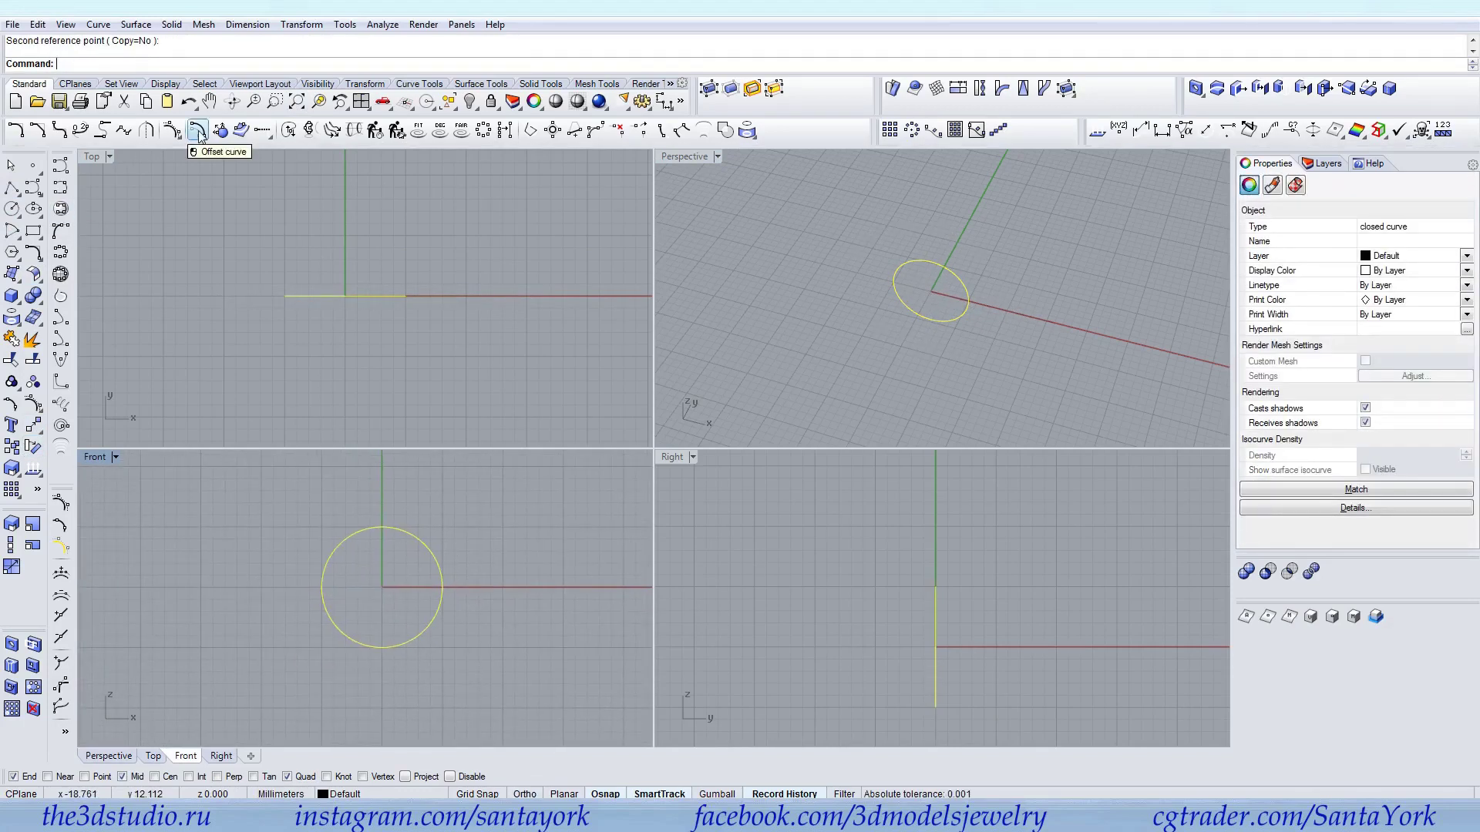
Offset the circle outward by 1 mm
{"action": "left_click", "coordinate": [98, 24]}
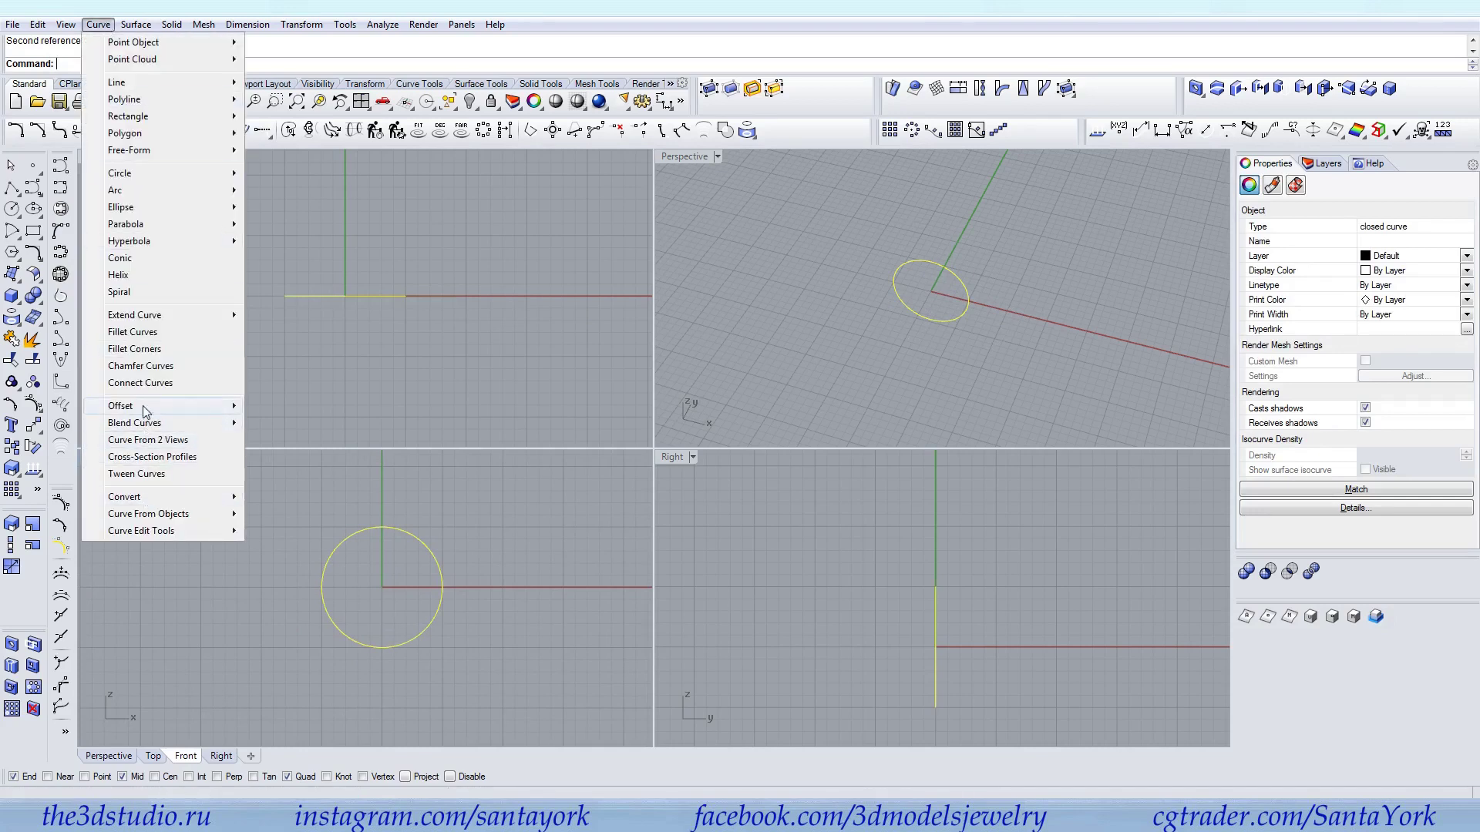
{"action": "mouse_move", "coordinate": [141, 405]}
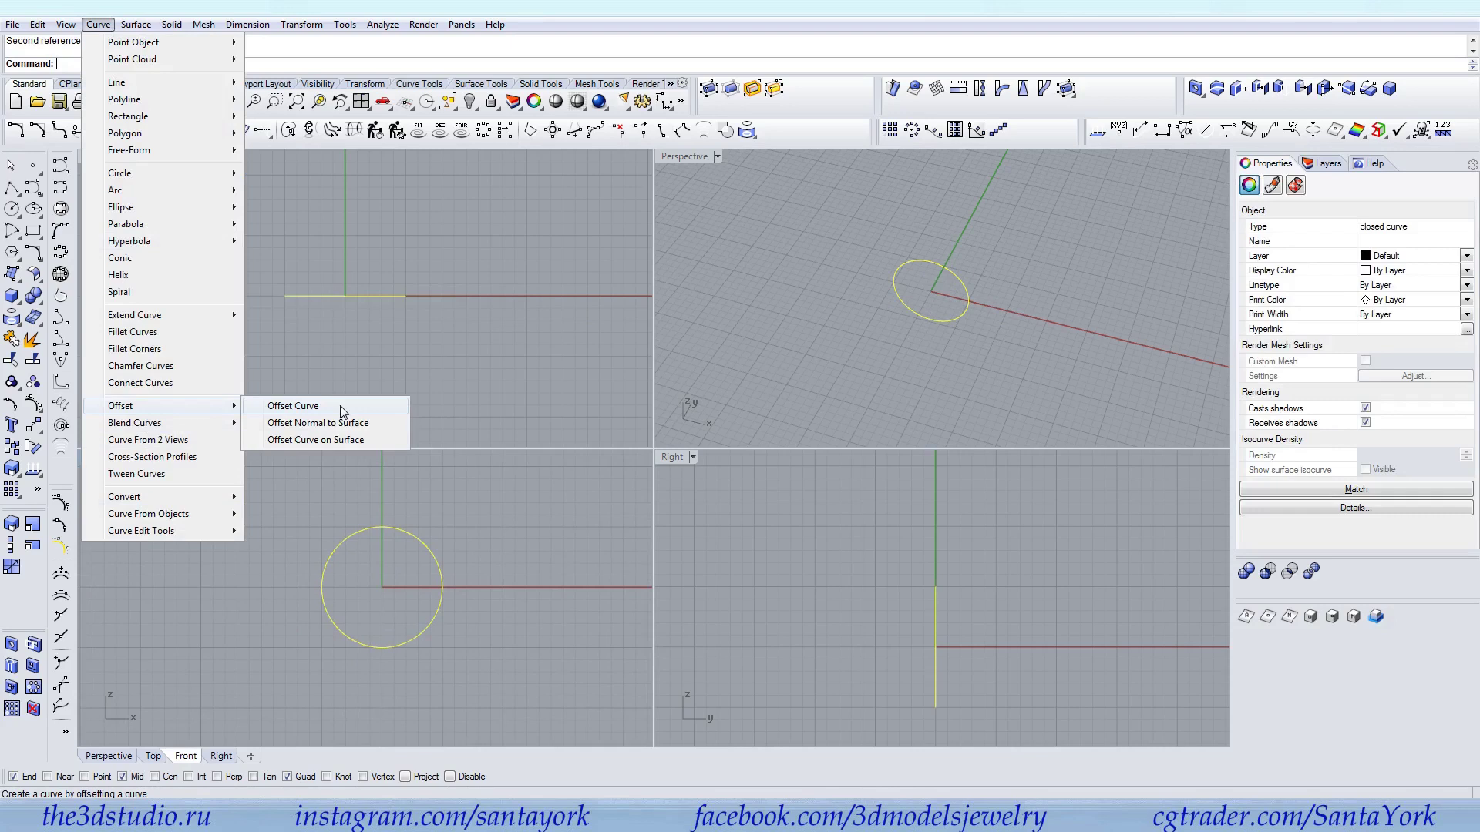
{"action": "left_click", "coordinate": [342, 406]}
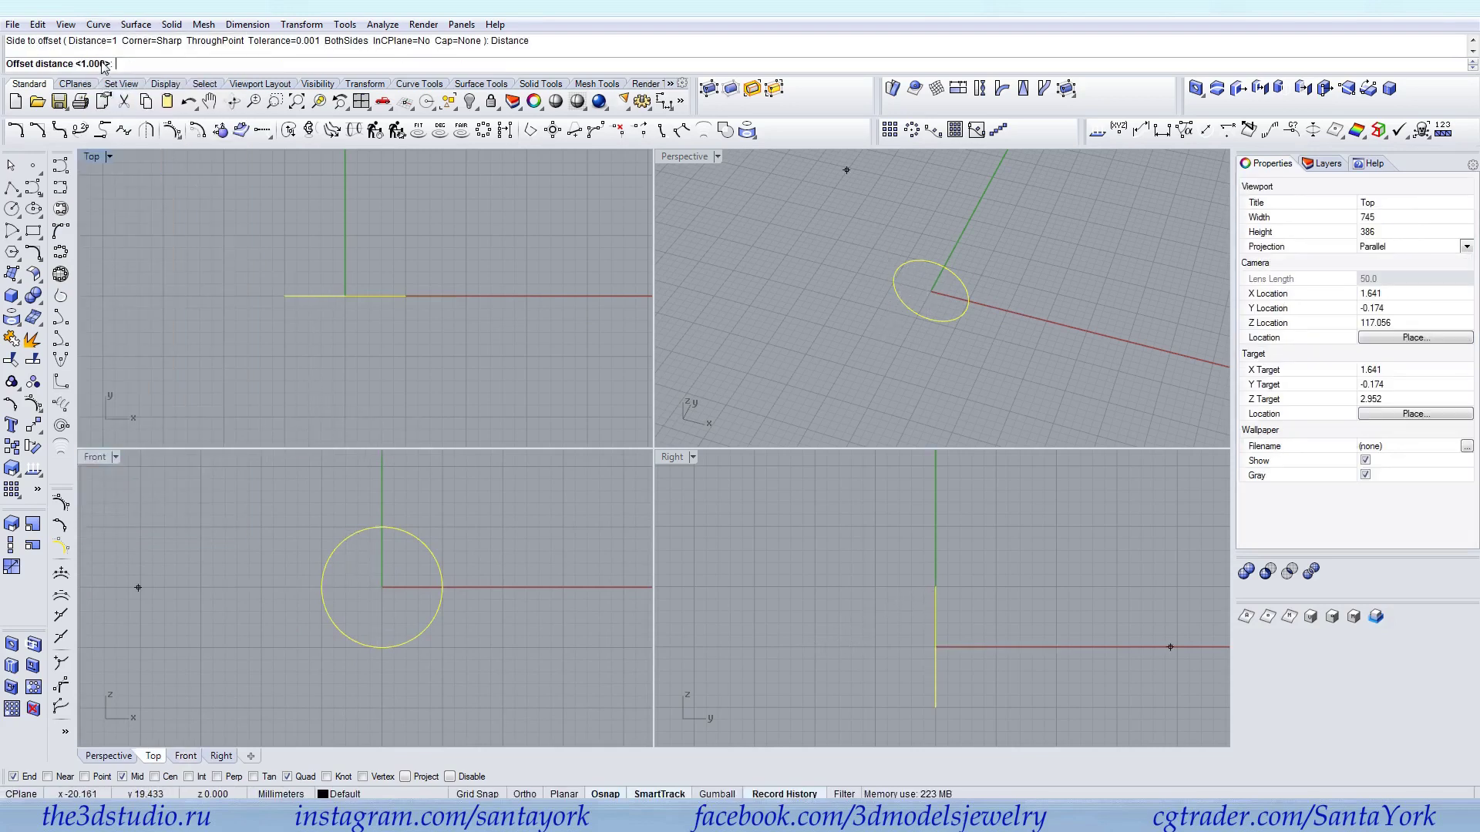
{"action": "type", "text": "1"}
{"action": "key", "text": "Return"}
{"action": "left_click", "coordinate": [454, 566]}
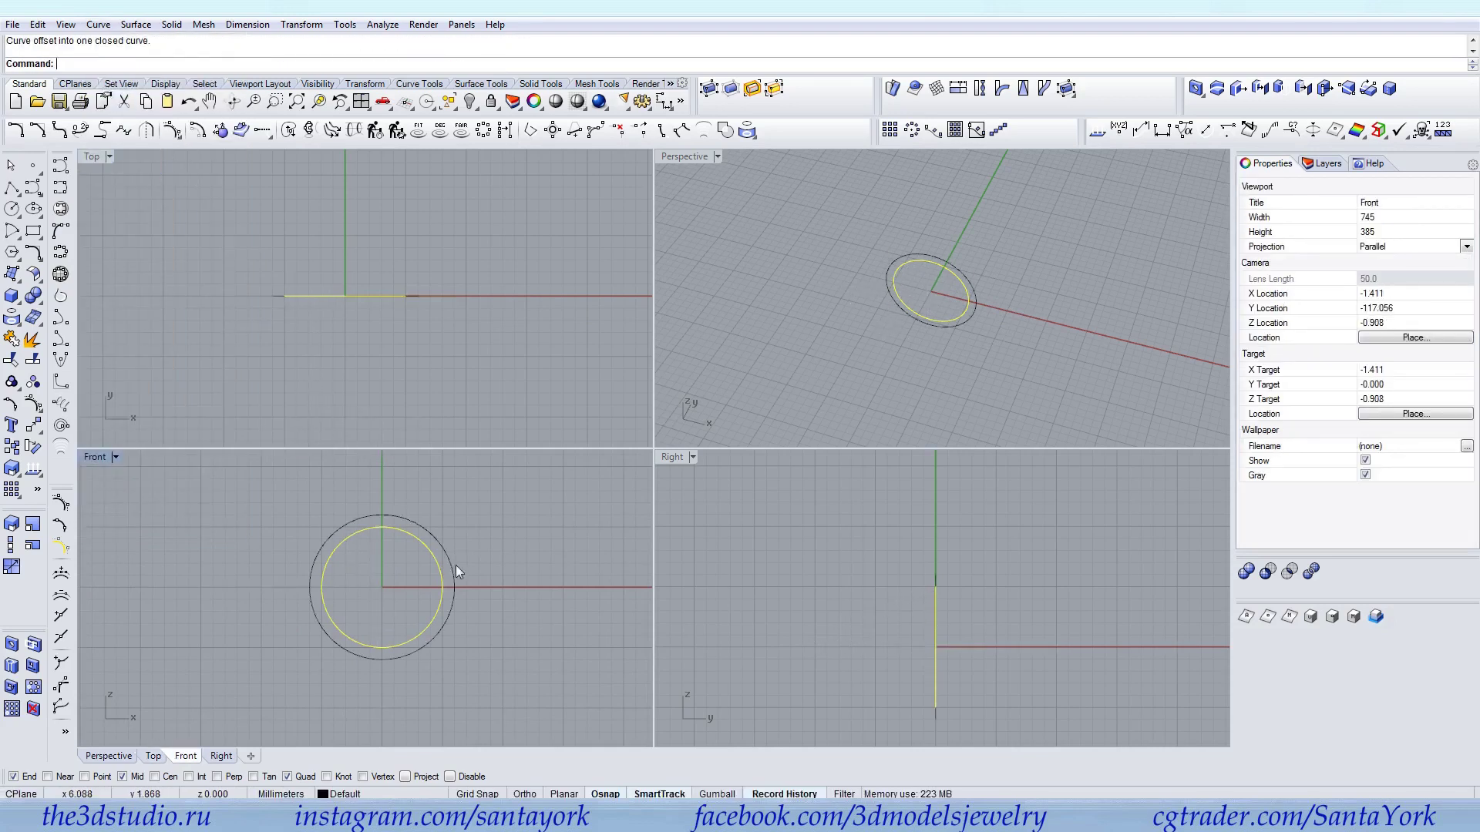
Check the gap between the two circles at their lowest quadrants with a temporary polyline
{"action": "left_click", "coordinate": [11, 188]}
{"action": "left_click", "coordinate": [382, 648]}
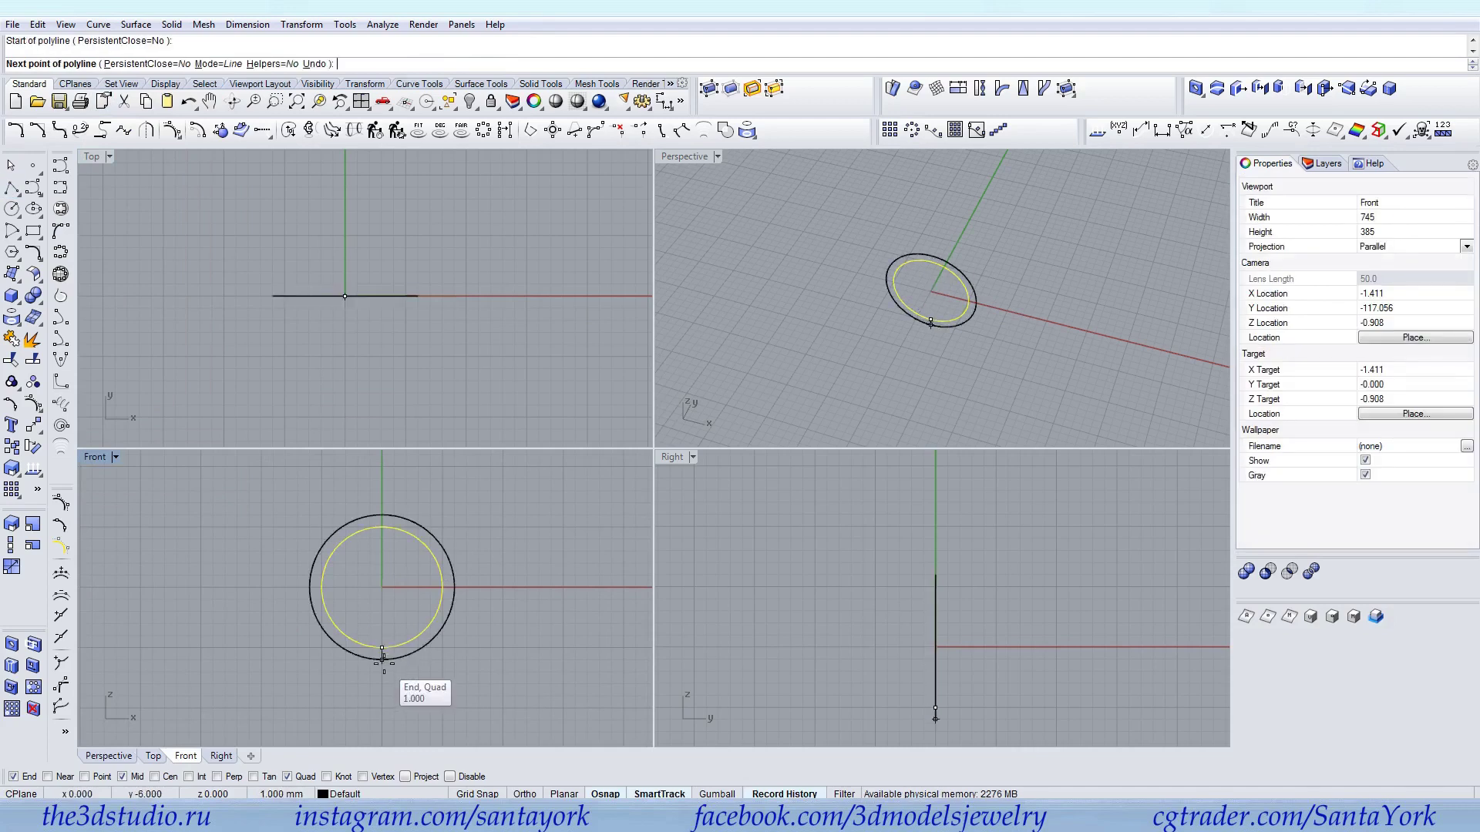
{"action": "key", "text": "Escape"}
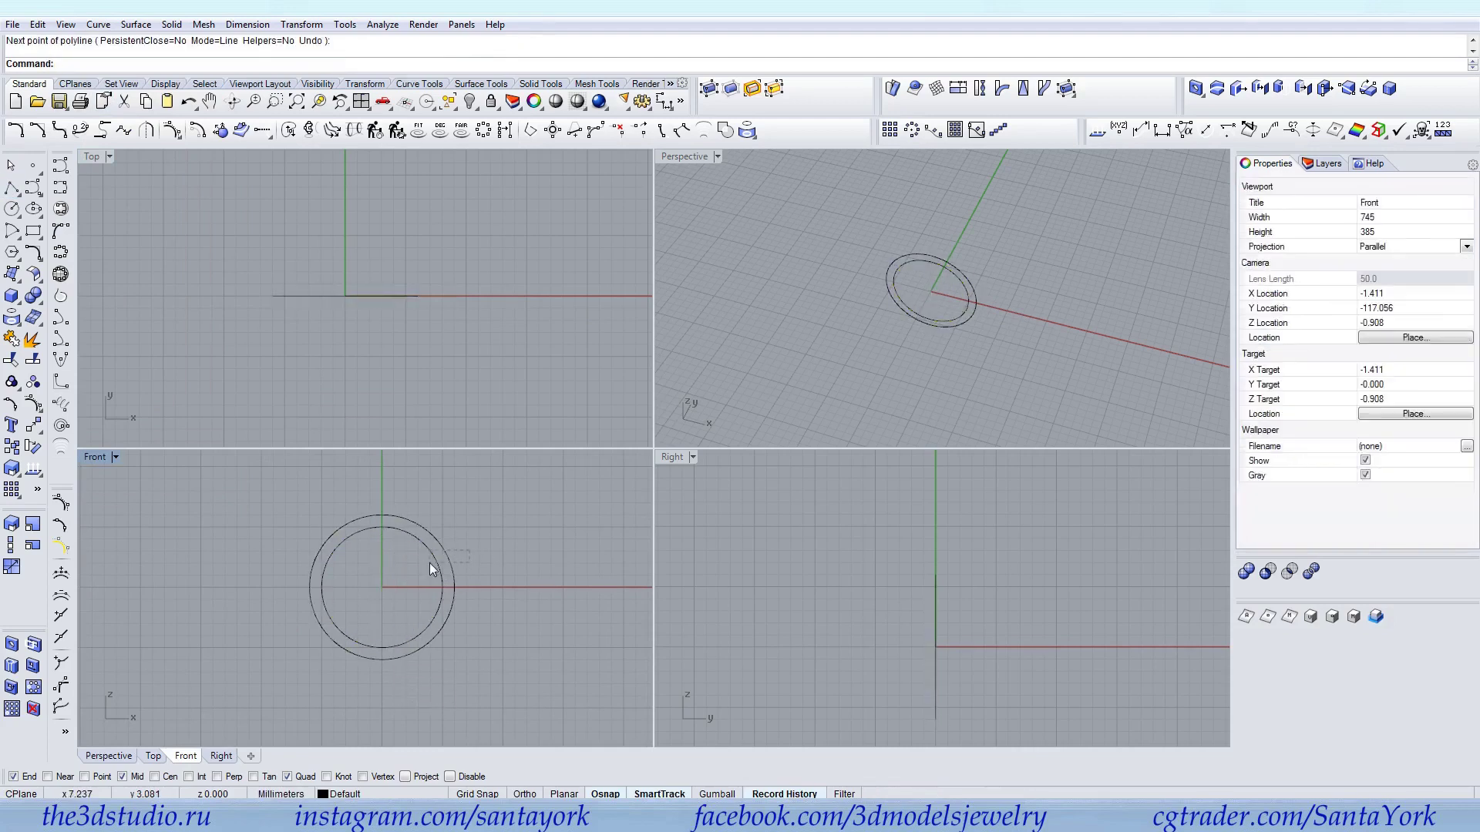
Extrude both concentric circles together into a solid tube 20 mm long
{"action": "key", "text": "ctrl+a"}
{"action": "left_click", "coordinate": [172, 24]}
{"action": "mouse_move", "coordinate": [254, 298]}
{"action": "left_click", "coordinate": [362, 298]}
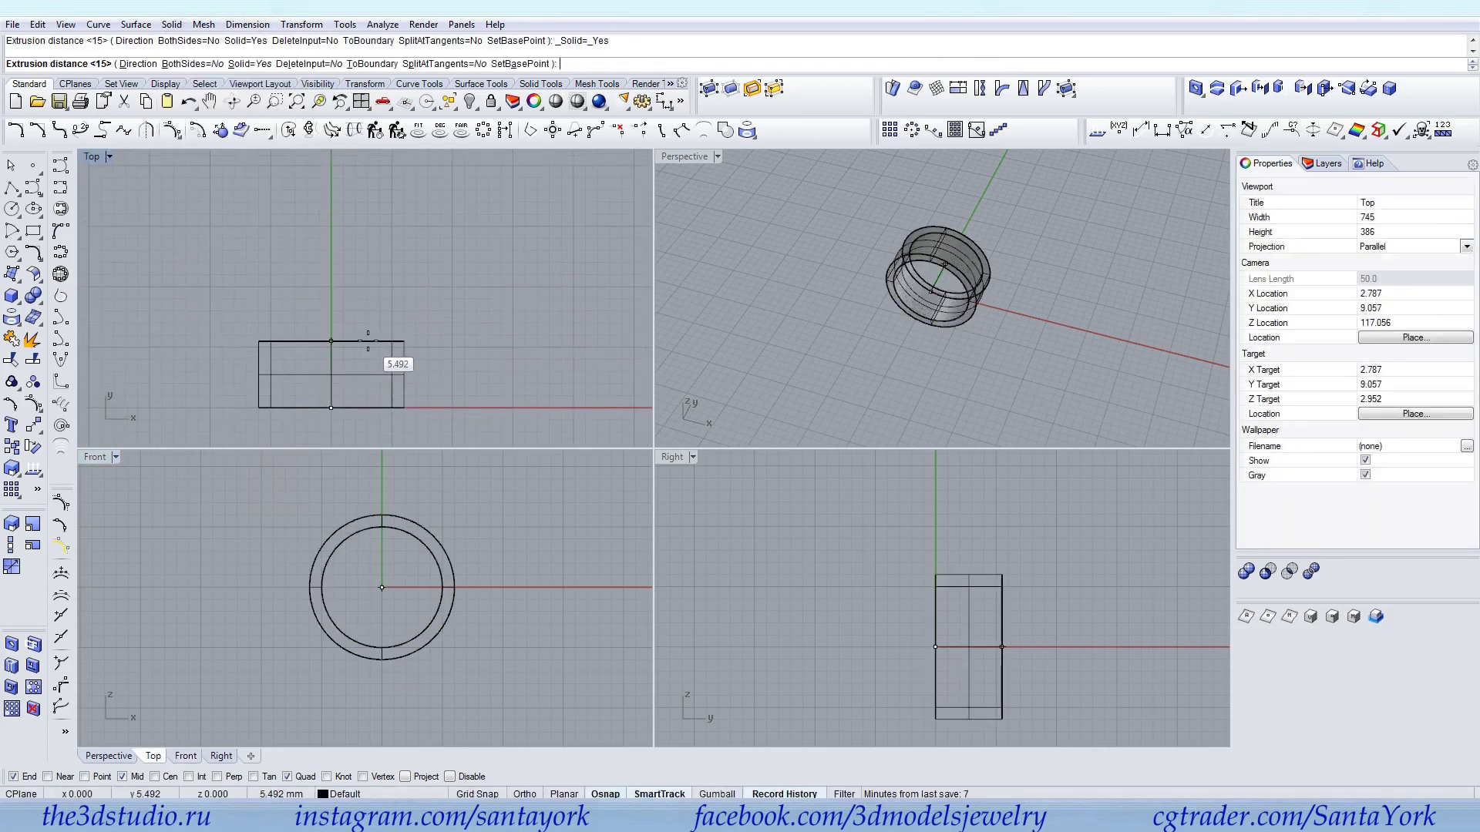
{"action": "type", "text": "20"}
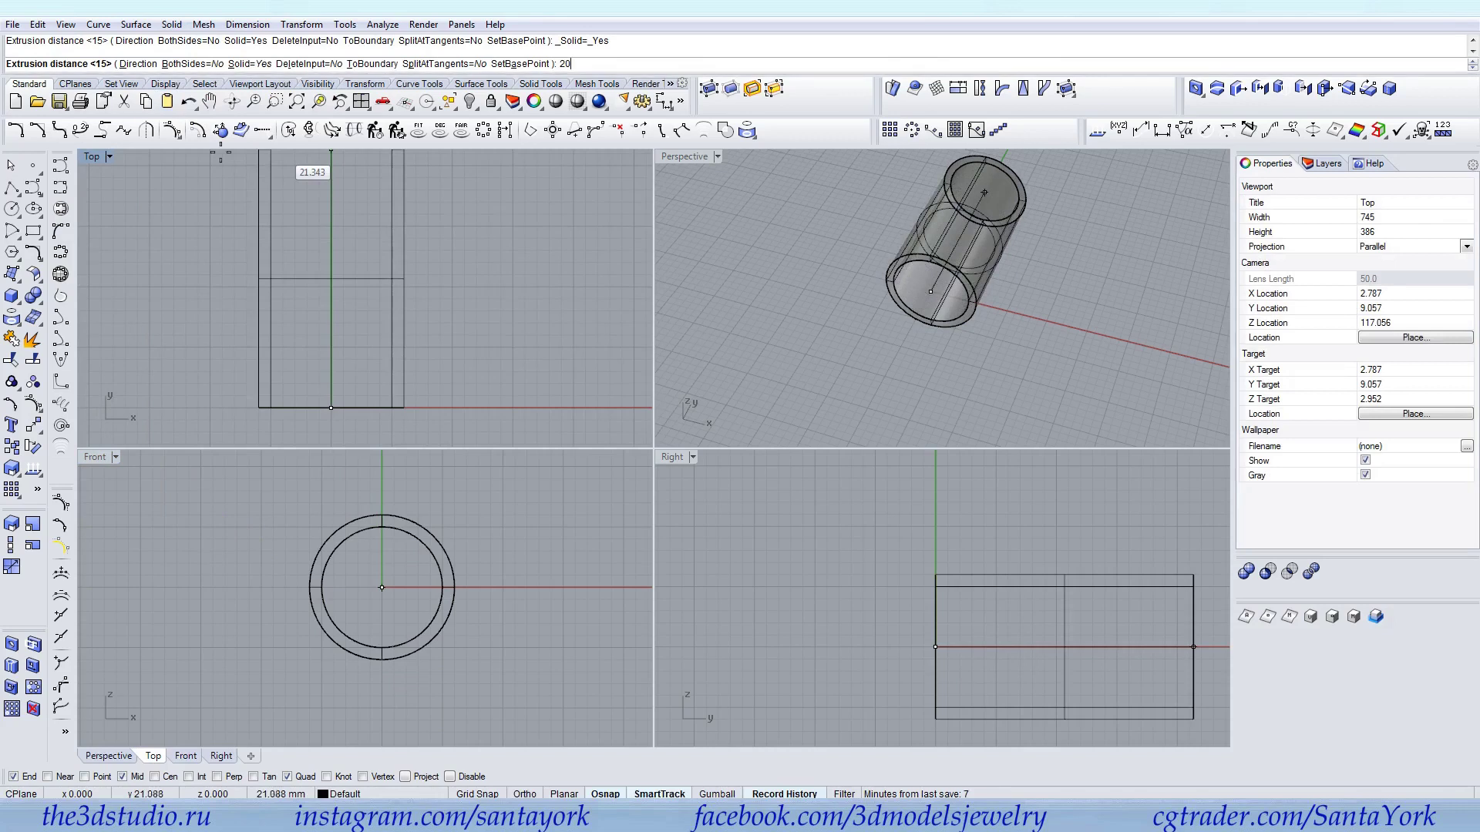
{"action": "key", "text": "Return"}
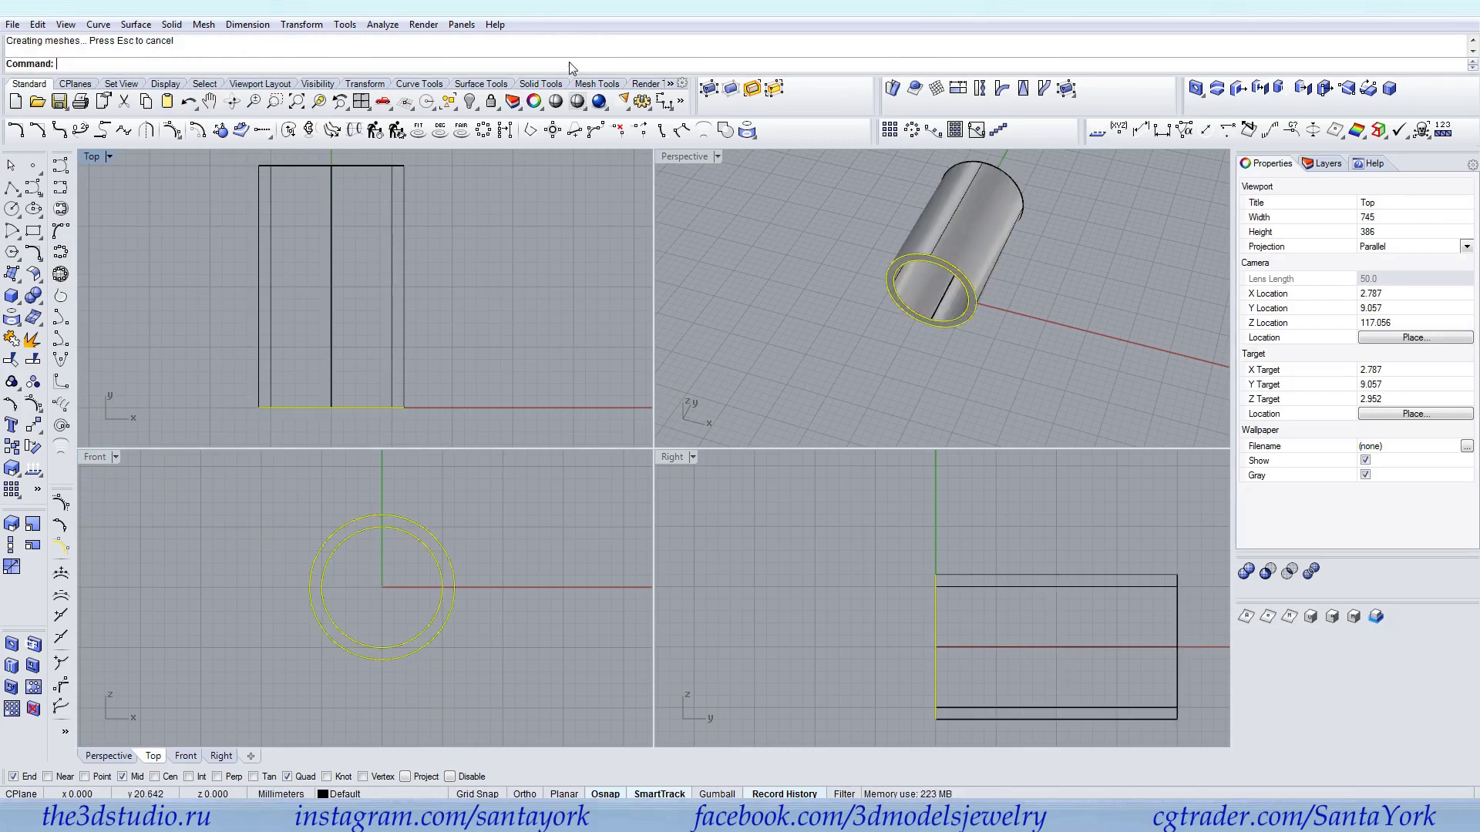
{"action": "key", "text": "Escape"}
Measure the tube's length along its lower outer seam with a polyline and the Length tool
{"action": "right_click_drag", "start_coordinate": [908, 372], "coordinate": [847, 420]}
{"action": "left_click", "coordinate": [11, 188]}
{"action": "left_click", "coordinate": [929, 335]}
{"action": "right_click_drag", "start_coordinate": [1075, 339], "coordinate": [1082, 359]}
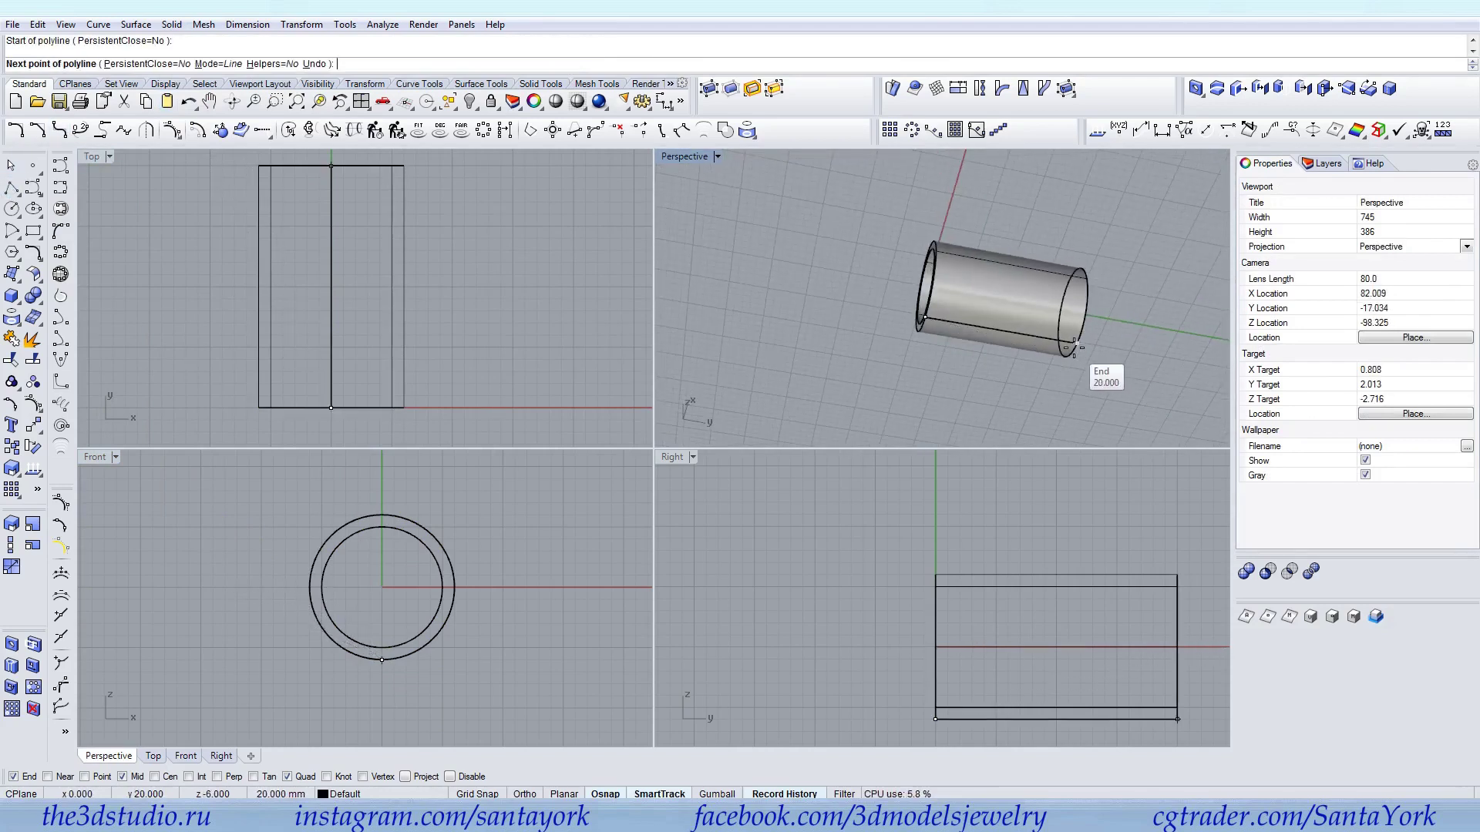
{"action": "left_click", "coordinate": [1073, 347]}
{"action": "key", "text": "Return"}
{"action": "left_click", "coordinate": [1138, 127]}
{"action": "left_click", "coordinate": [1057, 338]}
{"action": "right_click", "coordinate": [1056, 338]}
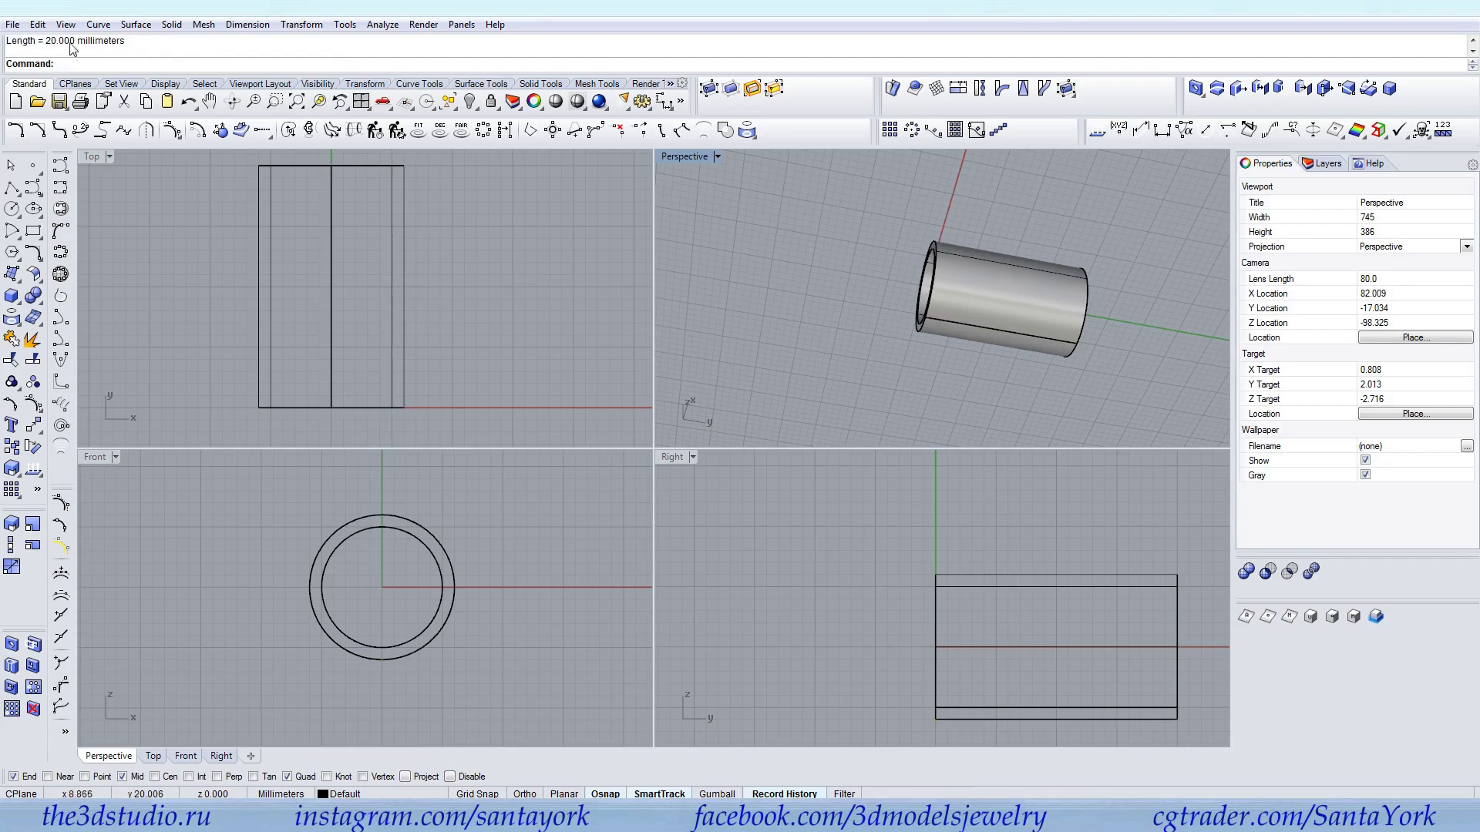
Extrude the inner circular edge at the tube's far end about 1 mm inward as a solid cap
{"action": "right_click_drag", "start_coordinate": [658, 241], "coordinate": [1023, 207]}
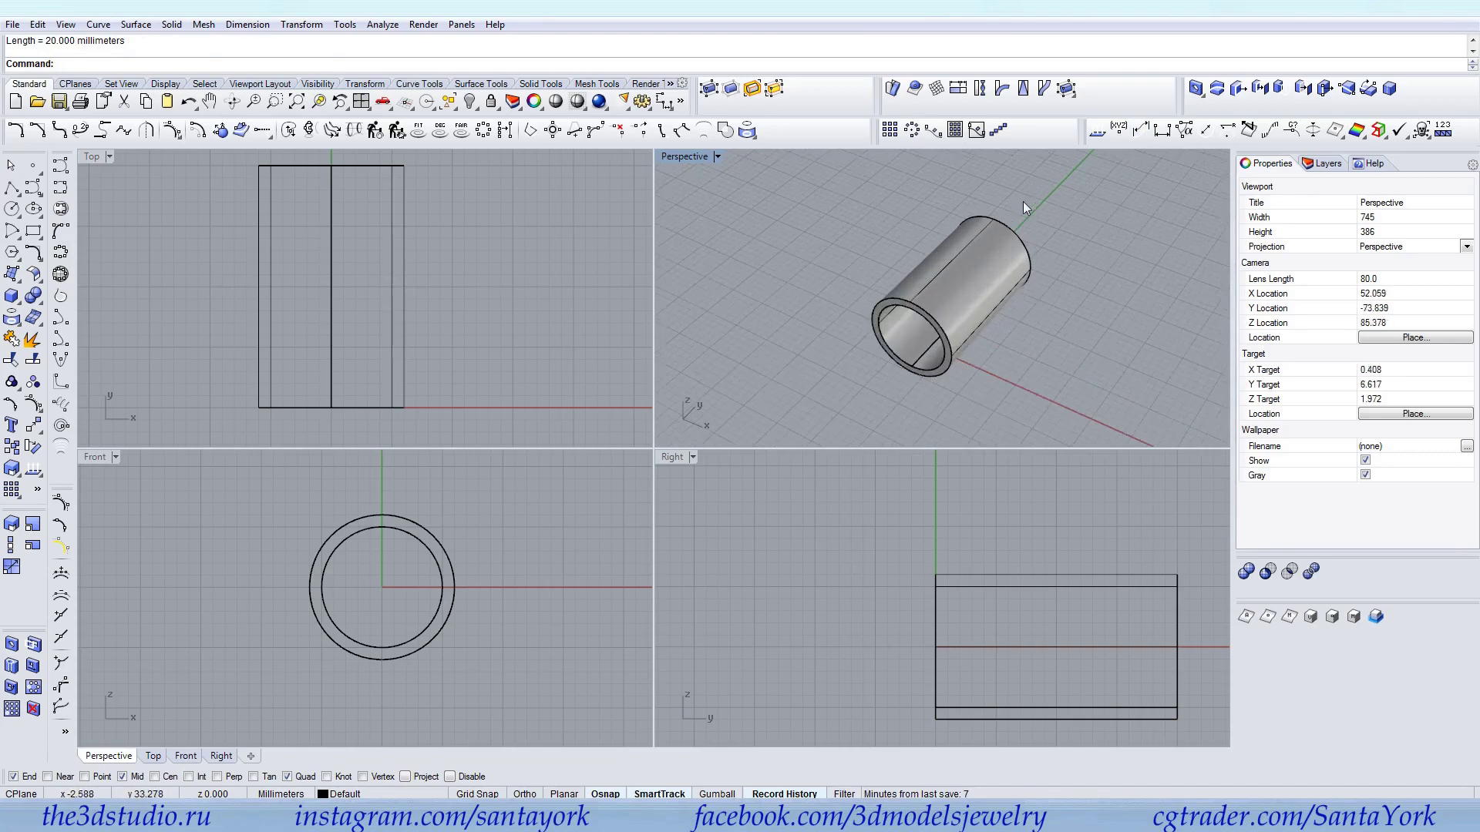
{"action": "right_click_drag", "start_coordinate": [931, 233], "coordinate": [994, 319]}
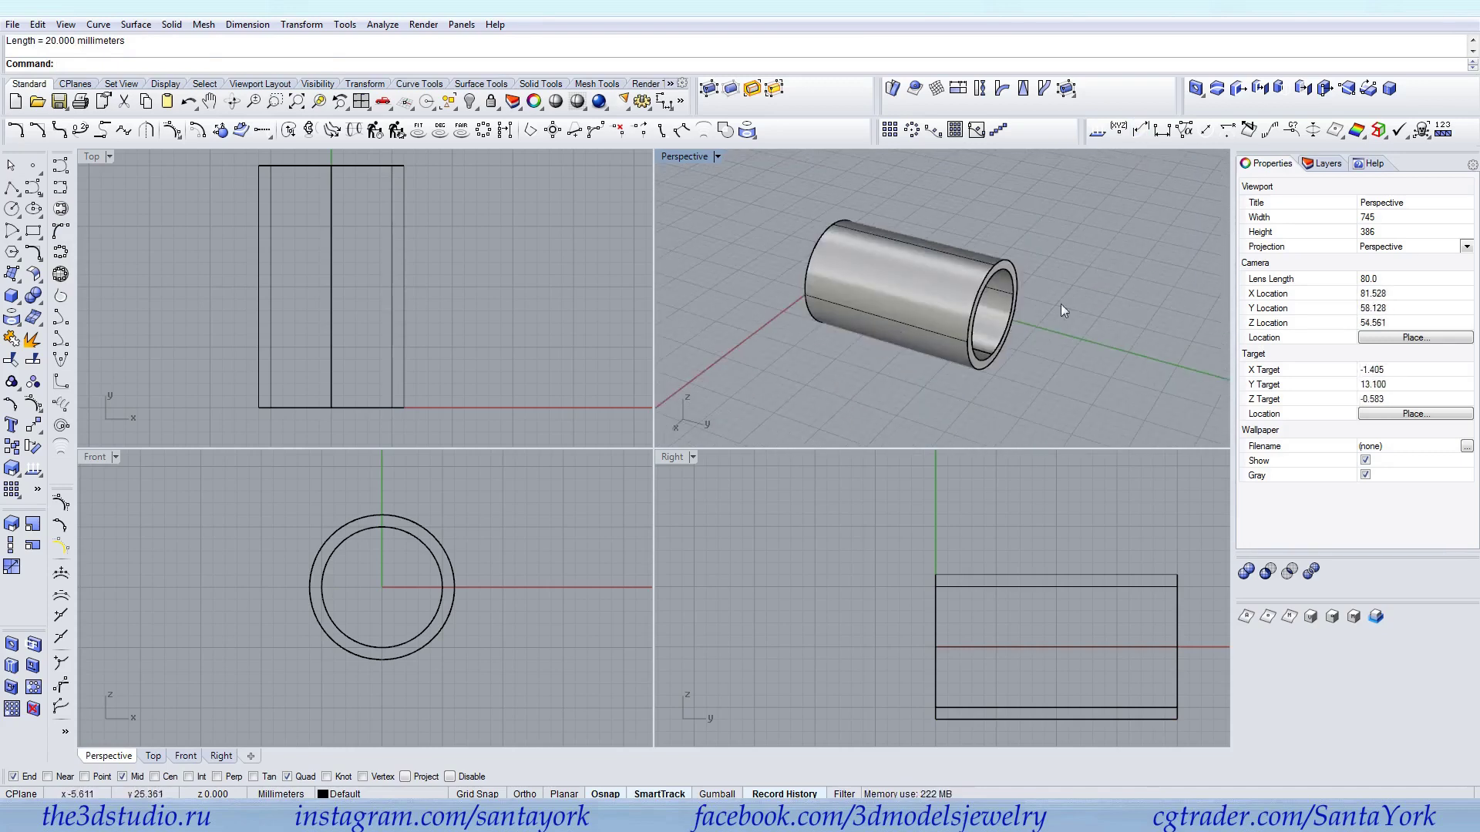
{"action": "scroll", "coordinate": [1003, 333], "scroll_direction": "up", "scroll_amount": 3}
{"action": "left_click", "coordinate": [172, 24]}
{"action": "mouse_move", "coordinate": [185, 289]}
{"action": "left_click", "coordinate": [362, 293]}
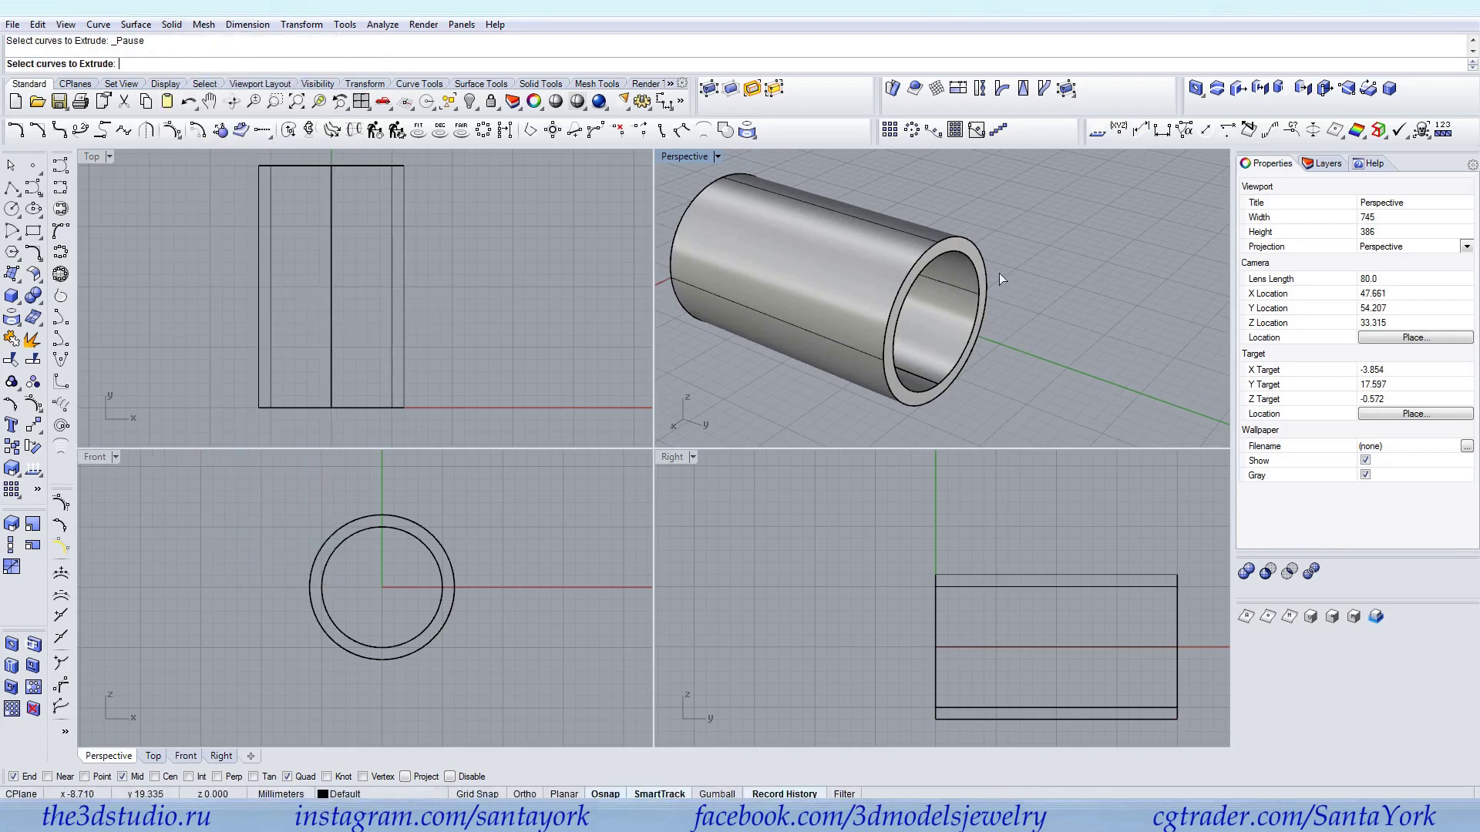
{"action": "left_click", "coordinate": [978, 266]}
{"action": "key", "text": "Return"}
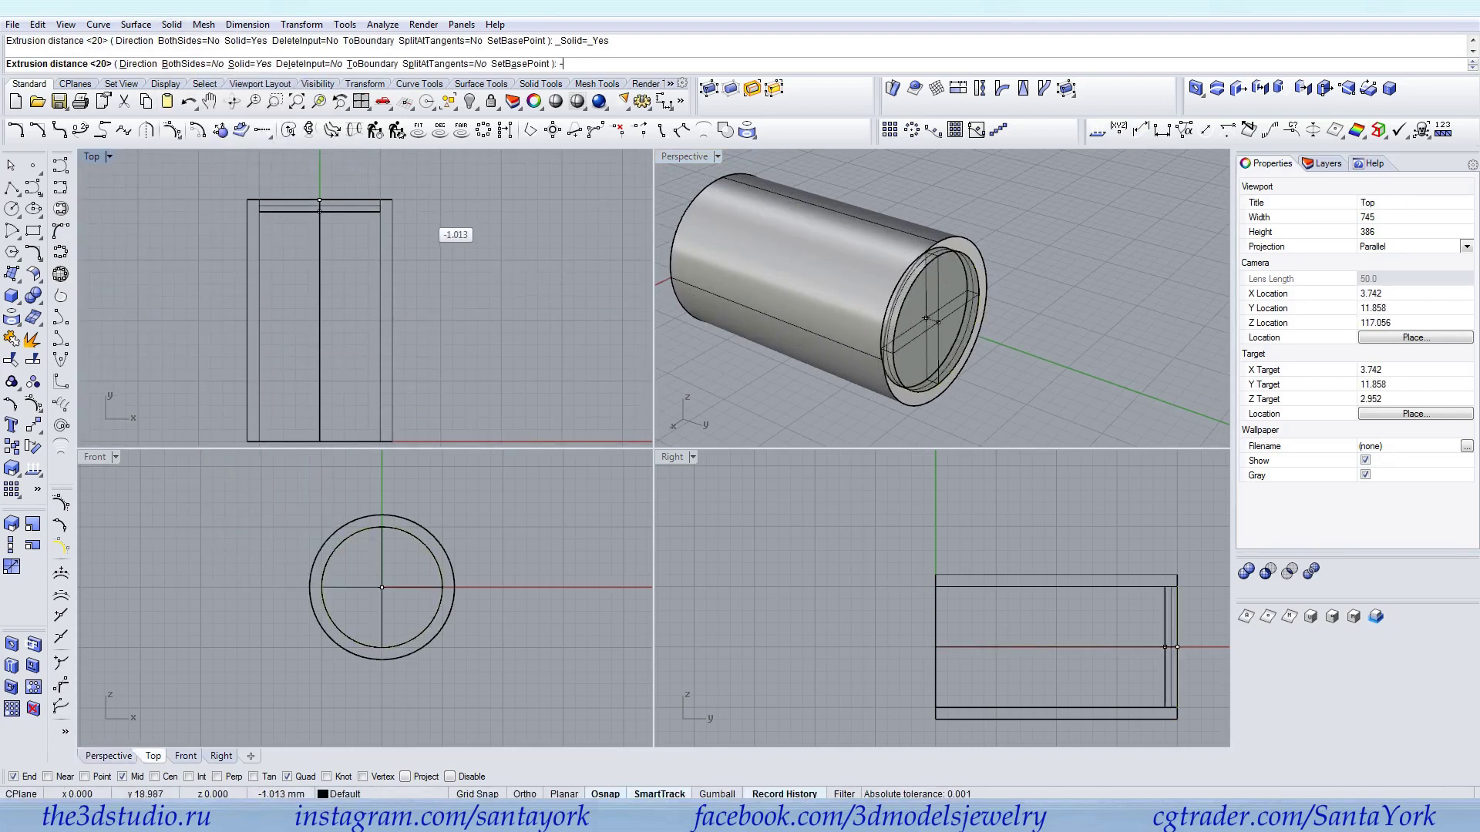
{"action": "key", "text": "Return"}
Boolean union the tube and its end cap into one solid
{"action": "left_click", "coordinate": [33, 297]}
{"action": "left_click", "coordinate": [826, 304]}
{"action": "left_click", "coordinate": [945, 326]}
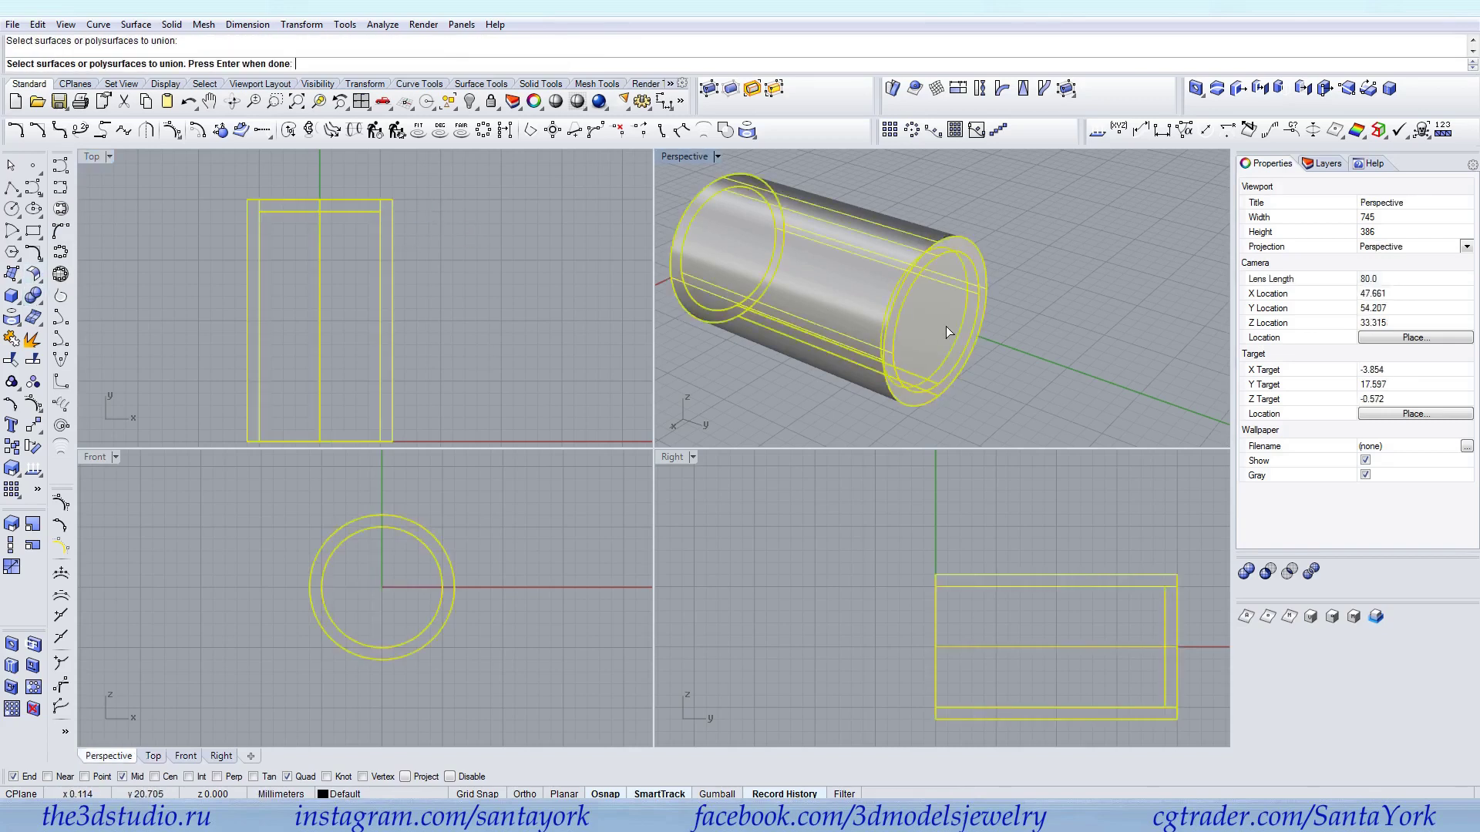
{"action": "key", "text": "Return"}
Turn off the surface isocurve display for the capped tube
{"action": "left_click", "coordinate": [950, 330]}
{"action": "left_click", "coordinate": [1025, 330]}
{"action": "left_click", "coordinate": [961, 291]}
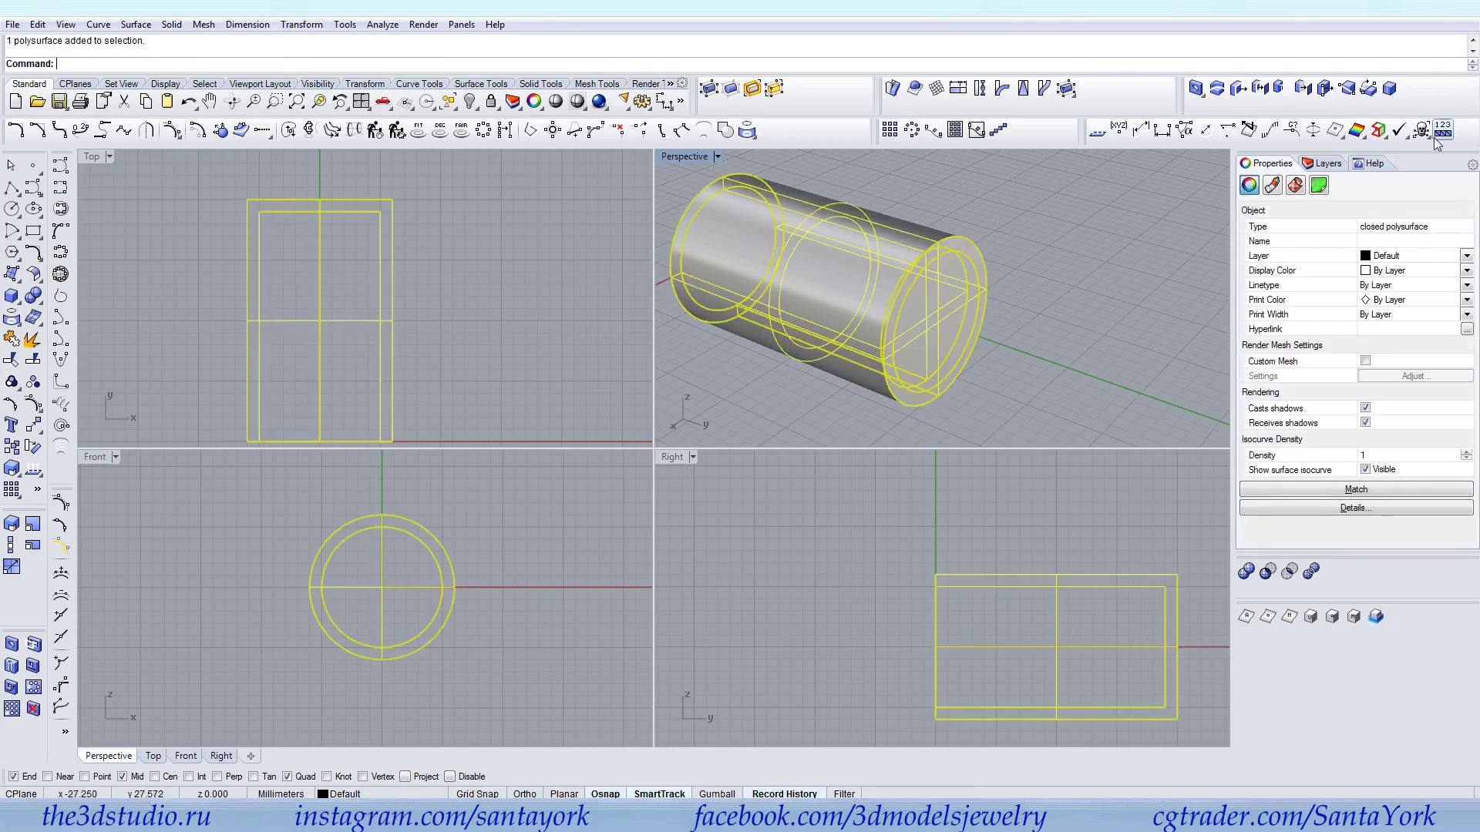
{"action": "left_click", "coordinate": [1390, 90]}
{"action": "left_click", "coordinate": [1132, 284]}
{"action": "left_click", "coordinate": [955, 331]}
{"action": "key", "text": "Escape"}
Offset the outer circle curve at the tube's open end 1 mm along the tube toward the closed end
{"action": "right_click_drag", "start_coordinate": [872, 321], "coordinate": [941, 357]}
{"action": "scroll", "coordinate": [941, 357], "scroll_direction": "up", "scroll_amount": 3}
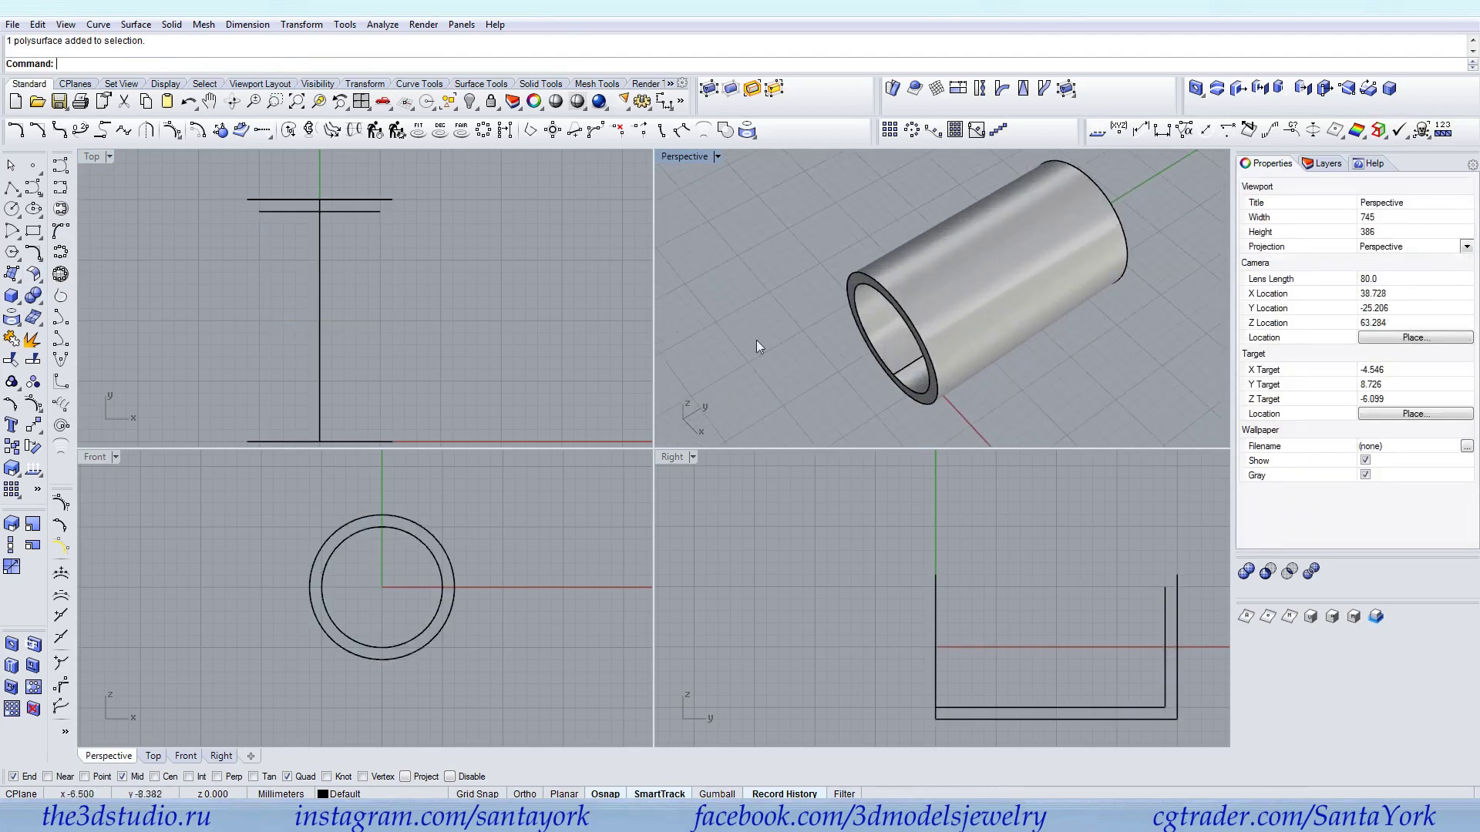
{"action": "left_click", "coordinate": [904, 314]}
{"action": "key", "text": "Escape"}
{"action": "left_click", "coordinate": [197, 130]}
{"action": "left_click", "coordinate": [891, 283]}
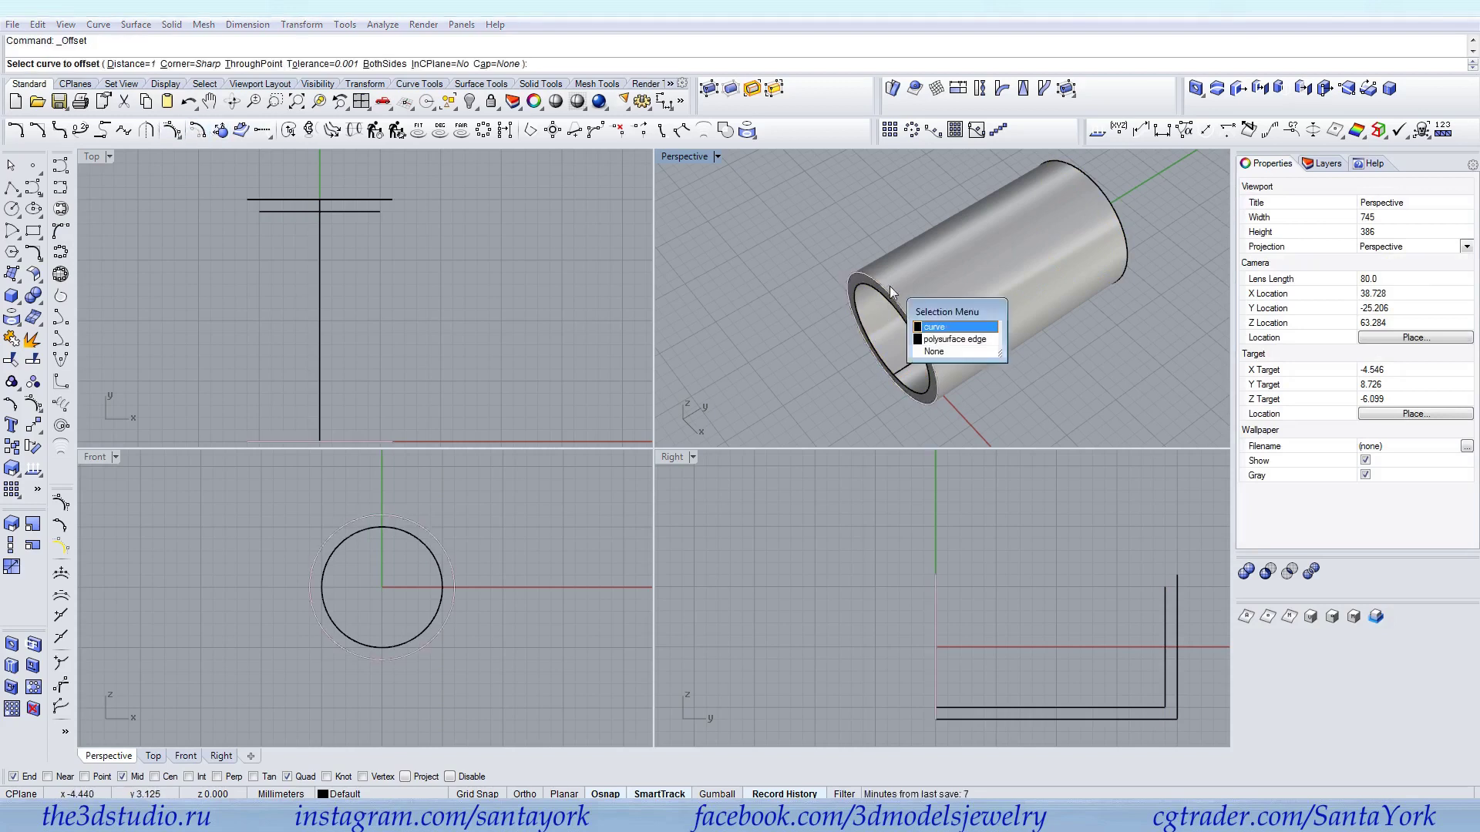
{"action": "key", "text": "Return"}
{"action": "right_click_drag", "start_coordinate": [462, 356], "coordinate": [475, 271]}
{"action": "left_click", "coordinate": [418, 298]}
Offset the new circle a further 0.4 mm along the tube toward the closed end
{"action": "left_click", "coordinate": [400, 346]}
{"action": "right_click", "coordinate": [405, 325]}
{"action": "type", "text": ".4"}
{"action": "key", "text": "Return"}
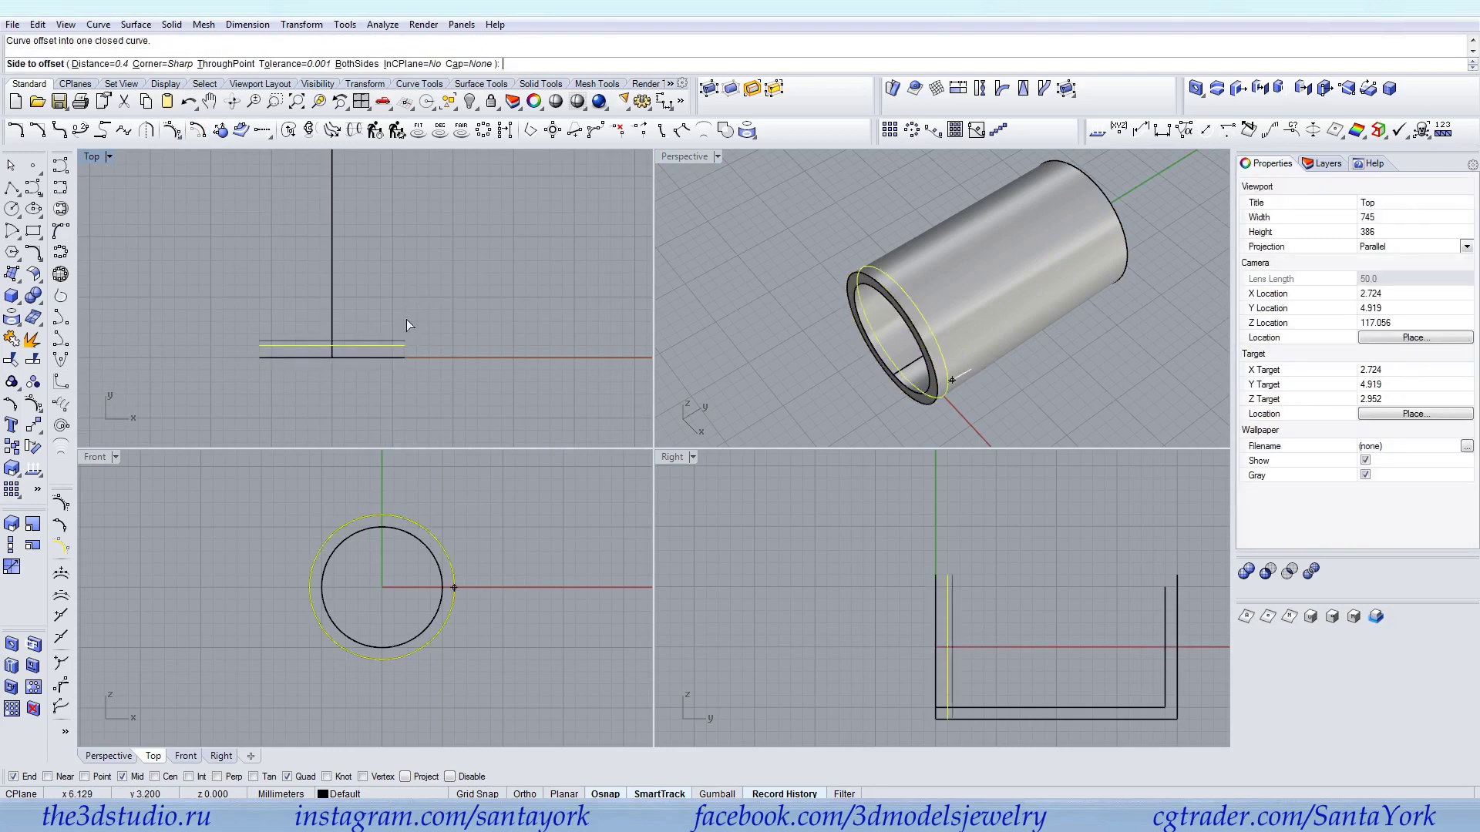
{"action": "left_click", "coordinate": [406, 318]}
Offset the innermost circle another 1 mm along the tube toward the closed end
{"action": "left_click", "coordinate": [399, 340]}
{"action": "right_click", "coordinate": [405, 327]}
{"action": "type", "text": "1"}
{"action": "key", "text": "Return"}
{"action": "left_click", "coordinate": [409, 316]}
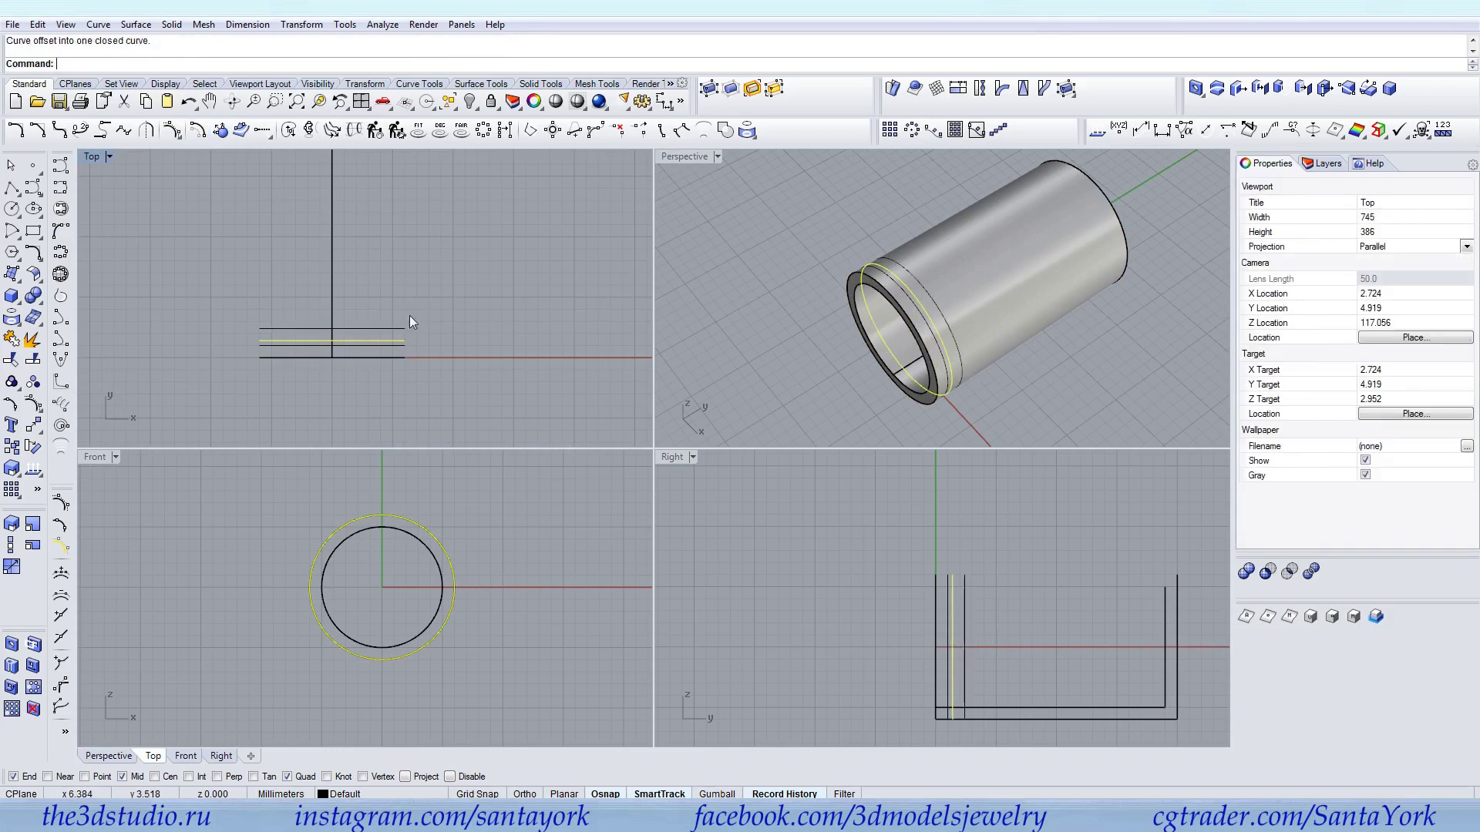
Group the two offset circles farthest from the tube's open end
{"action": "left_click_drag", "start_coordinate": [405, 317], "coordinate": [394, 341]}
{"action": "left_click", "coordinate": [401, 341], "text": "shift"}
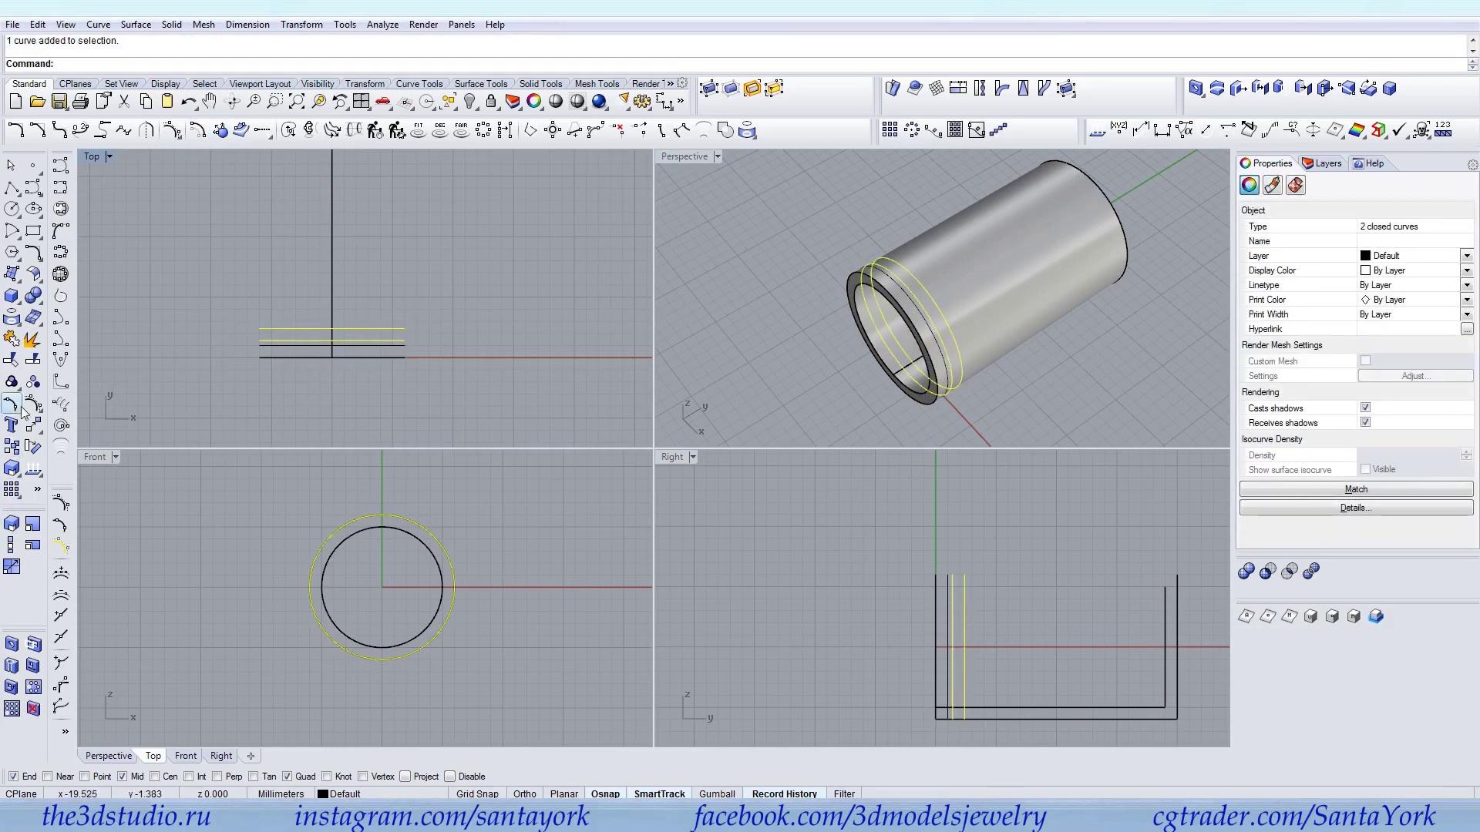
{"action": "left_click", "coordinate": [12, 381]}
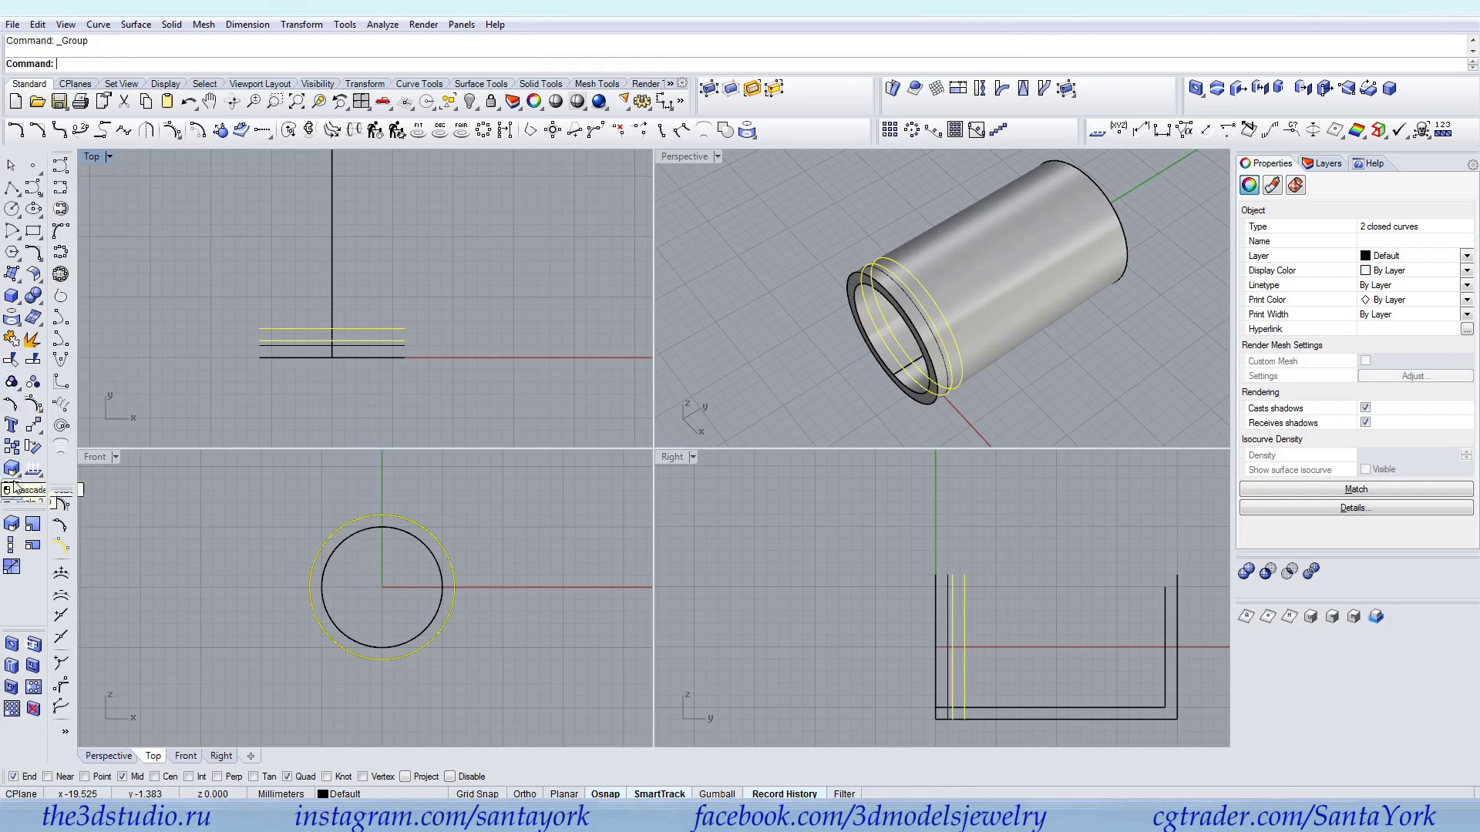
Copy the grouped circles 1.4 mm along the tube, using the open end's lower seam endpoint as the base point
{"action": "left_click", "coordinate": [11, 447]}
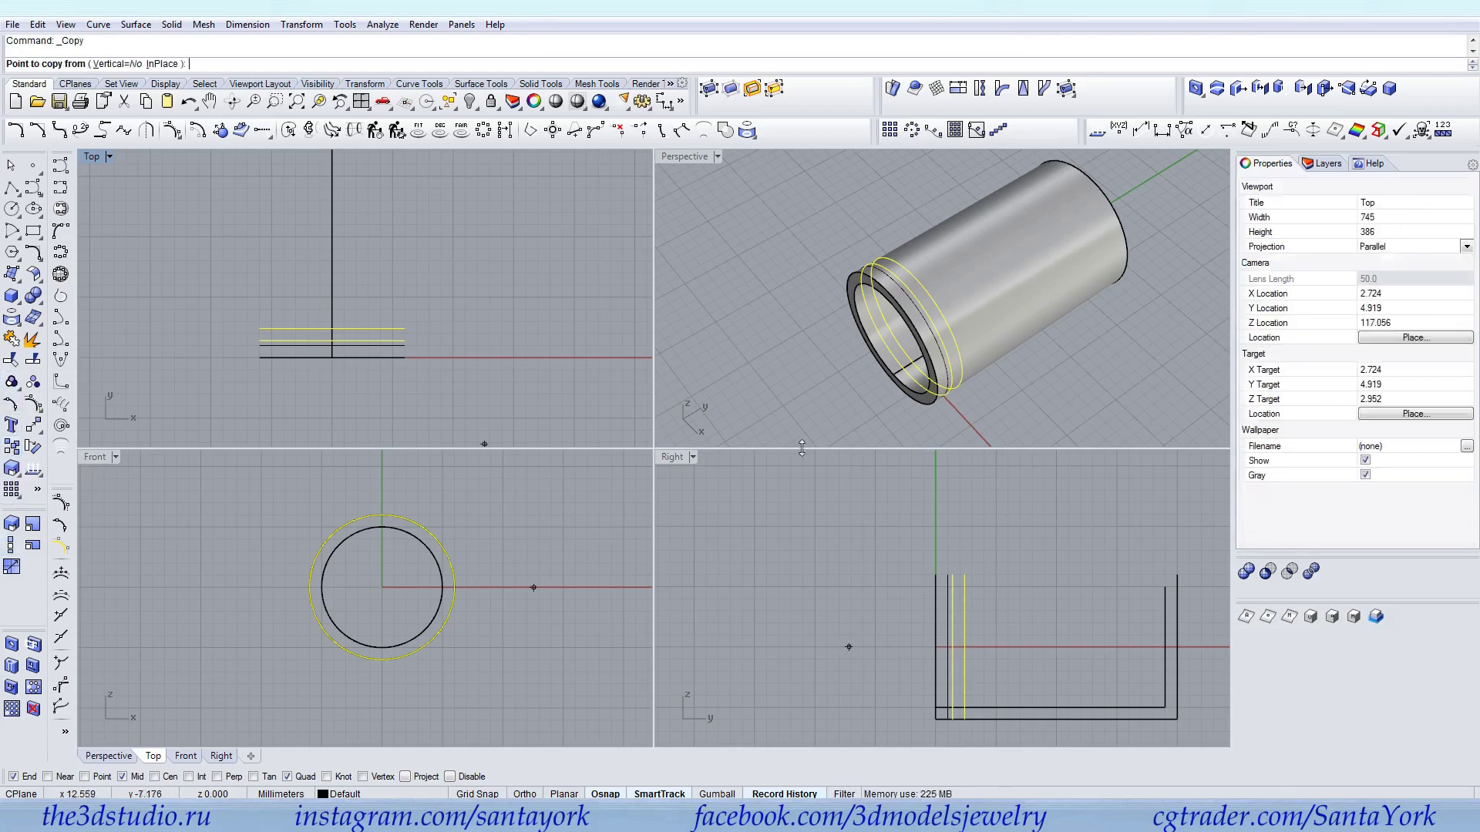
{"action": "right_click_drag", "start_coordinate": [846, 409], "coordinate": [857, 162]}
{"action": "scroll", "coordinate": [915, 197], "scroll_direction": "up", "scroll_amount": 5}
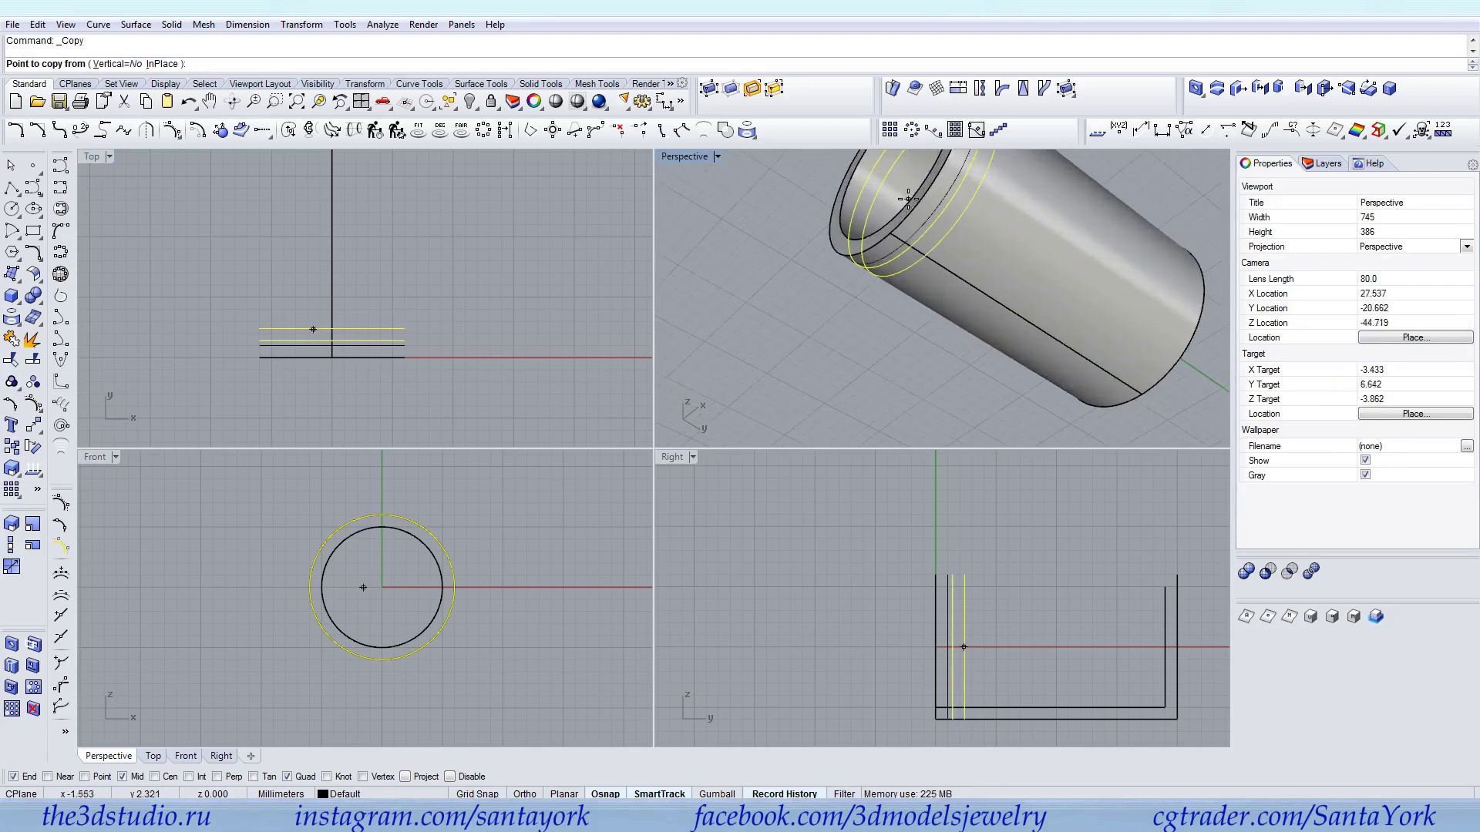
{"action": "left_click", "coordinate": [819, 285]}
{"action": "left_click", "coordinate": [888, 255]}
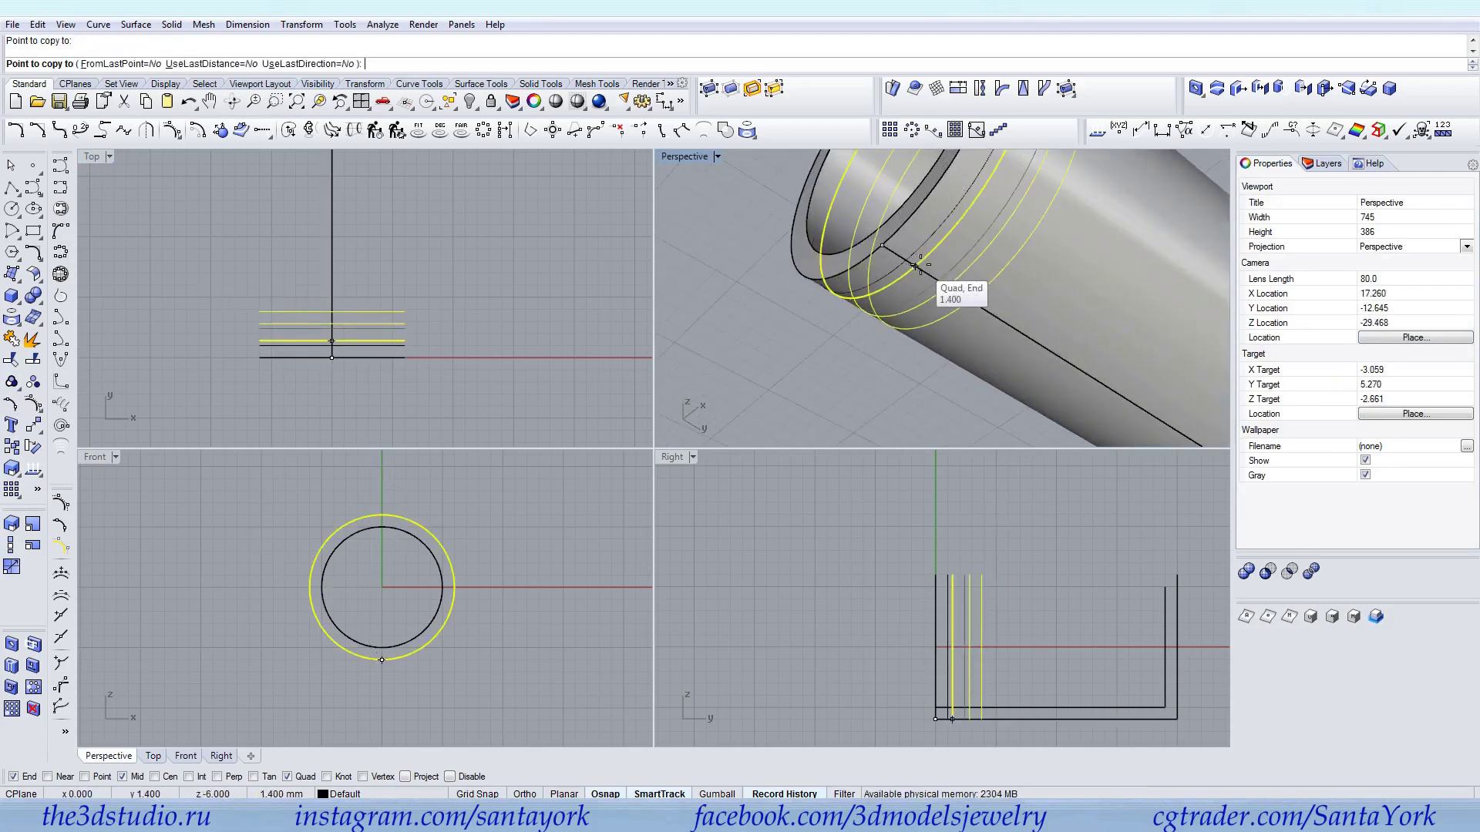
{"action": "key", "text": "Return"}
Mirror all five offset circles to the closed end about a vertical plane through the midpoint of the tube's length
{"action": "right_click_drag", "start_coordinate": [826, 328], "coordinate": [945, 357]}
{"action": "scroll", "coordinate": [831, 323], "scroll_direction": "down", "scroll_amount": 4}
{"action": "left_click", "coordinate": [947, 309]}
{"action": "left_click", "coordinate": [929, 325], "text": "shift"}
{"action": "left_click", "coordinate": [917, 341], "text": "shift"}
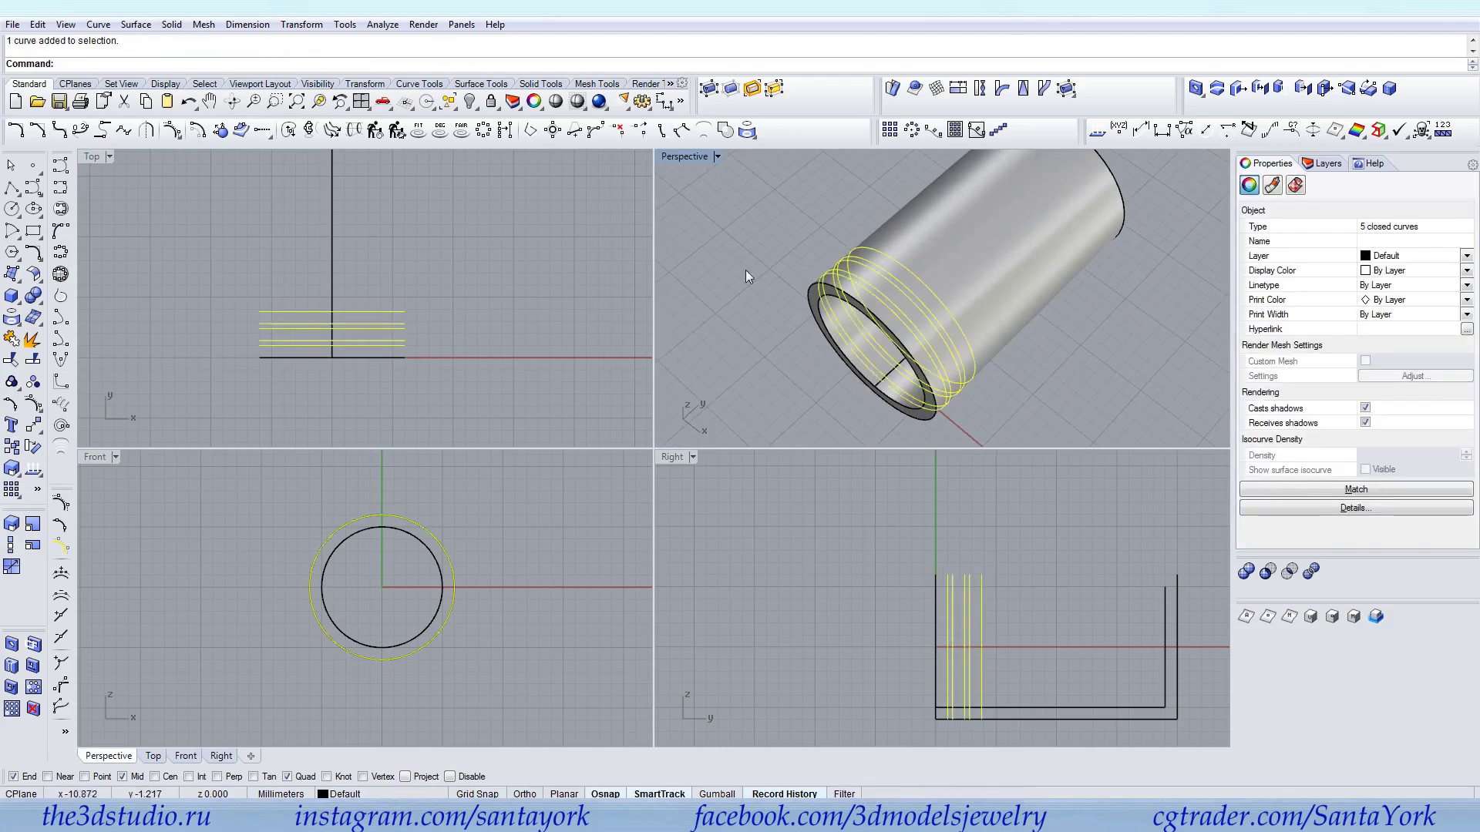
{"action": "left_click", "coordinate": [301, 24]}
{"action": "left_click", "coordinate": [323, 143]}
{"action": "mouse_move", "coordinate": [713, 420]}
{"action": "right_mouse_down"}
{"action": "mouse_move", "coordinate": [740, 401]}
{"action": "mouse_move", "coordinate": [706, 423]}
{"action": "right_mouse_up"}
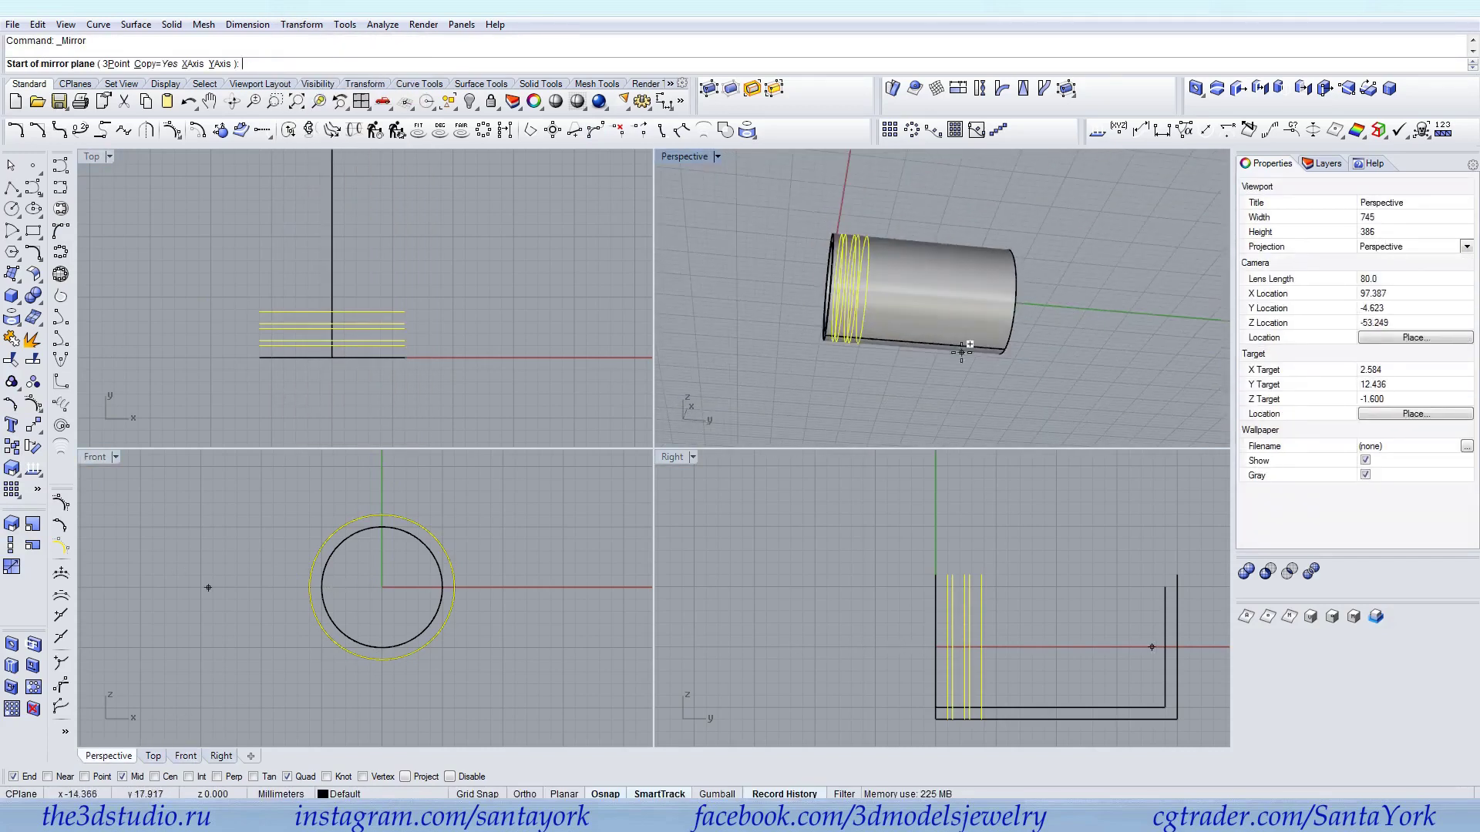
{"action": "left_click", "coordinate": [1058, 718]}
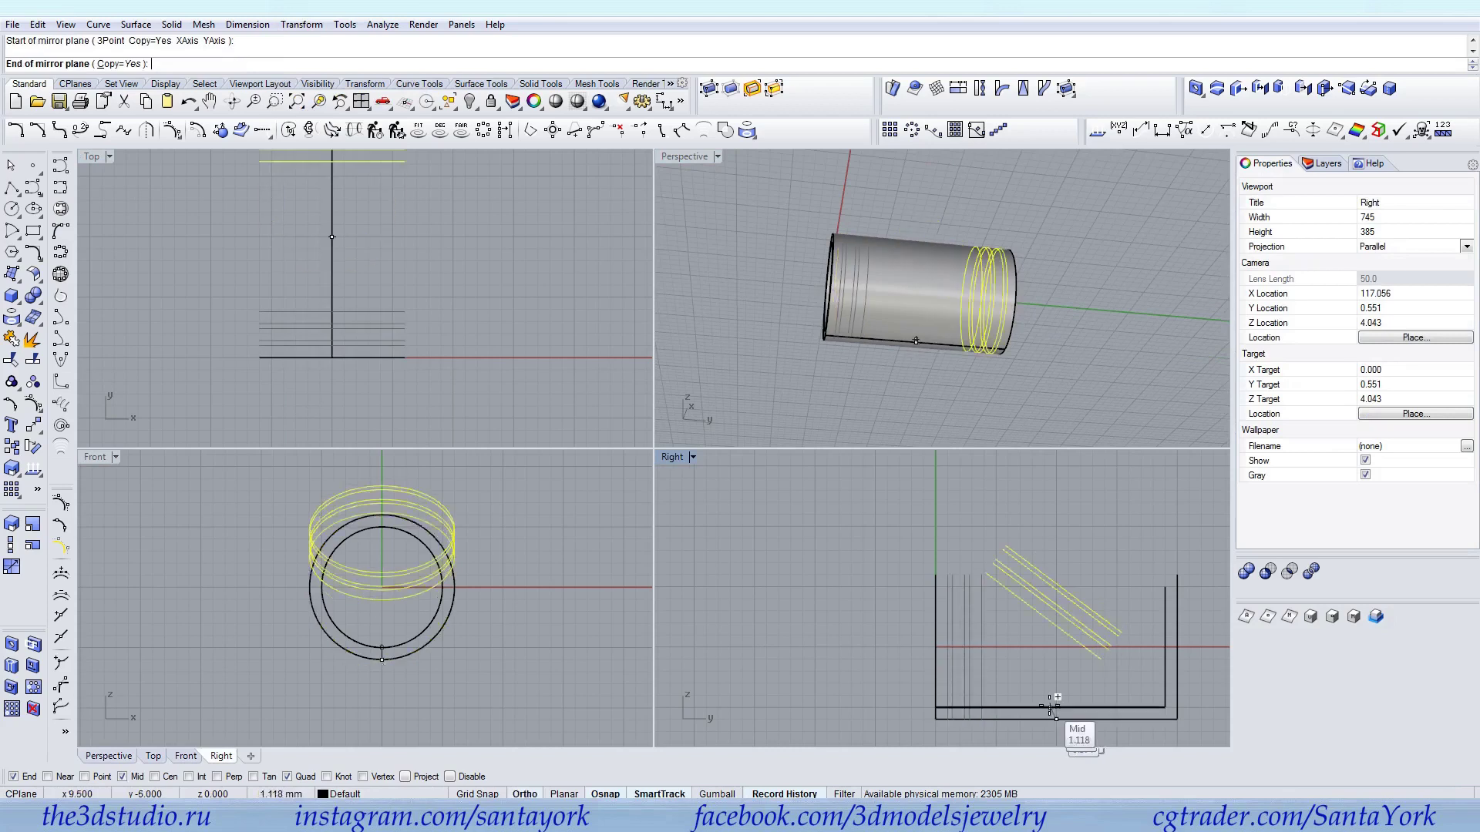
{"action": "left_click", "coordinate": [1017, 621]}
{"action": "left_click", "coordinate": [1098, 408]}
Create a tween circle midway between the tube's open-end outer edge and the nearest ring, and measure its length
{"action": "right_click_drag", "start_coordinate": [1098, 409], "coordinate": [1027, 243]}
{"action": "scroll", "coordinate": [960, 206], "scroll_direction": "up", "scroll_amount": 3}
{"action": "scroll", "coordinate": [961, 207], "scroll_direction": "down", "scroll_amount": 3}
{"action": "right_click_drag", "start_coordinate": [961, 206], "coordinate": [909, 376]}
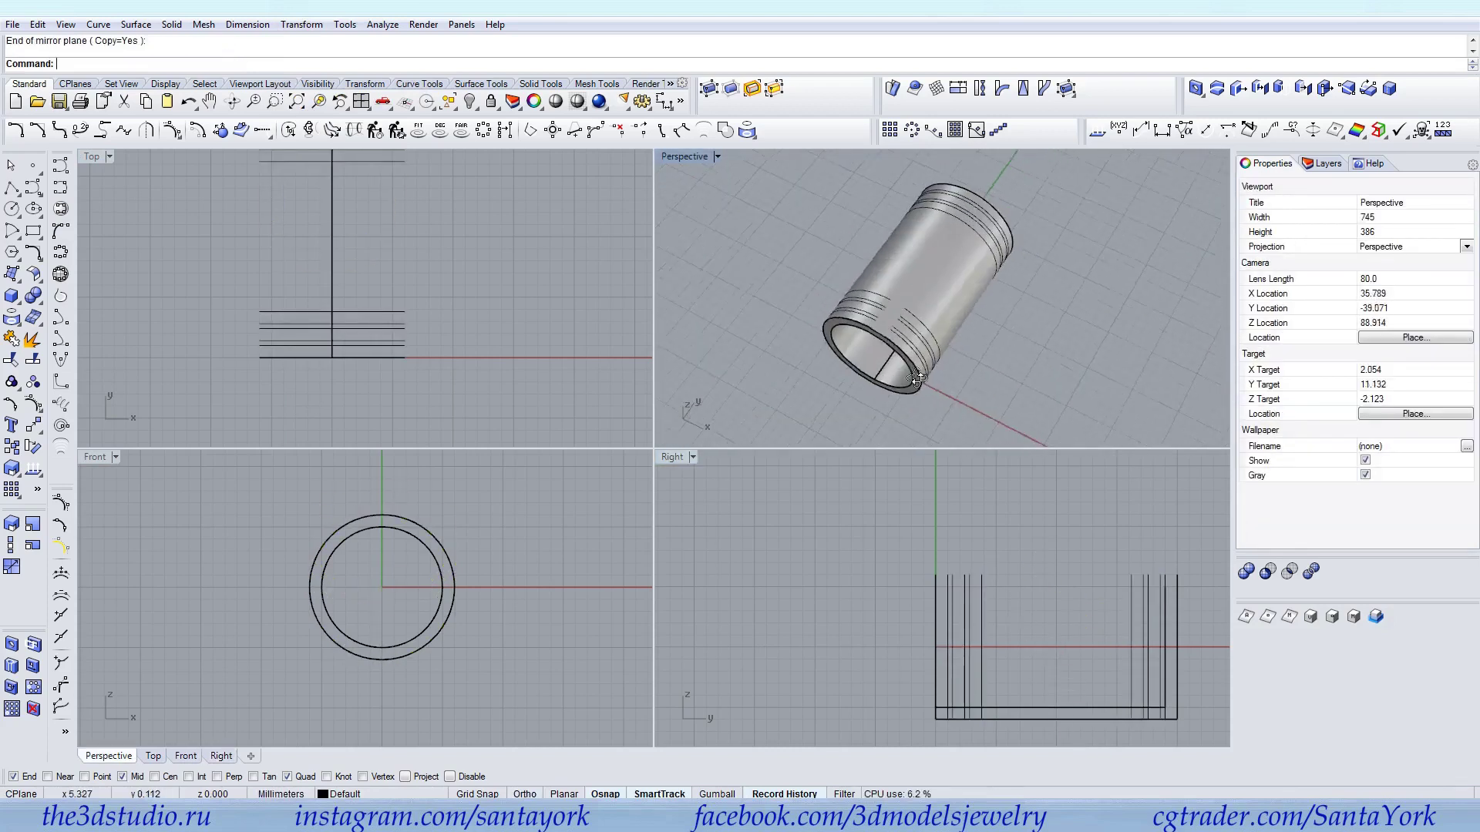
{"action": "scroll", "coordinate": [913, 330], "scroll_direction": "up", "scroll_amount": 3}
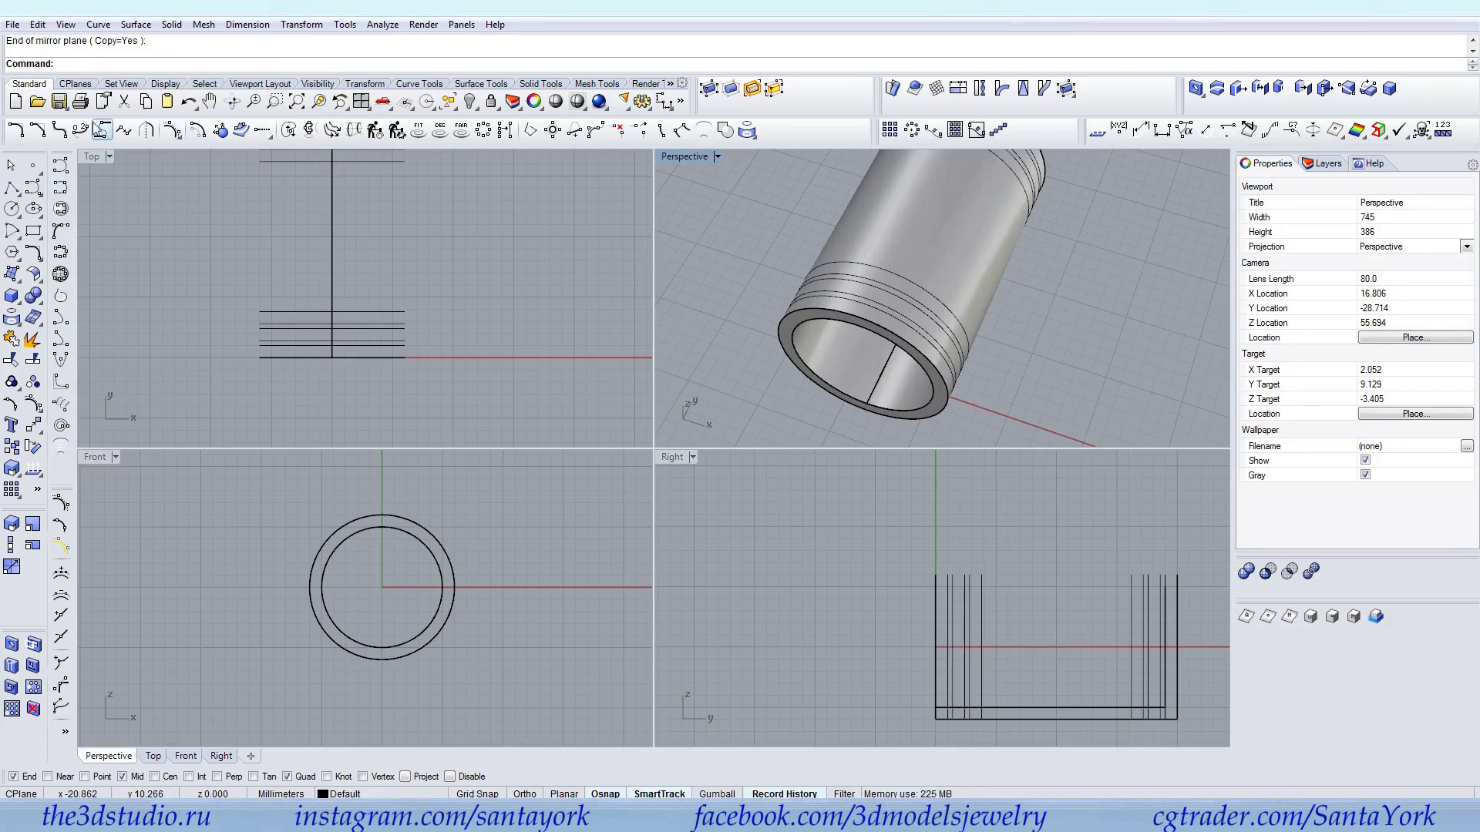
{"action": "left_click", "coordinate": [98, 24]}
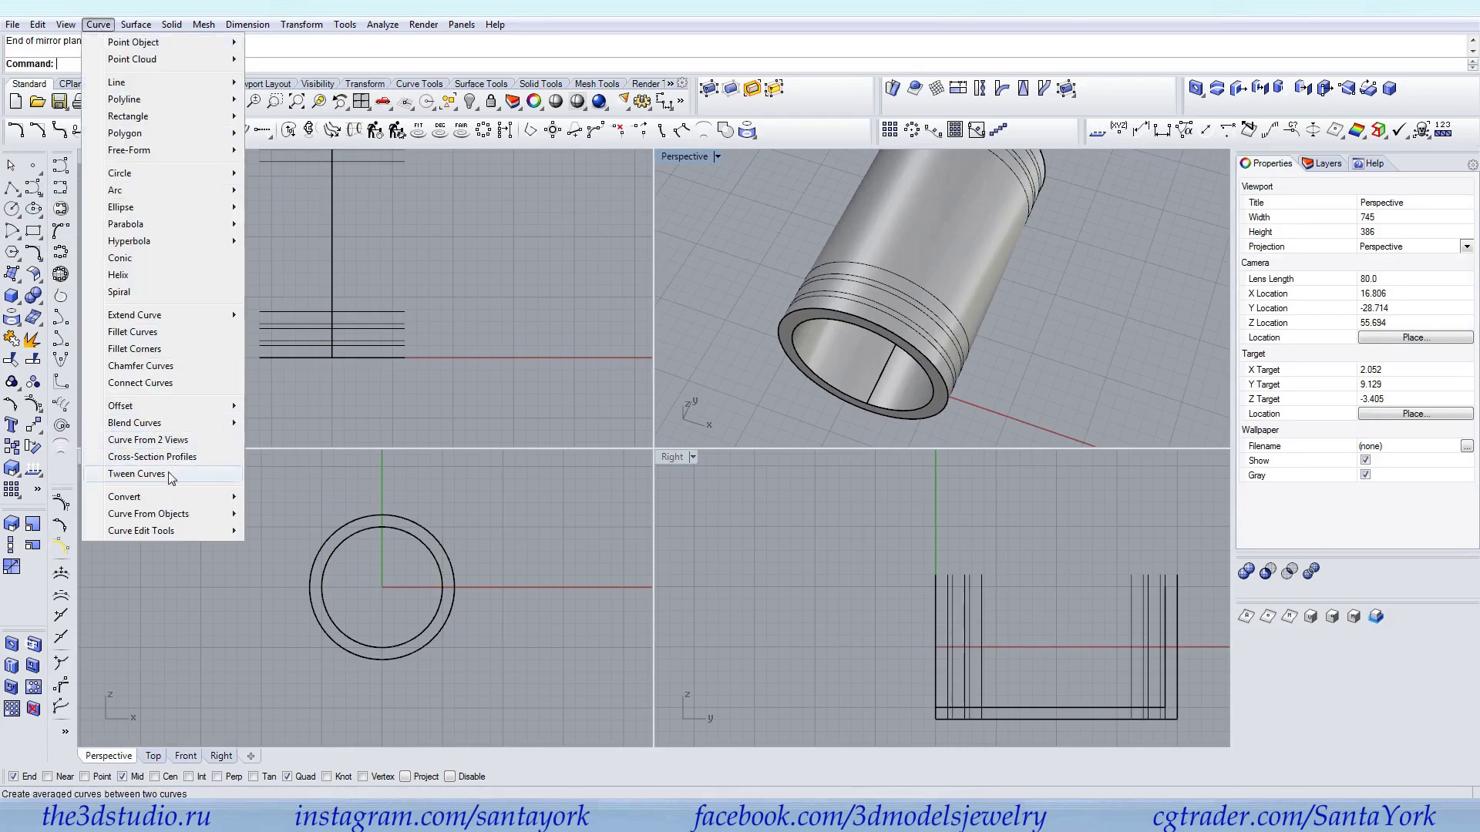
{"action": "left_click", "coordinate": [137, 474]}
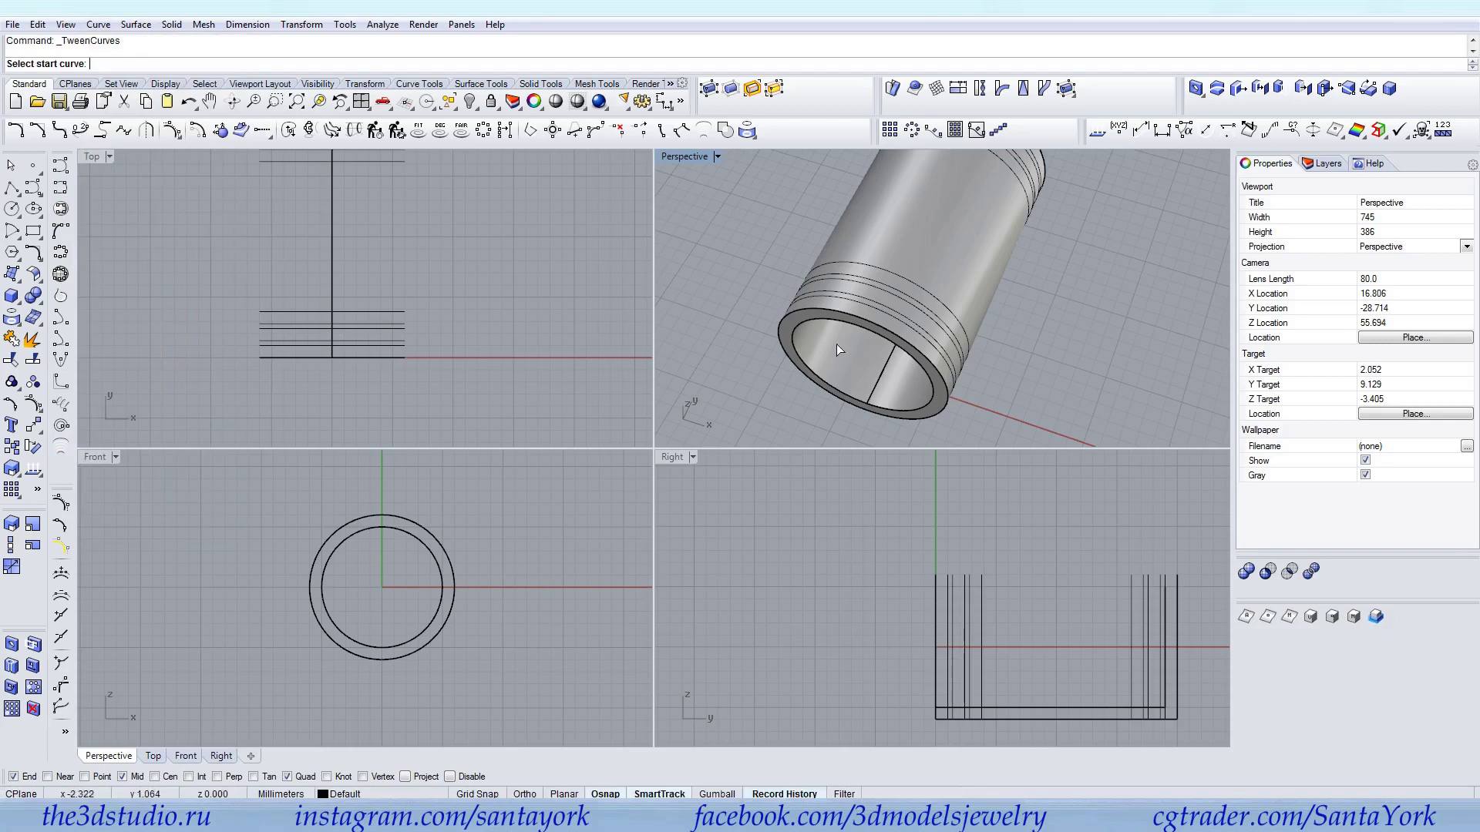
{"action": "left_click", "coordinate": [849, 312]}
{"action": "left_click", "coordinate": [883, 339]}
{"action": "left_click", "coordinate": [853, 303]}
{"action": "key", "text": "Return"}
{"action": "left_click", "coordinate": [1140, 130]}
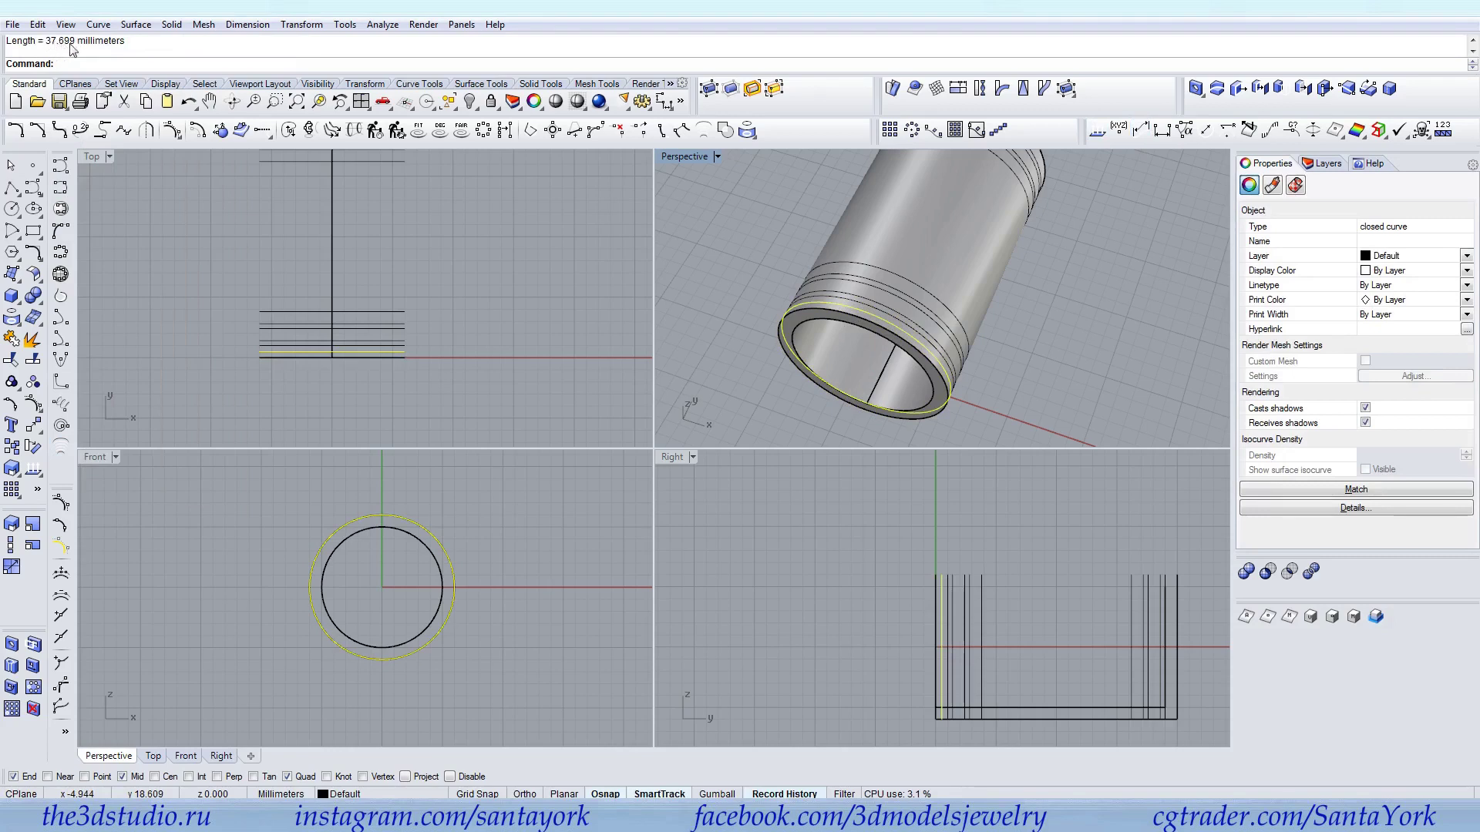
{"action": "left_click", "coordinate": [80, 129]}
{"action": "right_click_drag", "start_coordinate": [512, 380], "coordinate": [452, 370]}
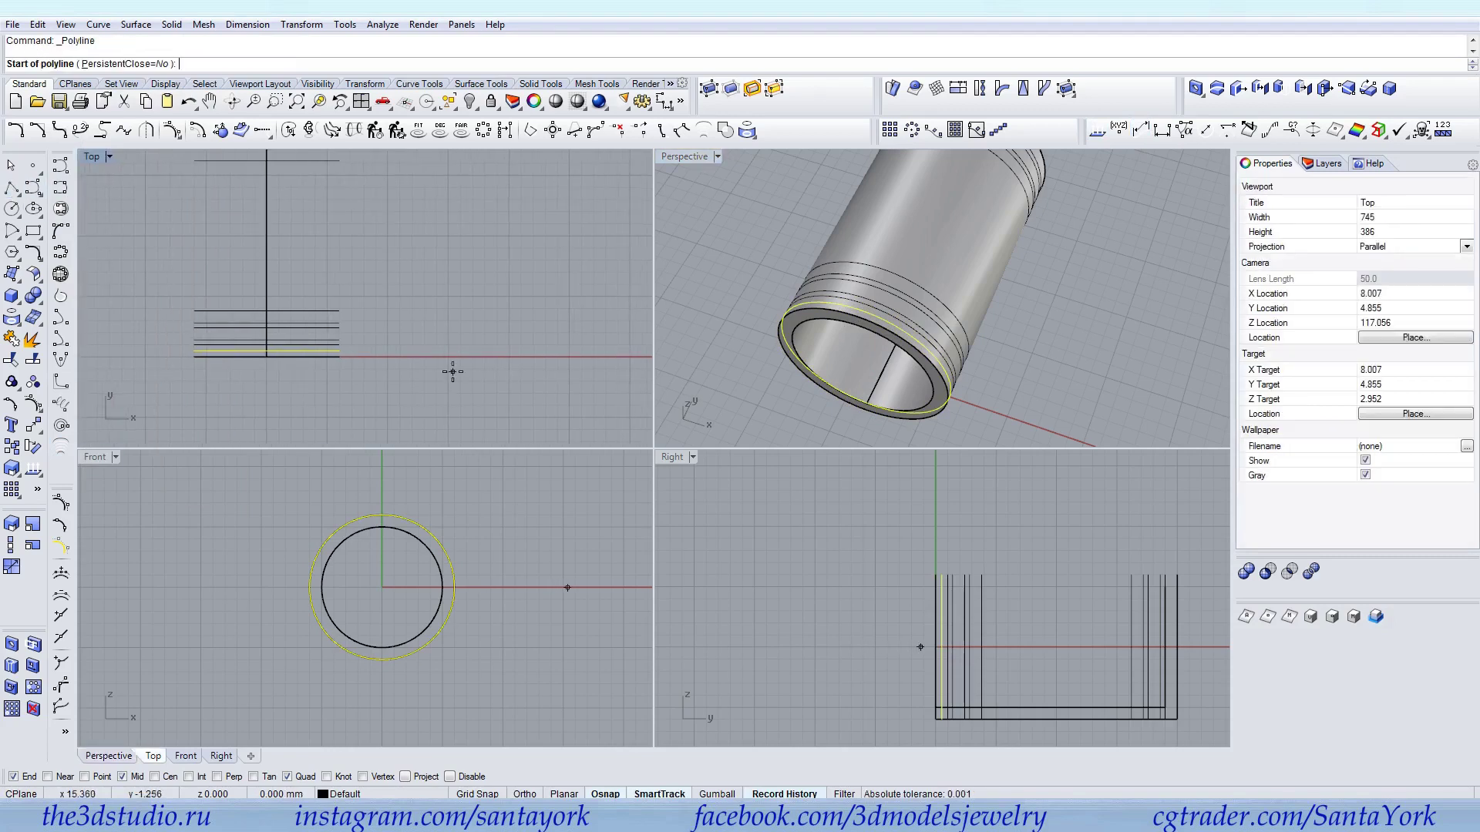
{"action": "key", "text": "Escape"}
Copy the tween circle along the tube to midway between the two open-end rings farthest from the opening
{"action": "scroll", "coordinate": [899, 300], "scroll_direction": "up", "scroll_amount": 3}
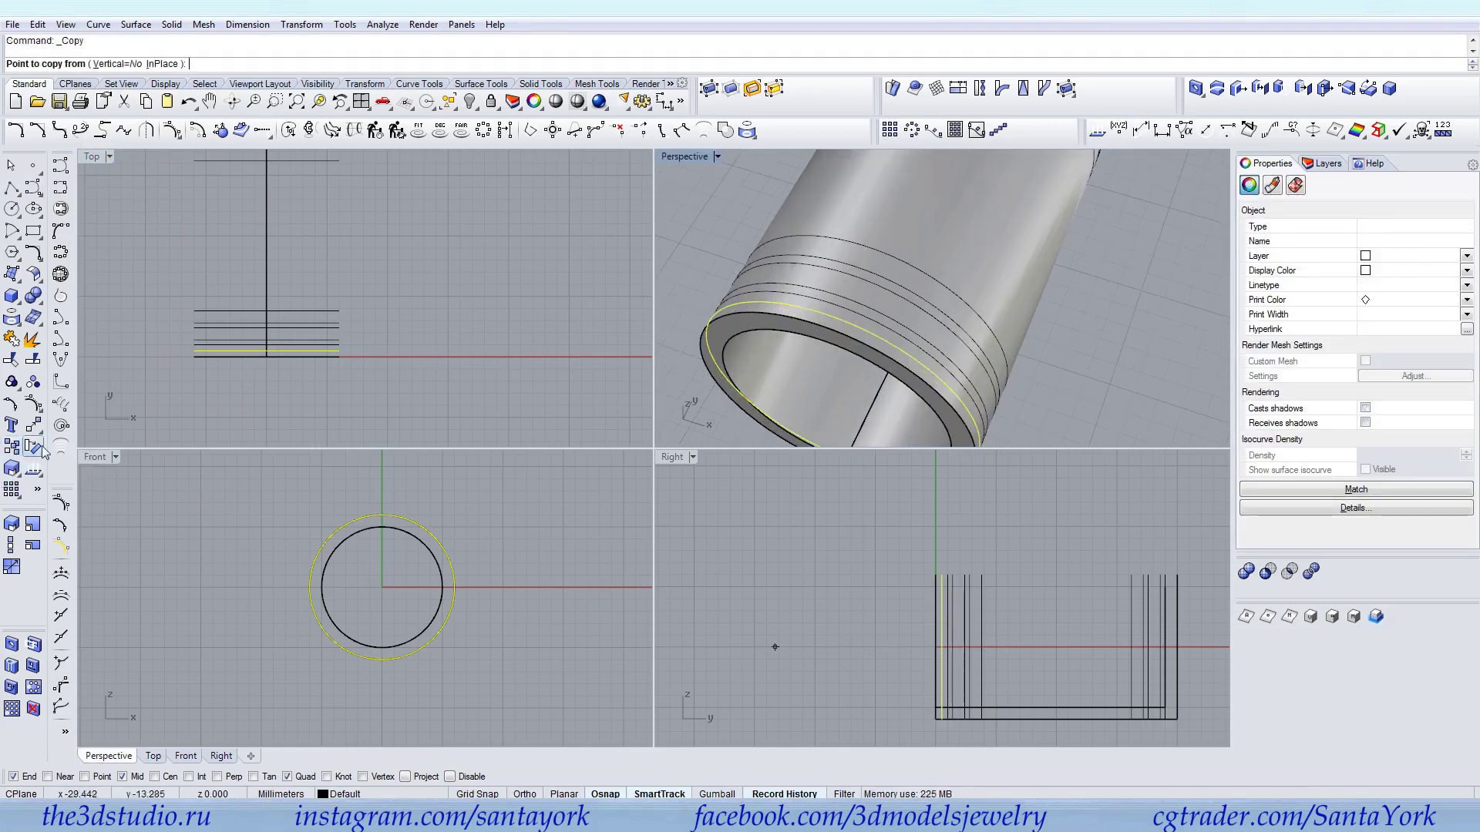
{"action": "left_click", "coordinate": [12, 447]}
{"action": "left_click", "coordinate": [819, 325]}
{"action": "left_click", "coordinate": [853, 266]}
{"action": "key", "text": "Return"}
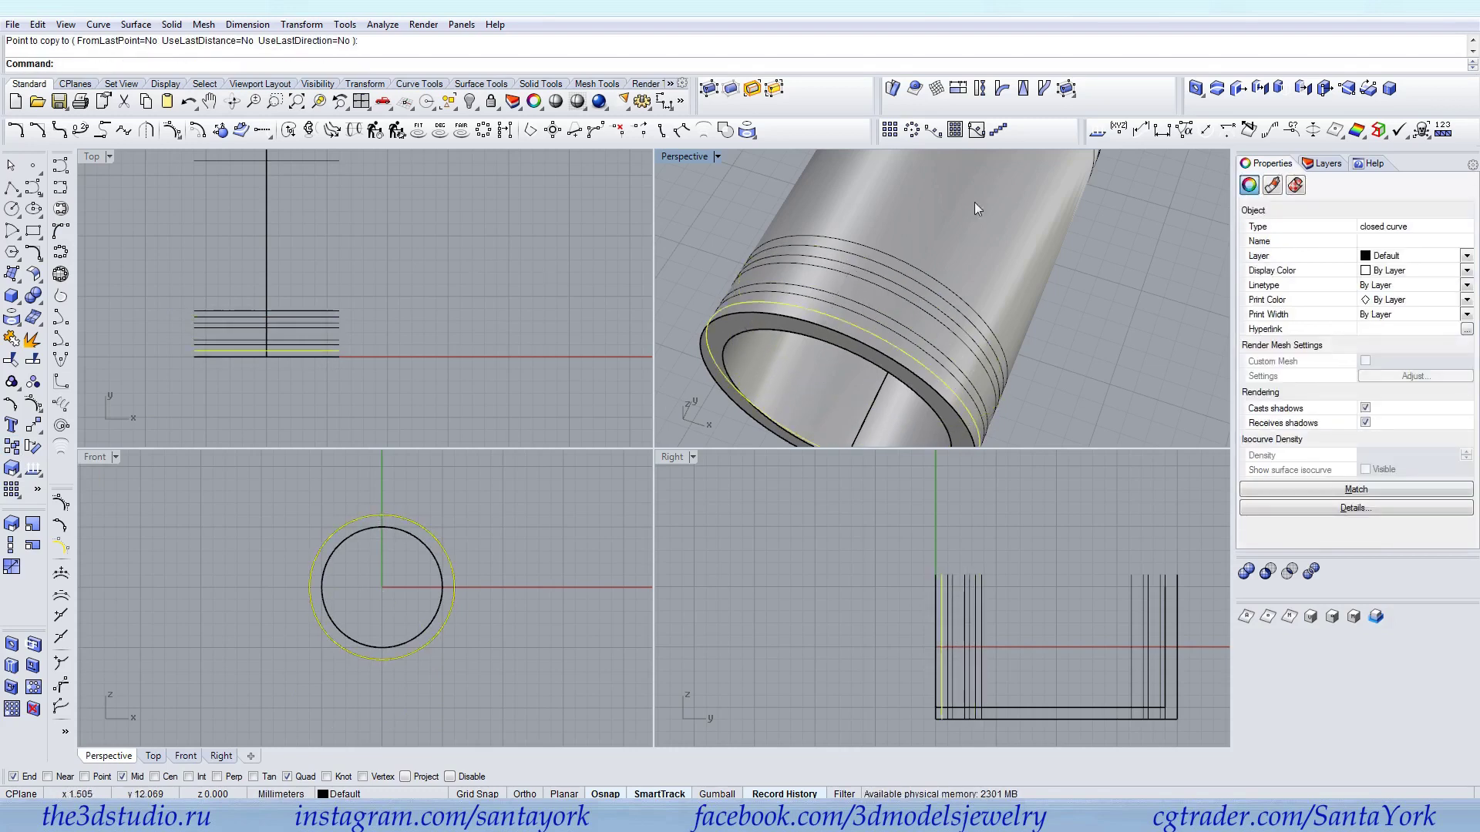
Remeasure the tween circle and draw a 37.699 mm straight line of matching length along the X axis beside the tube
{"action": "left_click", "coordinate": [1143, 130]}
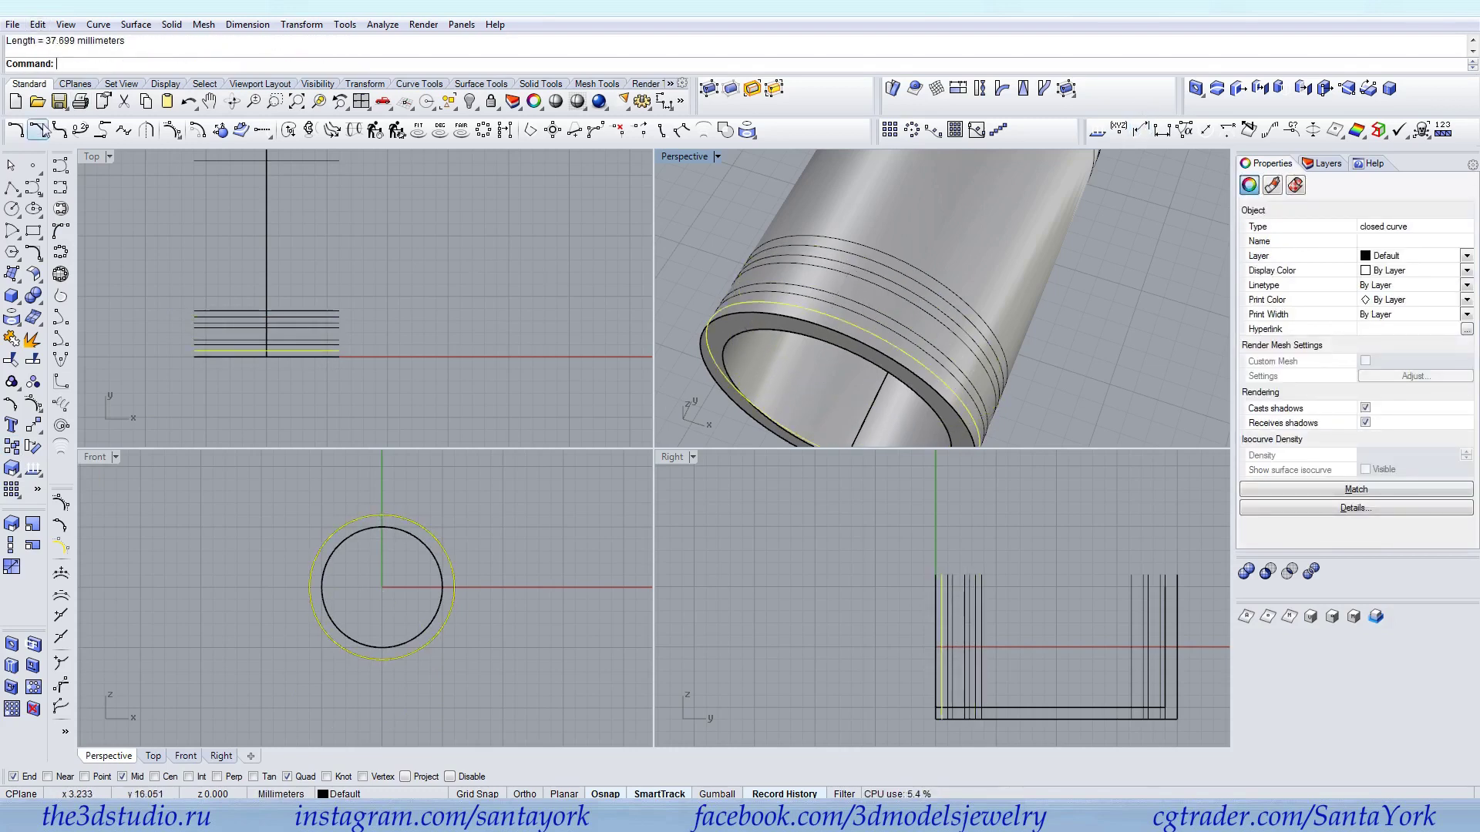
{"action": "left_click", "coordinate": [11, 189]}
{"action": "right_click_drag", "start_coordinate": [588, 581], "coordinate": [482, 560]}
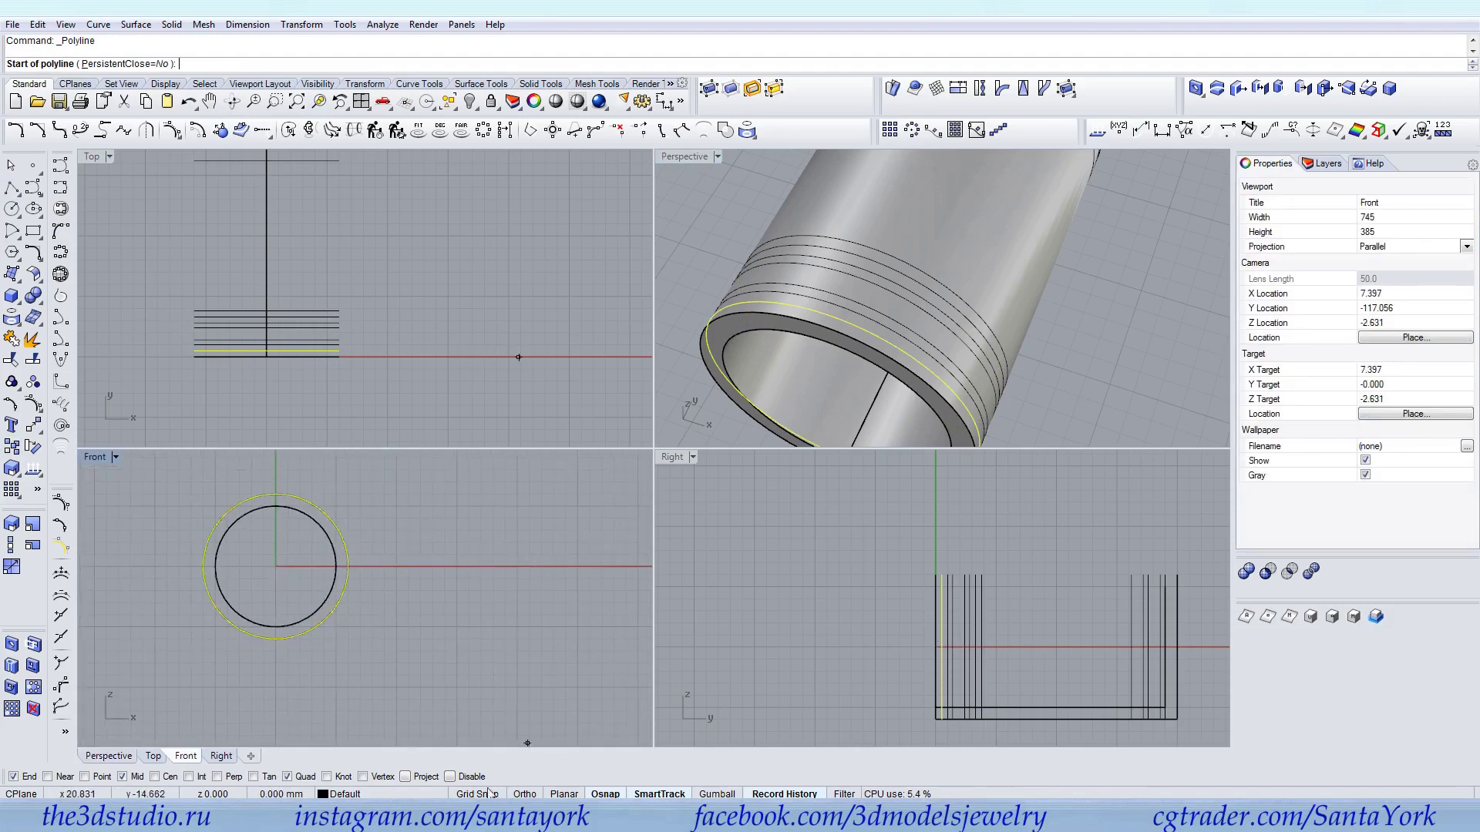
{"action": "left_click", "coordinate": [456, 566]}
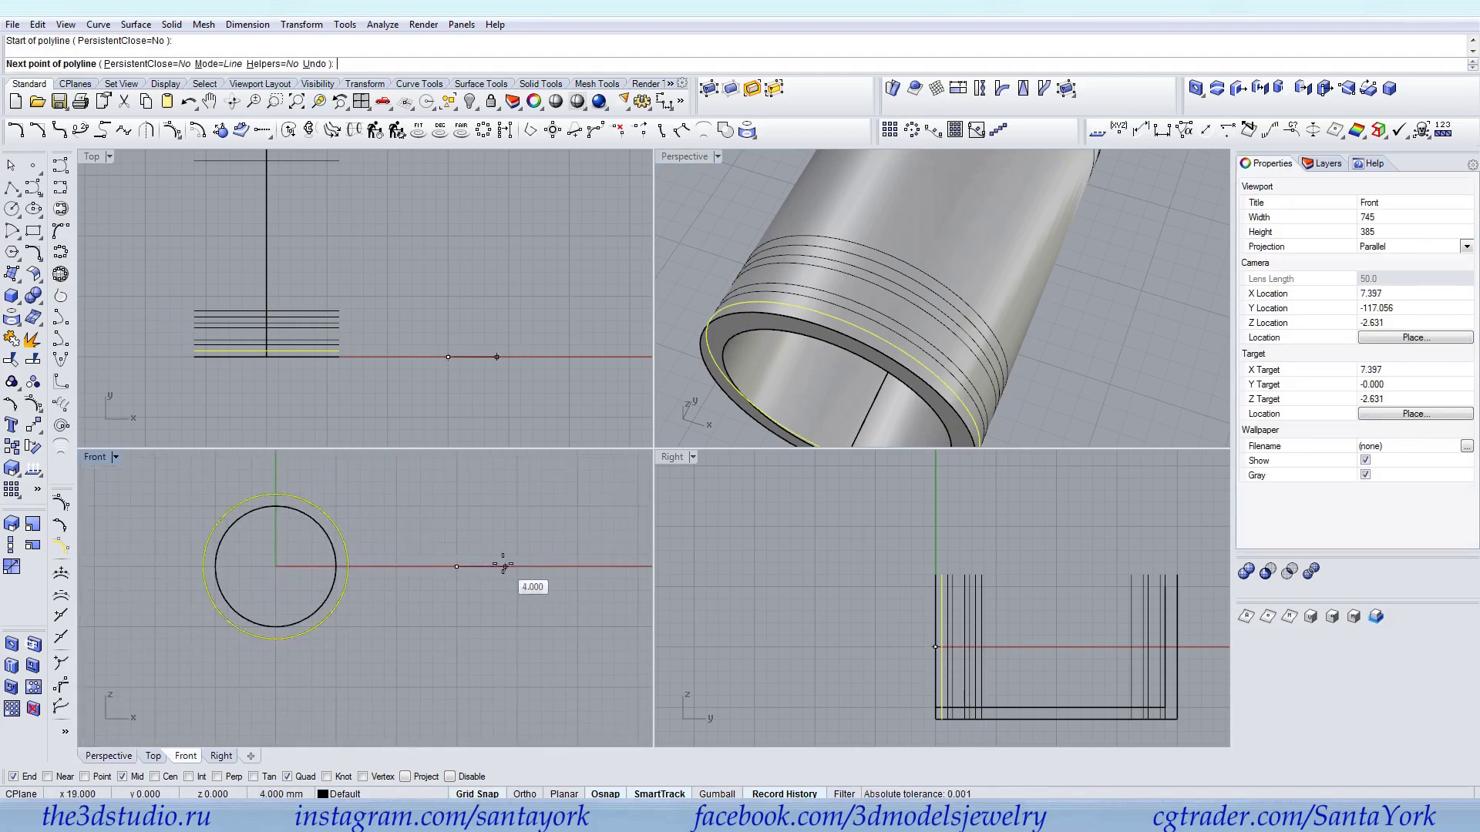
{"action": "key", "text": "Return"}
{"action": "key", "text": "Return"}
Move the straight line by its midpoint to x 30 on the X axis
{"action": "scroll", "coordinate": [359, 533], "scroll_direction": "down", "scroll_amount": 5}
{"action": "scroll", "coordinate": [359, 533], "scroll_direction": "down", "scroll_amount": 2}
{"action": "right_click_drag", "start_coordinate": [392, 545], "coordinate": [399, 599]}
{"action": "scroll", "coordinate": [391, 299], "scroll_direction": "down", "scroll_amount": 6}
{"action": "right_click_drag", "start_coordinate": [570, 324], "coordinate": [425, 314]}
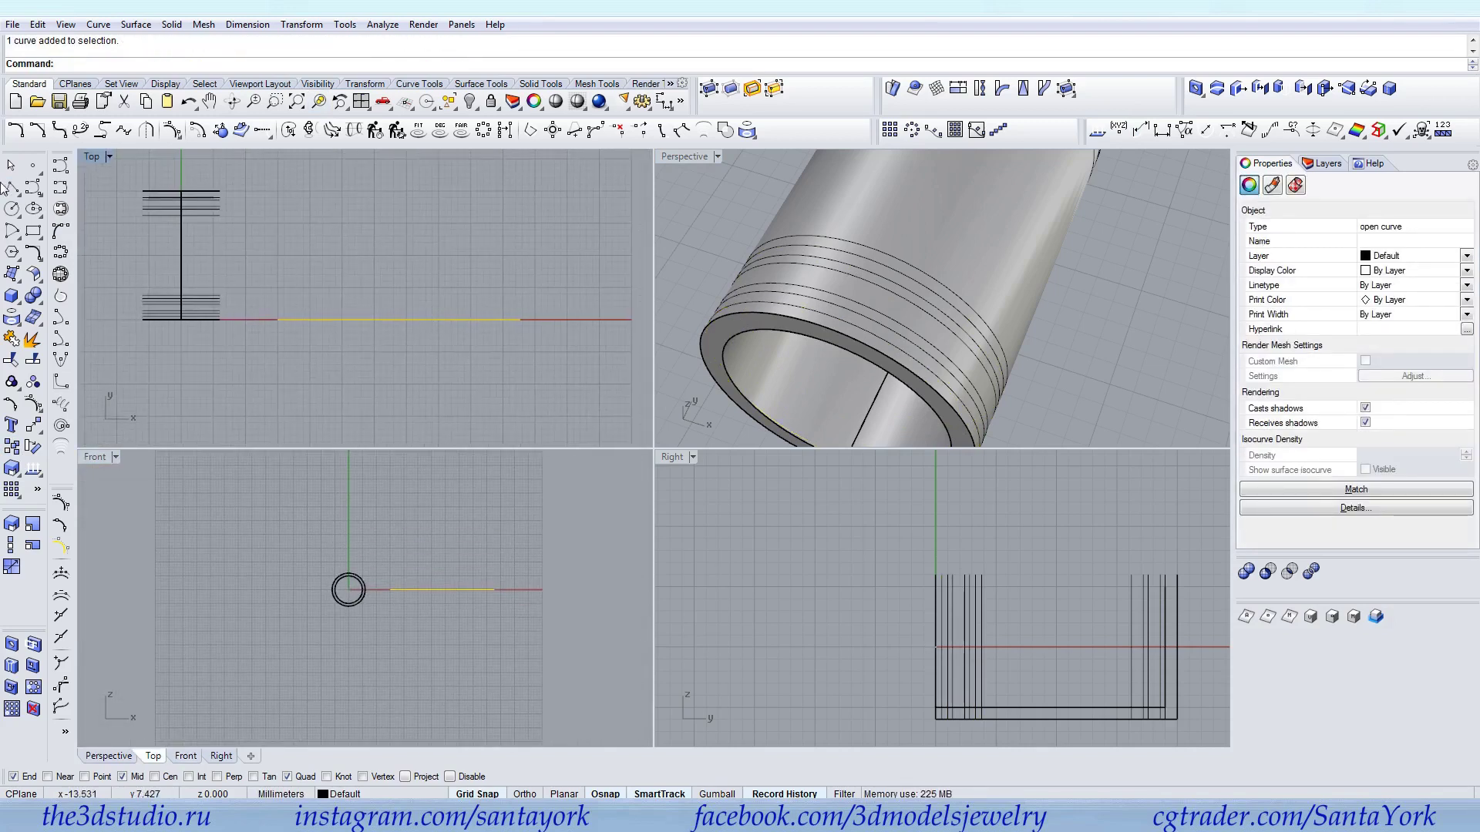
{"action": "left_click", "coordinate": [33, 424]}
{"action": "left_click", "coordinate": [401, 320]}
{"action": "left_click", "coordinate": [376, 320]}
Draw a straight line perpendicular to the long line, crossing it at its midpoint in the Top view
{"action": "left_click", "coordinate": [12, 188]}
{"action": "left_click", "coordinate": [375, 289]}
{"action": "left_click", "coordinate": [374, 350]}
{"action": "key", "text": "Return"}
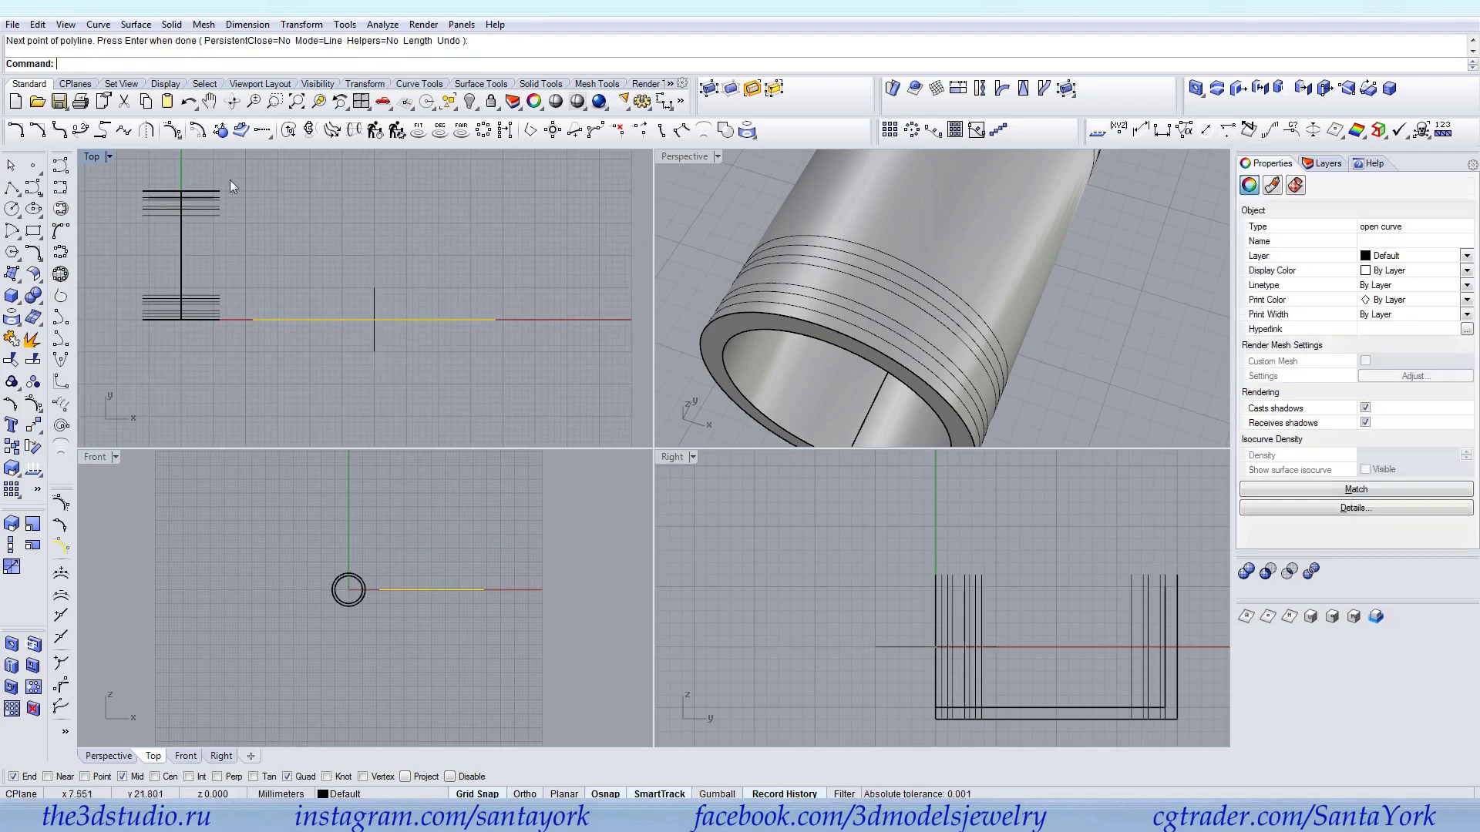
Offset the long horizontal line 0.5 mm to both sides
{"action": "left_click", "coordinate": [220, 130]}
{"action": "type", "text": "0.5"}
{"action": "key", "text": "Return"}
{"action": "left_click", "coordinate": [287, 354]}
{"action": "left_click", "coordinate": [407, 339]}
Close both ends of the long strip with short lines connecting the endpoints of the two offset lines
{"action": "left_click", "coordinate": [11, 187]}
{"action": "scroll", "coordinate": [255, 333], "scroll_direction": "up", "scroll_amount": 12}
{"action": "left_click", "coordinate": [249, 289]}
{"action": "left_click", "coordinate": [249, 265]}
{"action": "key", "text": "Return"}
{"action": "scroll", "coordinate": [212, 312], "scroll_direction": "down", "scroll_amount": 9}
{"action": "scroll", "coordinate": [541, 300], "scroll_direction": "up", "scroll_amount": 11}
{"action": "key", "text": "Return"}
{"action": "left_click", "coordinate": [604, 308]}
{"action": "left_click", "coordinate": [603, 336]}
{"action": "key", "text": "Return"}
Join the two offset lines and the two short end lines into one closed rectangular outline
{"action": "left_click_drag", "start_coordinate": [616, 344], "coordinate": [591, 327]}
{"action": "left_click", "coordinate": [570, 308]}
{"action": "scroll", "coordinate": [570, 316], "scroll_direction": "down", "scroll_amount": 5}
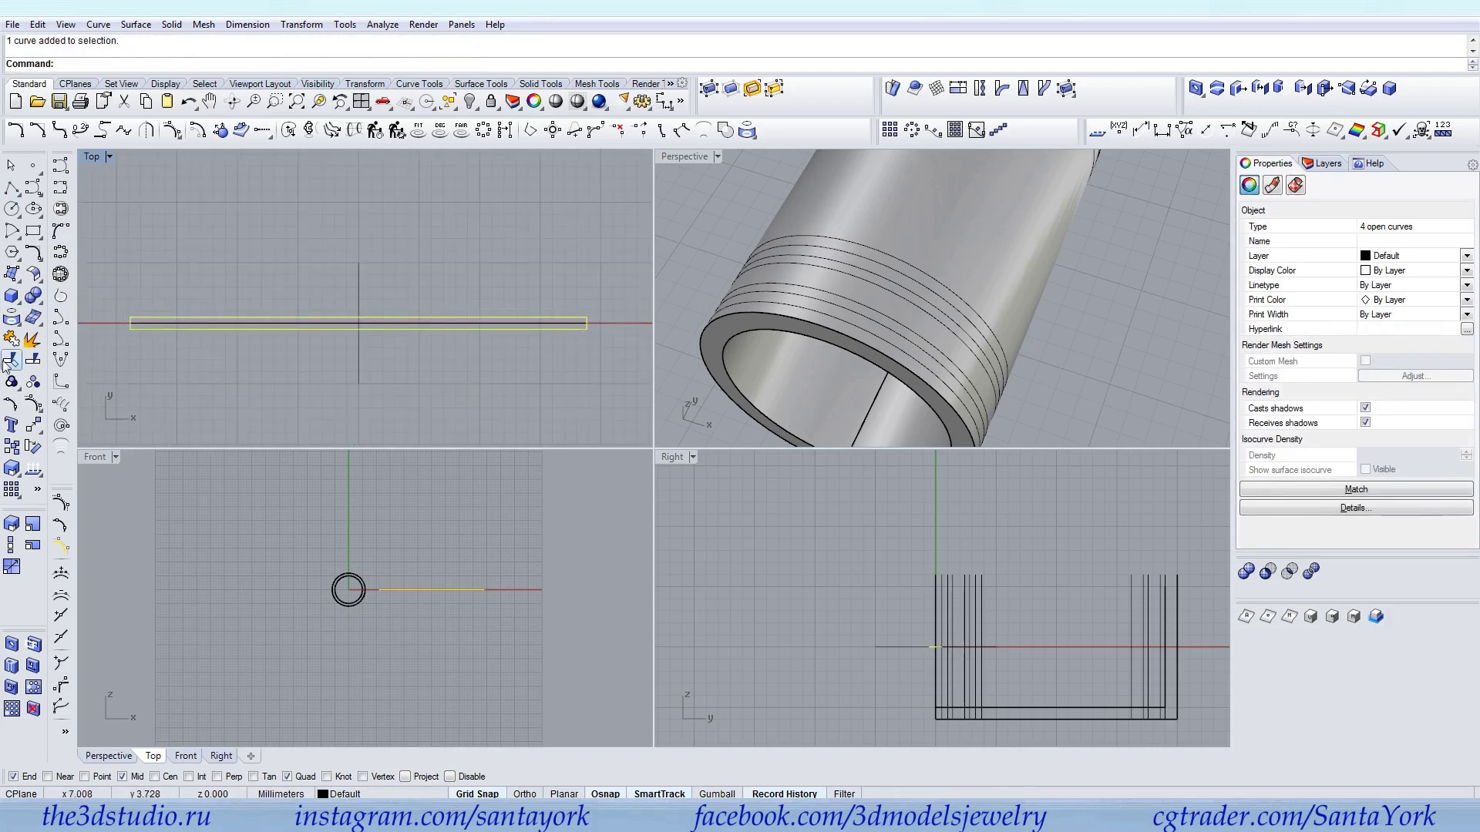
{"action": "left_click", "coordinate": [11, 339]}
Draw a short interpolated curve from the strip's center intersection straight up to the upper offset line
{"action": "scroll", "coordinate": [359, 318], "scroll_direction": "up", "scroll_amount": 3}
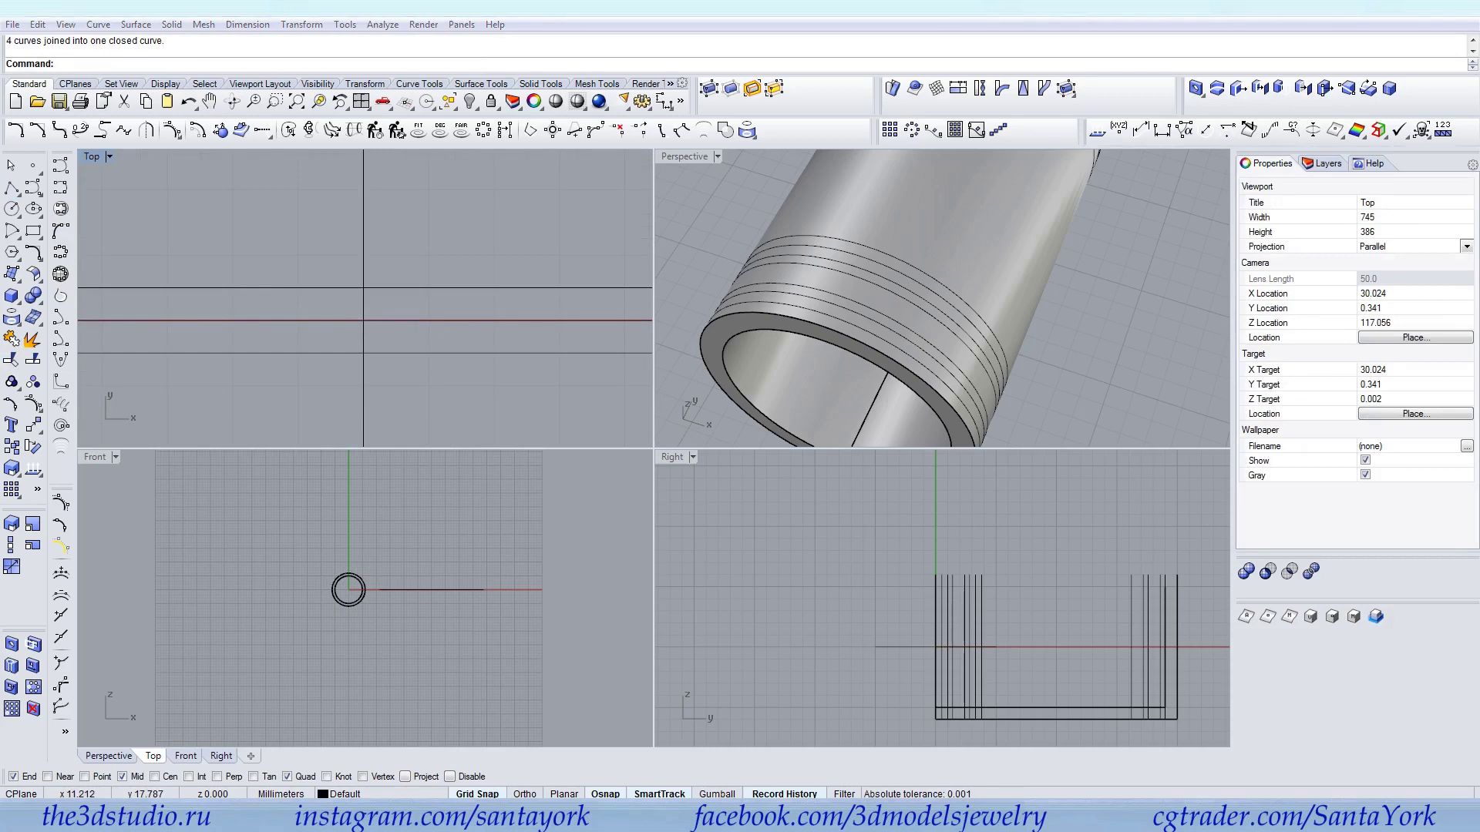
{"action": "left_click", "coordinate": [60, 187]}
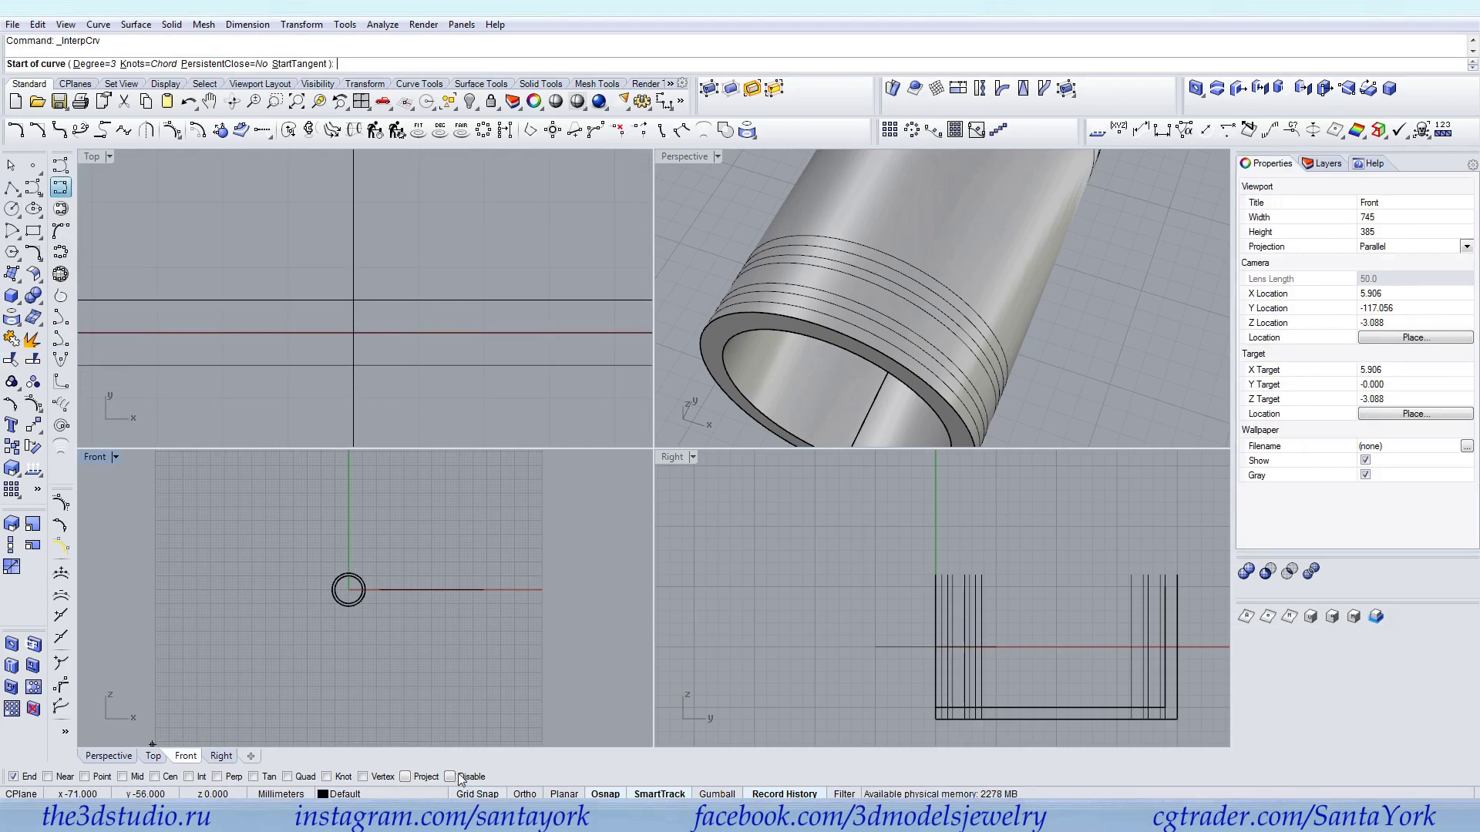
{"action": "scroll", "coordinate": [340, 314], "scroll_direction": "up", "scroll_amount": 4}
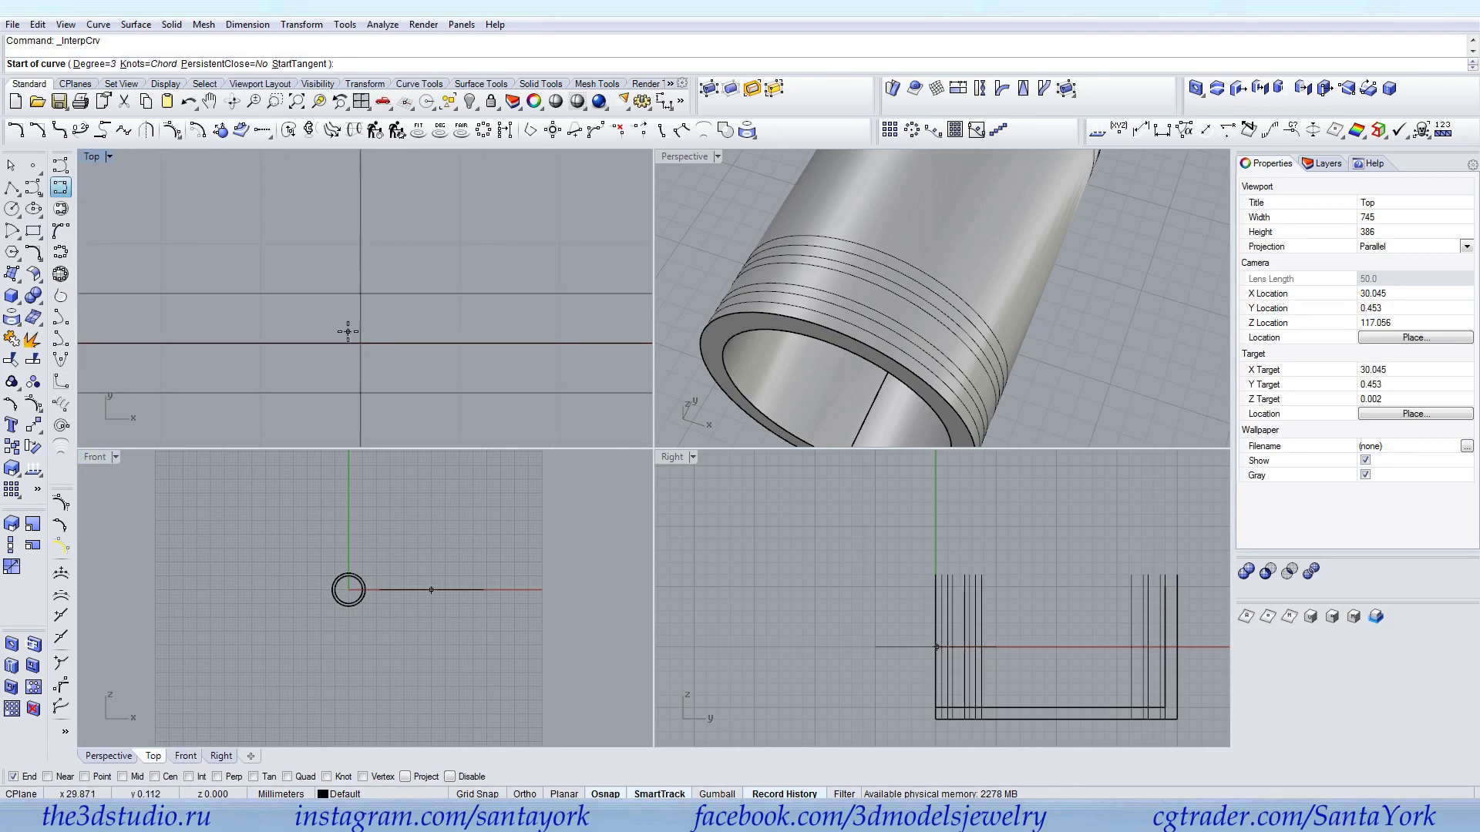
{"action": "left_click", "coordinate": [186, 755]}
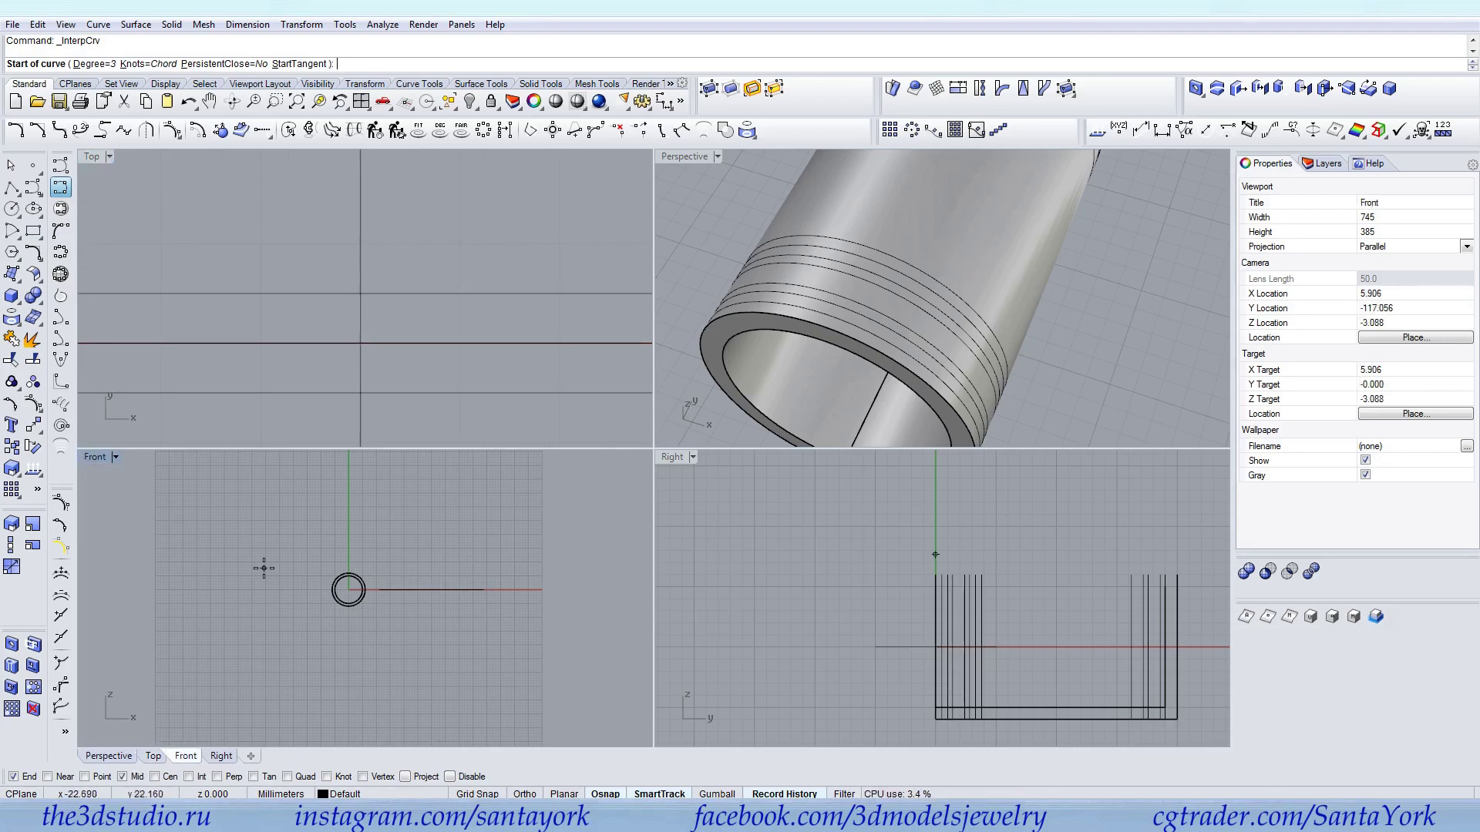
{"action": "left_click", "coordinate": [360, 342]}
{"action": "left_click", "coordinate": [360, 293]}
{"action": "right_click", "coordinate": [361, 299]}
Rotate the short center curve by -45 degrees about the strip's center intersection
{"action": "left_click", "coordinate": [359, 355]}
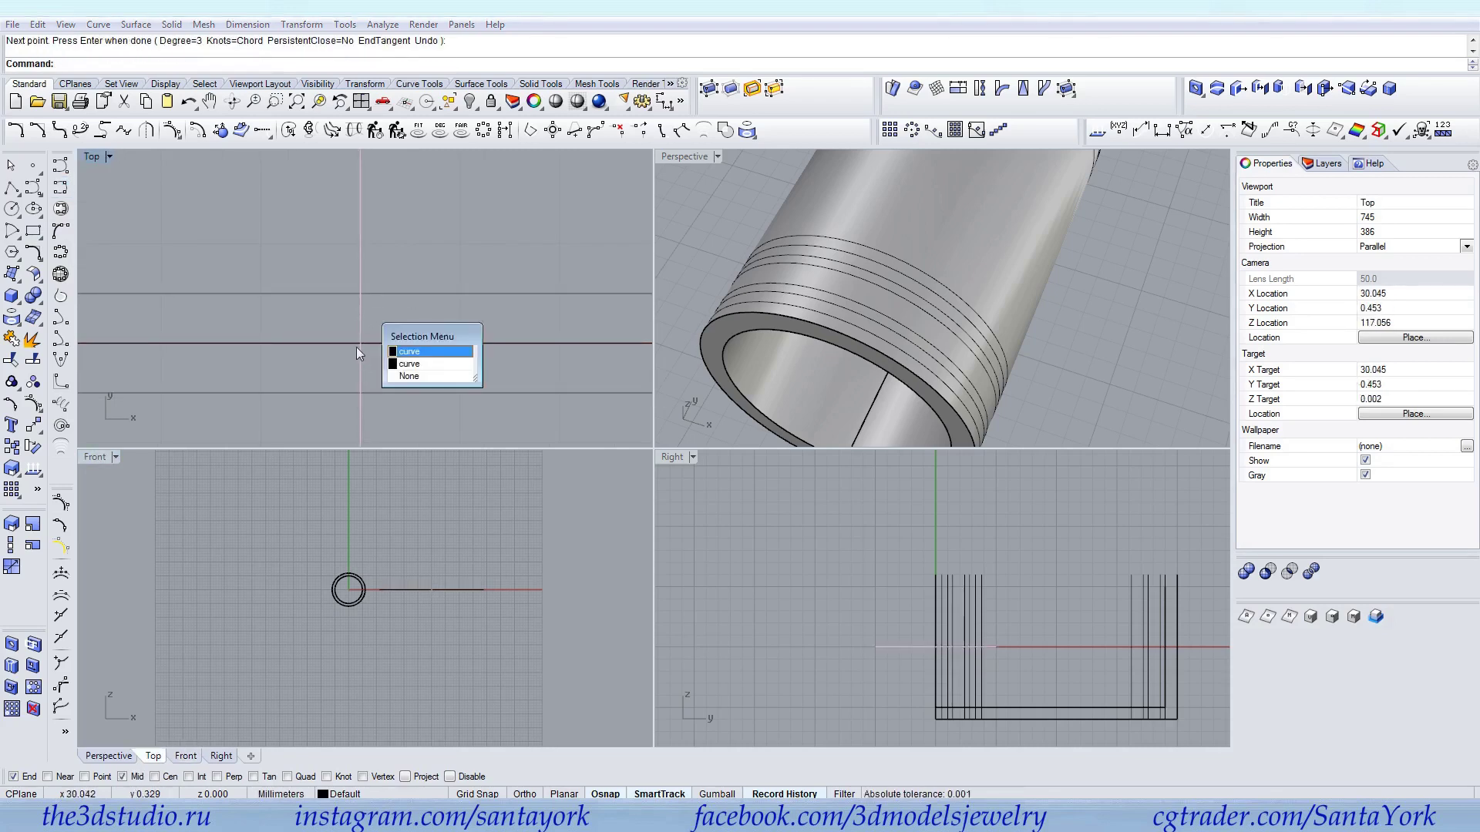
{"action": "left_click", "coordinate": [417, 363]}
{"action": "left_click", "coordinate": [33, 447]}
{"action": "left_click", "coordinate": [358, 344]}
{"action": "left_click", "coordinate": [360, 294]}
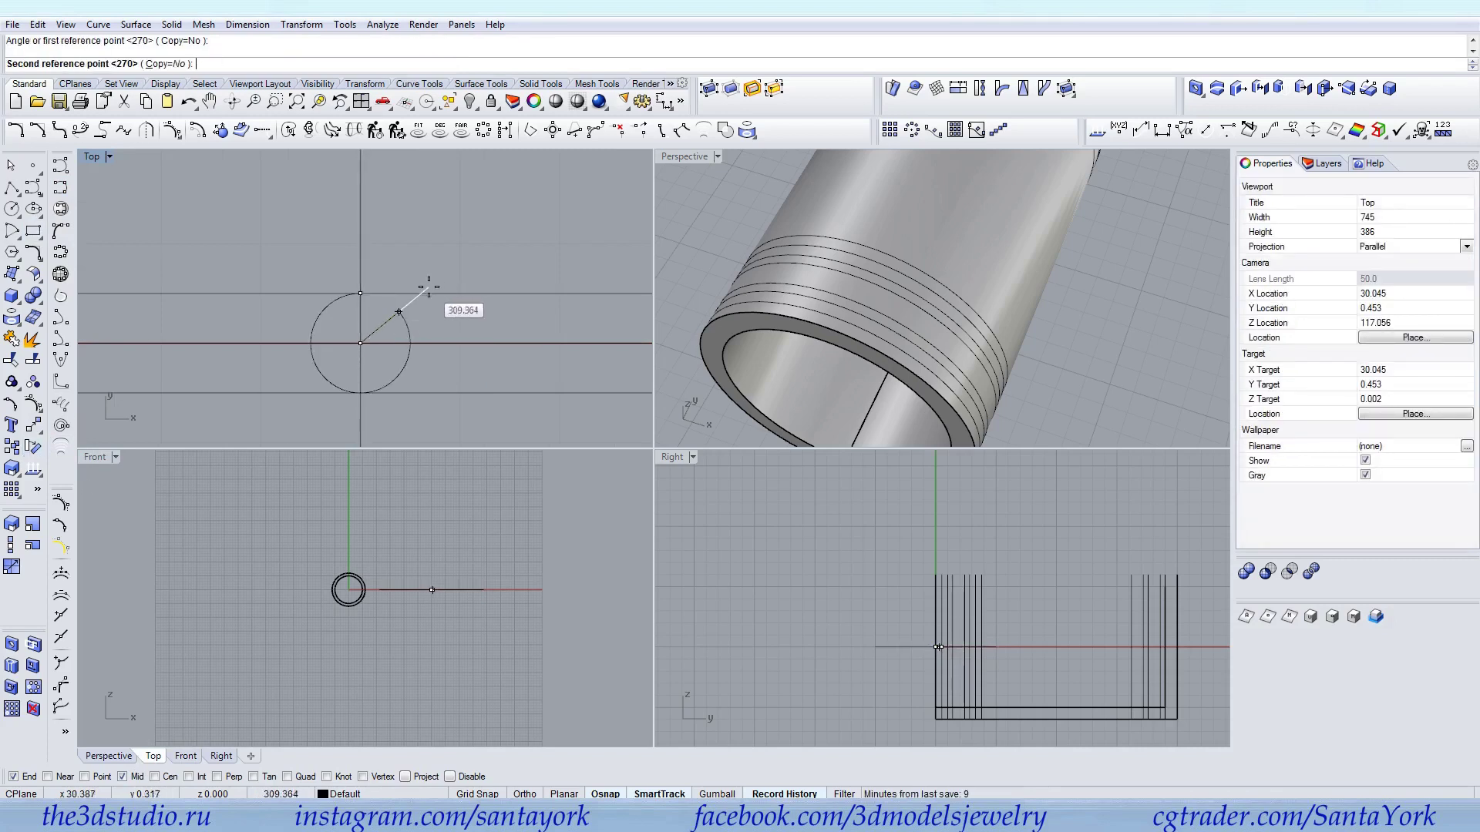
{"action": "type", "text": "45"}
{"action": "key", "text": "Return"}
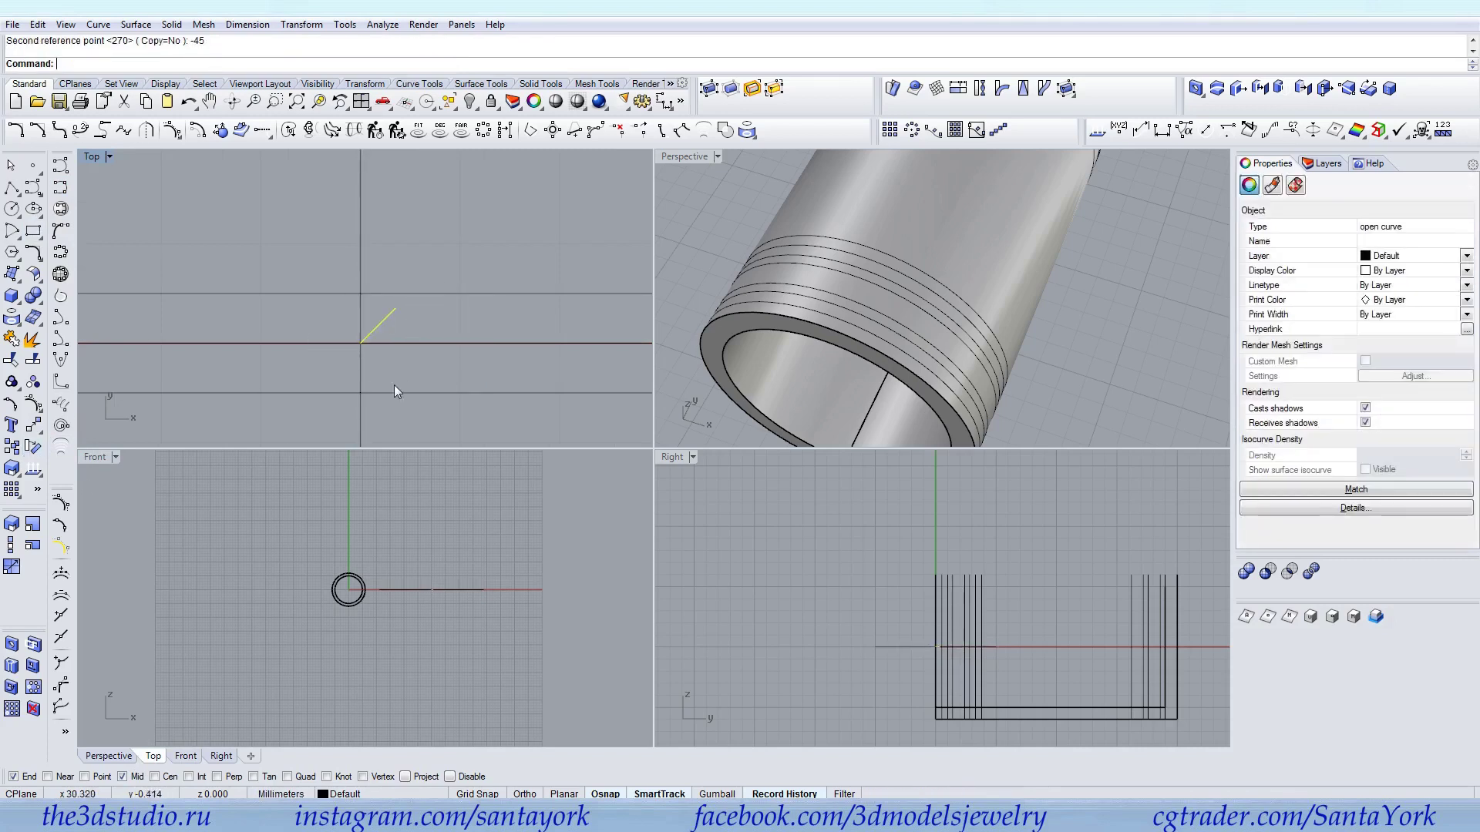
Scale the diagonal from the center intersection so its end reaches the upper offset line, using intersection snapping
{"action": "left_click", "coordinate": [12, 567]}
{"action": "left_click", "coordinate": [360, 343]}
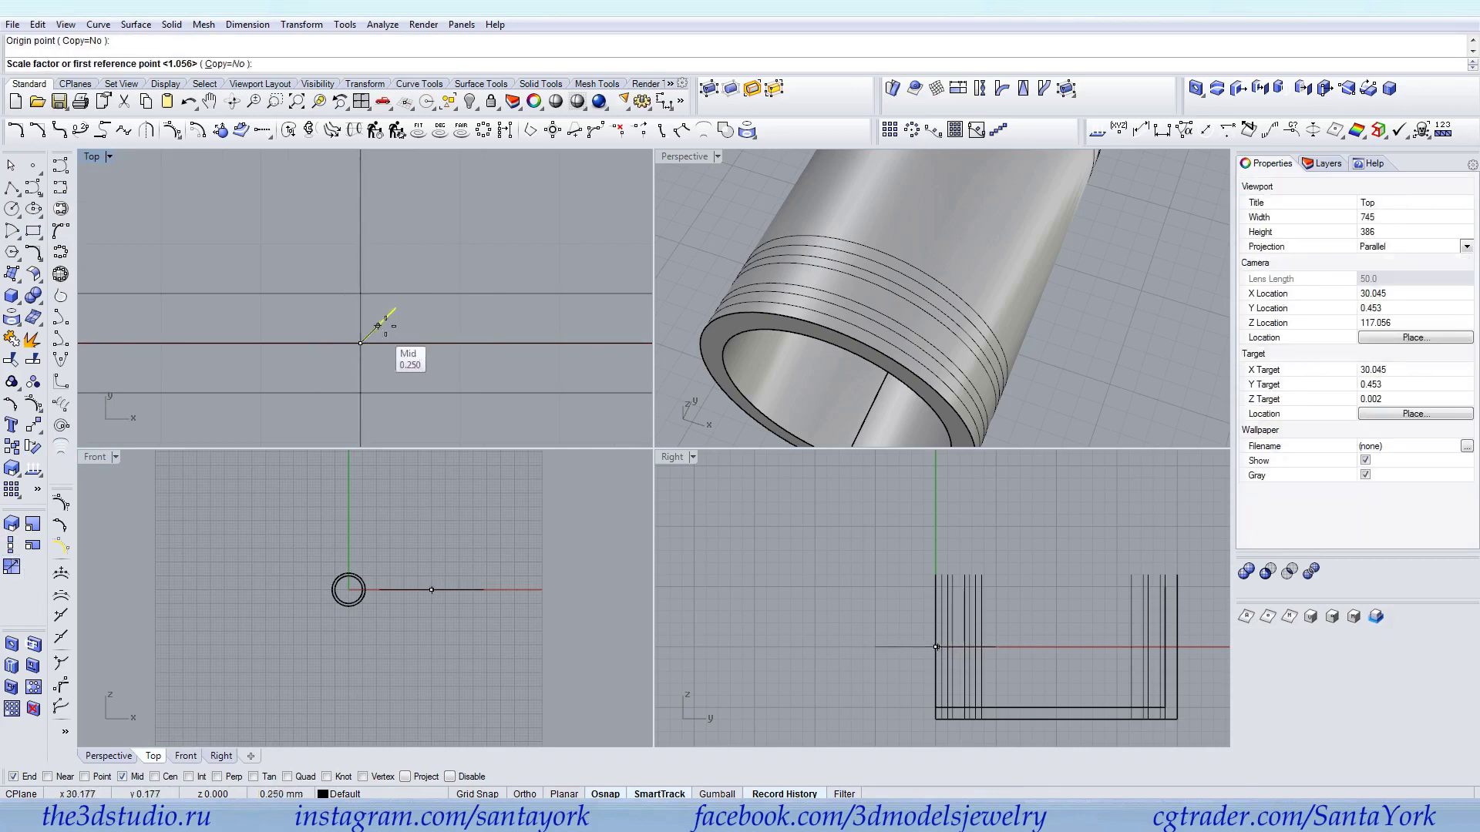
{"action": "left_click", "coordinate": [396, 308]}
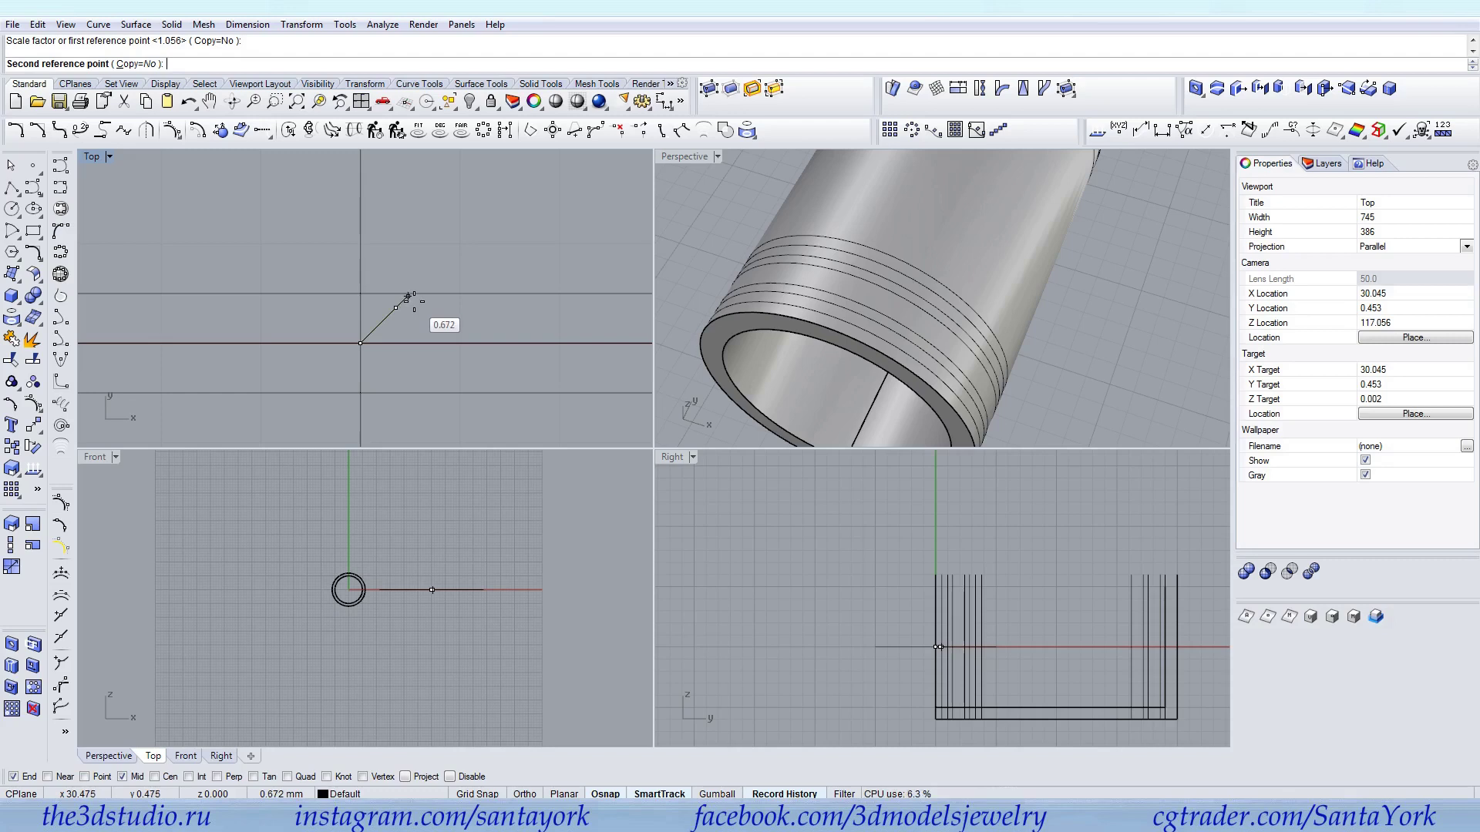
{"action": "left_click", "coordinate": [188, 776]}
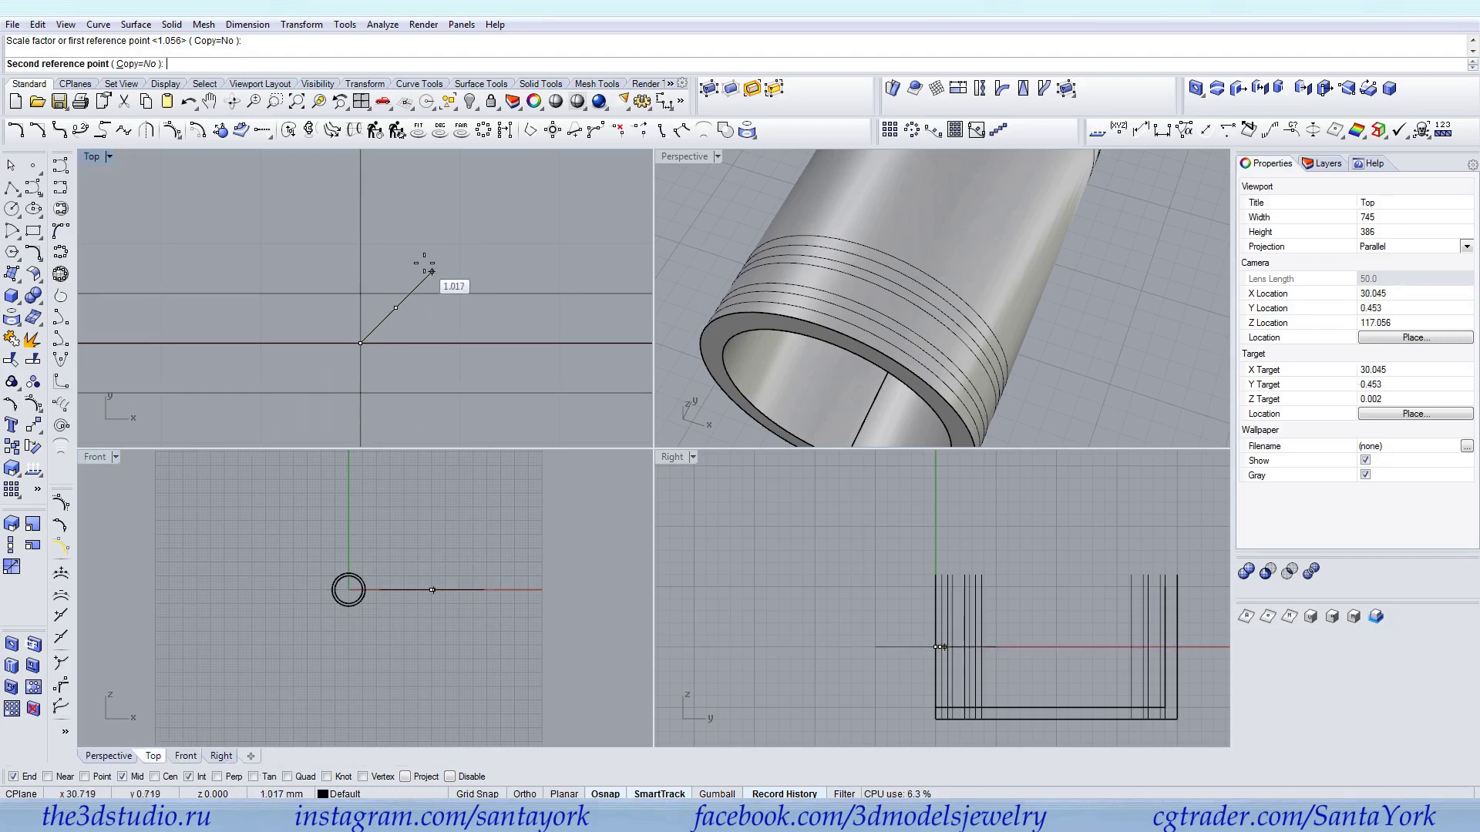
{"action": "left_click", "coordinate": [412, 293]}
Scale the diagonal from its upper end so it extends through the center to the lower offset line
{"action": "right_click", "coordinate": [410, 296]}
{"action": "left_click", "coordinate": [410, 294]}
{"action": "left_click", "coordinate": [361, 343]}
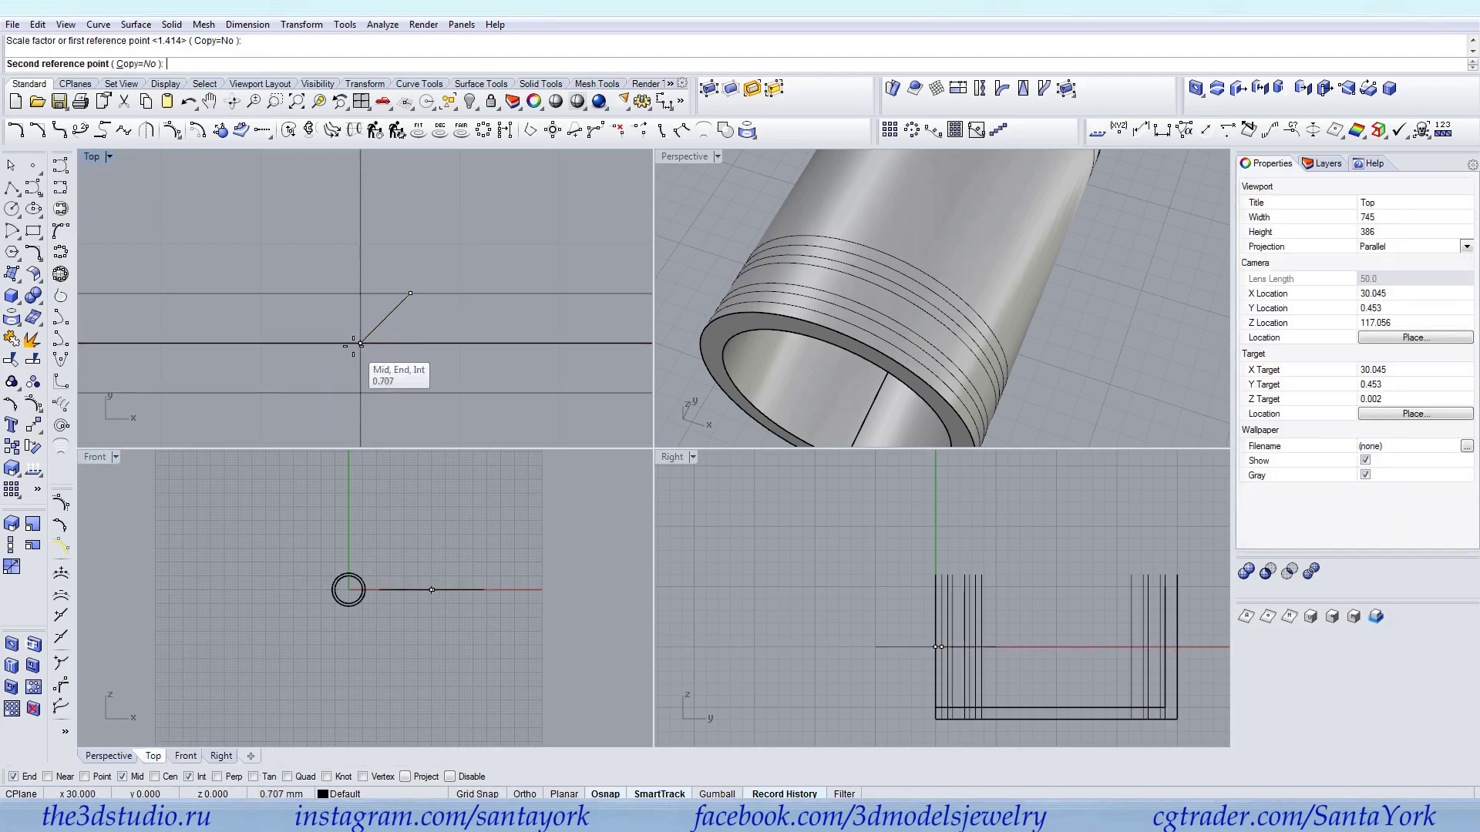
{"action": "left_click", "coordinate": [311, 394]}
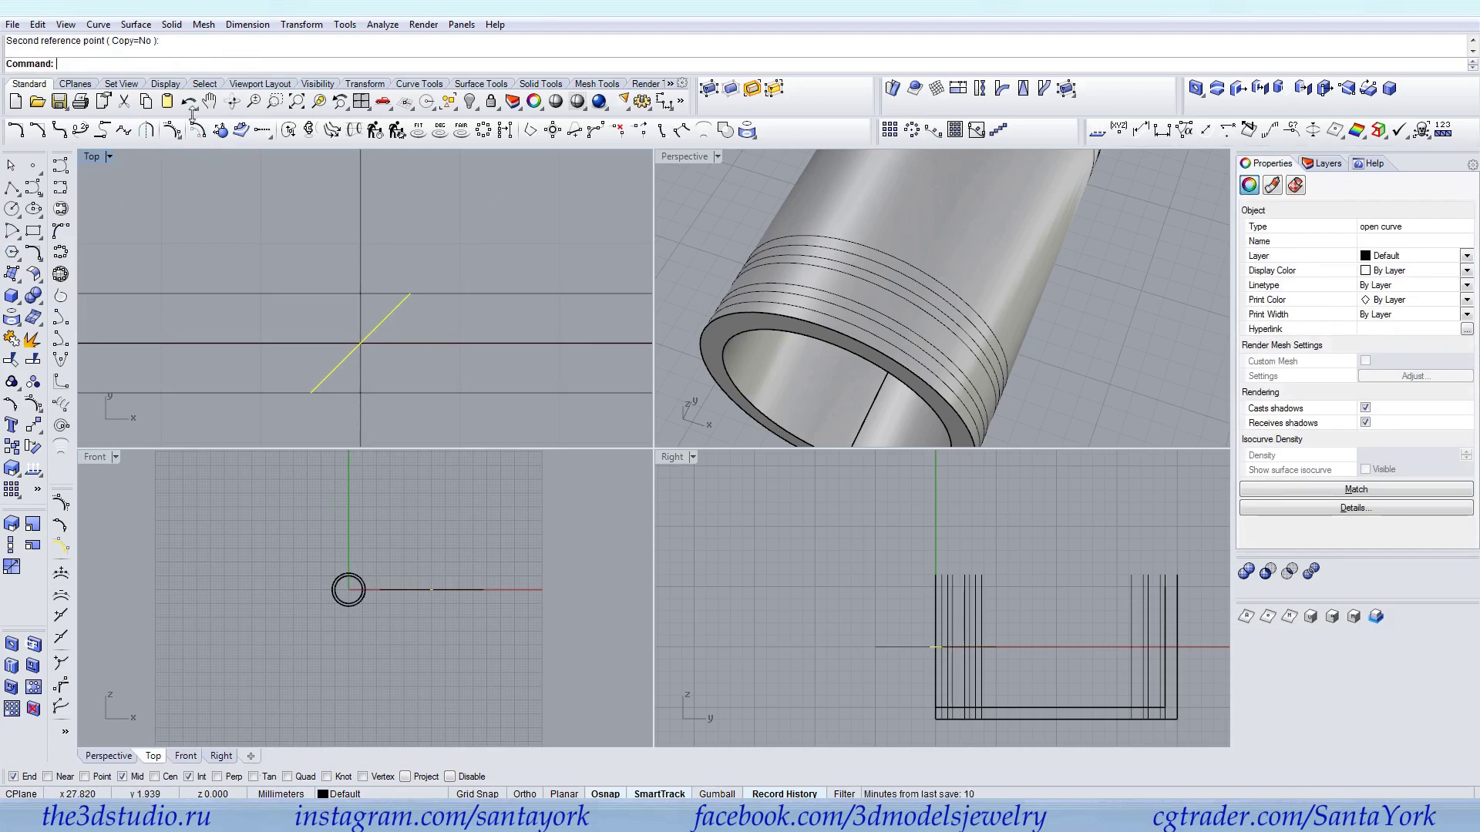
Copy the diagonal line 0.5 mm horizontally to each side of the original
{"action": "left_click", "coordinate": [150, 102]}
{"action": "left_click", "coordinate": [322, 416]}
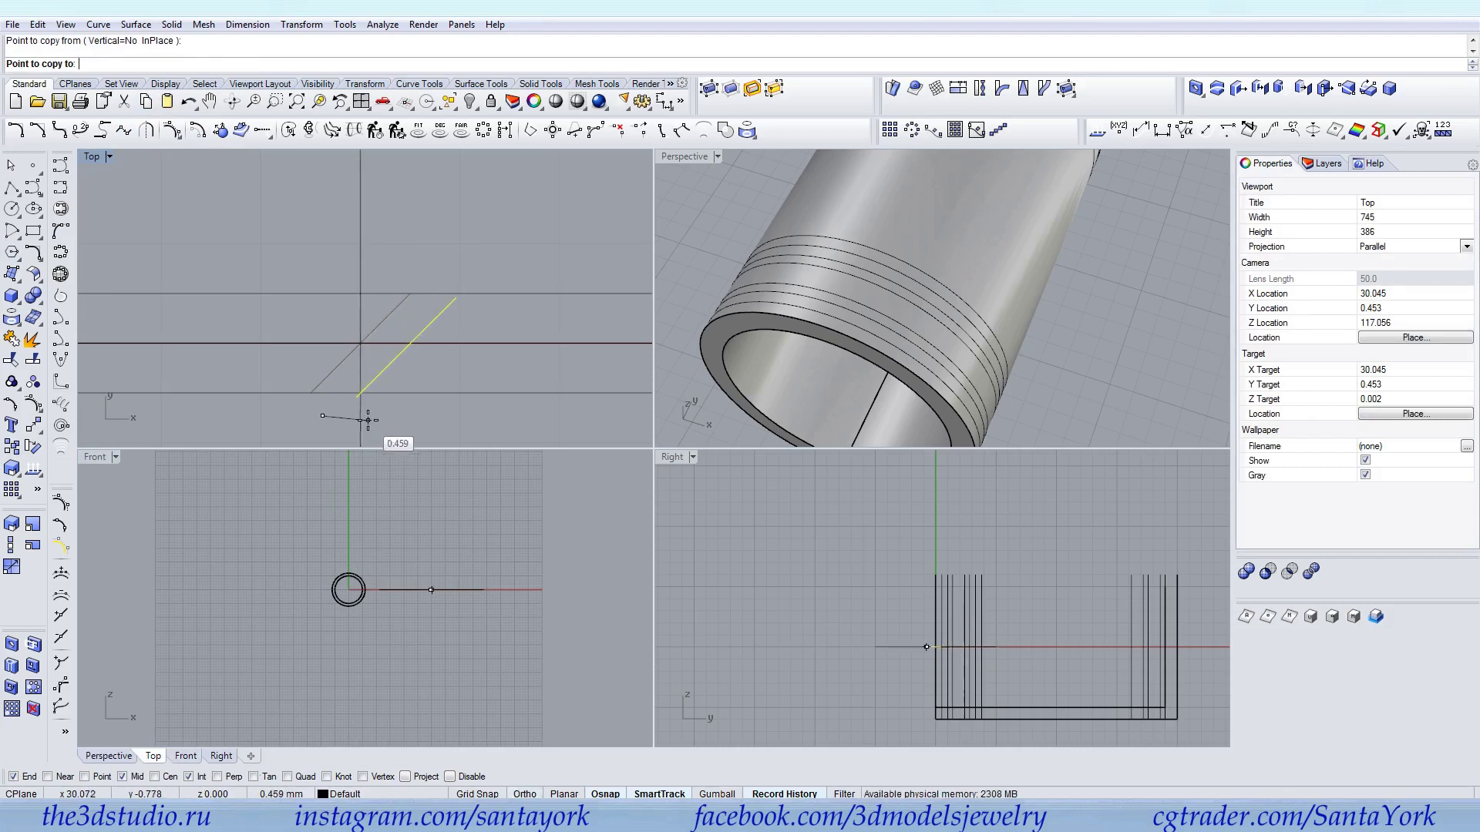
{"action": "type", "text": ".5"}
{"action": "key", "text": "Return"}
{"action": "left_click", "coordinate": [370, 417]}
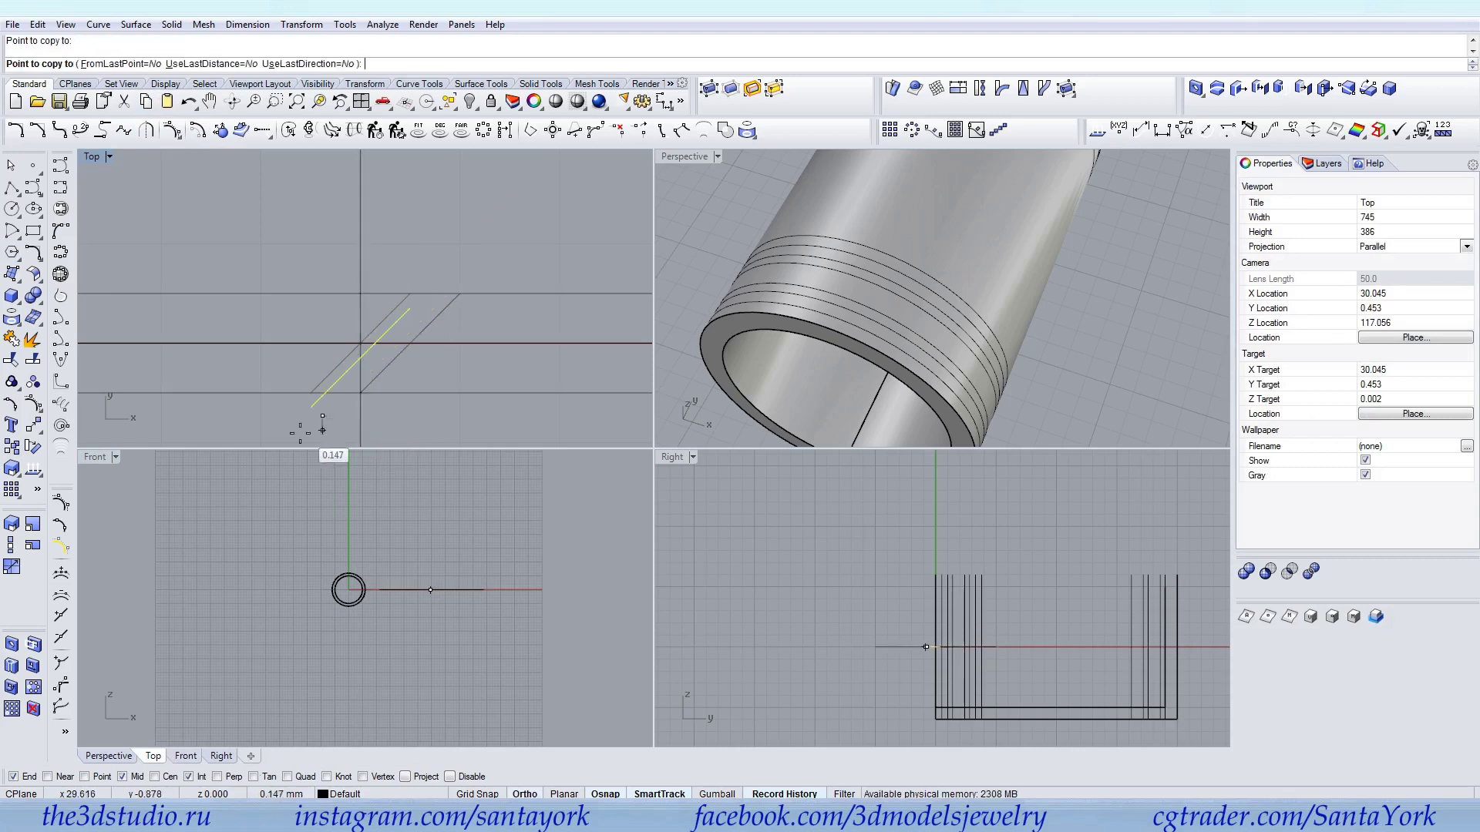
{"action": "type", "text": ".5"}
{"action": "key", "text": "Return"}
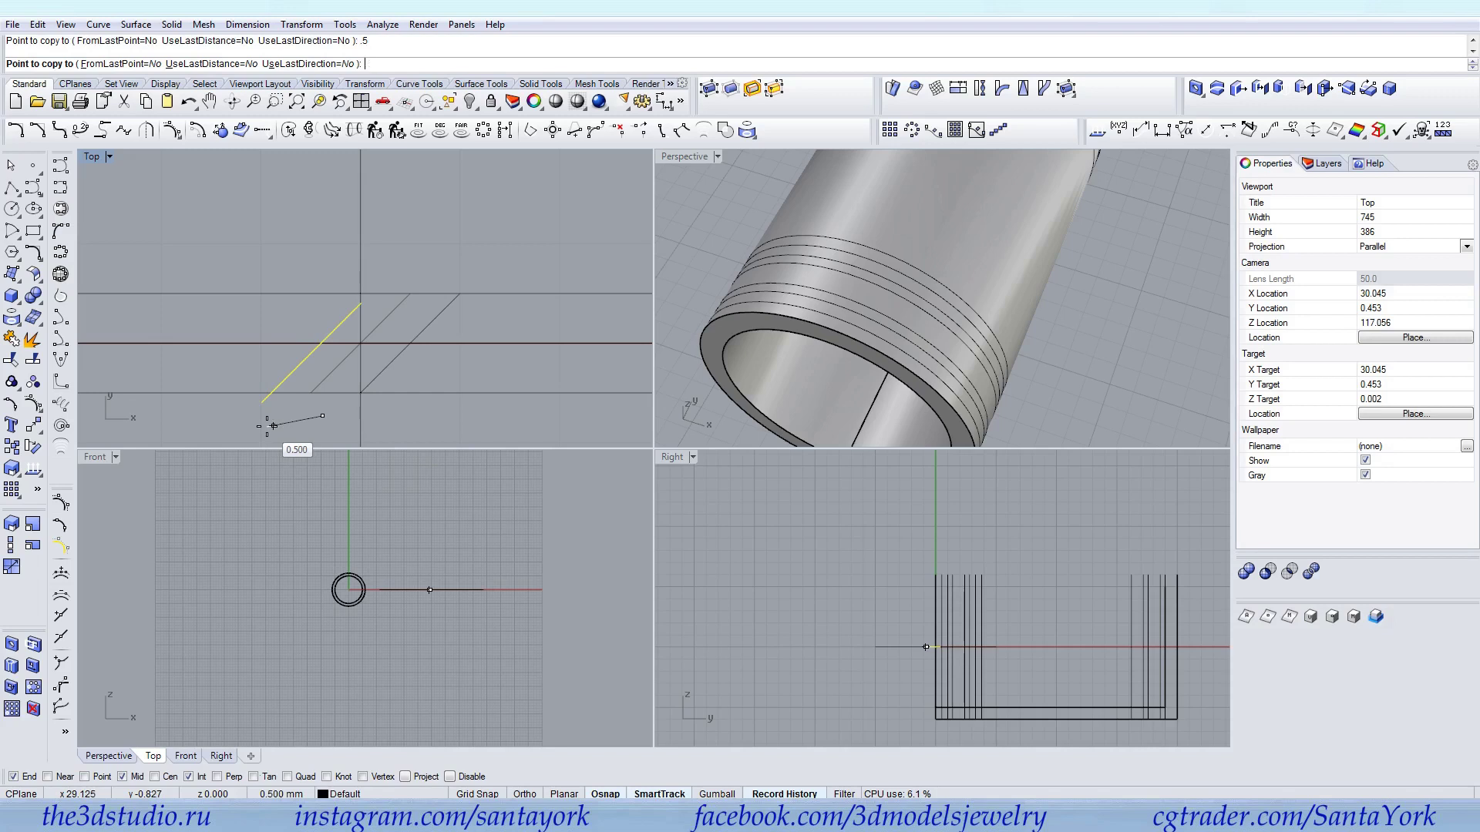
{"action": "left_click", "coordinate": [267, 417]}
{"action": "key", "text": "Return"}
{"action": "key", "text": "Escape"}
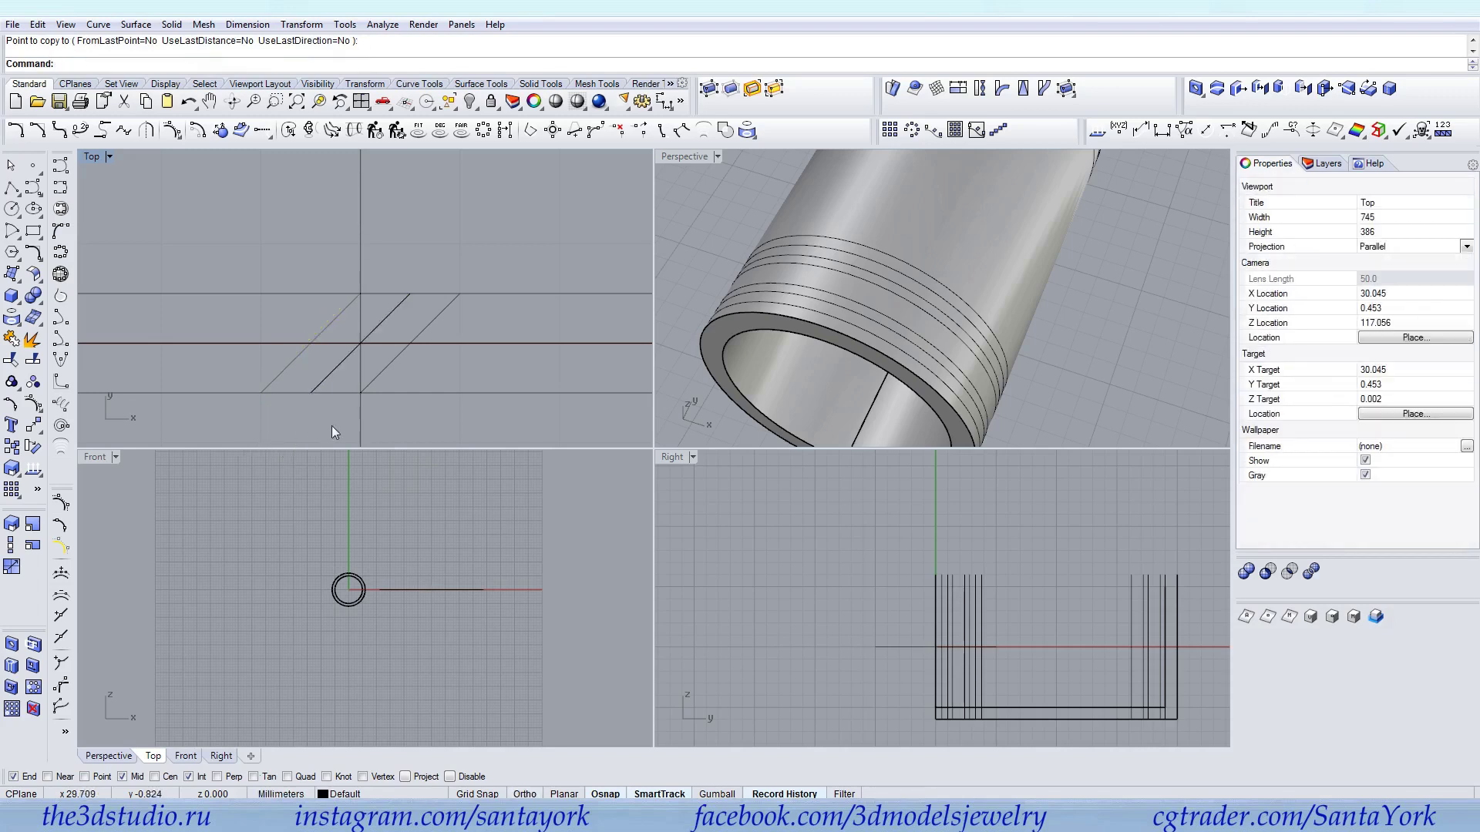
Draw a line between the lower ends of the two outer diagonals and join it to the right-hand diagonal
{"action": "scroll", "coordinate": [331, 396], "scroll_direction": "up", "scroll_amount": 2}
{"action": "left_click", "coordinate": [11, 187]}
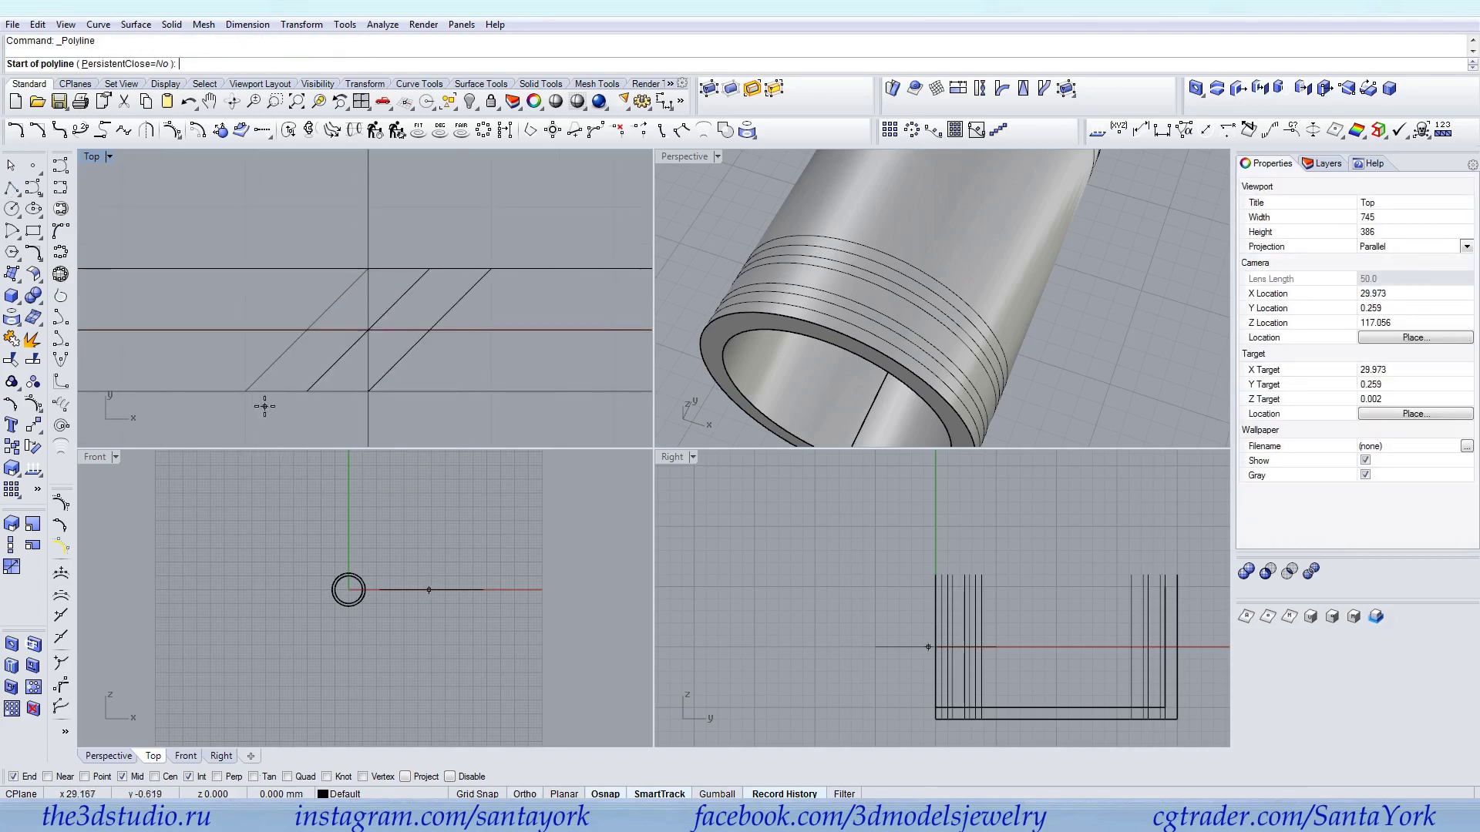
{"action": "left_click", "coordinate": [369, 391]}
{"action": "left_click", "coordinate": [285, 393]}
{"action": "left_click", "coordinate": [405, 354], "text": "shift"}
{"action": "left_click", "coordinate": [11, 339]}
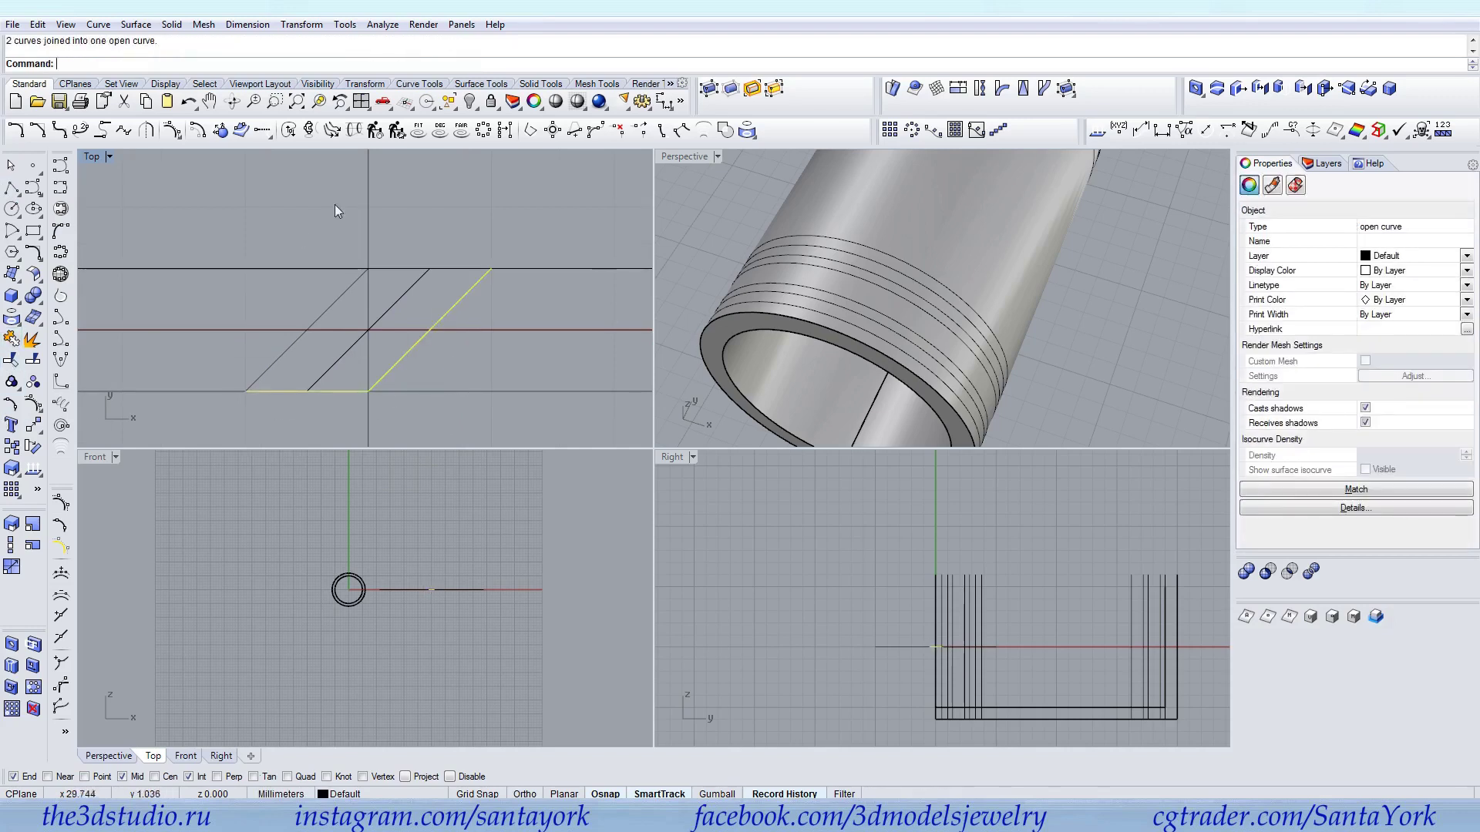
Rebuild the joined polyline into a smooth curve and show its control points
{"action": "left_click", "coordinate": [375, 131]}
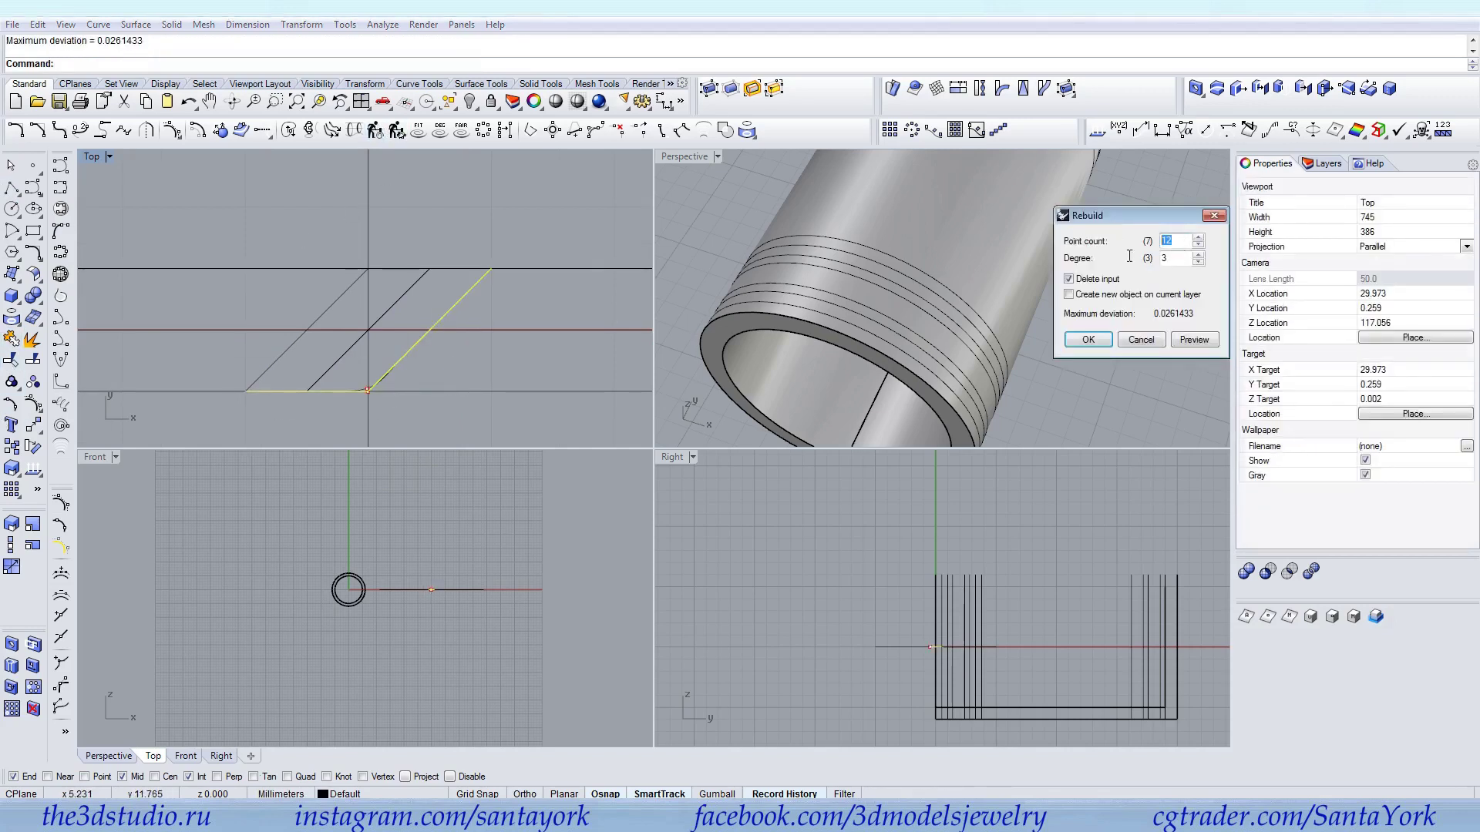
{"action": "key", "text": "Return"}
{"action": "left_click", "coordinate": [33, 404]}
Shift the rebuilt curve's lower inner control points so that its lower portion runs flat along the lower offset line
{"action": "scroll", "coordinate": [264, 392], "scroll_direction": "up", "scroll_amount": 4}
{"action": "left_click", "coordinate": [227, 391]}
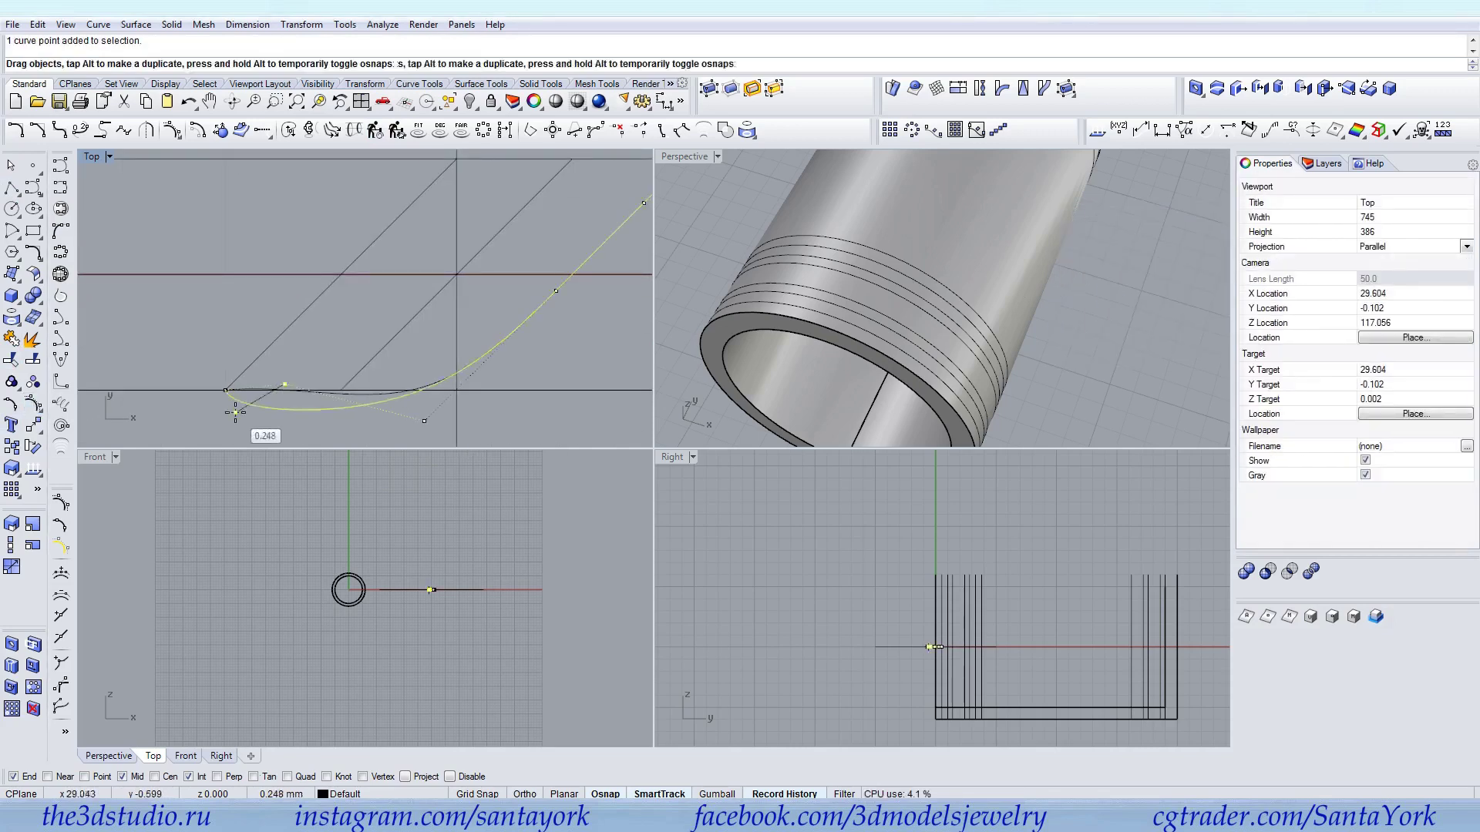
{"action": "mouse_move", "coordinate": [231, 396]}
{"action": "left_mouse_down"}
{"action": "mouse_move", "coordinate": [213, 387]}
{"action": "mouse_move", "coordinate": [247, 397]}
{"action": "mouse_move", "coordinate": [227, 391]}
{"action": "left_mouse_up"}
{"action": "left_click_drag", "start_coordinate": [427, 419], "coordinate": [438, 390]}
Turn on the Near snap and reposition the rebuilt curve's upper inner control points along the diagonal direction
{"action": "left_click", "coordinate": [556, 292]}
{"action": "right_click_drag", "start_coordinate": [559, 322], "coordinate": [436, 378]}
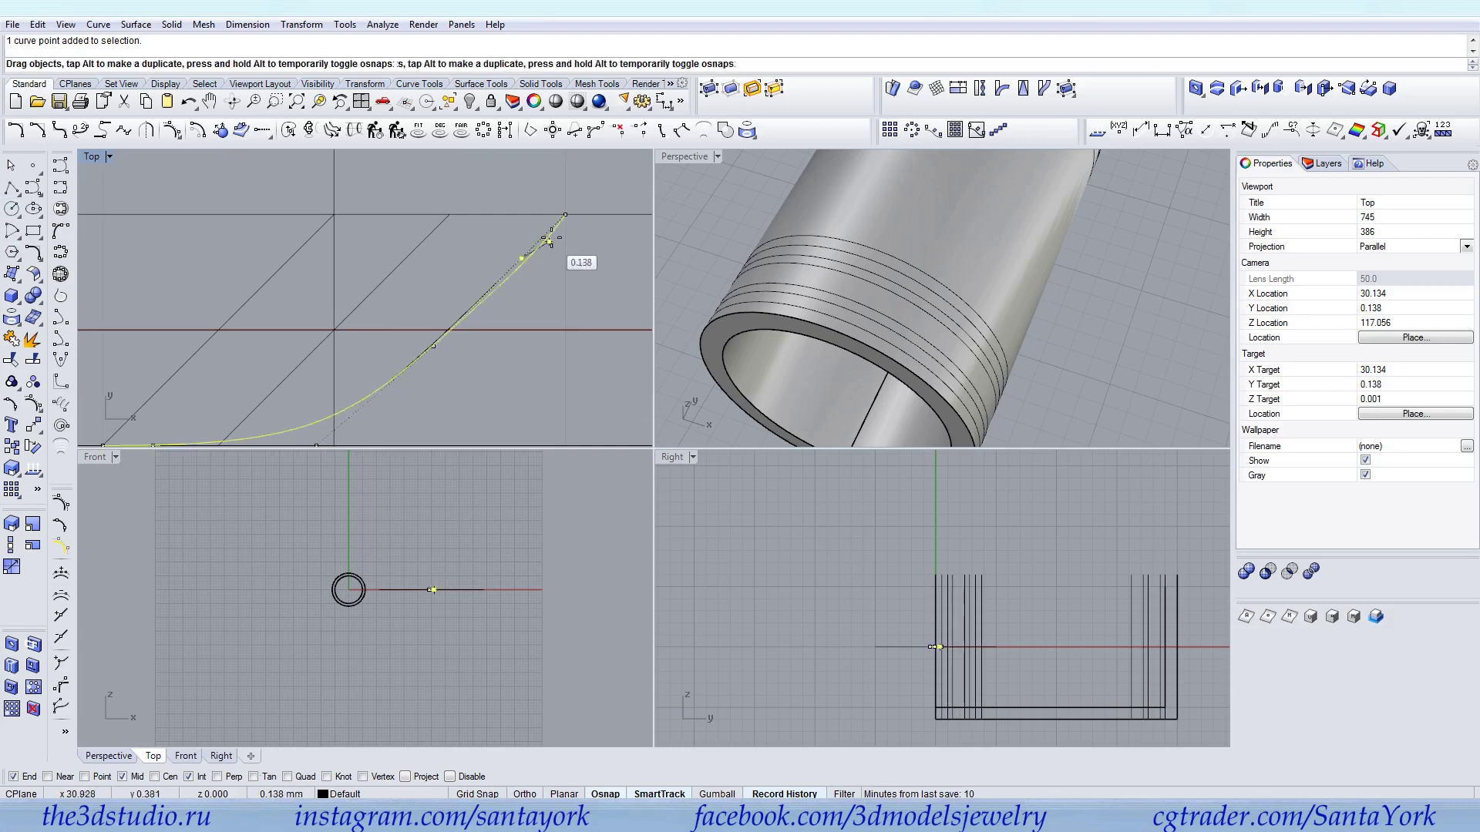
{"action": "left_click", "coordinate": [565, 215]}
{"action": "left_click", "coordinate": [61, 617]}
{"action": "left_click", "coordinate": [51, 778]}
{"action": "left_click", "coordinate": [449, 214]}
{"action": "left_click", "coordinate": [359, 318]}
{"action": "left_click_drag", "start_coordinate": [436, 346], "coordinate": [568, 215]}
{"action": "left_click_drag", "start_coordinate": [499, 278], "coordinate": [312, 372]}
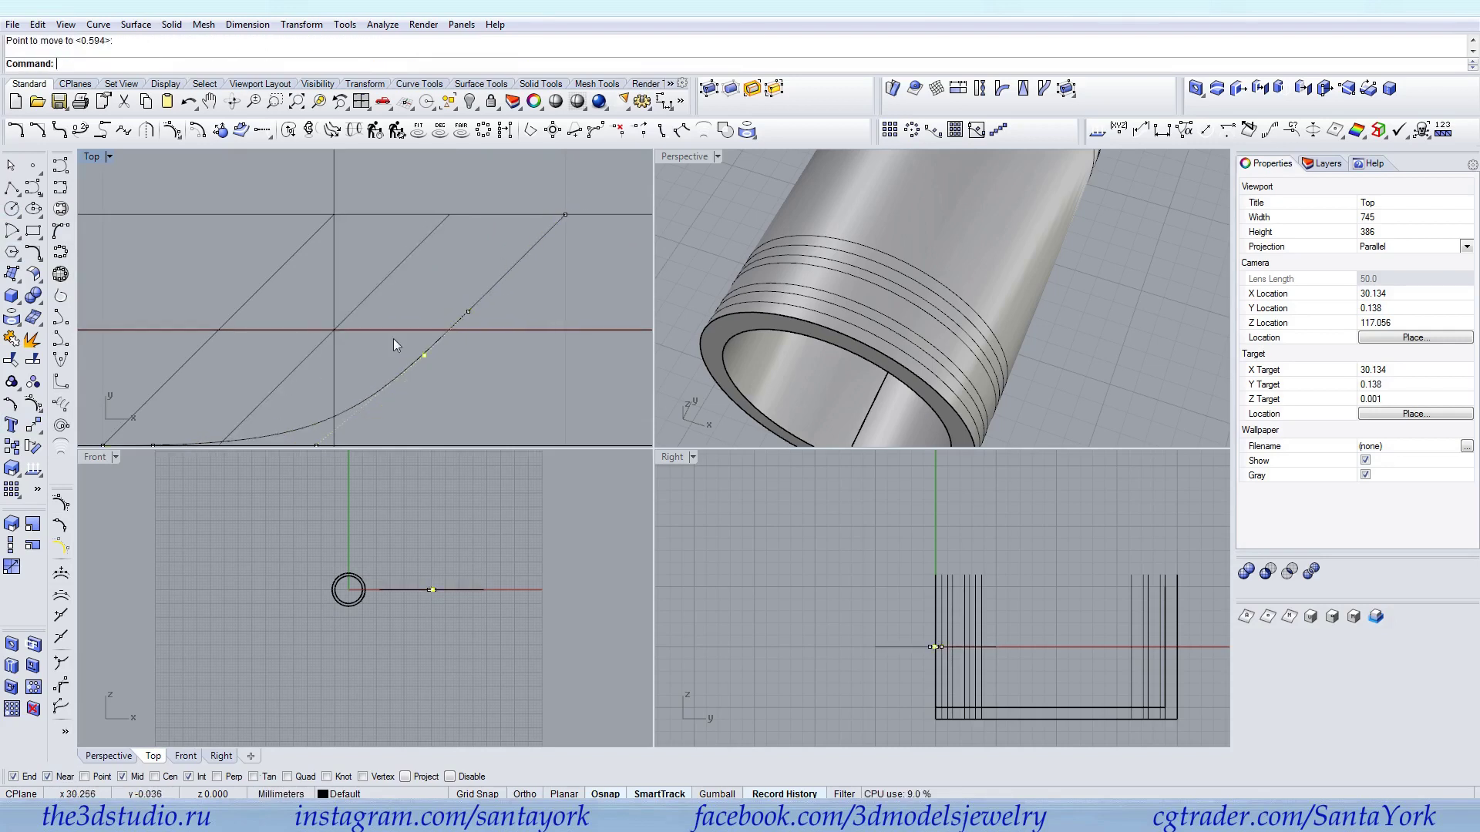
{"action": "right_click", "coordinate": [418, 252]}
{"action": "left_click", "coordinate": [418, 252]}
{"action": "left_click", "coordinate": [363, 309]}
{"action": "scroll", "coordinate": [522, 257], "scroll_direction": "down", "scroll_amount": 4}
Delete the straight left-hand diagonal line
{"action": "left_click", "coordinate": [436, 348]}
{"action": "left_click", "coordinate": [315, 318]}
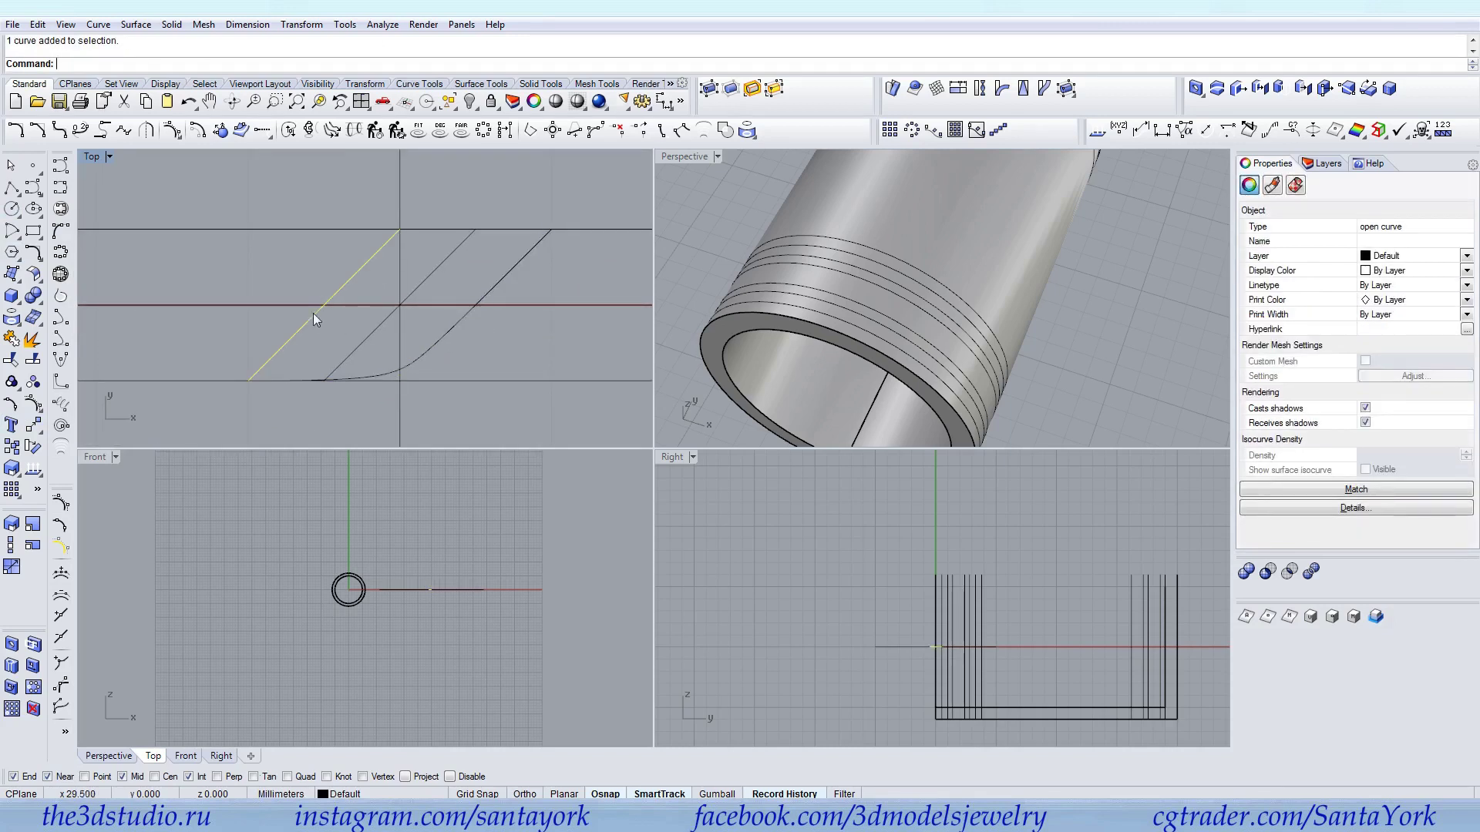
{"action": "key", "text": "Delete"}
Rotate a copy of the right-hand curve 180° about the diagonal's center to form the opposite side of the outline
{"action": "left_click", "coordinate": [457, 340]}
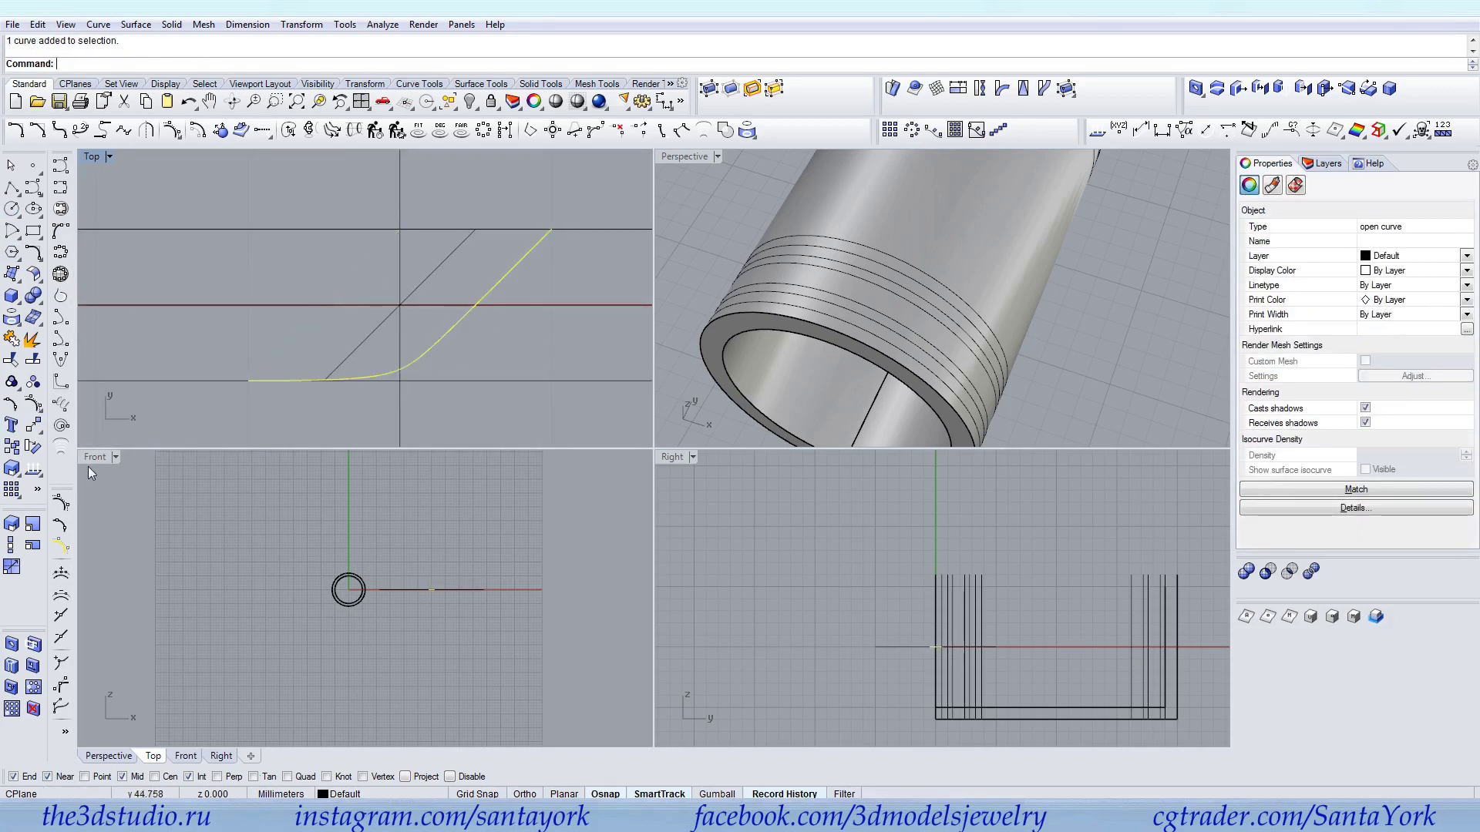
{"action": "left_click", "coordinate": [33, 467]}
{"action": "left_click", "coordinate": [400, 304]}
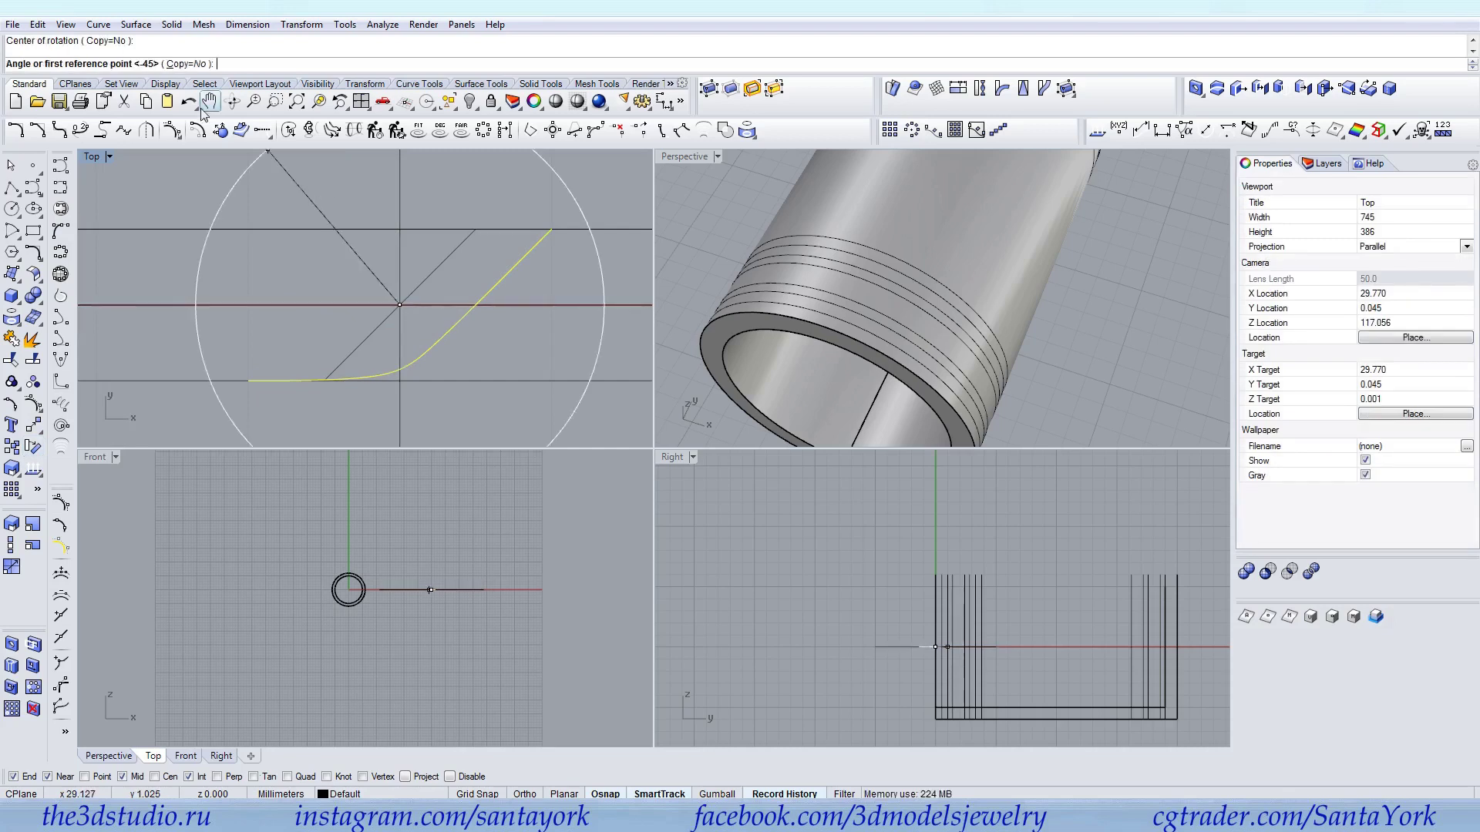
{"action": "left_click", "coordinate": [189, 64]}
{"action": "left_click", "coordinate": [283, 274]}
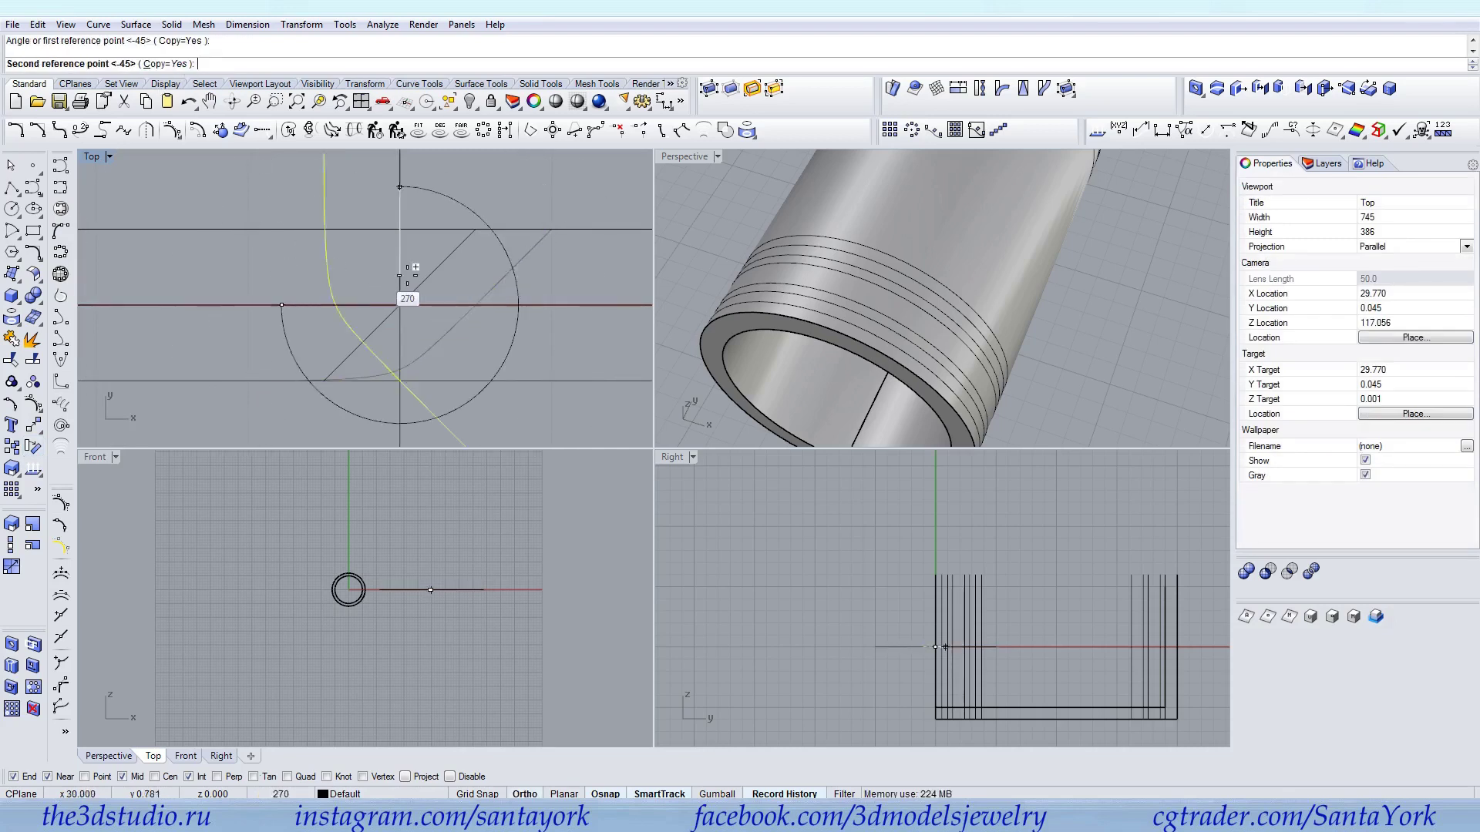
{"action": "left_click", "coordinate": [599, 274]}
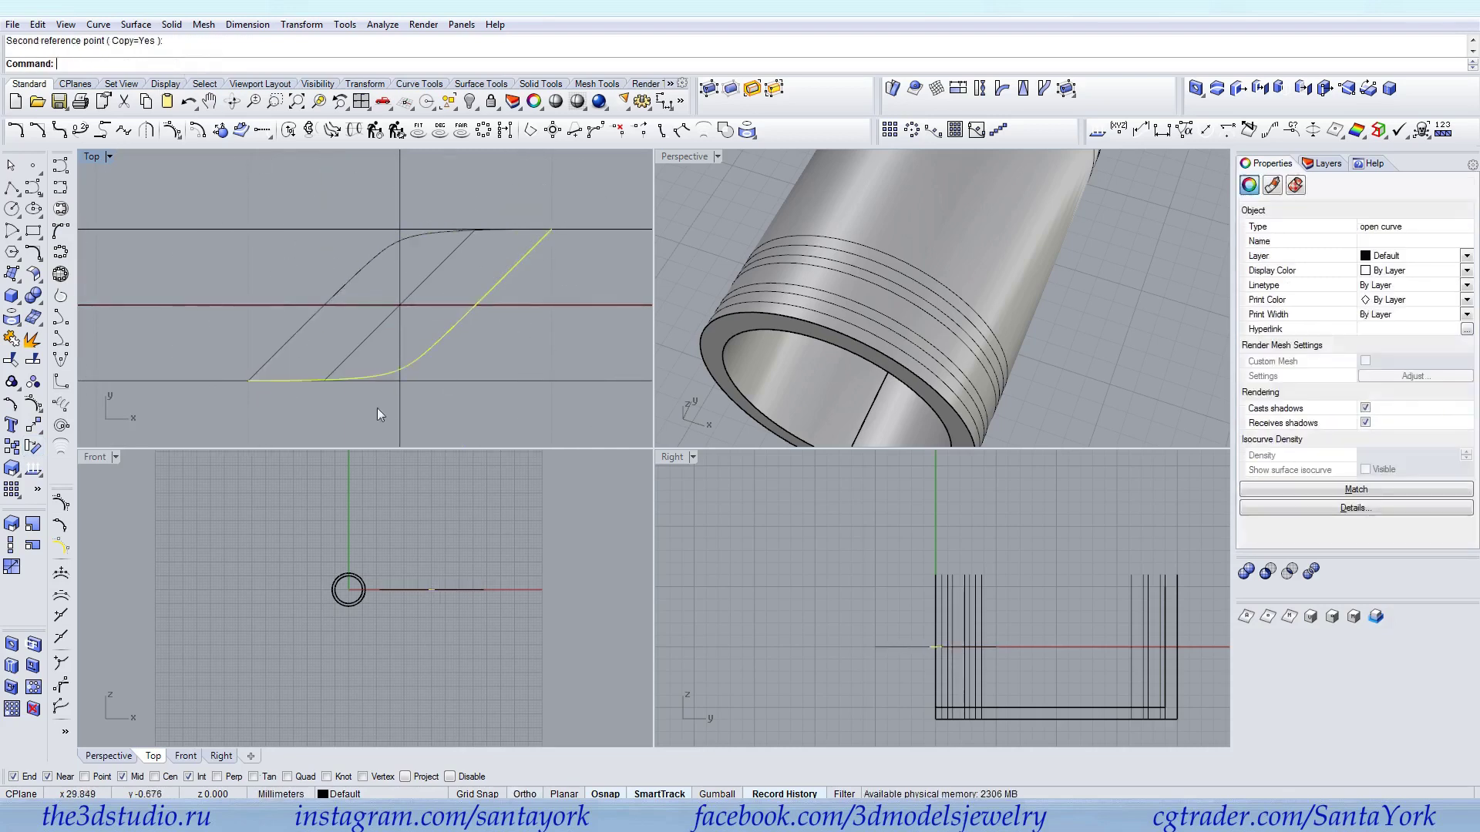
Show the right-hand curve's control points and adjust its lower ones along the lower offset line
{"action": "left_click", "coordinate": [33, 404]}
{"action": "left_click", "coordinate": [61, 639]}
{"action": "left_click", "coordinate": [369, 378]}
{"action": "left_click", "coordinate": [373, 376]}
{"action": "right_click", "coordinate": [368, 379]}
{"action": "scroll", "coordinate": [286, 390], "scroll_direction": "up", "scroll_amount": 2}
{"action": "left_click", "coordinate": [279, 377]}
{"action": "left_click", "coordinate": [228, 377]}
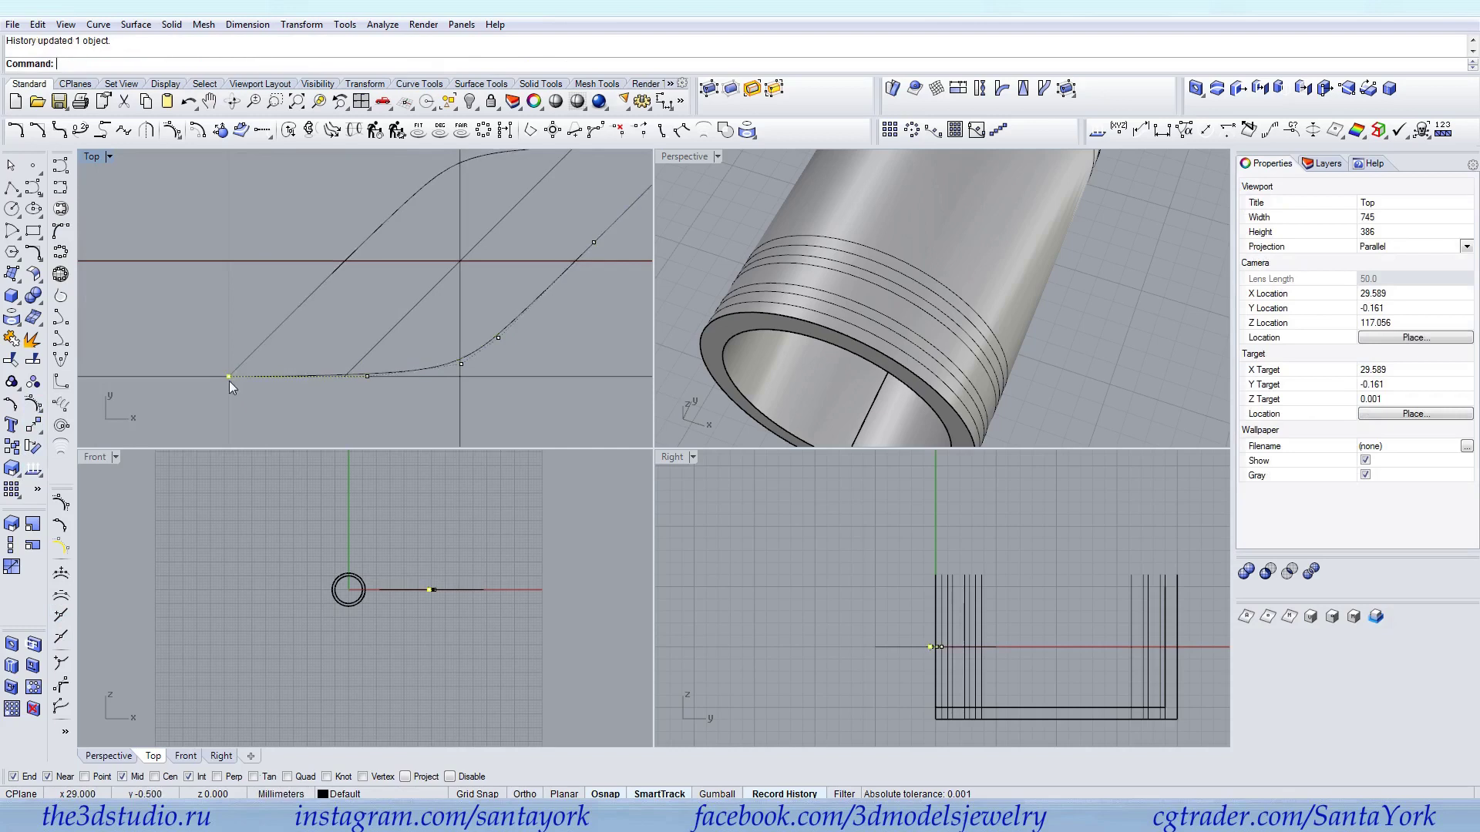
Reposition the curve's inner control points along the offset line and the diagonal direction to tighten the lower bend
{"action": "mouse_move", "coordinate": [368, 376]}
{"action": "left_mouse_down"}
{"action": "mouse_move", "coordinate": [239, 397]}
{"action": "mouse_move", "coordinate": [228, 384]}
{"action": "mouse_move", "coordinate": [387, 376]}
{"action": "left_mouse_up"}
{"action": "right_click_drag", "start_coordinate": [466, 366], "coordinate": [345, 405]}
{"action": "left_click_drag", "start_coordinate": [345, 405], "coordinate": [578, 185]}
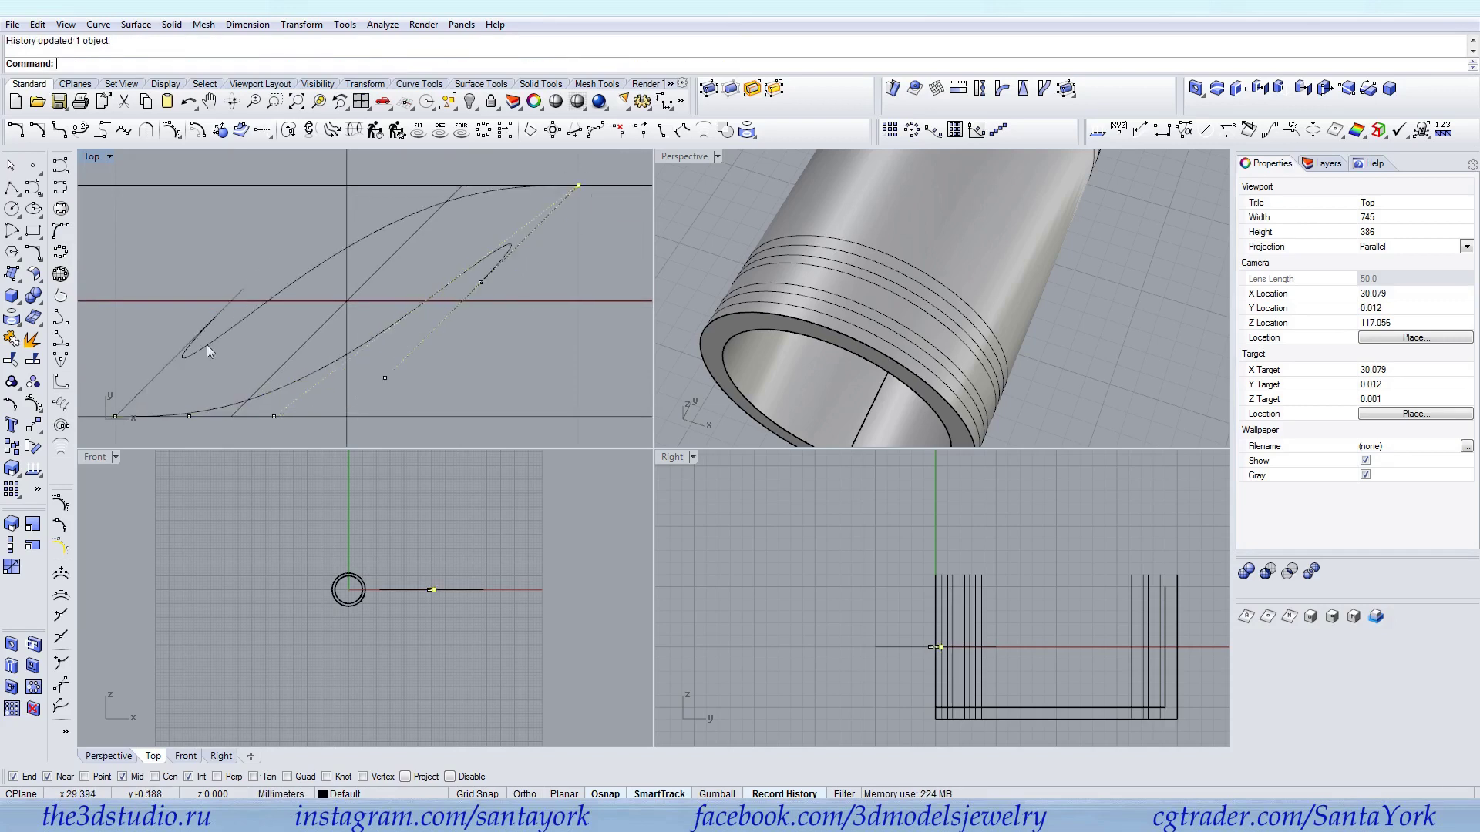
{"action": "left_click", "coordinate": [31, 427]}
{"action": "left_click", "coordinate": [463, 185]}
{"action": "left_click", "coordinate": [231, 417]}
{"action": "scroll", "coordinate": [446, 333], "scroll_direction": "down", "scroll_amount": 3}
Draw a two-point interpolated curve from the shape's center to the left-hand outline curve, crossing the diagonal
{"action": "left_click", "coordinate": [433, 335]}
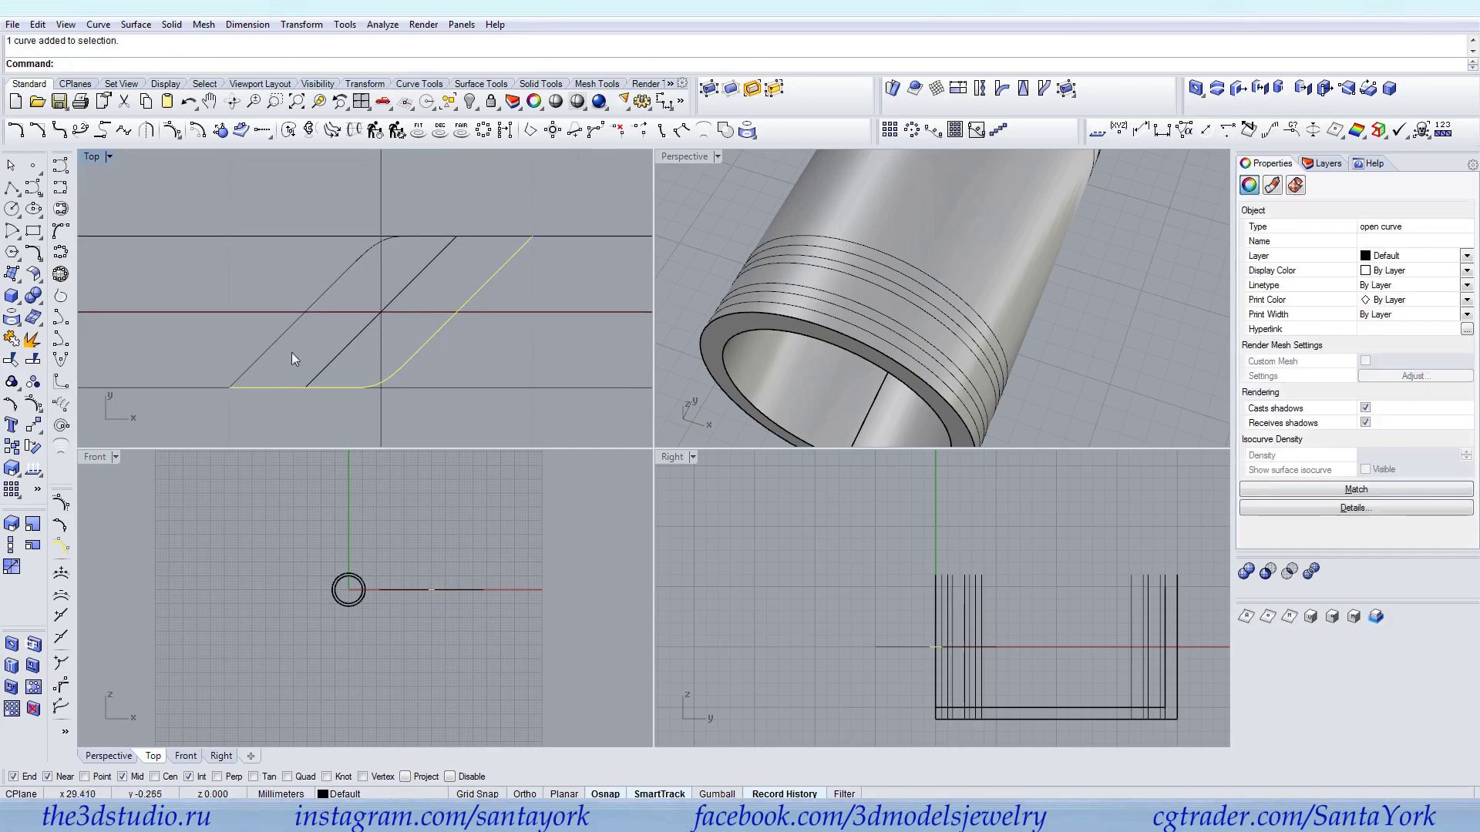
{"action": "left_click", "coordinate": [273, 346], "text": "shift"}
{"action": "scroll", "coordinate": [430, 586], "scroll_direction": "up", "scroll_amount": 8}
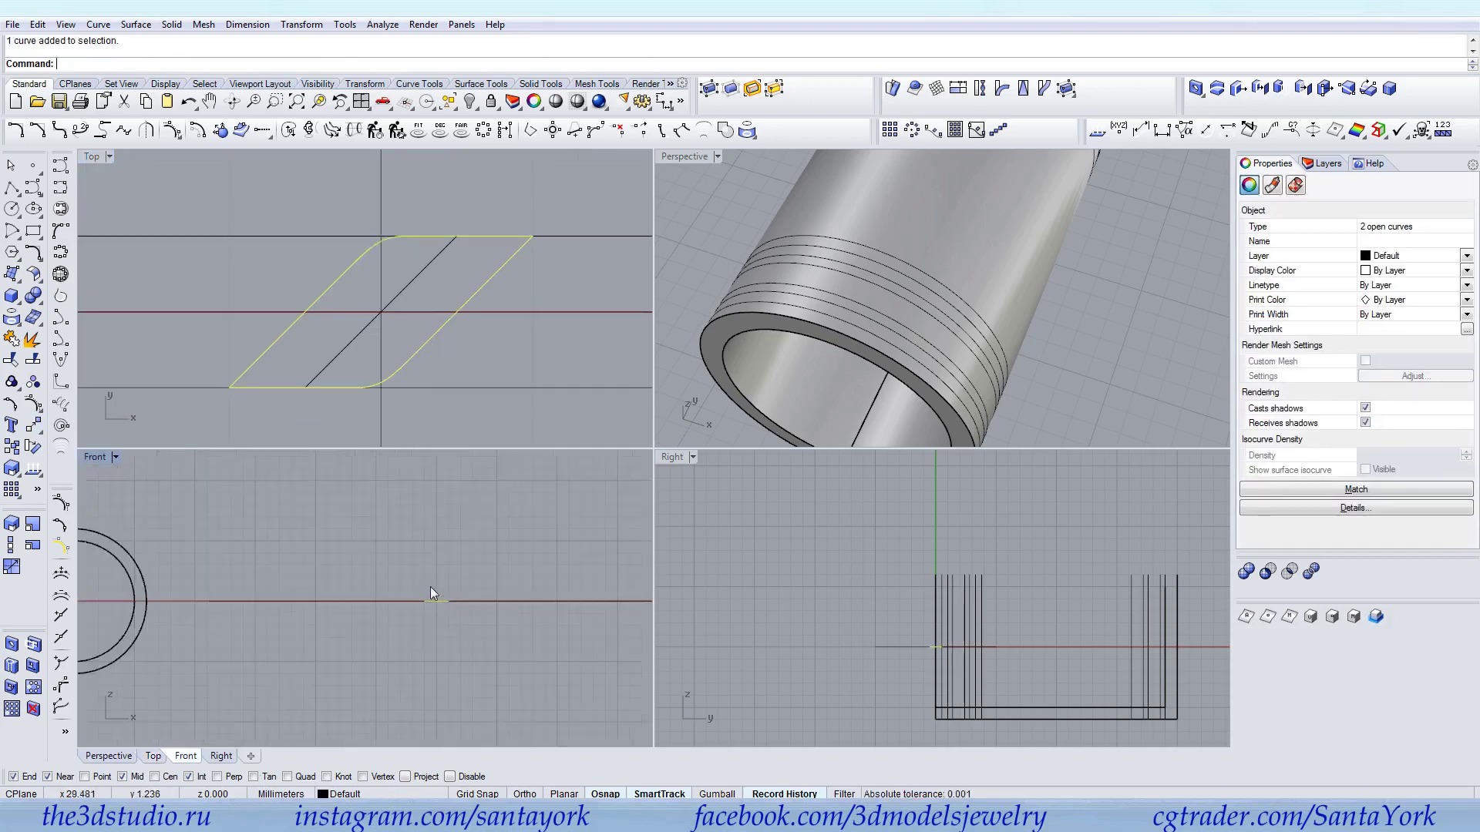
{"action": "left_click", "coordinate": [61, 188]}
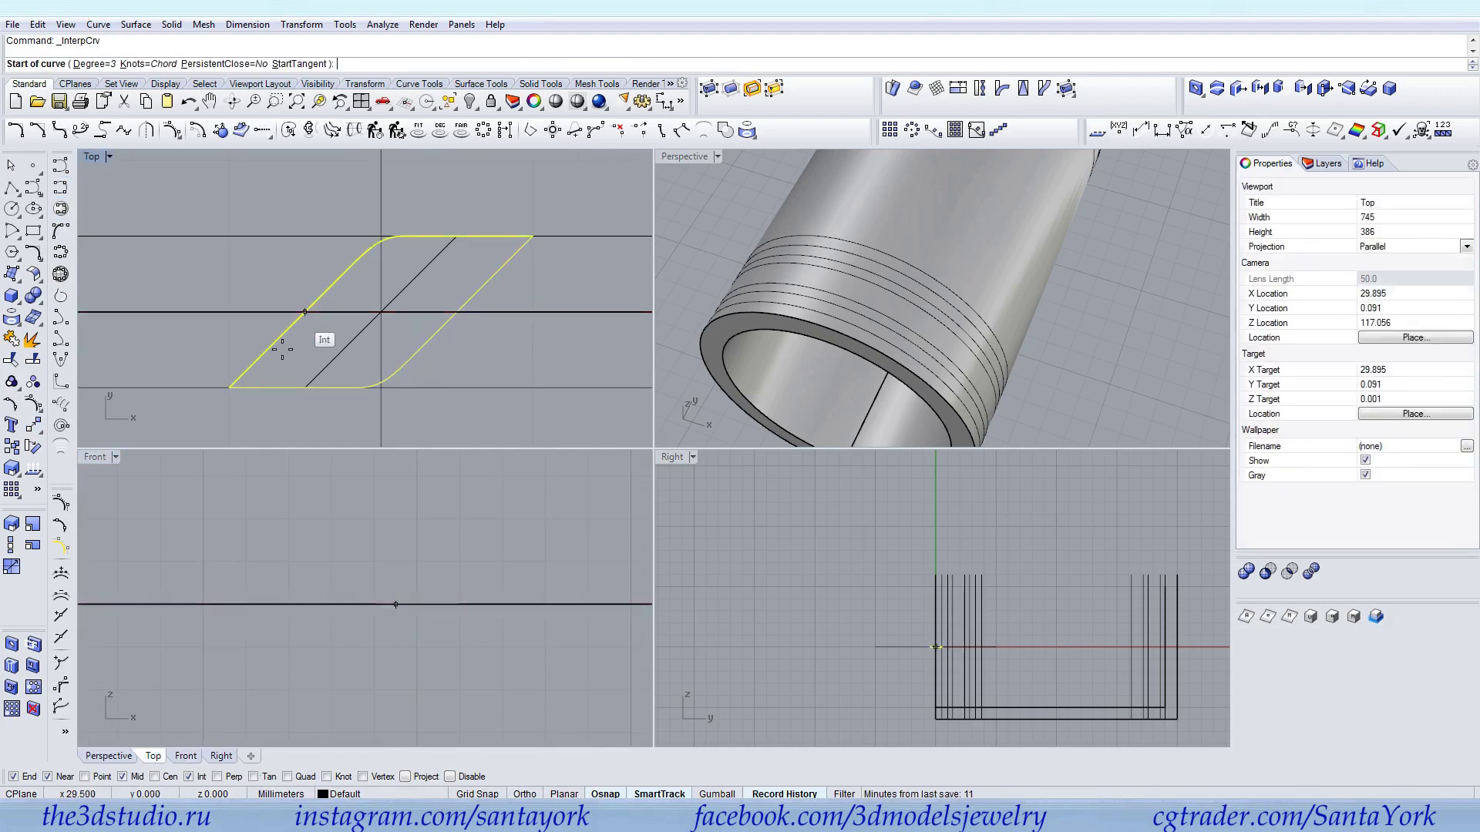
{"action": "left_click", "coordinate": [378, 312]}
{"action": "left_click", "coordinate": [344, 275]}
{"action": "key", "text": "Return"}
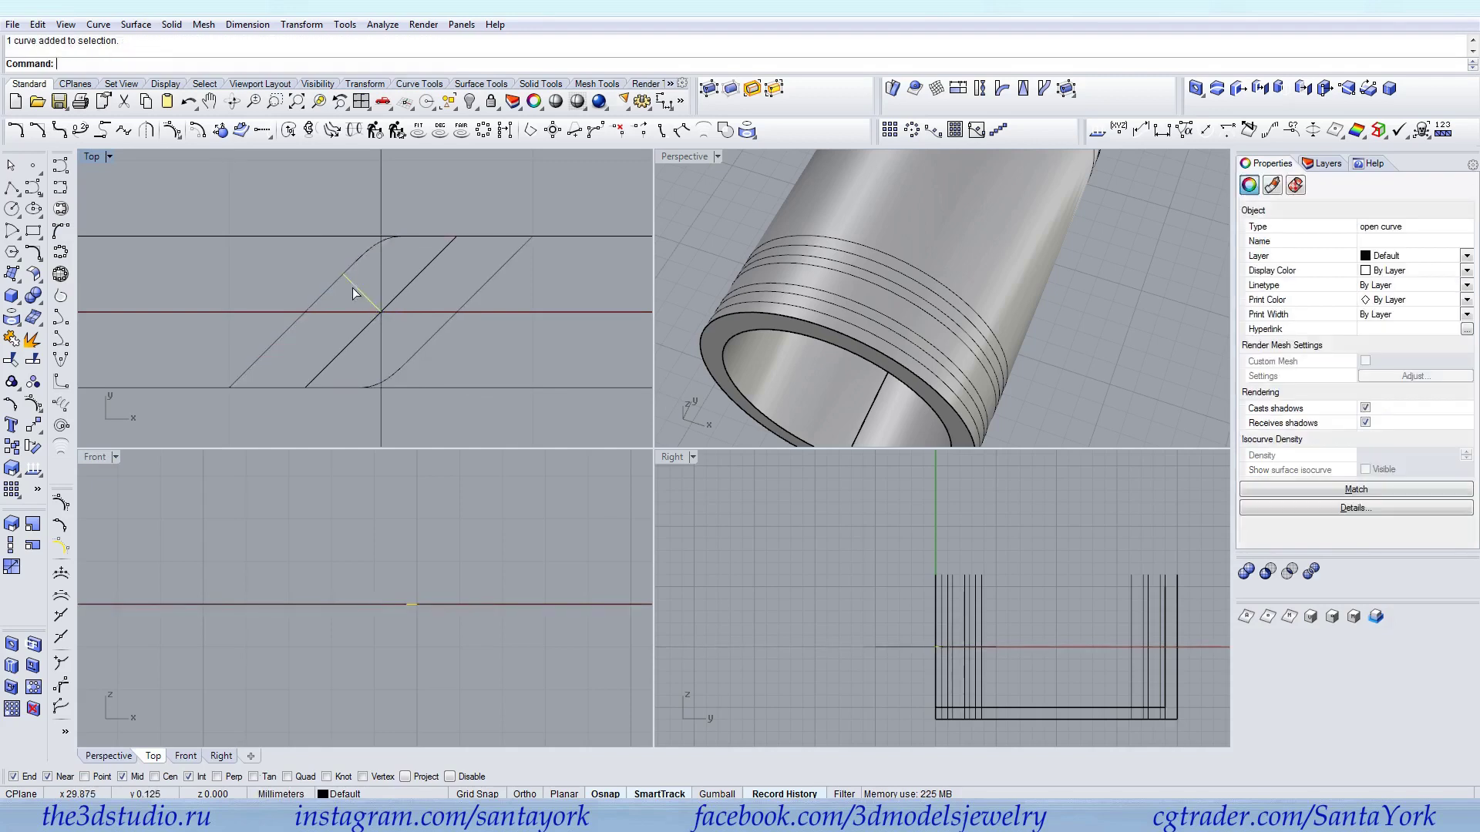
Scale the short cross line from its upper end so it extends through the center to the right-hand outline curve
{"action": "left_click", "coordinate": [11, 545]}
{"action": "left_click", "coordinate": [344, 275]}
{"action": "left_click", "coordinate": [380, 312]}
Try drawing a vertical polyline 0.4 mm high from the shape's center in the Front view
{"action": "scroll", "coordinate": [421, 609], "scroll_direction": "up", "scroll_amount": 12}
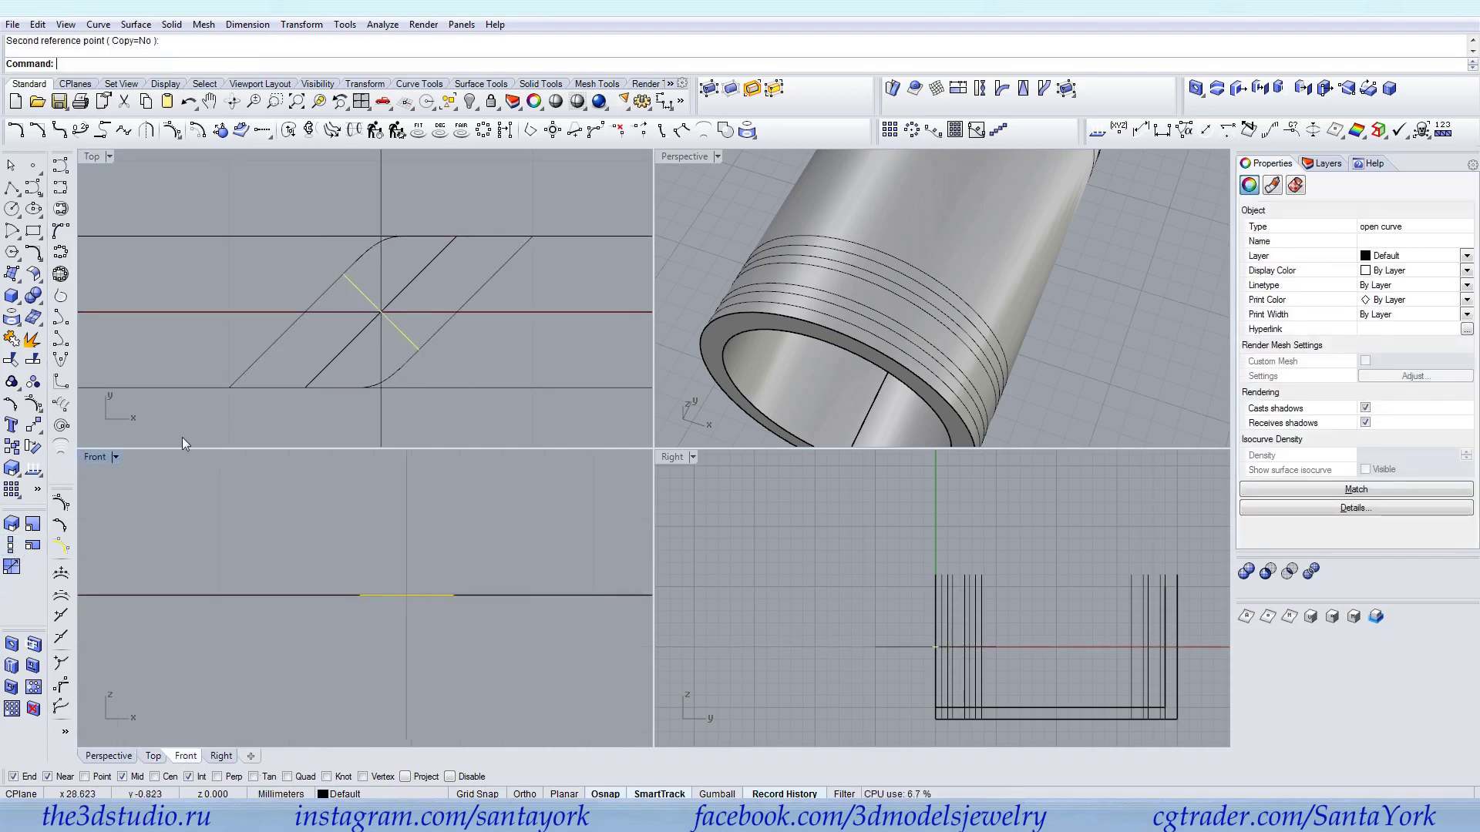
{"action": "left_click", "coordinate": [11, 187]}
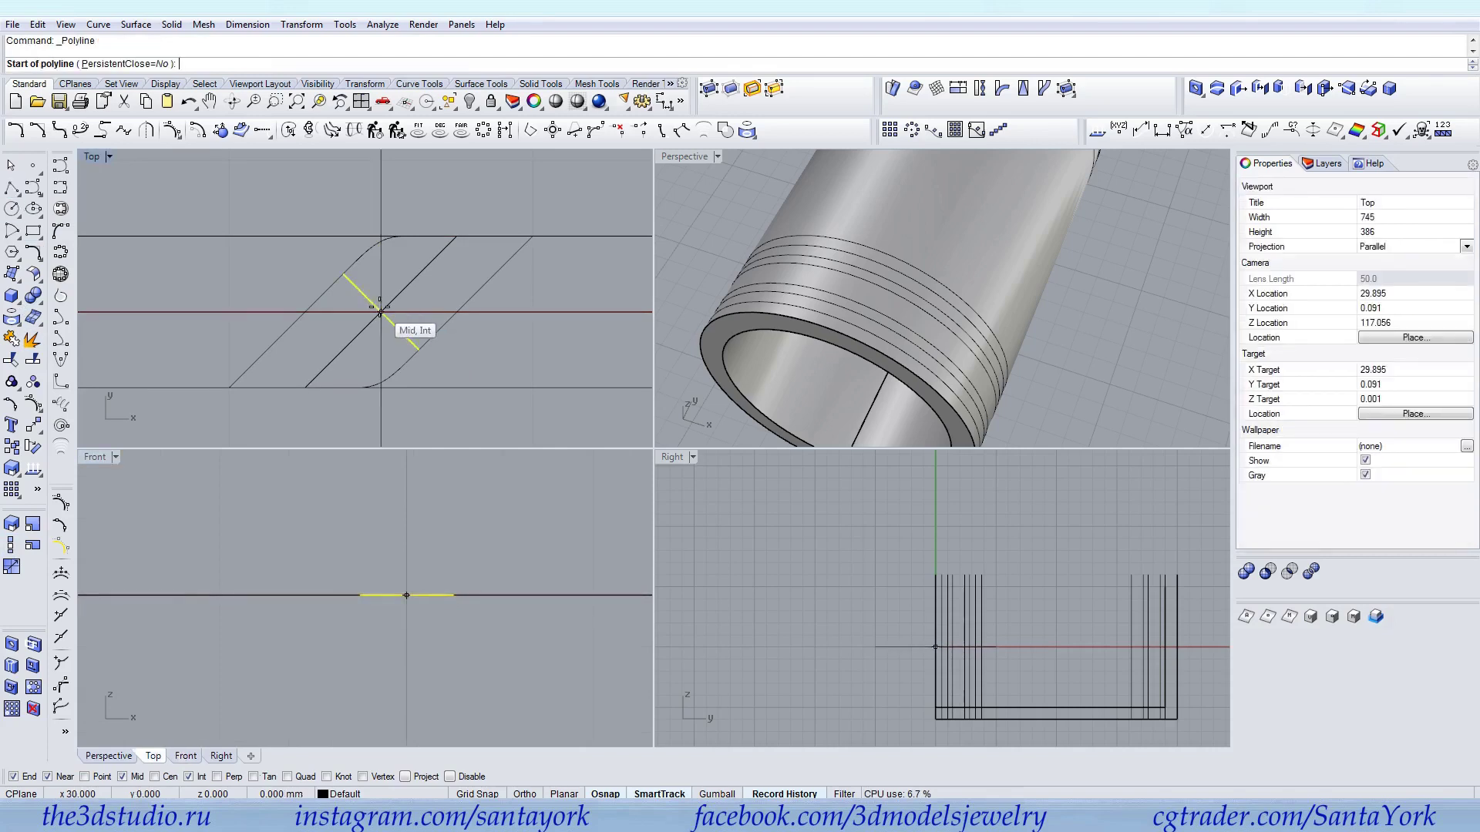
{"action": "left_click", "coordinate": [406, 595]}
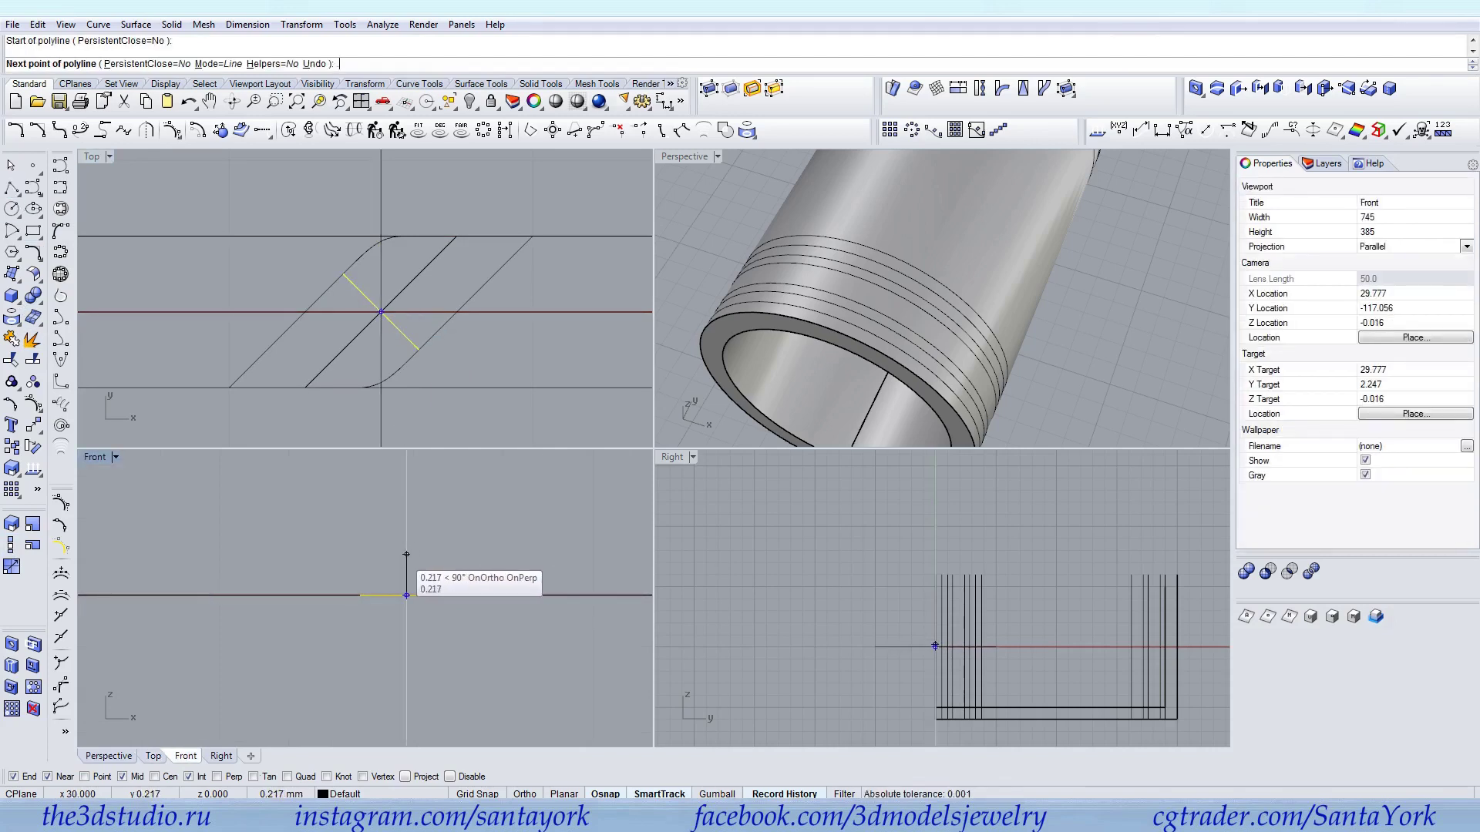
{"action": "key", "text": "Return"}
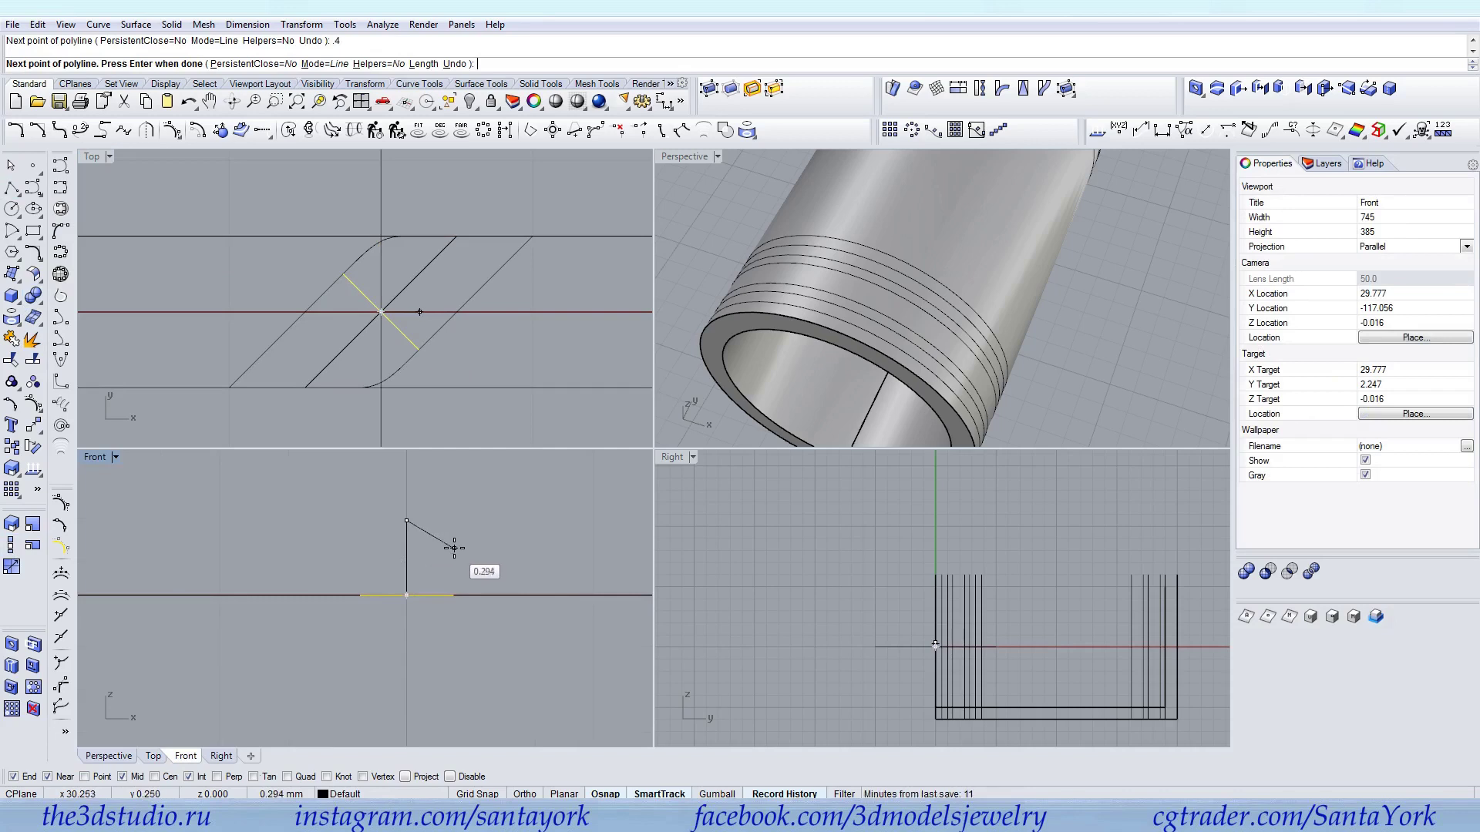
{"action": "type", "text": ".3"}
{"action": "key", "text": "Return"}
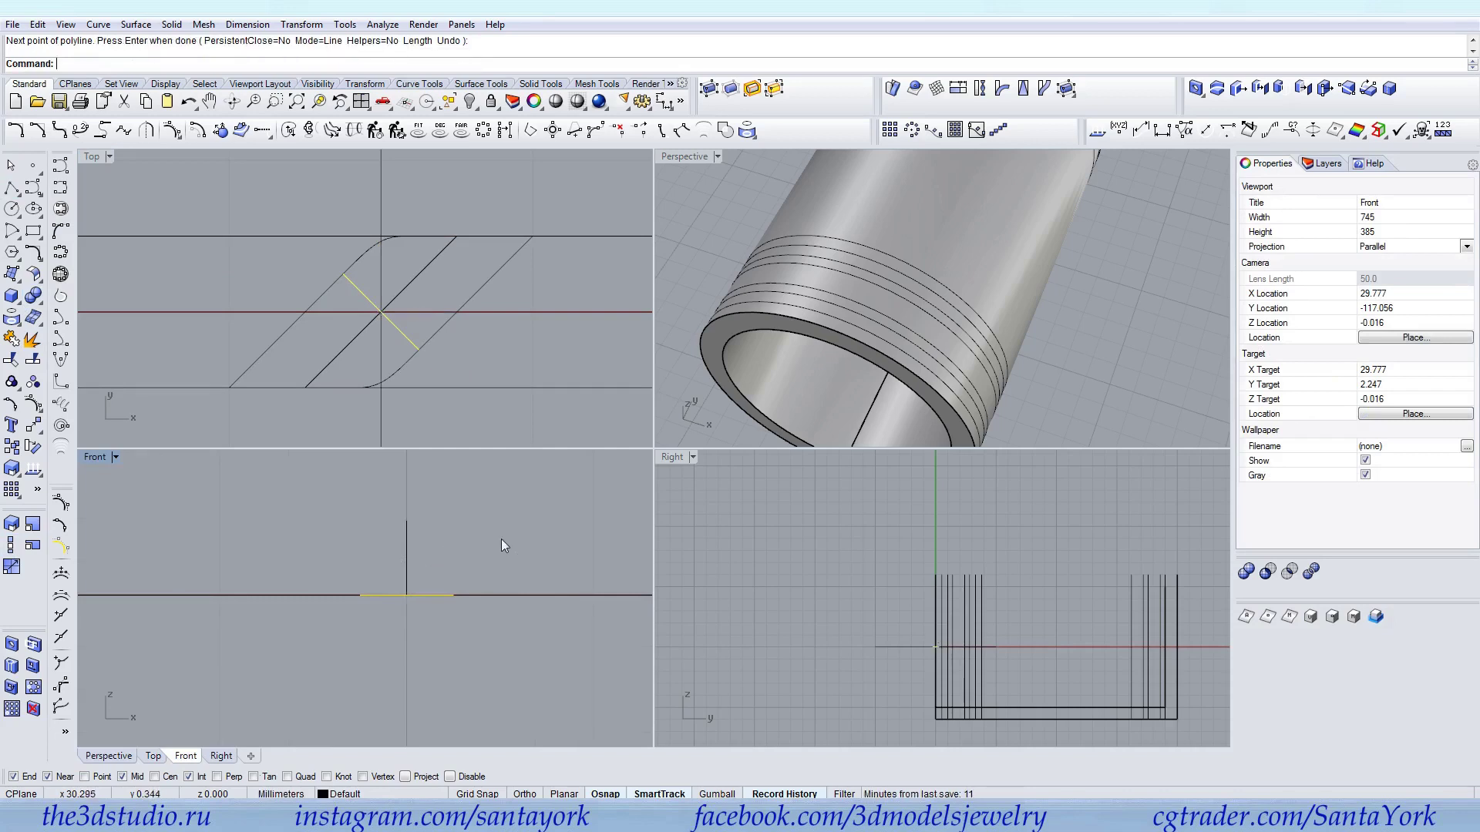
{"action": "key", "text": "Escape"}
Draw a vertical line 0.25 mm high from the shape's center in the Front view
{"action": "key", "text": "Return"}
{"action": "left_click", "coordinate": [369, 312]}
{"action": "key", "text": "F8"}
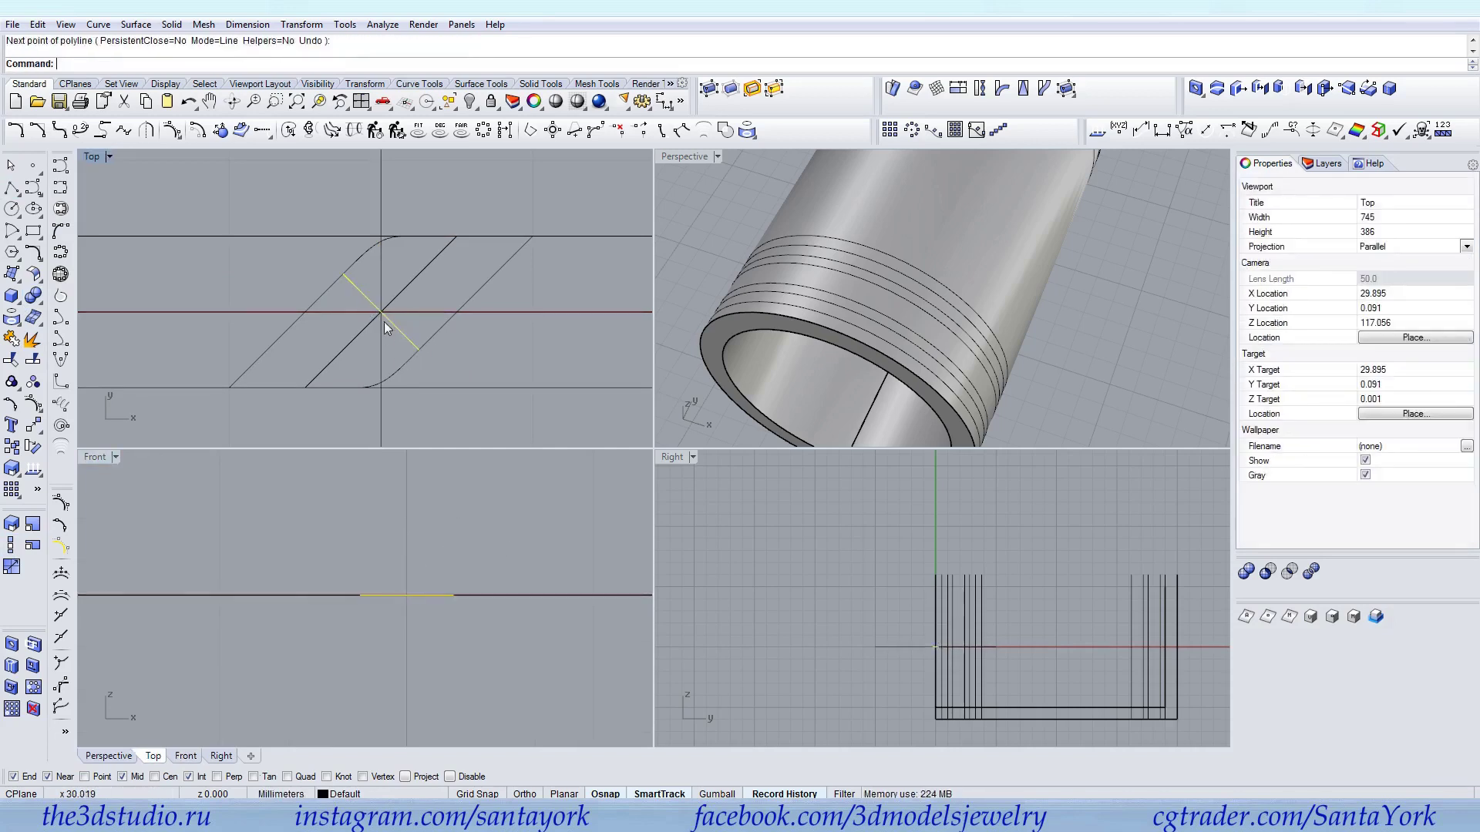
{"action": "key", "text": "F8"}
{"action": "type", "text": ".25"}
{"action": "key", "text": "Return"}
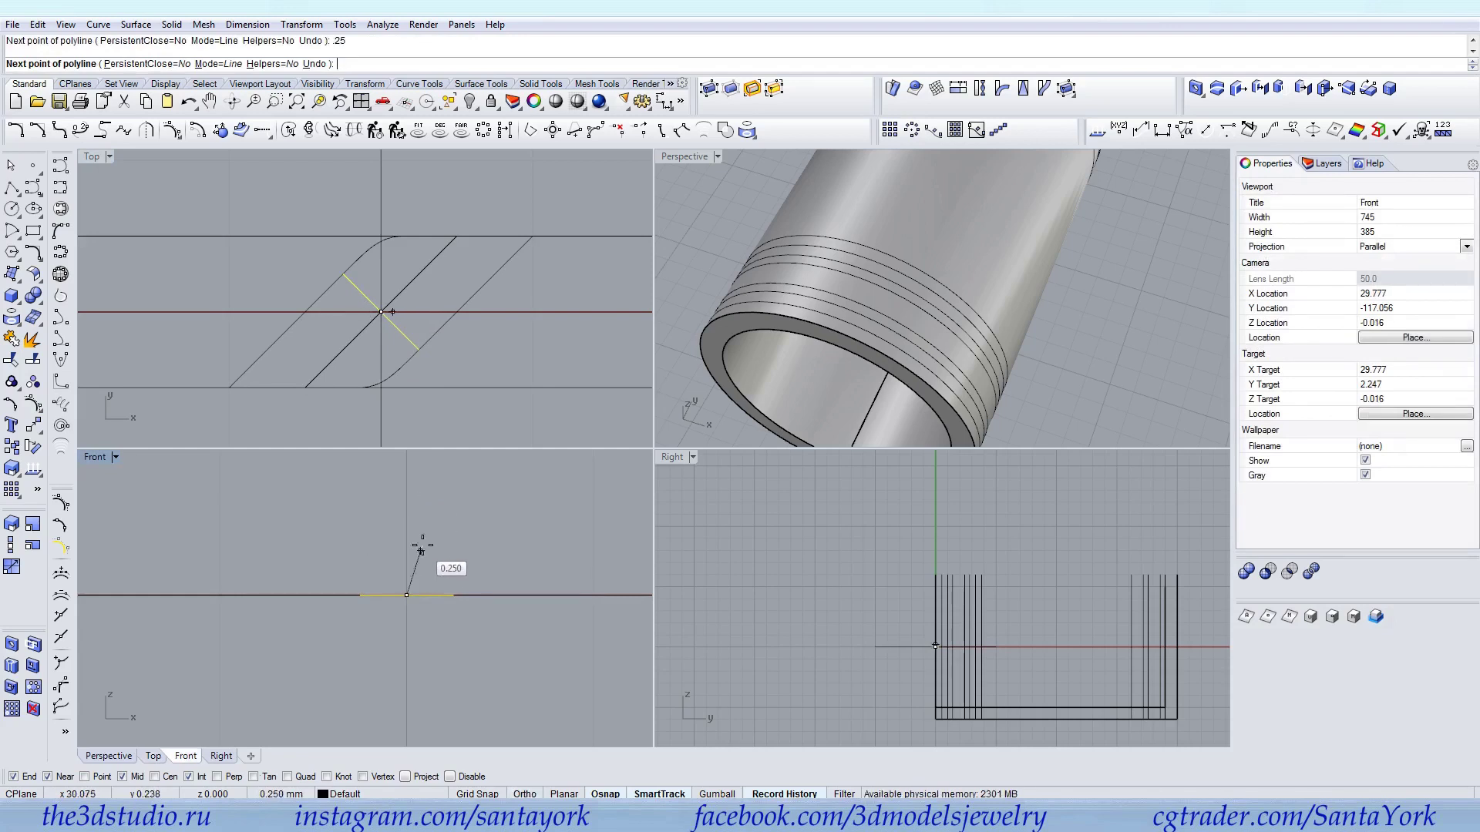
{"action": "left_click", "coordinate": [409, 549]}
{"action": "key", "text": "Return"}
Draw an interpolated curve in the Perspective view from the vertical line's top to the cross line's end on the right-hand outline
{"action": "scroll", "coordinate": [817, 332], "scroll_direction": "down", "scroll_amount": 5}
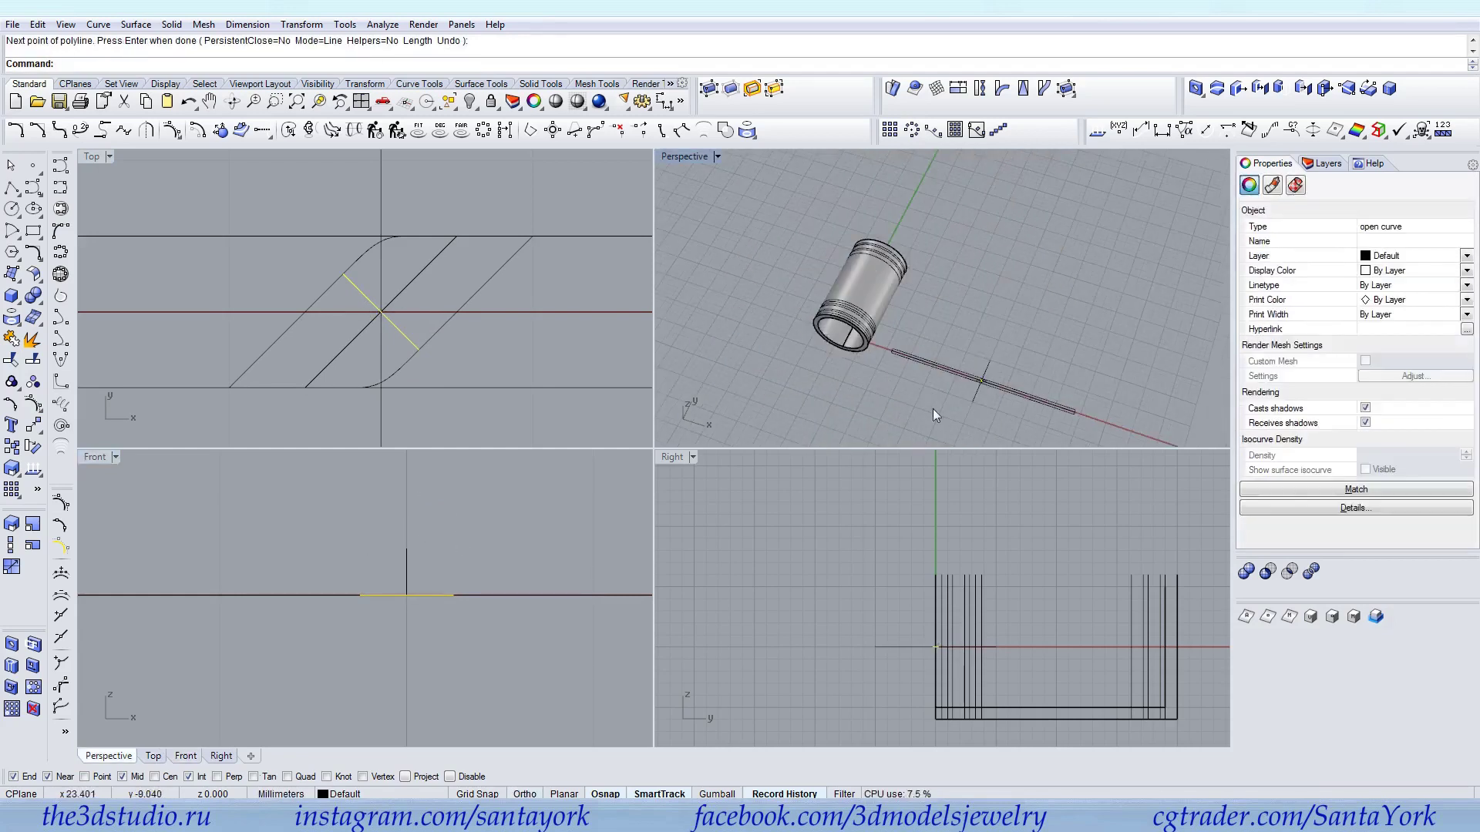
{"action": "scroll", "coordinate": [911, 404], "scroll_direction": "up", "scroll_amount": 6}
{"action": "scroll", "coordinate": [1005, 291], "scroll_direction": "down", "scroll_amount": 3}
{"action": "left_click_drag", "start_coordinate": [925, 348], "coordinate": [1005, 262]}
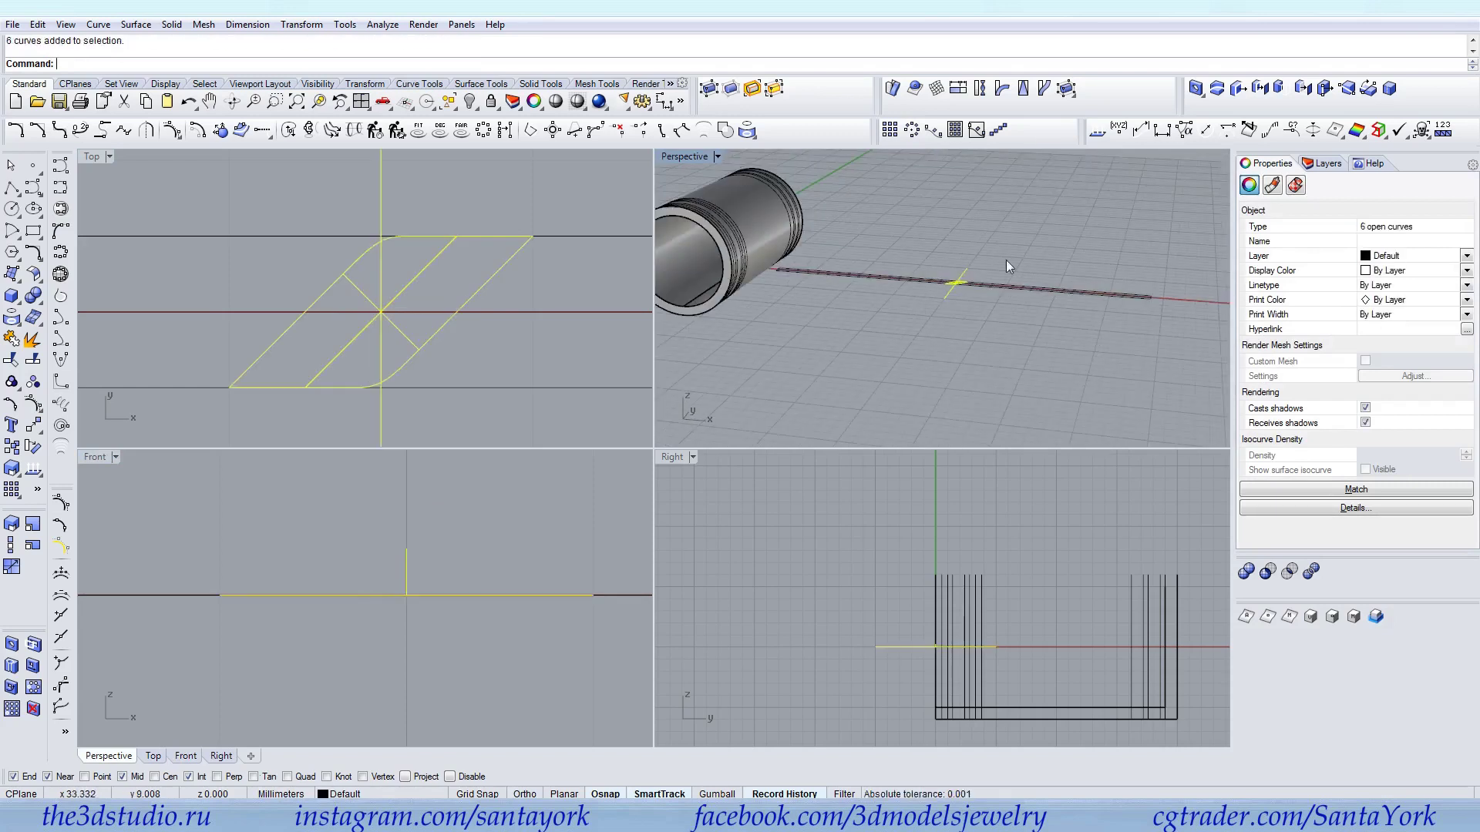
{"action": "left_click", "coordinate": [319, 101]}
{"action": "left_click", "coordinate": [918, 229]}
{"action": "right_click_drag", "start_coordinate": [918, 229], "coordinate": [924, 393]}
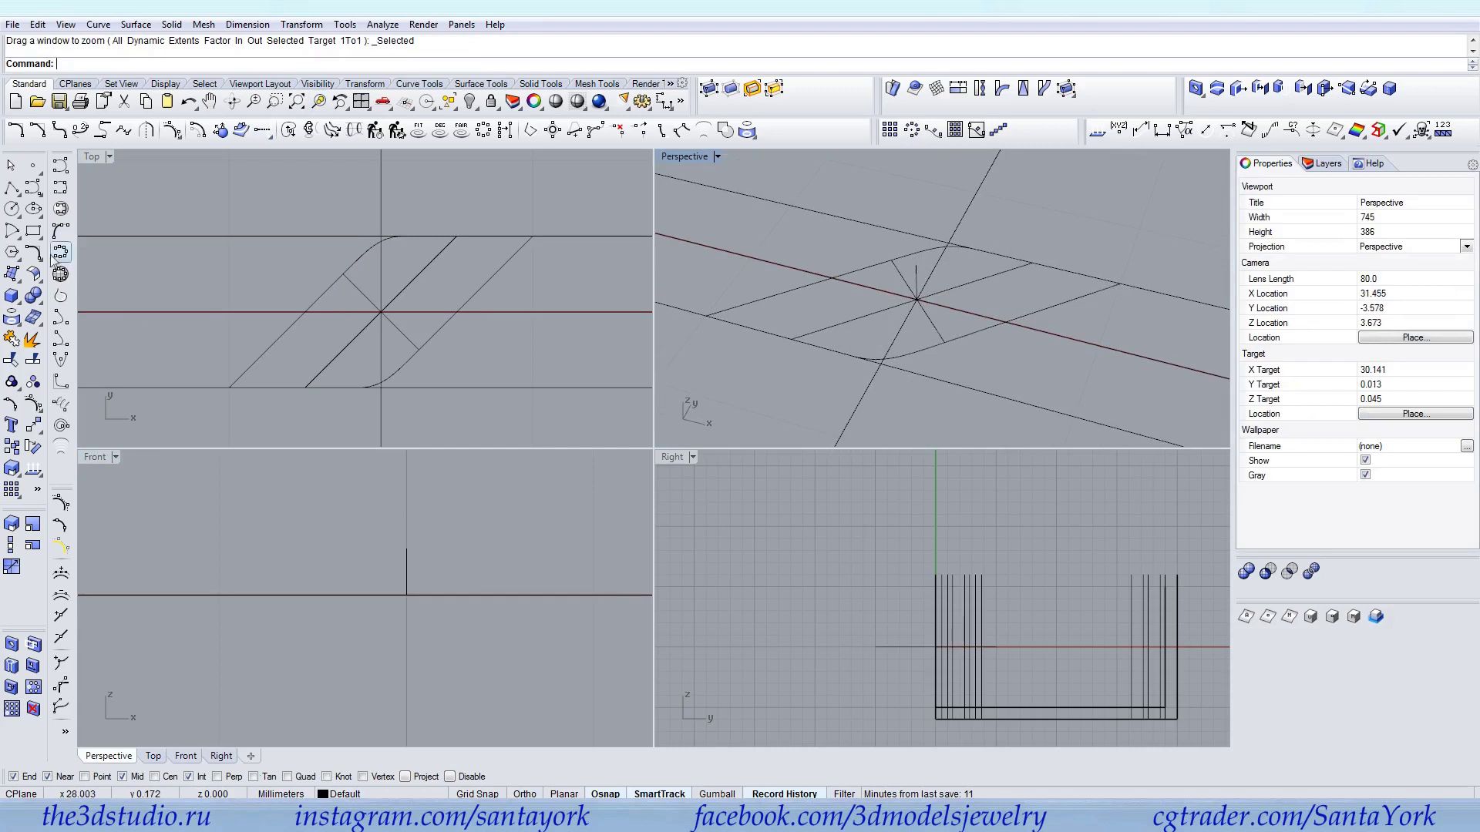
{"action": "left_click", "coordinate": [60, 187]}
{"action": "left_click", "coordinate": [916, 266]}
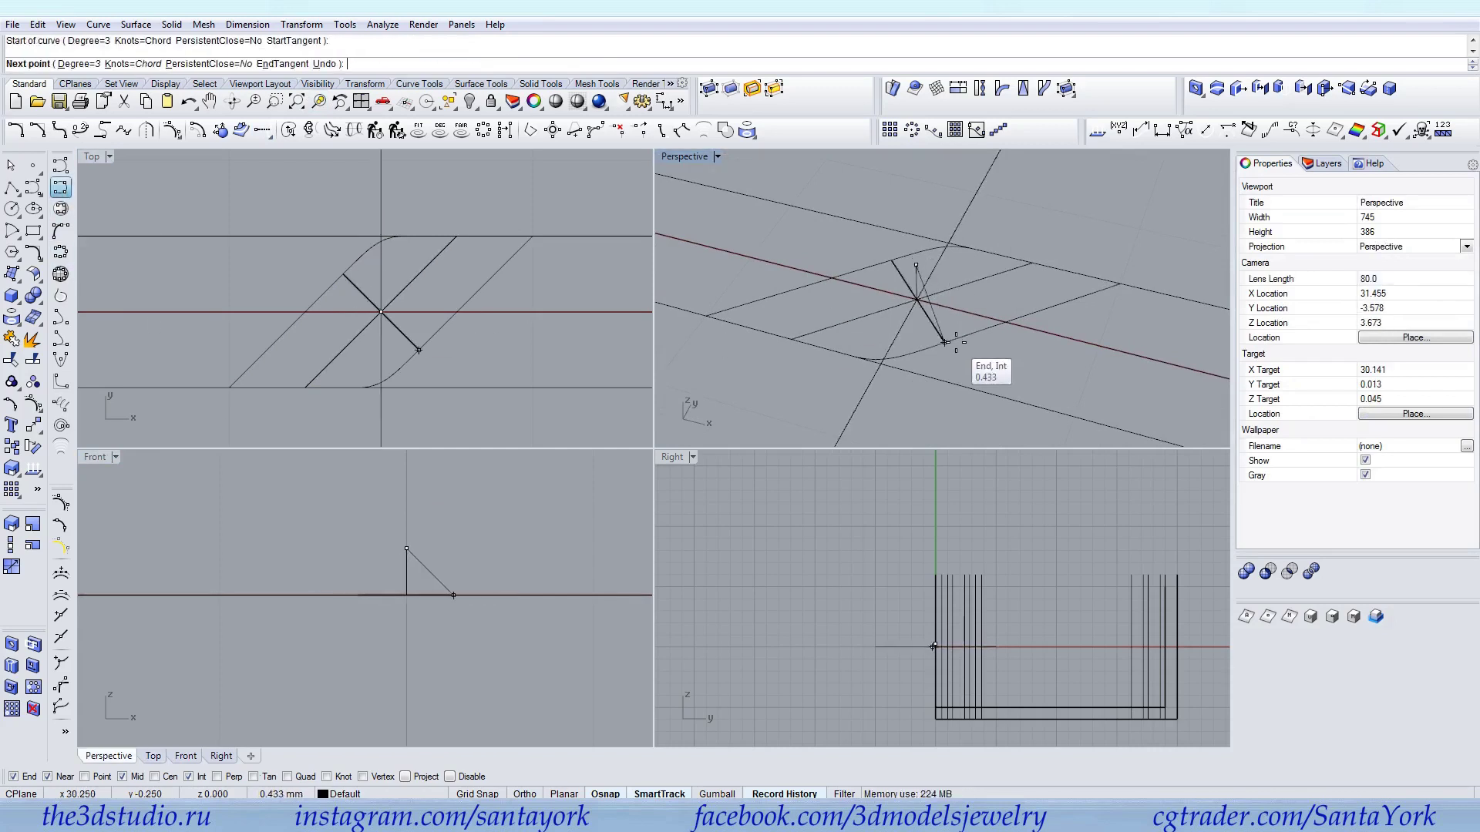
{"action": "left_click", "coordinate": [944, 340]}
{"action": "key", "text": "Return"}
Show the profile curve's control points and place the lower inner point directly above its lower end
{"action": "left_click", "coordinate": [937, 316]}
{"action": "left_click", "coordinate": [34, 424]}
{"action": "mouse_move", "coordinate": [937, 335]}
{"action": "right_mouse_down"}
{"action": "mouse_move", "coordinate": [947, 323]}
{"action": "mouse_move", "coordinate": [936, 333]}
{"action": "right_mouse_up"}
{"action": "left_click_drag", "start_coordinate": [919, 320], "coordinate": [943, 383]}
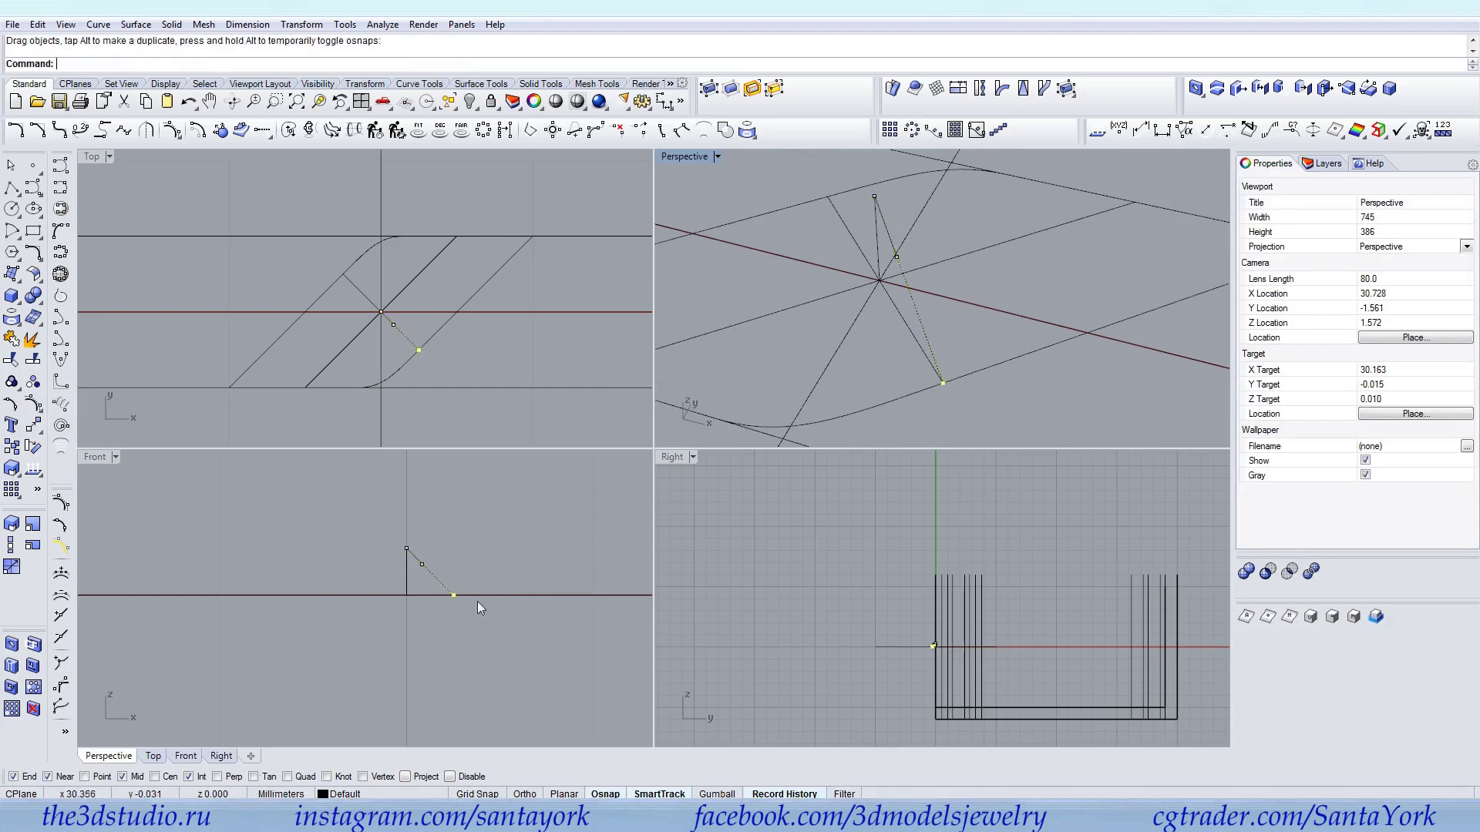
{"action": "scroll", "coordinate": [449, 598], "scroll_direction": "up", "scroll_amount": 5}
{"action": "left_click_drag", "start_coordinate": [386, 533], "coordinate": [348, 506]}
Move the profile's upper inner control point parallel to the cross line so the curve leaves its top end horizontally
{"action": "left_click", "coordinate": [33, 427]}
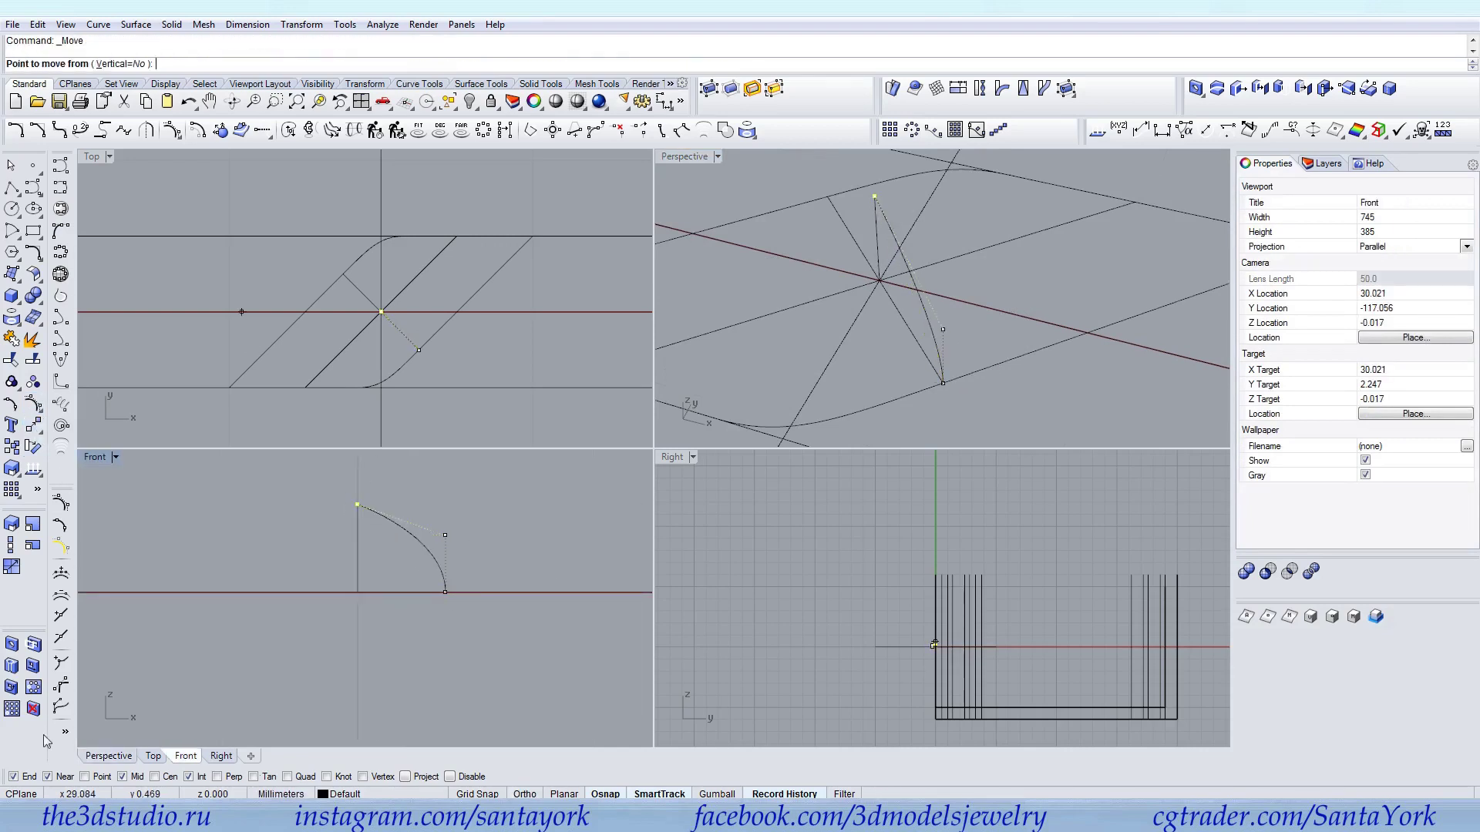
{"action": "left_click", "coordinate": [847, 229]}
{"action": "right_click_drag", "start_coordinate": [855, 223], "coordinate": [826, 206]}
{"action": "left_click", "coordinate": [828, 208]}
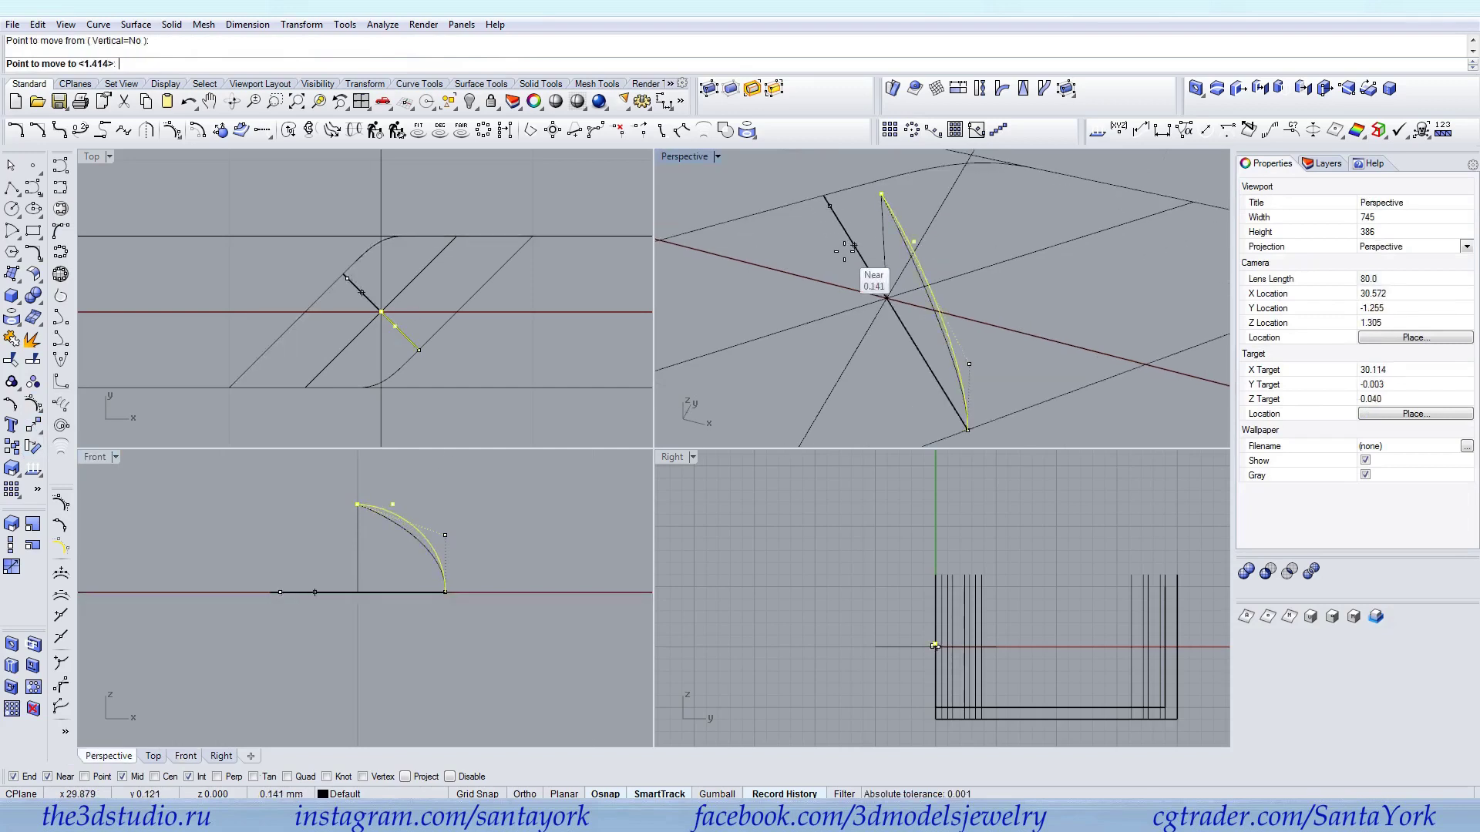
{"action": "left_click", "coordinate": [870, 270]}
{"action": "right_click_drag", "start_coordinate": [871, 270], "coordinate": [1098, 246]}
{"action": "right_click", "coordinate": [762, 326]}
{"action": "left_click", "coordinate": [733, 324]}
{"action": "left_click", "coordinate": [773, 325]}
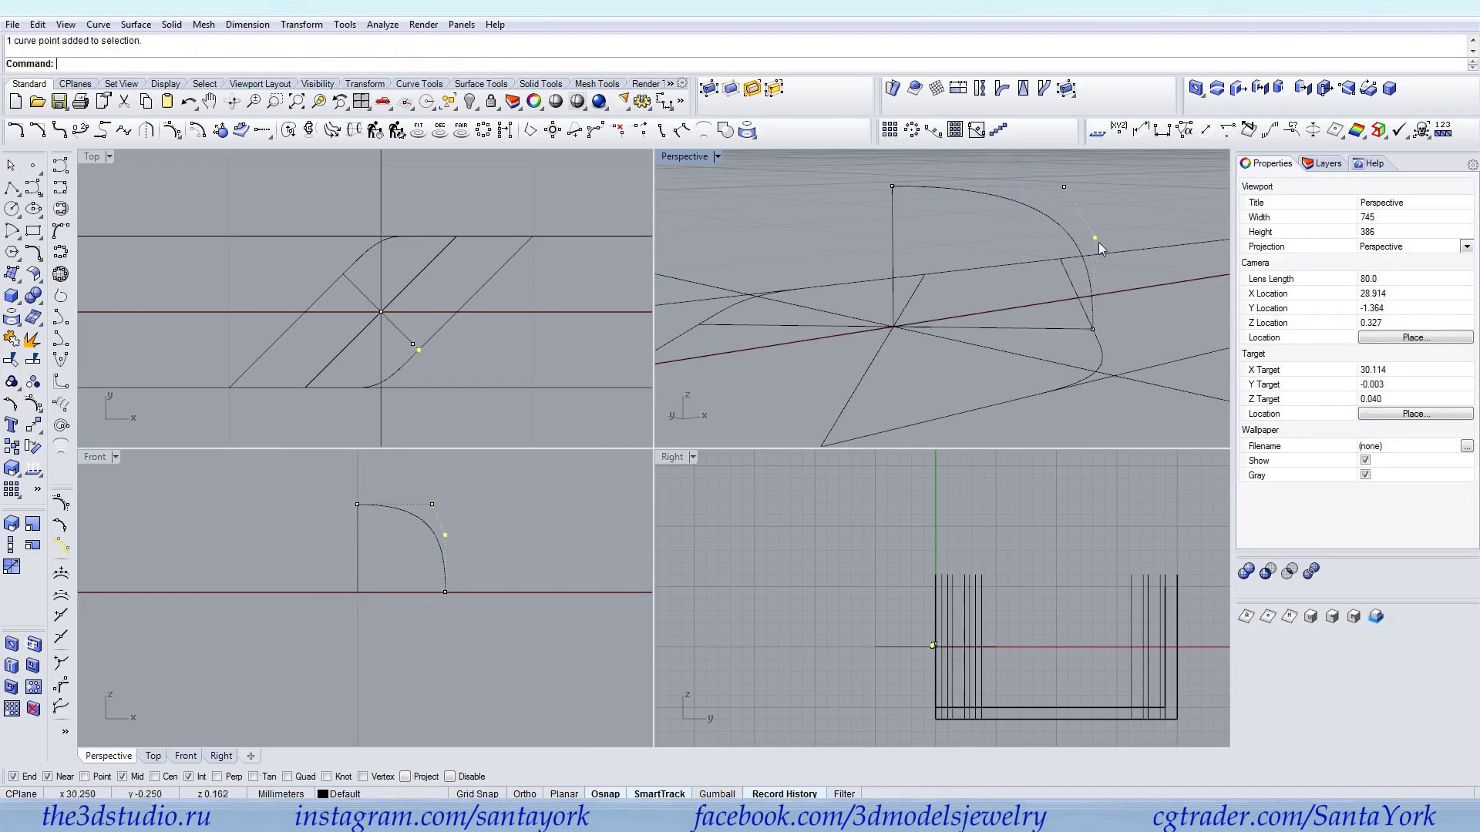
Raise the profile's lower inner control point vertically in the Front view to make the curve fuller
{"action": "scroll", "coordinate": [423, 548], "scroll_direction": "up", "scroll_amount": 5}
{"action": "left_click_drag", "start_coordinate": [469, 524], "coordinate": [468, 504]}
{"action": "right_click_drag", "start_coordinate": [1033, 252], "coordinate": [993, 201]}
{"action": "key", "text": "Escape"}
Rotate a copy of the profile curve 180° about its top end in the Top view to complete the arch
{"action": "left_click", "coordinate": [992, 202]}
{"action": "left_click", "coordinate": [33, 447]}
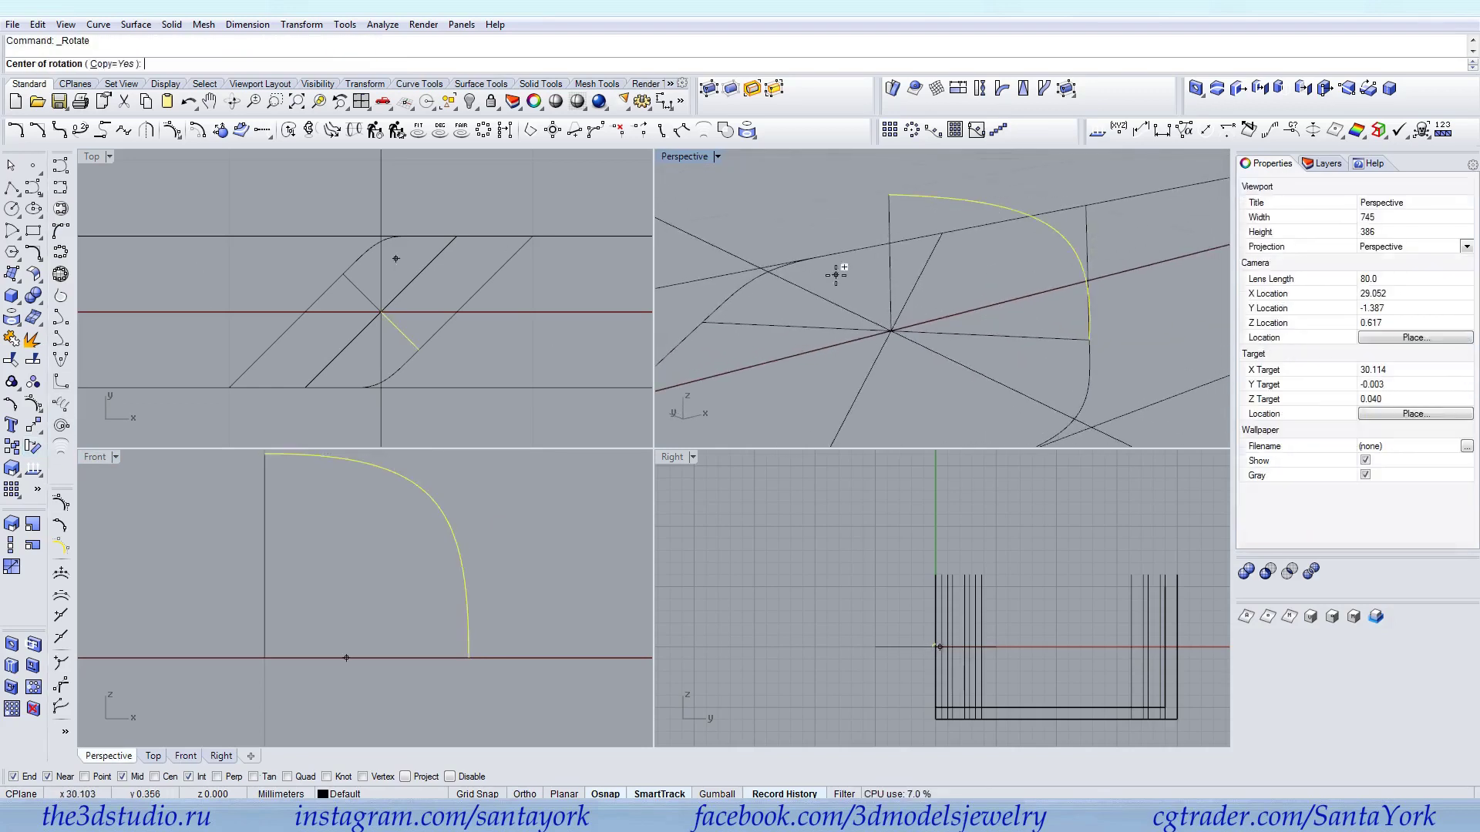
{"action": "left_click", "coordinate": [889, 194]}
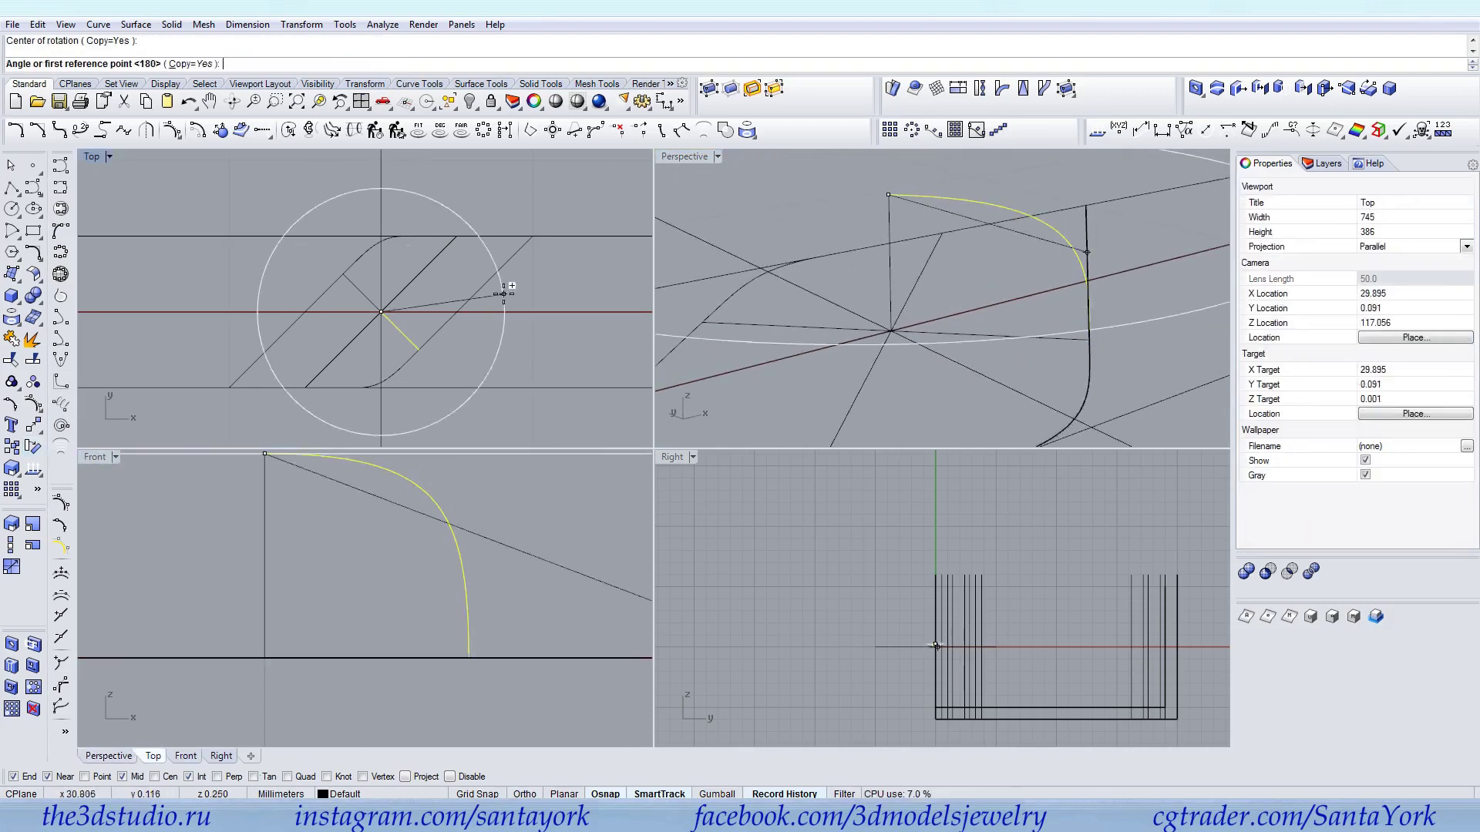
{"action": "left_click", "coordinate": [621, 305]}
{"action": "left_click", "coordinate": [187, 283]}
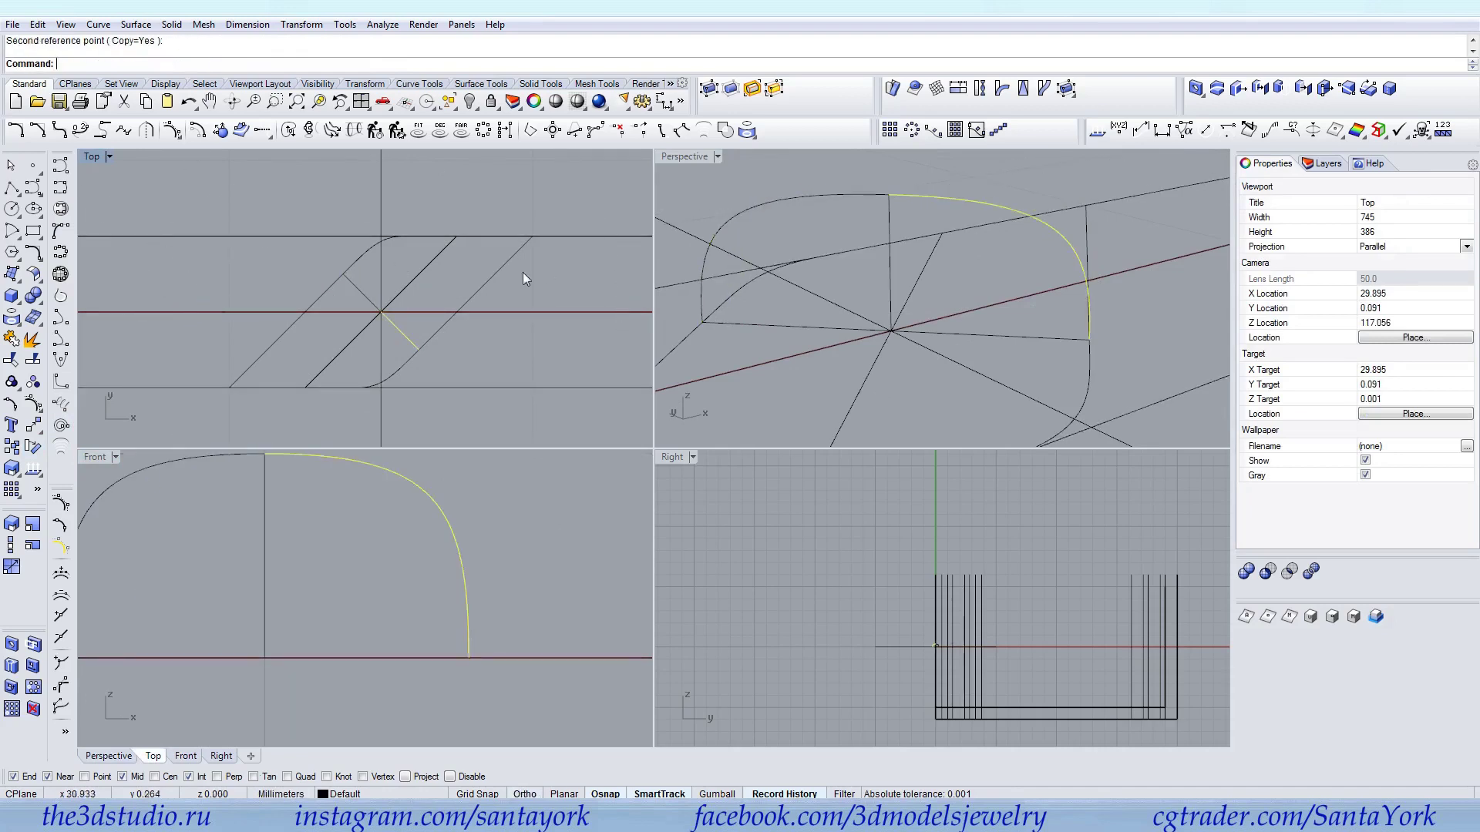
Show the original profile half's control points and lower its lower inner point to give the arch a rounder shape
{"action": "left_click", "coordinate": [34, 407]}
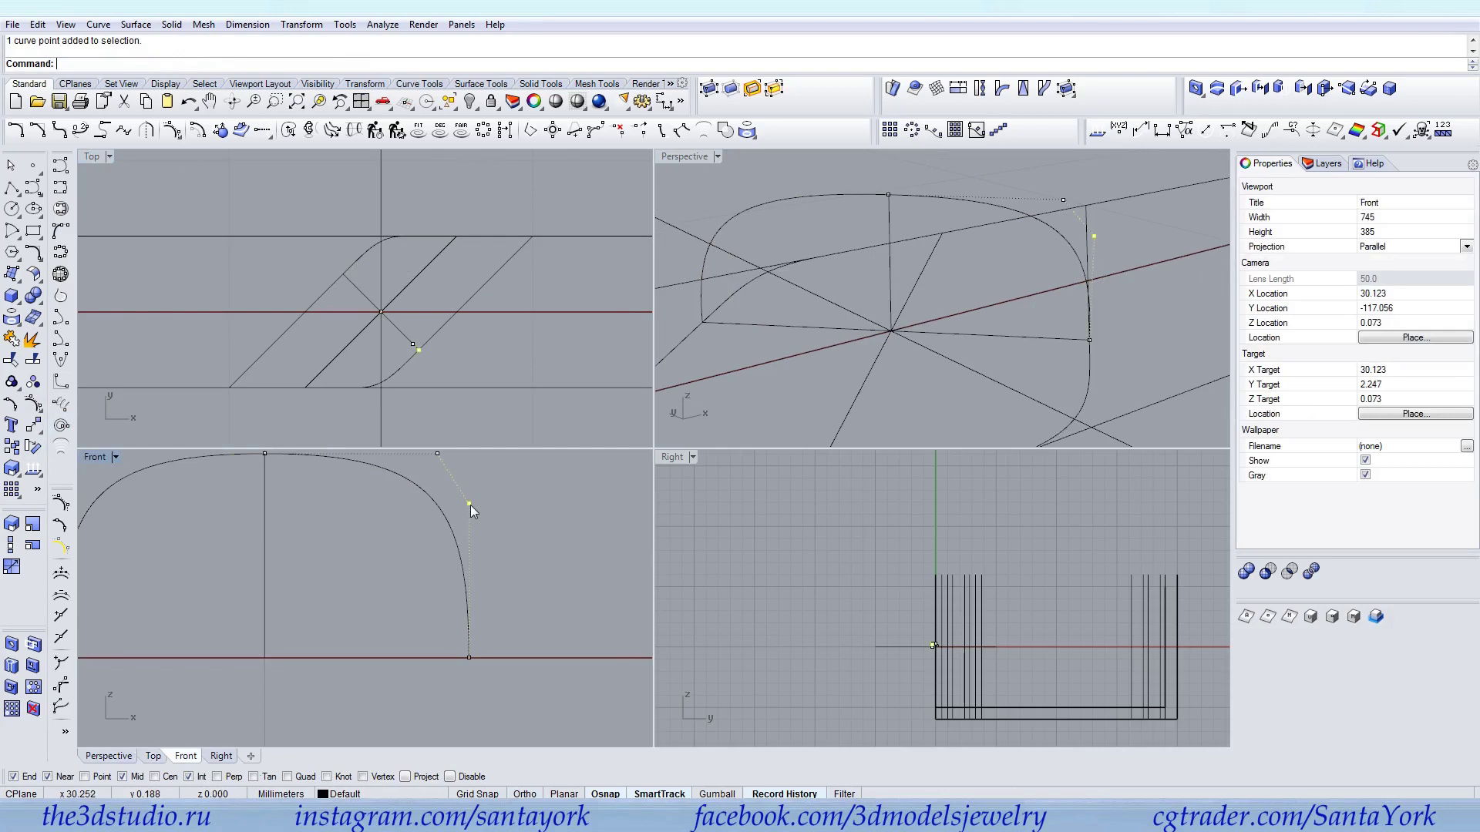
{"action": "left_click_drag", "start_coordinate": [470, 506], "coordinate": [489, 487]}
{"action": "right_click_drag", "start_coordinate": [917, 323], "coordinate": [976, 291]}
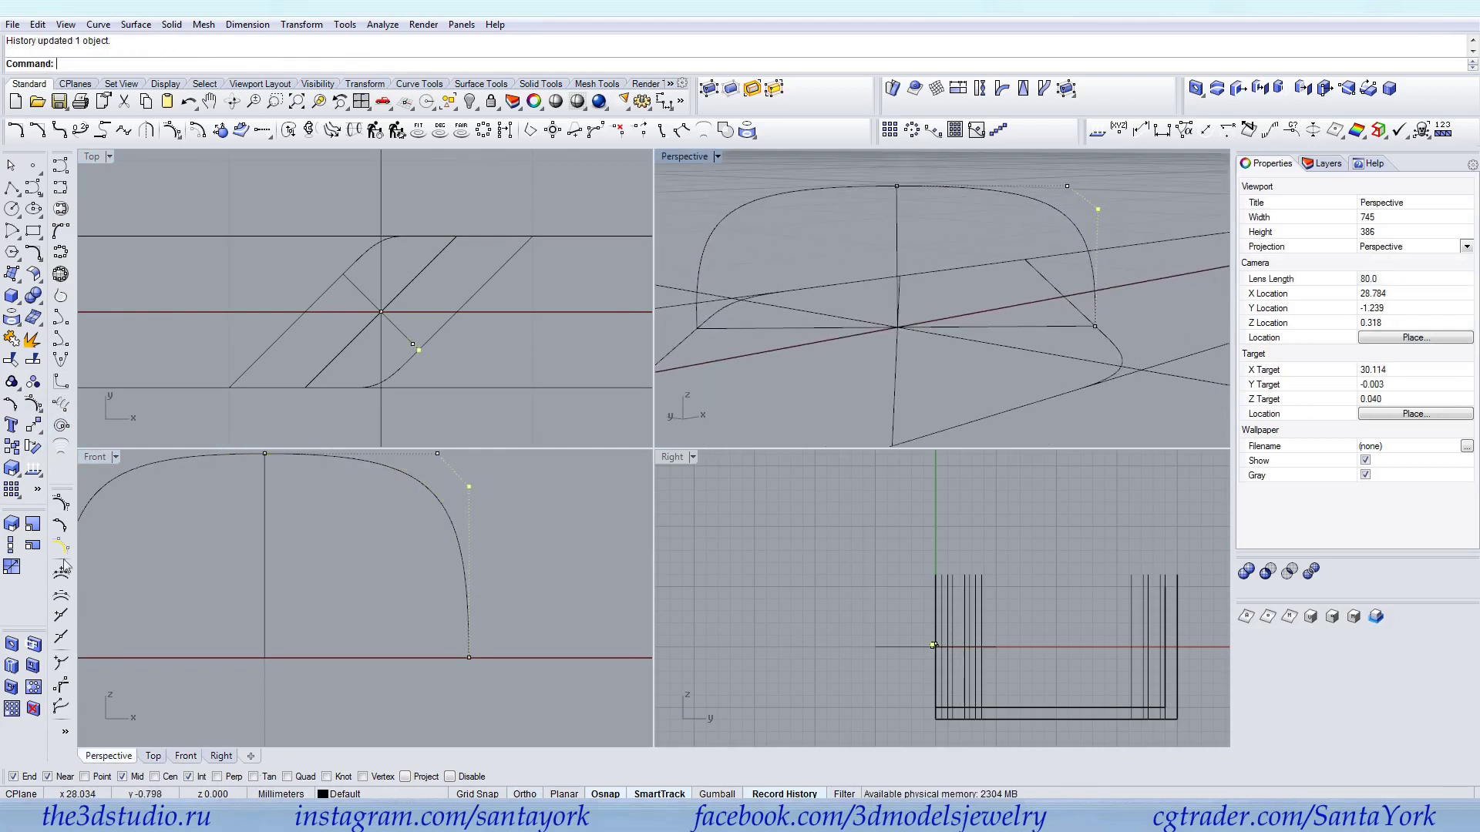
{"action": "left_click_drag", "start_coordinate": [474, 487], "coordinate": [472, 542]}
{"action": "left_click", "coordinate": [479, 541]}
{"action": "scroll", "coordinate": [909, 333], "scroll_direction": "down", "scroll_amount": 5}
{"action": "right_click_drag", "start_coordinate": [909, 334], "coordinate": [865, 312]}
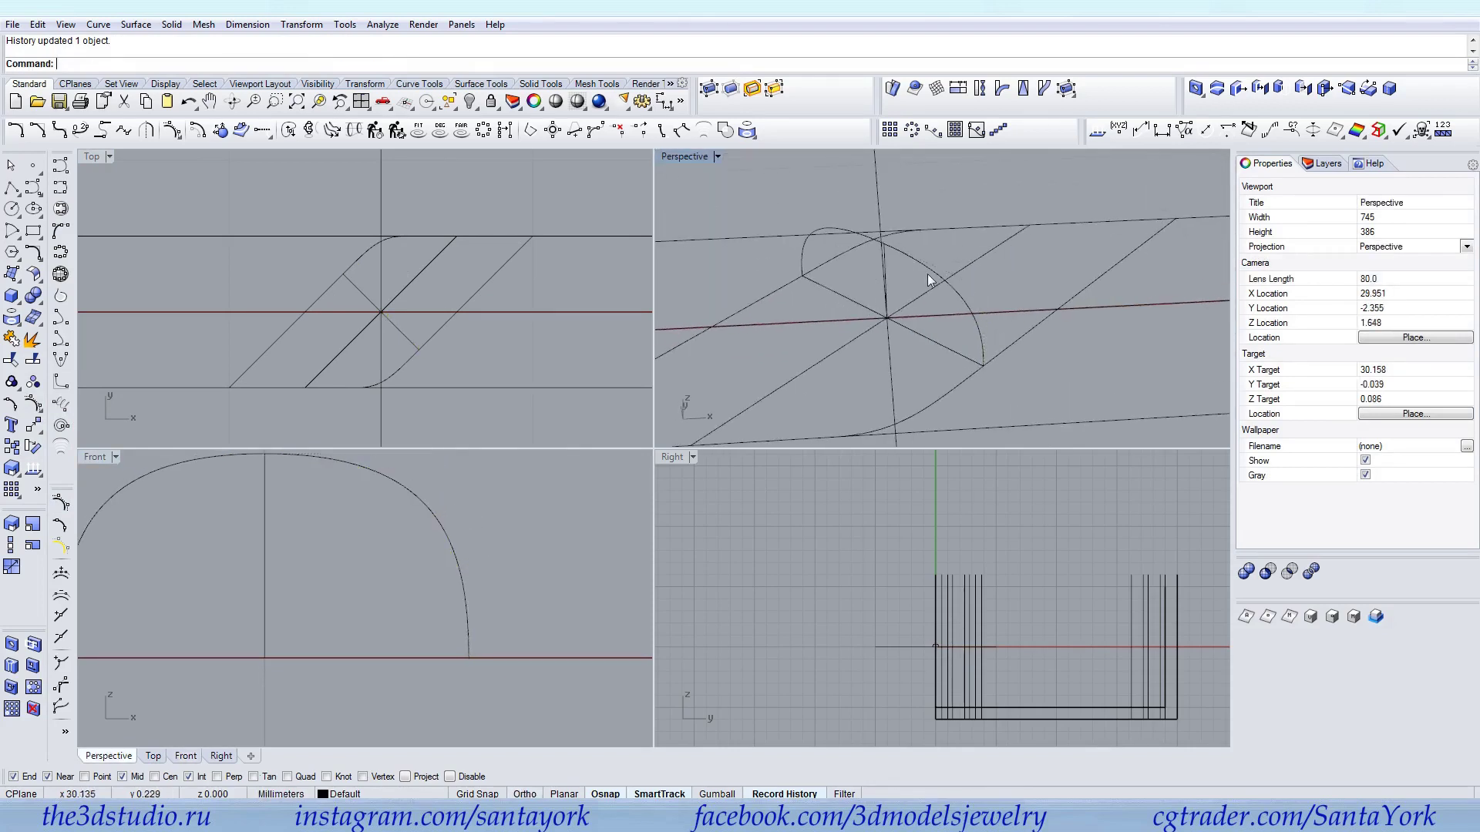
Draw a straight single-span curve from the top of the arch to the segment's pointed tip
{"action": "left_click", "coordinate": [59, 187]}
{"action": "left_click", "coordinate": [884, 237]}
{"action": "scroll", "coordinate": [890, 241], "scroll_direction": "down", "scroll_amount": 4}
{"action": "left_click", "coordinate": [709, 328]}
{"action": "key", "text": "Return"}
Show the new curve's control points, snap its inner points onto the ends, and raise the lower inner point vertically in the Front view
{"action": "left_click", "coordinate": [360, 328]}
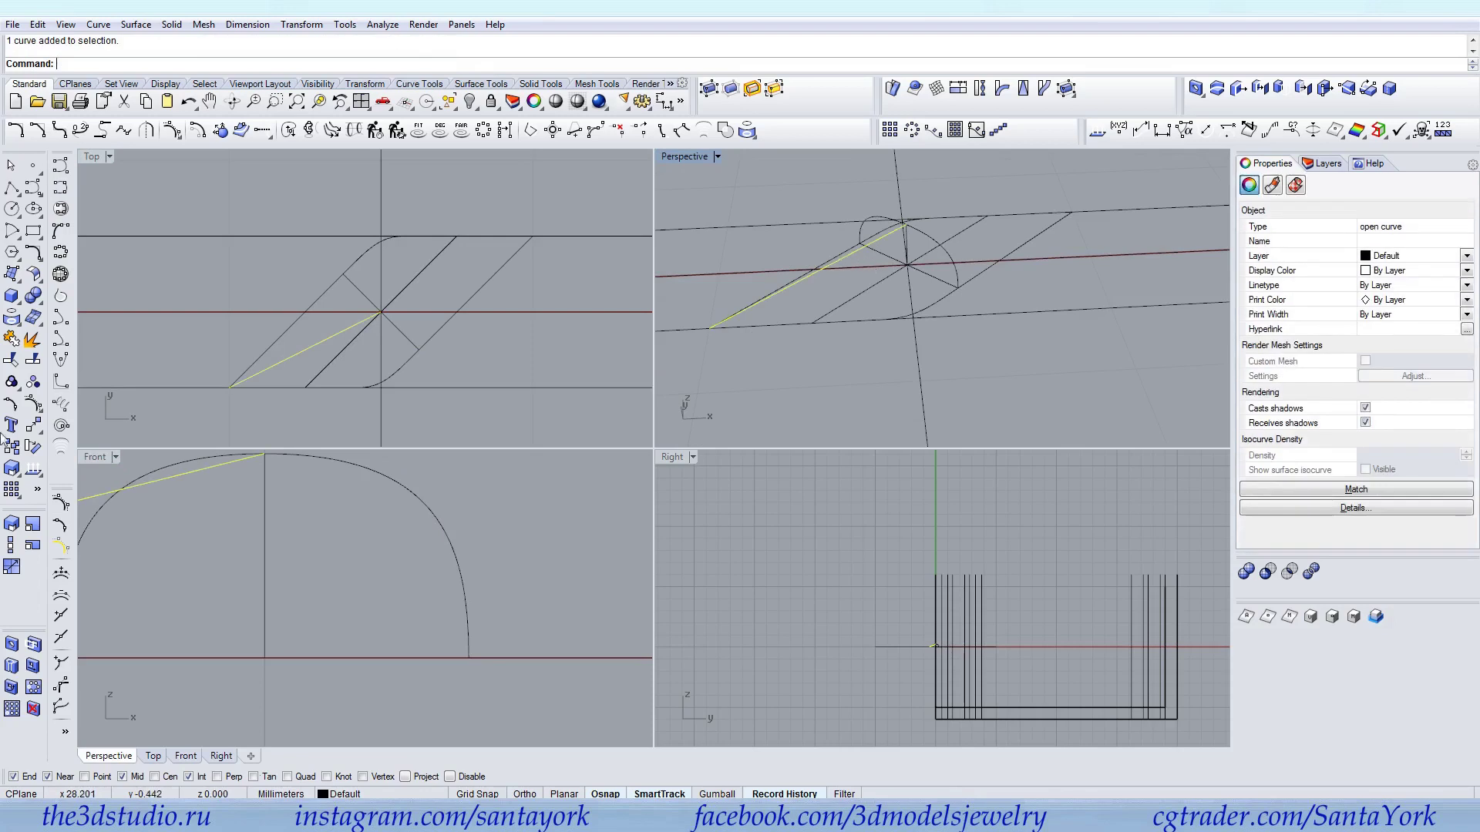
{"action": "left_click", "coordinate": [33, 403]}
{"action": "left_click", "coordinate": [230, 388]}
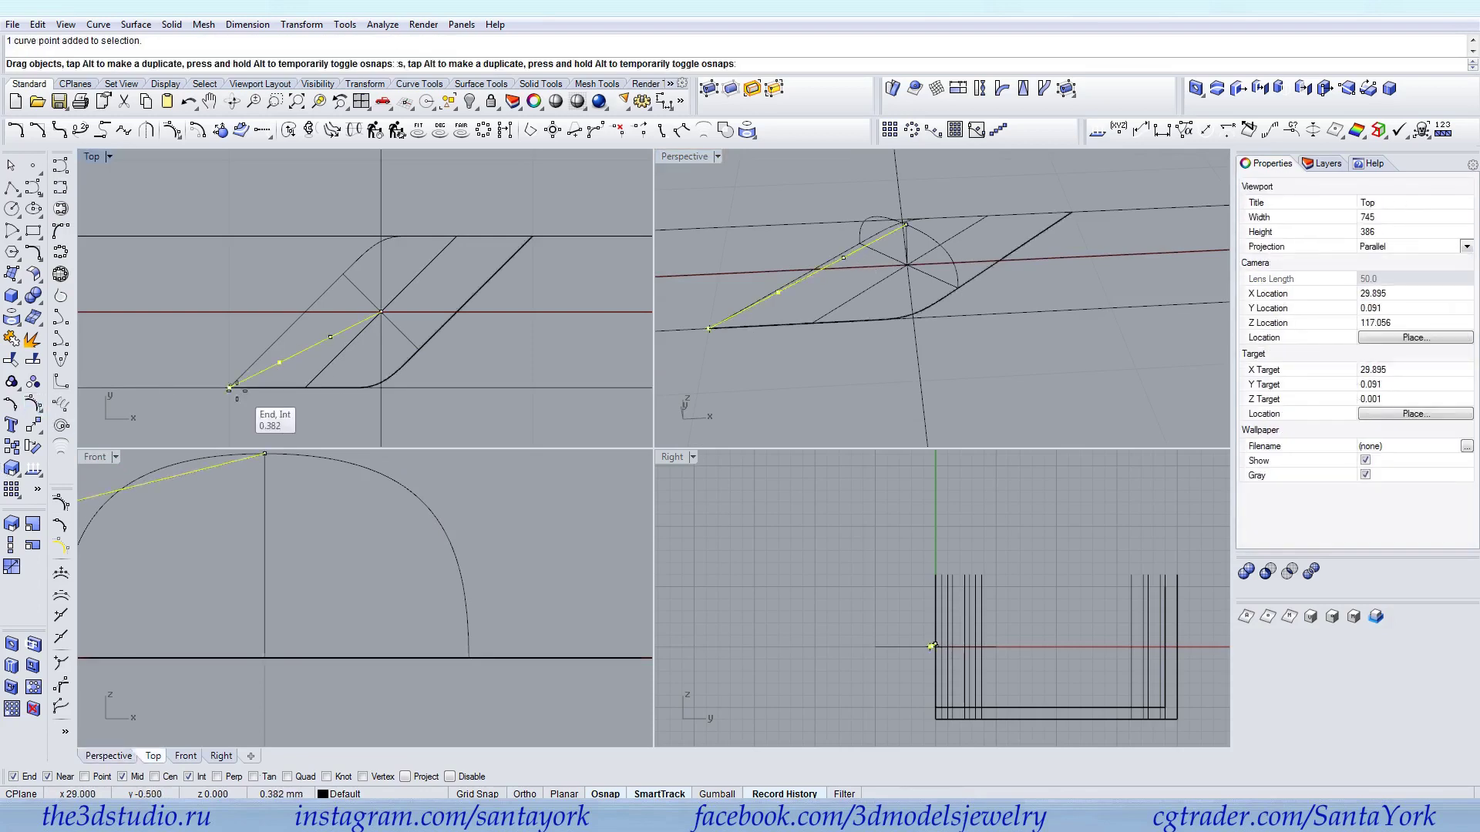
{"action": "scroll", "coordinate": [344, 505], "scroll_direction": "down", "scroll_amount": 10}
{"action": "right_click_drag", "start_coordinate": [346, 524], "coordinate": [442, 552]}
{"action": "scroll", "coordinate": [124, 588], "scroll_direction": "up", "scroll_amount": 4}
{"action": "left_click_drag", "start_coordinate": [123, 589], "coordinate": [123, 511]}
{"action": "left_click_drag", "start_coordinate": [412, 517], "coordinate": [557, 481]}
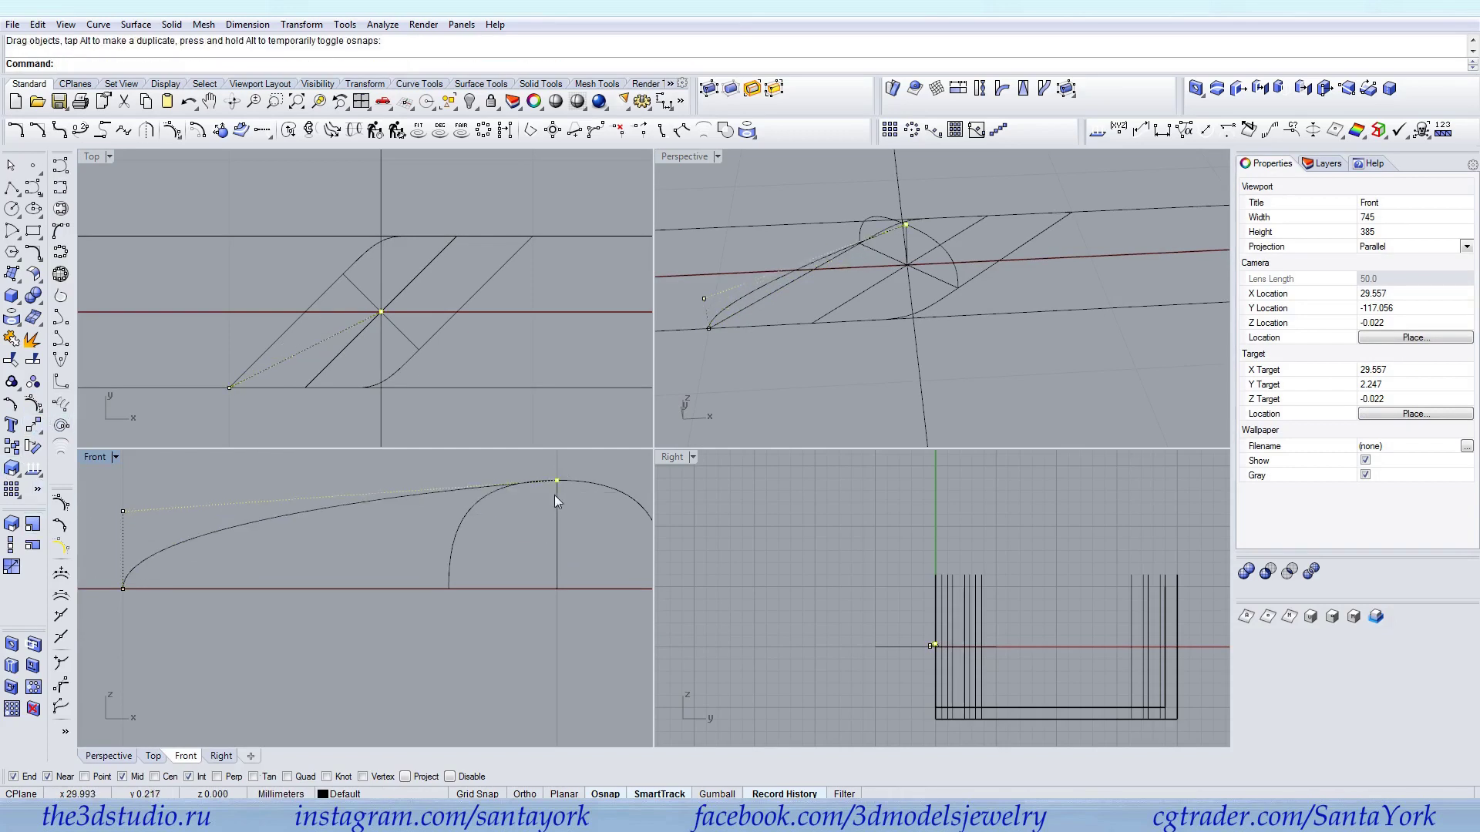
Align the curve's lower inner control point in Z with the height of the arch top using Set Points
{"action": "left_click", "coordinate": [123, 511]}
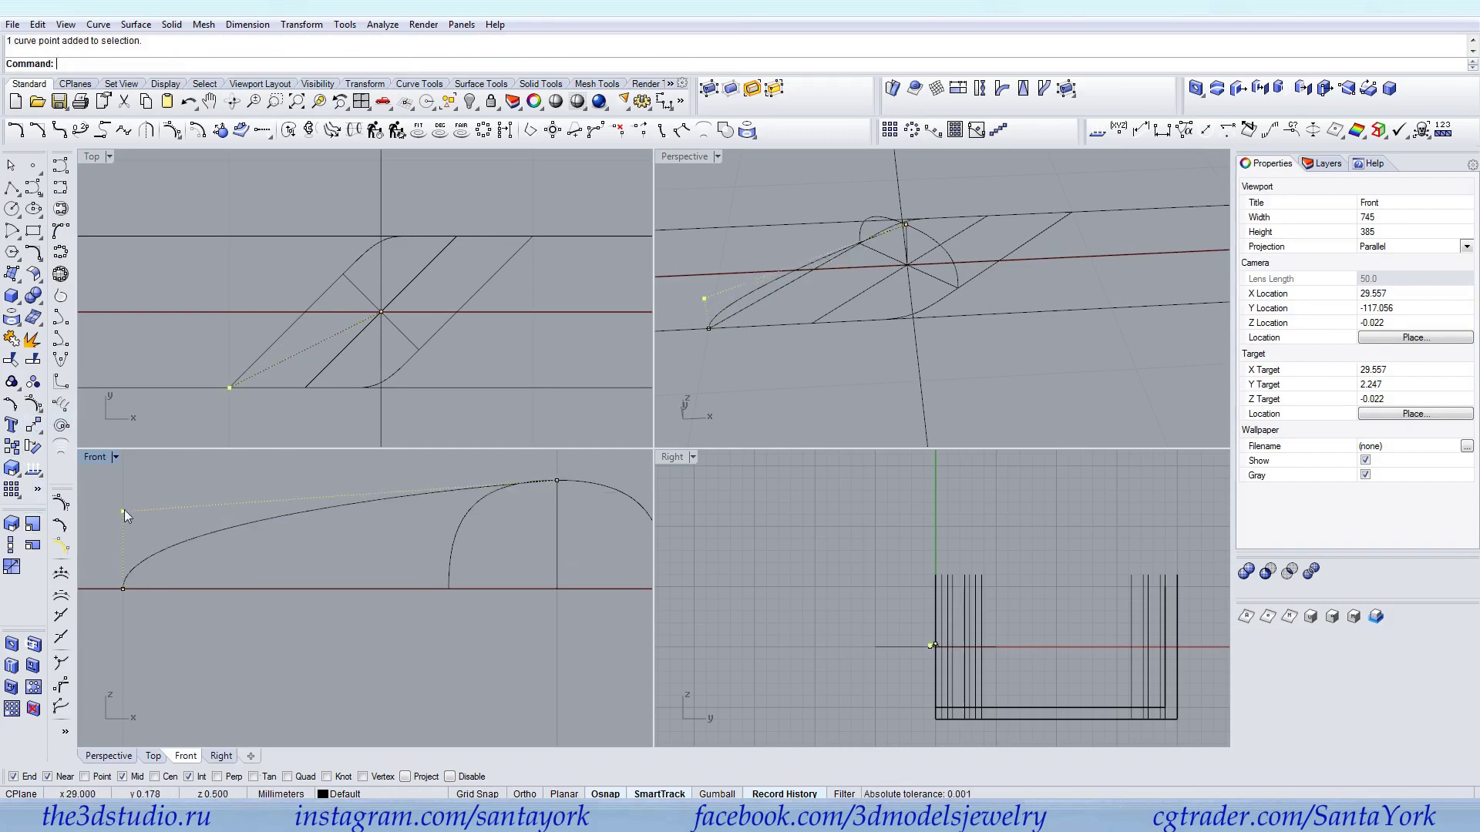
{"action": "left_click", "coordinate": [35, 436]}
{"action": "left_click", "coordinate": [122, 477]}
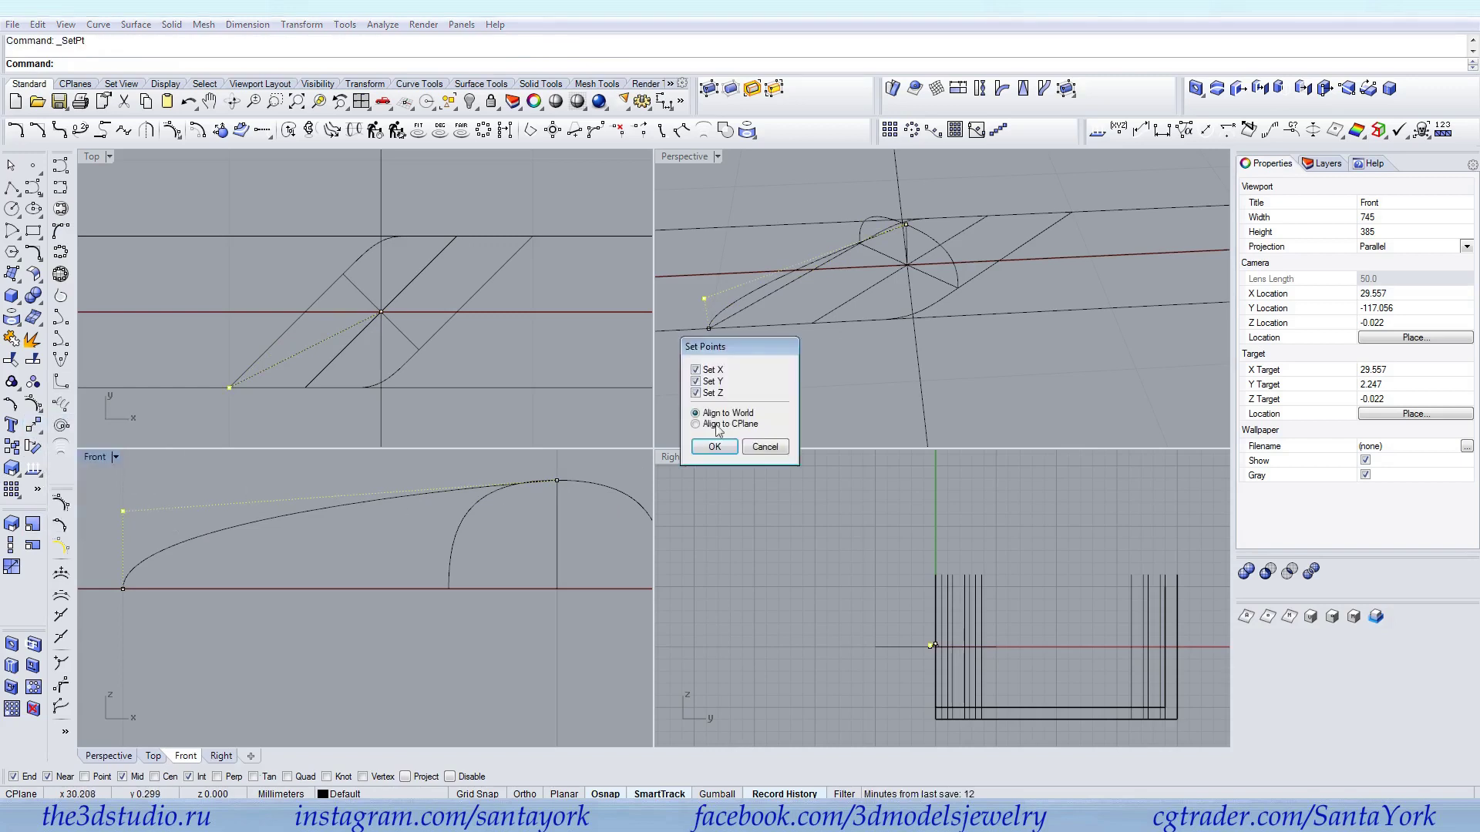
{"action": "left_click", "coordinate": [719, 446]}
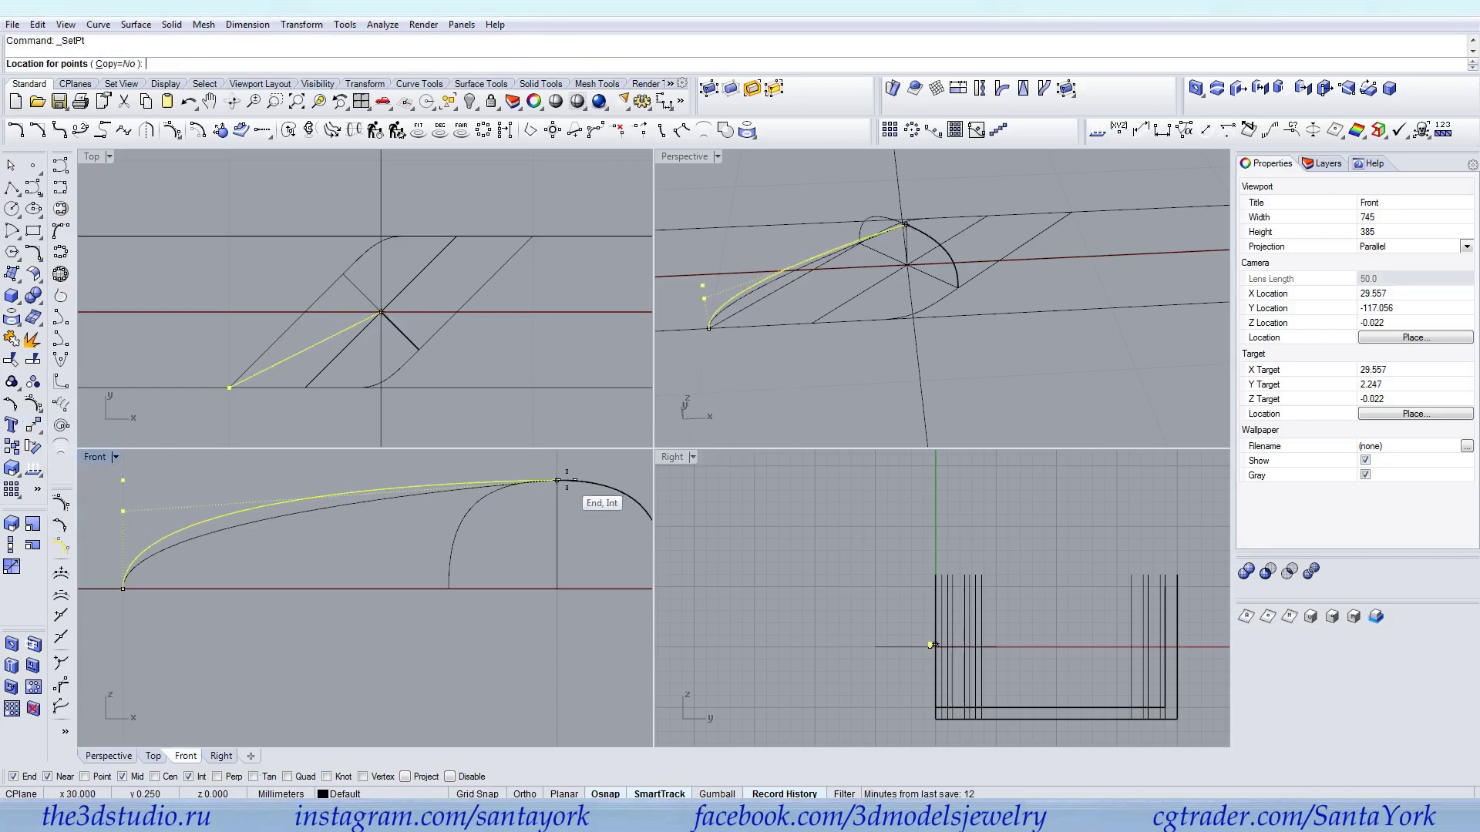
{"action": "left_click", "coordinate": [558, 480]}
Move the curve's upper inner control point horizontally toward the tip side with Scale1D in the Front view
{"action": "left_click", "coordinate": [552, 482]}
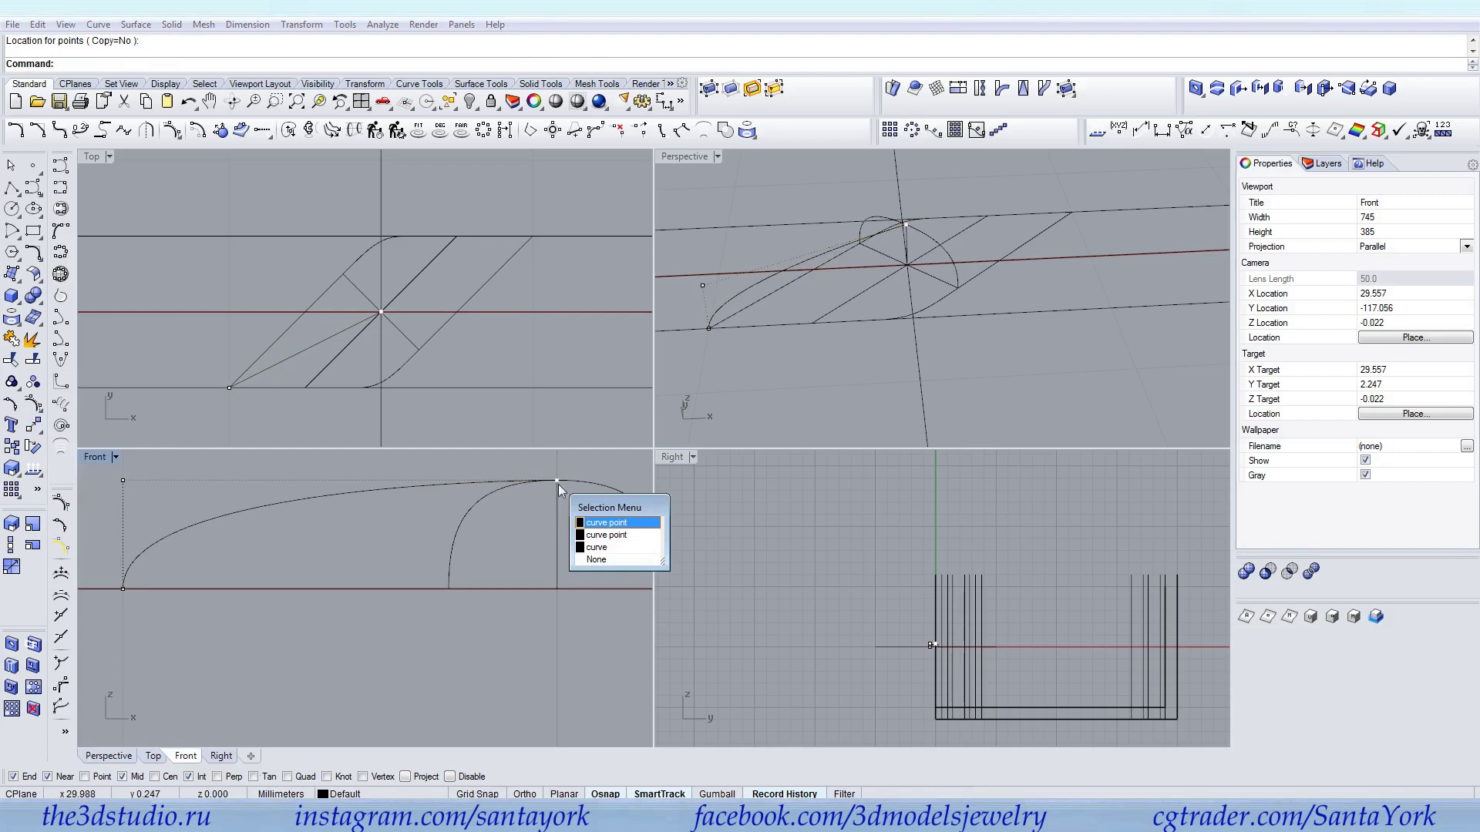
{"action": "left_click", "coordinate": [597, 535]}
{"action": "left_click", "coordinate": [10, 547]}
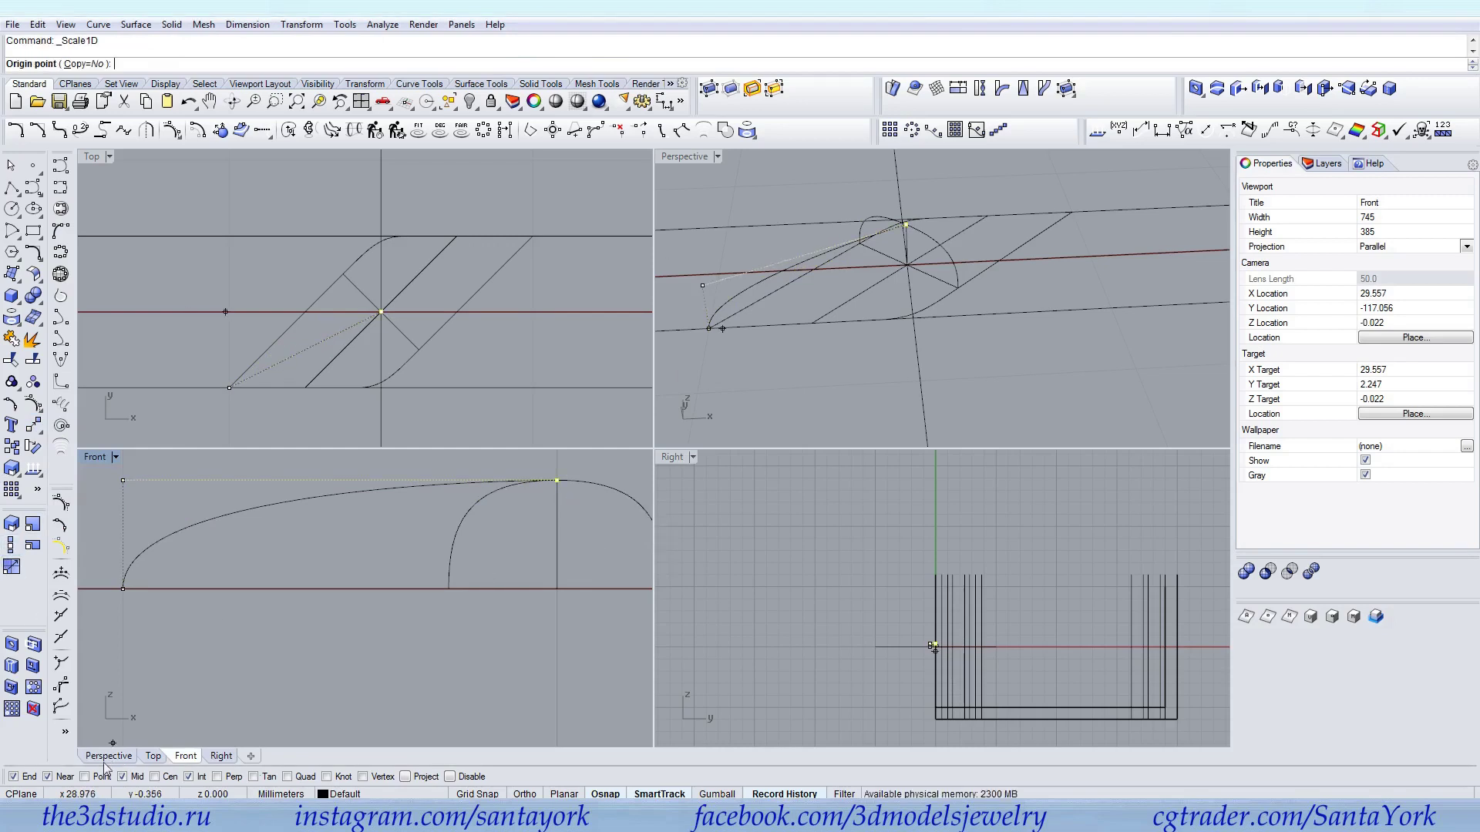
{"action": "left_click", "coordinate": [123, 481]}
{"action": "left_click", "coordinate": [557, 480]}
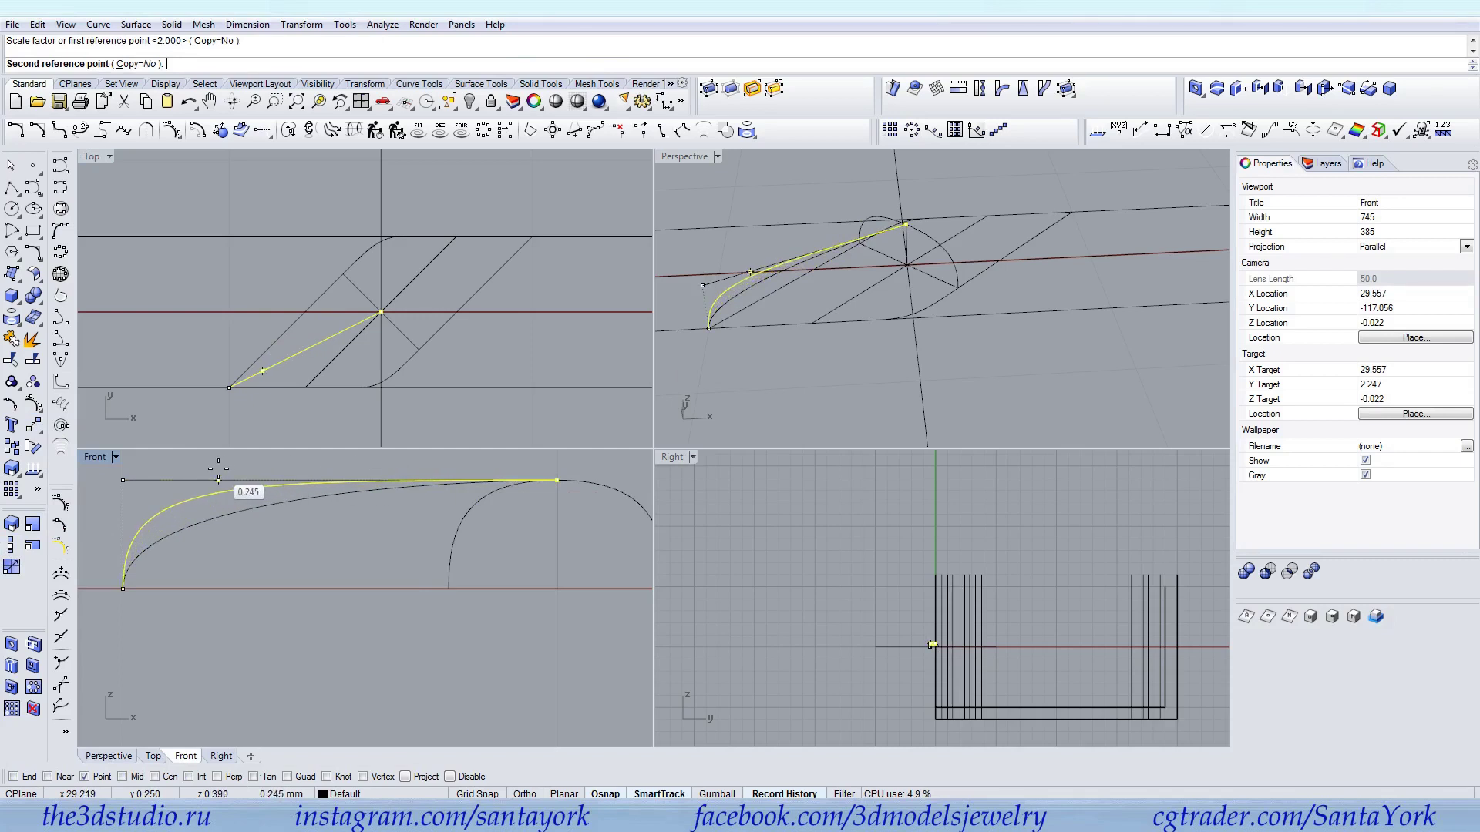
{"action": "left_click", "coordinate": [276, 469]}
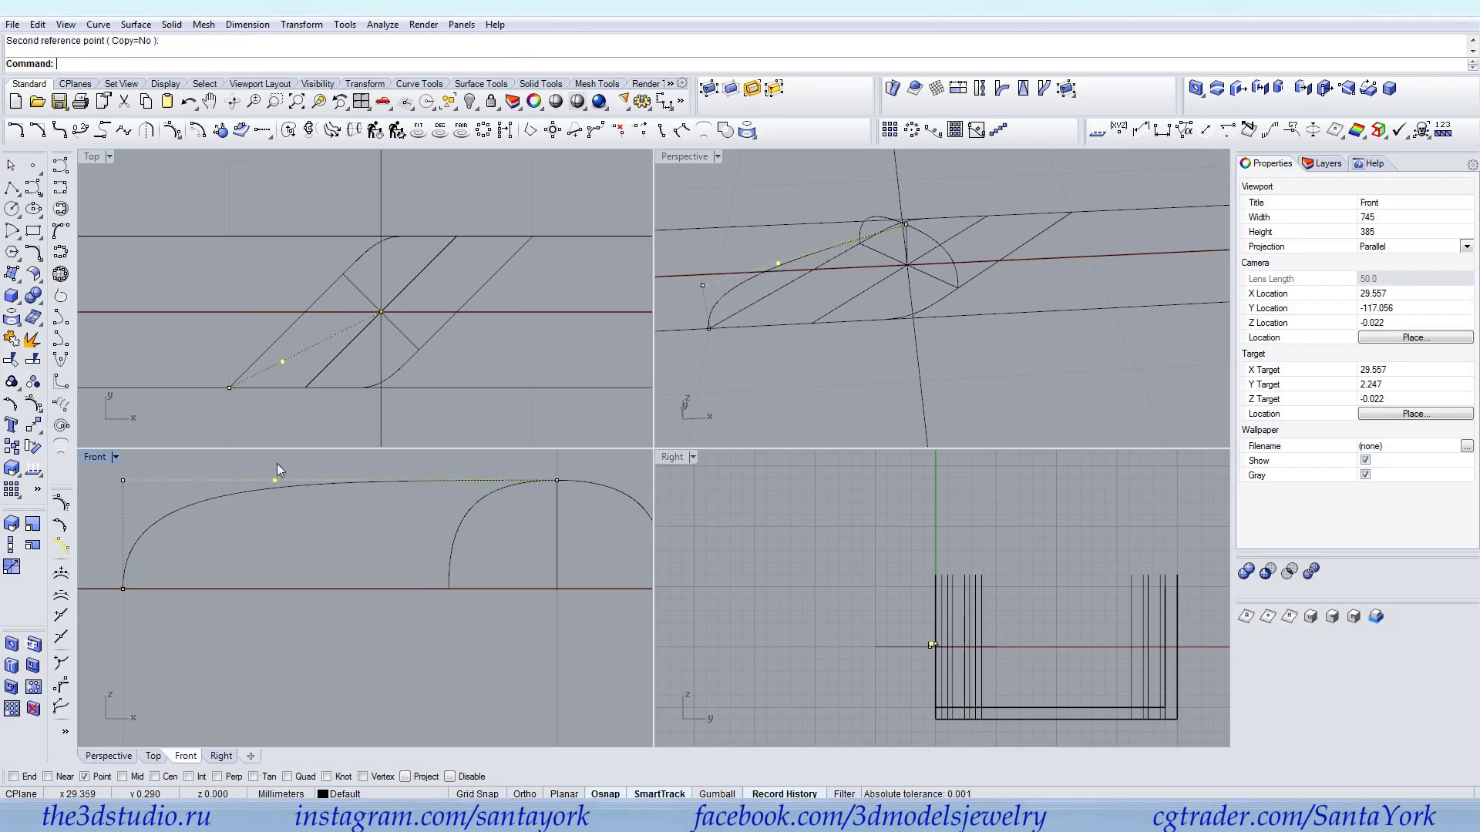
Bend the lengthwise curve by moving its upper inner point outward in the Top view and lowering its lower inner point in the Front view
{"action": "left_click", "coordinate": [743, 288]}
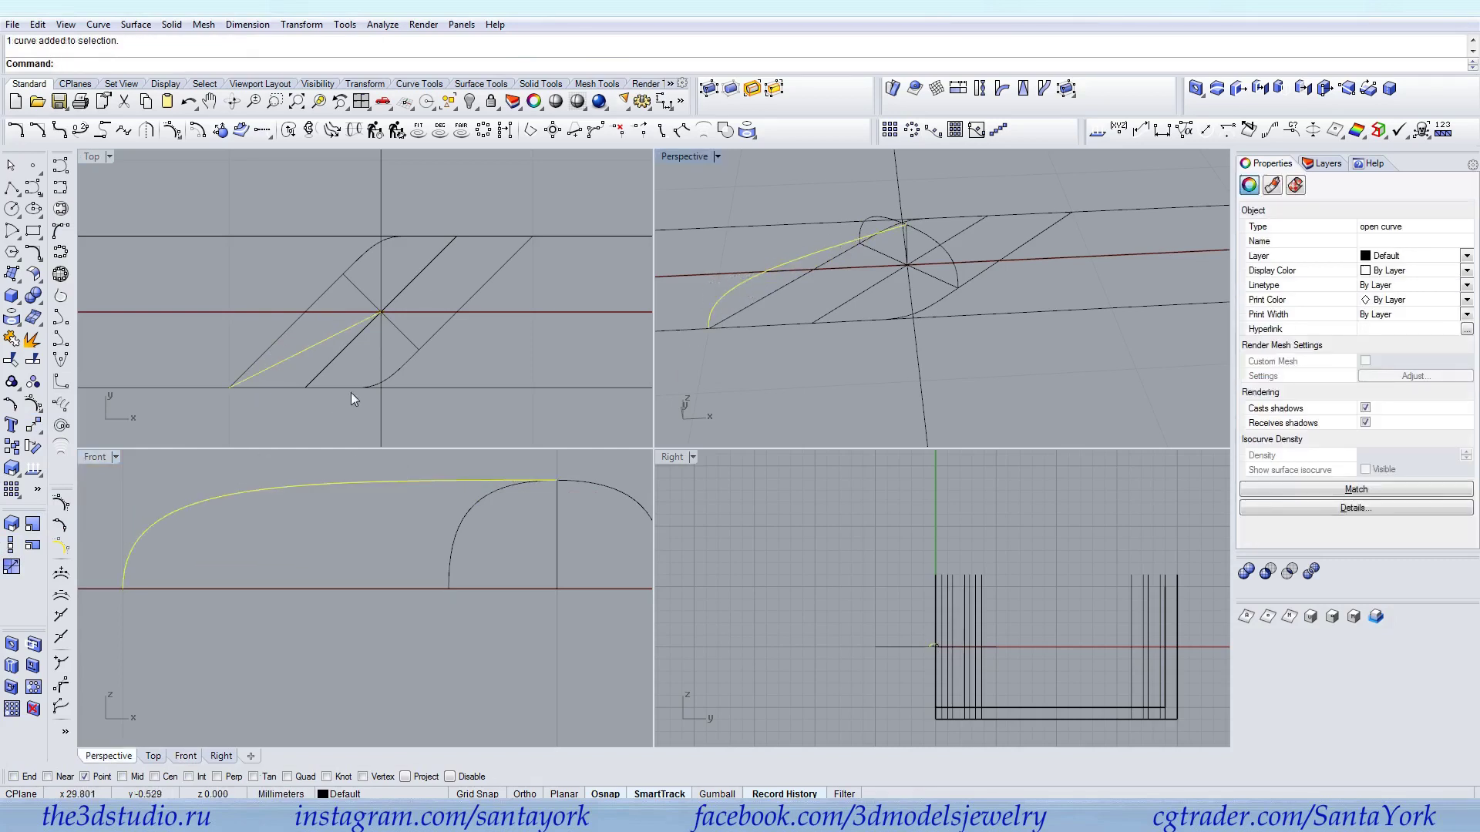
{"action": "left_click", "coordinate": [33, 426]}
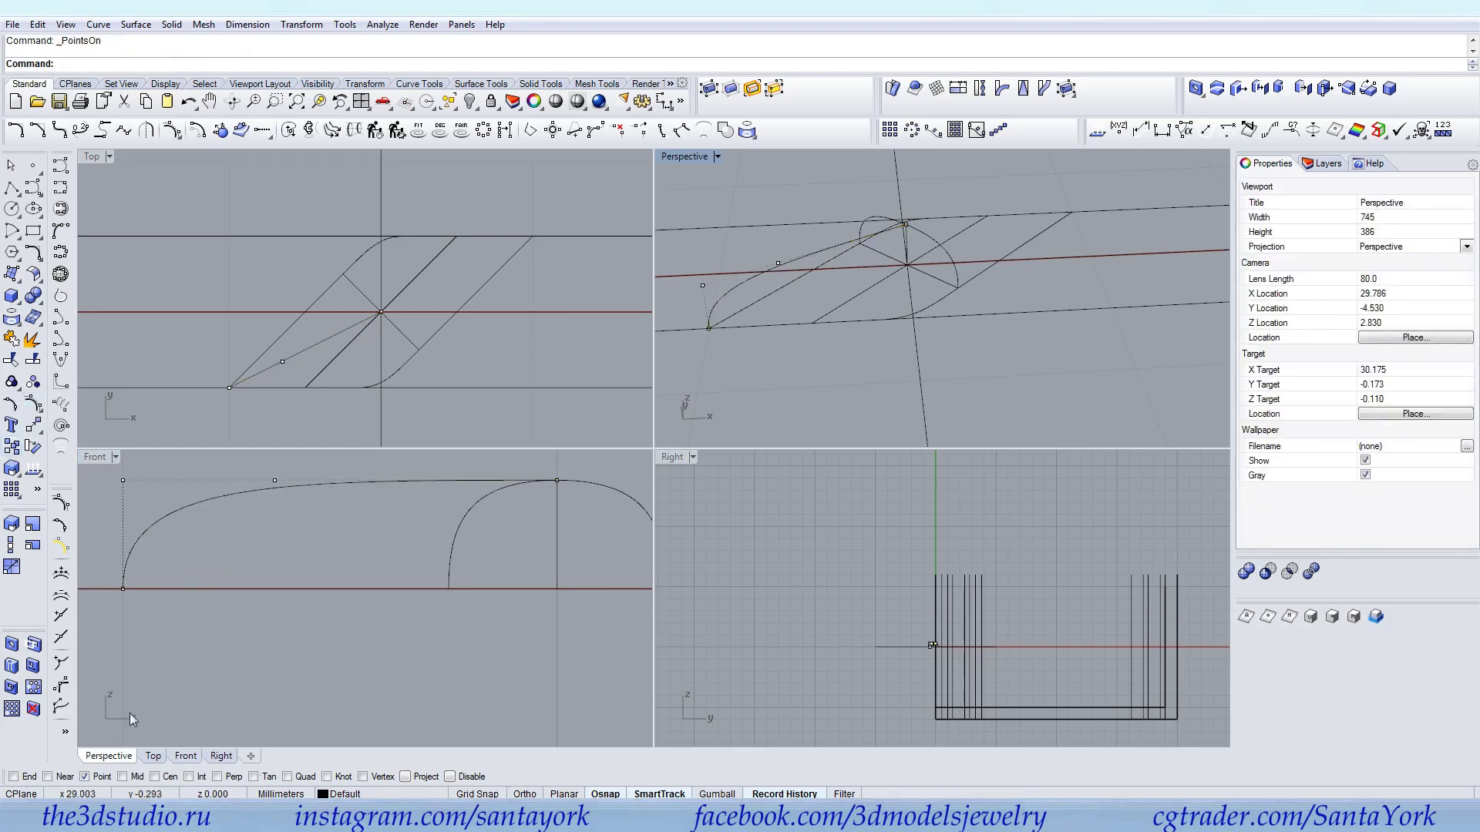
{"action": "scroll", "coordinate": [302, 376], "scroll_direction": "up", "scroll_amount": 3}
{"action": "left_click_drag", "start_coordinate": [265, 349], "coordinate": [303, 377]}
{"action": "left_click_drag", "start_coordinate": [127, 484], "coordinate": [115, 515]}
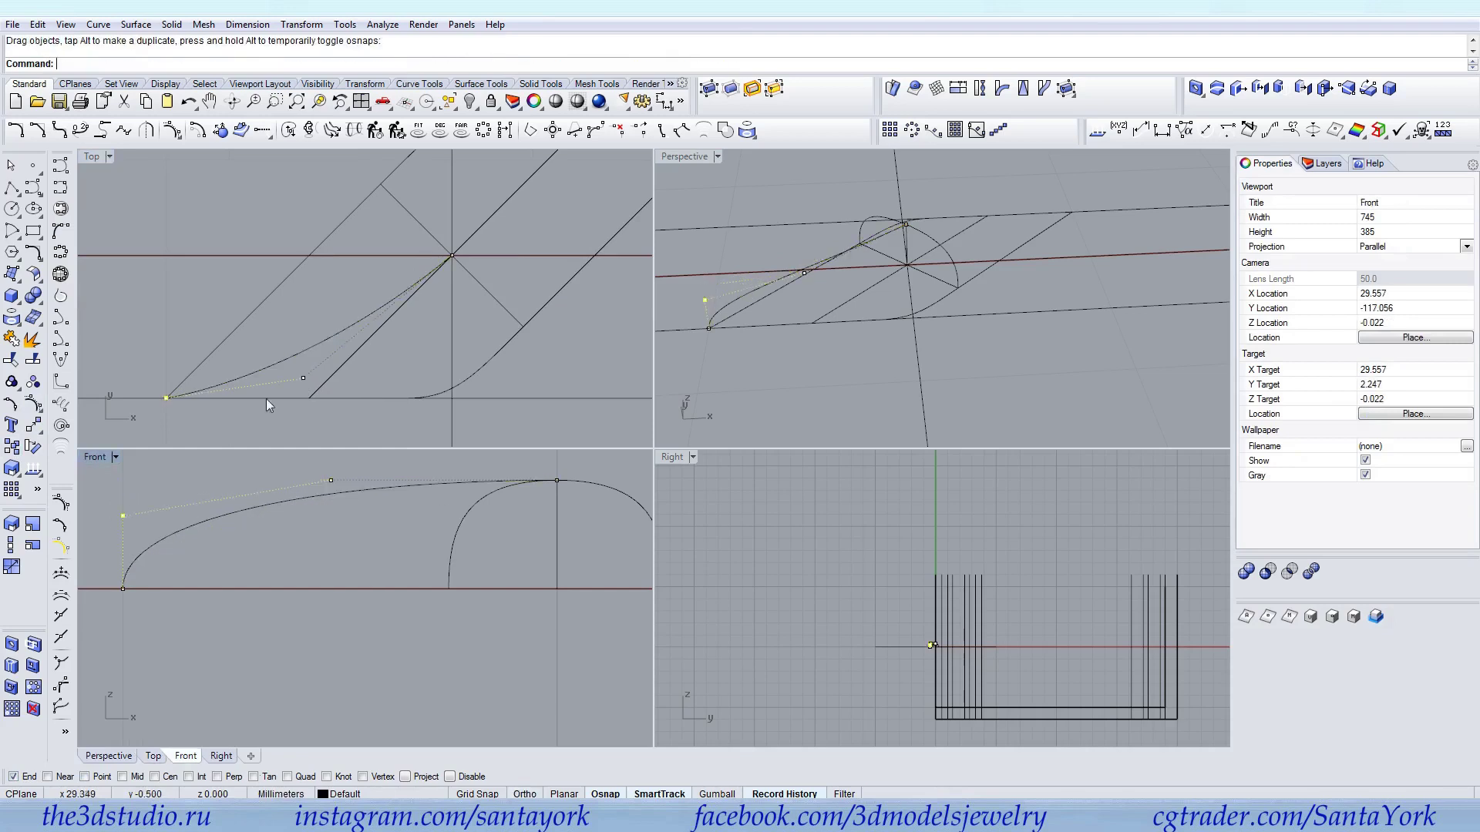
{"action": "left_click_drag", "start_coordinate": [302, 381], "coordinate": [290, 388]}
Insert a knot near the middle of the lengthwise curve and align its two middle control points in Z with the arch top
{"action": "left_click", "coordinate": [60, 614]}
{"action": "left_click", "coordinate": [299, 503]}
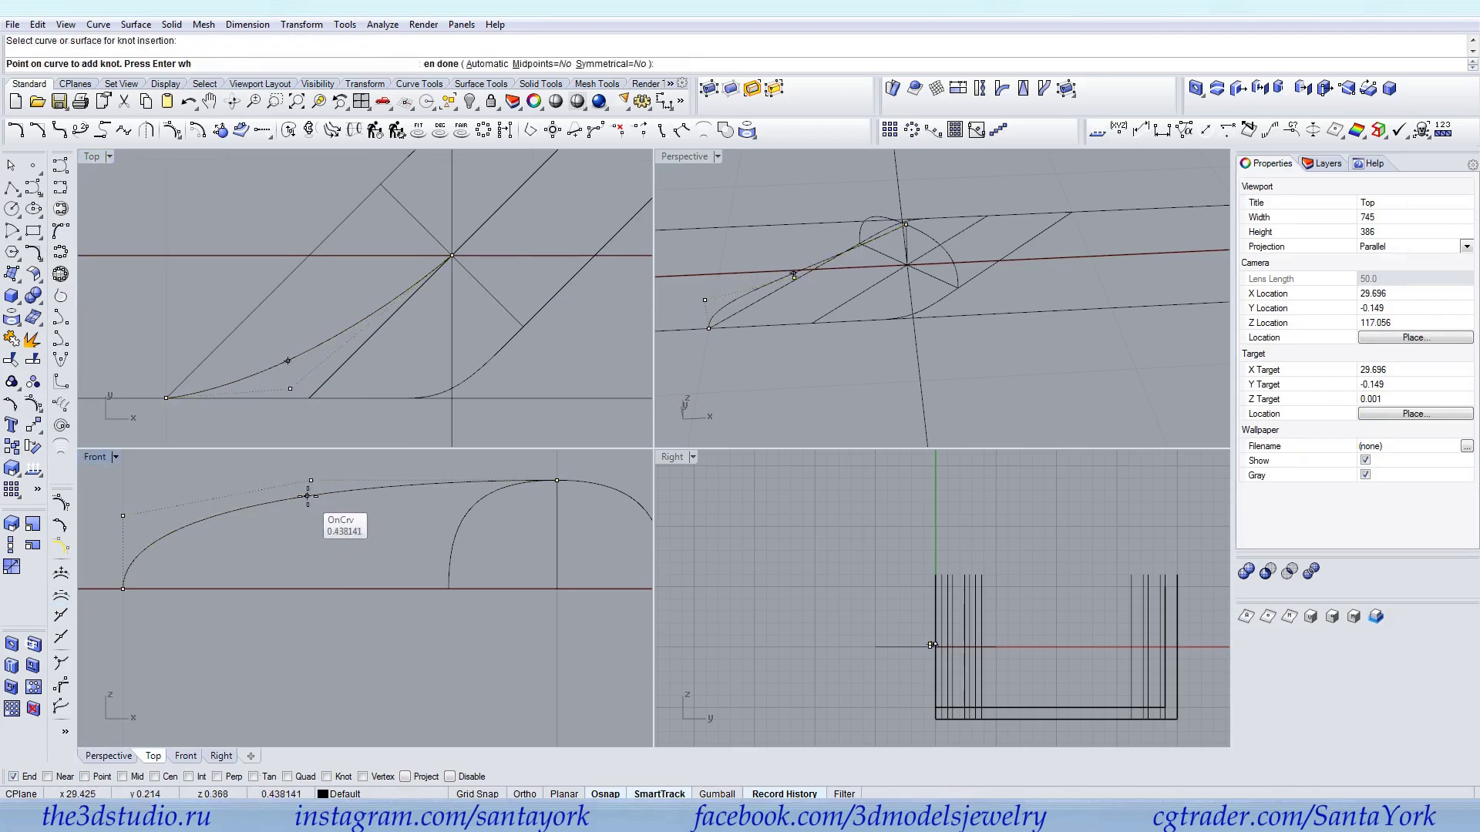
{"action": "left_click", "coordinate": [295, 508]}
{"action": "left_click_drag", "start_coordinate": [222, 528], "coordinate": [474, 457]}
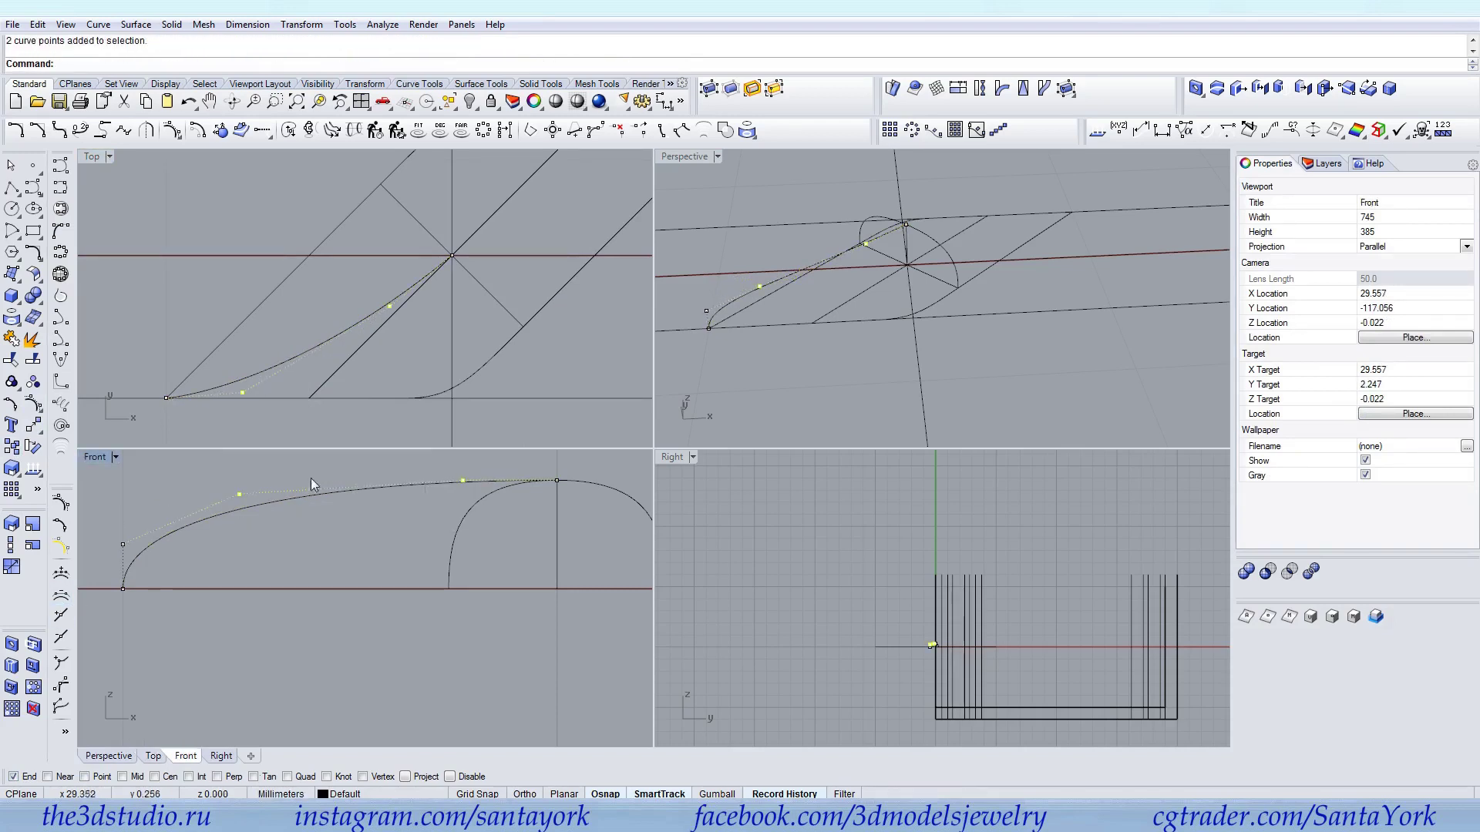
{"action": "left_click", "coordinate": [31, 427]}
{"action": "left_click", "coordinate": [714, 454]}
{"action": "left_click", "coordinate": [557, 480]}
Nudge the lengthwise curve's lower middle control point slightly toward the arch in the Top view and close point editing
{"action": "right_click_drag", "start_coordinate": [943, 330], "coordinate": [865, 361]}
{"action": "scroll", "coordinate": [262, 399], "scroll_direction": "up", "scroll_amount": 2}
{"action": "left_click_drag", "start_coordinate": [237, 390], "coordinate": [248, 388]}
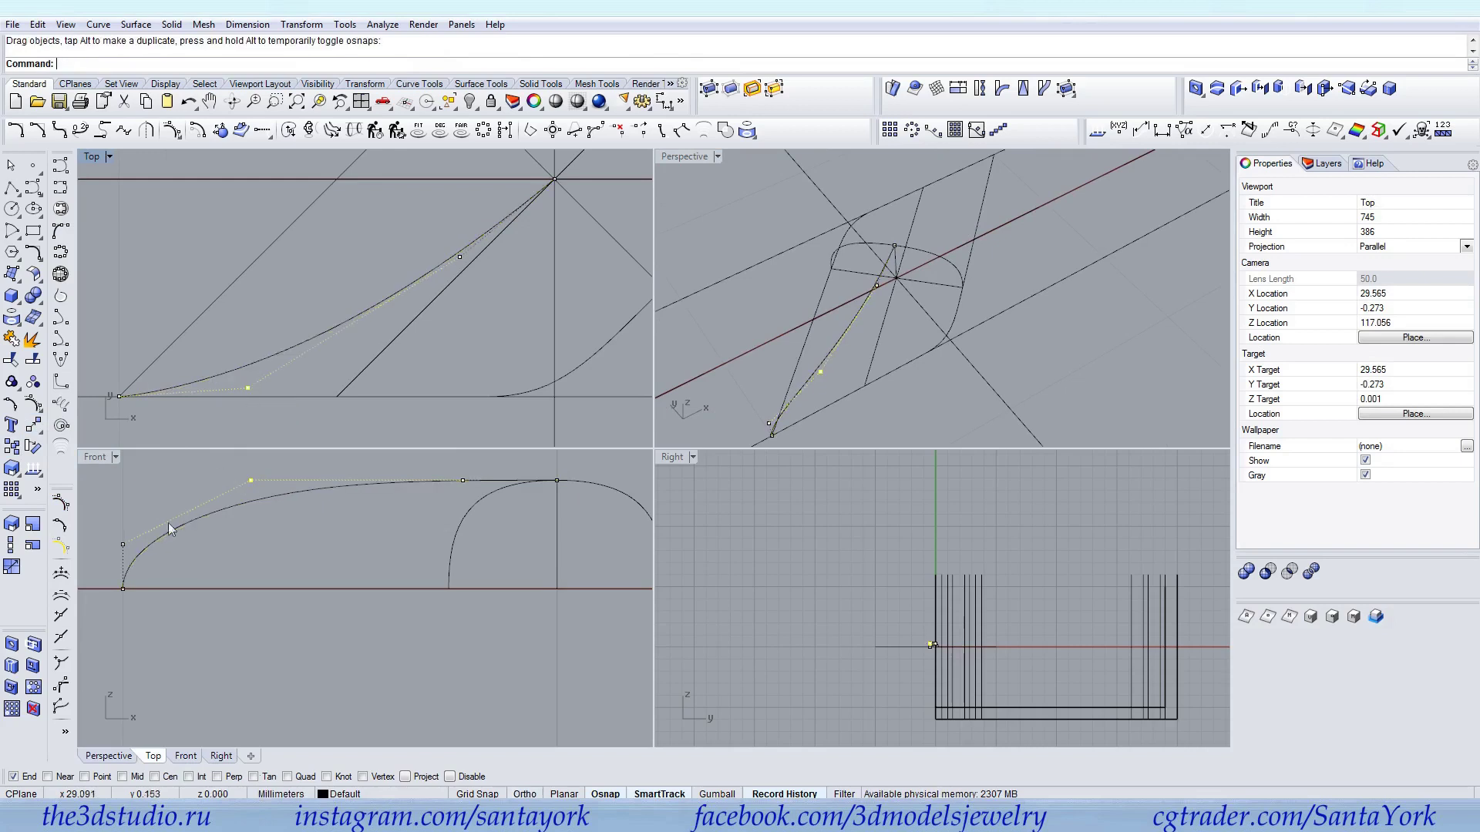
{"action": "key", "text": "Escape"}
Rotate a copy of the lengthwise curve 180° about its upper end in the Top view
{"action": "left_click", "coordinate": [844, 322]}
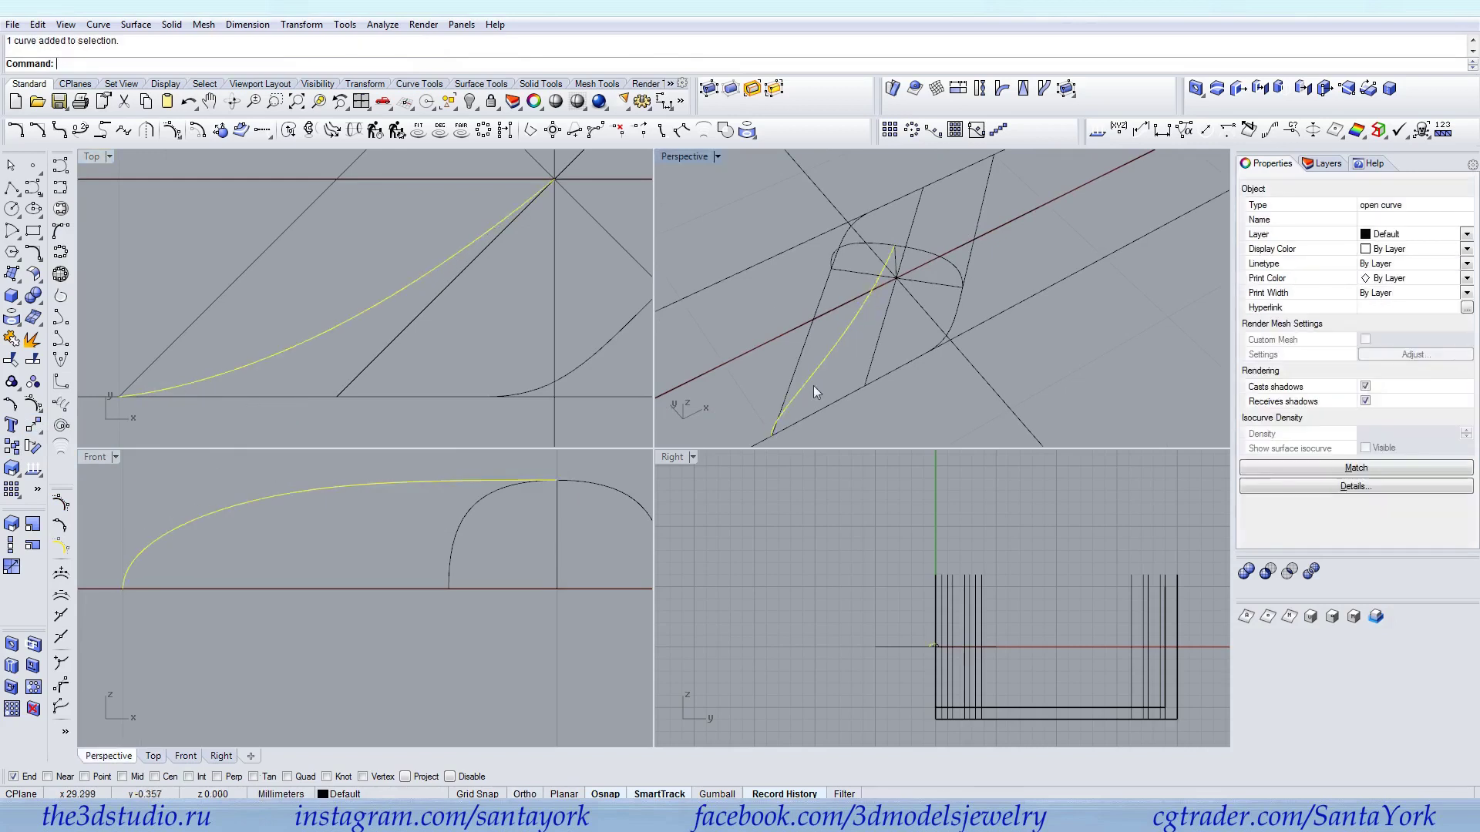
{"action": "left_click", "coordinate": [33, 446]}
{"action": "left_click", "coordinate": [556, 179]}
{"action": "type", "text": "180"}
{"action": "key", "text": "Return"}
{"action": "key", "text": "Return"}
Join the two halves of the lengthwise curve and the two halves of the arch profile
{"action": "left_click", "coordinate": [950, 159], "text": "shift"}
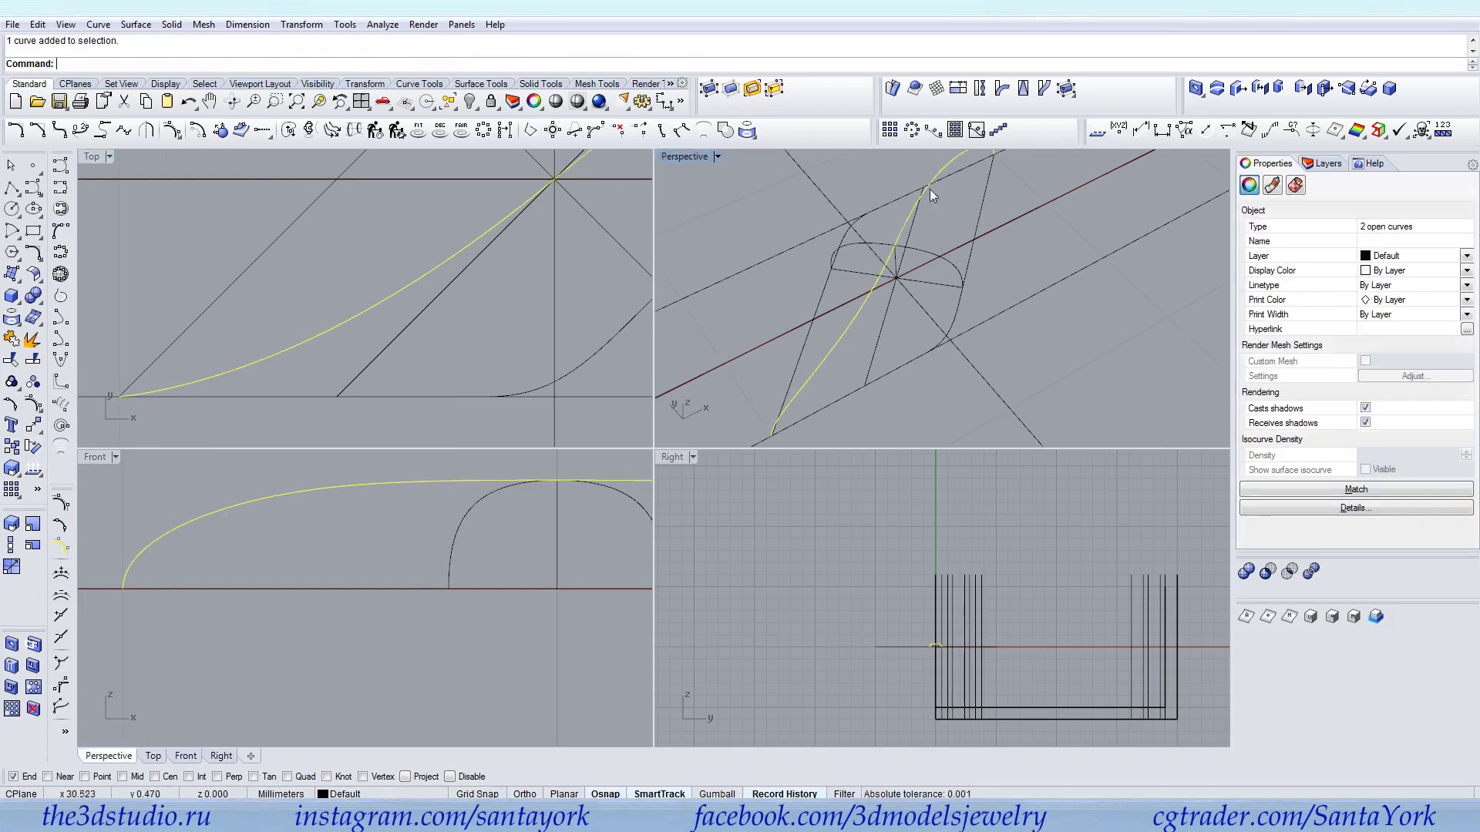
{"action": "left_click", "coordinate": [12, 339]}
{"action": "left_click", "coordinate": [849, 248]}
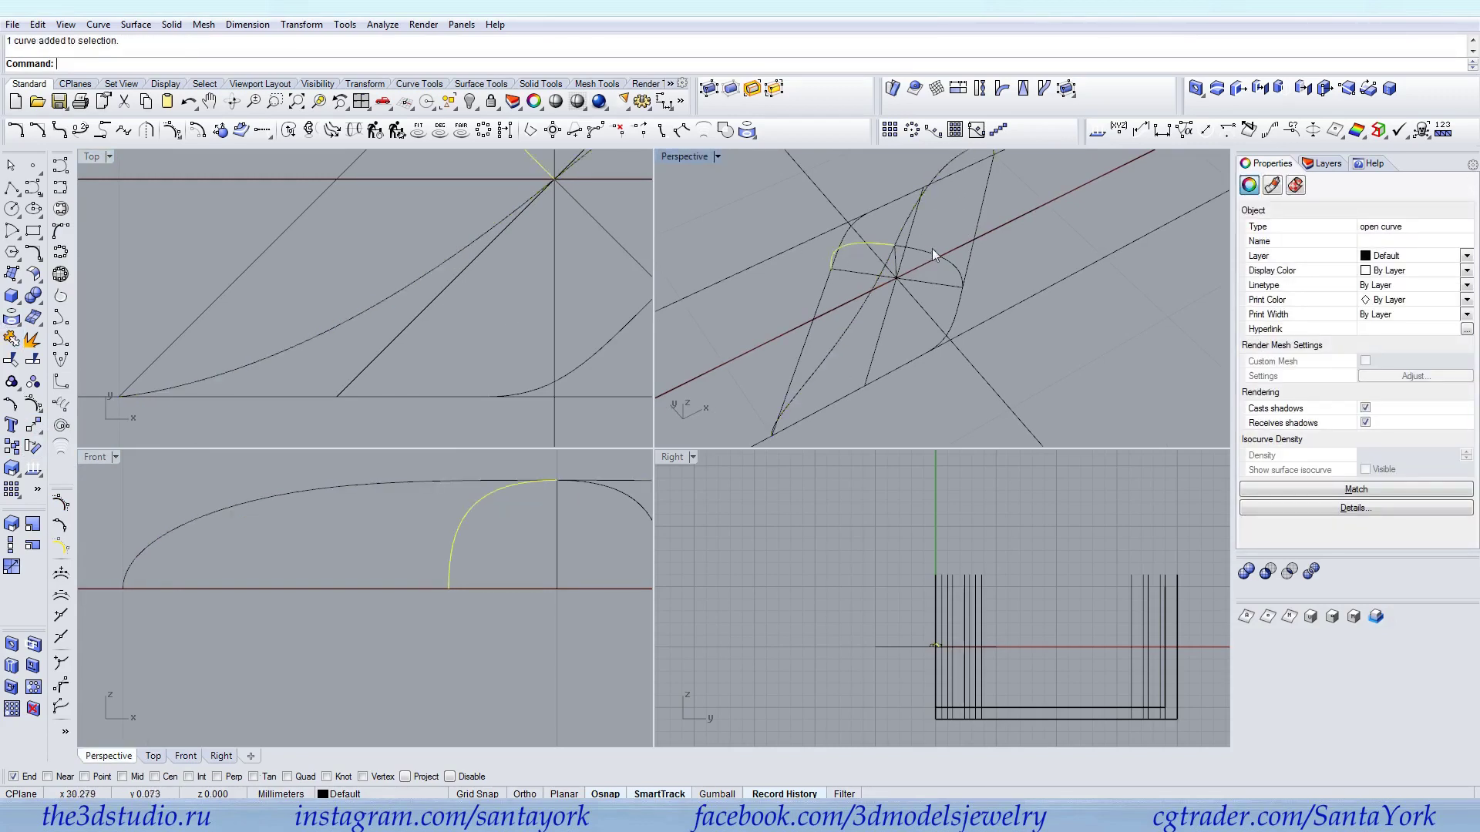
Build a curve network surface from the two base edges, the lengthwise curve and the arch with preview on
{"action": "left_click", "coordinate": [957, 310]}
{"action": "left_click", "coordinate": [862, 313], "text": "shift"}
{"action": "left_click", "coordinate": [821, 308], "text": "shift"}
{"action": "left_click", "coordinate": [857, 245], "text": "shift"}
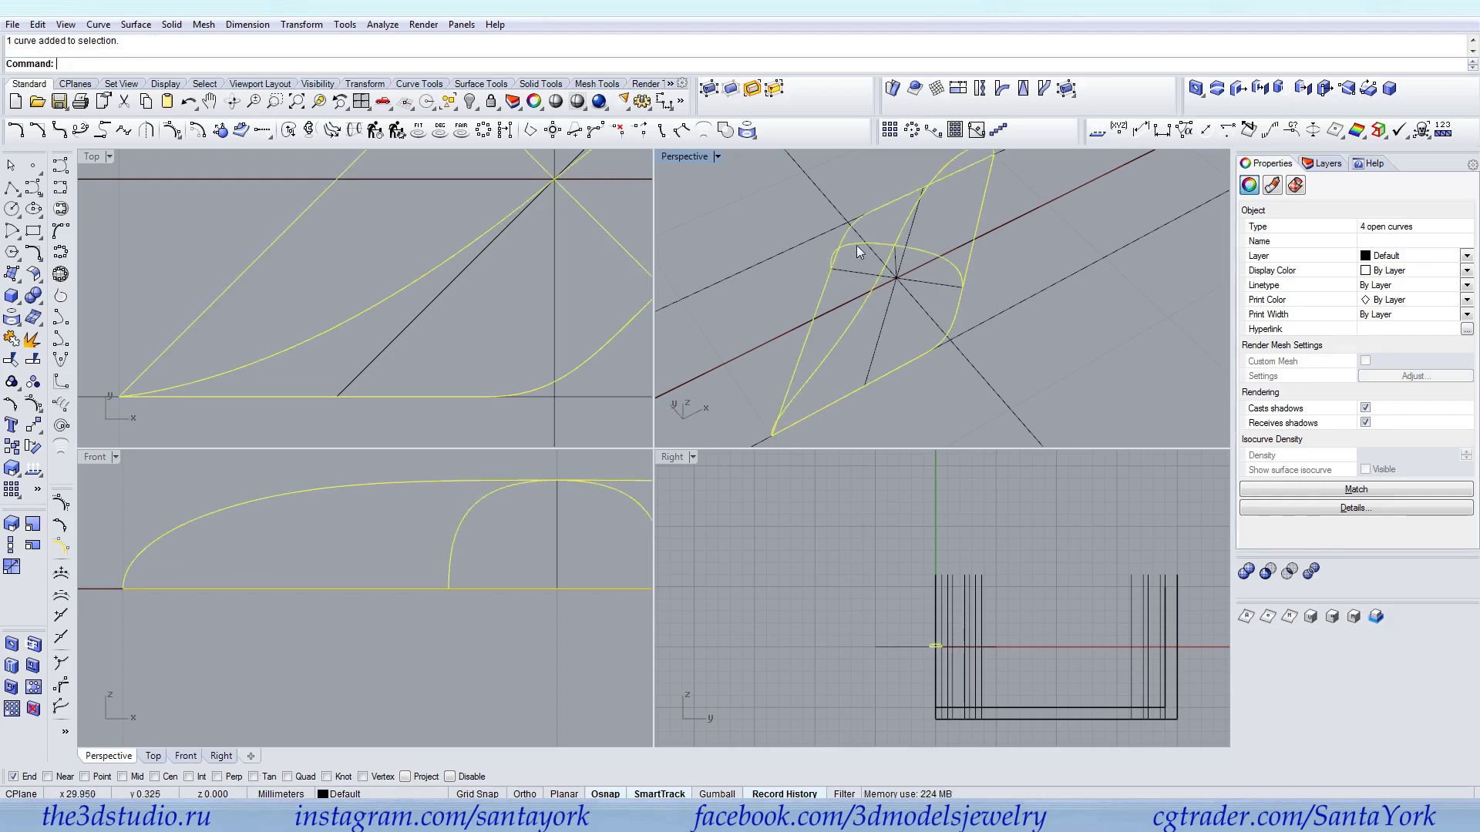
{"action": "left_click", "coordinate": [135, 24]}
{"action": "left_click", "coordinate": [174, 153]}
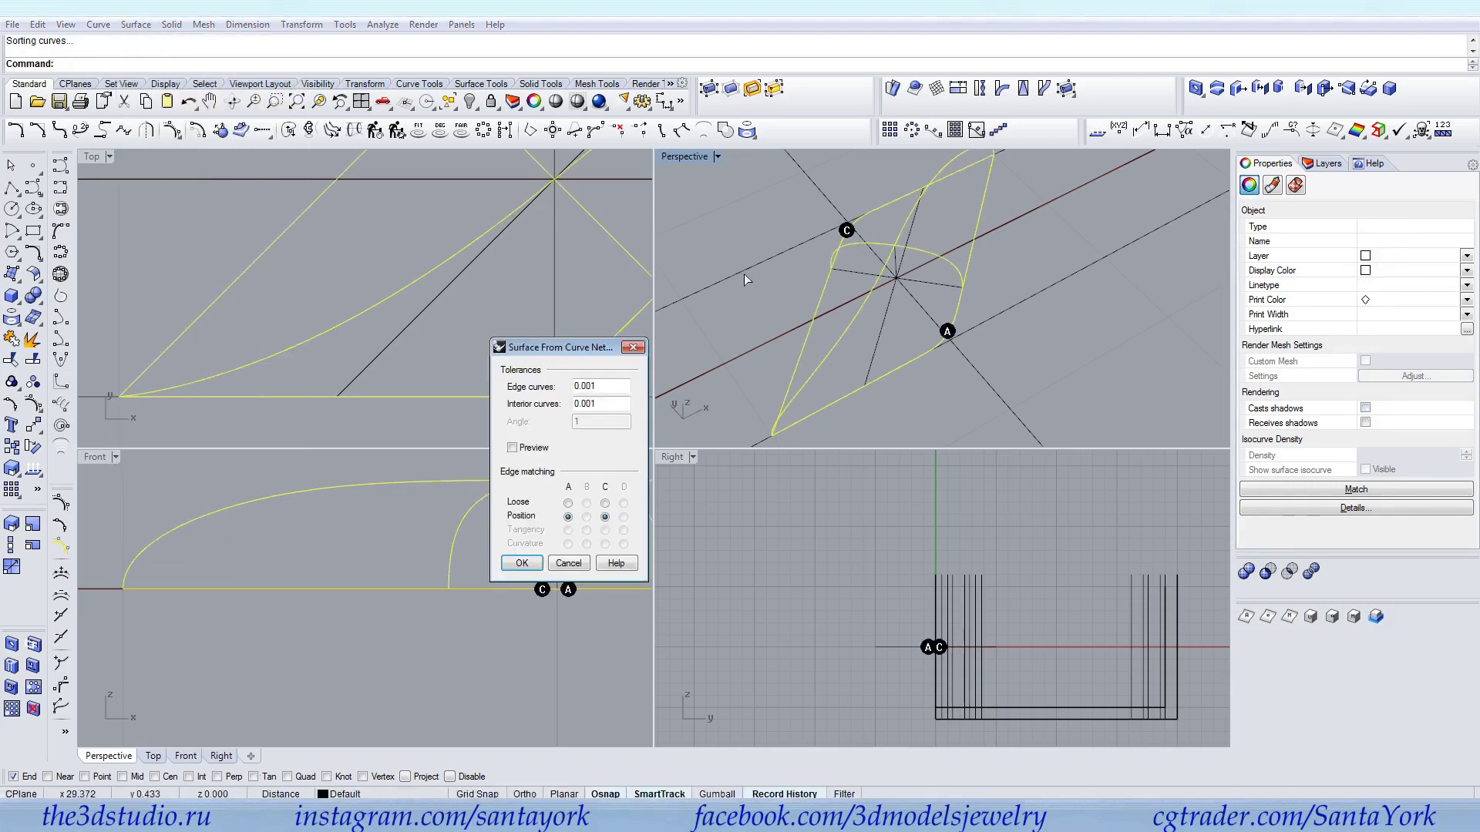
{"action": "left_click", "coordinate": [527, 448]}
{"action": "right_click_drag", "start_coordinate": [926, 299], "coordinate": [867, 250]}
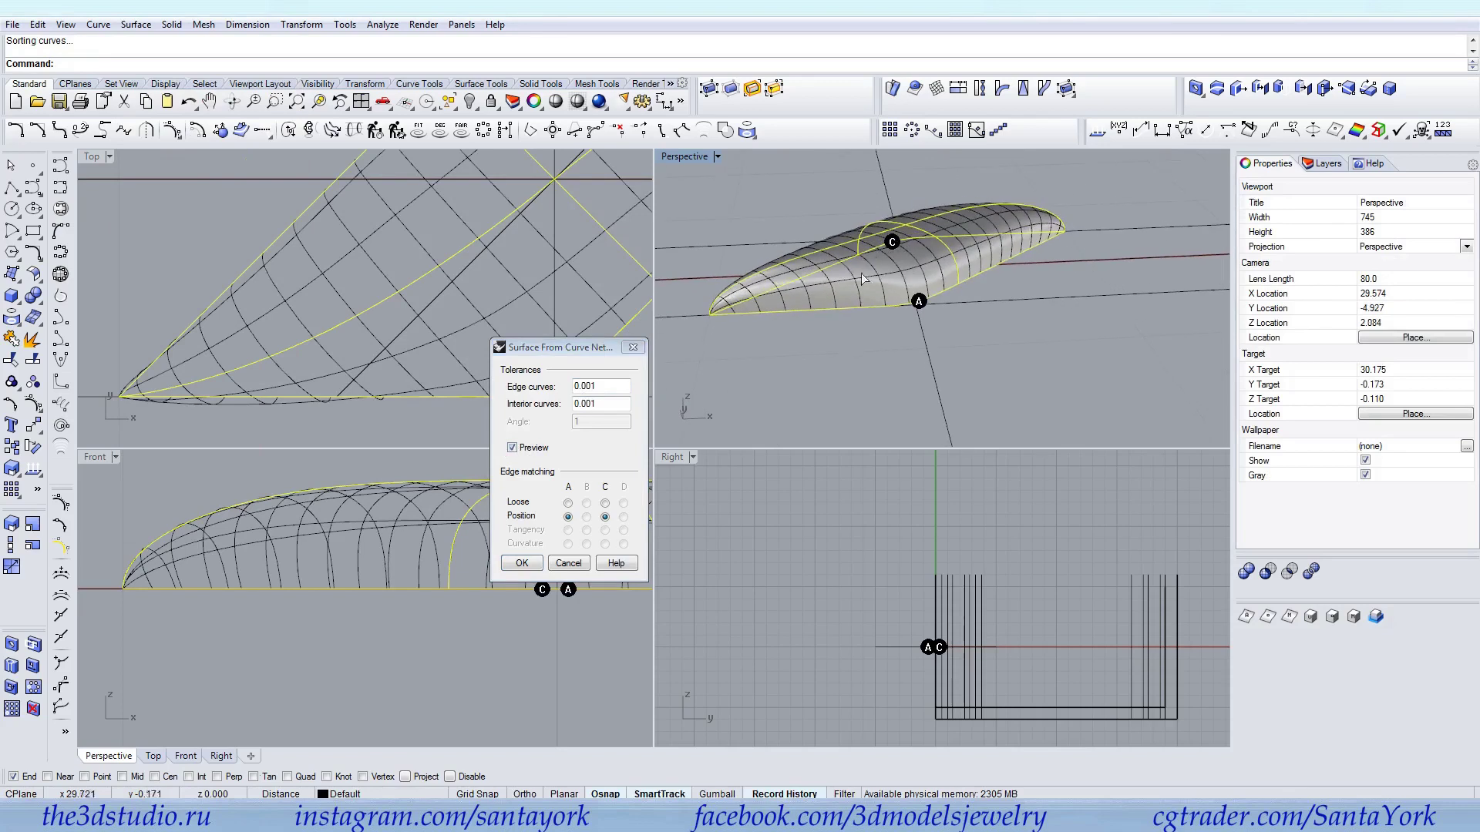
{"action": "right_click_drag", "start_coordinate": [865, 365], "coordinate": [866, 383]}
{"action": "key", "text": "Return"}
Move the strip's centre line straight down by 0.15 in the Front view with Ortho on
{"action": "left_click", "coordinate": [1094, 274]}
{"action": "left_click_drag", "start_coordinate": [422, 587], "coordinate": [397, 618]}
{"action": "type", "text": ".15"}
{"action": "key", "text": "Return"}
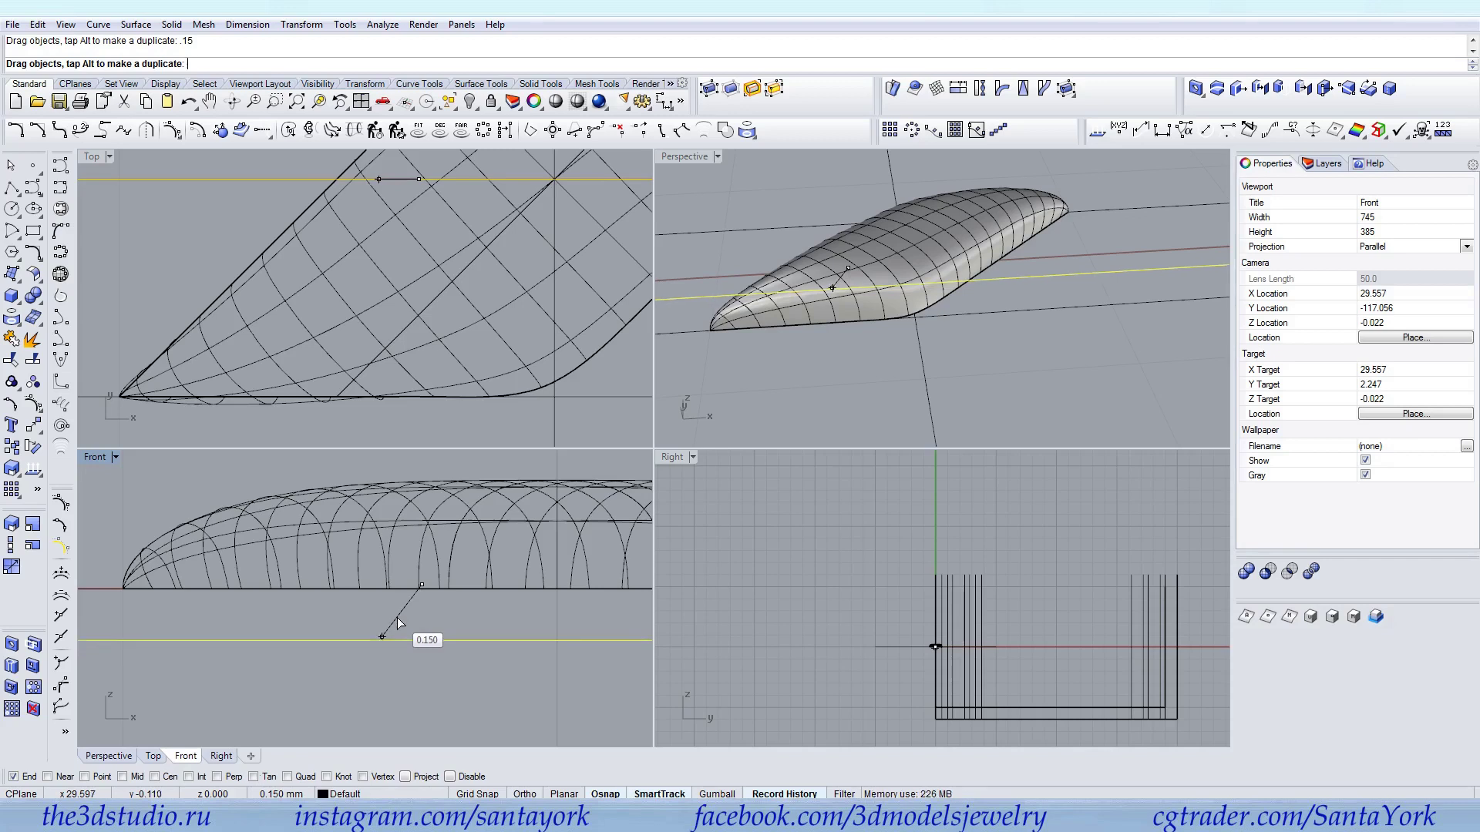
{"action": "key", "text": "F8"}
{"action": "left_click_drag", "start_coordinate": [398, 617], "coordinate": [397, 617]}
{"action": "left_click", "coordinate": [851, 343]}
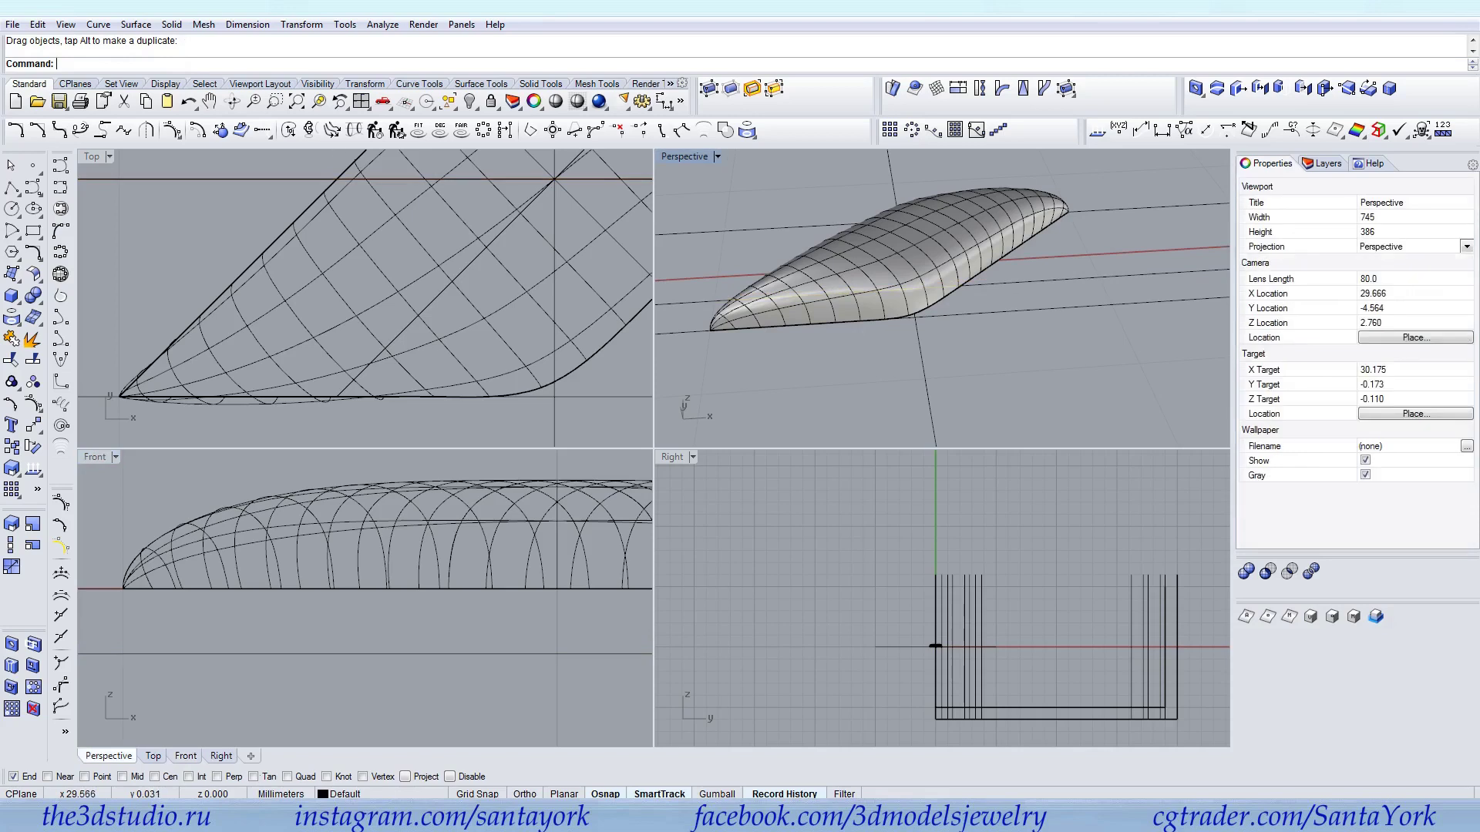
{"action": "left_click", "coordinate": [171, 24]}
{"action": "mouse_move", "coordinate": [255, 298]}
{"action": "left_click", "coordinate": [379, 299]}
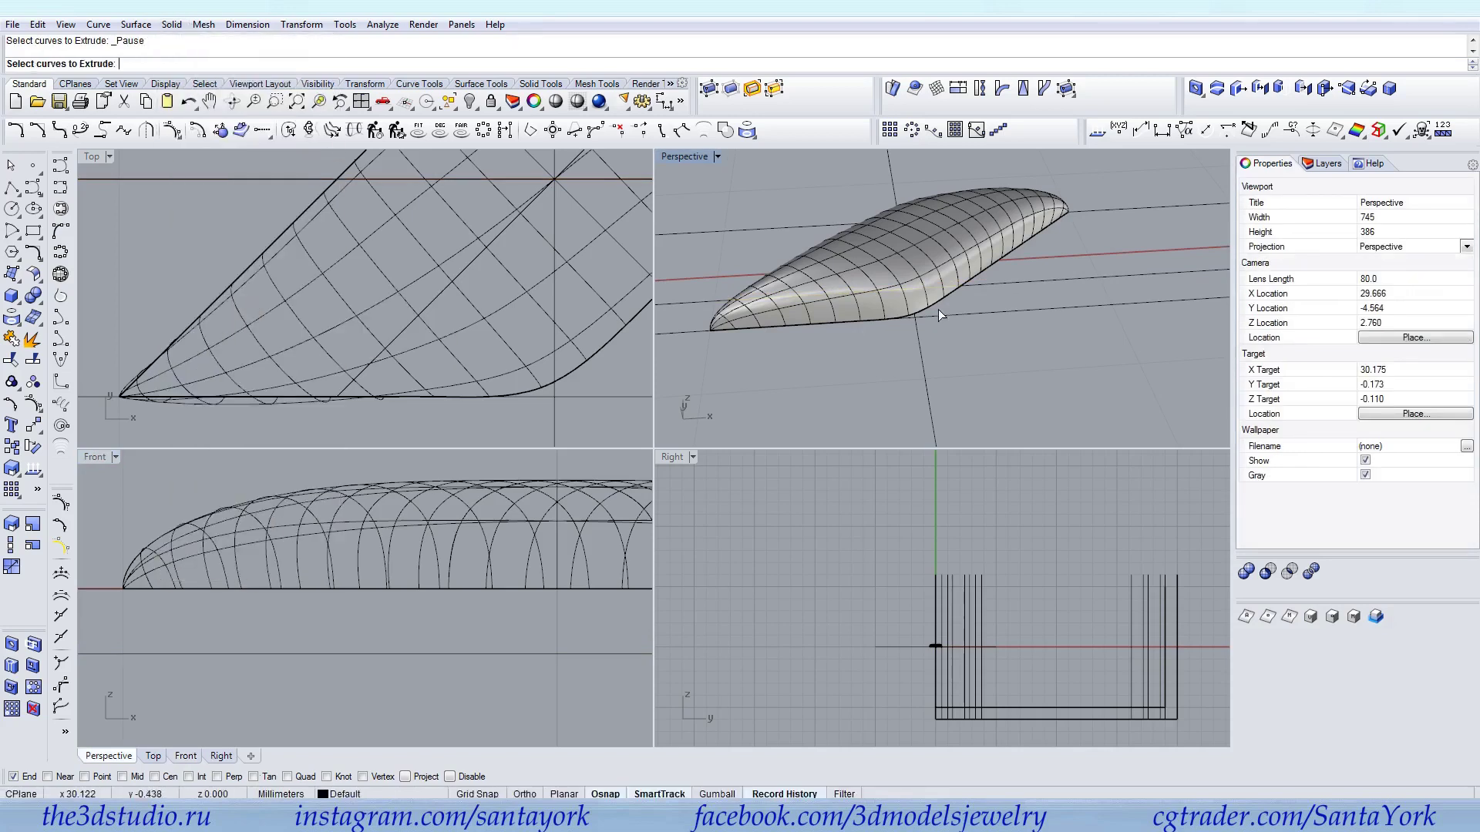
{"action": "right_click_drag", "start_coordinate": [939, 303], "coordinate": [969, 314]}
{"action": "key", "text": "Escape"}
Delete the curve network surface
{"action": "left_click", "coordinate": [915, 317]}
{"action": "key", "text": "Delete"}
Copy the arch profile by its base end to a point on the straight diagonal edge nearer the segment's tip
{"action": "left_click", "coordinate": [921, 237]}
{"action": "left_click", "coordinate": [11, 446]}
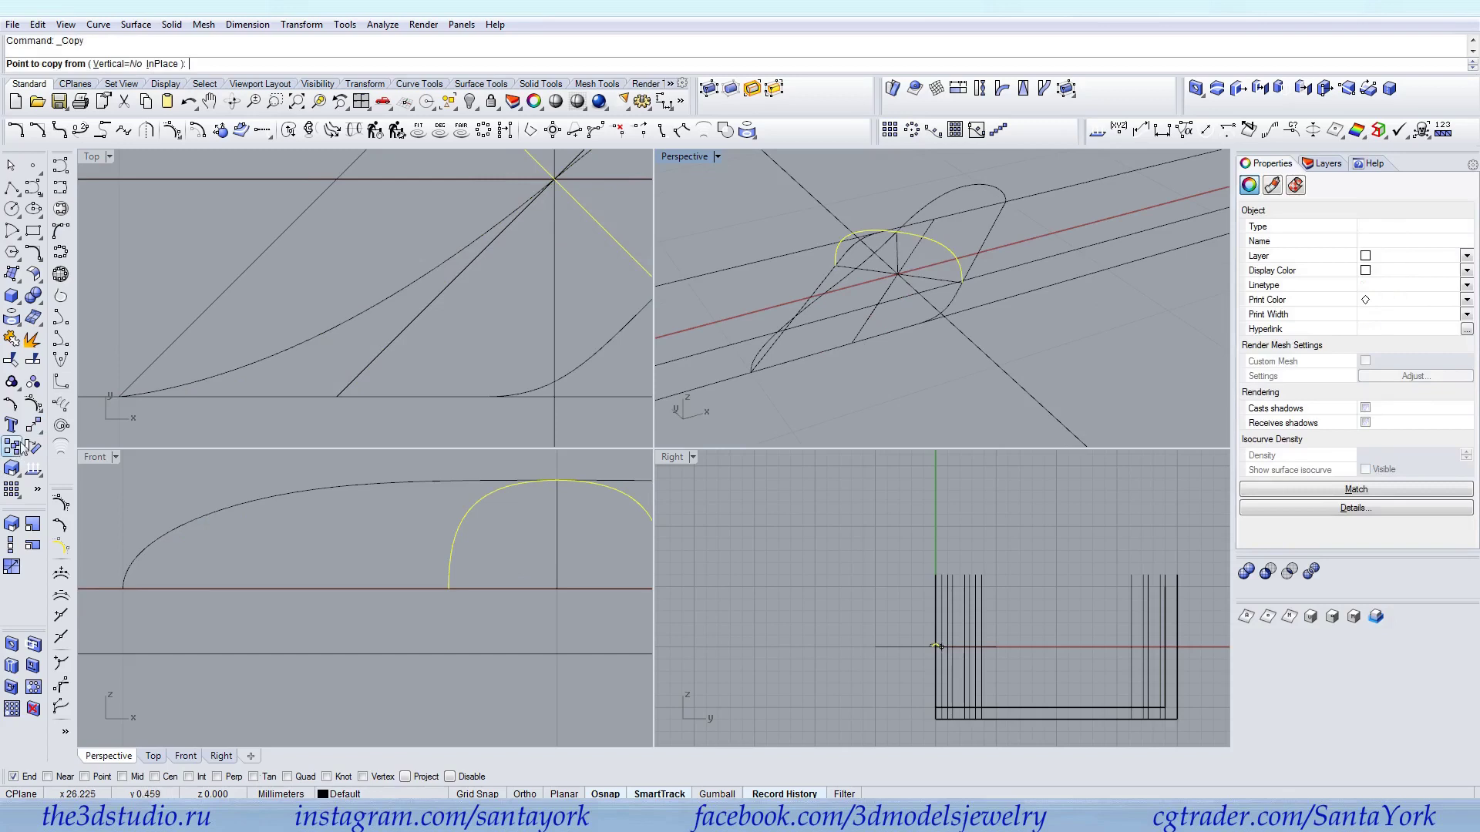
{"action": "left_click", "coordinate": [836, 265]}
{"action": "left_click", "coordinate": [58, 778]}
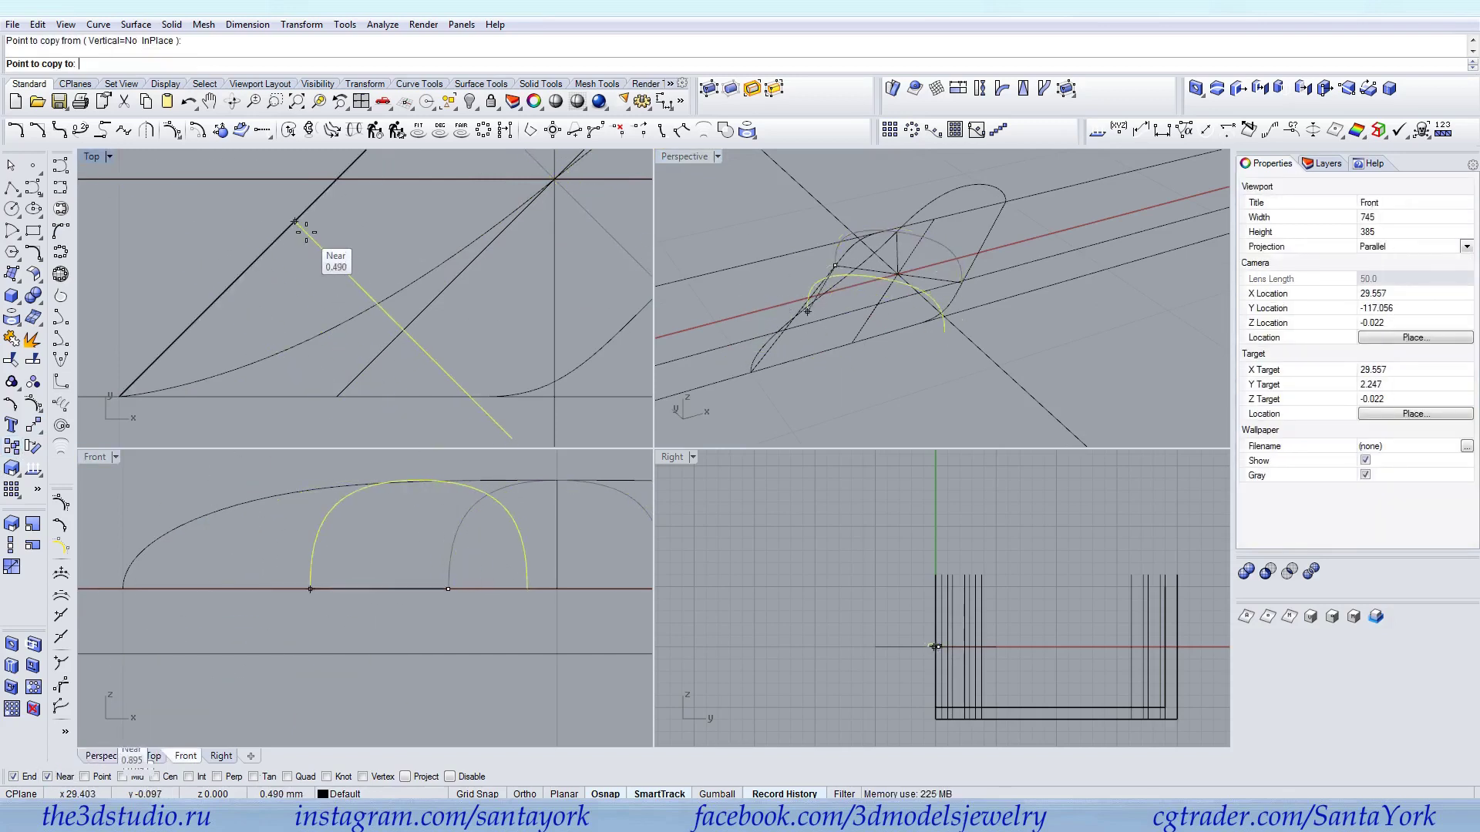
{"action": "left_click", "coordinate": [300, 221]}
{"action": "key", "text": "Return"}
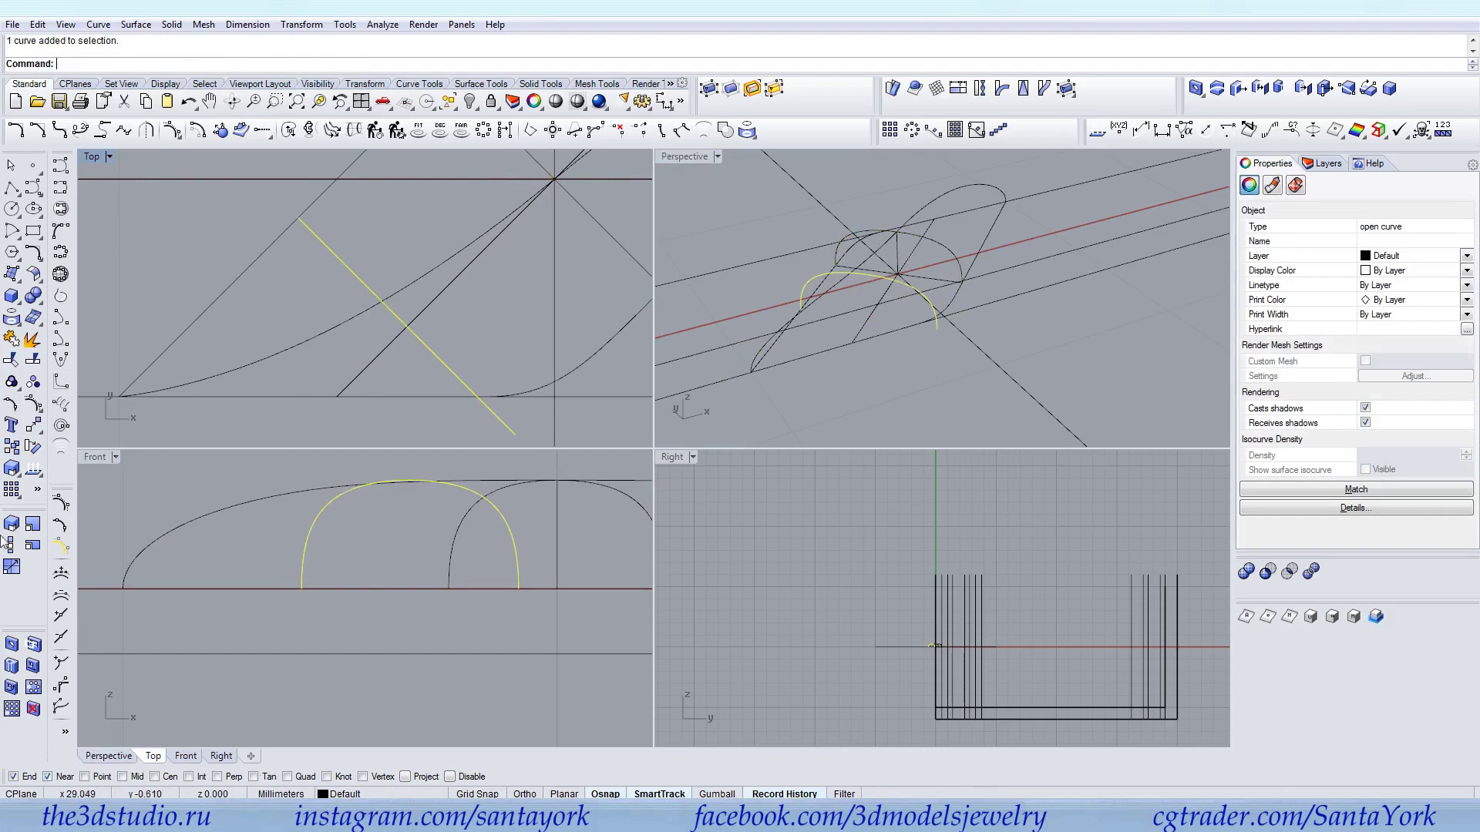
Scale the copied arch in one direction from its base end so its other end meets the segment's opposite edge
{"action": "left_click", "coordinate": [11, 547]}
{"action": "left_click", "coordinate": [799, 307]}
{"action": "left_click", "coordinate": [936, 328]}
{"action": "scroll", "coordinate": [869, 318], "scroll_direction": "up", "scroll_amount": 10}
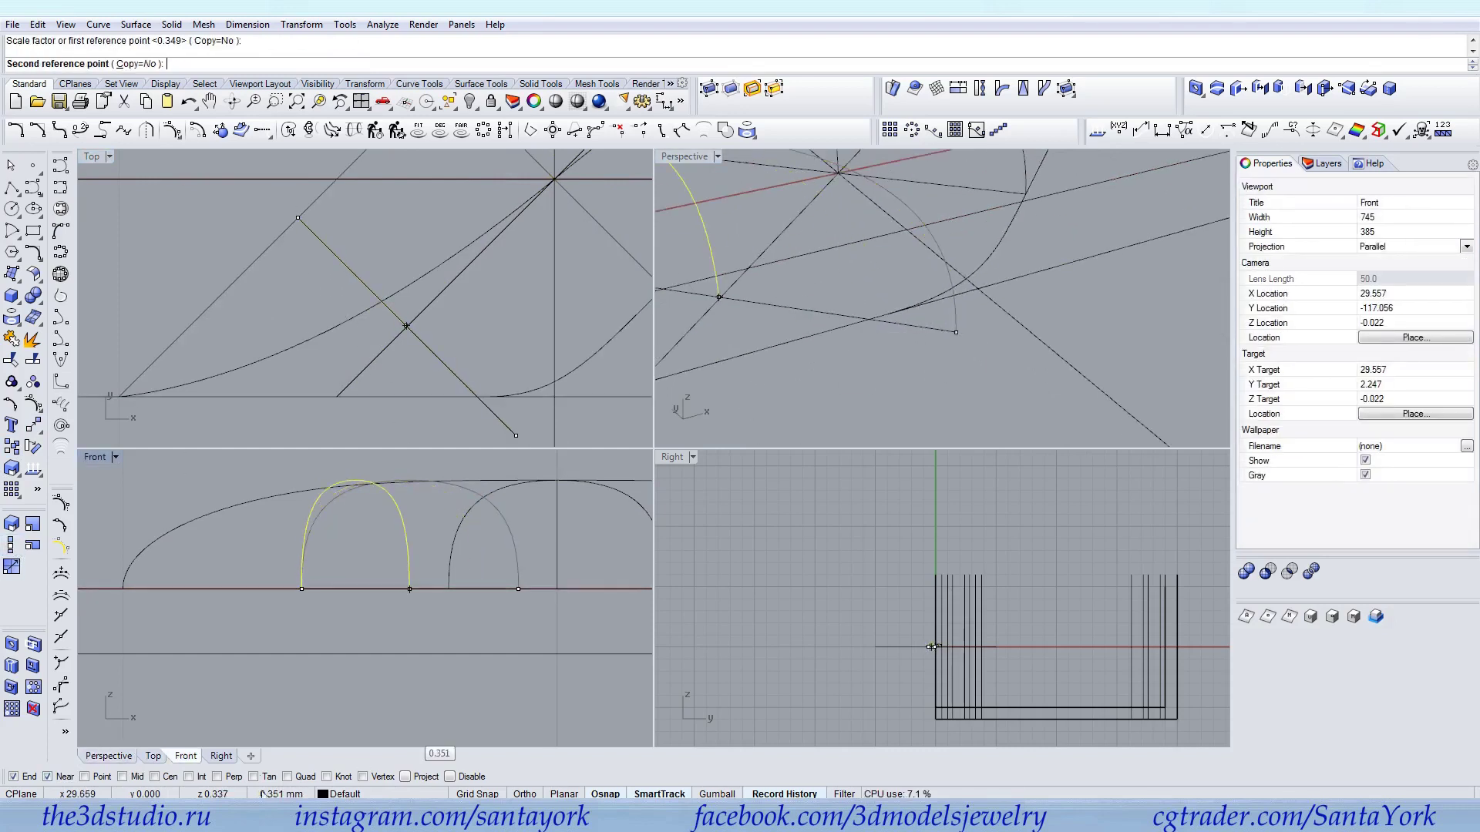
{"action": "left_click", "coordinate": [476, 396]}
Rotate a copy of the narrowed arch about the segment's centre onto the opposite half in the Top view
{"action": "right_click_drag", "start_coordinate": [837, 269], "coordinate": [956, 289]}
{"action": "left_click", "coordinate": [33, 447]}
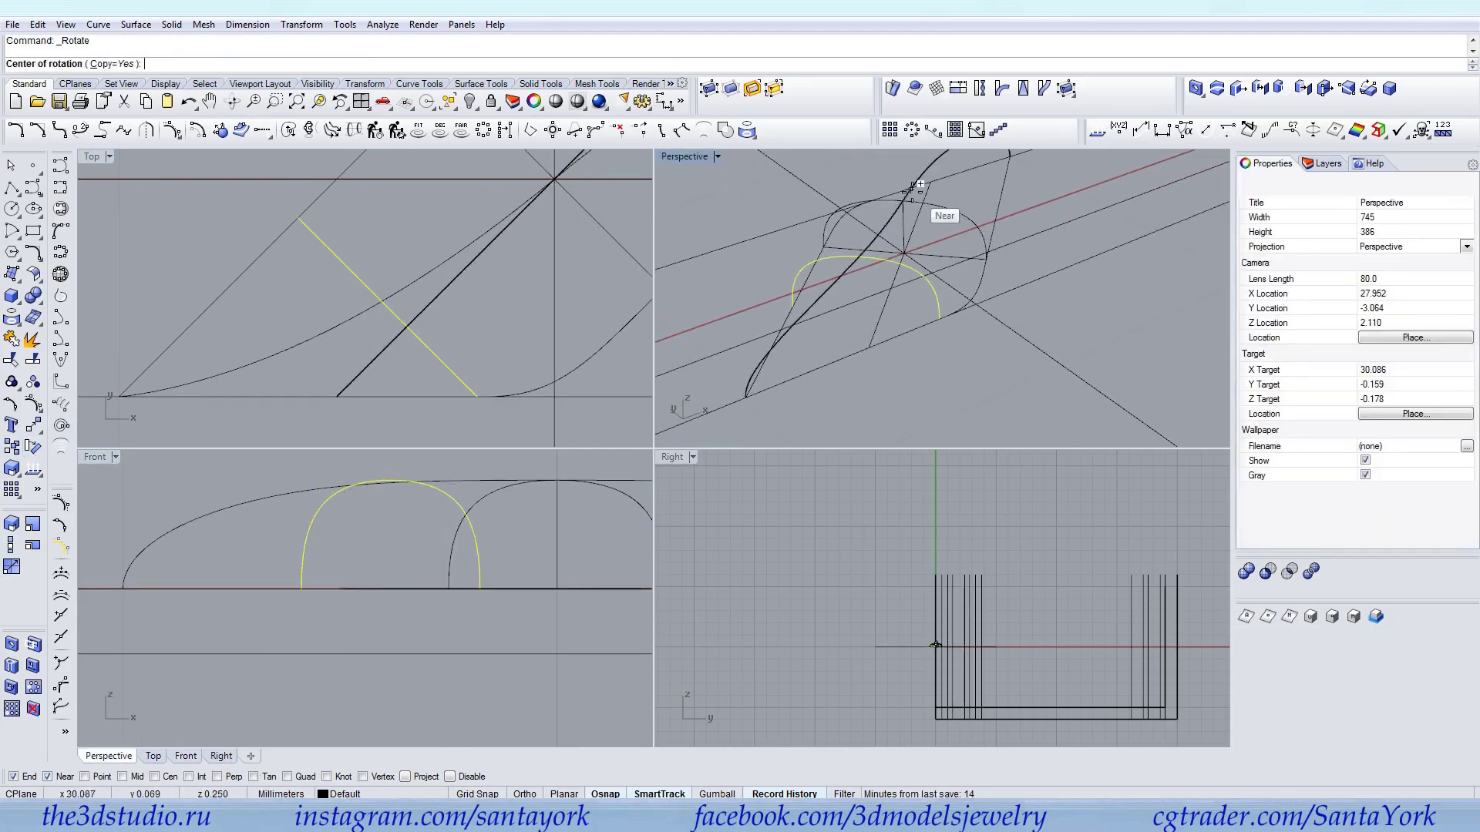
{"action": "left_click", "coordinate": [554, 179]}
{"action": "key", "text": "Escape"}
Select the segment's outline, lengthwise crest and arch curves and preview a surface from the curve network
{"action": "left_click", "coordinate": [982, 284]}
{"action": "left_click", "coordinate": [817, 256], "text": "shift"}
{"action": "left_click", "coordinate": [817, 259], "text": "shift"}
{"action": "left_click", "coordinate": [862, 200], "text": "shift"}
{"action": "left_click", "coordinate": [876, 185], "text": "shift"}
{"action": "scroll", "coordinate": [936, 257], "scroll_direction": "down", "scroll_amount": 7}
{"action": "right_click_drag", "start_coordinate": [935, 258], "coordinate": [869, 340]}
{"action": "scroll", "coordinate": [972, 198], "scroll_direction": "up", "scroll_amount": 3}
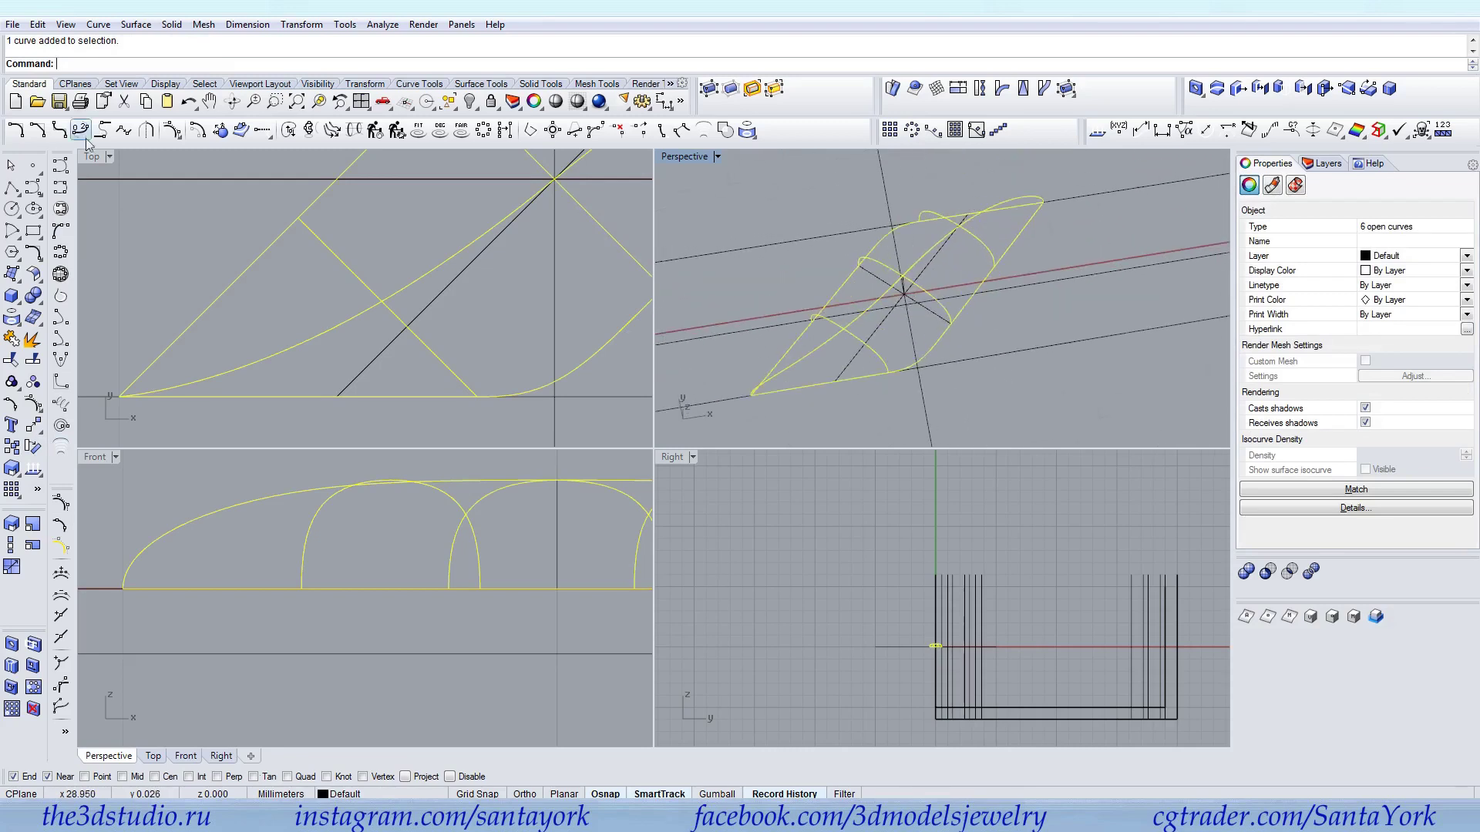
{"action": "left_click", "coordinate": [135, 24]}
{"action": "left_click", "coordinate": [176, 150]}
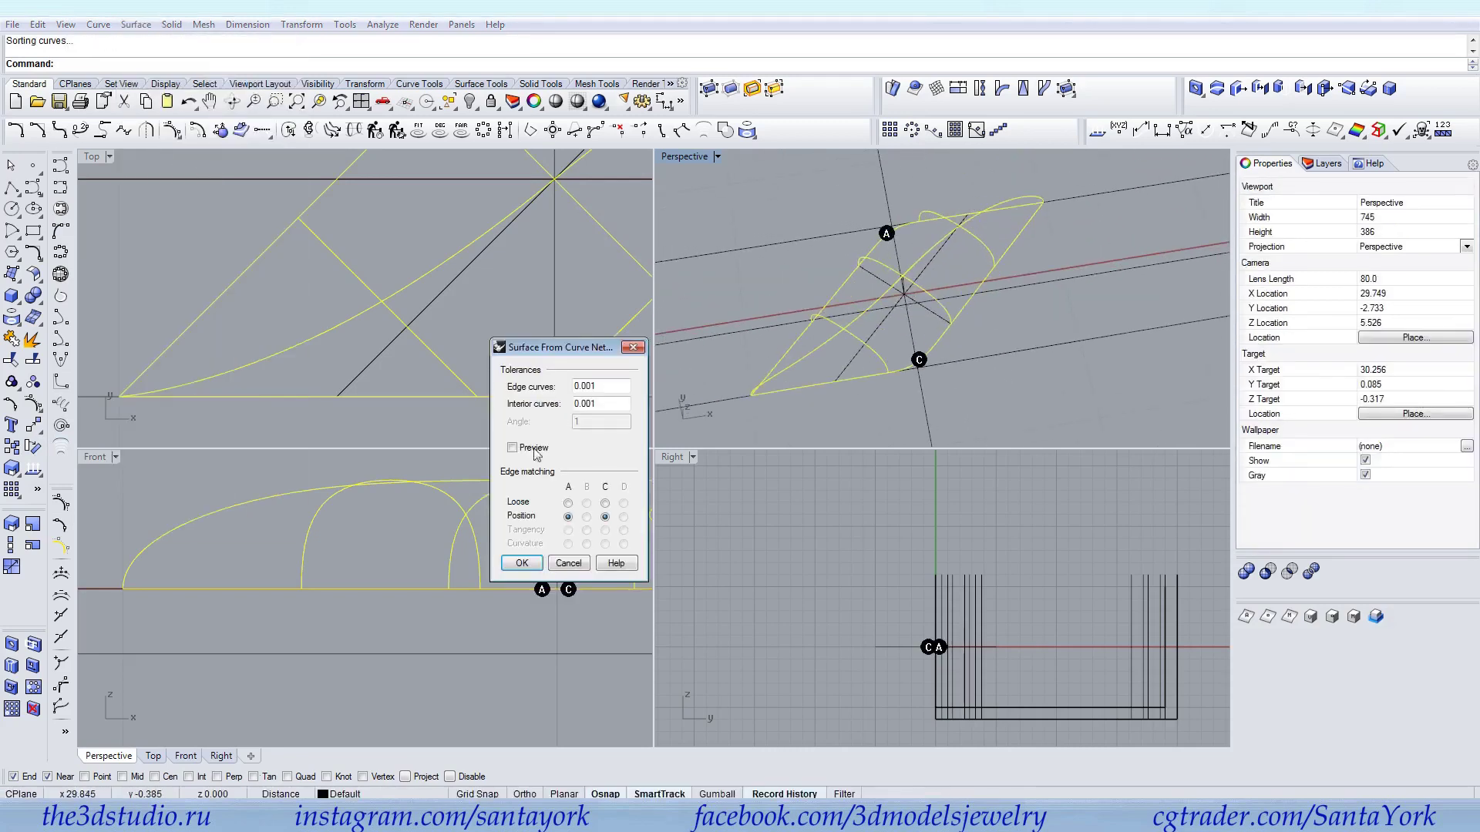
{"action": "left_click", "coordinate": [520, 449]}
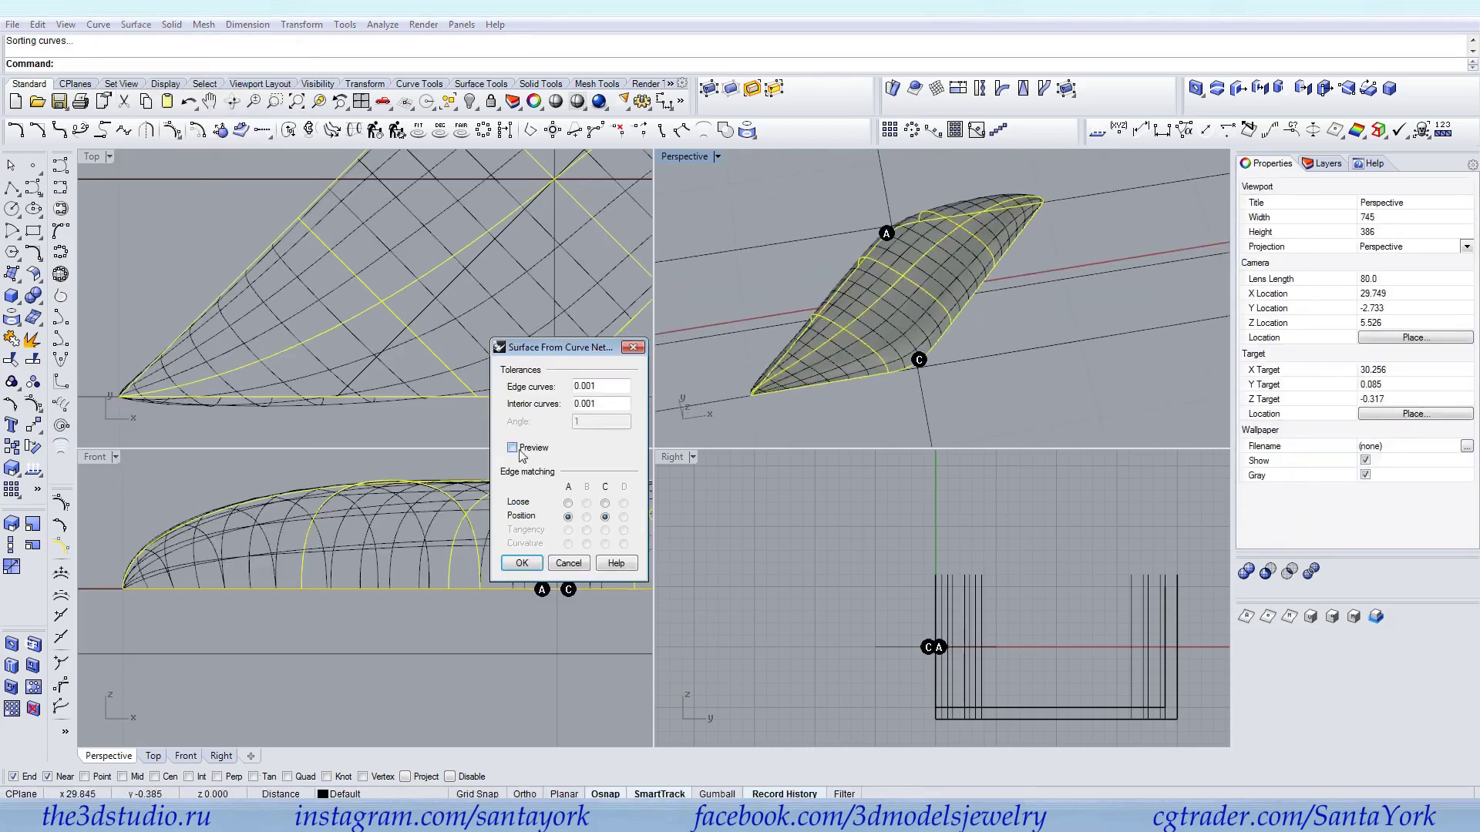
Set the edge curves tolerance to 0.001 and the interior curves tolerance to 0.01, and create the network surface
{"action": "left_click", "coordinate": [594, 386]}
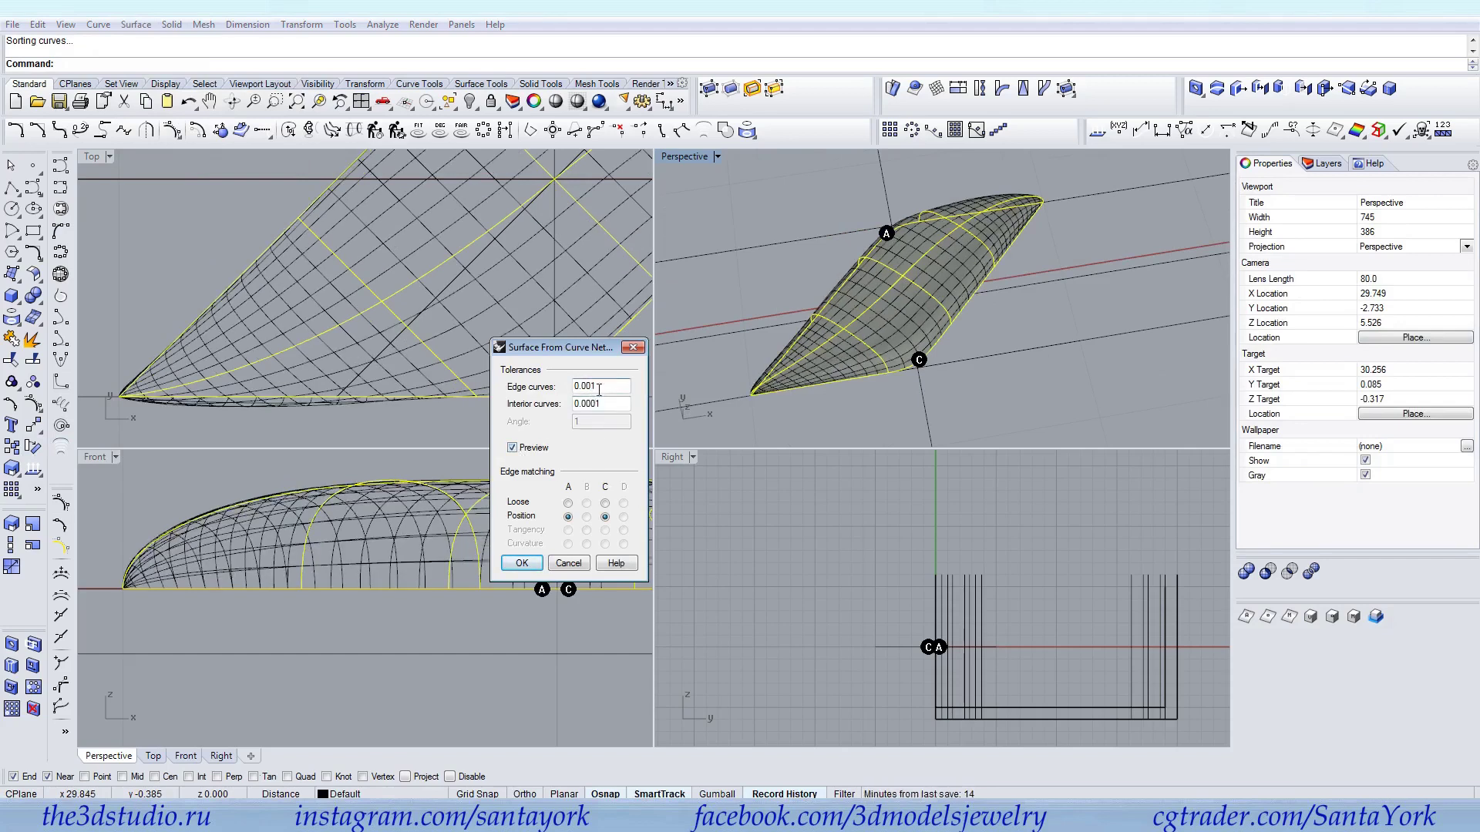
{"action": "left_click", "coordinate": [596, 404]}
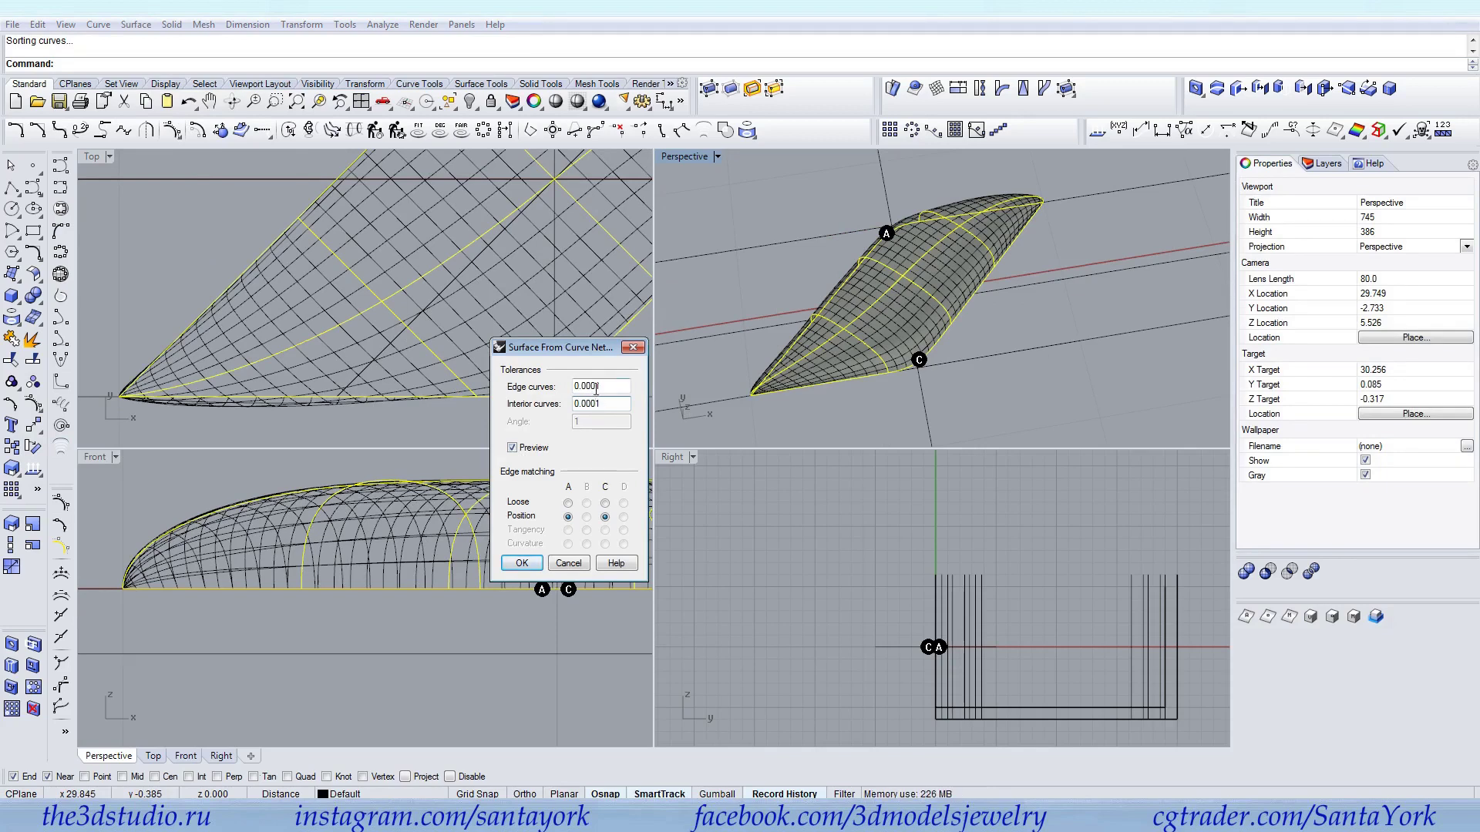
{"action": "key", "text": "Delete"}
{"action": "left_click_drag", "start_coordinate": [592, 404], "coordinate": [598, 405]}
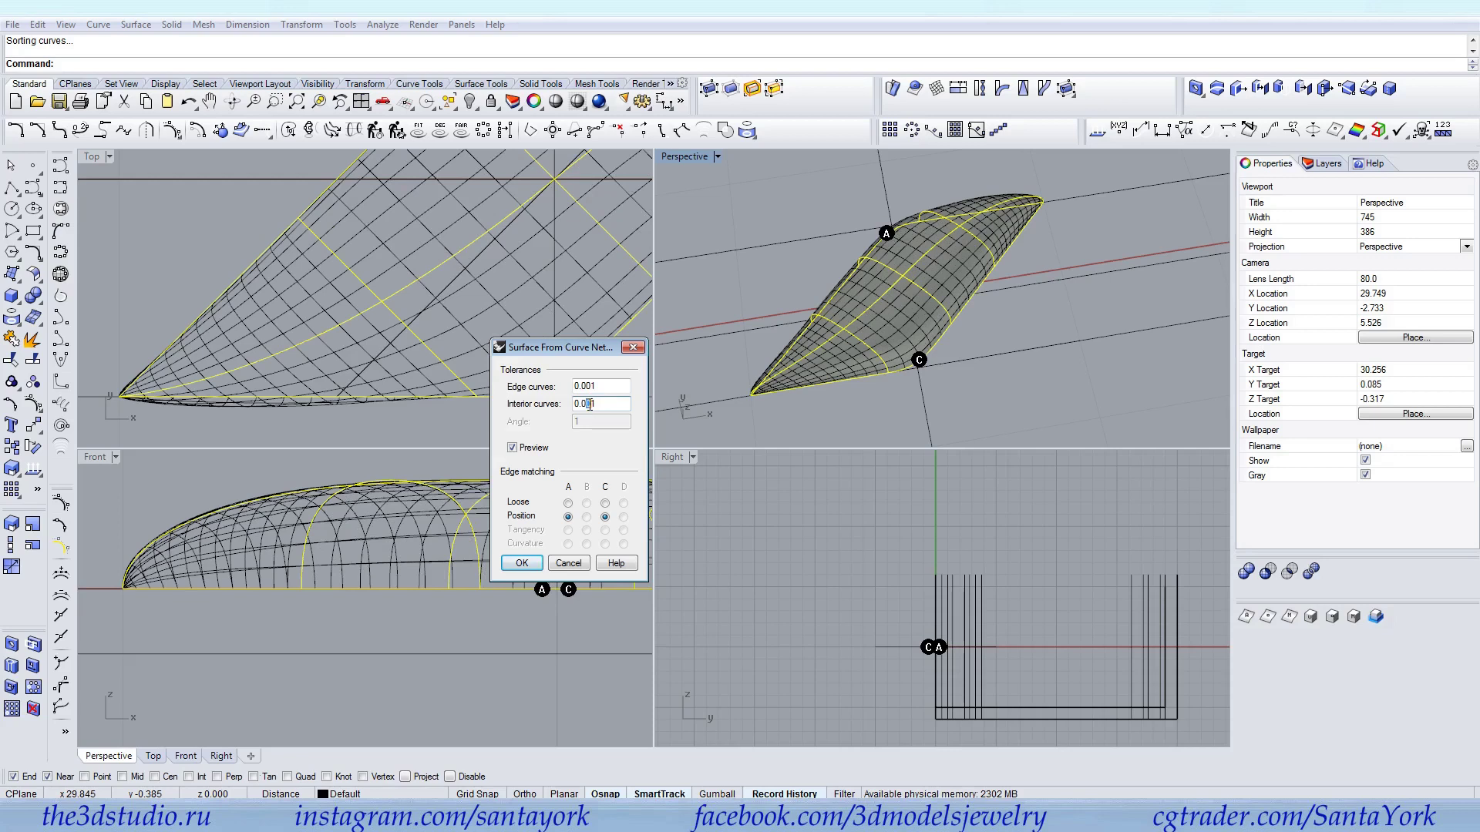
{"action": "key", "text": "Delete"}
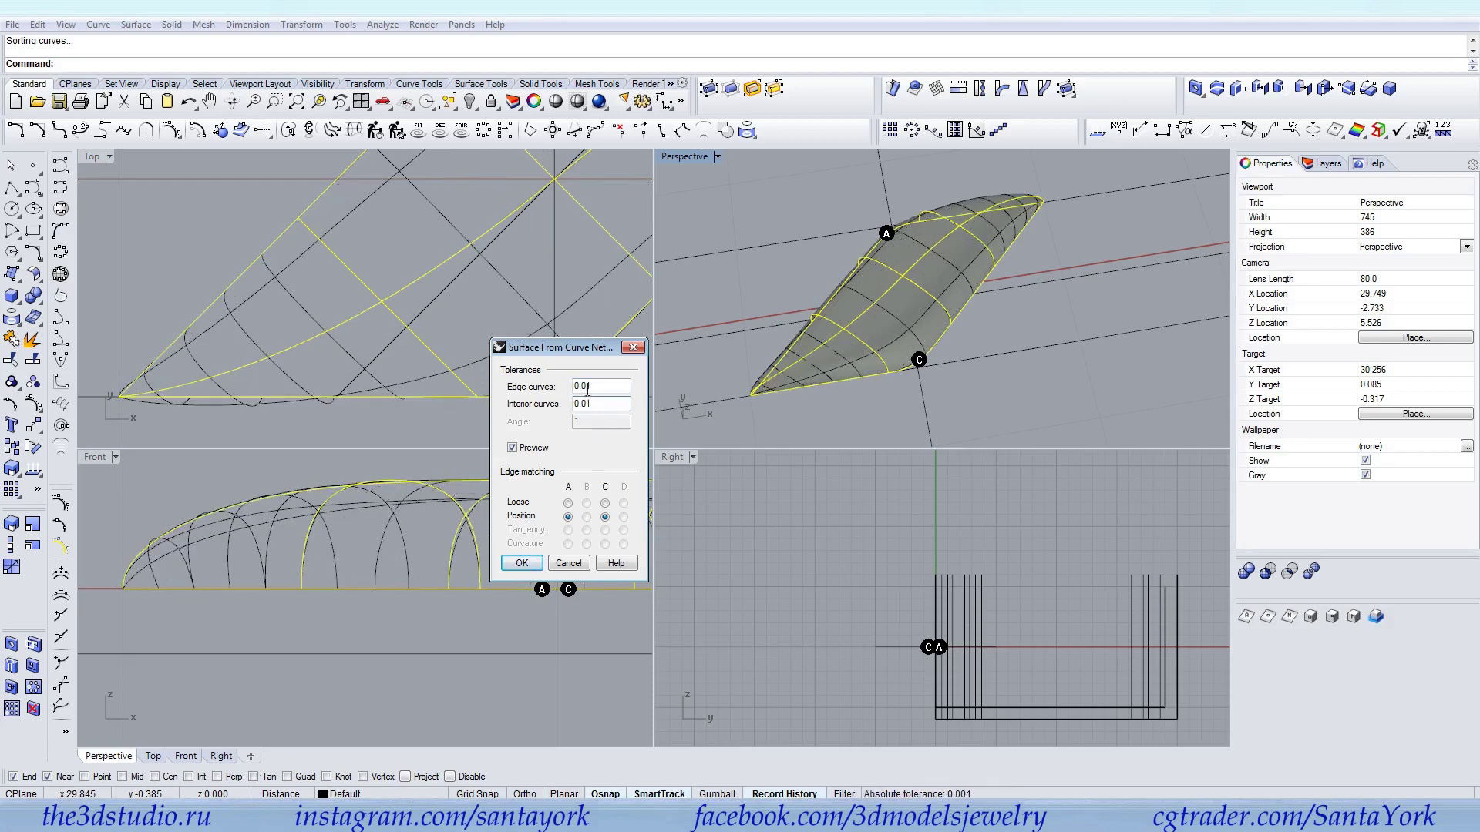
{"action": "left_click", "coordinate": [595, 409]}
{"action": "right_click_drag", "start_coordinate": [934, 394], "coordinate": [1061, 263]}
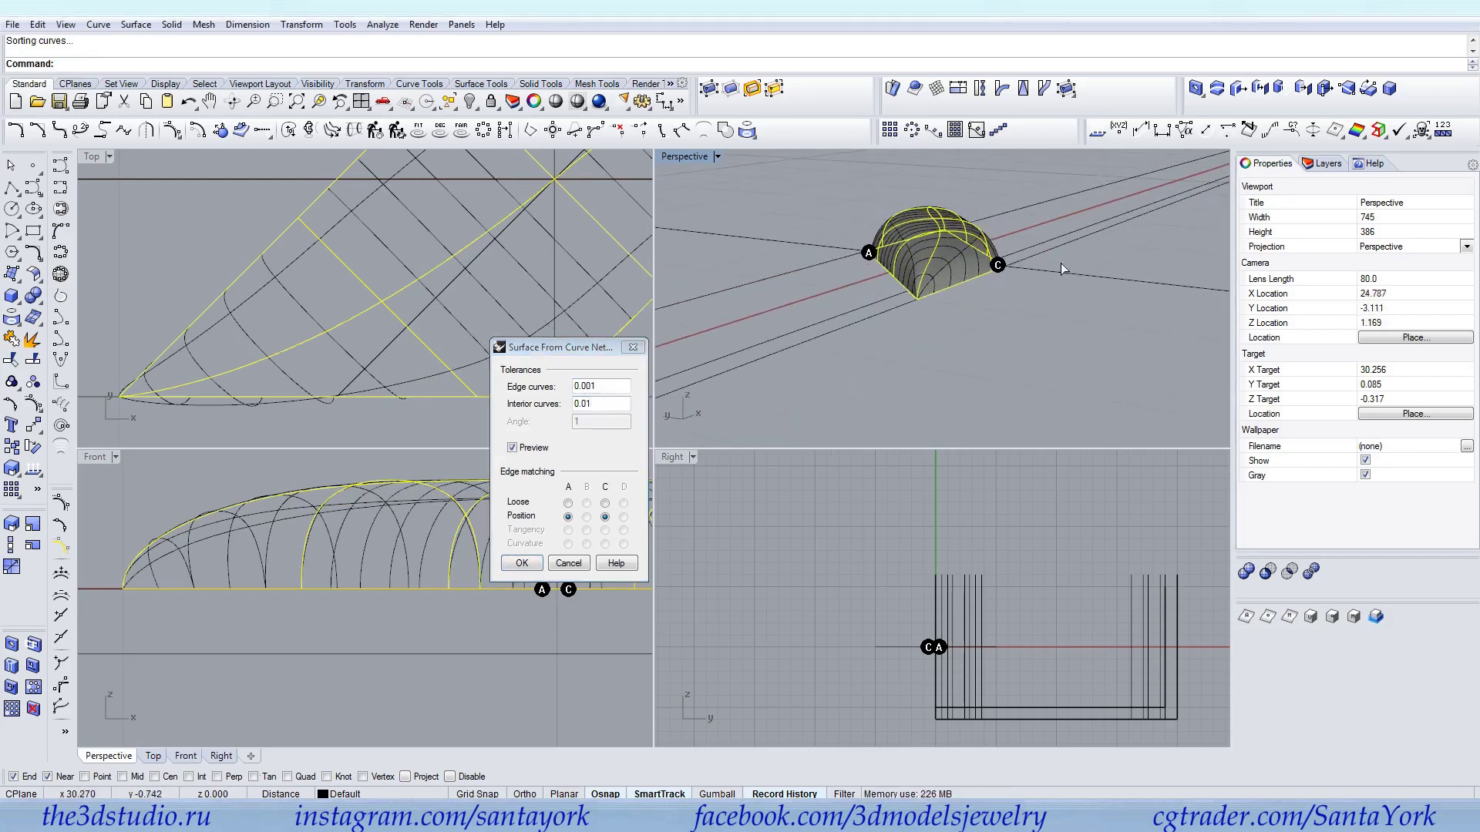
{"action": "left_click", "coordinate": [521, 562]}
Show the lengthwise crest curve's control points and move the point near each tip 0.05 mm inward in the Top view
{"action": "left_click", "coordinate": [312, 335]}
{"action": "left_click", "coordinate": [284, 342]}
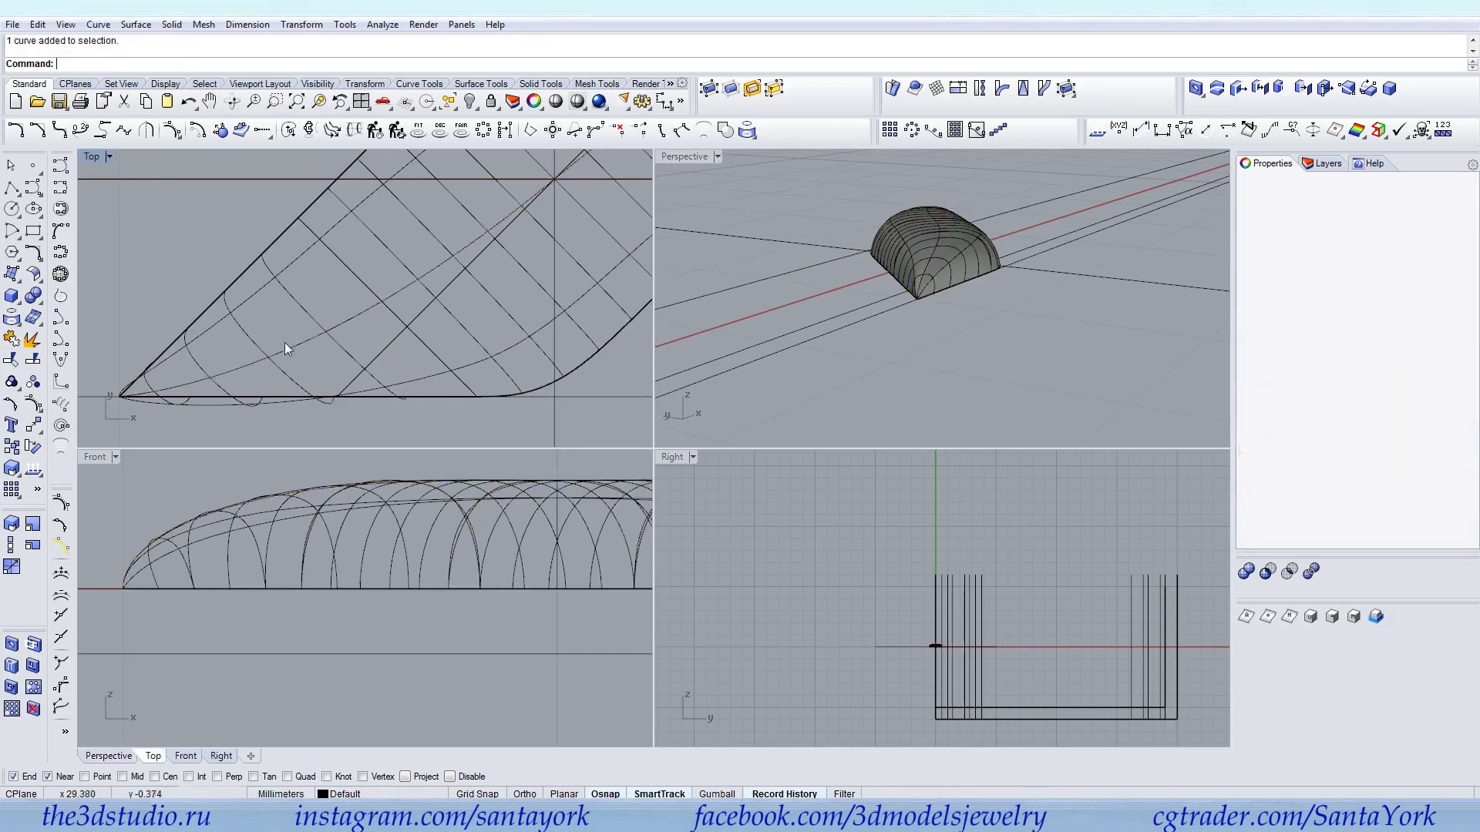
{"action": "key", "text": "F10"}
{"action": "left_click", "coordinate": [247, 389]}
{"action": "scroll", "coordinate": [247, 389], "scroll_direction": "up", "scroll_amount": 4}
{"action": "left_click_drag", "start_coordinate": [247, 385], "coordinate": [254, 351]}
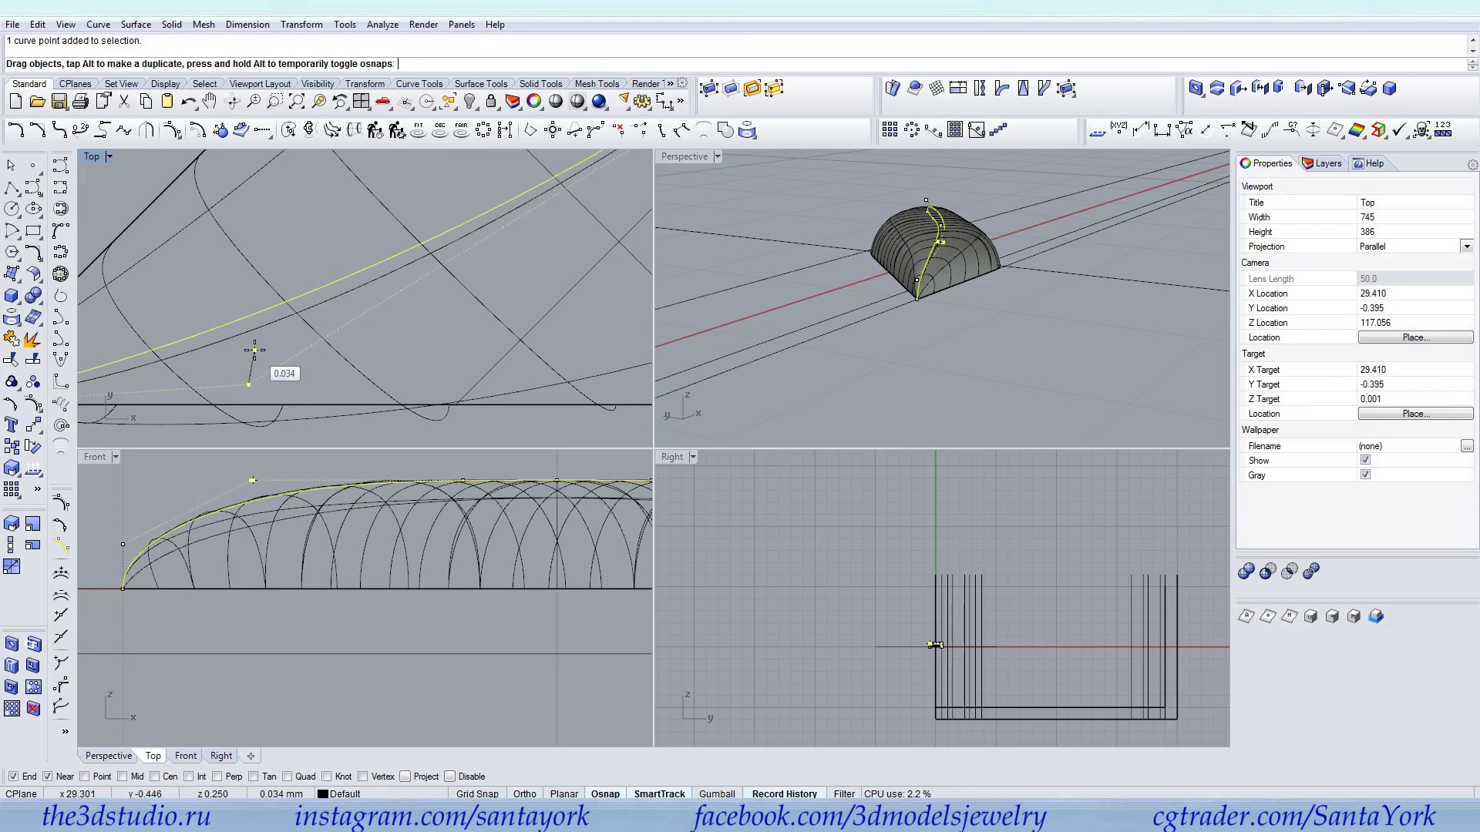
{"action": "key", "text": "Return"}
{"action": "type", "text": "0.05"}
{"action": "key", "text": "Return"}
{"action": "left_click_drag", "start_coordinate": [254, 350], "coordinate": [249, 351]}
{"action": "scroll", "coordinate": [231, 400], "scroll_direction": "down", "scroll_amount": 7}
{"action": "mouse_move", "coordinate": [562, 175]}
{"action": "left_mouse_down"}
{"action": "mouse_move", "coordinate": [562, 202]}
{"action": "mouse_move", "coordinate": [562, 186]}
{"action": "left_mouse_up"}
{"action": "left_click", "coordinate": [471, 323]}
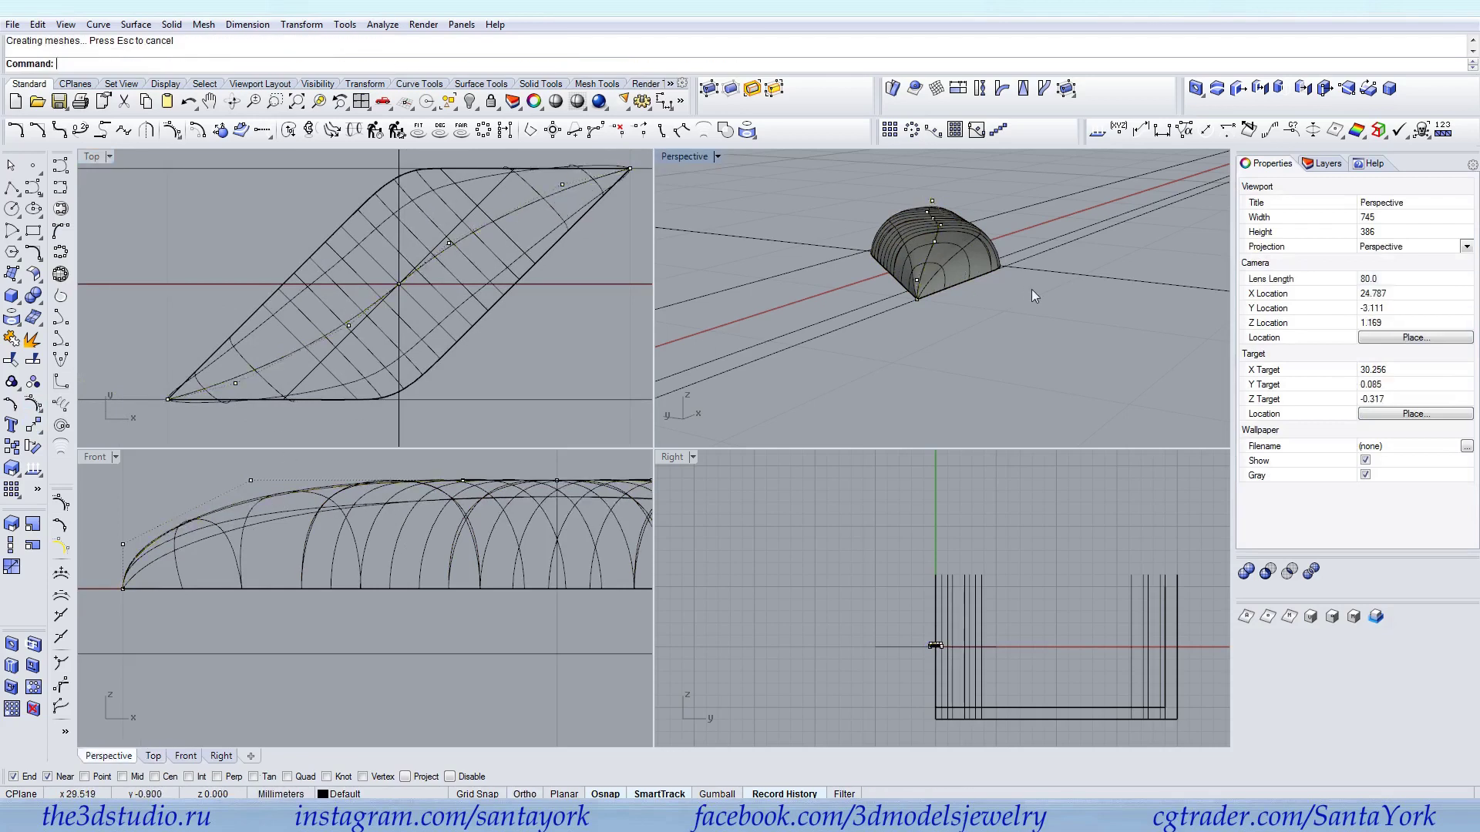
Extrude the segment's base outline straight down as open walls with Solid set to No
{"action": "right_click_drag", "start_coordinate": [1025, 289], "coordinate": [867, 370]}
{"action": "scroll", "coordinate": [847, 332], "scroll_direction": "up", "scroll_amount": 5}
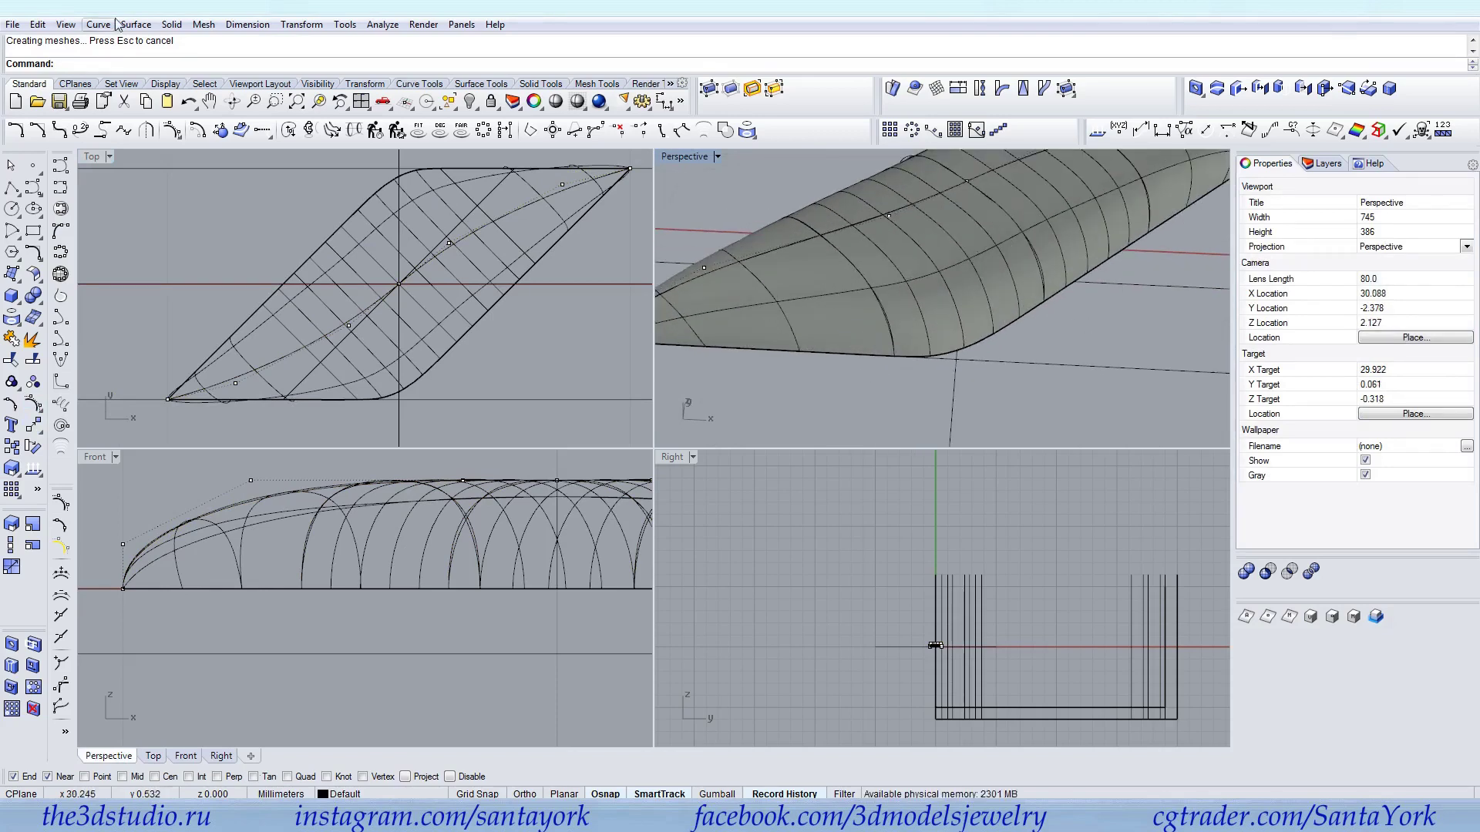
{"action": "left_click", "coordinate": [170, 25]}
{"action": "mouse_move", "coordinate": [262, 300]}
{"action": "left_click", "coordinate": [366, 299]}
{"action": "left_click", "coordinate": [956, 352]}
{"action": "right_click_drag", "start_coordinate": [956, 352], "coordinate": [926, 304]}
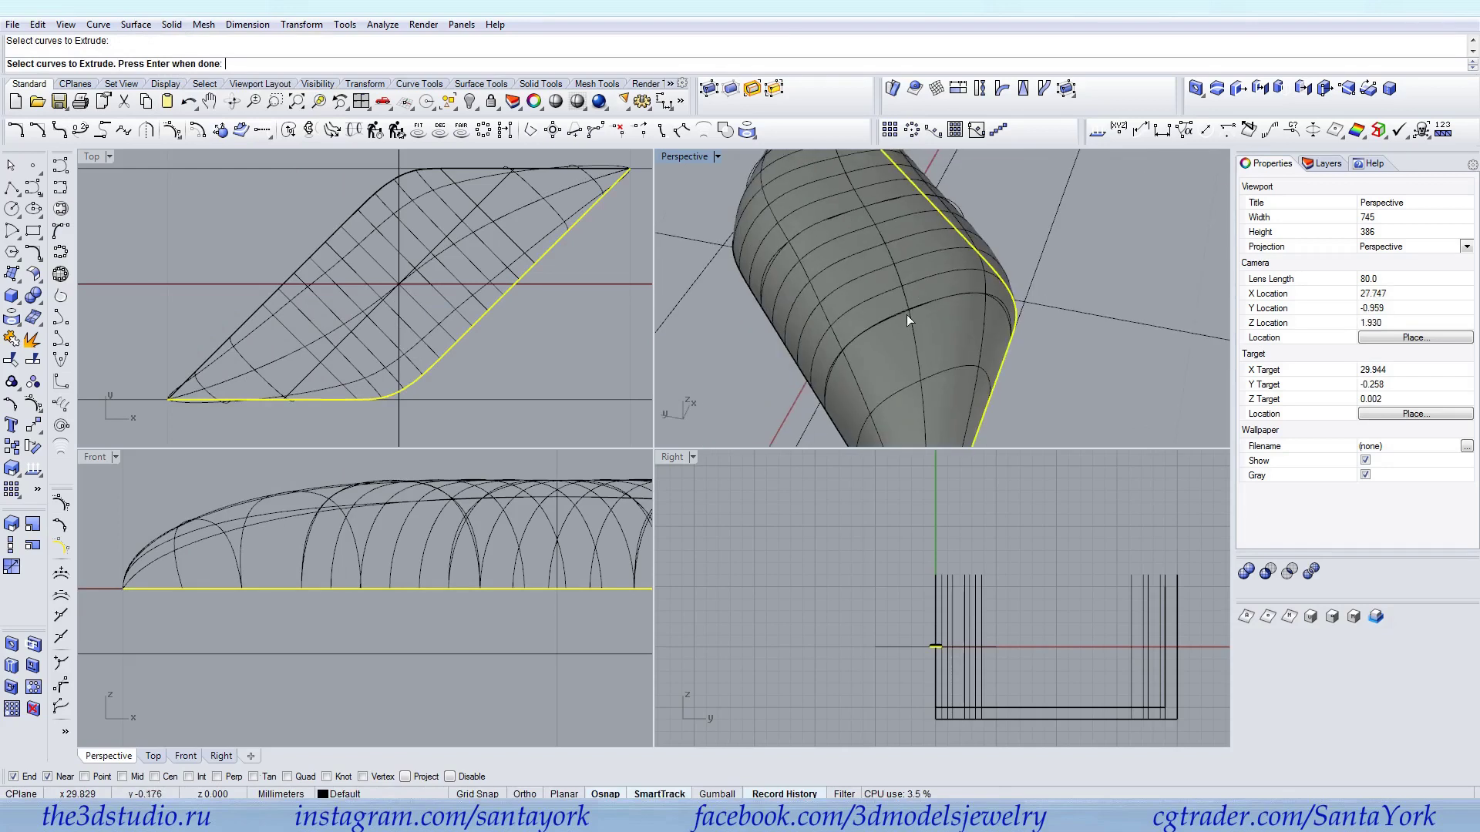
{"action": "key", "text": "Return"}
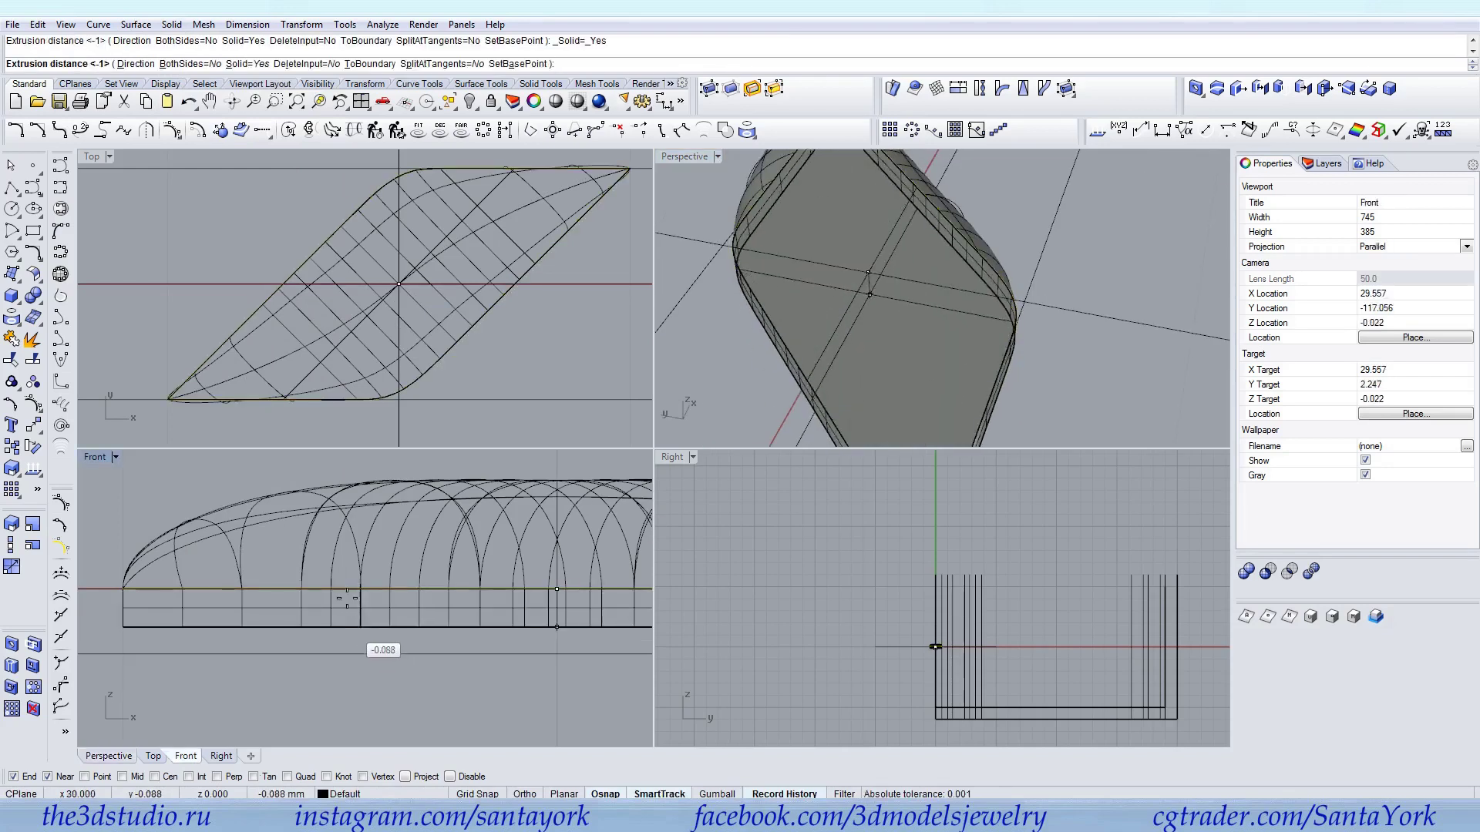
{"action": "left_click", "coordinate": [228, 64]}
{"action": "left_click", "coordinate": [230, 65]}
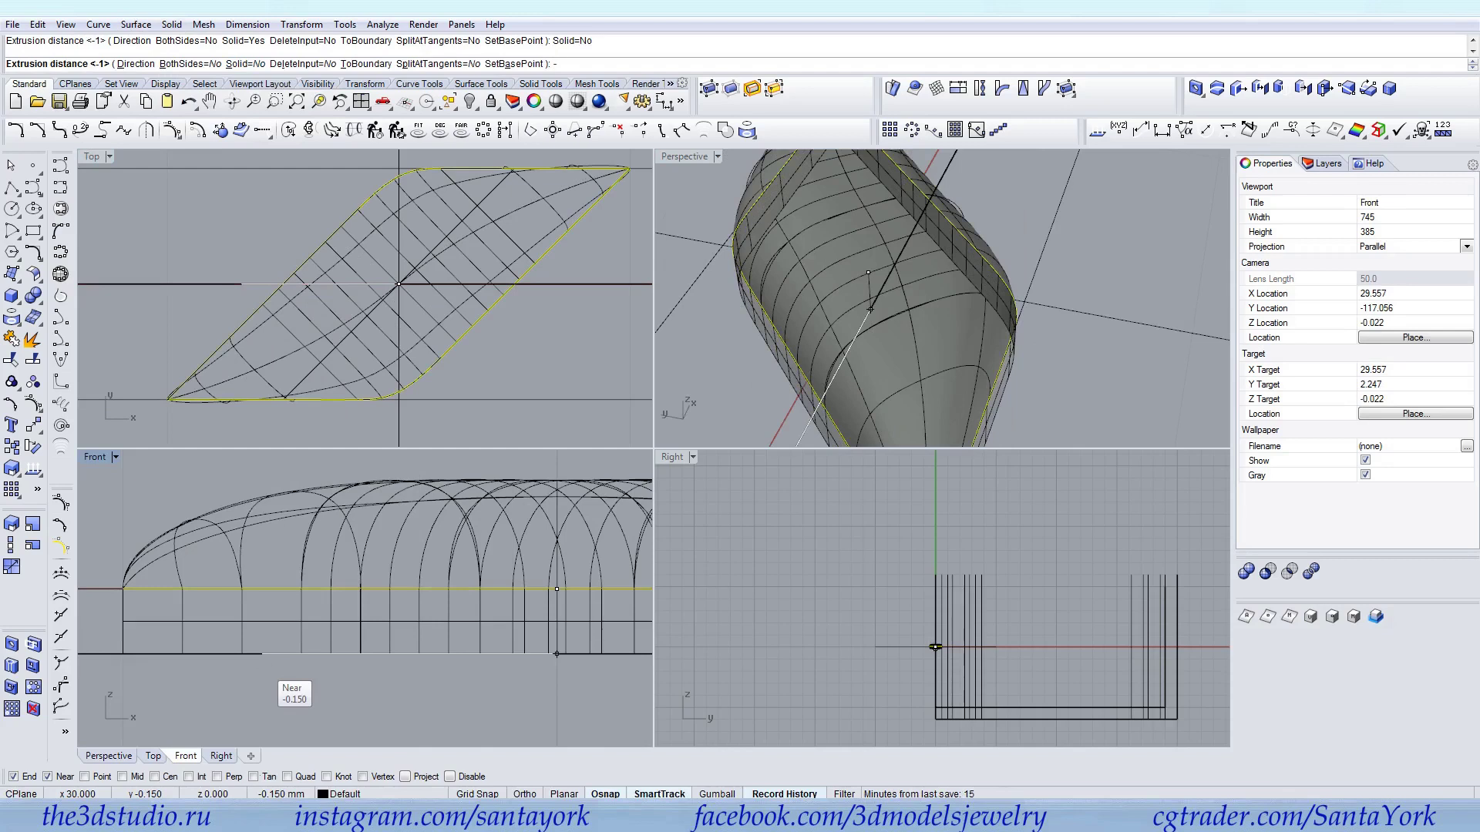
{"action": "key", "text": "Return"}
Join the domed surface to the extruded walls and cap the planar hole at the base
{"action": "left_click", "coordinate": [766, 309]}
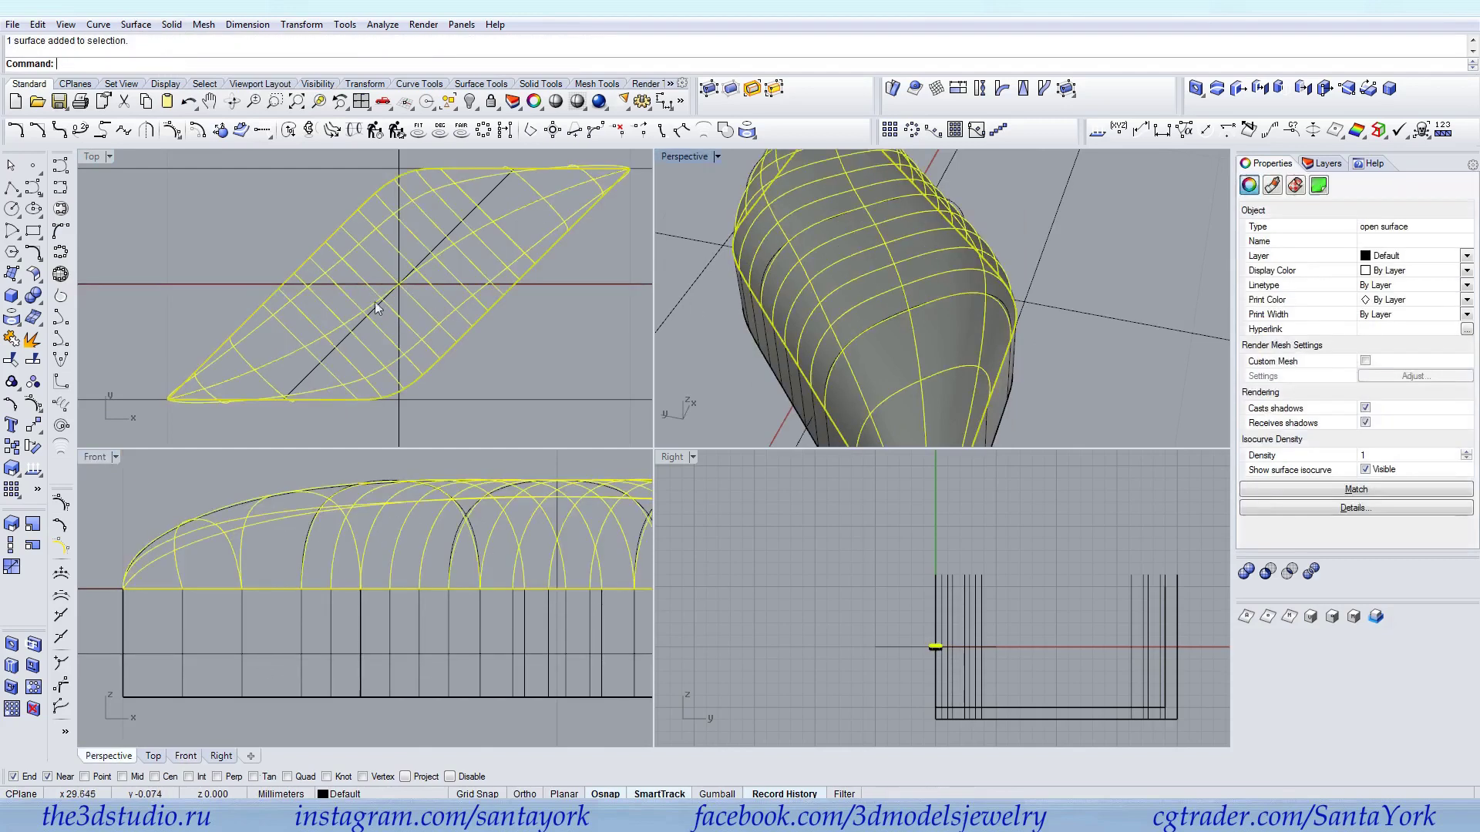
{"action": "left_click", "coordinate": [12, 338]}
{"action": "left_click", "coordinate": [796, 362]}
{"action": "key", "text": "Return"}
{"action": "left_click", "coordinate": [33, 300]}
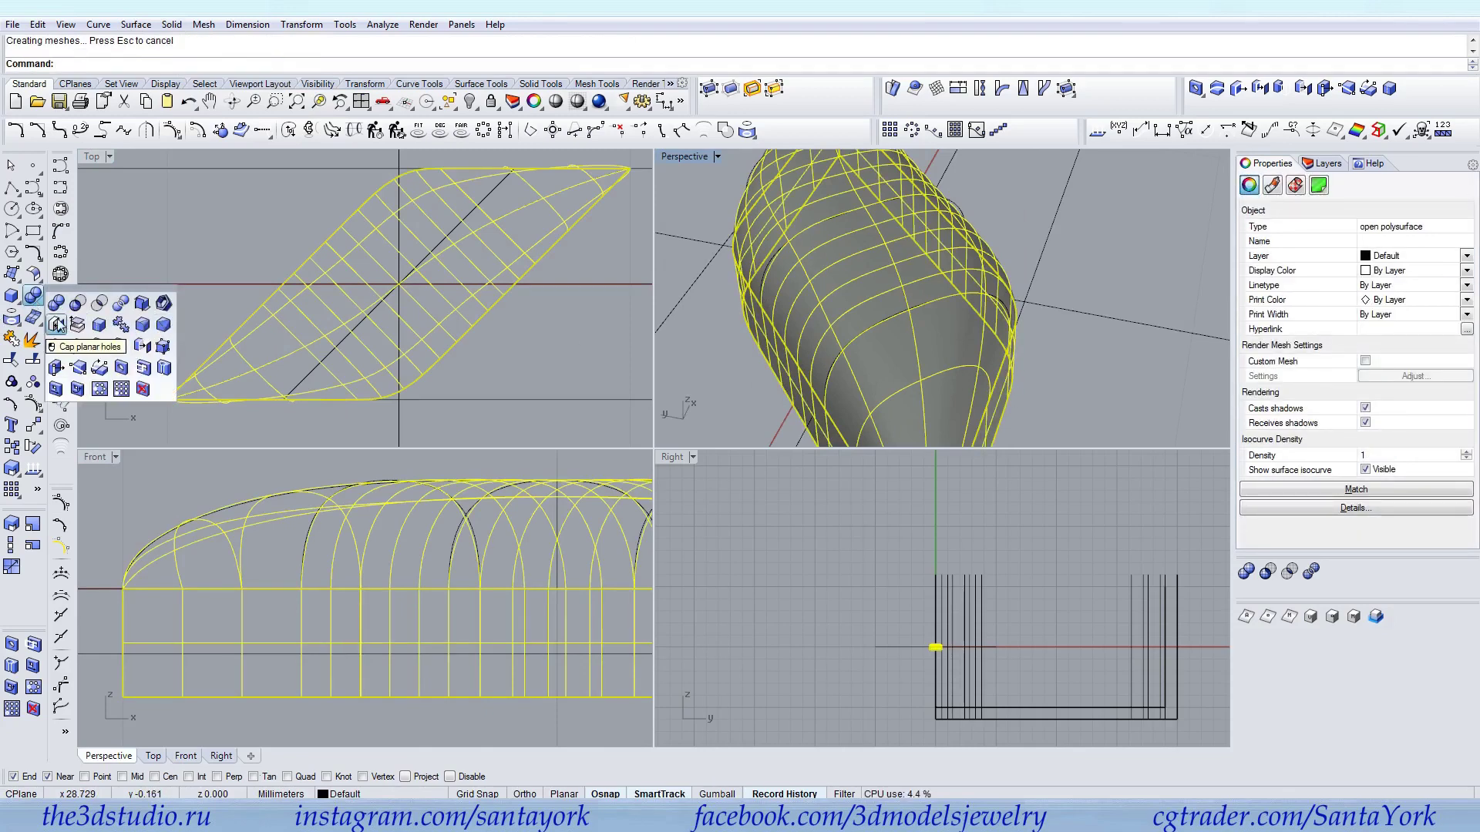
{"action": "left_click", "coordinate": [57, 324]}
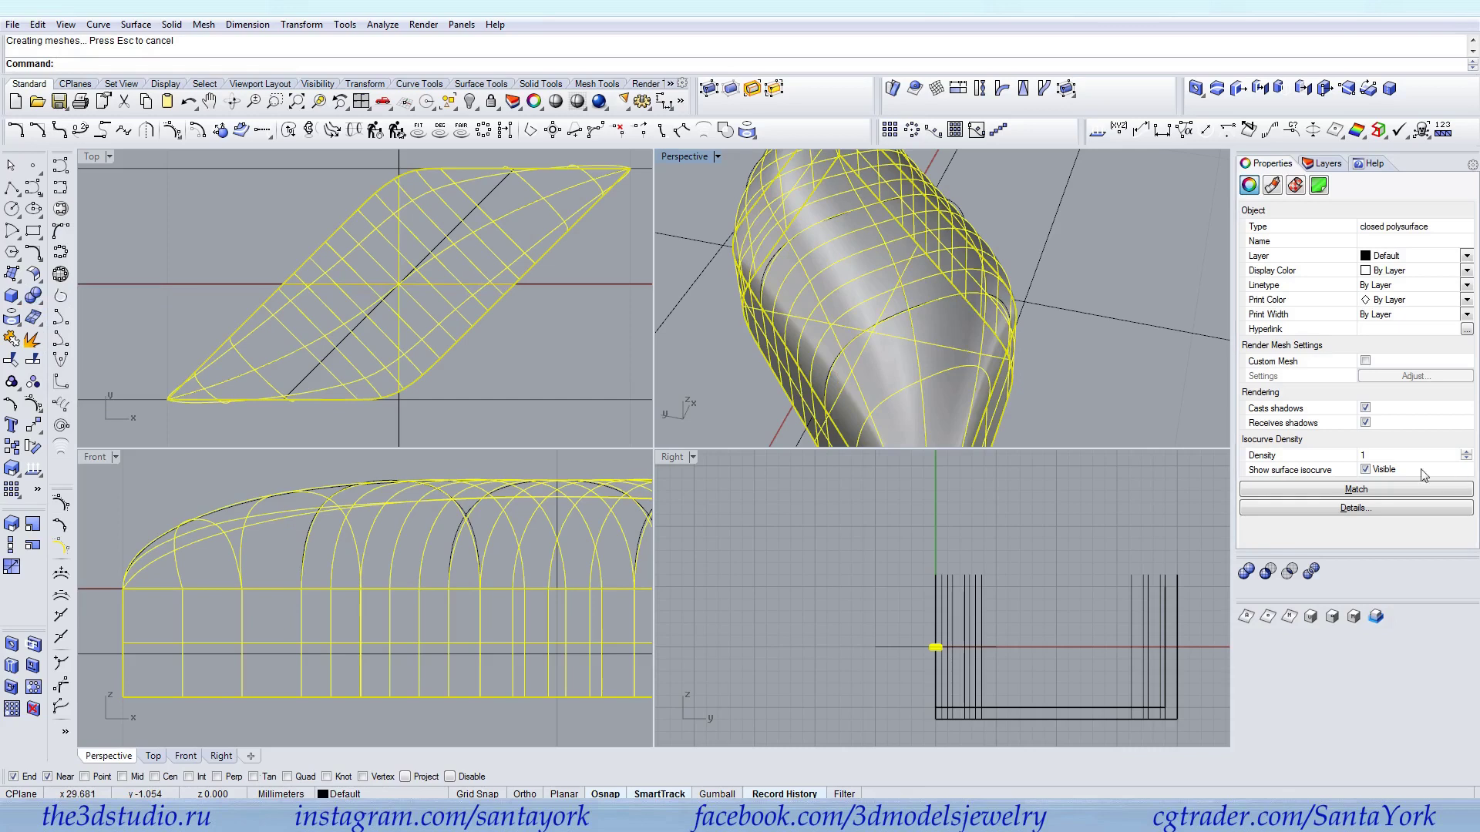
Hide the surface isocurves of the closed segment
{"action": "left_click", "coordinate": [1381, 468]}
{"action": "right_click_drag", "start_coordinate": [1032, 404], "coordinate": [839, 413]}
{"action": "scroll", "coordinate": [788, 323], "scroll_direction": "down", "scroll_amount": 7}
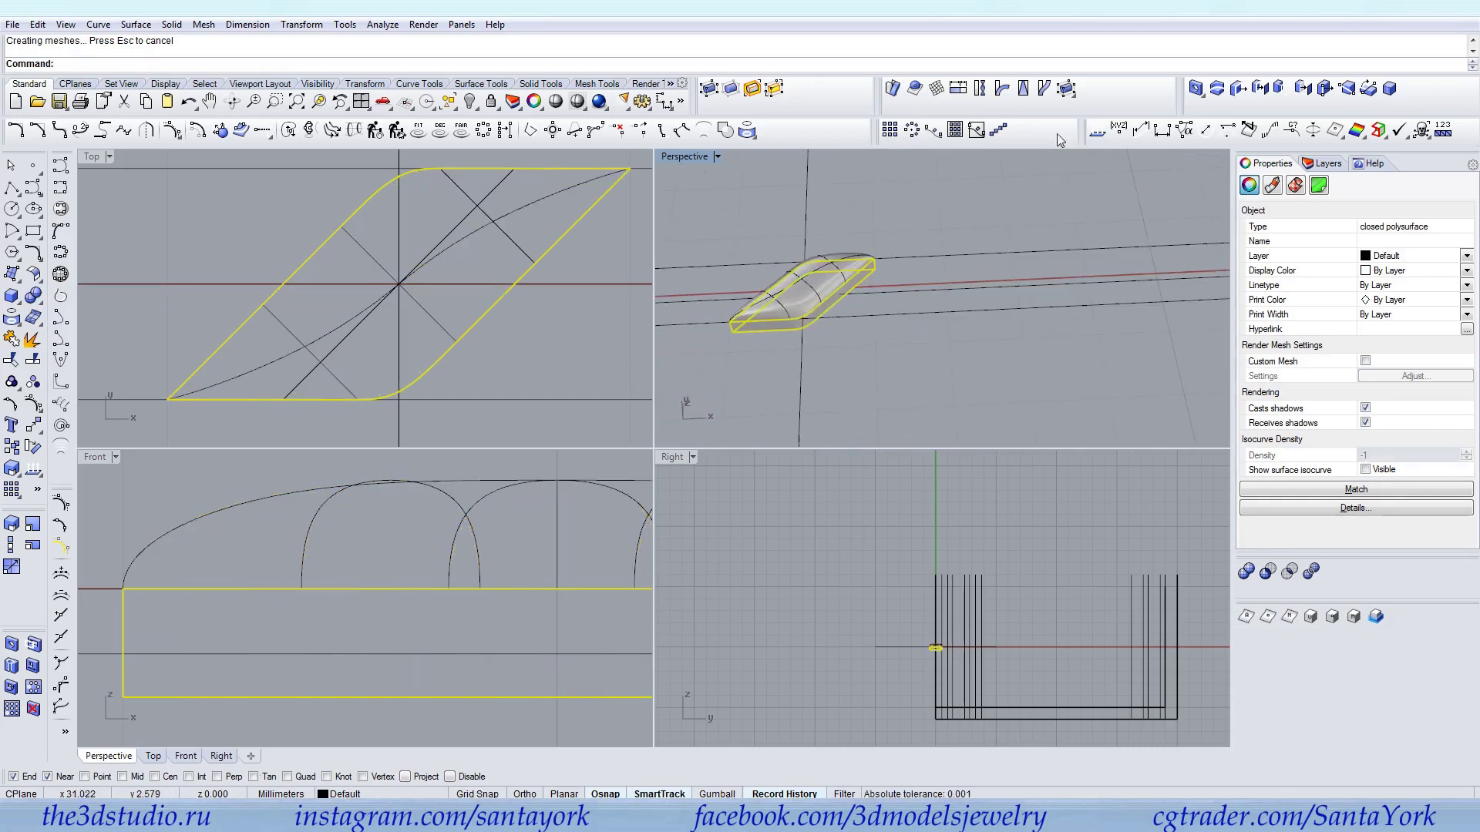
Flow the closed segment from the flat strip onto the tube's outer circumference and select the flowed copy
{"action": "left_click", "coordinate": [1200, 295]}
{"action": "scroll", "coordinate": [924, 291], "scroll_direction": "up", "scroll_amount": 5}
{"action": "left_click", "coordinate": [872, 290]}
{"action": "left_click", "coordinate": [716, 245]}
{"action": "right_click_drag", "start_coordinate": [721, 254], "coordinate": [898, 294]}
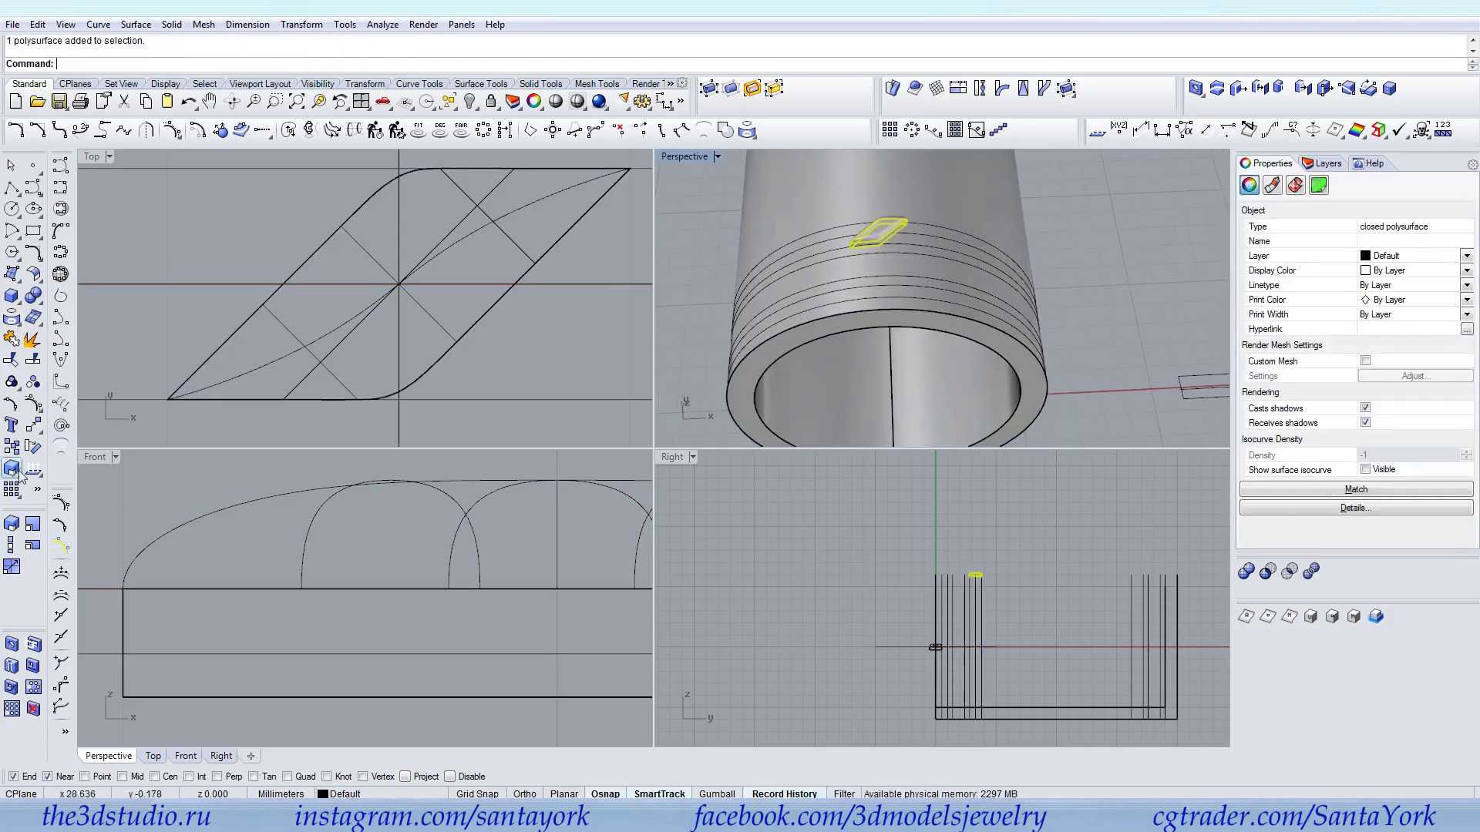
Try a polar array of the flowed segment about the origin in the Front view with 24 items and fill angle 3
{"action": "left_click", "coordinate": [913, 130]}
{"action": "scroll", "coordinate": [408, 601], "scroll_direction": "down", "scroll_amount": 5}
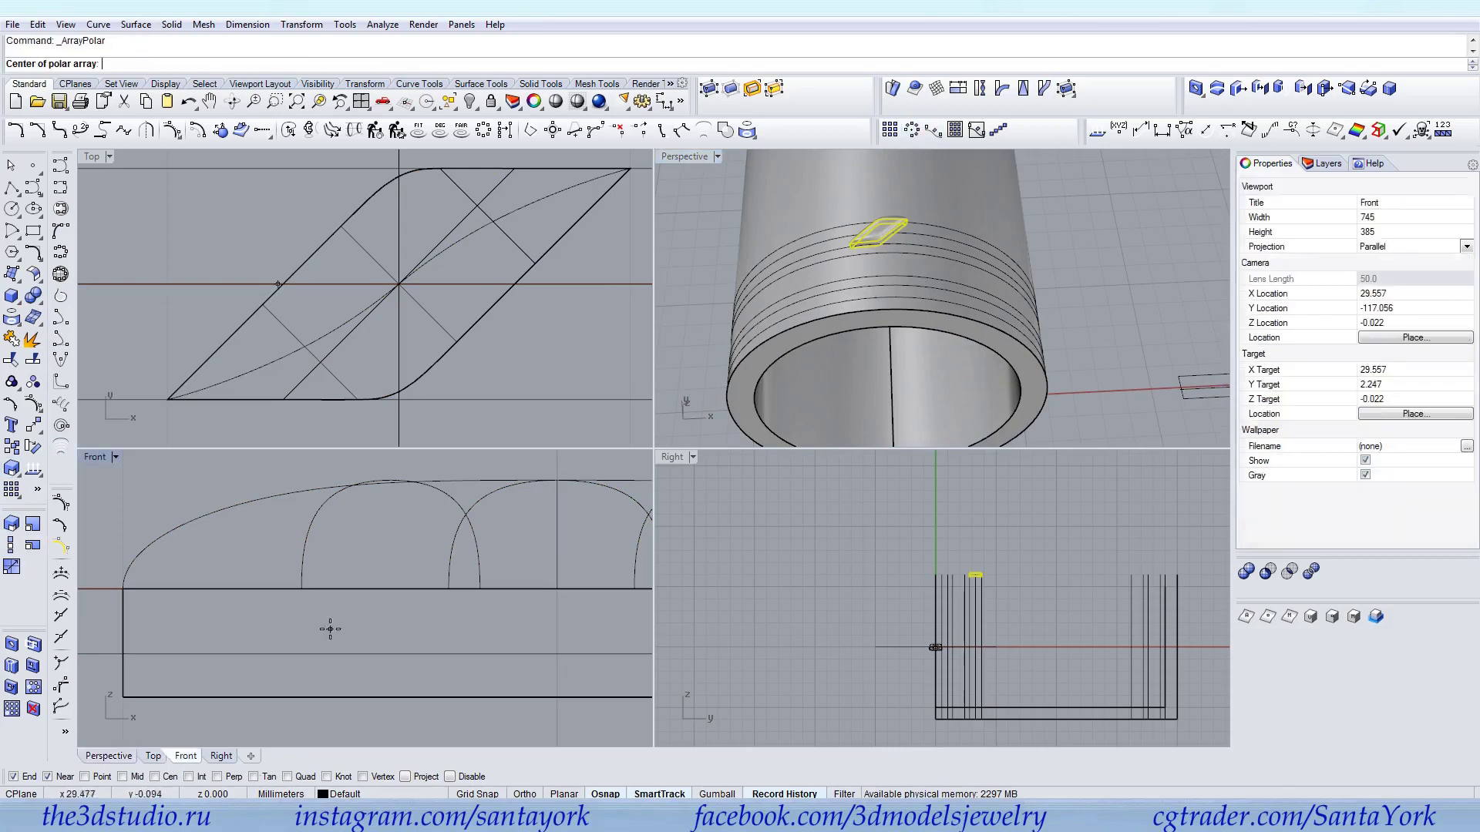
{"action": "scroll", "coordinate": [585, 540], "scroll_direction": "down", "scroll_amount": 12}
{"action": "scroll", "coordinate": [339, 553], "scroll_direction": "up", "scroll_amount": 7}
{"action": "right_click_drag", "start_coordinate": [343, 564], "coordinate": [361, 586]}
{"action": "type", "text": "0"}
{"action": "key", "text": "Return"}
{"action": "type", "text": "24"}
{"action": "key", "text": "Return"}
{"action": "type", "text": "3"}
{"action": "key", "text": "Return"}
{"action": "key", "text": "Return"}
{"action": "key", "text": "Return"}
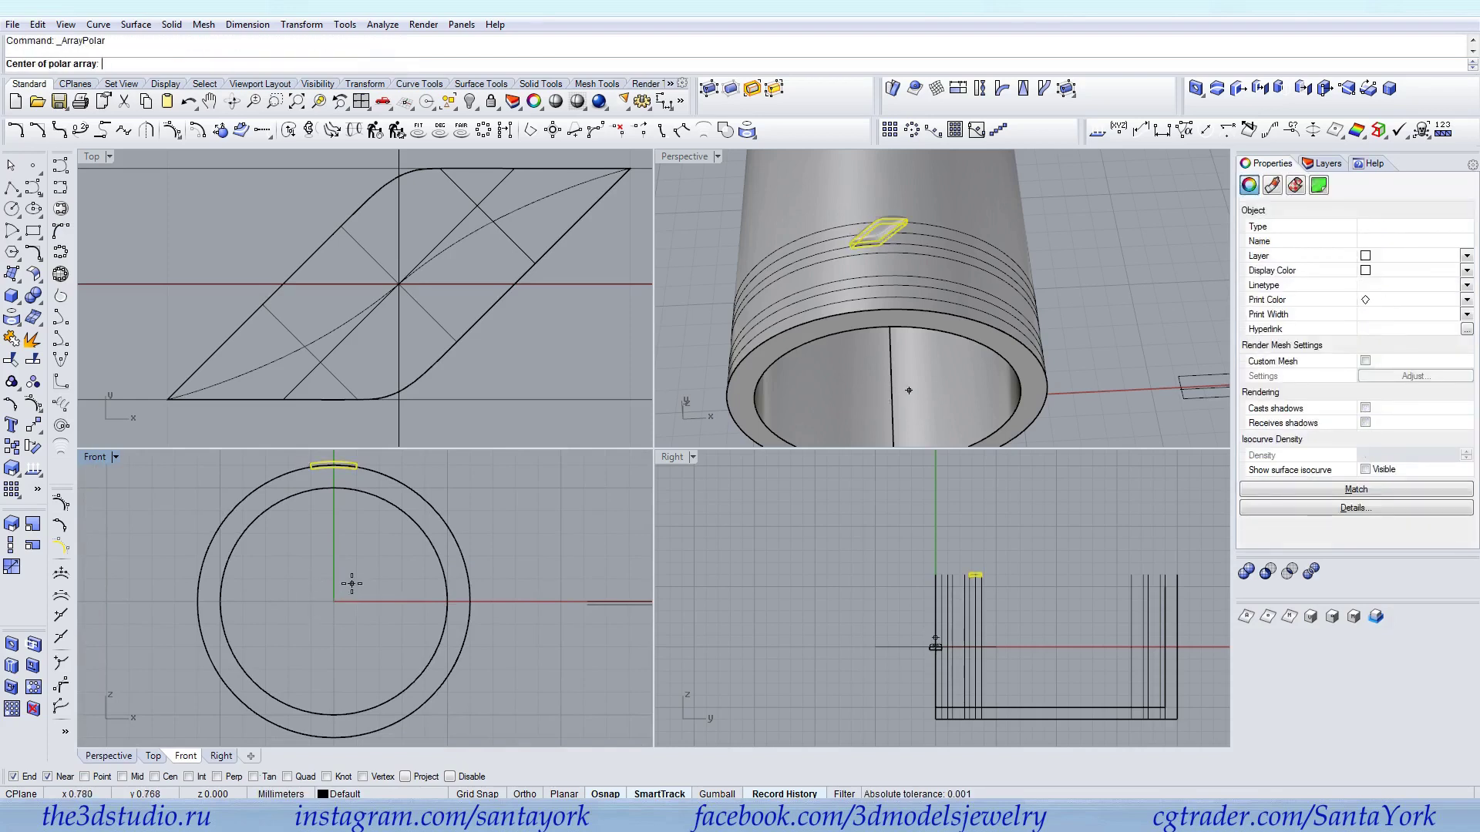
Try a polar array of 24 segments about the origin over 360 degrees and undo it
{"action": "type", "text": "0"}
{"action": "key", "text": "Return"}
{"action": "key", "text": "Return"}
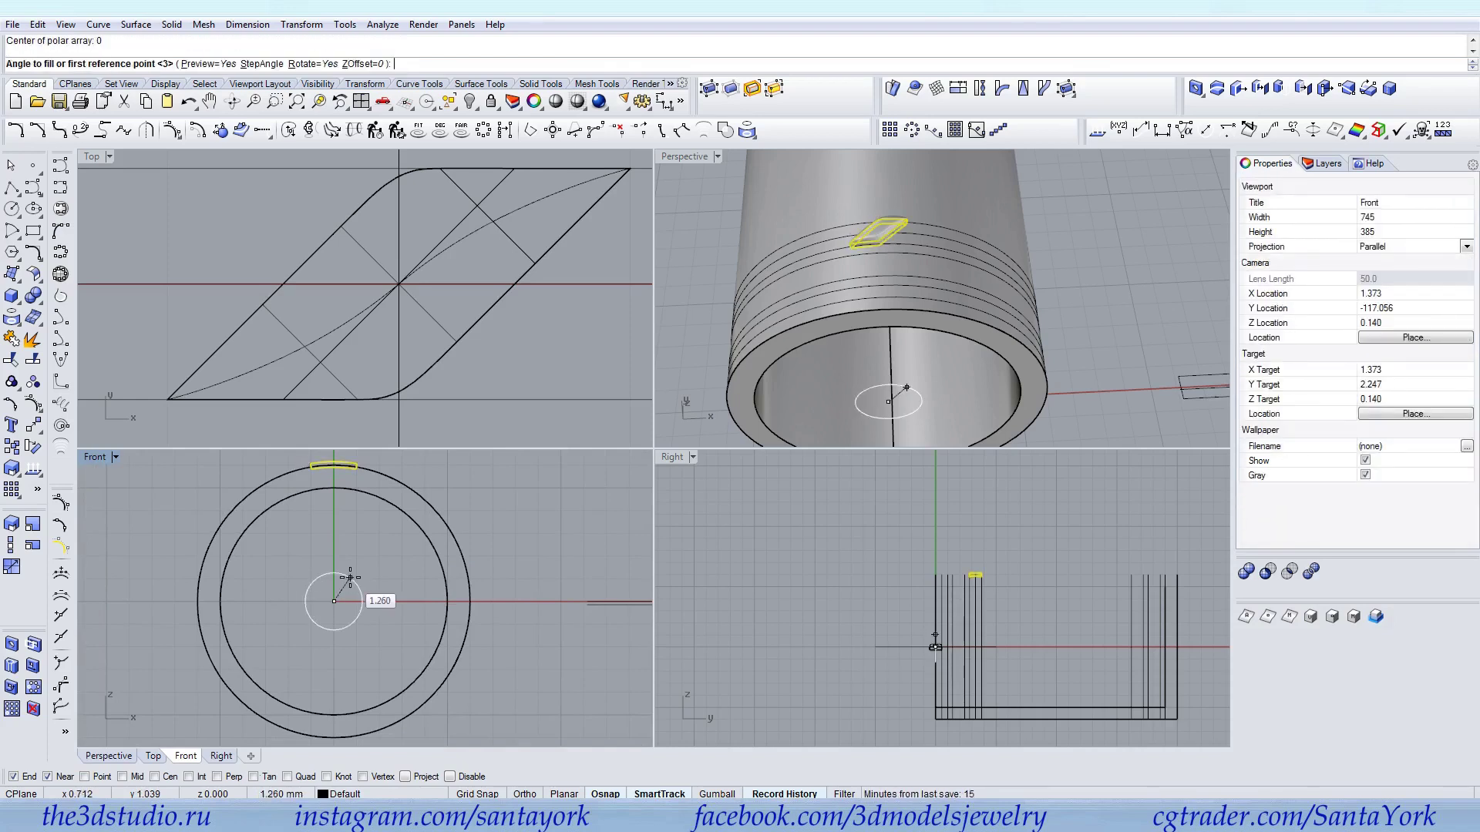
{"action": "type", "text": "360"}
{"action": "key", "text": "Return"}
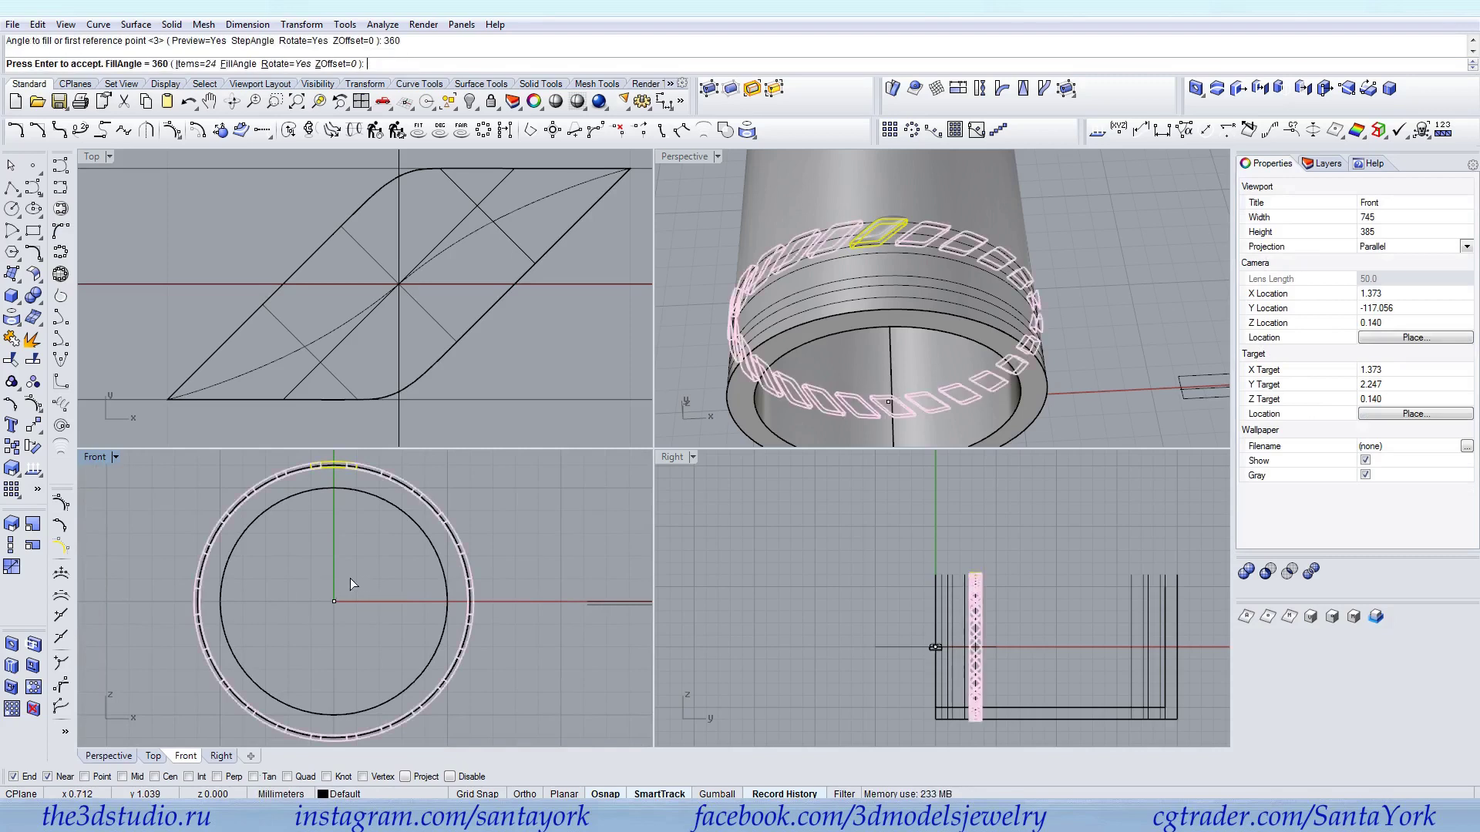
{"action": "key", "text": "Return"}
{"action": "key", "text": "ctrl+z"}
Polar-array the flowed segment about the origin with 30 items over 360 degrees
{"action": "key", "text": "Return"}
{"action": "type", "text": "0"}
{"action": "key", "text": "Return"}
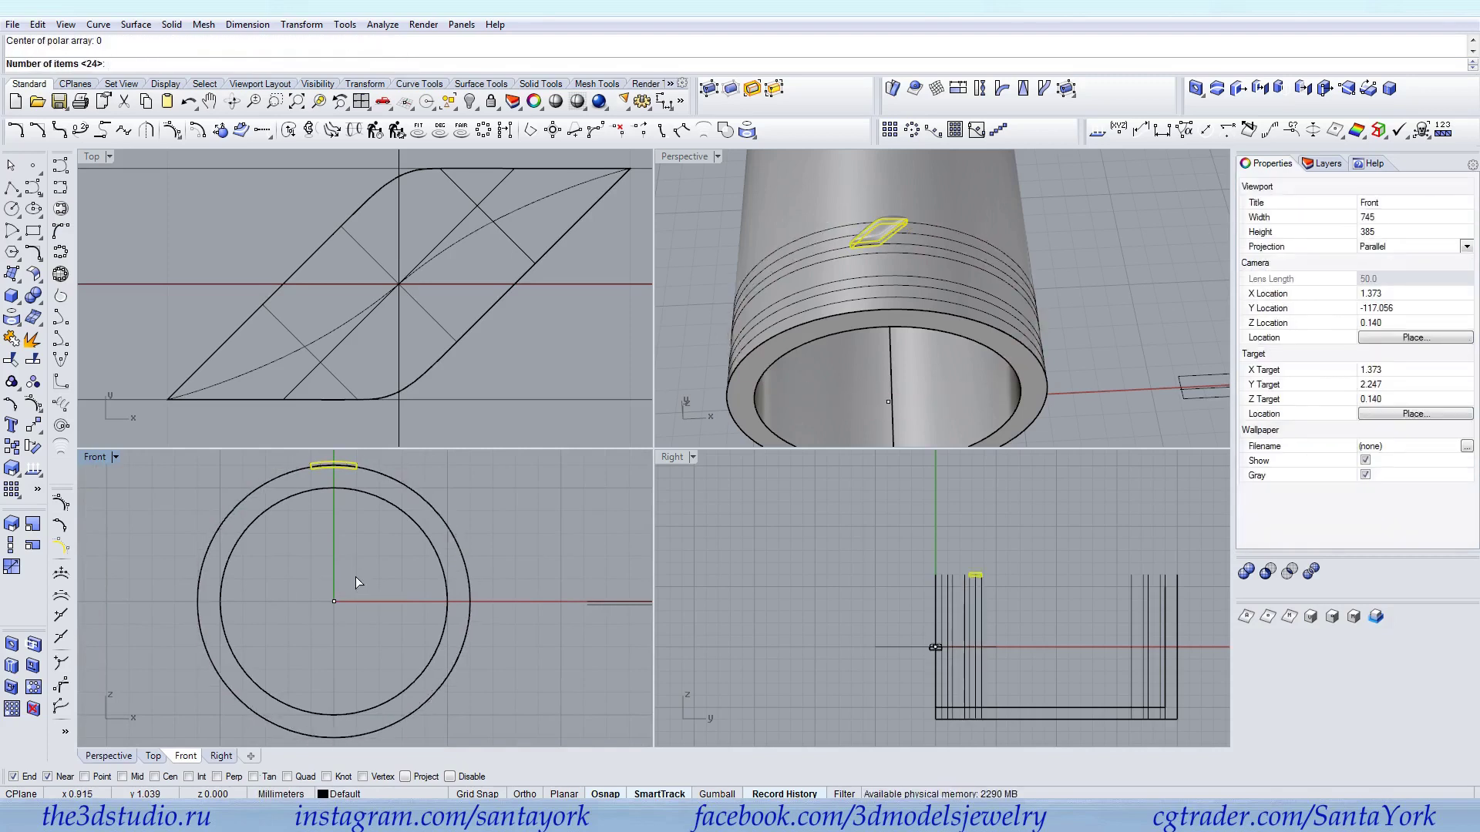
{"action": "type", "text": "30"}
{"action": "key", "text": "Return"}
{"action": "key", "text": "Return"}
{"action": "key", "text": "Return"}
{"action": "right_click_drag", "start_coordinate": [958, 381], "coordinate": [945, 341]}
{"action": "key", "text": "Escape"}
{"action": "scroll", "coordinate": [943, 370], "scroll_direction": "up", "scroll_amount": 5}
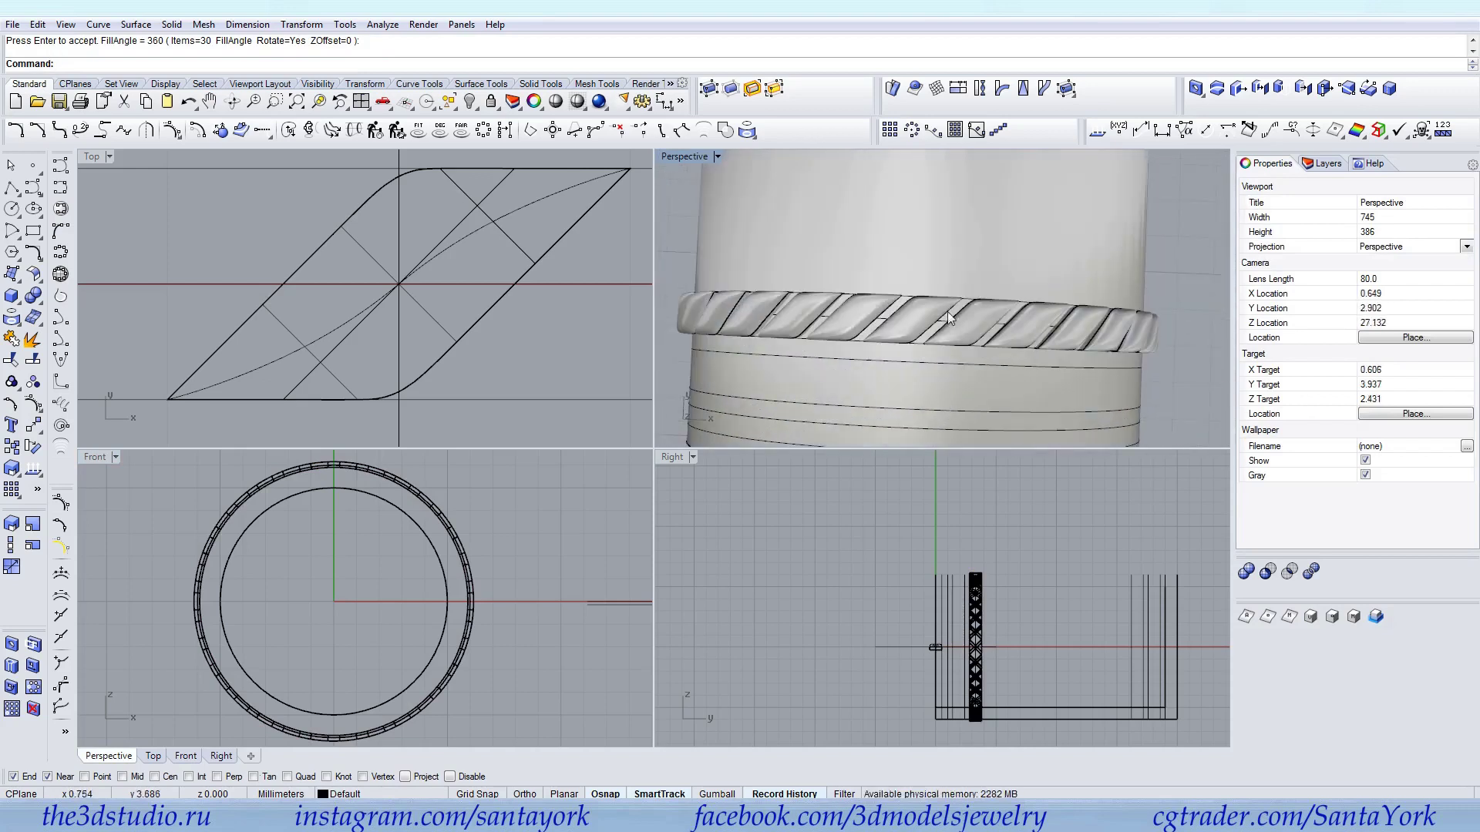
Delete the arrayed segments from the tube and inspect the flat source segment
{"action": "scroll", "coordinate": [947, 313], "scroll_direction": "up", "scroll_amount": 5}
{"action": "right_click_drag", "start_coordinate": [247, 379], "coordinate": [330, 361]}
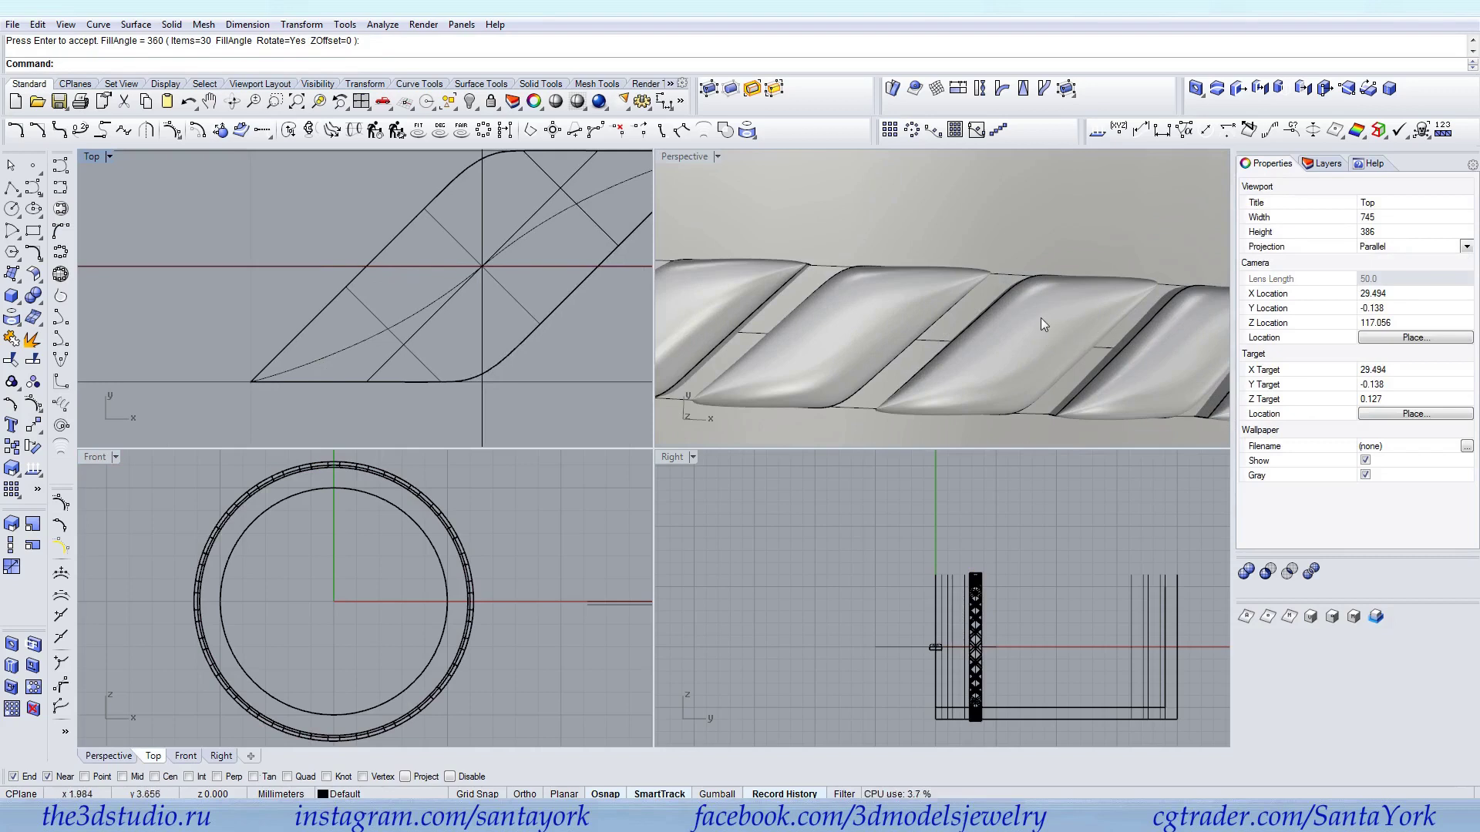
{"action": "key", "text": "Escape"}
{"action": "left_click", "coordinate": [928, 299]}
{"action": "key", "text": "Delete"}
{"action": "scroll", "coordinate": [848, 349], "scroll_direction": "down", "scroll_amount": 5}
{"action": "scroll", "coordinate": [897, 339], "scroll_direction": "up", "scroll_amount": 14}
{"action": "right_click_drag", "start_coordinate": [949, 368], "coordinate": [860, 236]}
{"action": "scroll", "coordinate": [1011, 281], "scroll_direction": "down", "scroll_amount": 7}
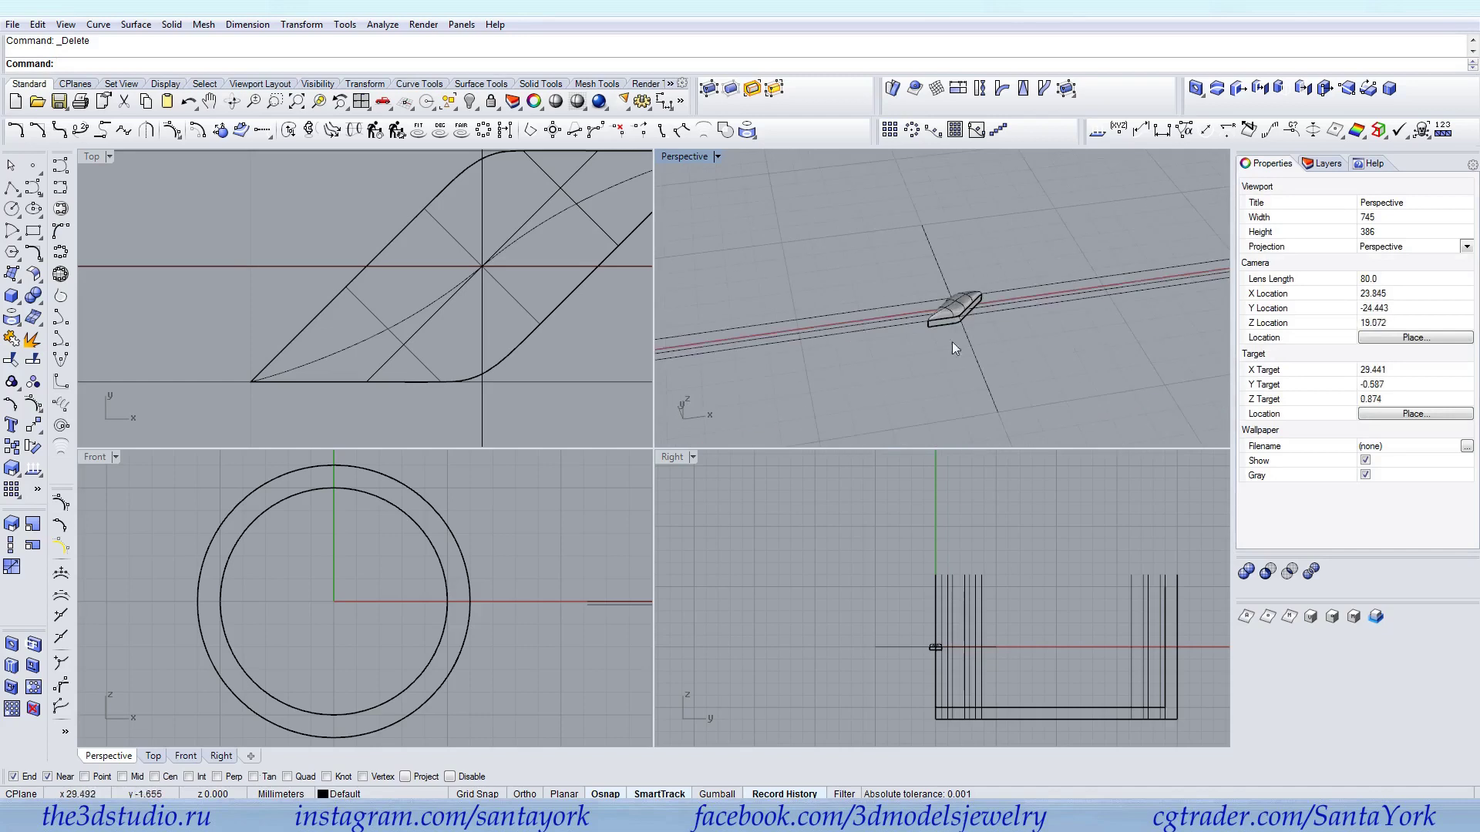
{"action": "scroll", "coordinate": [944, 305], "scroll_direction": "up", "scroll_amount": 7}
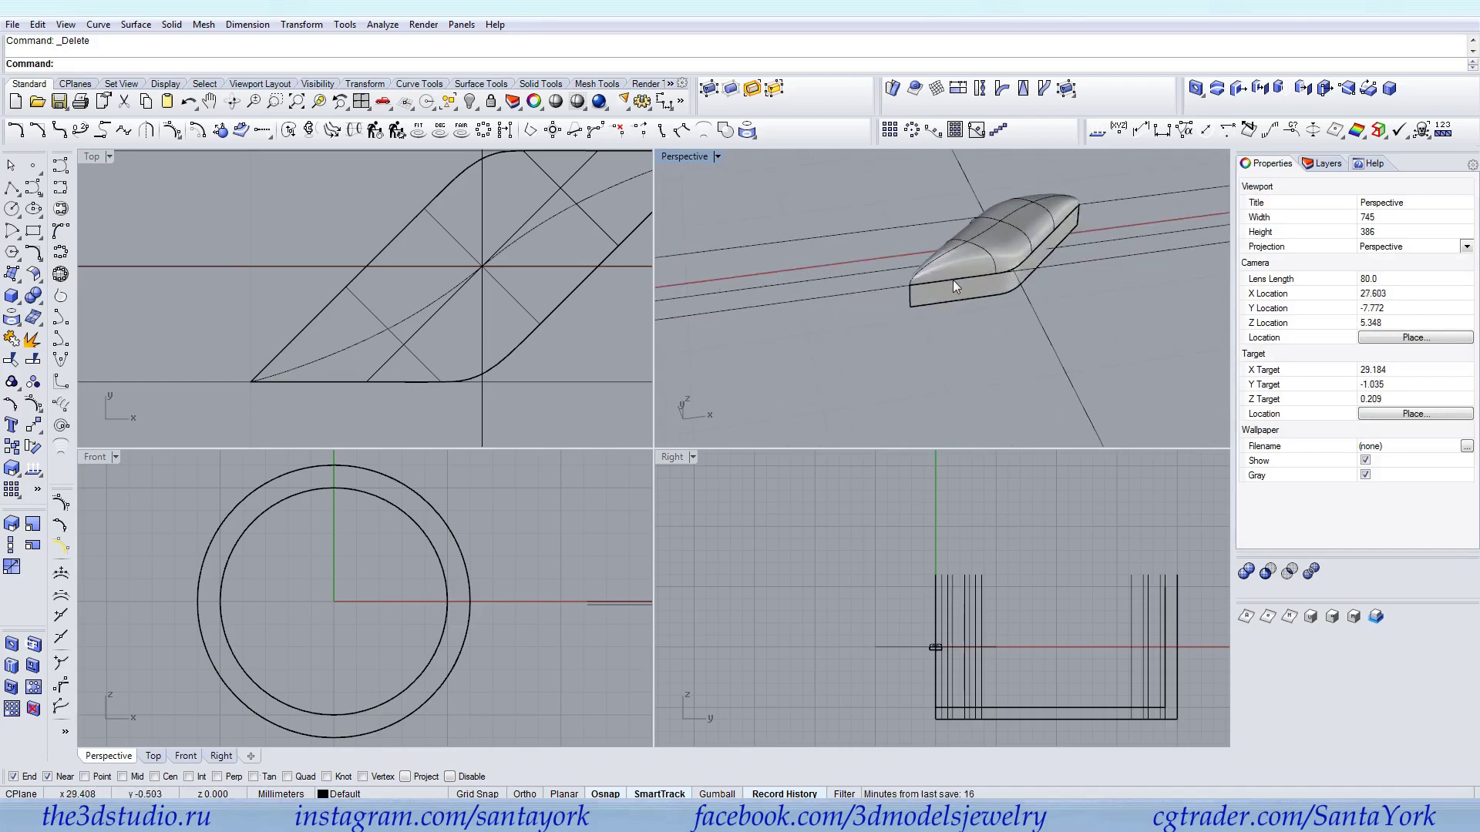
{"action": "scroll", "coordinate": [982, 287], "scroll_direction": "down", "scroll_amount": 6}
Undo the deletion and the polar array, back to the single flowed segment on the tube
{"action": "key", "text": "ctrl+z"}
{"action": "key", "text": "ctrl+z"}
{"action": "key", "text": "ctrl+z"}
{"action": "key", "text": "ctrl+z"}
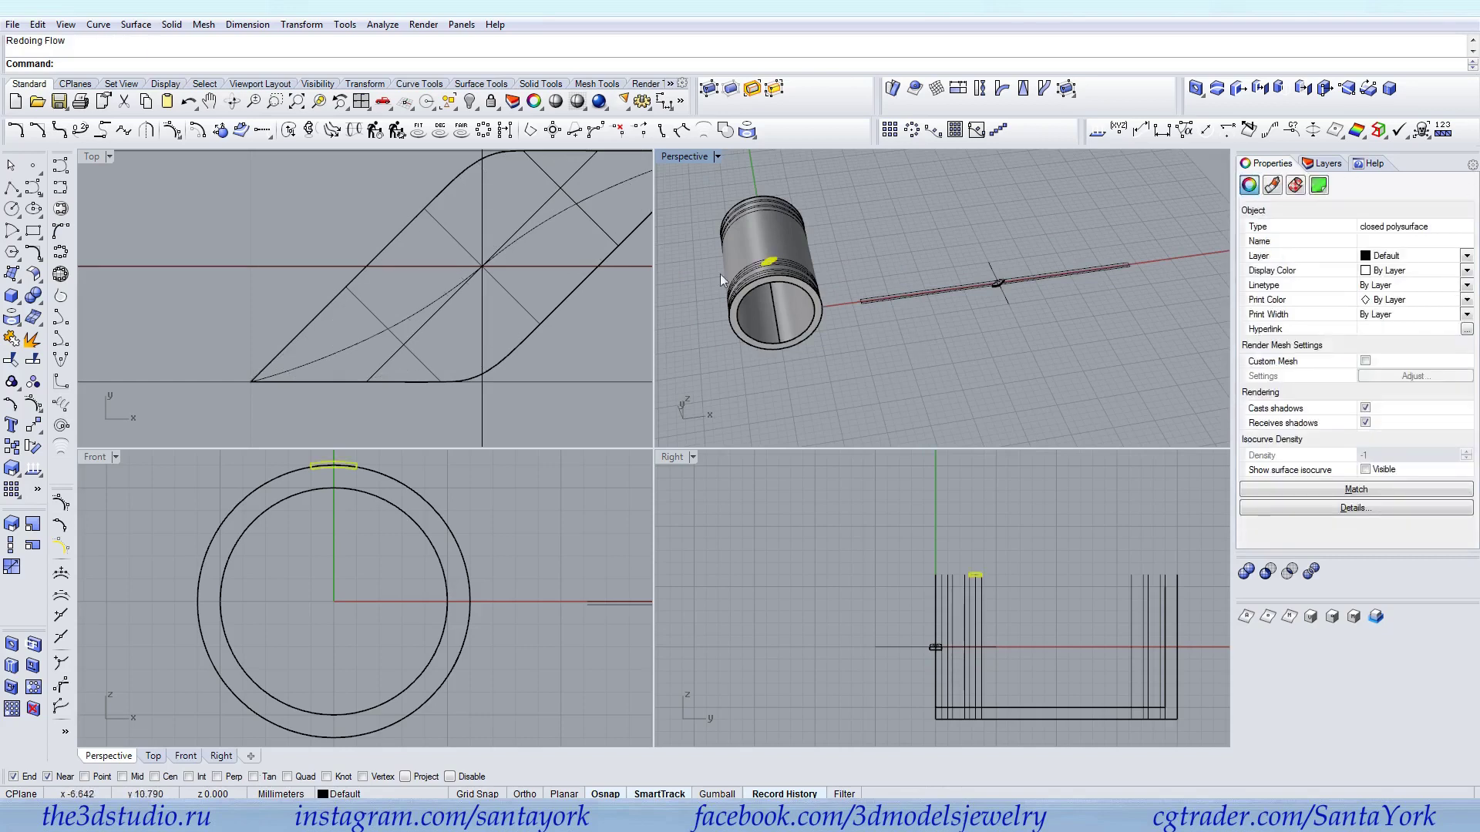
Create a full 360-degree polar array of 30 segments around the tube, centred on the origin
{"action": "left_click", "coordinate": [909, 131]}
{"action": "type", "text": "0"}
{"action": "key", "text": "Return"}
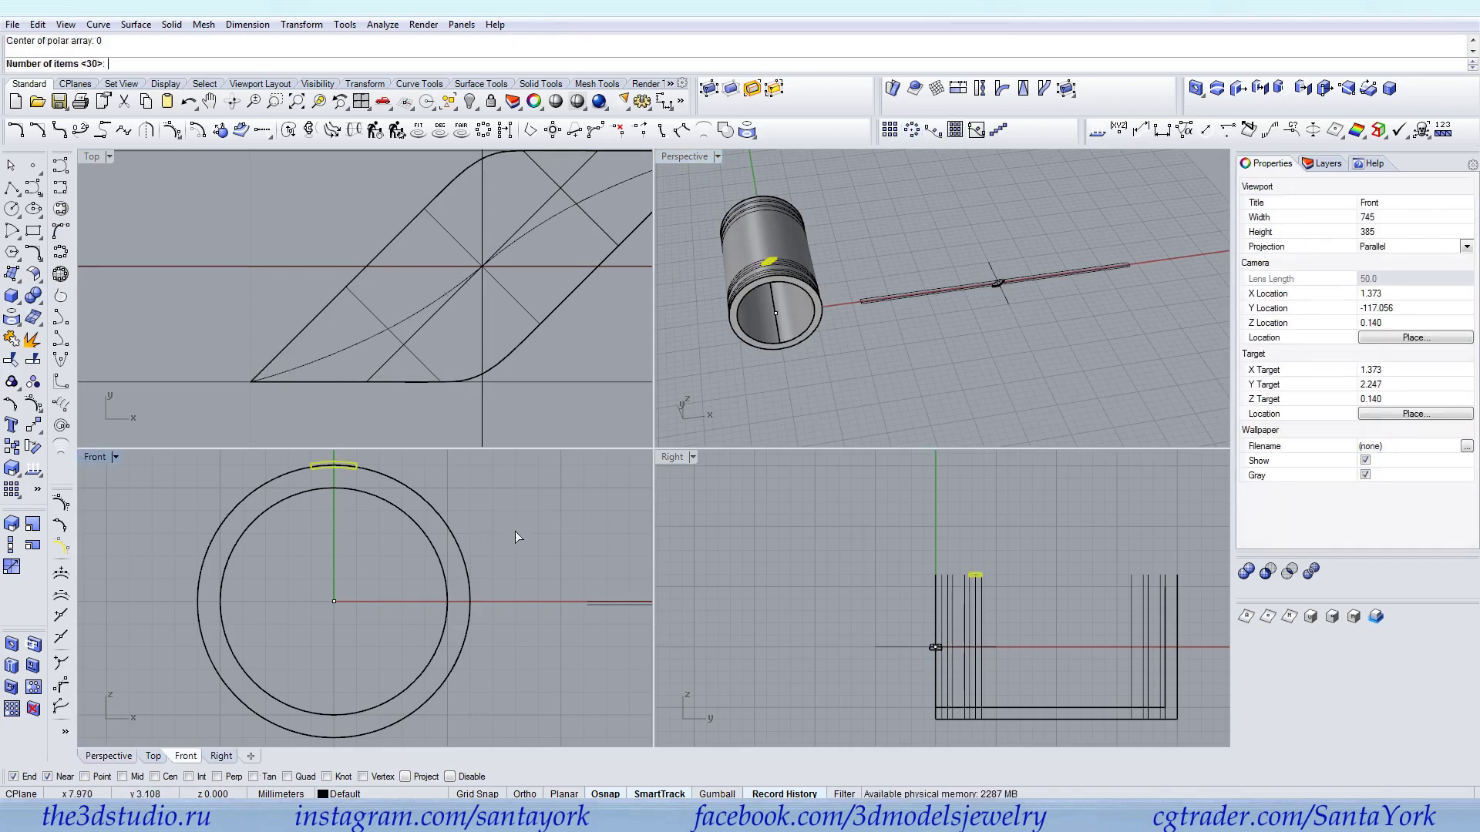
{"action": "key", "text": "Return"}
{"action": "key", "text": "Return"}
{"action": "key", "text": "Return"}
Select only the 30 arrayed rope segments on the tube, leaving out the tube and curves, and group them
{"action": "scroll", "coordinate": [543, 364], "scroll_direction": "down", "scroll_amount": 10}
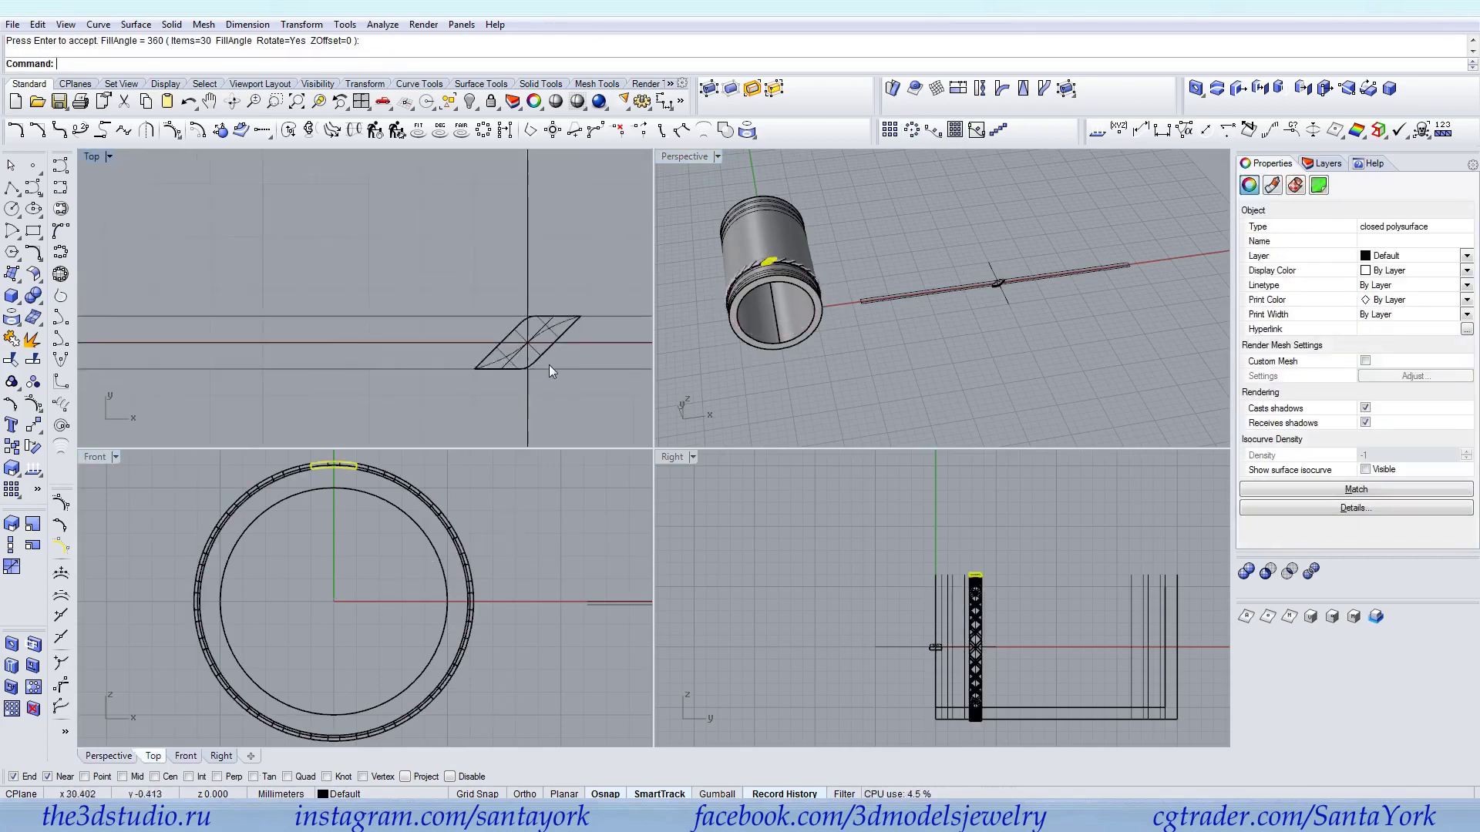
{"action": "scroll", "coordinate": [981, 568], "scroll_direction": "up", "scroll_amount": 4}
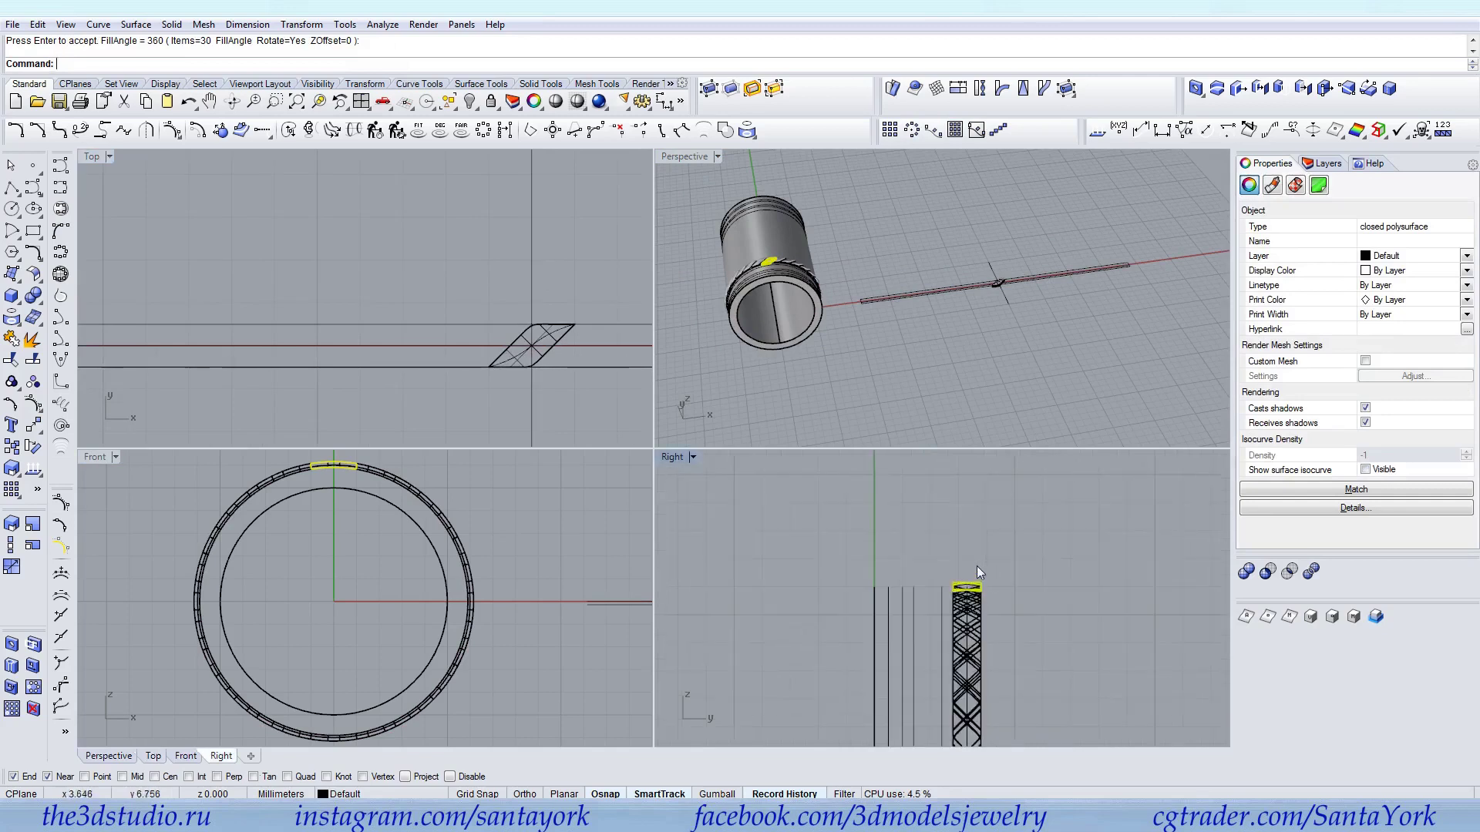
{"action": "key", "text": "Escape"}
{"action": "left_click_drag", "start_coordinate": [973, 751], "coordinate": [973, 752]}
{"action": "right_click_drag", "start_coordinate": [1003, 680], "coordinate": [993, 532]}
{"action": "right_click_drag", "start_coordinate": [981, 590], "coordinate": [971, 503]}
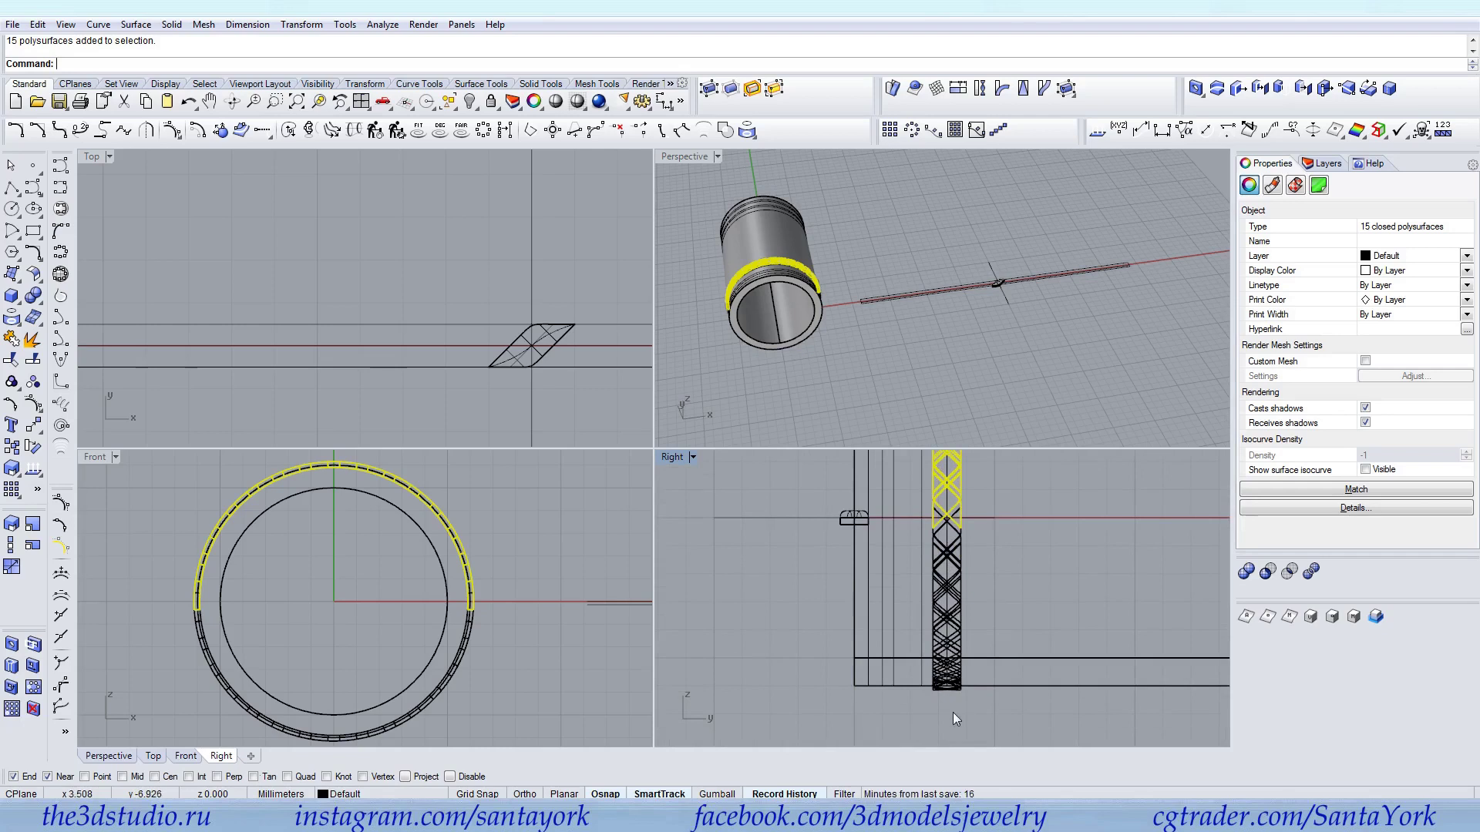
{"action": "left_click_drag", "start_coordinate": [951, 513], "coordinate": [951, 511], "text": "shift"}
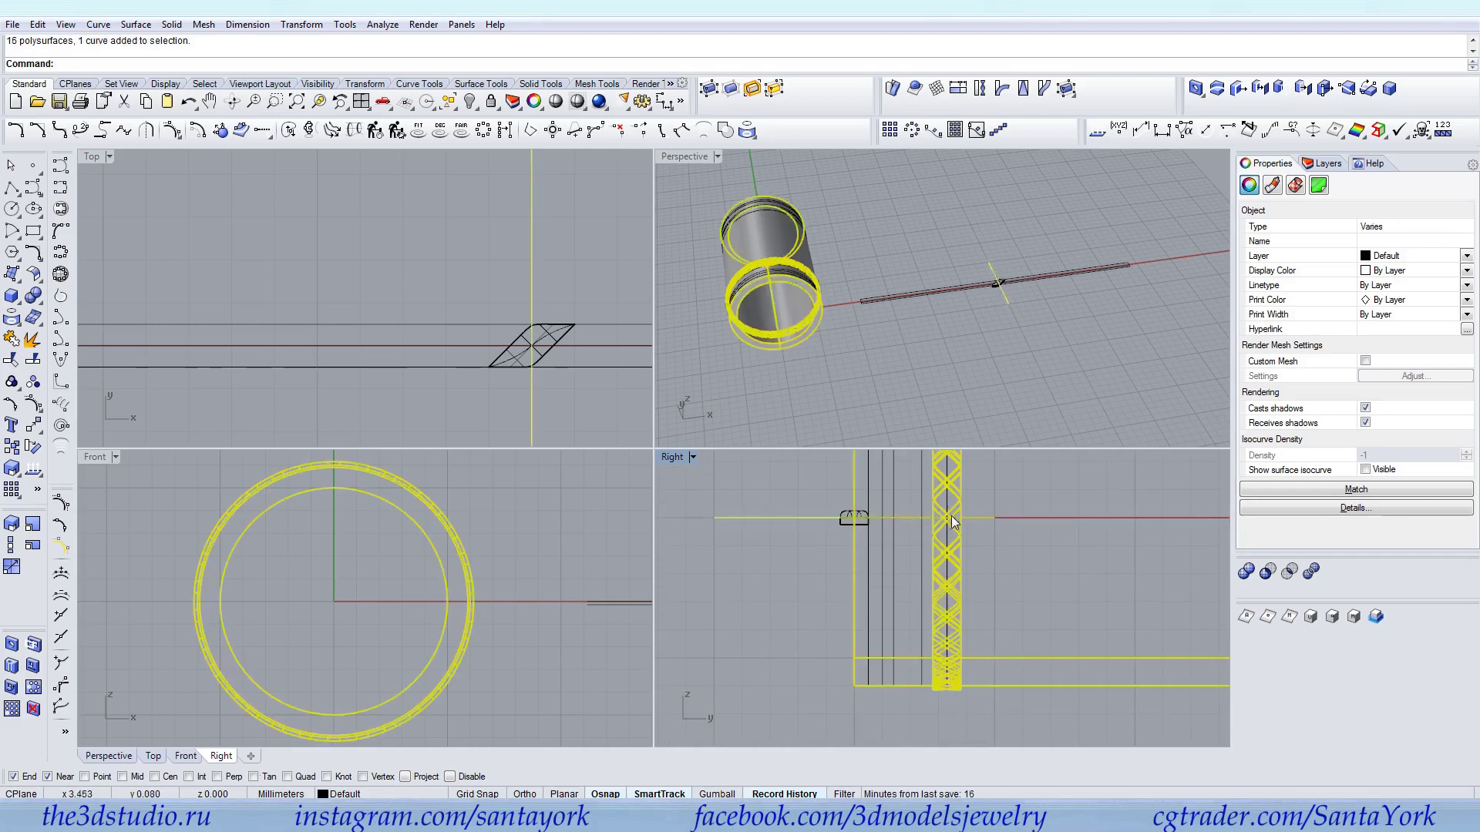
{"action": "left_click_drag", "start_coordinate": [1052, 624], "coordinate": [1014, 668], "text": "ctrl"}
{"action": "left_click_drag", "start_coordinate": [726, 598], "coordinate": [726, 598], "text": "ctrl"}
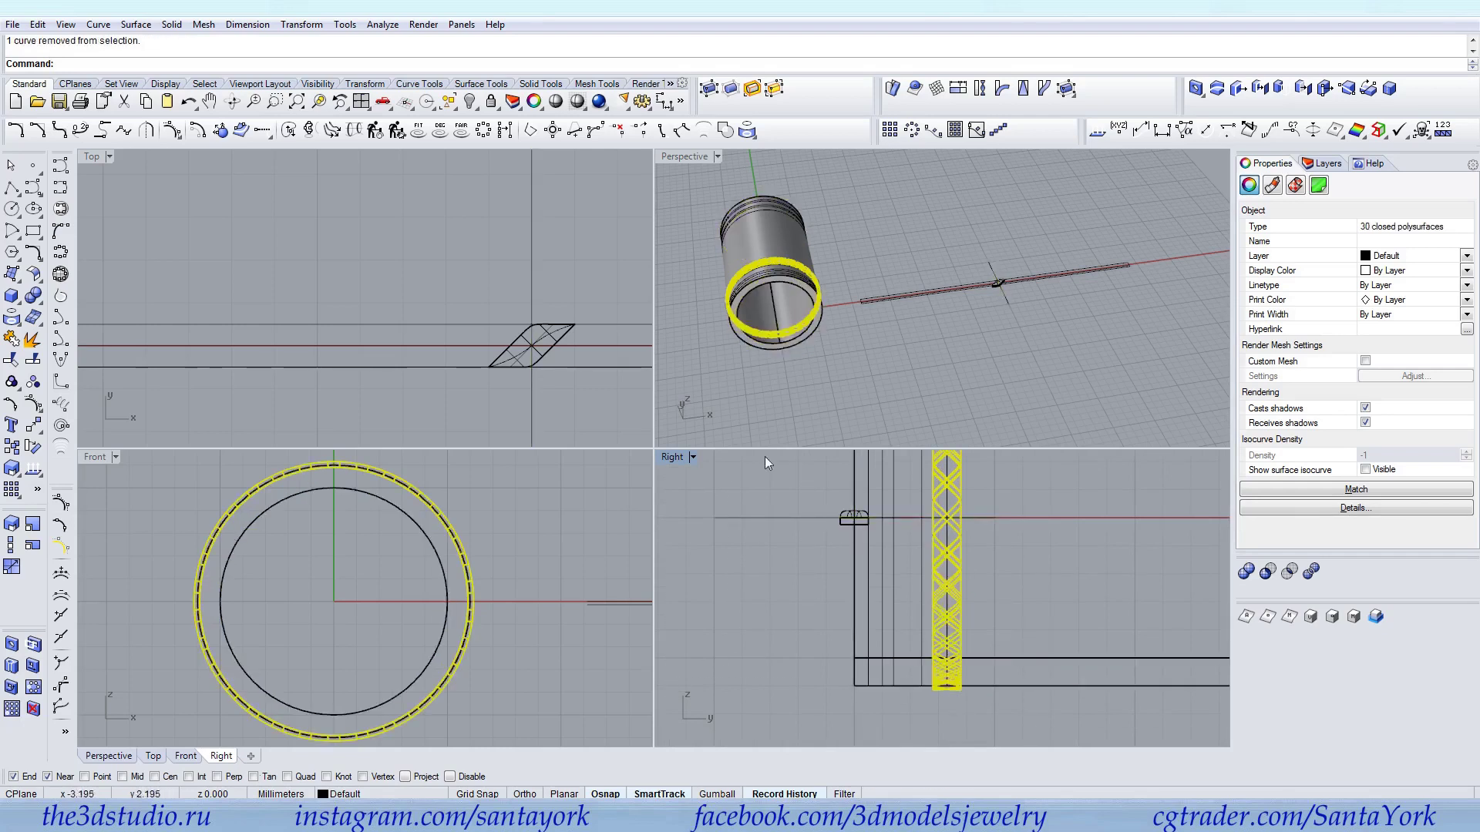
{"action": "left_click", "coordinate": [817, 328]}
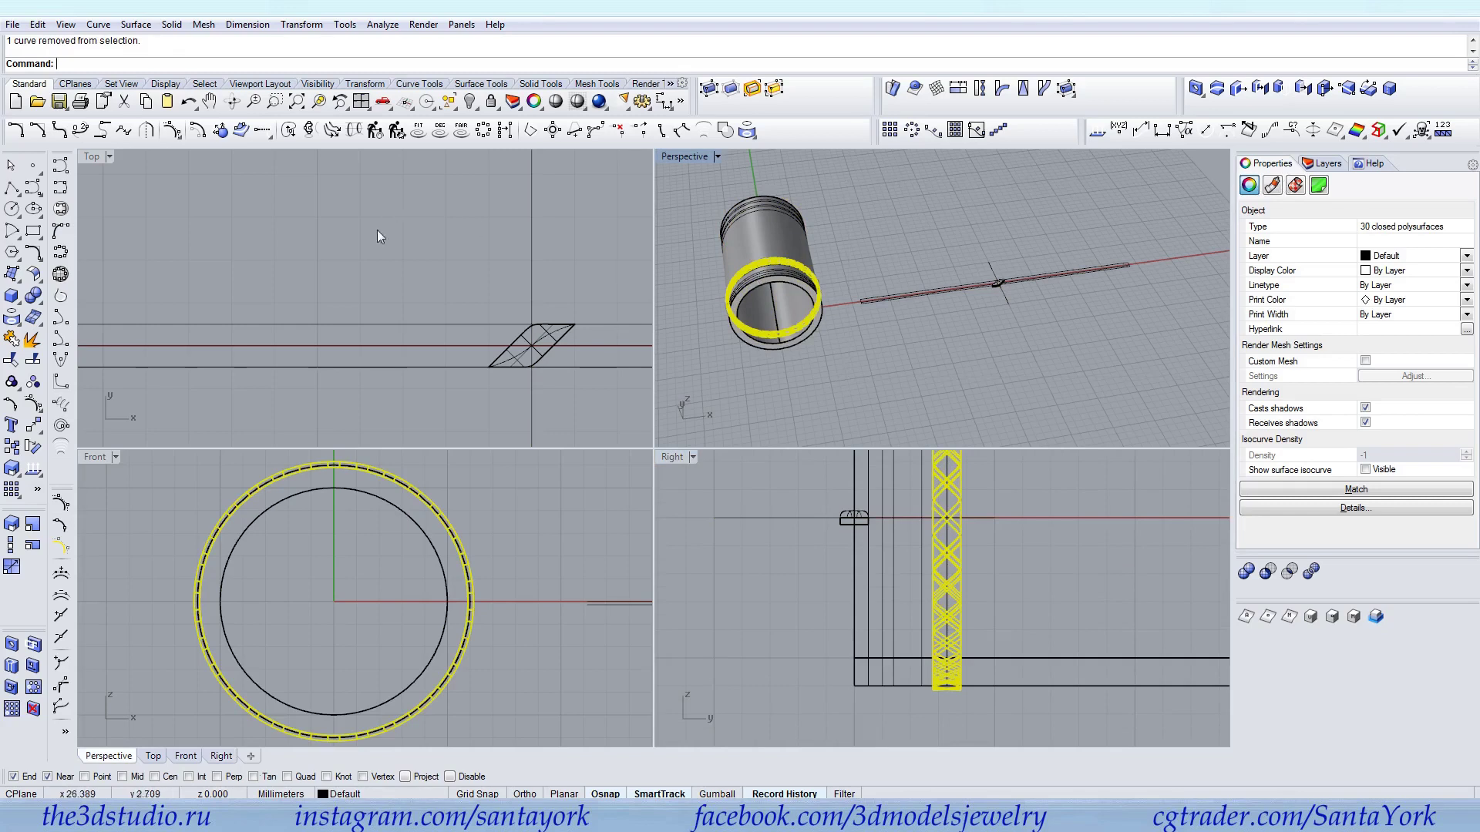
{"action": "right_click_drag", "start_coordinate": [513, 422], "coordinate": [489, 422]}
{"action": "left_click", "coordinate": [11, 381]}
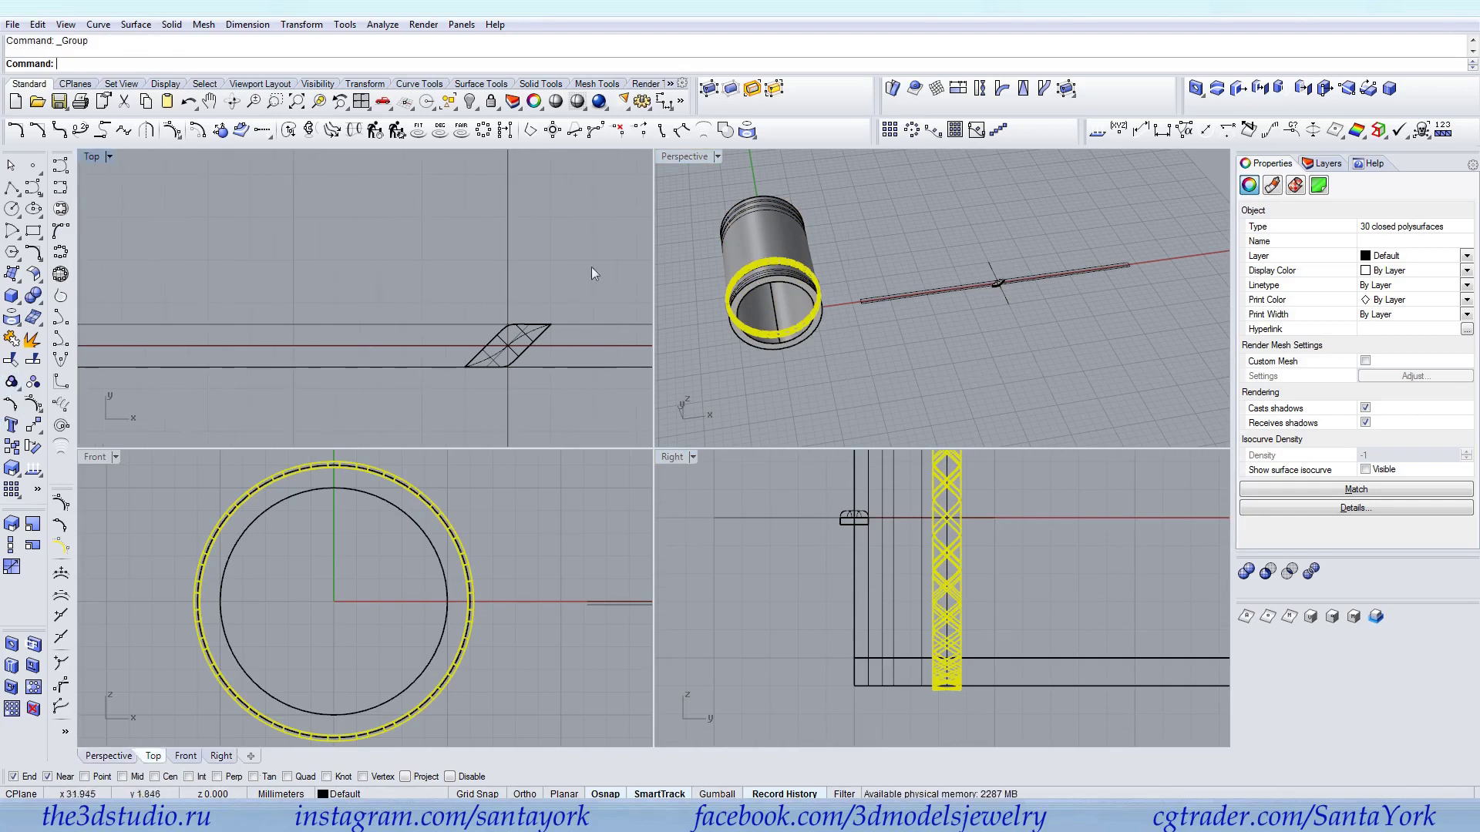
Copy the grouped rope ring twice toward the tube's near end, at offsets of 1.4 mm and 2.8 mm
{"action": "left_click", "coordinate": [12, 468]}
{"action": "scroll", "coordinate": [489, 262], "scroll_direction": "up", "scroll_amount": 5}
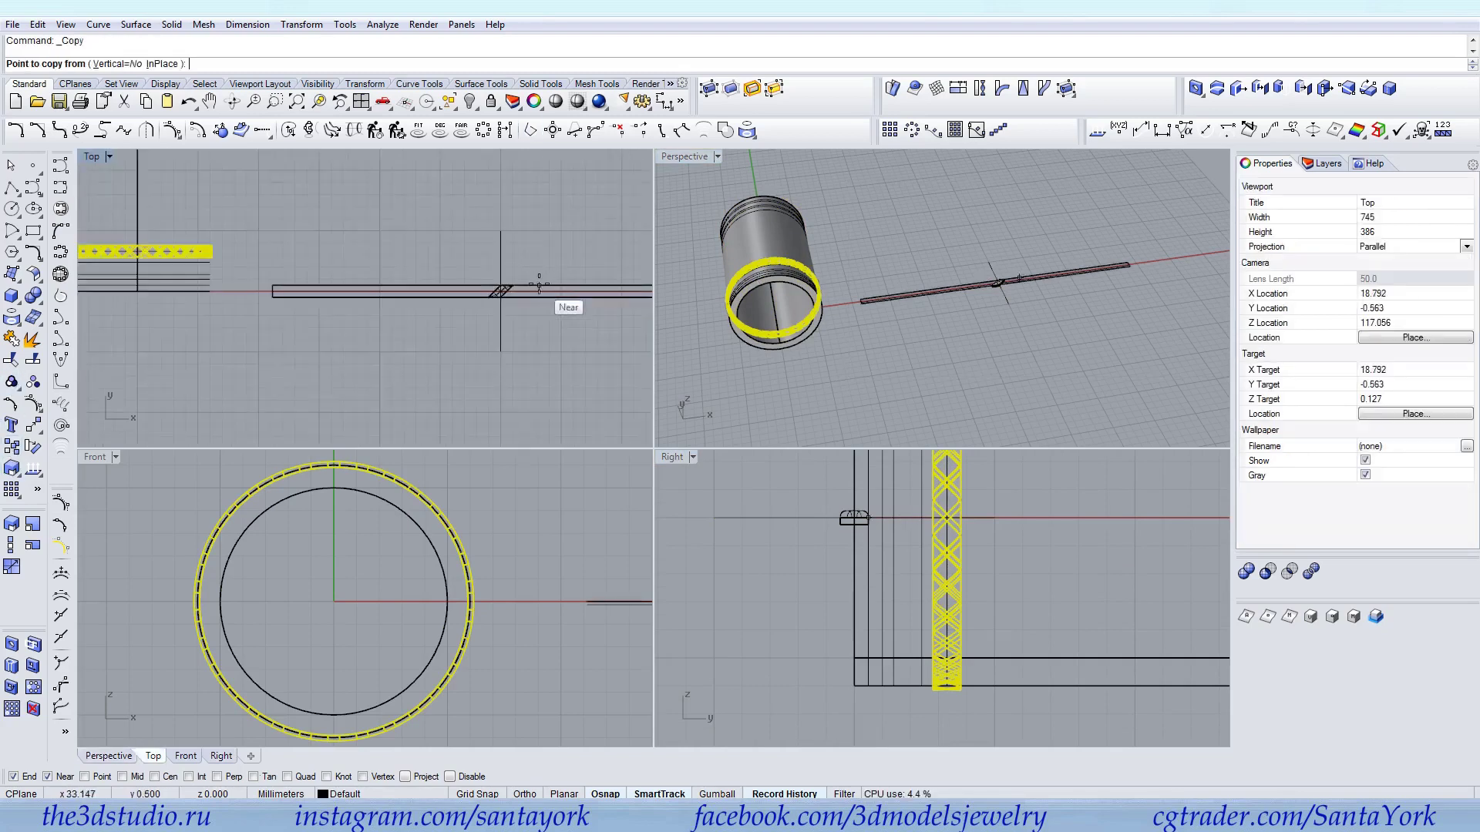
{"action": "left_click", "coordinate": [481, 225]}
{"action": "type", "text": "1.4"}
{"action": "key", "text": "Return"}
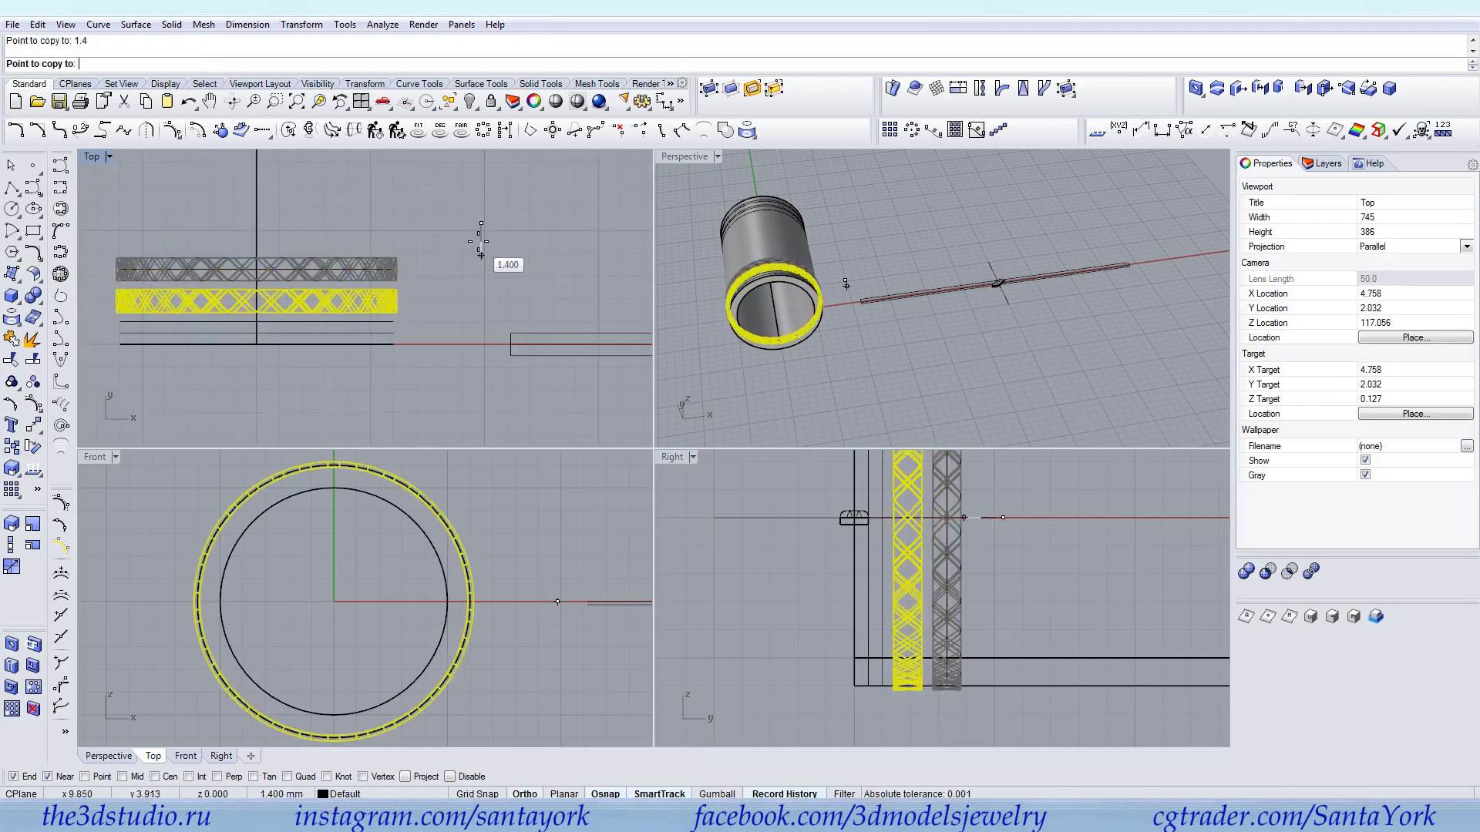
{"action": "left_click", "coordinate": [479, 241]}
{"action": "key", "text": "Return"}
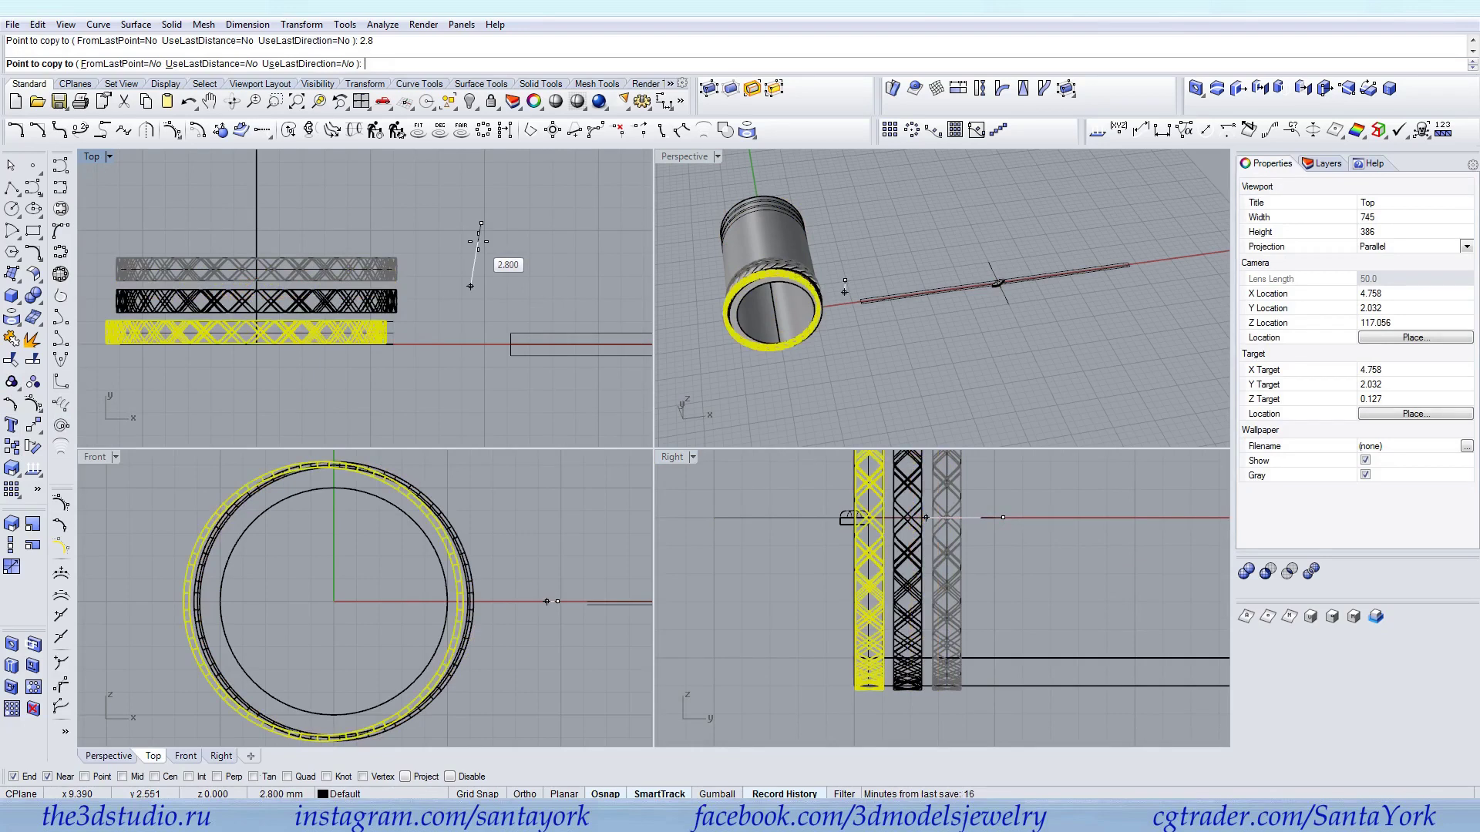
{"action": "left_click", "coordinate": [480, 241]}
{"action": "key", "text": "Return"}
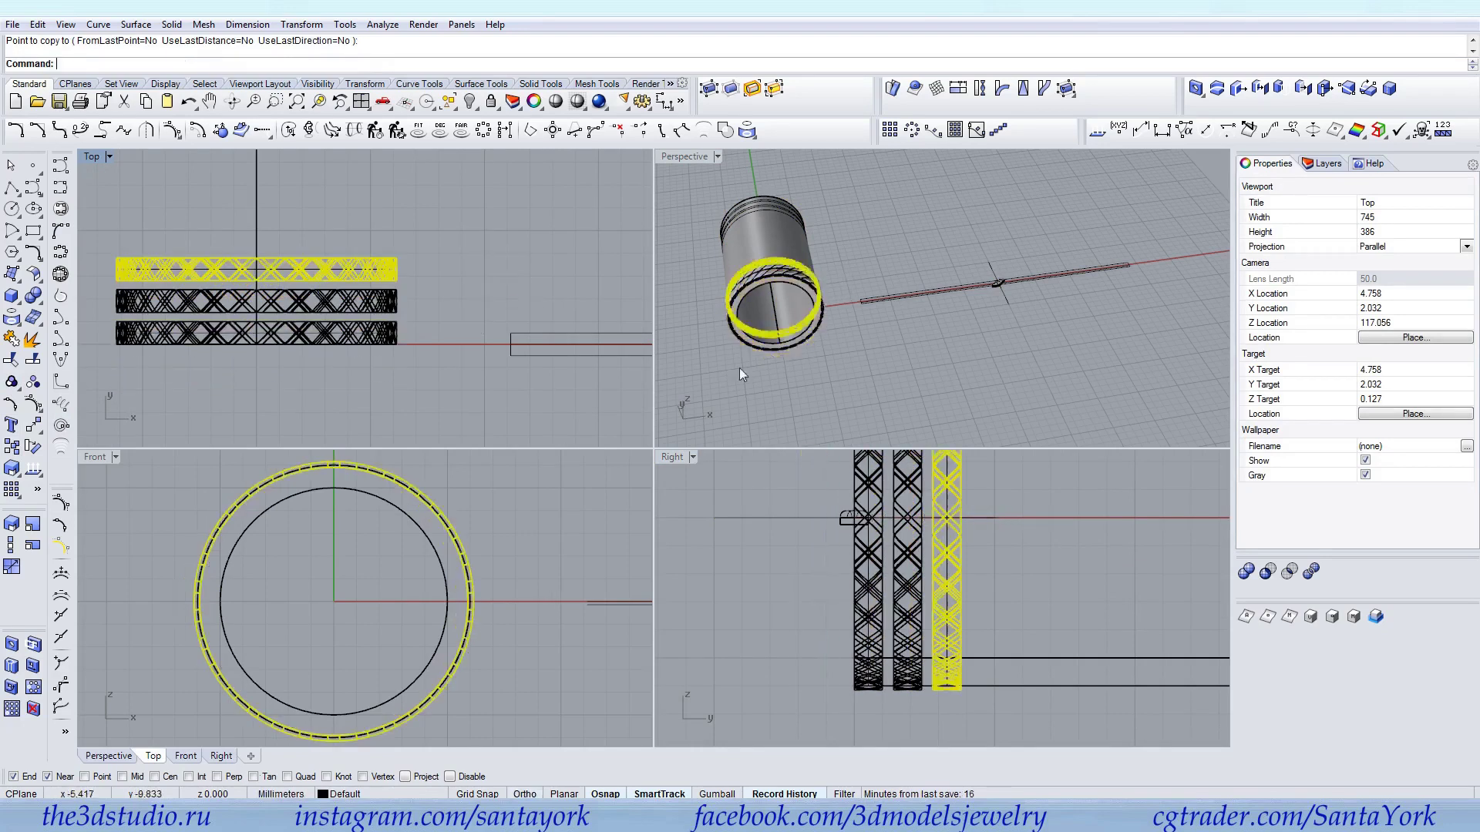
Select all three rope rings at the near end of the tube and group them together
{"action": "left_click", "coordinate": [790, 278]}
{"action": "right_click_drag", "start_coordinate": [788, 275], "coordinate": [748, 295]}
{"action": "scroll", "coordinate": [748, 298], "scroll_direction": "up", "scroll_amount": 10}
{"action": "right_click_drag", "start_coordinate": [906, 343], "coordinate": [846, 323]}
{"action": "scroll", "coordinate": [848, 279], "scroll_direction": "up", "scroll_amount": 6}
{"action": "left_click", "coordinate": [847, 282]}
{"action": "left_click", "coordinate": [889, 267], "text": "shift"}
{"action": "left_click", "coordinate": [940, 274], "text": "shift"}
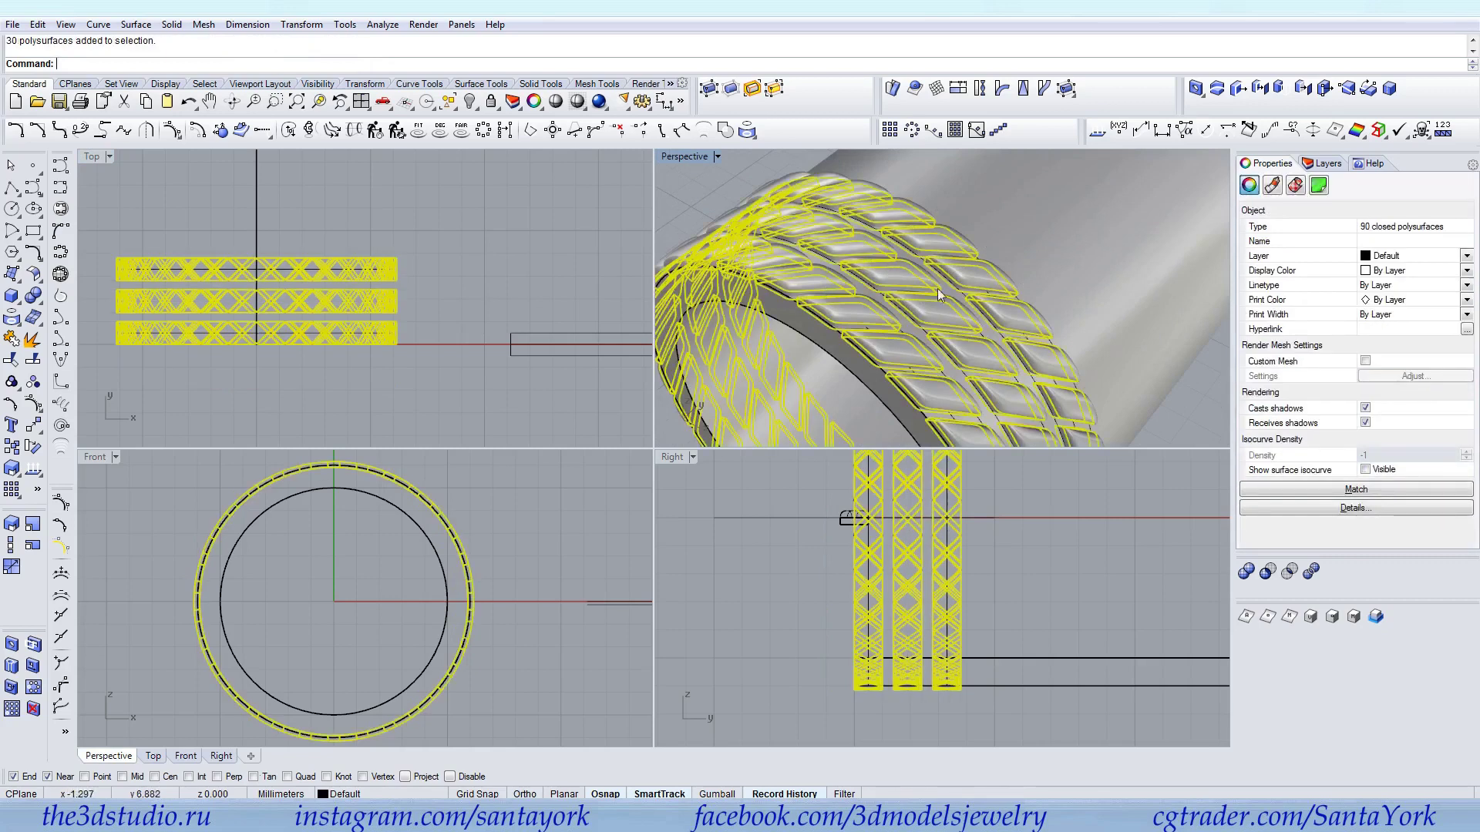
{"action": "key", "text": "ctrl+g"}
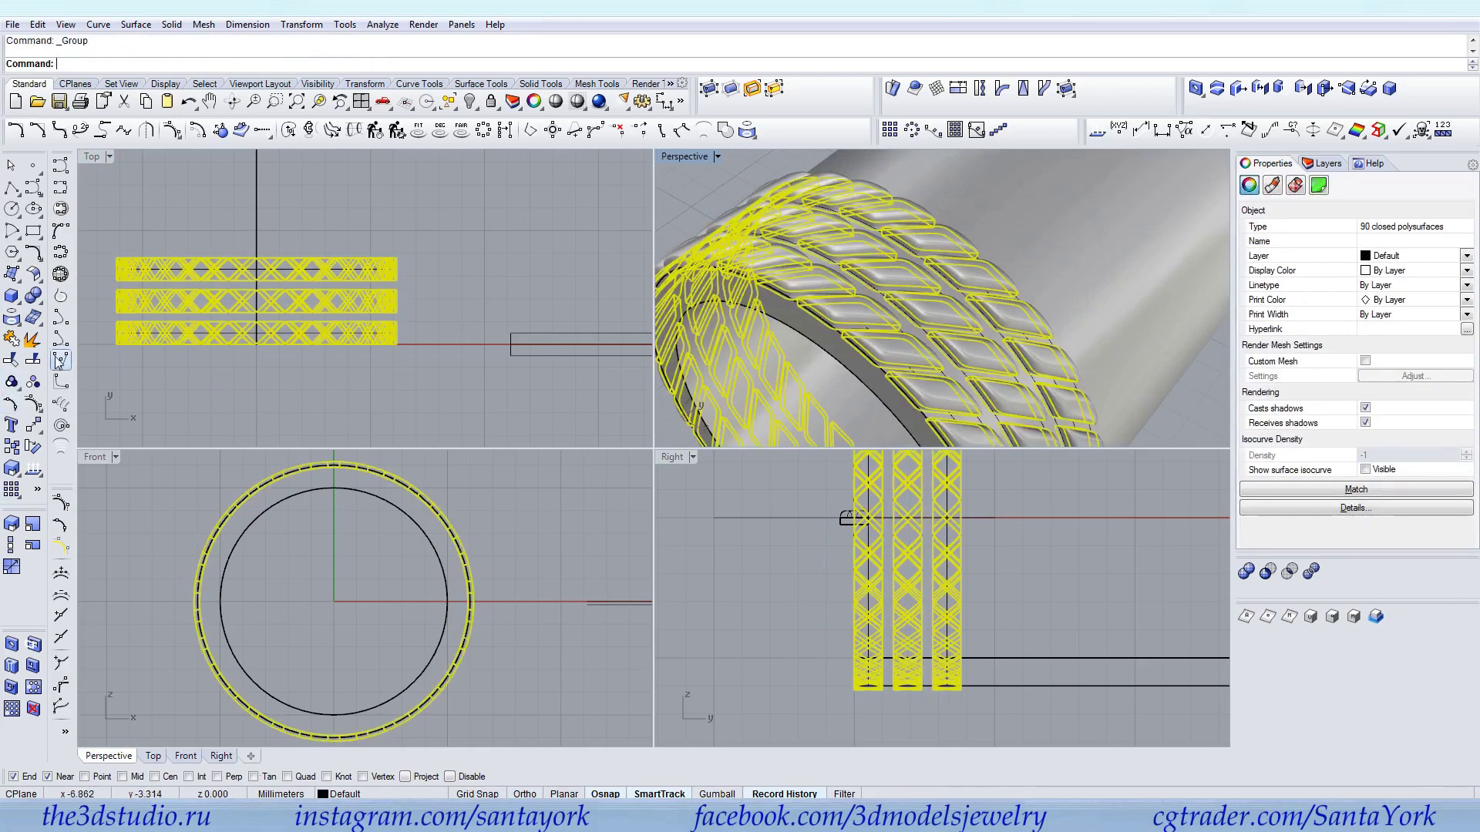
Copy the three-ring group to the tube's opposite end, snapping from the near outer edge's midpoint to the matching far-edge point
{"action": "left_click", "coordinate": [11, 446]}
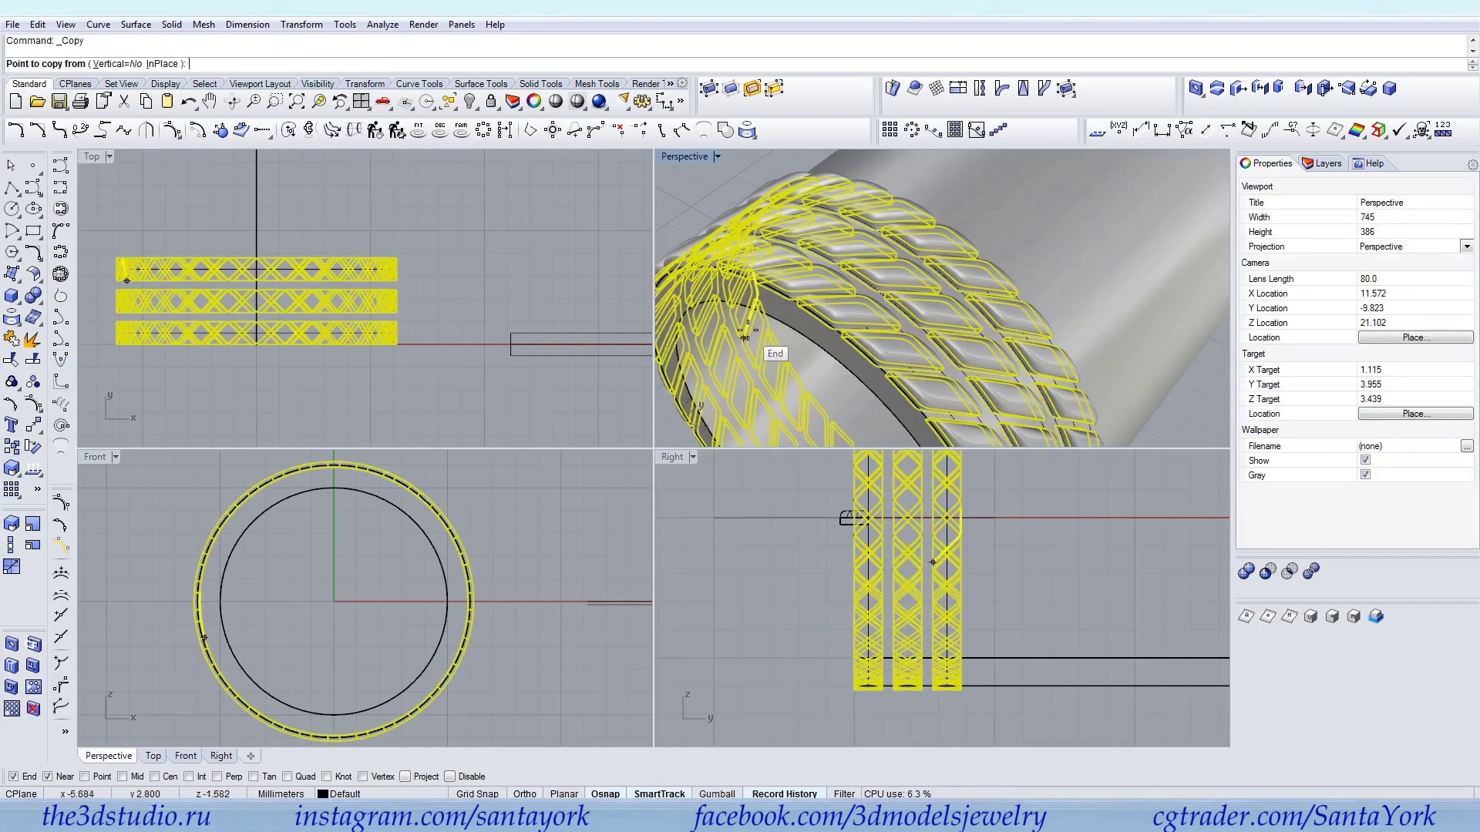
{"action": "scroll", "coordinate": [796, 353], "scroll_direction": "up", "scroll_amount": 5}
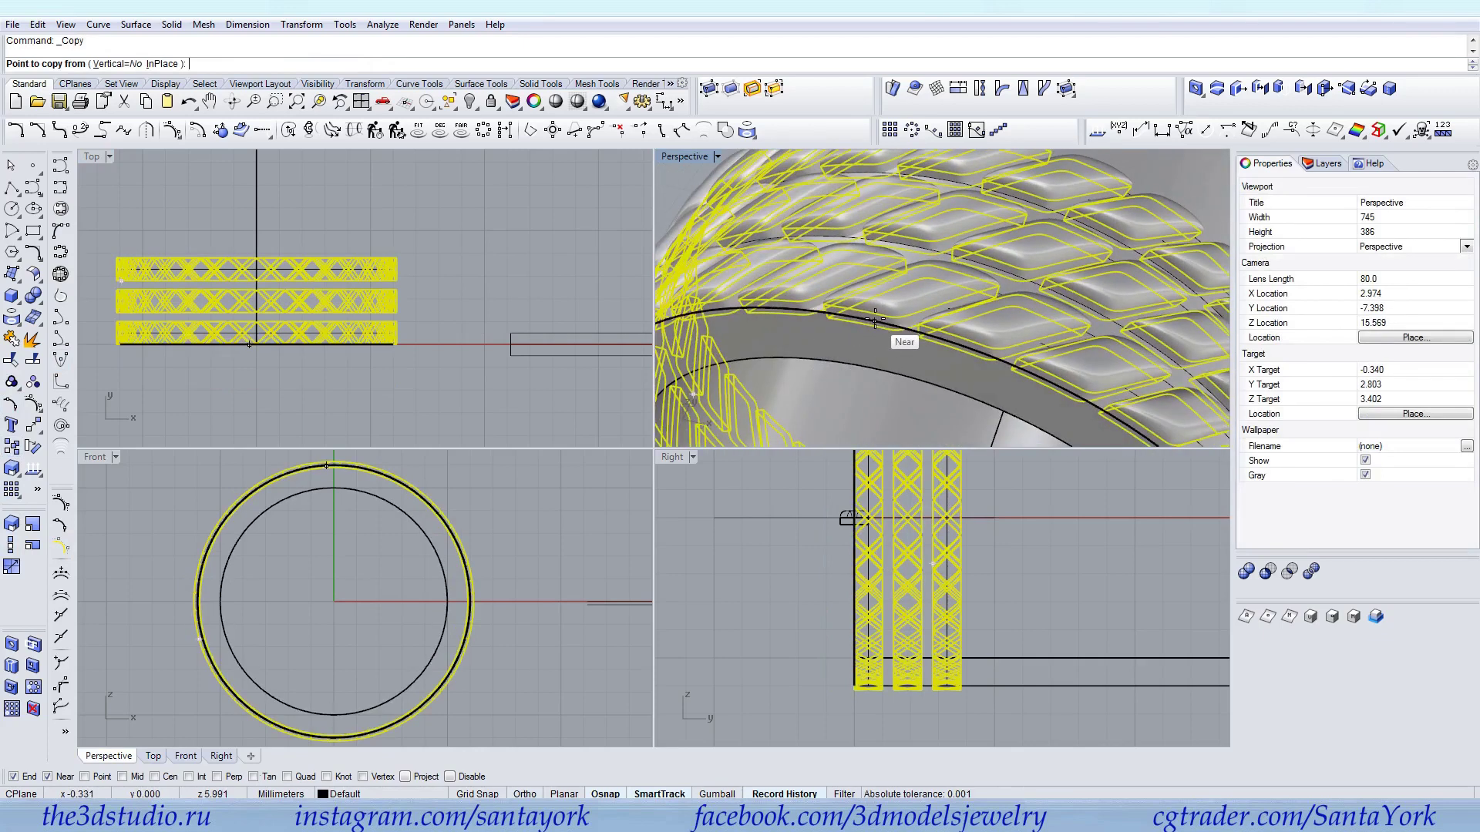
{"action": "right_click", "coordinate": [287, 776]}
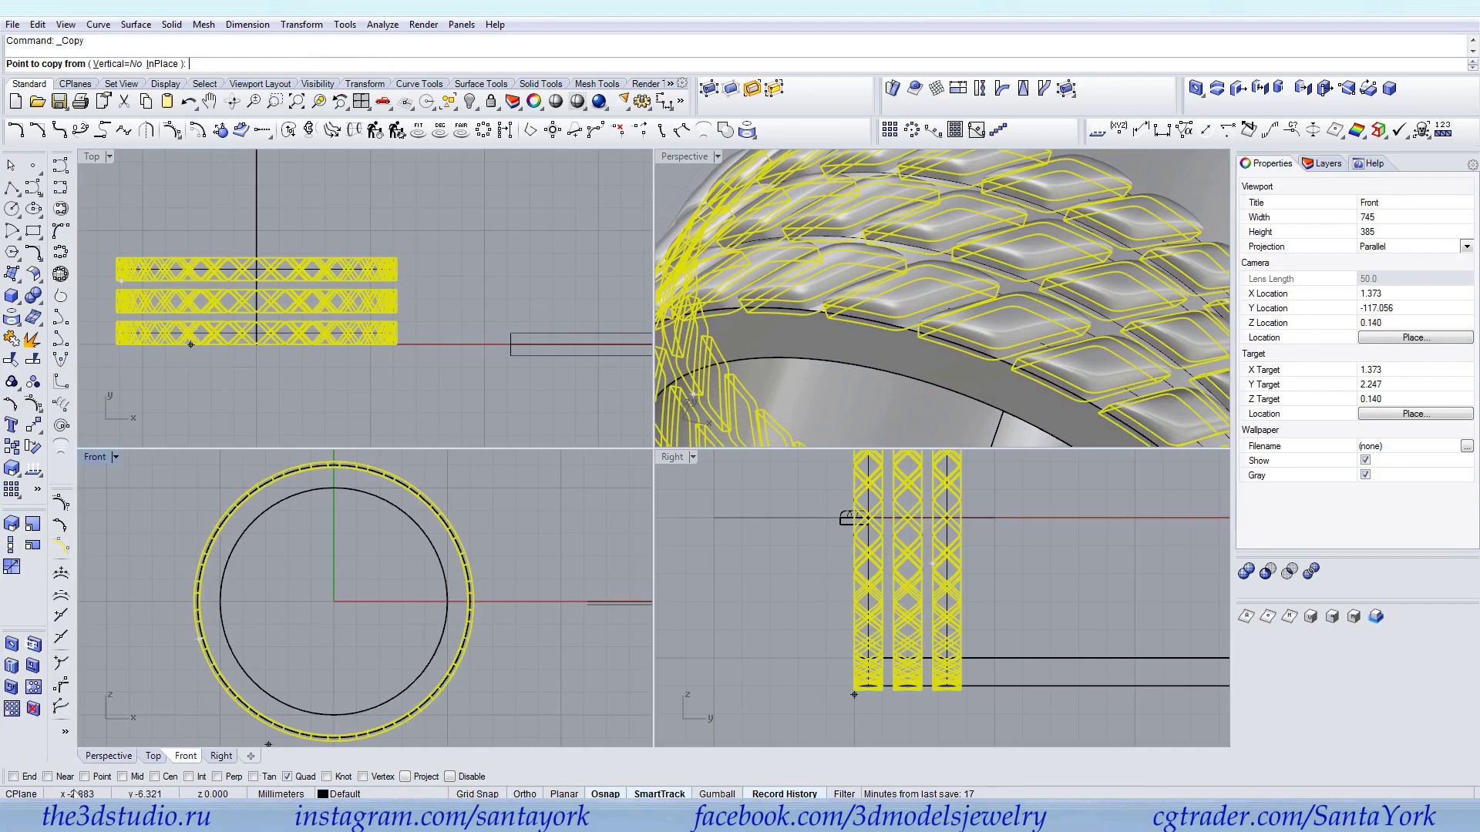
{"action": "scroll", "coordinate": [767, 387], "scroll_direction": "down", "scroll_amount": 10}
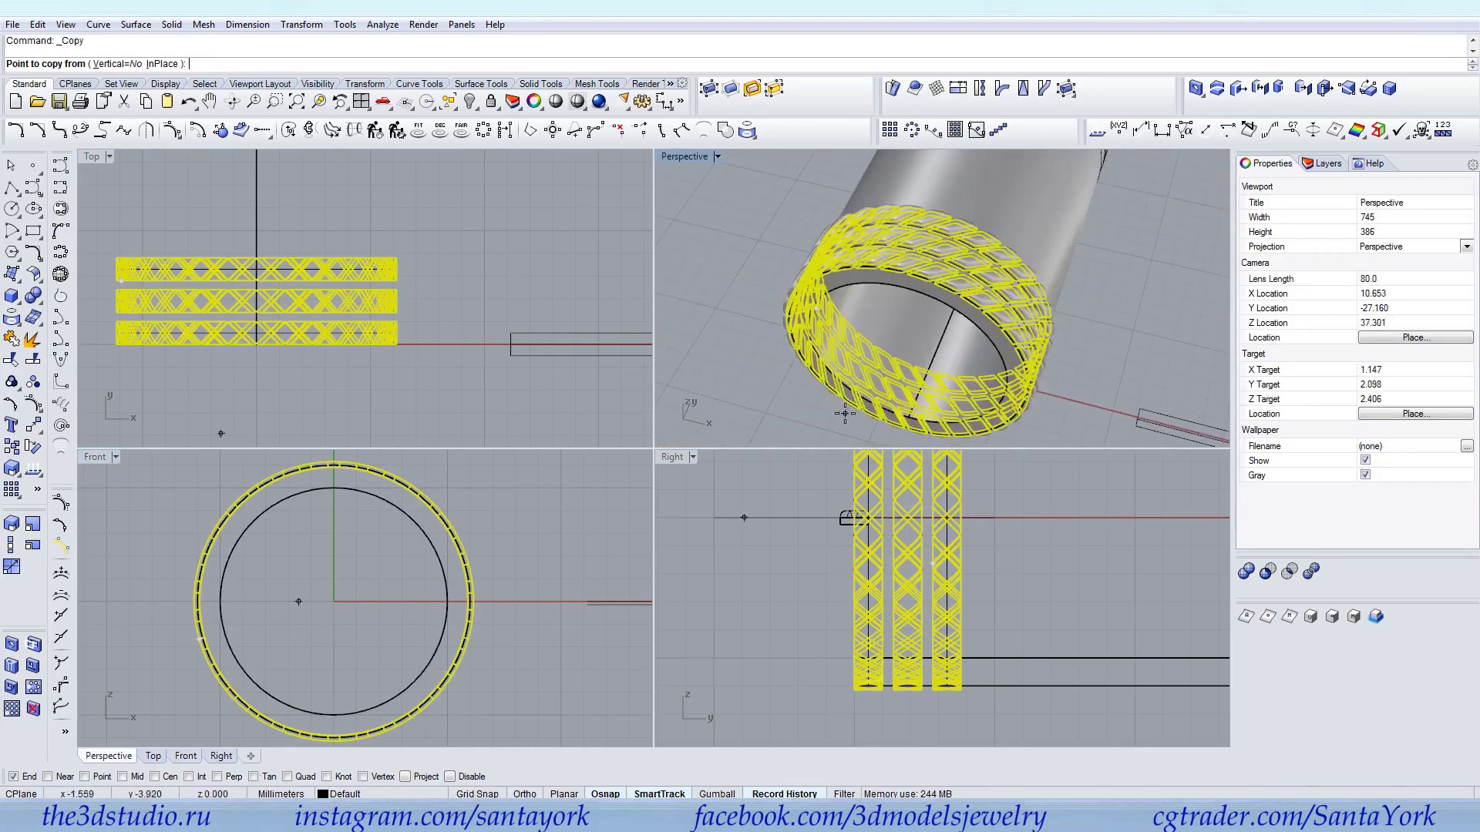
{"action": "right_click_drag", "start_coordinate": [767, 387], "coordinate": [778, 392]}
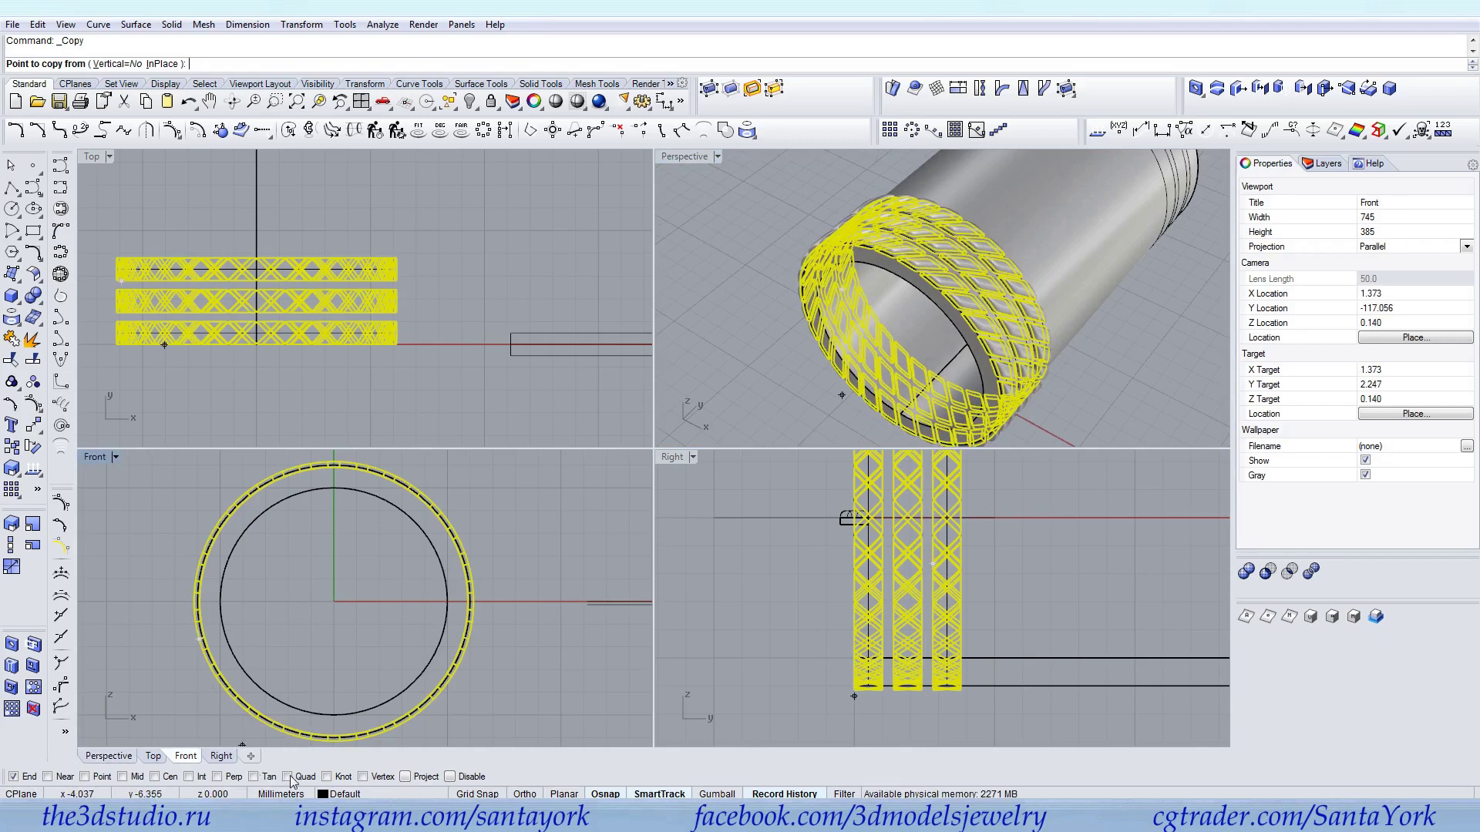
{"action": "left_click", "coordinate": [109, 755]}
{"action": "scroll", "coordinate": [891, 254], "scroll_direction": "up", "scroll_amount": 6}
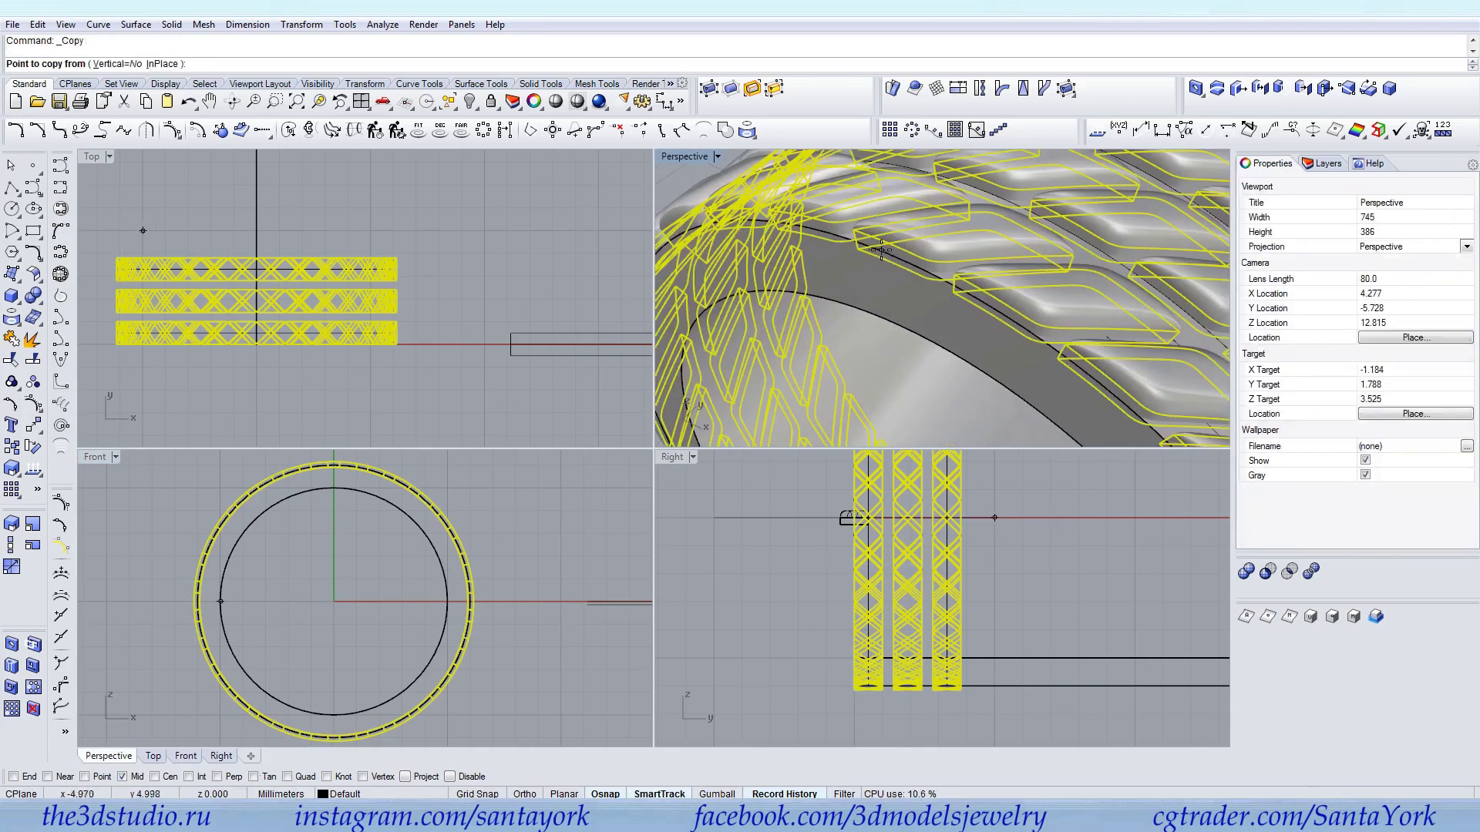
{"action": "right_click_drag", "start_coordinate": [927, 274], "coordinate": [1044, 288]}
{"action": "left_click", "coordinate": [1041, 285]}
{"action": "scroll", "coordinate": [1041, 281], "scroll_direction": "down", "scroll_amount": 8}
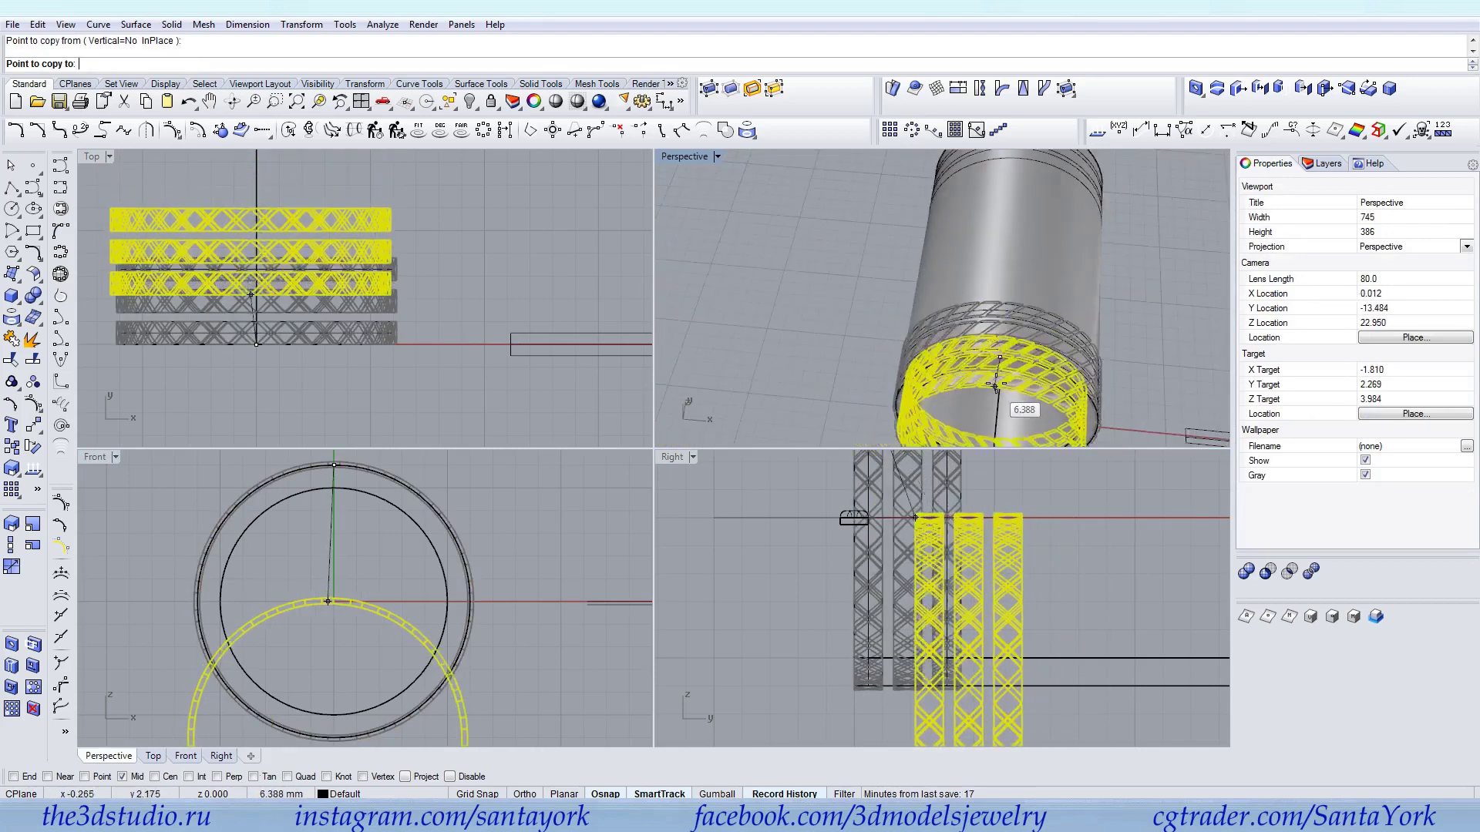
{"action": "scroll", "coordinate": [994, 324], "scroll_direction": "up", "scroll_amount": 4}
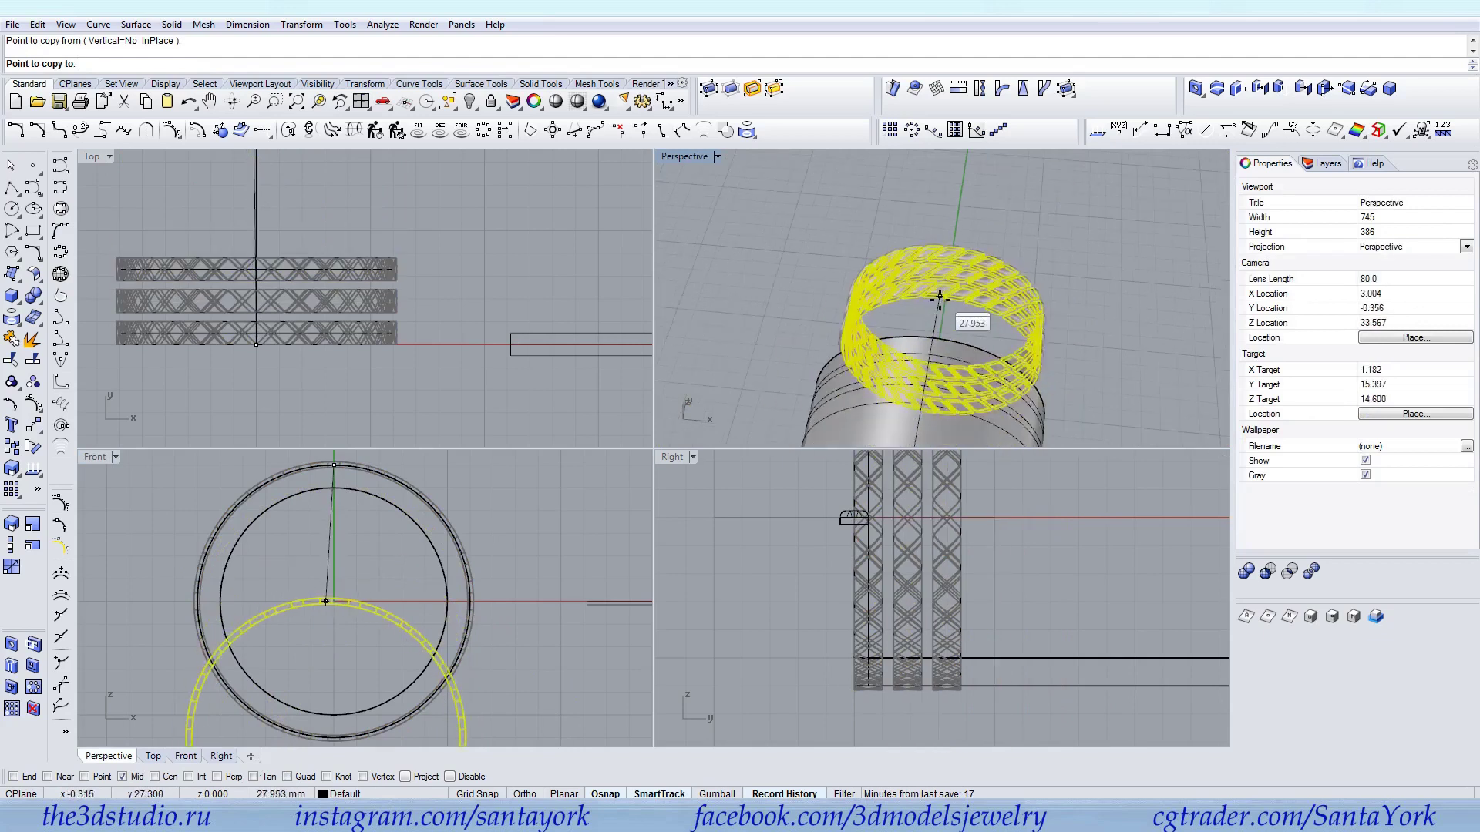
{"action": "left_click", "coordinate": [918, 403]}
{"action": "key", "text": "Return"}
Set the perspective view to Rendered display and inspect the rope rings on both ends of the tube
{"action": "right_click_drag", "start_coordinate": [1039, 280], "coordinate": [995, 413]}
{"action": "scroll", "coordinate": [1063, 202], "scroll_direction": "up", "scroll_amount": 4}
{"action": "right_click", "coordinate": [670, 157]}
{"action": "left_click", "coordinate": [705, 231]}
{"action": "right_click_drag", "start_coordinate": [755, 262], "coordinate": [981, 388]}
{"action": "right_click_drag", "start_coordinate": [1069, 307], "coordinate": [1049, 344]}
{"action": "scroll", "coordinate": [963, 337], "scroll_direction": "up", "scroll_amount": 3}
{"action": "right_click_drag", "start_coordinate": [961, 336], "coordinate": [952, 297]}
{"action": "scroll", "coordinate": [1039, 290], "scroll_direction": "down", "scroll_amount": 3}
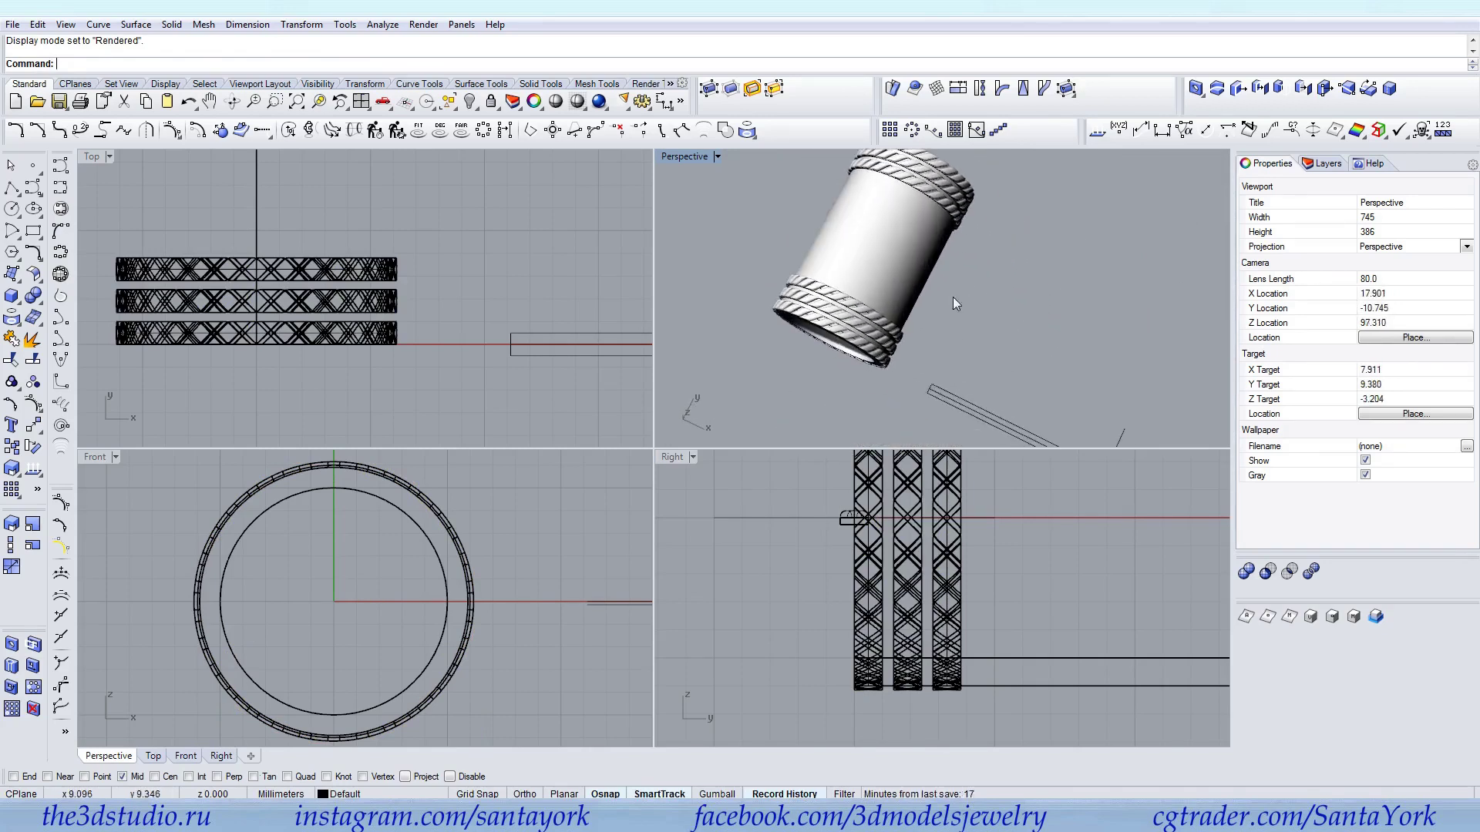
Group the two sets of rope rings from both tube ends into one group and clear the selection
{"action": "left_click", "coordinate": [950, 207]}
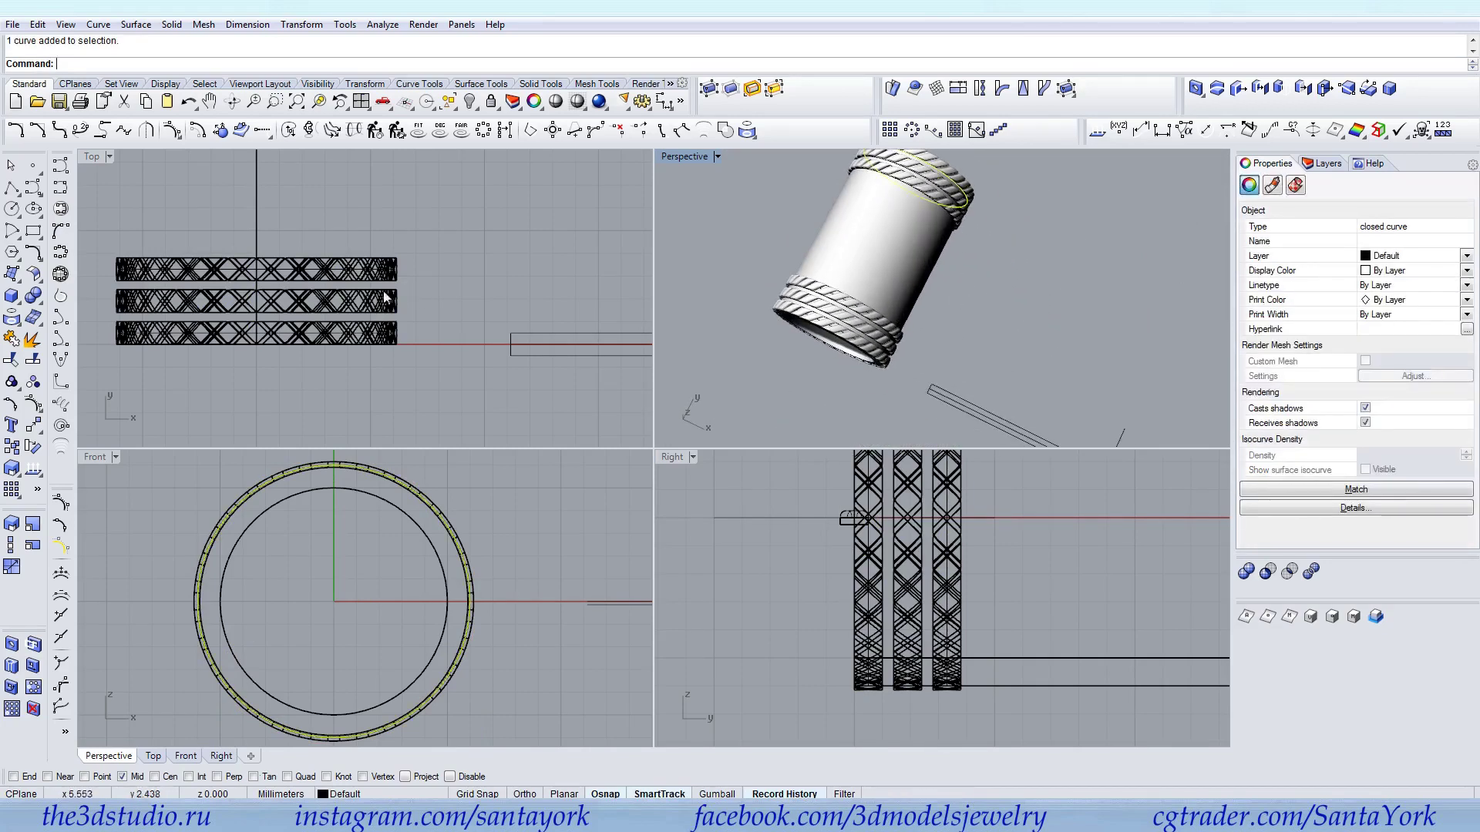
{"action": "scroll", "coordinate": [427, 356], "scroll_direction": "down", "scroll_amount": 9}
{"action": "scroll", "coordinate": [426, 231], "scroll_direction": "up", "scroll_amount": 13}
{"action": "left_click", "coordinate": [379, 222], "text": "shift"}
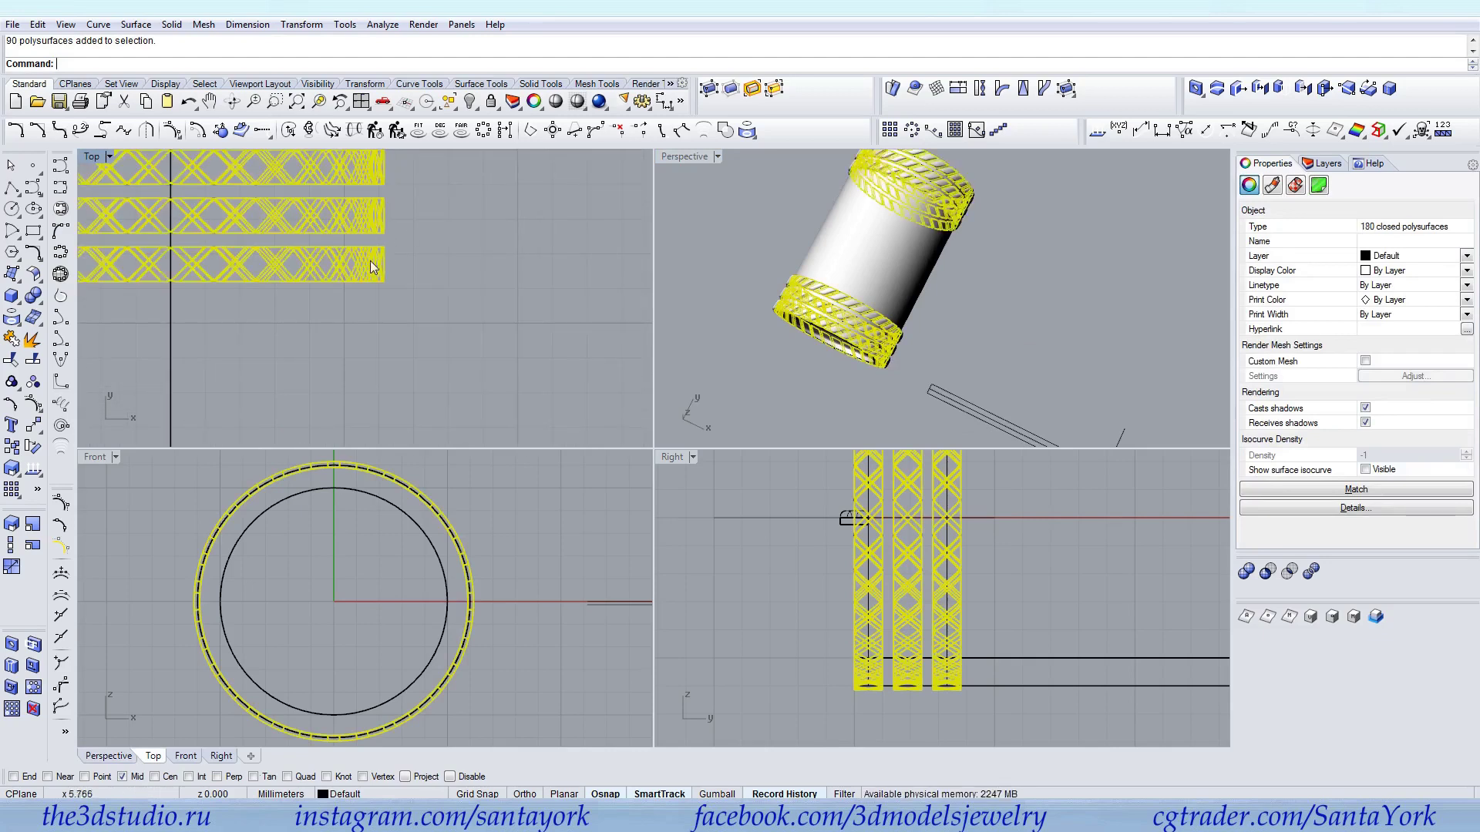
{"action": "left_click", "coordinate": [12, 447]}
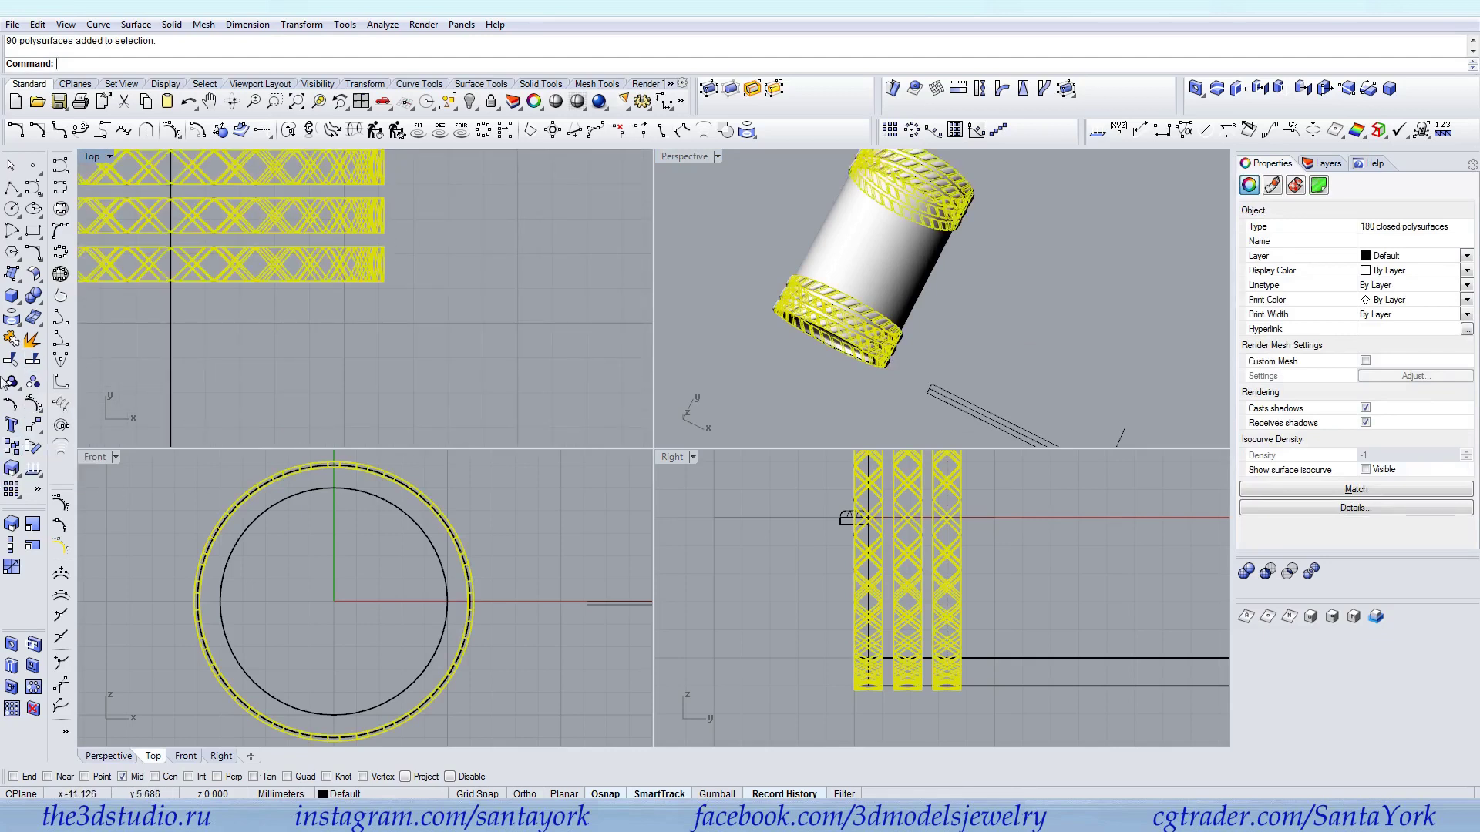
{"action": "left_click", "coordinate": [516, 415]}
Duplicate in place the closed circular curve beneath the innermost rope ring at the near end
{"action": "scroll", "coordinate": [524, 370], "scroll_direction": "down", "scroll_amount": 3}
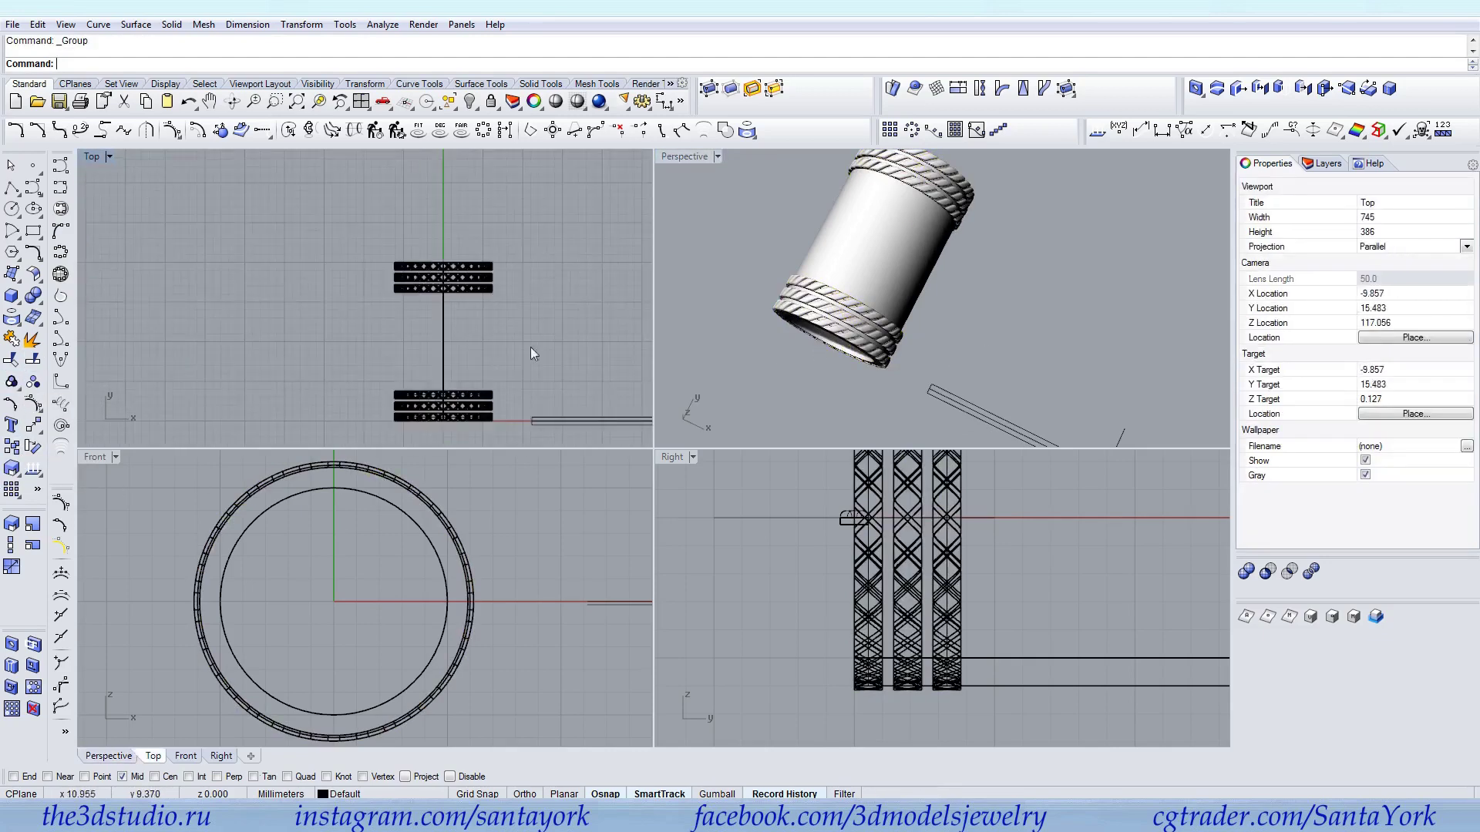
{"action": "scroll", "coordinate": [473, 406], "scroll_direction": "up", "scroll_amount": 5}
{"action": "left_click", "coordinate": [474, 365]}
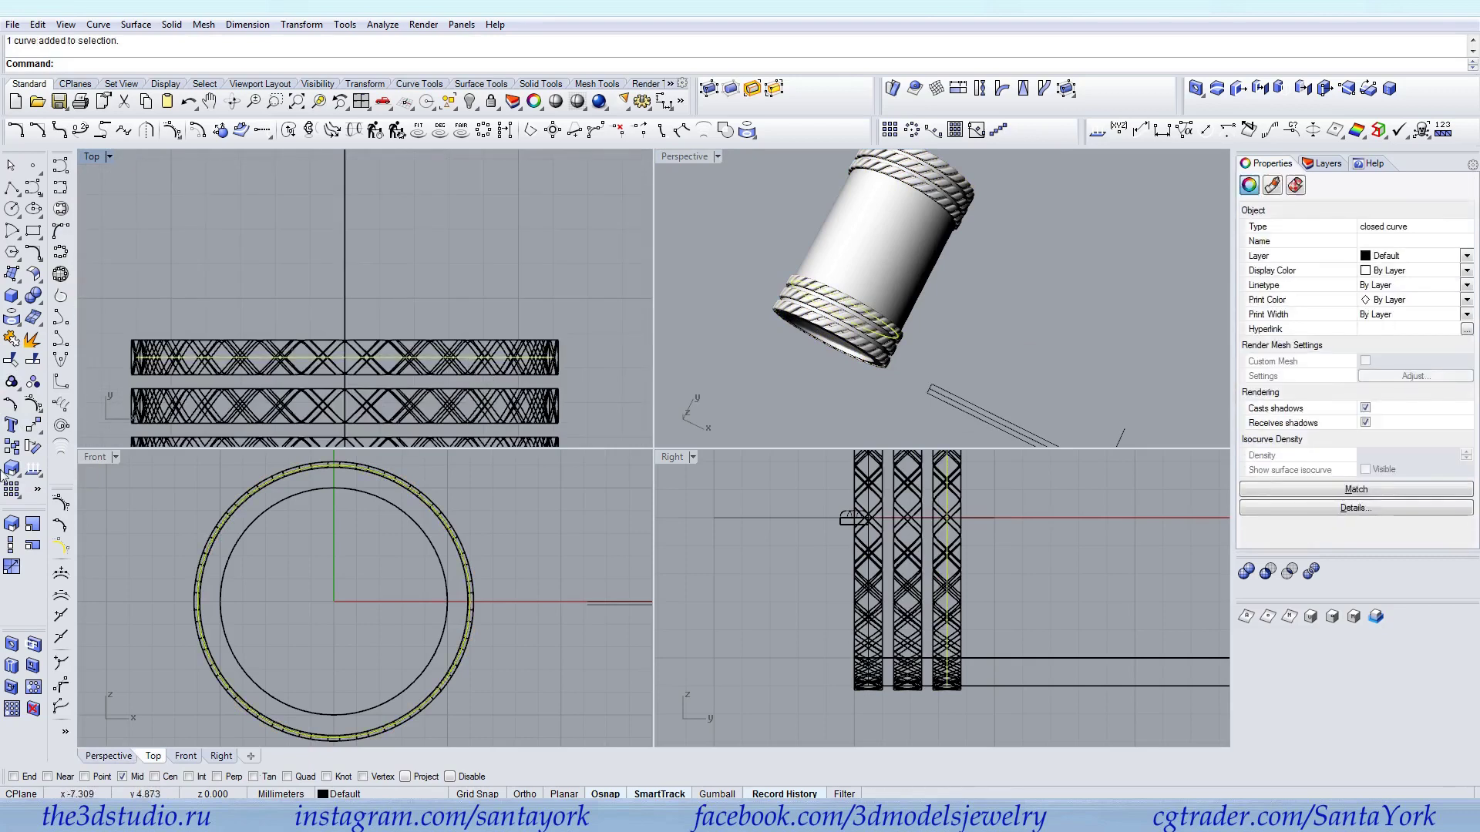
{"action": "left_click", "coordinate": [144, 101]}
{"action": "left_click", "coordinate": [167, 101]}
Set the duplicated circle's points along world Y to the middle of the tube's length with Set Points
{"action": "scroll", "coordinate": [726, 635], "scroll_direction": "down", "scroll_amount": 5}
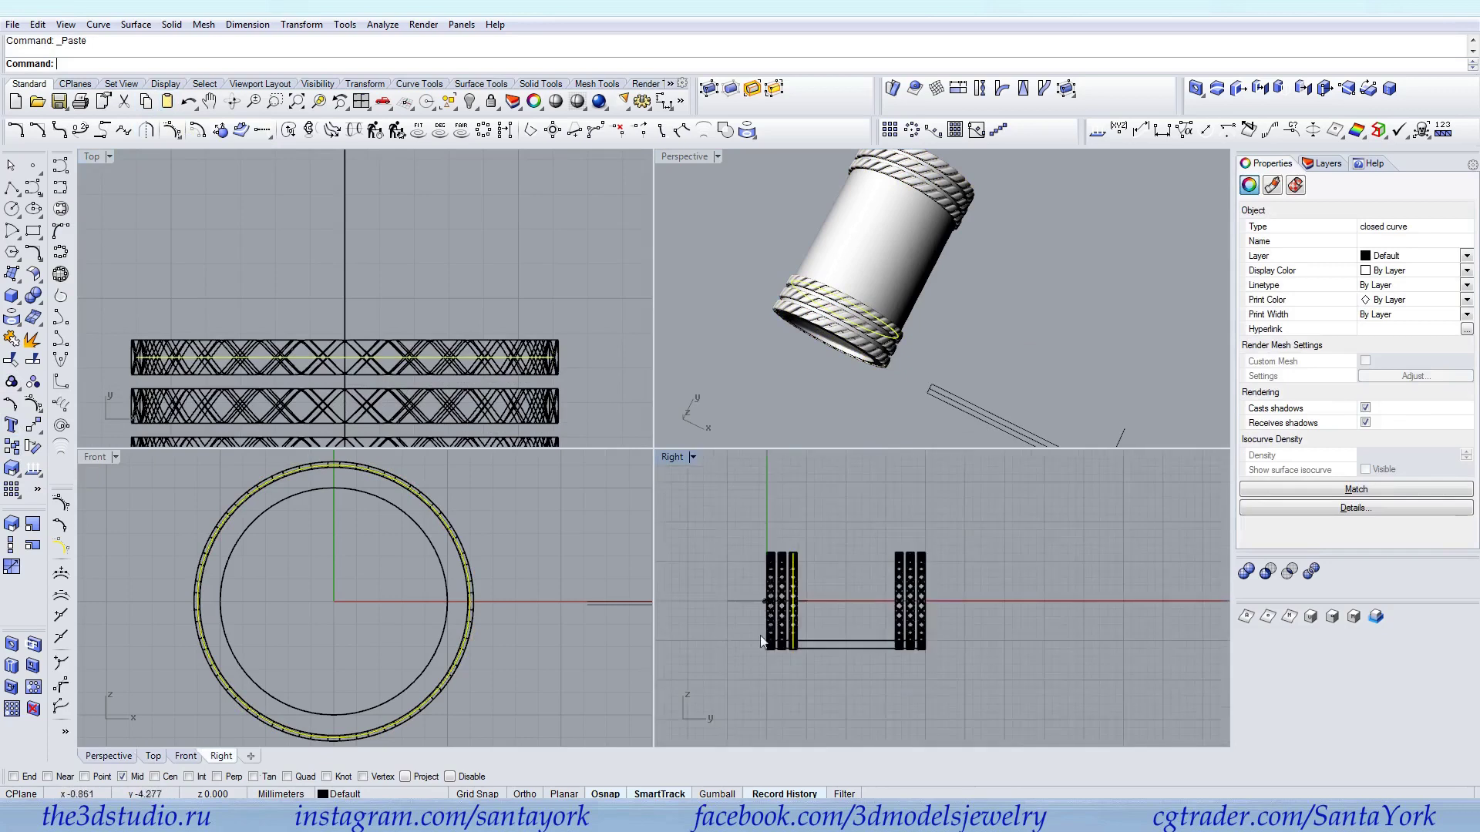
{"action": "scroll", "coordinate": [797, 633], "scroll_direction": "up", "scroll_amount": 4}
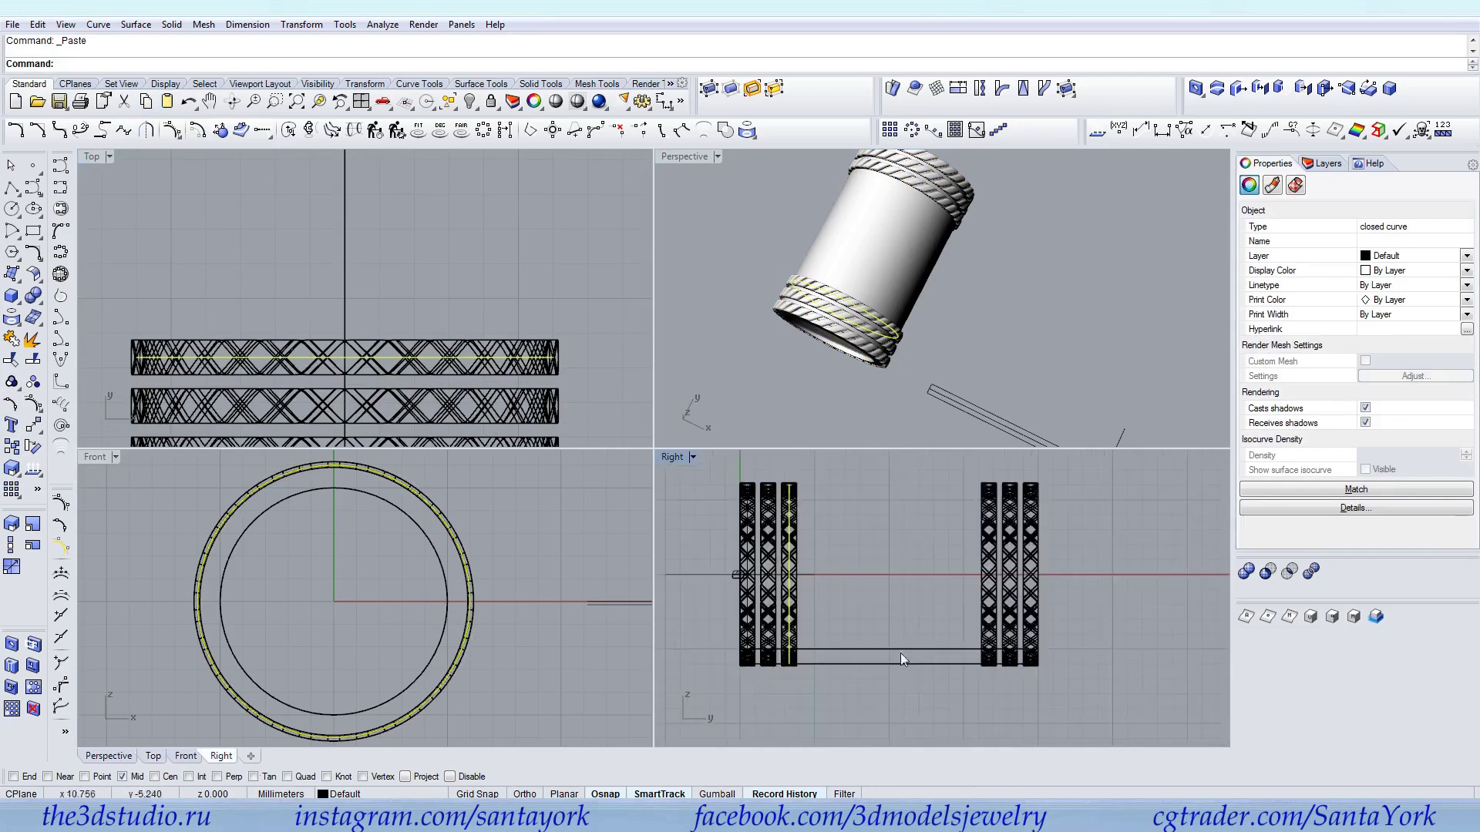
{"action": "left_click", "coordinate": [34, 406]}
{"action": "left_click", "coordinate": [121, 476]}
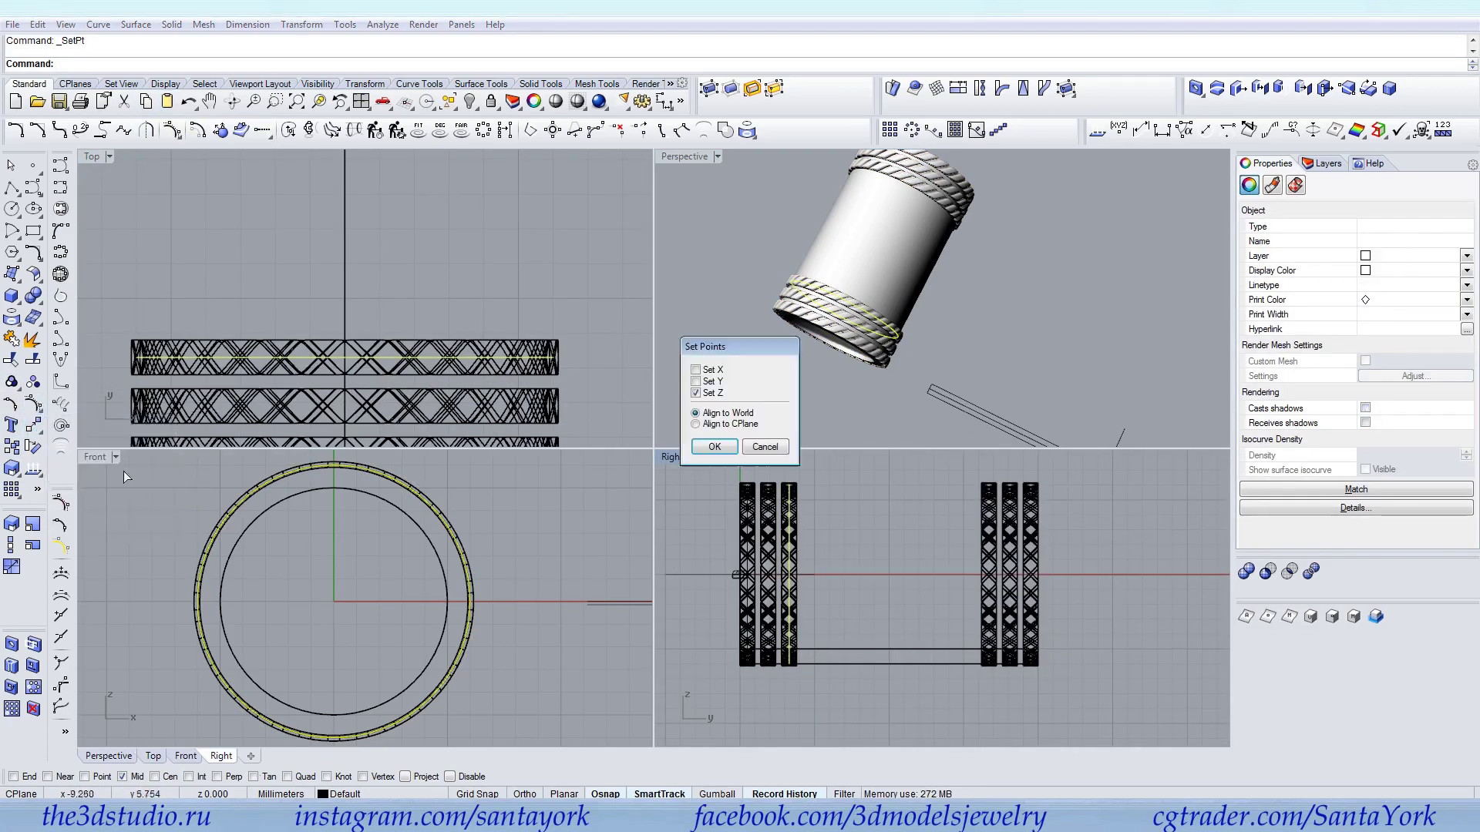
{"action": "left_click", "coordinate": [712, 447]}
{"action": "left_click", "coordinate": [890, 661]}
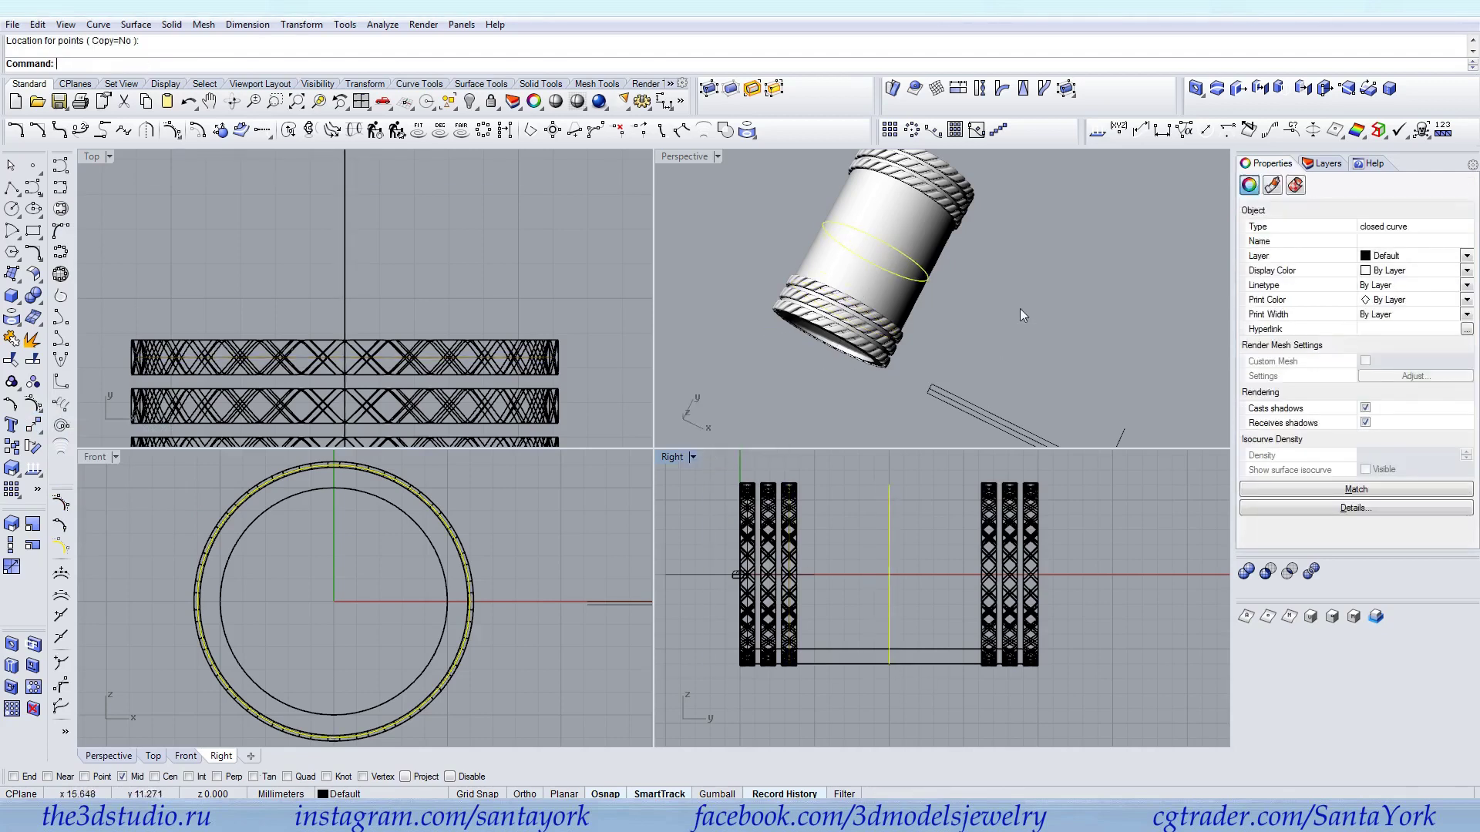
Mirror the centre line of the flat strip across the Y axis, keeping the original
{"action": "right_click_drag", "start_coordinate": [1037, 367], "coordinate": [877, 270]}
{"action": "scroll", "coordinate": [877, 269], "scroll_direction": "down", "scroll_amount": 5}
{"action": "scroll", "coordinate": [1000, 370], "scroll_direction": "up", "scroll_amount": 5}
{"action": "left_click", "coordinate": [1001, 364]}
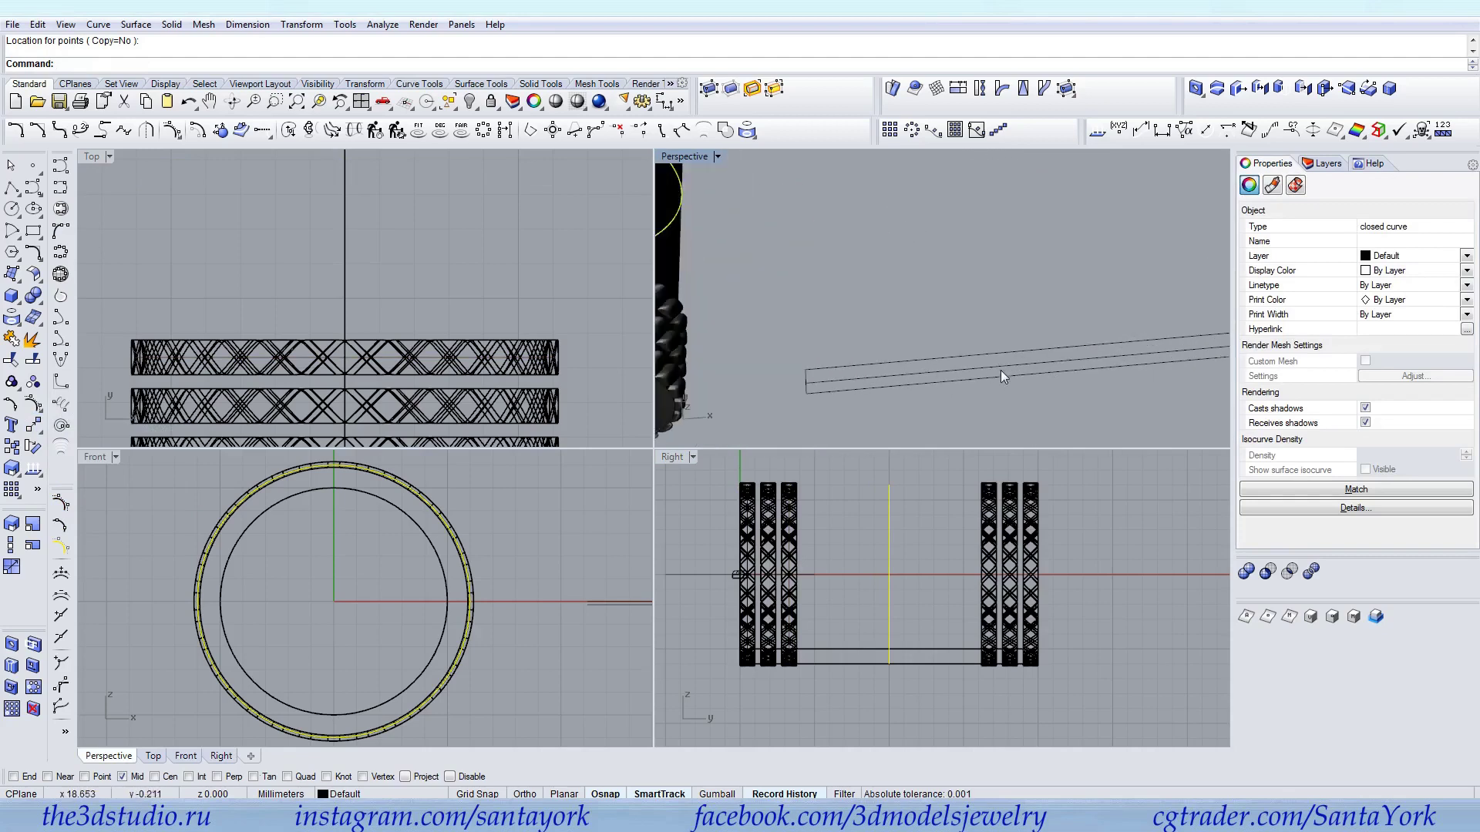
{"action": "left_click", "coordinate": [301, 24]}
{"action": "left_click", "coordinate": [295, 108]}
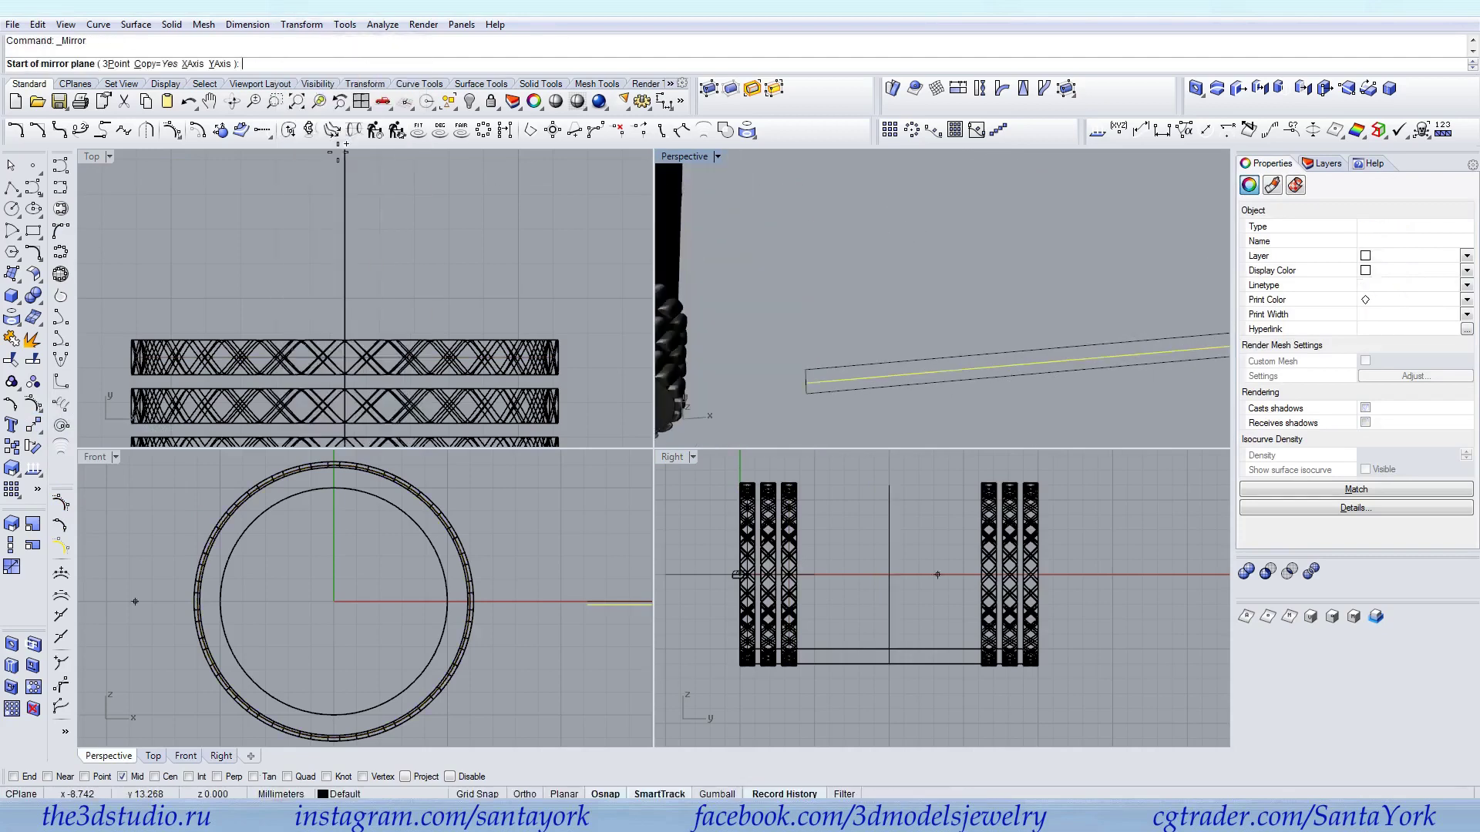
{"action": "left_click", "coordinate": [220, 64]}
{"action": "left_click", "coordinate": [336, 311]}
{"action": "key", "text": "Escape"}
Finish the mirrored copy of the strip's centre line and set its world Y to the middle of the tube's length with Set Points
{"action": "left_click", "coordinate": [342, 312]}
{"action": "left_click", "coordinate": [33, 424]}
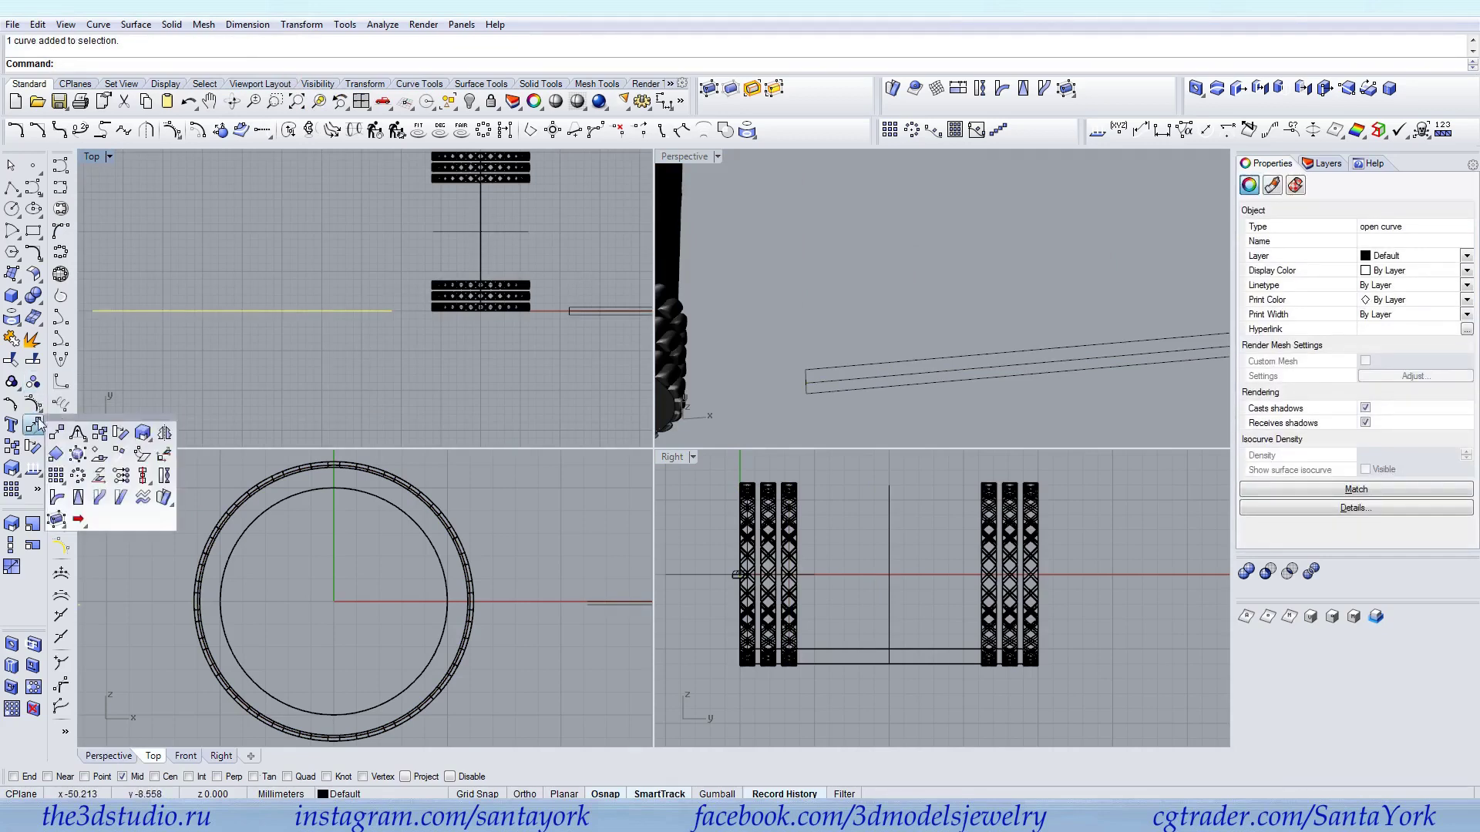
{"action": "left_click", "coordinate": [103, 476]}
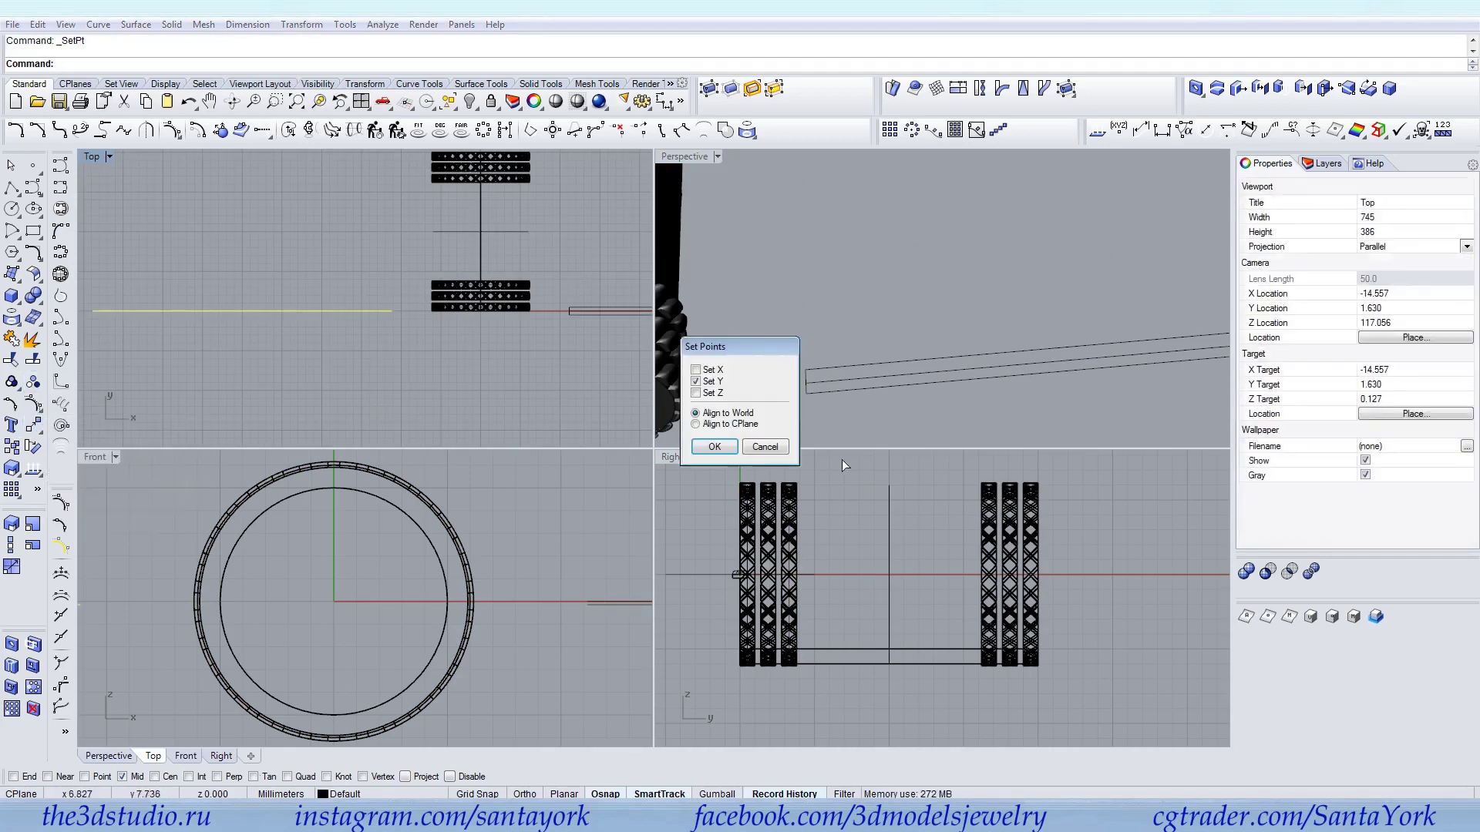
{"action": "left_click", "coordinate": [714, 447]}
{"action": "left_click", "coordinate": [479, 231]}
{"action": "right_click_drag", "start_coordinate": [353, 248], "coordinate": [411, 300]}
{"action": "scroll", "coordinate": [497, 253], "scroll_direction": "up", "scroll_amount": 2}
{"action": "left_click", "coordinate": [502, 235]}
Duplicate the mirrored line and set the copy's world Y to the inner edge of the far rope rings
{"action": "left_click", "coordinate": [378, 303]}
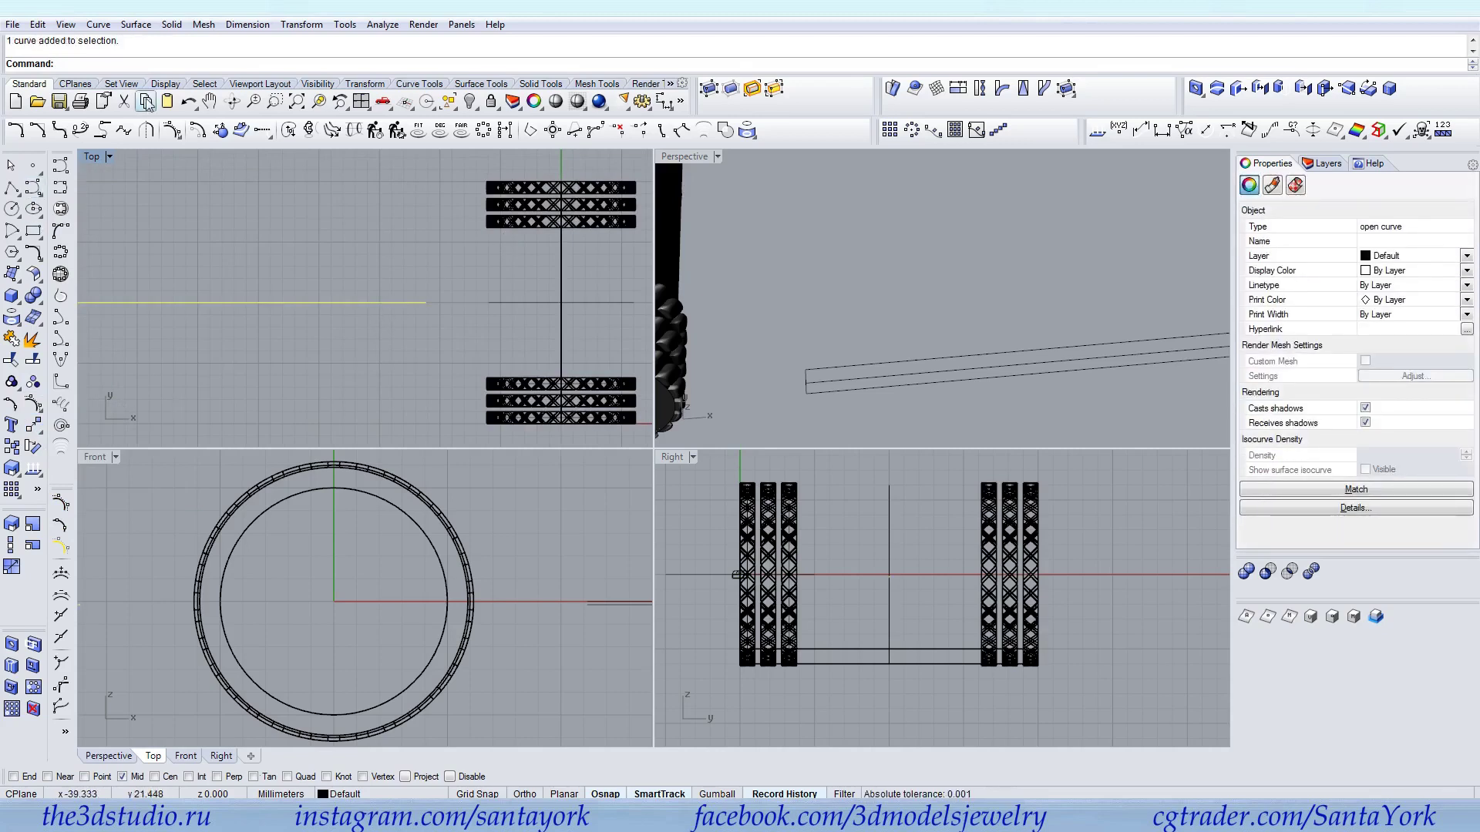
{"action": "left_click_drag", "start_coordinate": [292, 303], "coordinate": [292, 252]}
{"action": "left_click", "coordinate": [36, 428]}
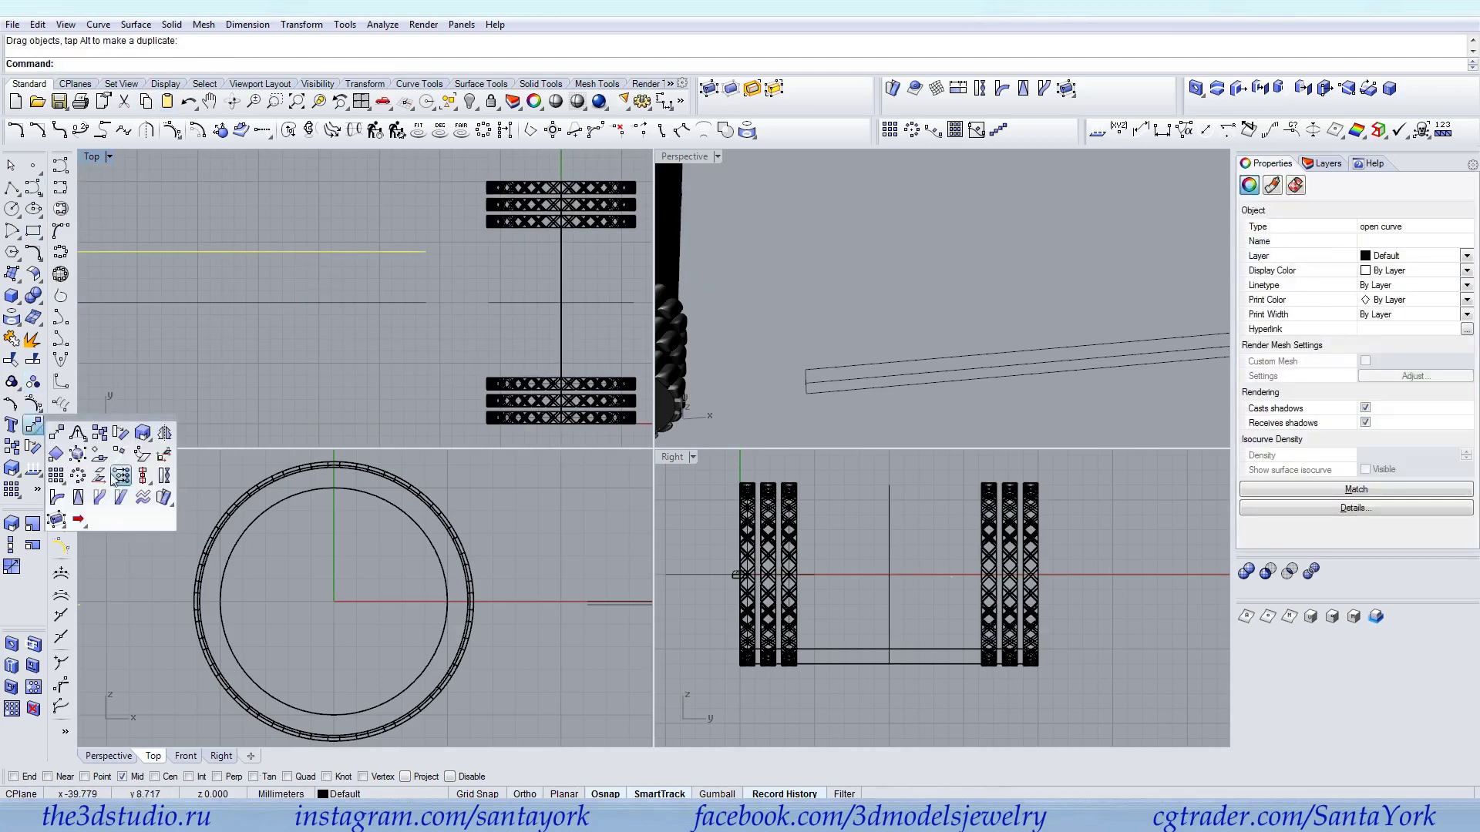
{"action": "left_click", "coordinate": [102, 476]}
{"action": "left_click", "coordinate": [728, 447]}
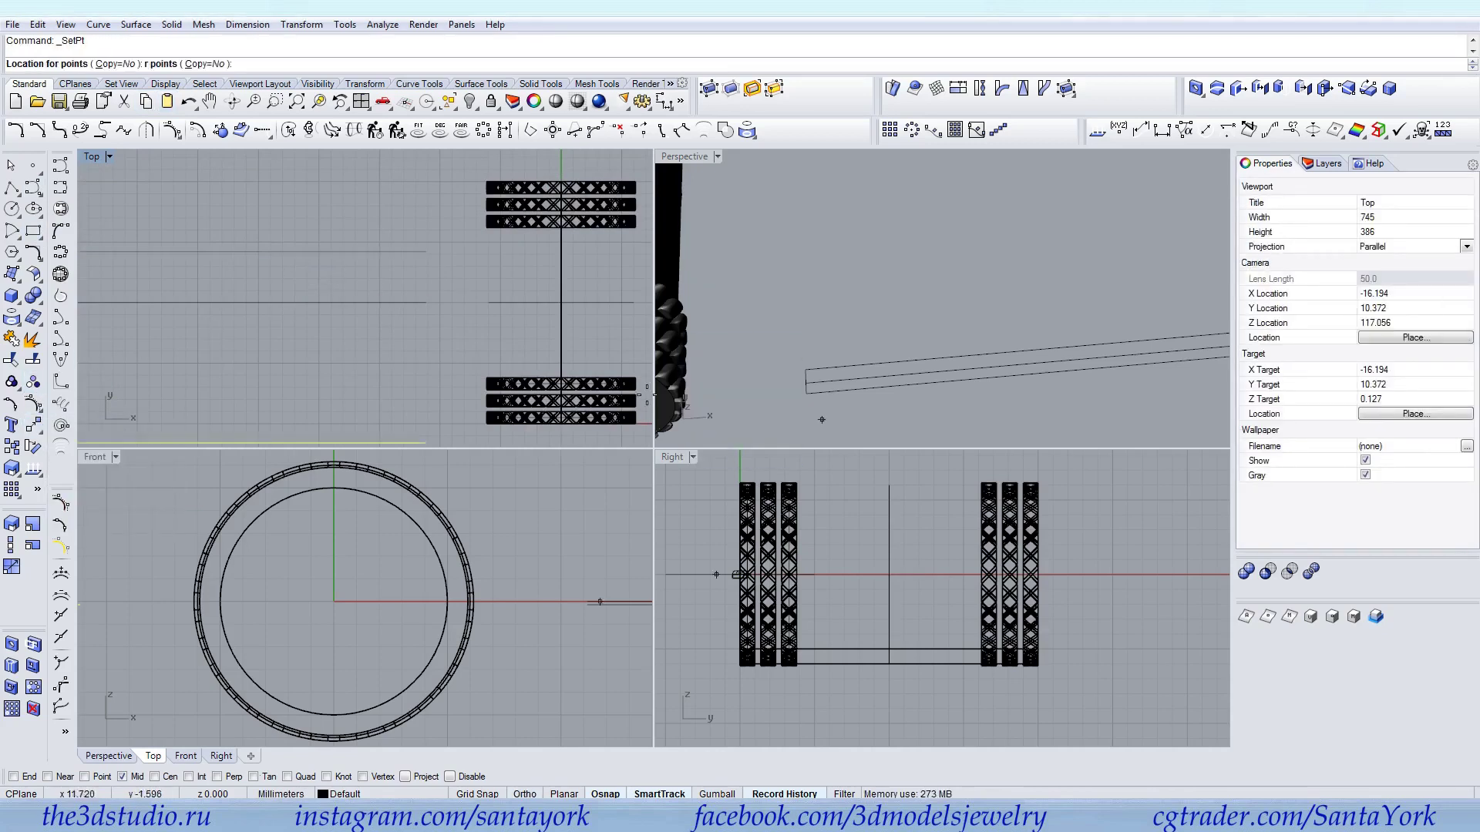
{"action": "left_click", "coordinate": [493, 227]}
Mirror the duplicated line across the middle line, keeping the original
{"action": "left_click", "coordinate": [307, 25]}
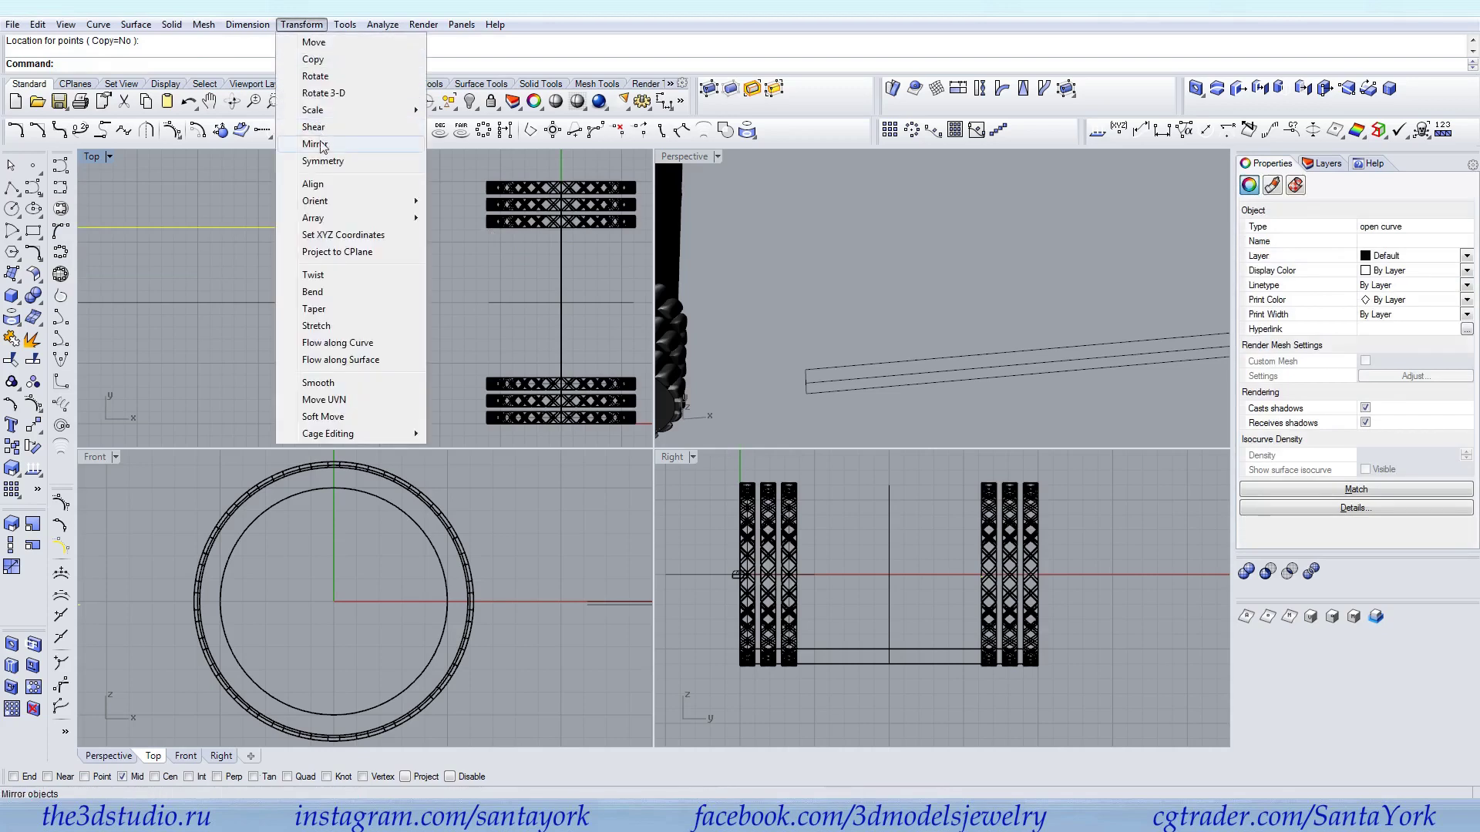
{"action": "left_click", "coordinate": [324, 146]}
{"action": "left_click", "coordinate": [430, 303]}
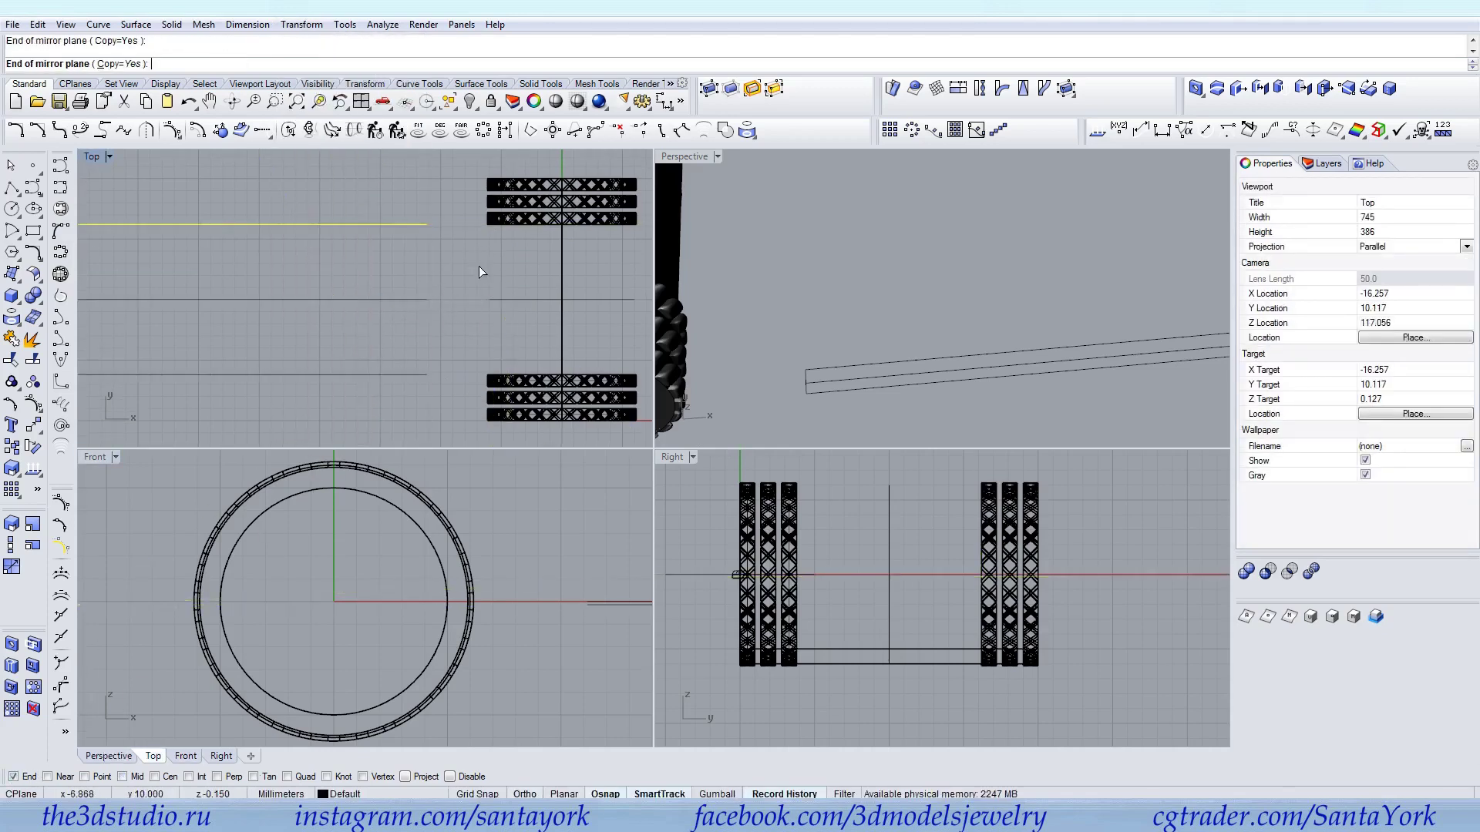
{"action": "left_click", "coordinate": [478, 299]}
Draw polylines across both ends of the two outer lines and join the four curves into one closed rectangle
{"action": "left_click", "coordinate": [11, 188]}
{"action": "left_click", "coordinate": [426, 224]}
{"action": "left_click", "coordinate": [426, 375]}
{"action": "key", "text": "Return"}
{"action": "scroll", "coordinate": [508, 314], "scroll_direction": "down", "scroll_amount": 2}
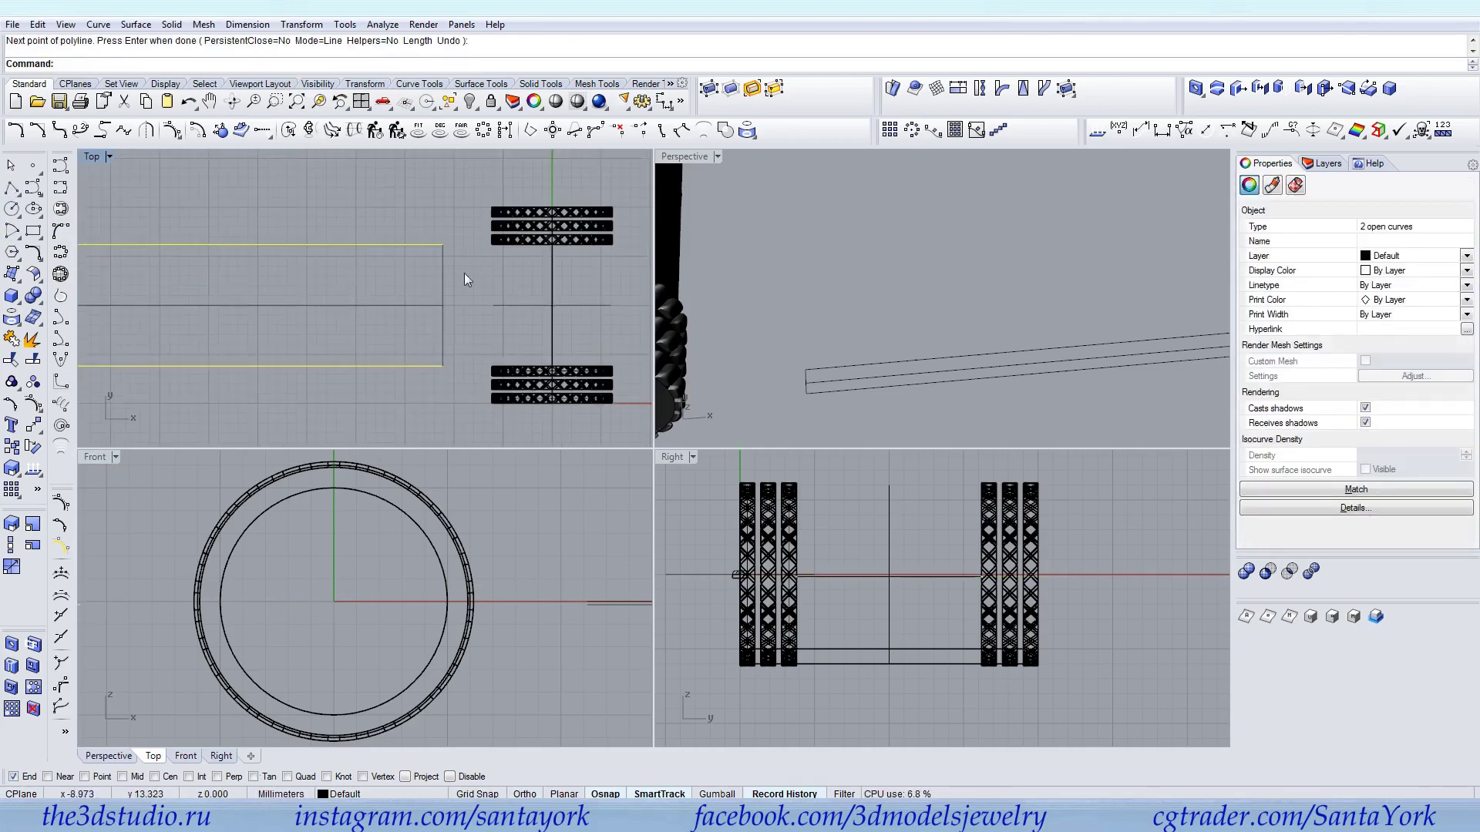
{"action": "scroll", "coordinate": [446, 276], "scroll_direction": "down", "scroll_amount": 3}
{"action": "key", "text": "Return"}
{"action": "left_click", "coordinate": [199, 253]}
{"action": "left_click", "coordinate": [199, 332]}
{"action": "key", "text": "Return"}
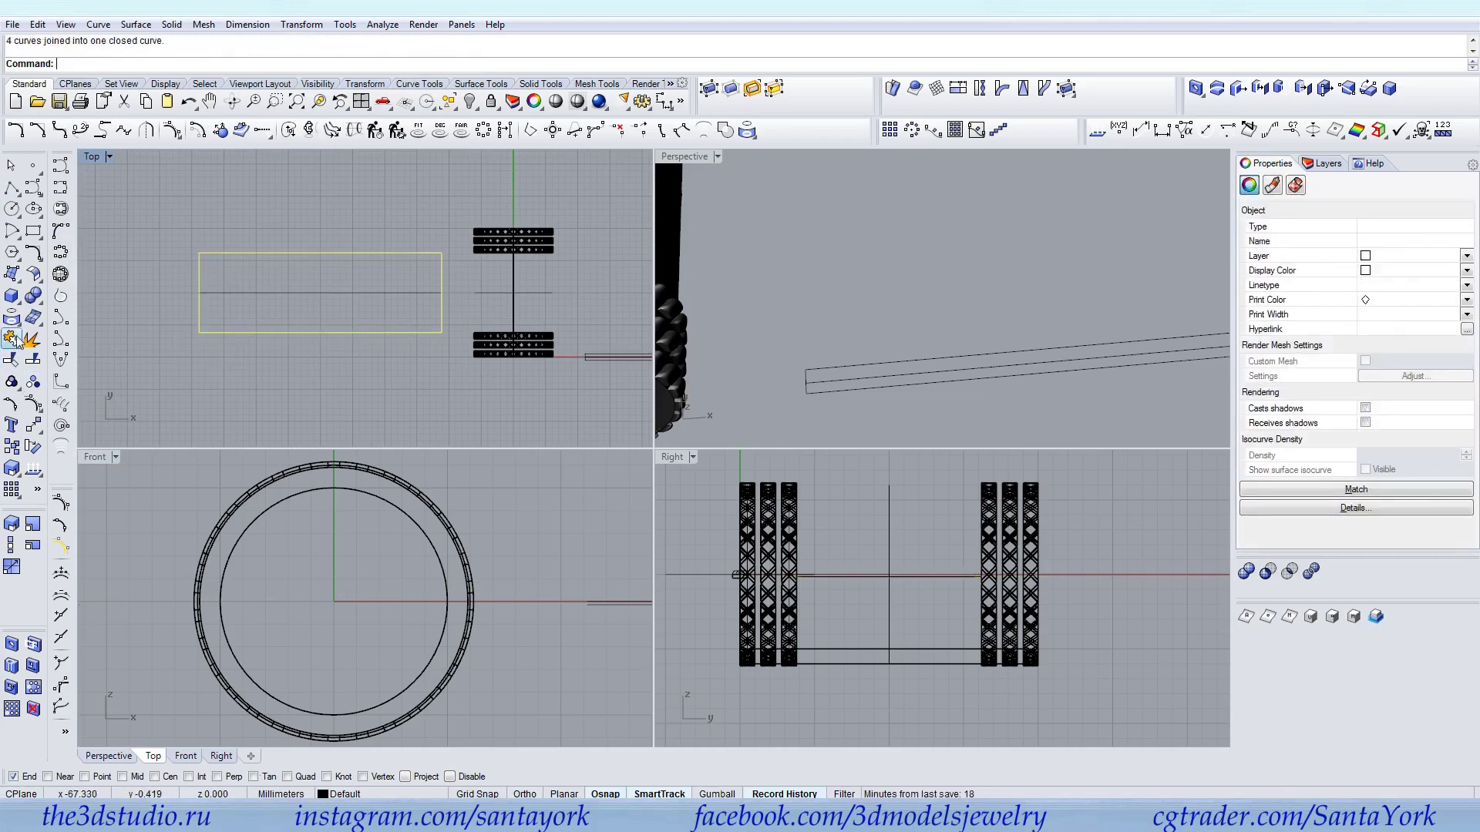
{"action": "key", "text": "Escape"}
Draw a separate line along the rectangle's short end farthest from the tube
{"action": "left_click", "coordinate": [11, 187]}
{"action": "left_click", "coordinate": [198, 253]}
{"action": "left_click", "coordinate": [199, 333]}
{"action": "key", "text": "Return"}
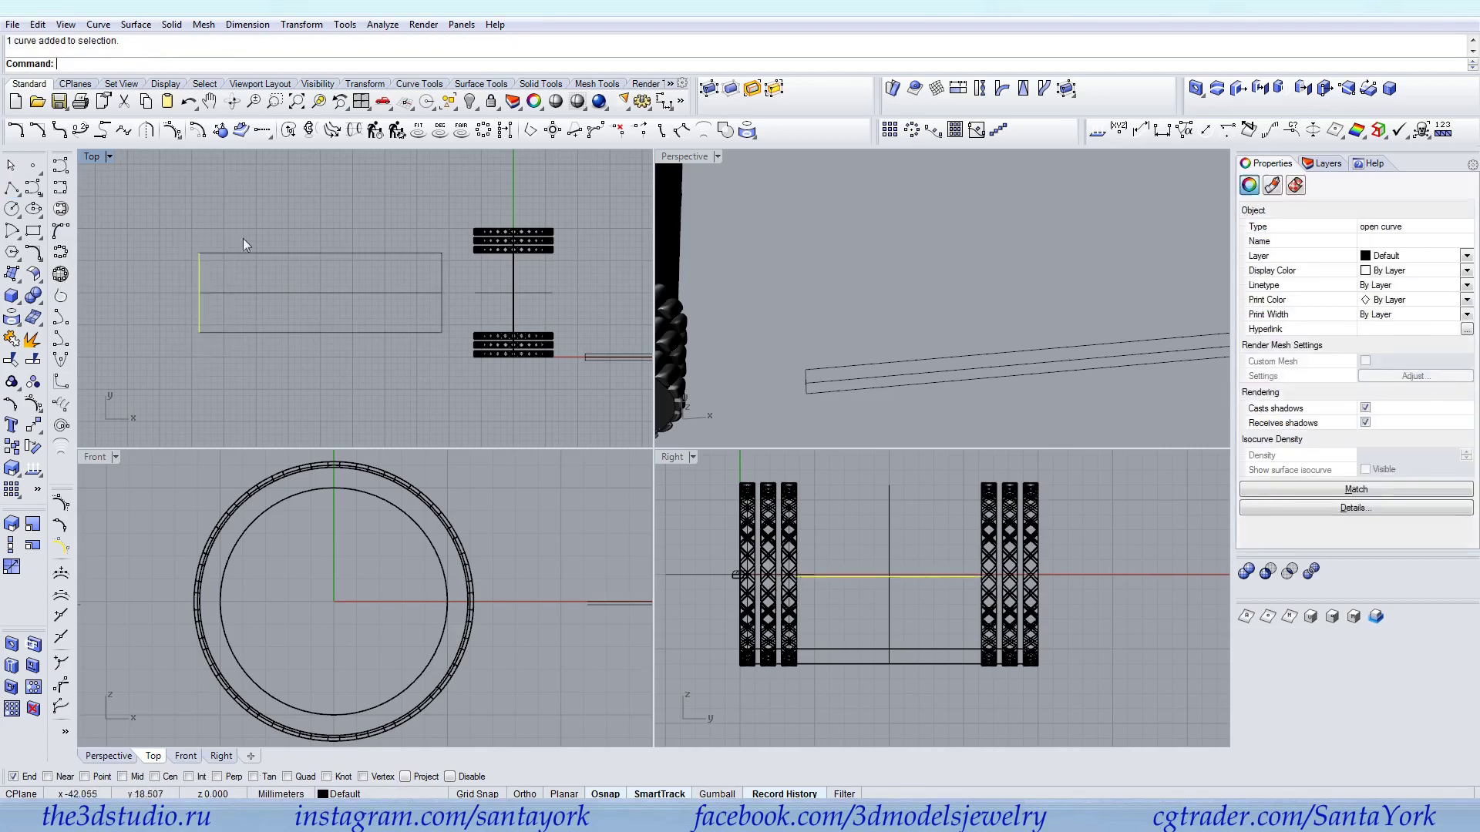
Try arraying the short end line along the rectangle's centre line with 16 items
{"action": "left_click", "coordinate": [933, 130]}
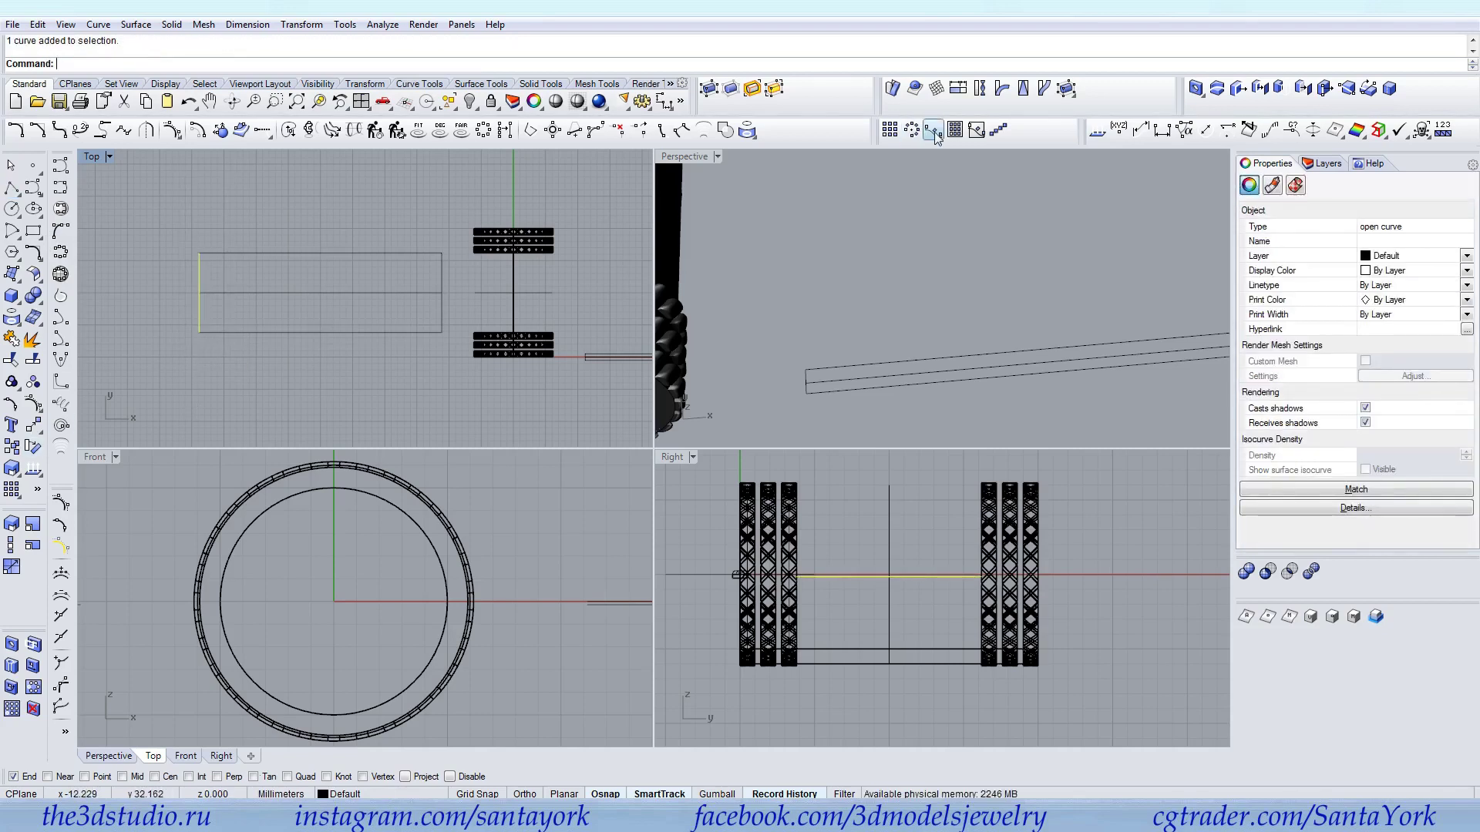
{"action": "left_click", "coordinate": [215, 294]}
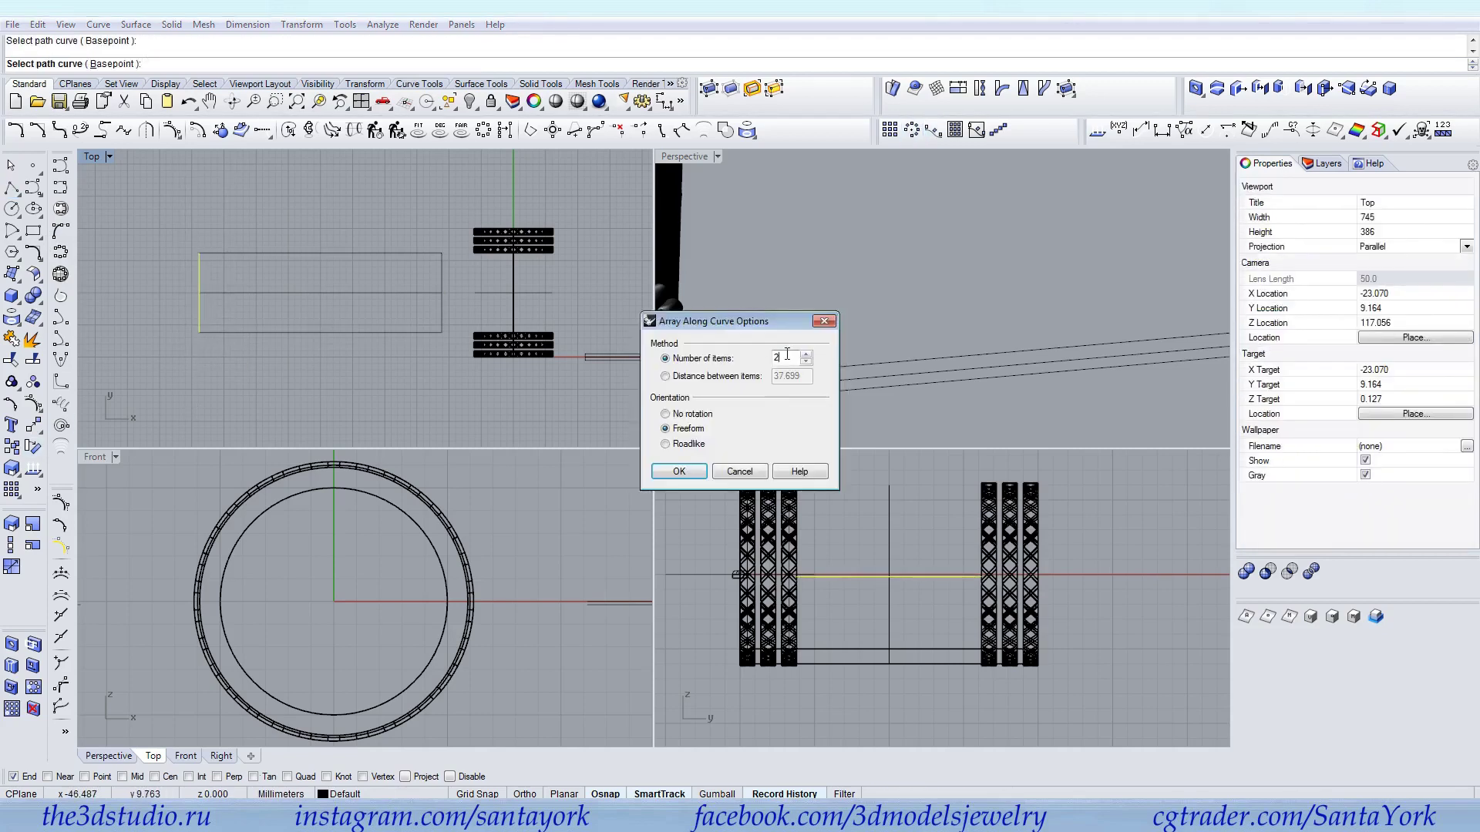
{"action": "type", "text": "16"}
{"action": "key", "text": "Return"}
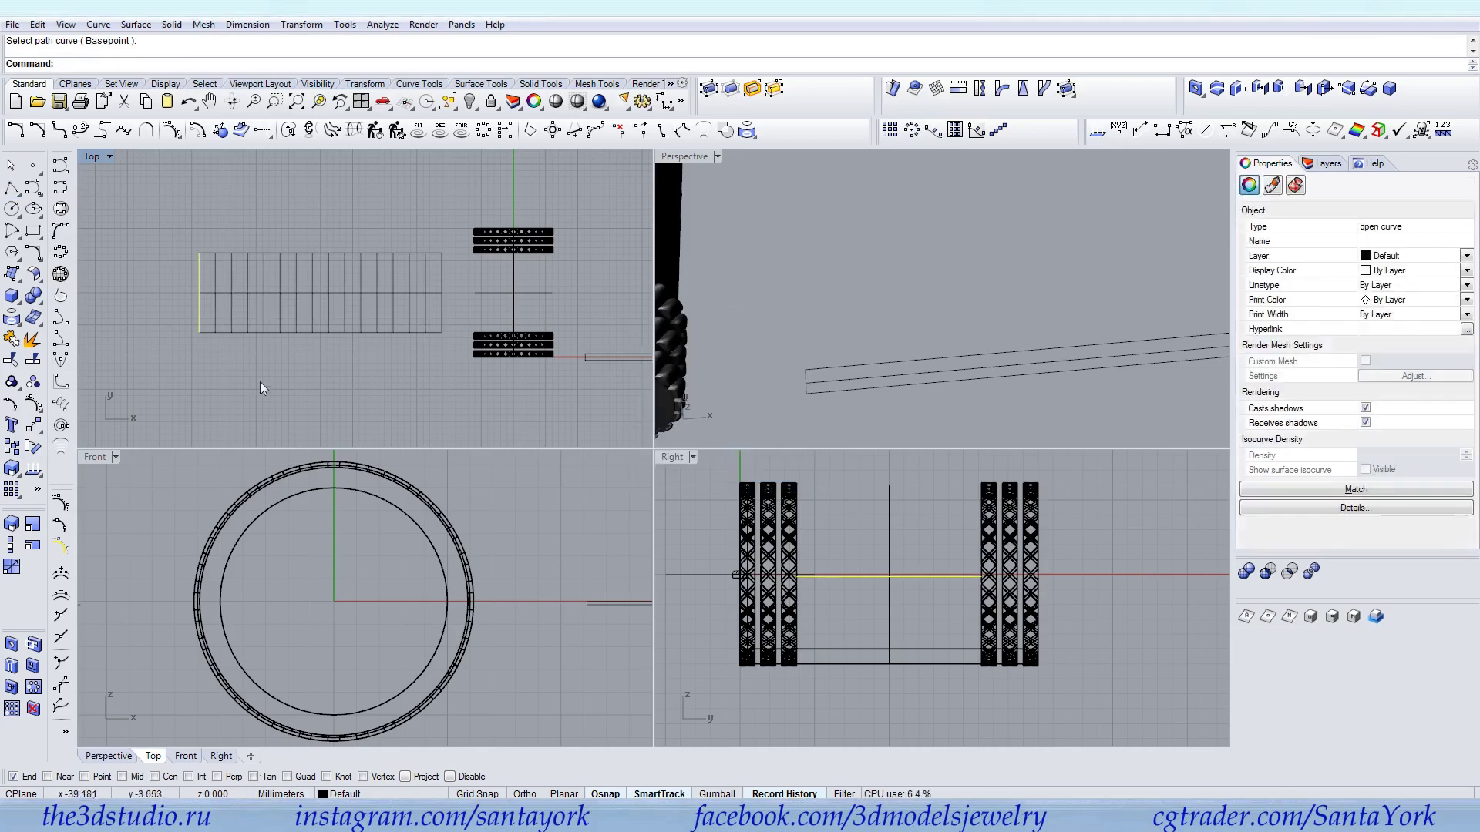
{"action": "scroll", "coordinate": [289, 300], "scroll_direction": "up", "scroll_amount": 2}
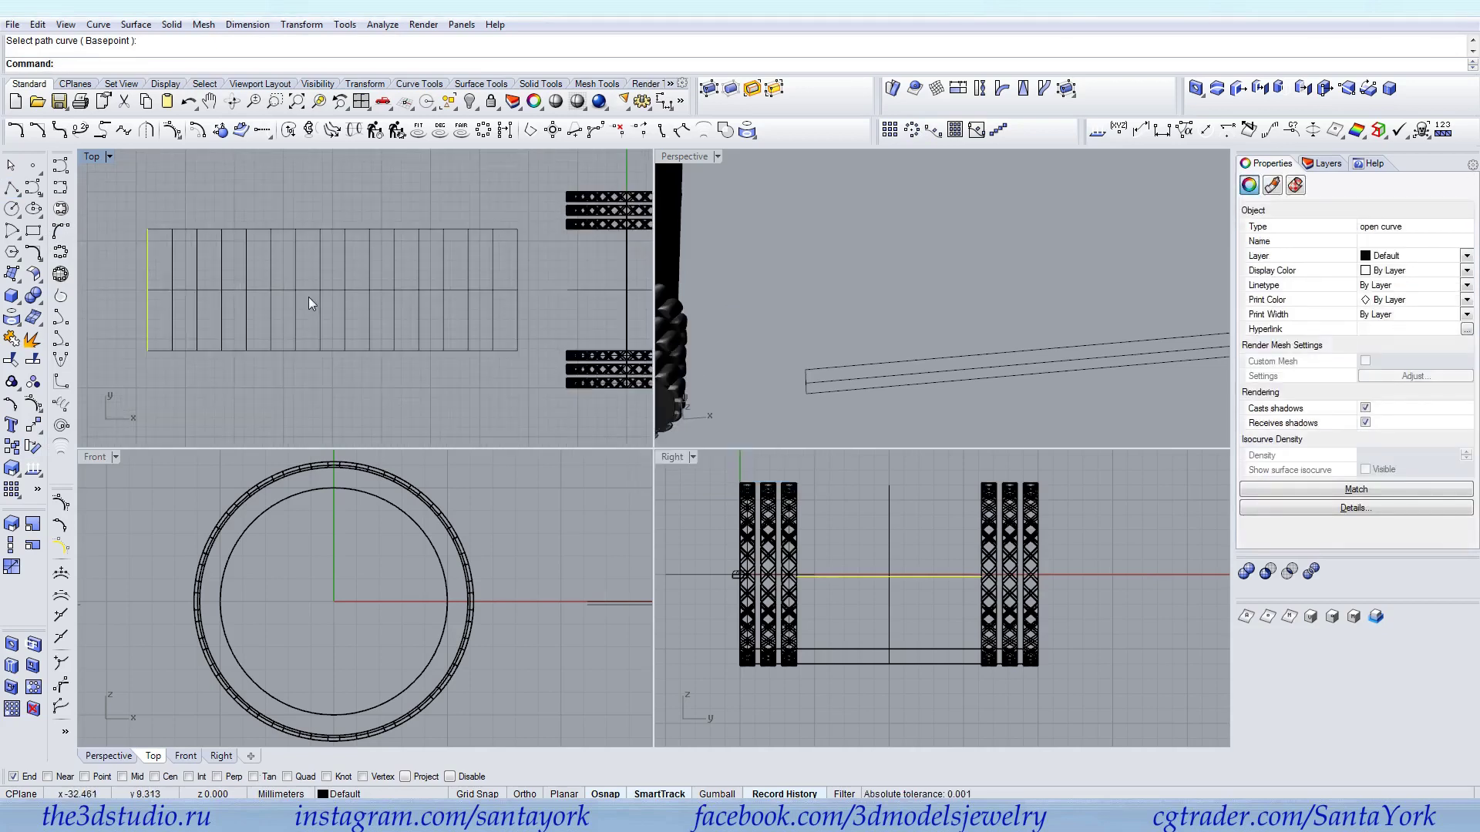
{"action": "key", "text": "ctrl+z"}
Array the short end line along the rectangle's centre line with 12 items in Freeform orientation
{"action": "key", "text": "Return"}
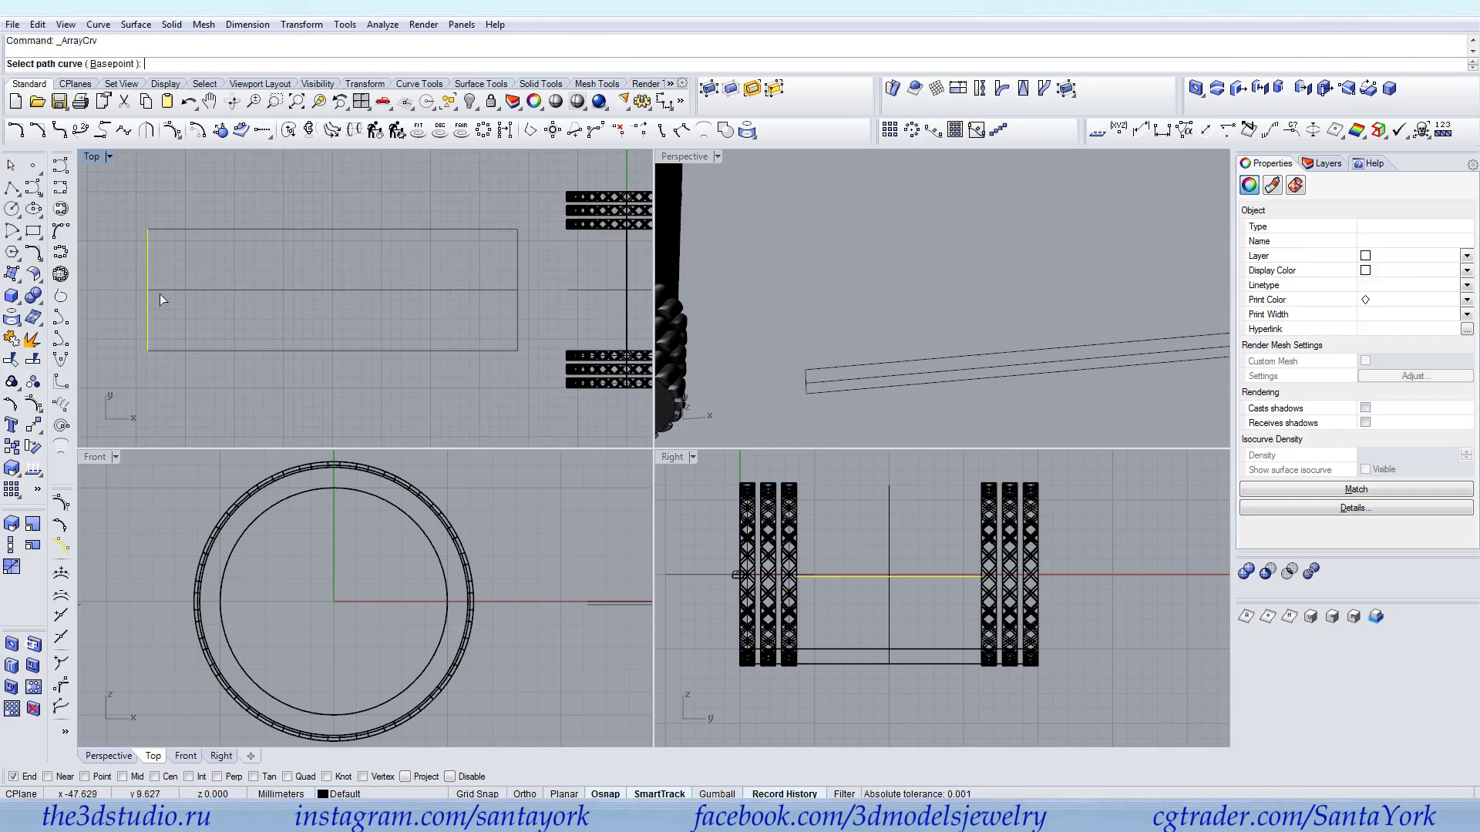
{"action": "left_click", "coordinate": [181, 291]}
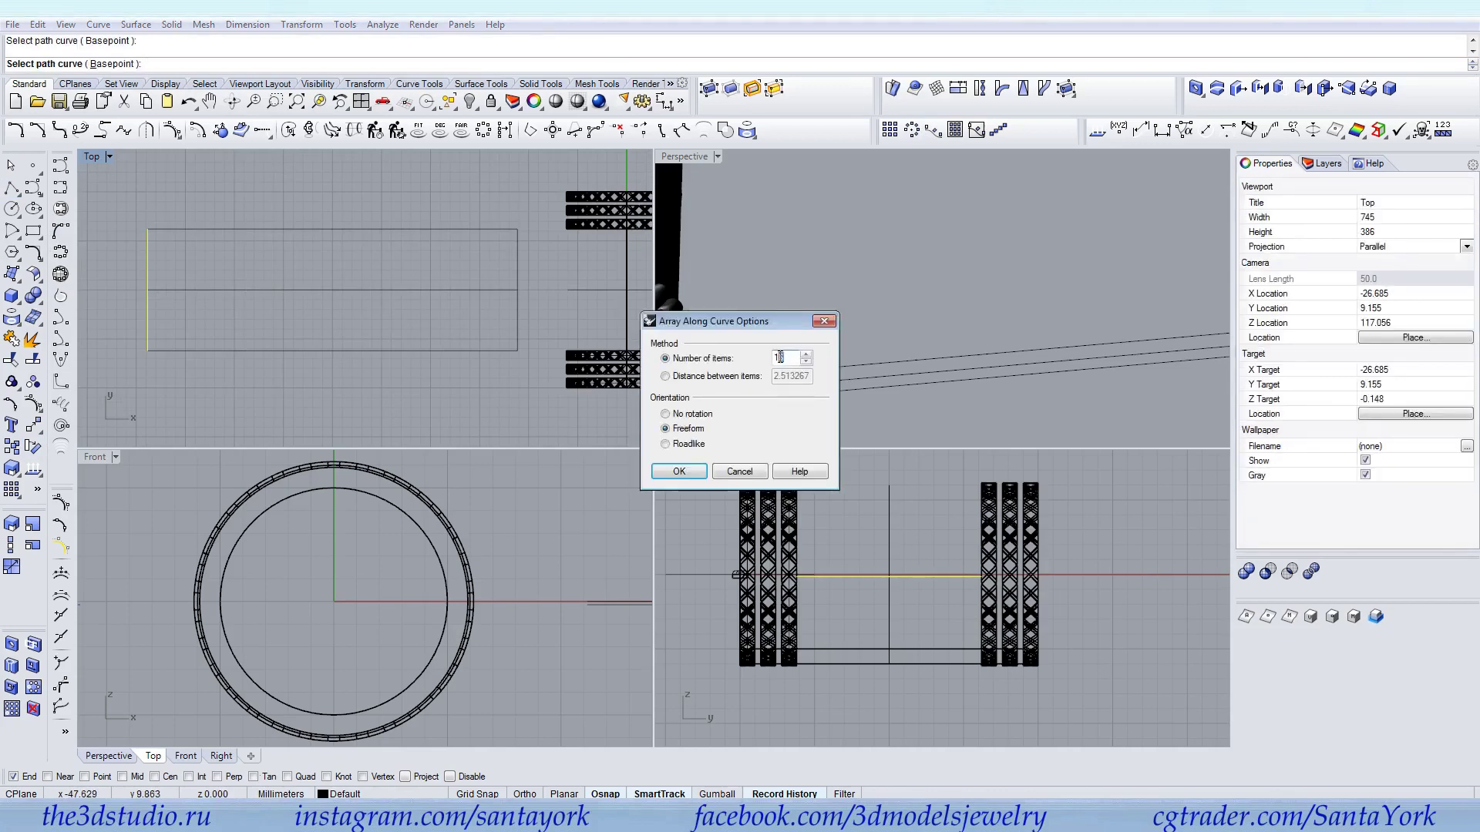
{"action": "key", "text": "Return"}
{"action": "left_click", "coordinate": [437, 385]}
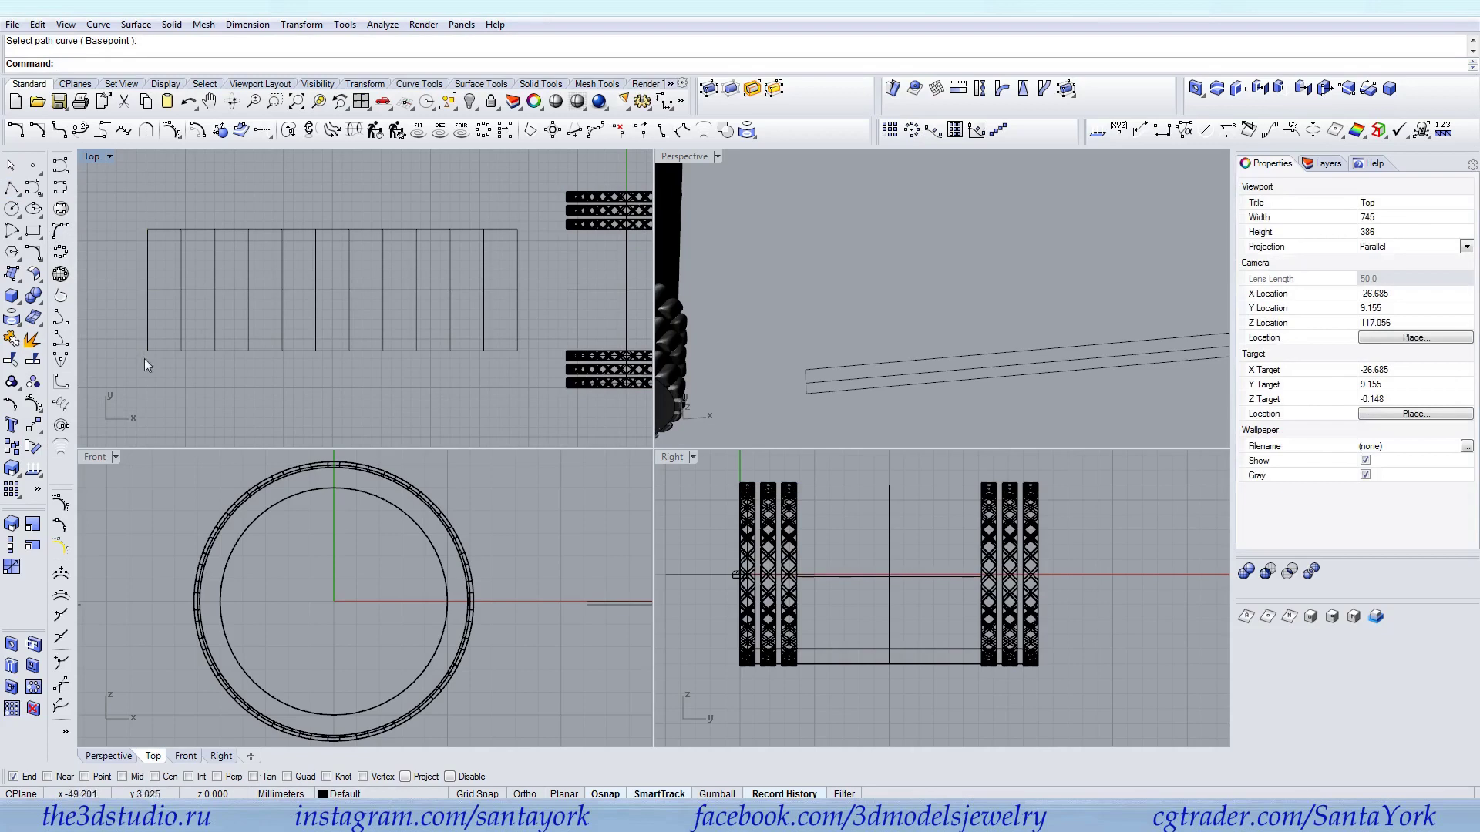
Group the arrayed cross lines, leaving the rectangle and its centre line out of the group
{"action": "left_click_drag", "start_coordinate": [208, 213], "coordinate": [535, 197]}
{"action": "left_click", "coordinate": [403, 228], "text": "ctrl"}
{"action": "left_click", "coordinate": [400, 288], "text": "ctrl"}
{"action": "key", "text": "ctrl+g"}
{"action": "left_click", "coordinate": [259, 378]}
{"action": "scroll", "coordinate": [352, 280], "scroll_direction": "up", "scroll_amount": 3}
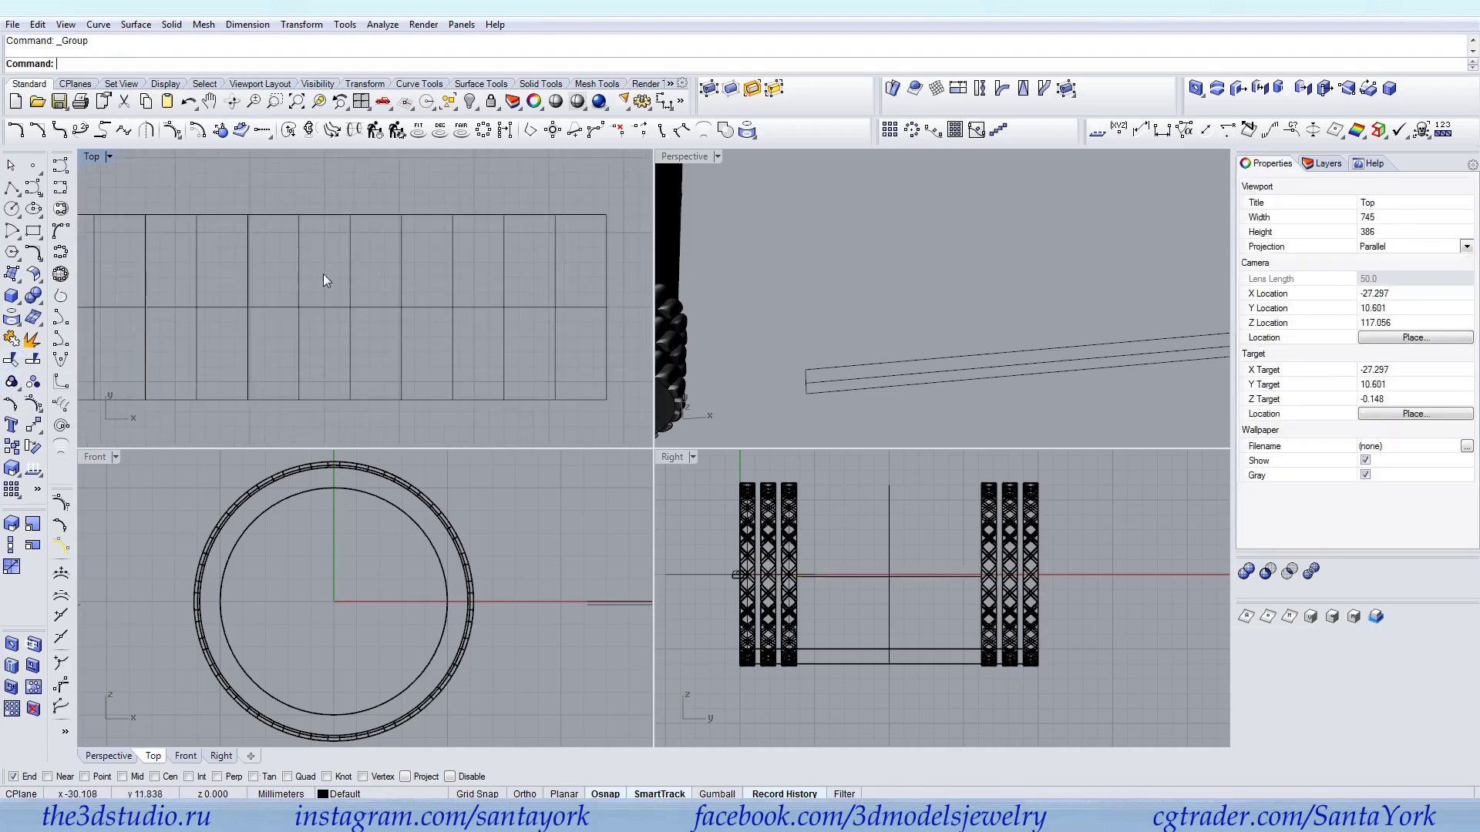
Enable the midpoint object snap in addition to the endpoint snap
{"action": "left_click", "coordinate": [12, 187]}
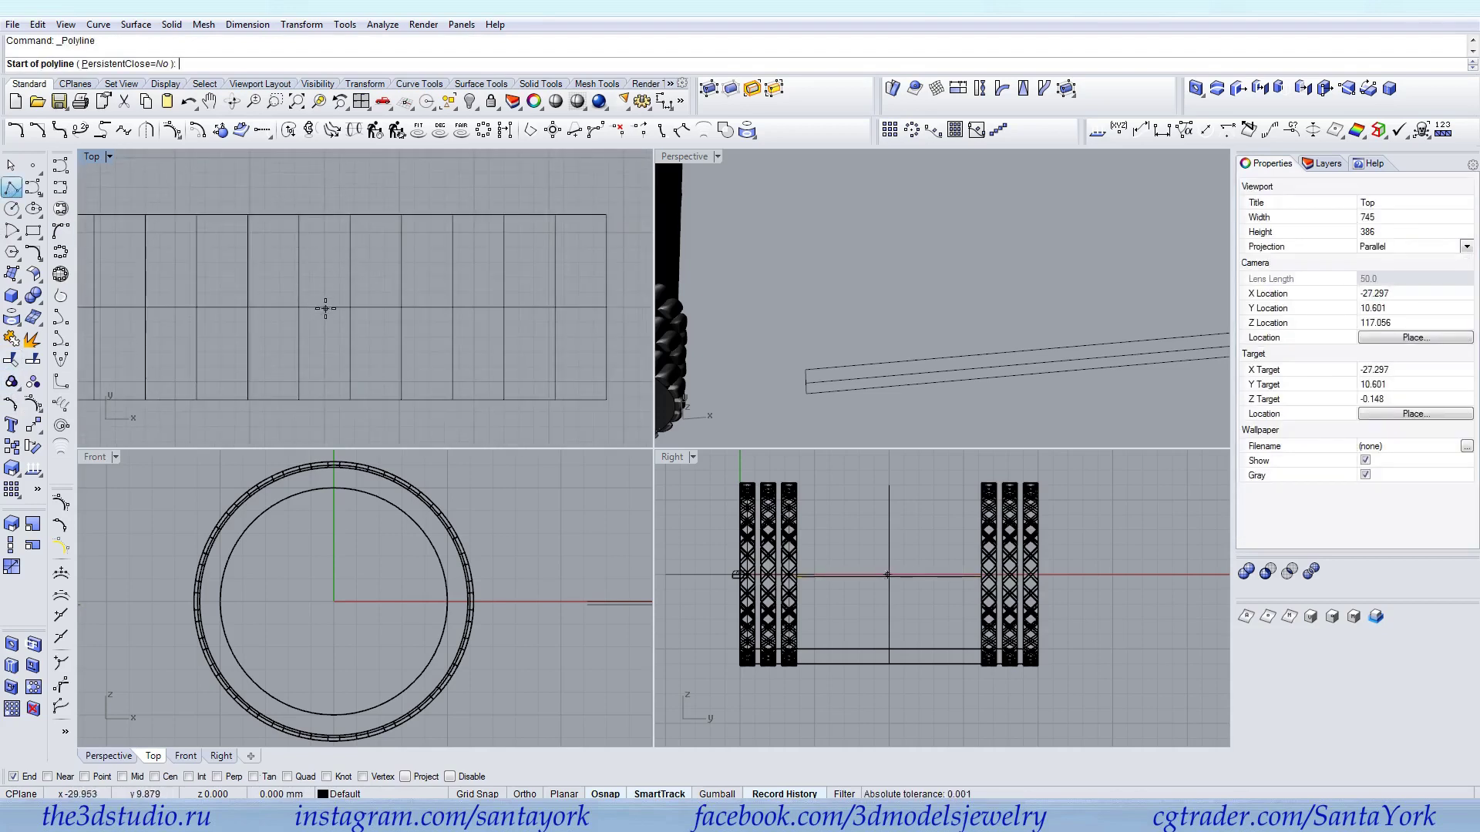
{"action": "left_click", "coordinate": [186, 756]}
{"action": "left_click", "coordinate": [130, 777]}
{"action": "key", "text": "Escape"}
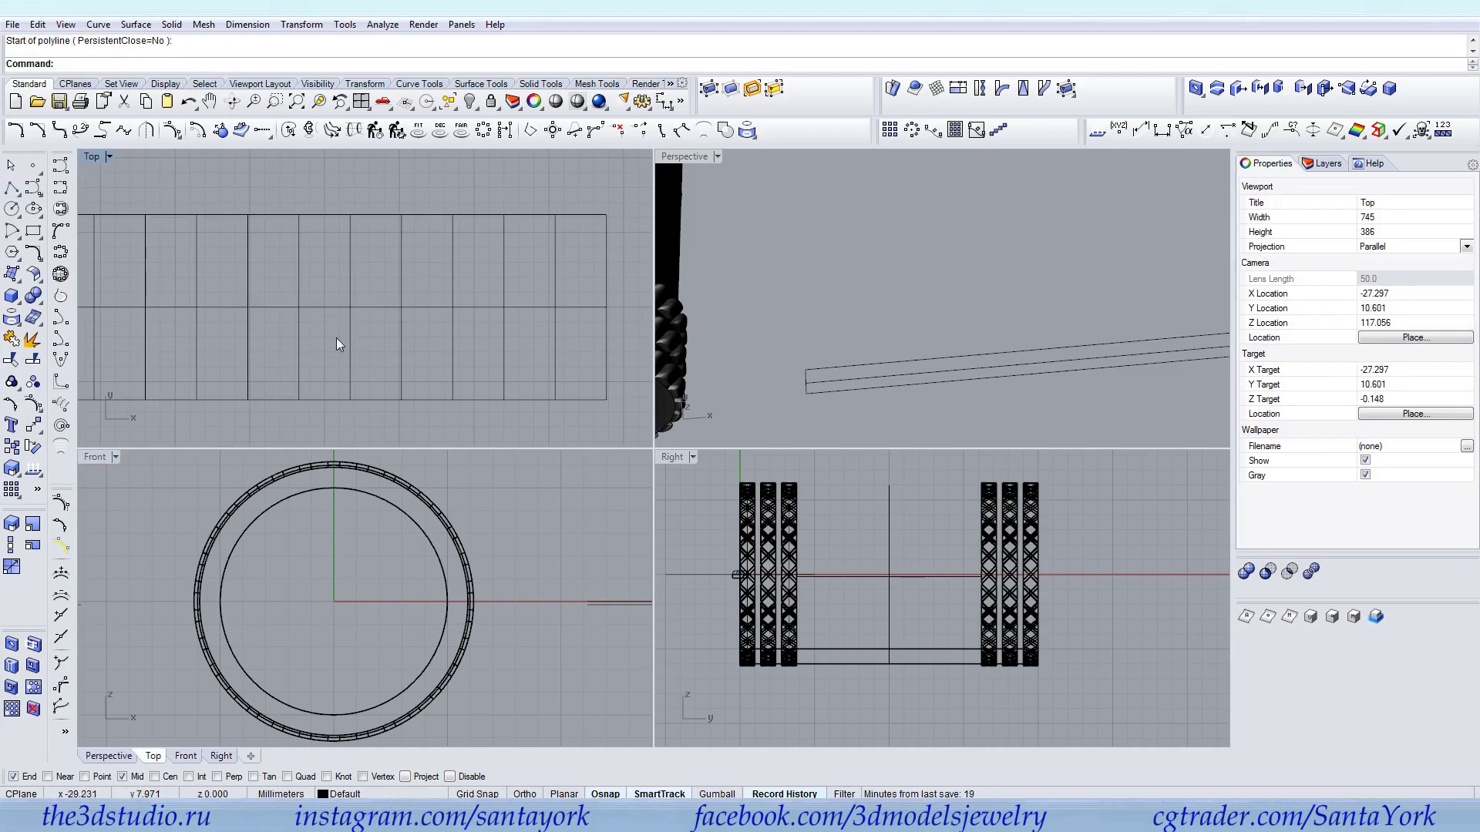
{"action": "left_click", "coordinate": [60, 186]}
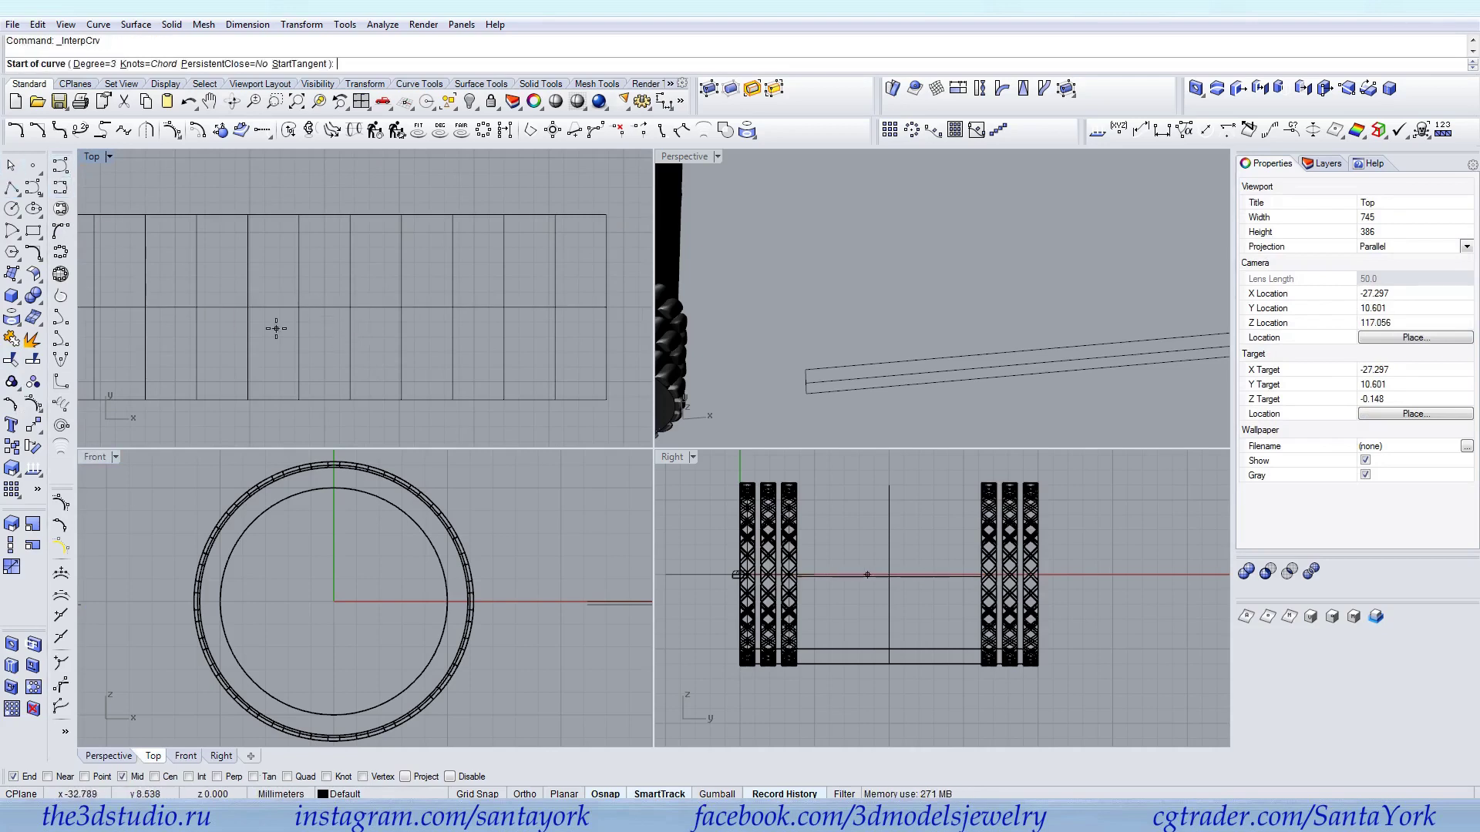
{"action": "scroll", "coordinate": [357, 236], "scroll_direction": "up", "scroll_amount": 2}
{"action": "key", "text": "Escape"}
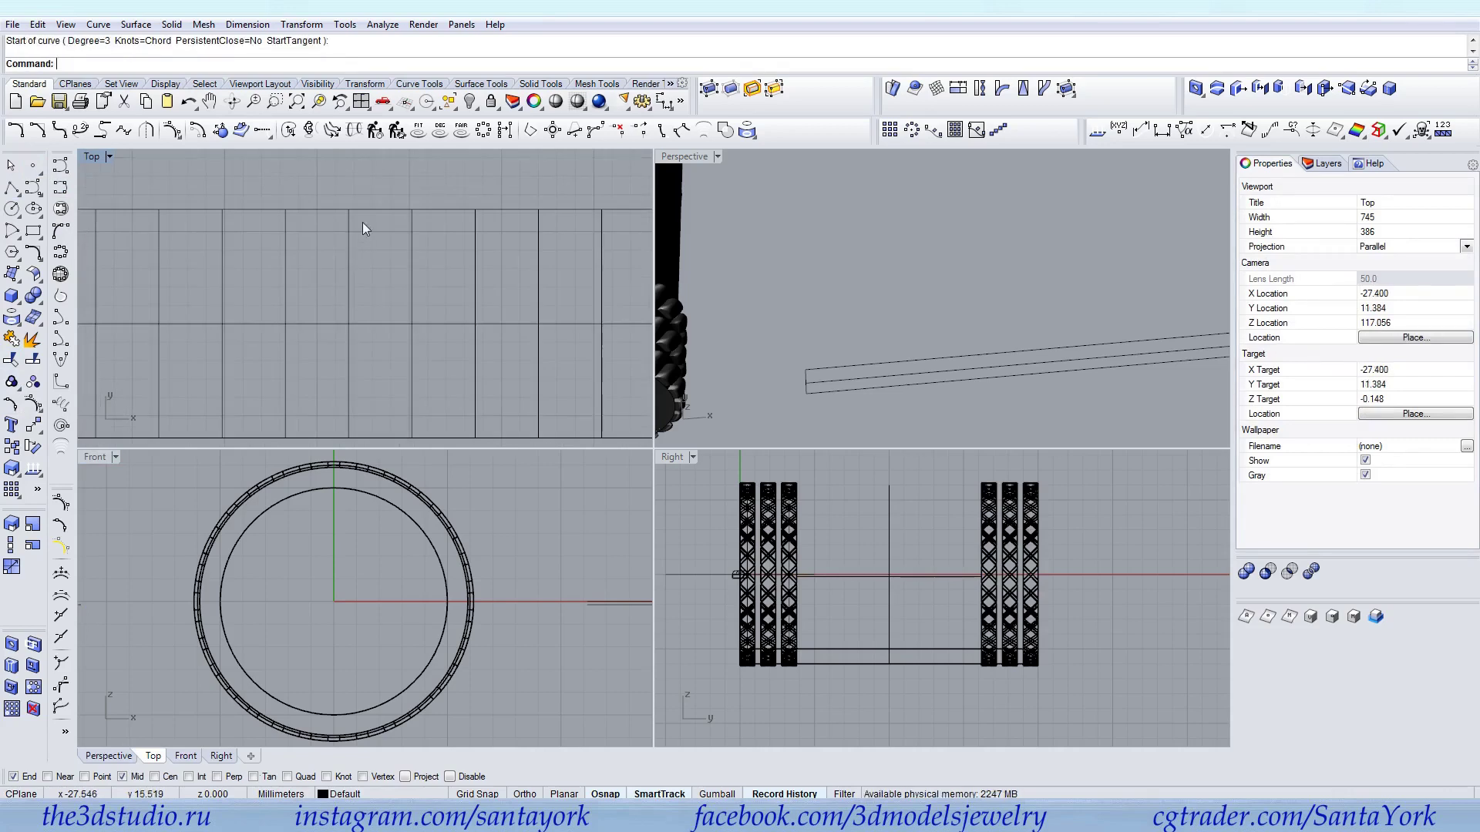
Offset the rectangle inward by 0.5 with sharp corners
{"action": "left_click", "coordinate": [198, 130]}
{"action": "left_click", "coordinate": [305, 209]}
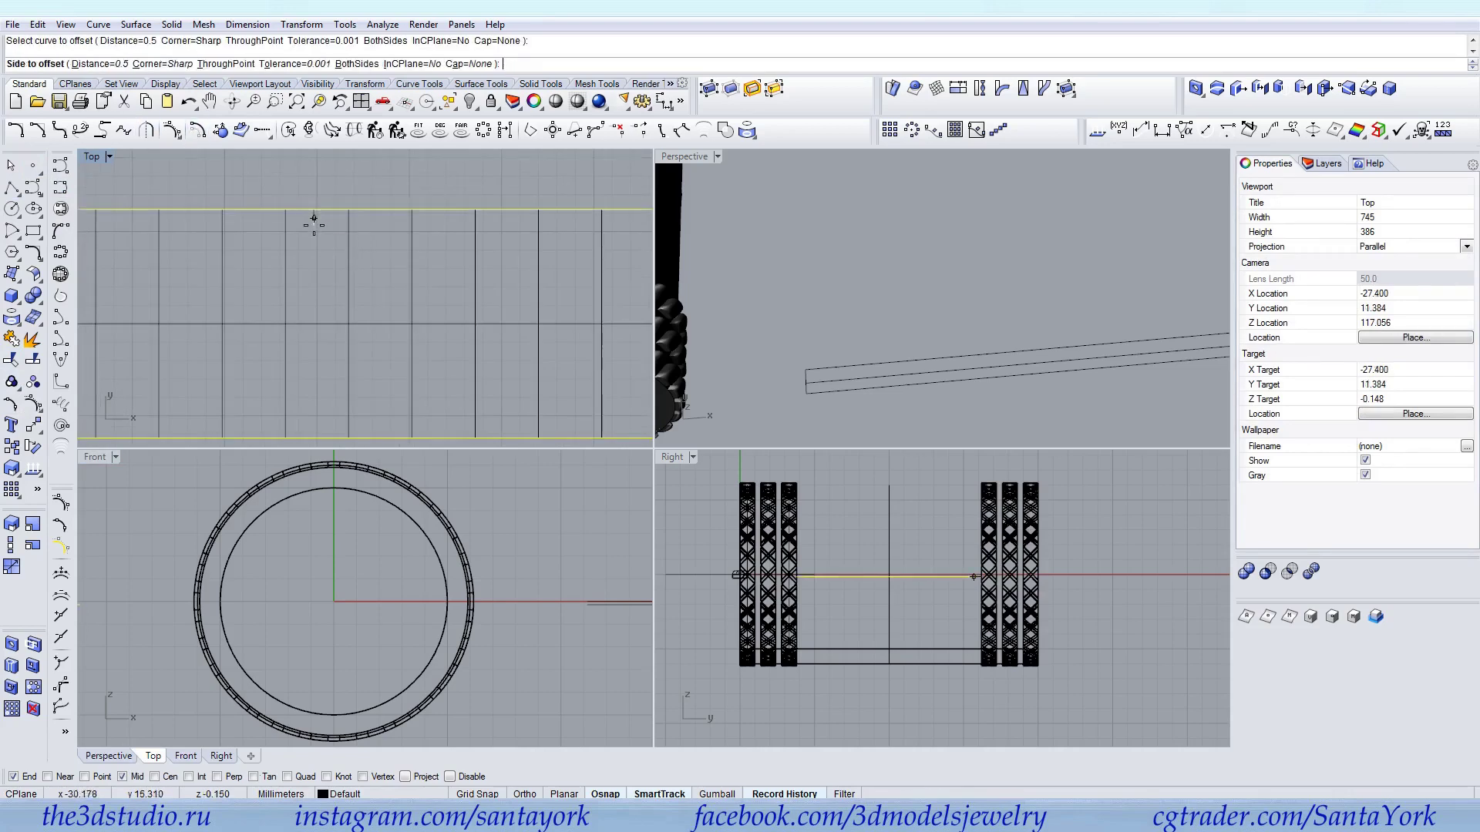
{"action": "left_click", "coordinate": [312, 224]}
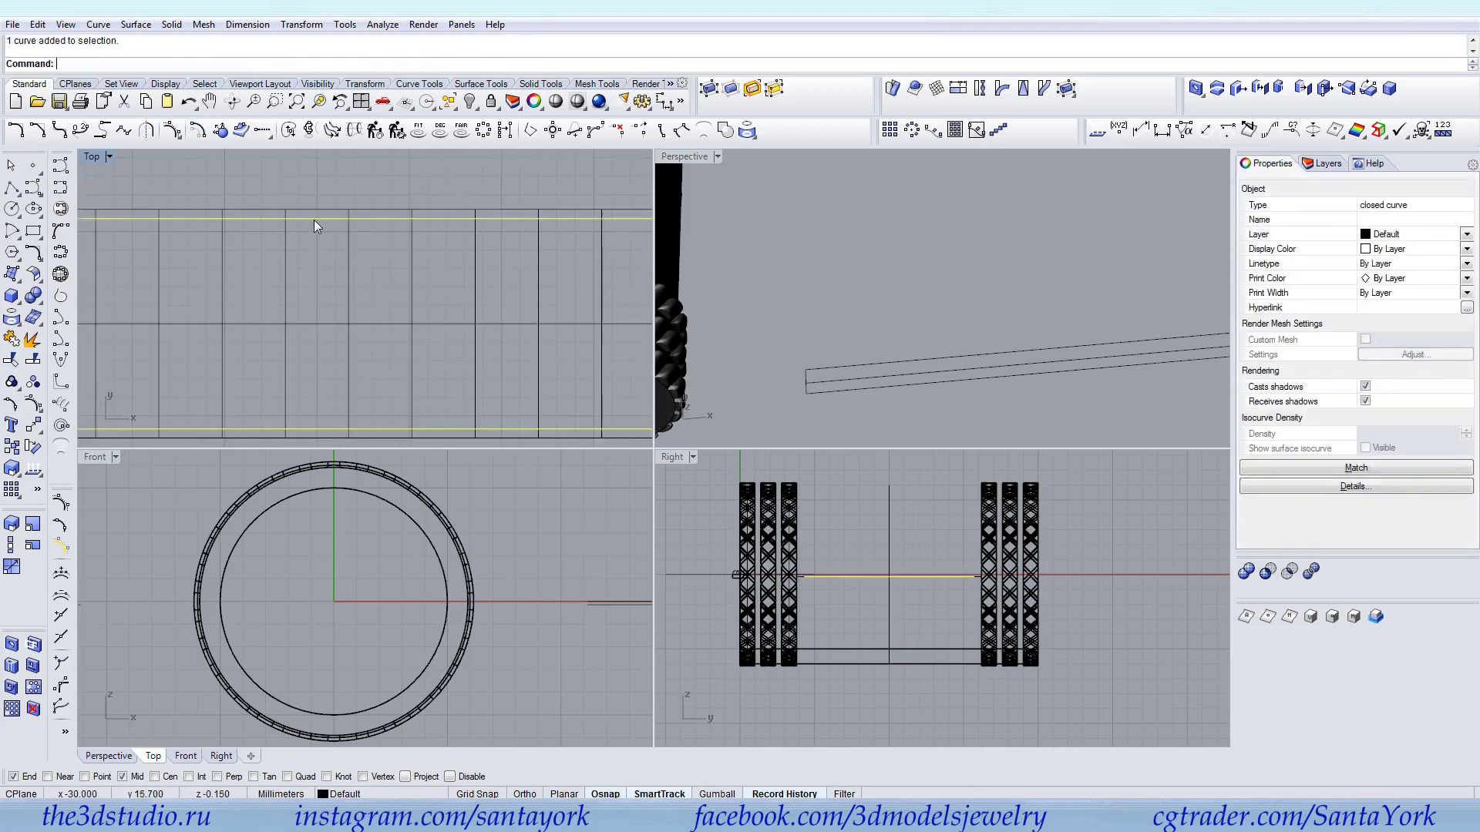
{"action": "key", "text": "Escape"}
Enable the intersection object snap and start a polyline over the divided rectangle
{"action": "left_click", "coordinate": [62, 189]}
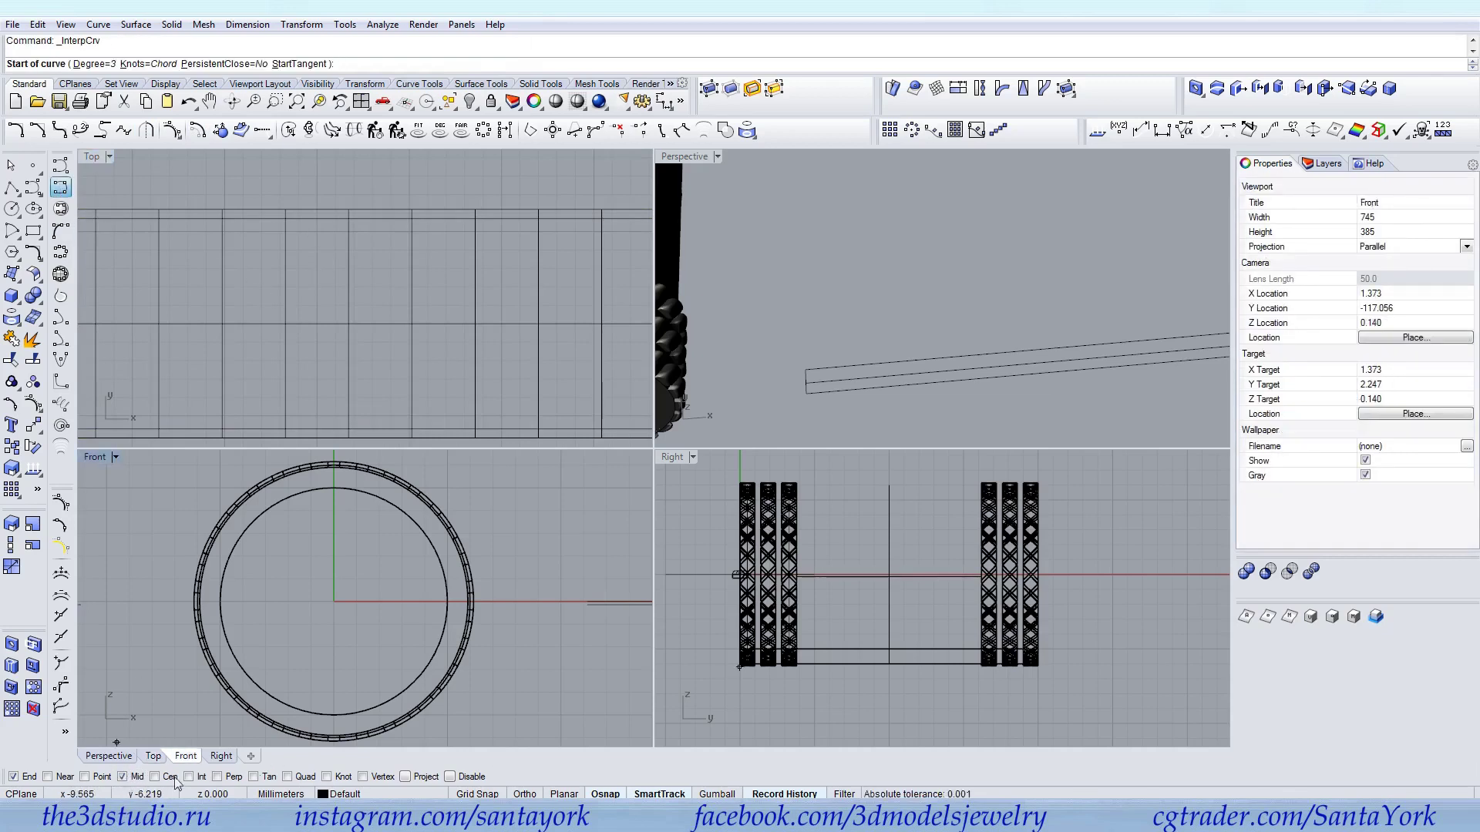
{"action": "scroll", "coordinate": [351, 232], "scroll_direction": "up", "scroll_amount": 2}
{"action": "scroll", "coordinate": [367, 243], "scroll_direction": "down", "scroll_amount": 3}
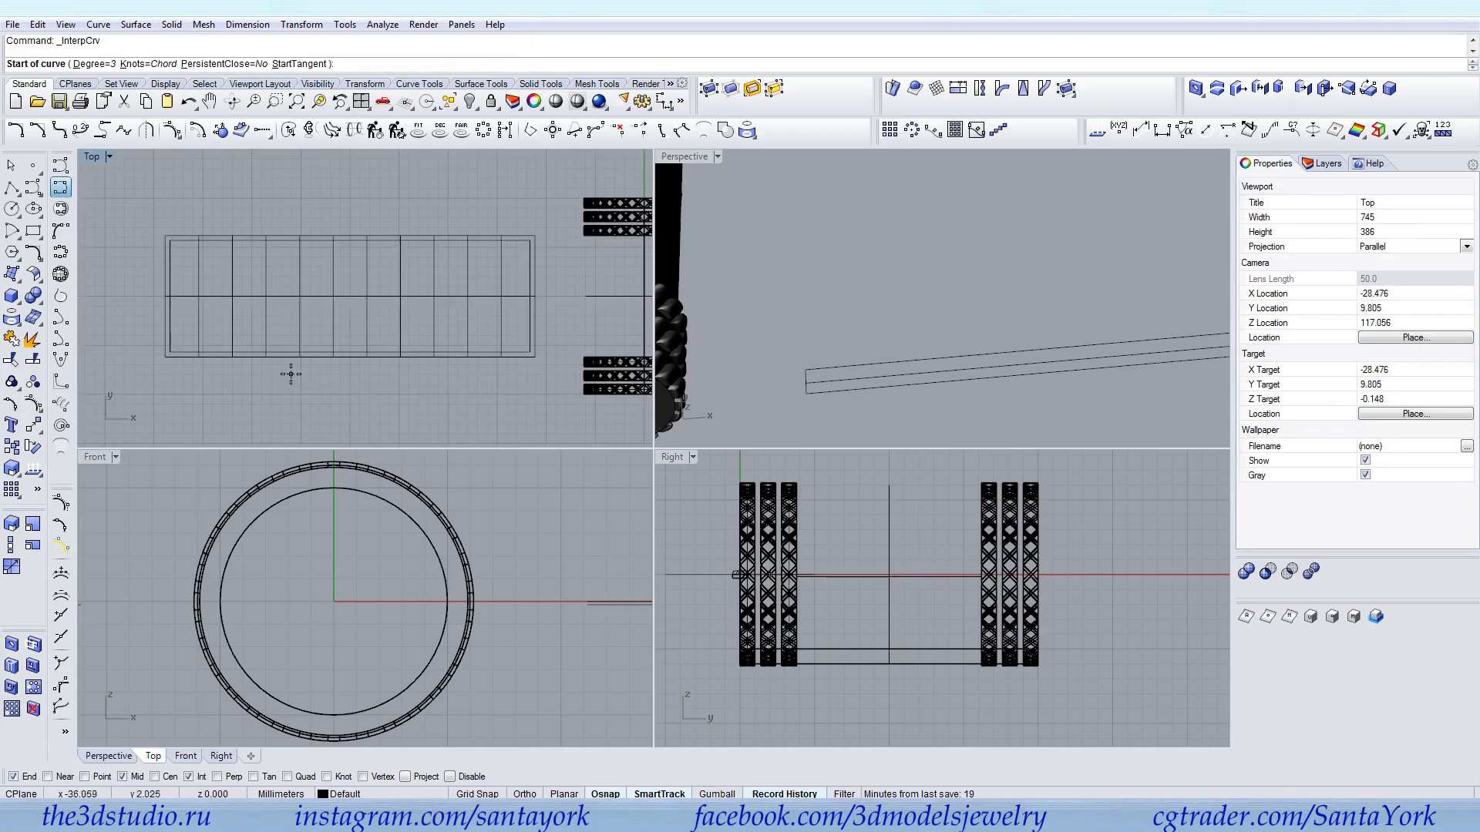
{"action": "left_click", "coordinate": [11, 187]}
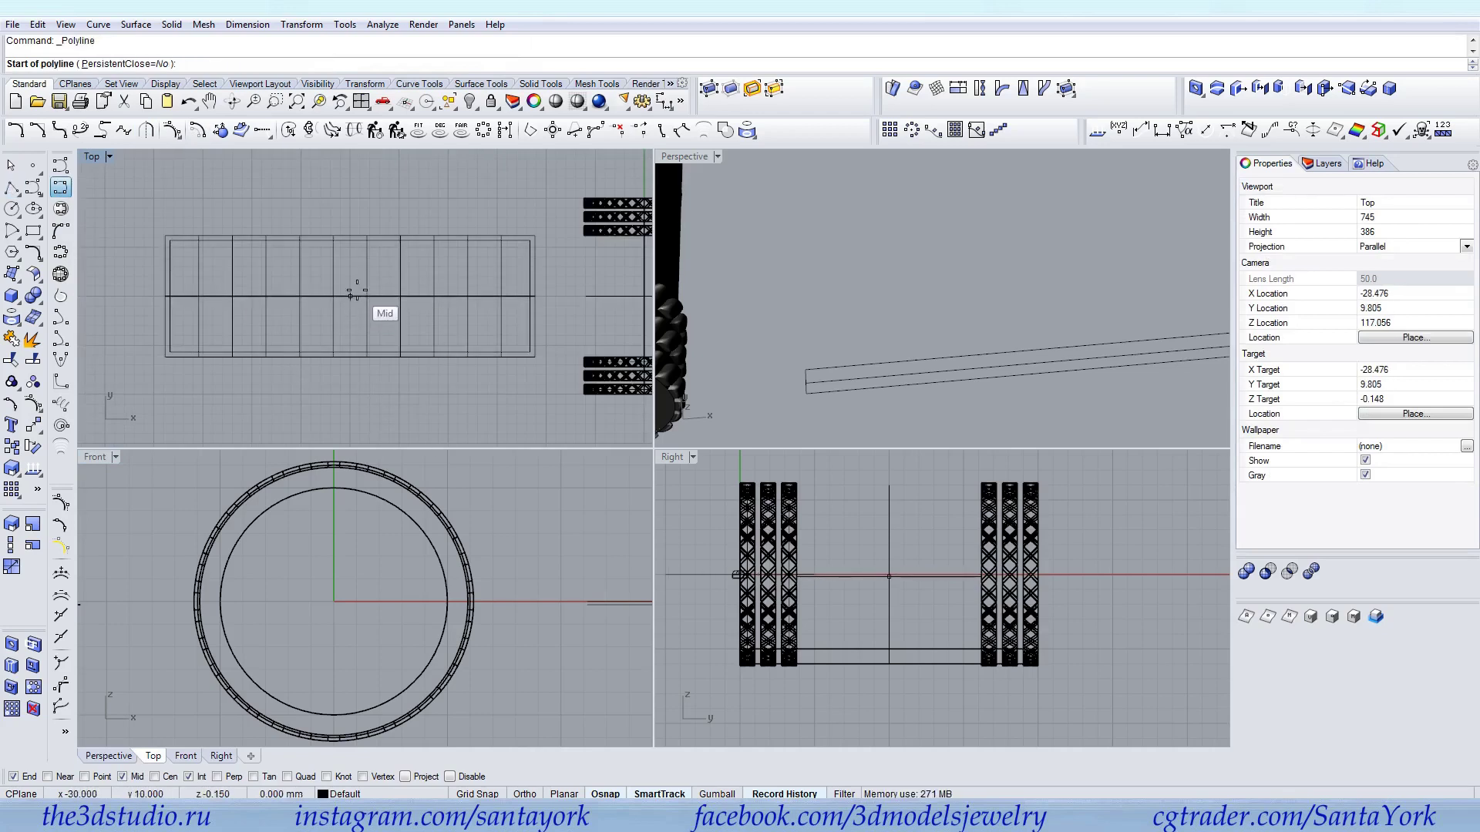
Draw a straight vertical line across the flat rectangle through the midpoint of its long sides
{"action": "left_click", "coordinate": [349, 235]}
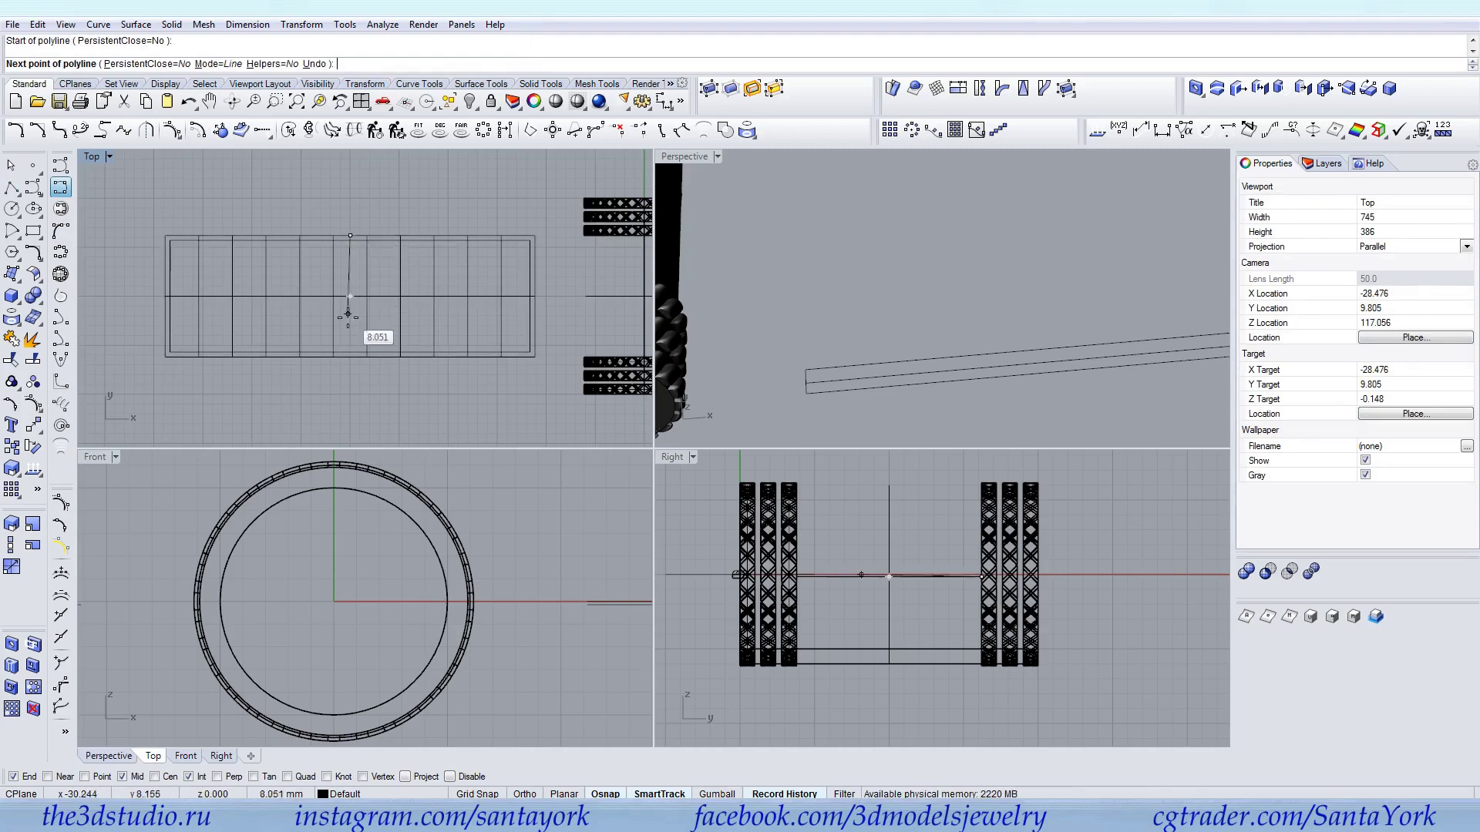
{"action": "left_click", "coordinate": [349, 357]}
{"action": "key", "text": "Return"}
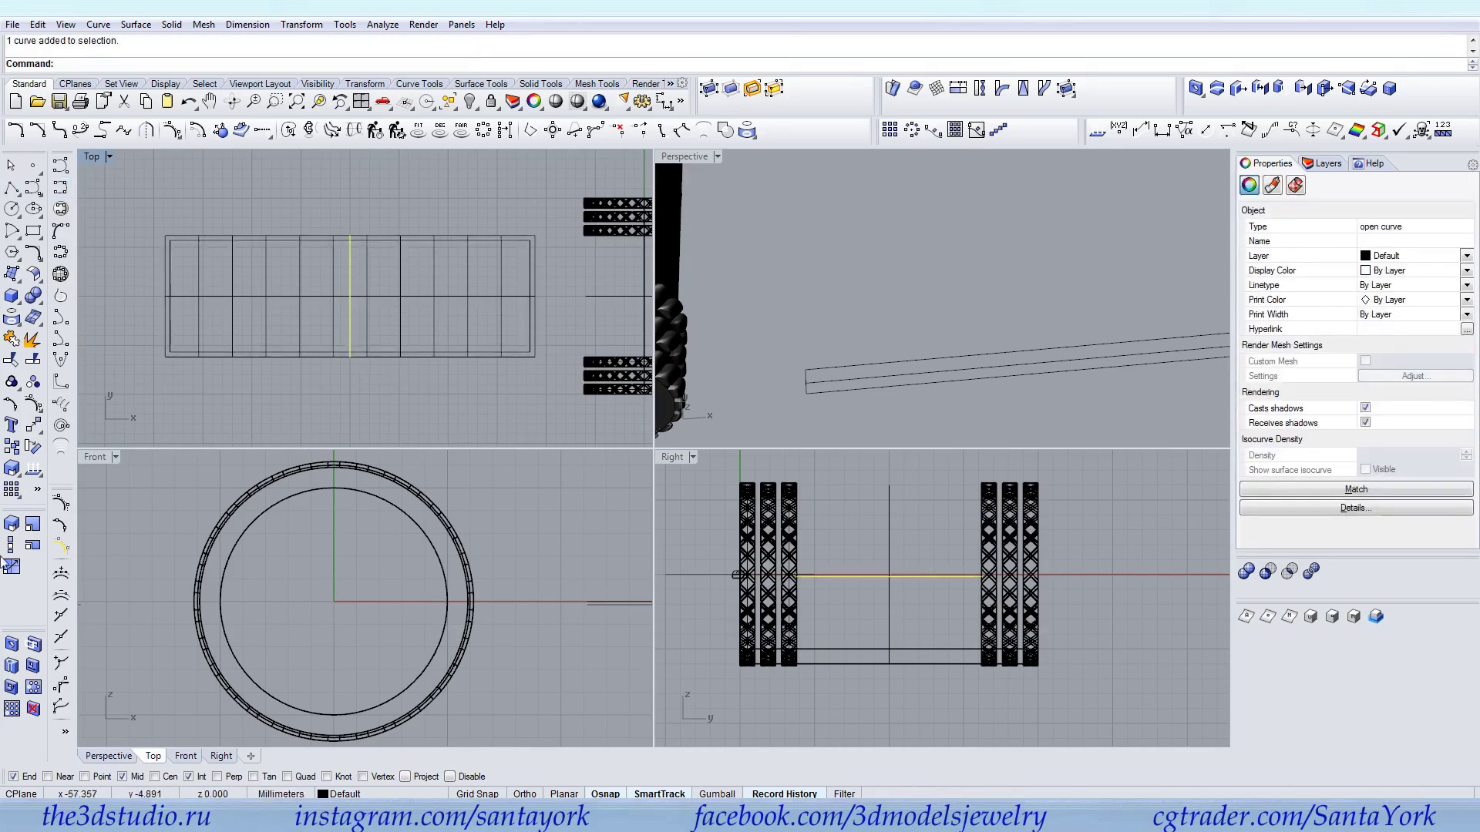
Stretch the vertical line in one direction about its midpoint so each half is 10 mm long
{"action": "left_click", "coordinate": [11, 545]}
{"action": "left_click", "coordinate": [350, 296]}
{"action": "left_click", "coordinate": [350, 235]}
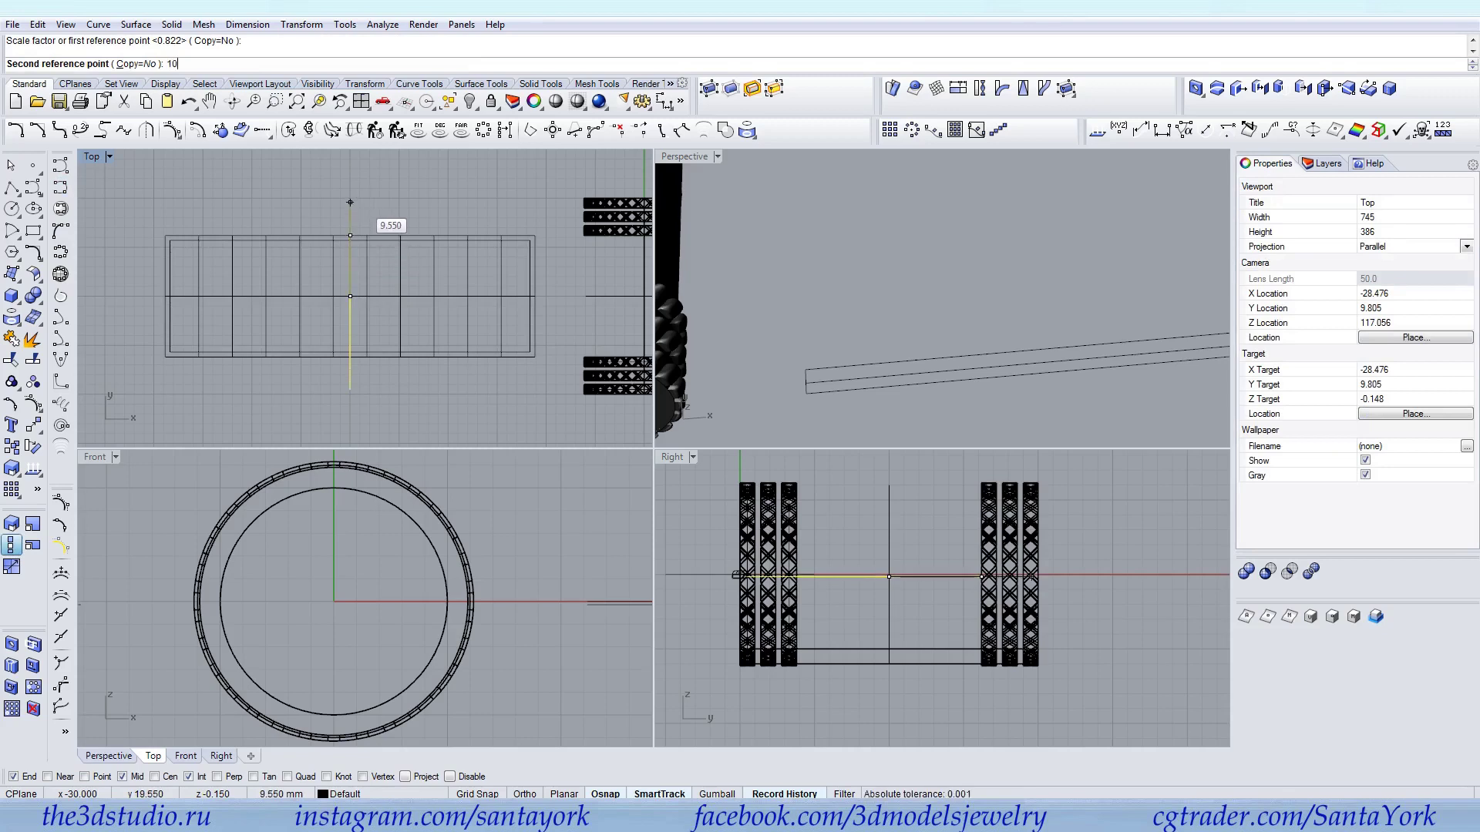
{"action": "type", "text": "10"}
{"action": "key", "text": "Return"}
Lock the stretched vertical line and release it again
{"action": "left_click", "coordinate": [490, 101]}
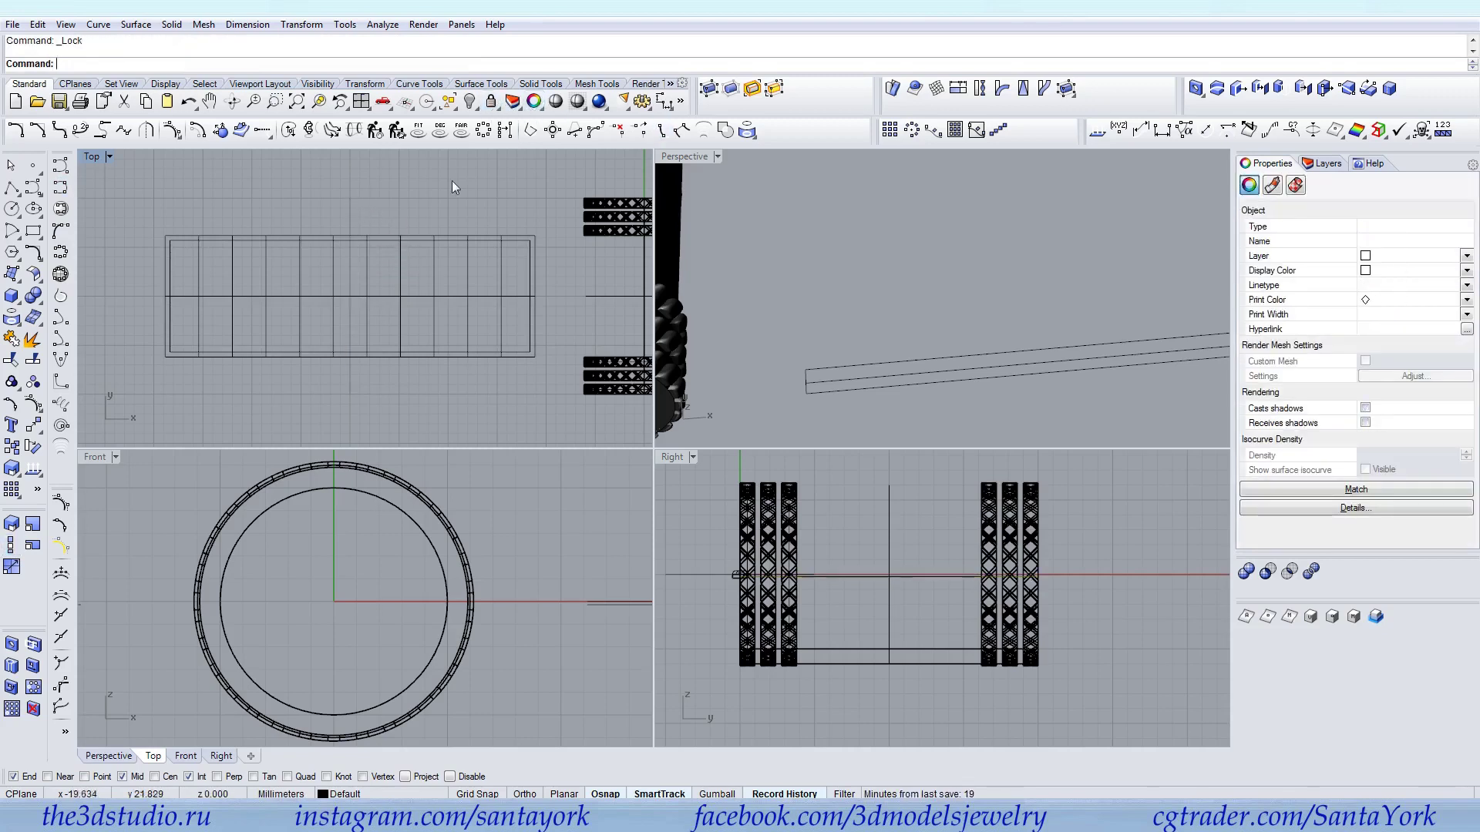
{"action": "scroll", "coordinate": [339, 265], "scroll_direction": "up", "scroll_amount": 2}
{"action": "right_click", "coordinate": [491, 102]}
{"action": "scroll", "coordinate": [378, 229], "scroll_direction": "up", "scroll_amount": 1}
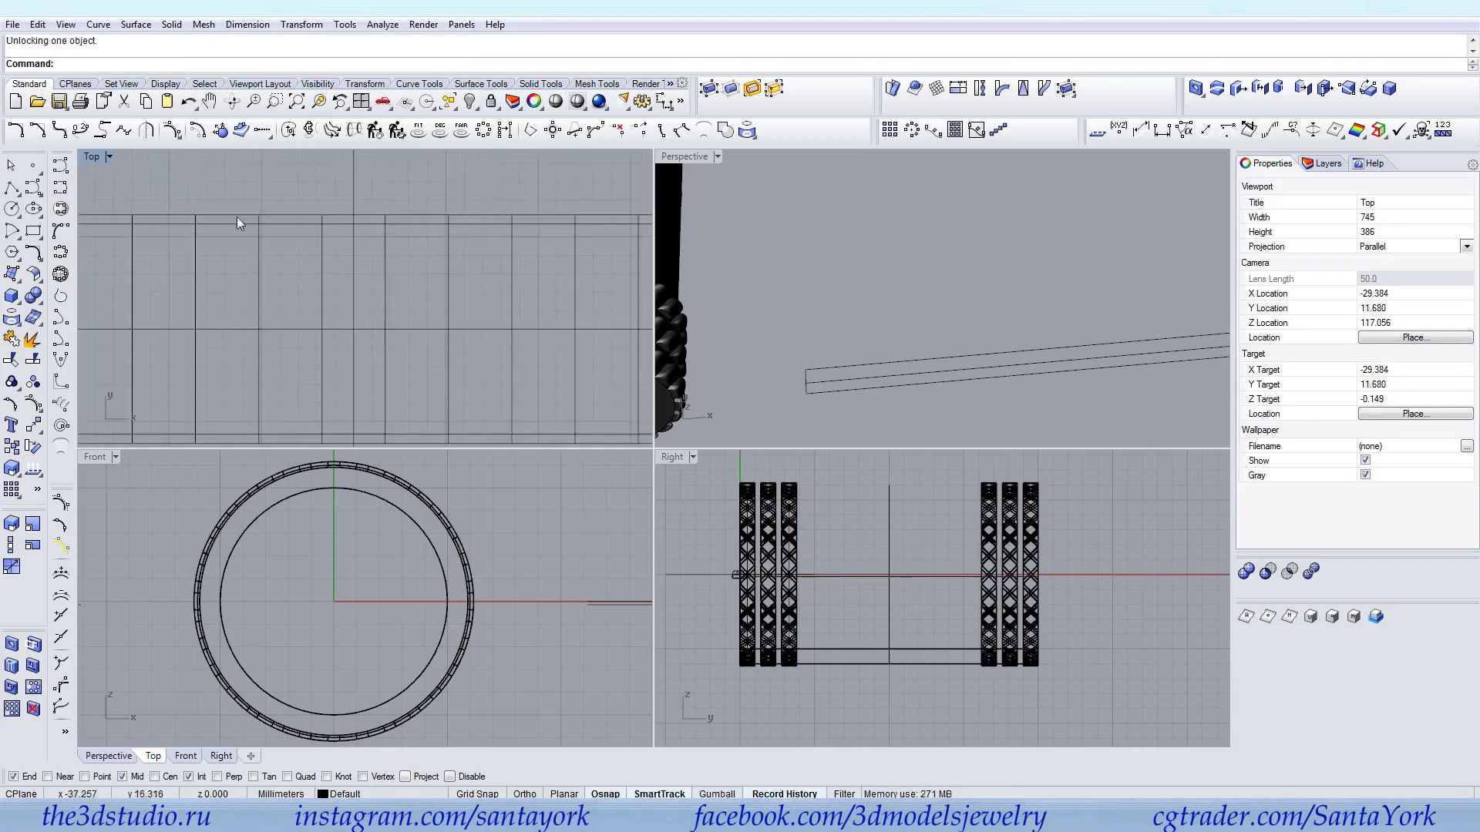
In the enlarged Top view, draw an interpolated curve from the inner upper border, bowing left and down to where the vertical line meets the horizontal midline
{"action": "double_click", "coordinate": [91, 158]}
{"action": "scroll", "coordinate": [585, 368], "scroll_direction": "down", "scroll_amount": 2}
{"action": "left_click", "coordinate": [61, 187]}
{"action": "left_click", "coordinate": [568, 235]}
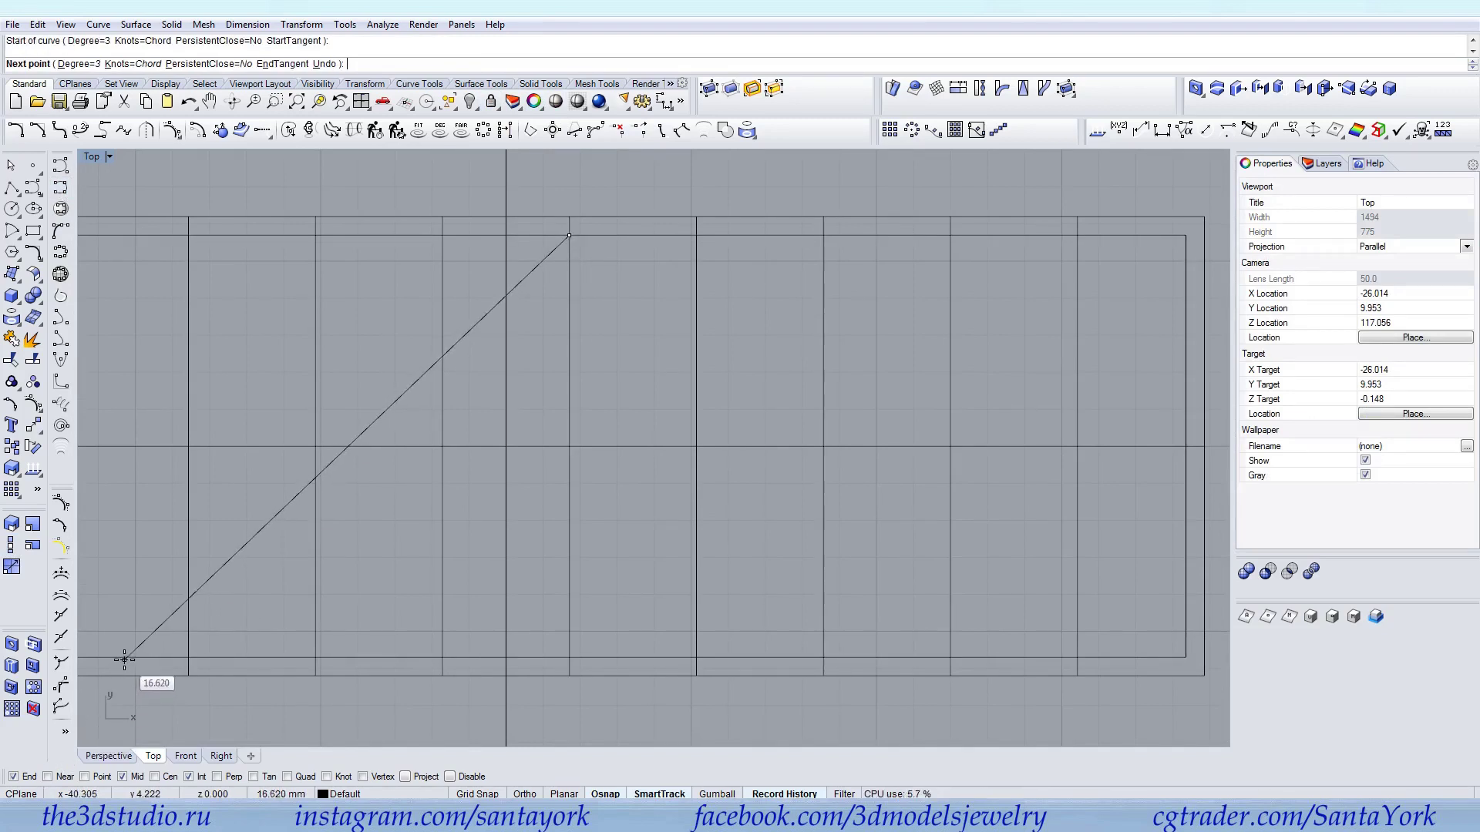
{"action": "scroll", "coordinate": [505, 248], "scroll_direction": "up", "scroll_amount": 1}
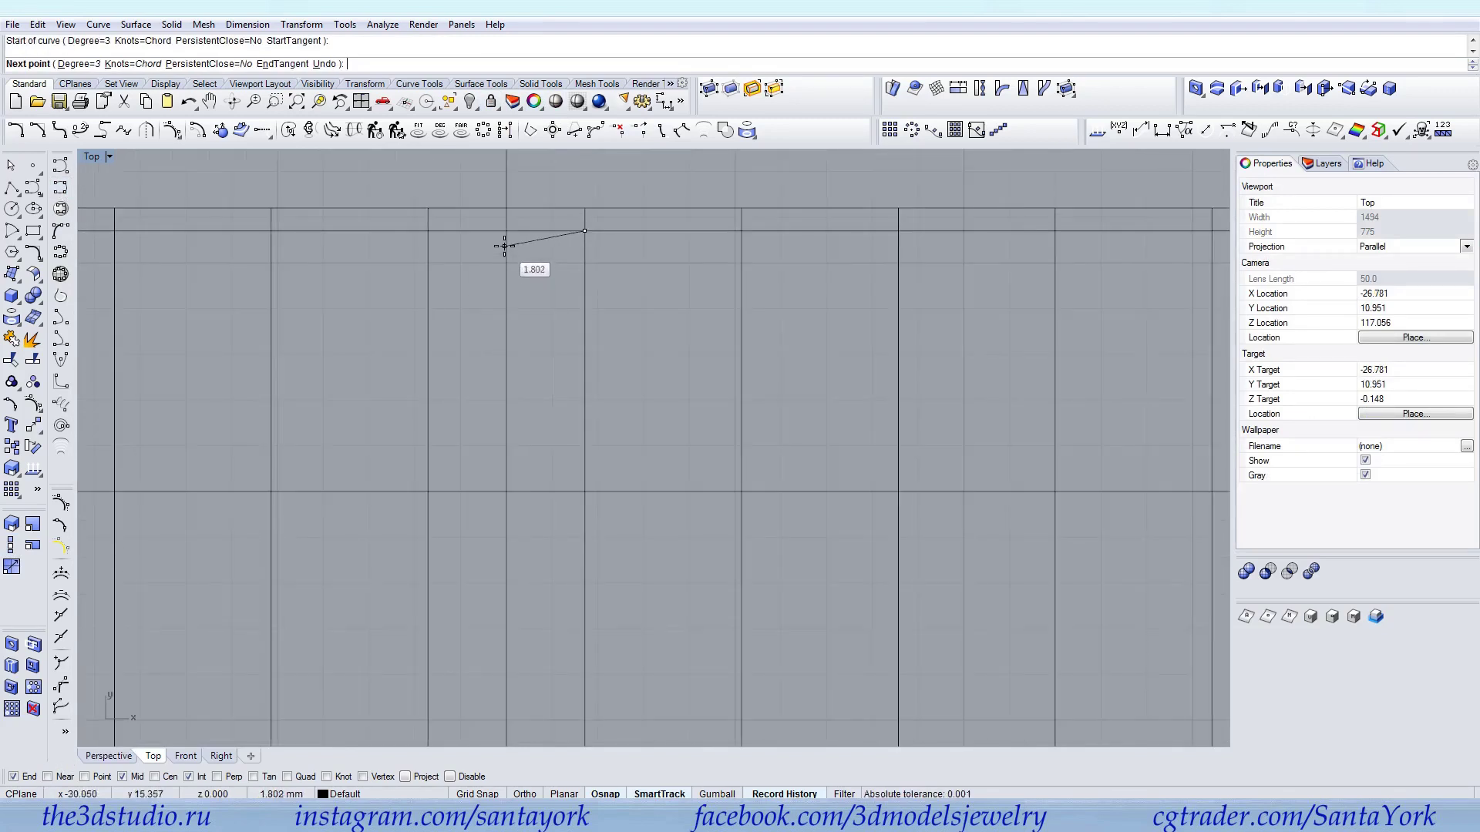
{"action": "left_click", "coordinate": [495, 246]}
{"action": "left_click", "coordinate": [463, 353]}
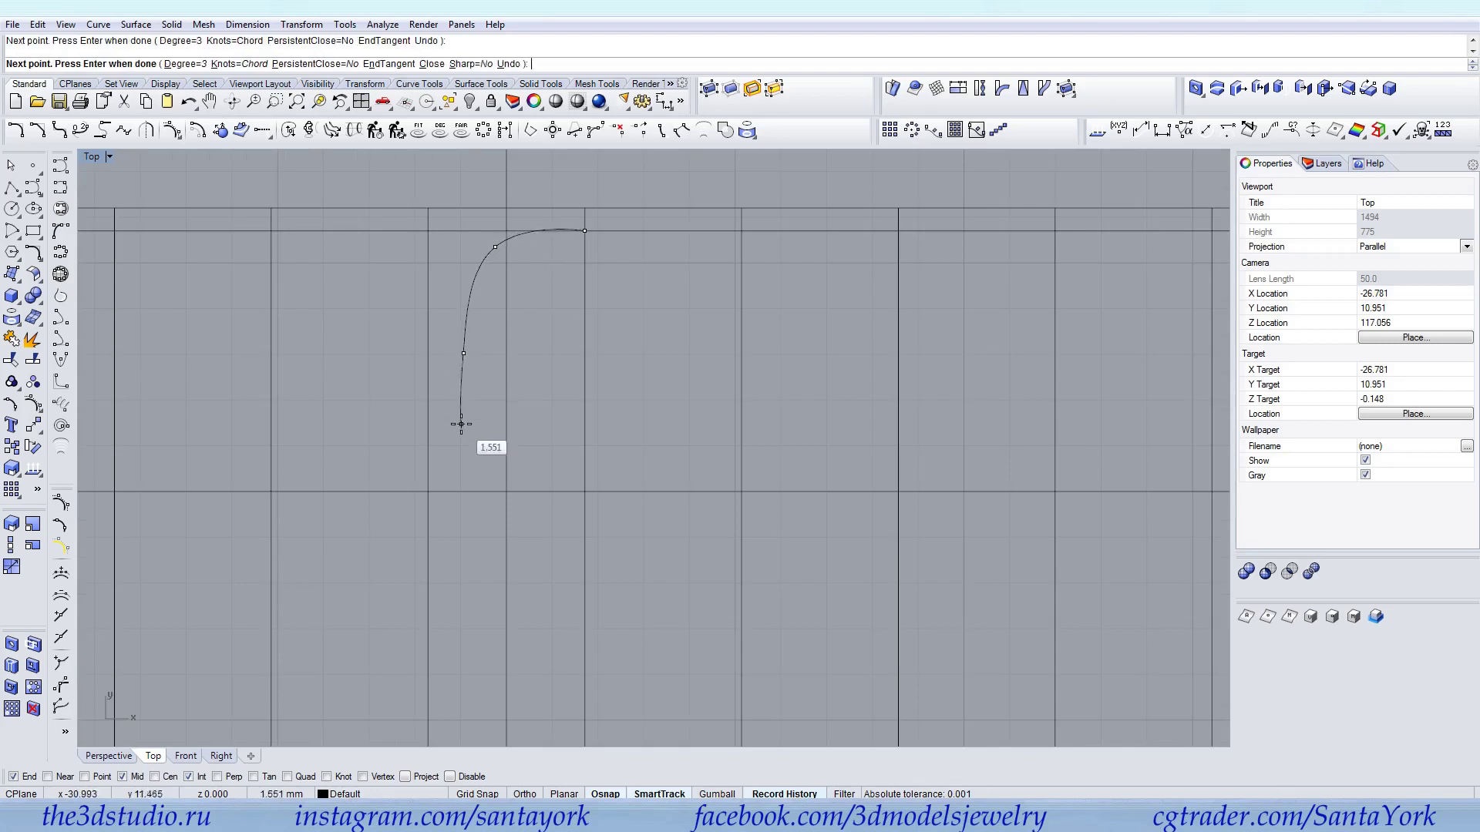
{"action": "left_click", "coordinate": [506, 490]}
{"action": "key", "text": "Return"}
Adjust the curve's control points so it leaves the upper border horizontally and bends smoothly down to the midline
{"action": "left_click", "coordinate": [499, 478]}
{"action": "left_click", "coordinate": [9, 468]}
{"action": "scroll", "coordinate": [568, 216], "scroll_direction": "up", "scroll_amount": 3}
{"action": "left_click", "coordinate": [544, 239]}
{"action": "left_click_drag", "start_coordinate": [544, 238], "coordinate": [558, 243]}
{"action": "left_click", "coordinate": [390, 257]}
{"action": "key", "text": "Return"}
{"action": "left_click_drag", "start_coordinate": [387, 250], "coordinate": [399, 266]}
{"action": "left_click_drag", "start_coordinate": [348, 511], "coordinate": [362, 436]}
{"action": "left_click_drag", "start_coordinate": [401, 661], "coordinate": [412, 594]}
{"action": "left_click_drag", "start_coordinate": [367, 435], "coordinate": [372, 489]}
Offset the curve 0.6 mm toward its inner side
{"action": "left_click", "coordinate": [199, 130]}
{"action": "left_click", "coordinate": [440, 307]}
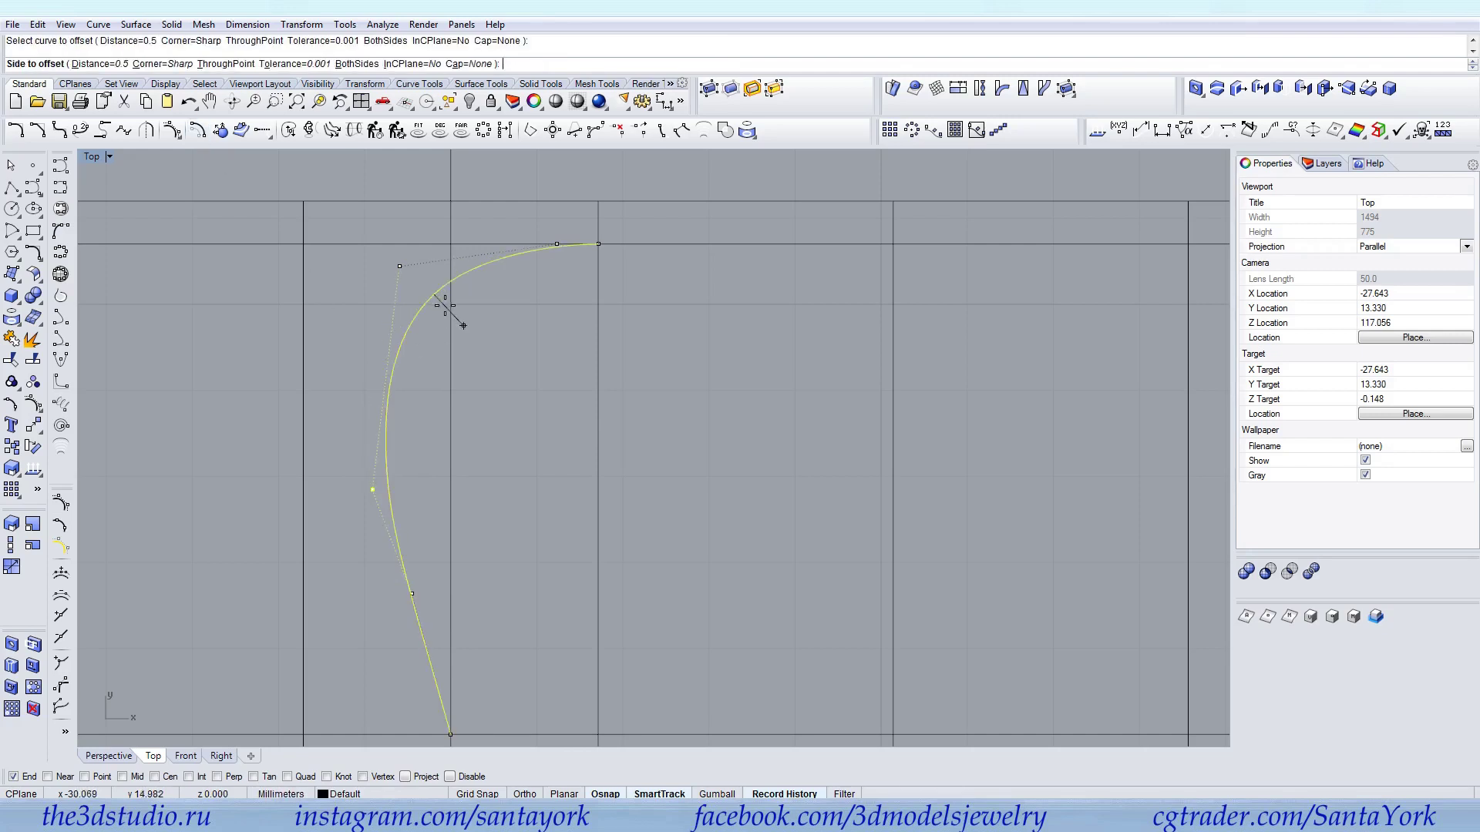
{"action": "type", "text": ".6"}
{"action": "key", "text": "Return"}
{"action": "left_click", "coordinate": [463, 325]}
{"action": "scroll", "coordinate": [538, 245], "scroll_direction": "down", "scroll_amount": 4}
{"action": "scroll", "coordinate": [501, 495], "scroll_direction": "up", "scroll_amount": 4}
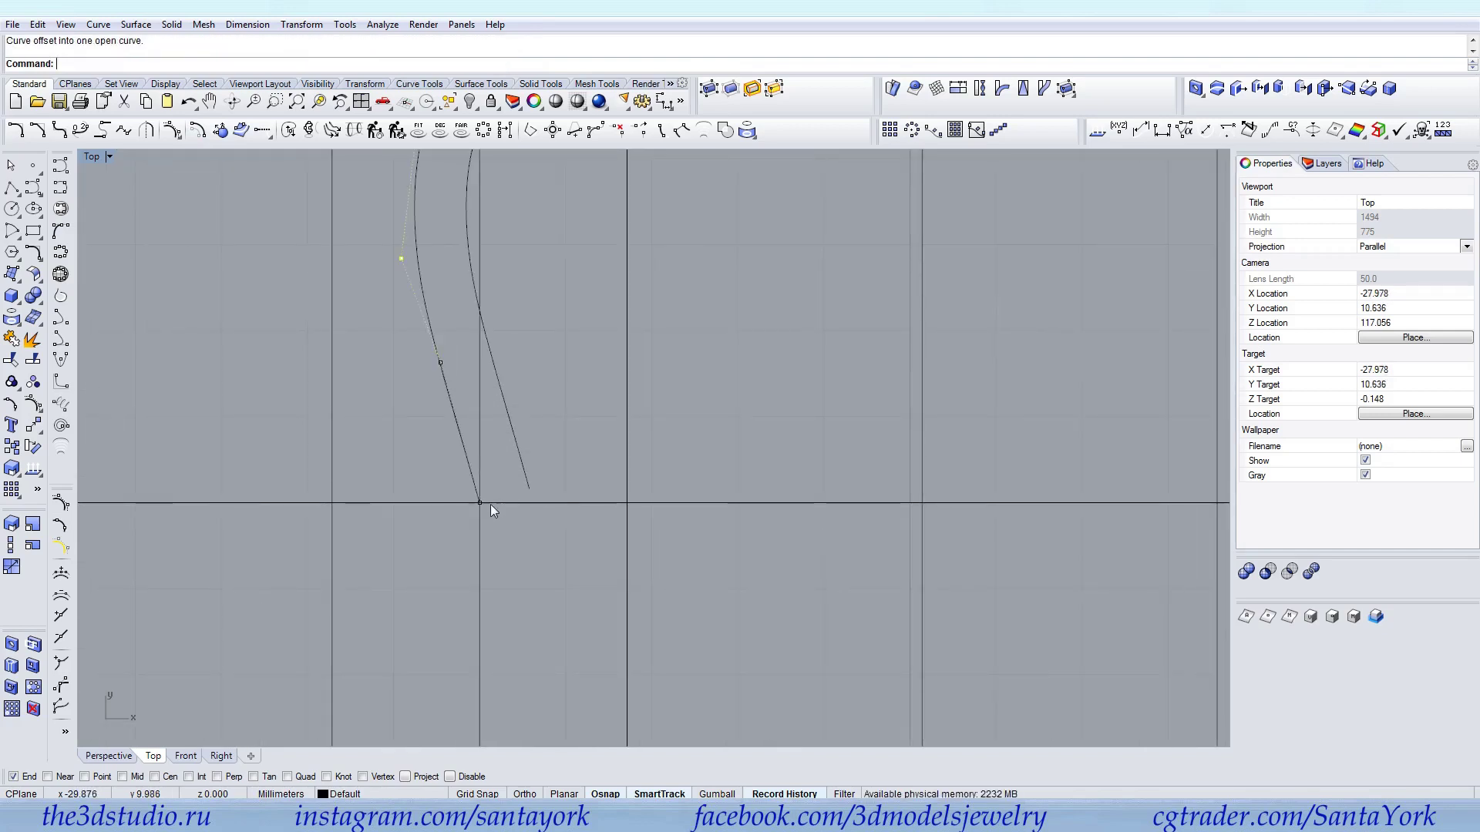
Move the outer curve's lower end 0.25 mm left along the midline and nudge the neighbouring control point to match
{"action": "left_click", "coordinate": [479, 503]}
{"action": "scroll", "coordinate": [487, 511], "scroll_direction": "up", "scroll_amount": 1}
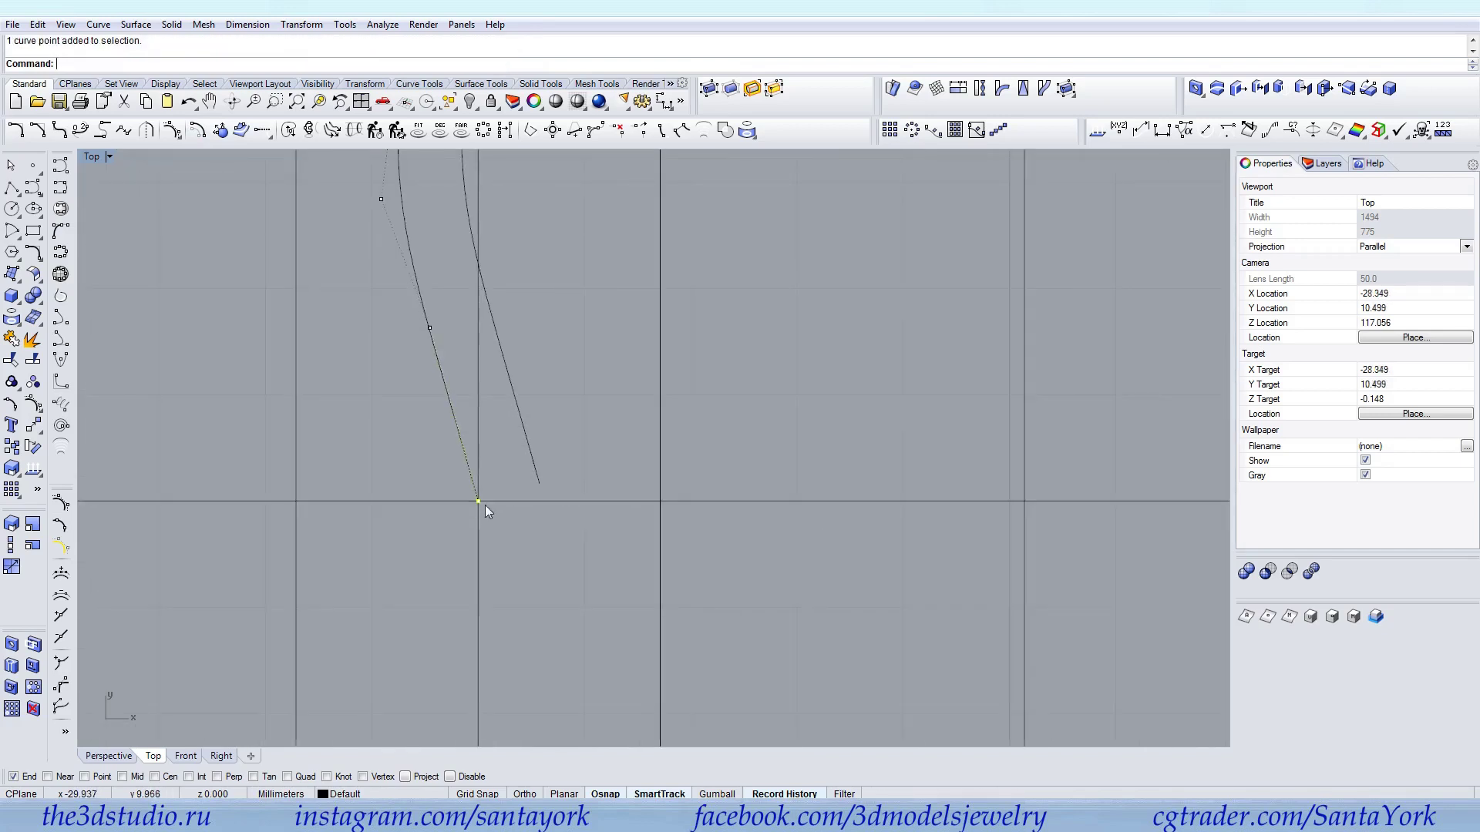
{"action": "left_click_drag", "start_coordinate": [478, 501], "coordinate": [453, 513]}
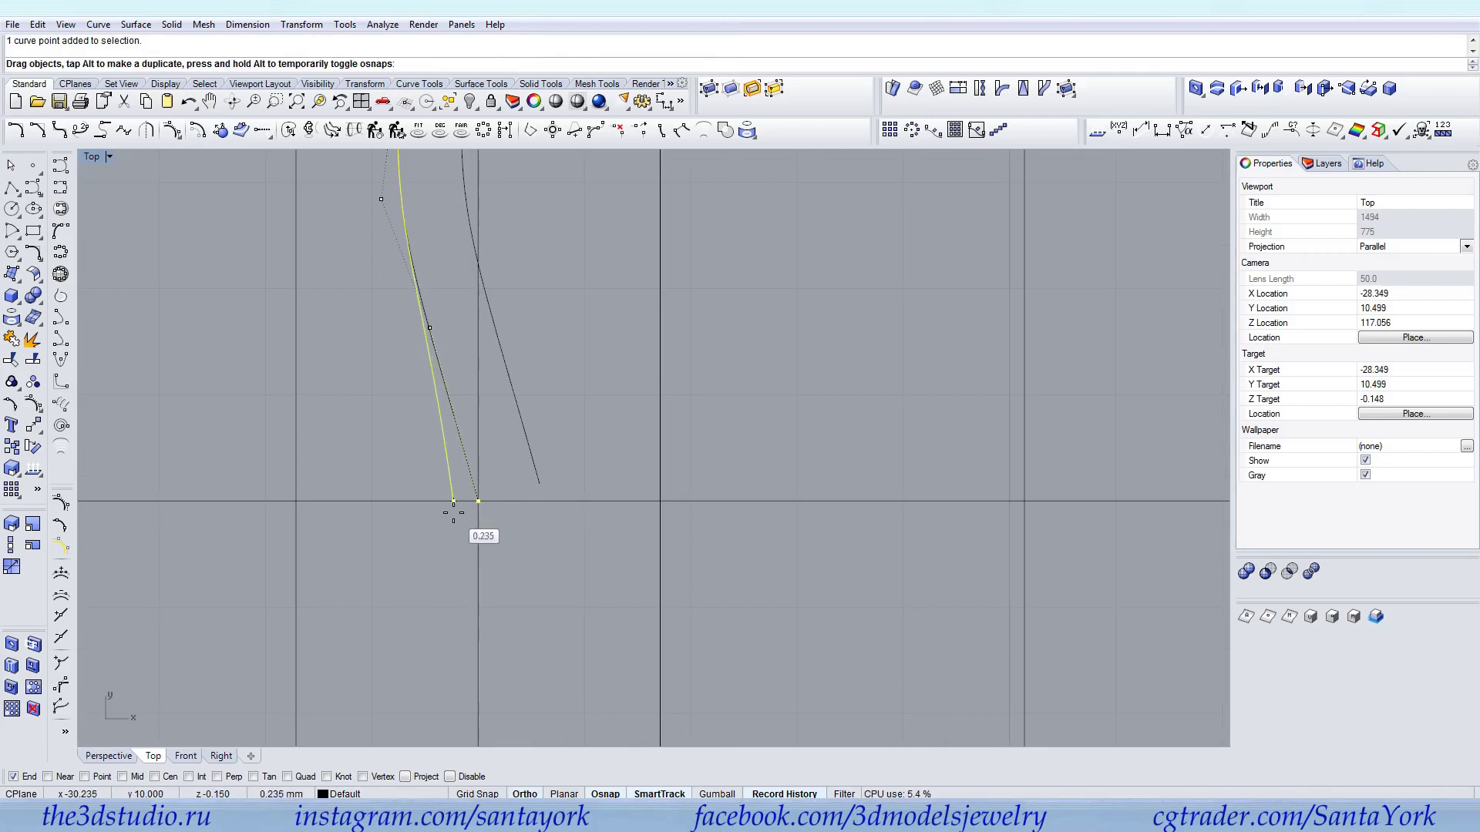
{"action": "type", "text": ".25"}
{"action": "key", "text": "Return"}
{"action": "left_click_drag", "start_coordinate": [453, 513], "coordinate": [452, 512]}
{"action": "left_click_drag", "start_coordinate": [430, 328], "coordinate": [420, 330]}
{"action": "scroll", "coordinate": [415, 460], "scroll_direction": "down", "scroll_amount": 3}
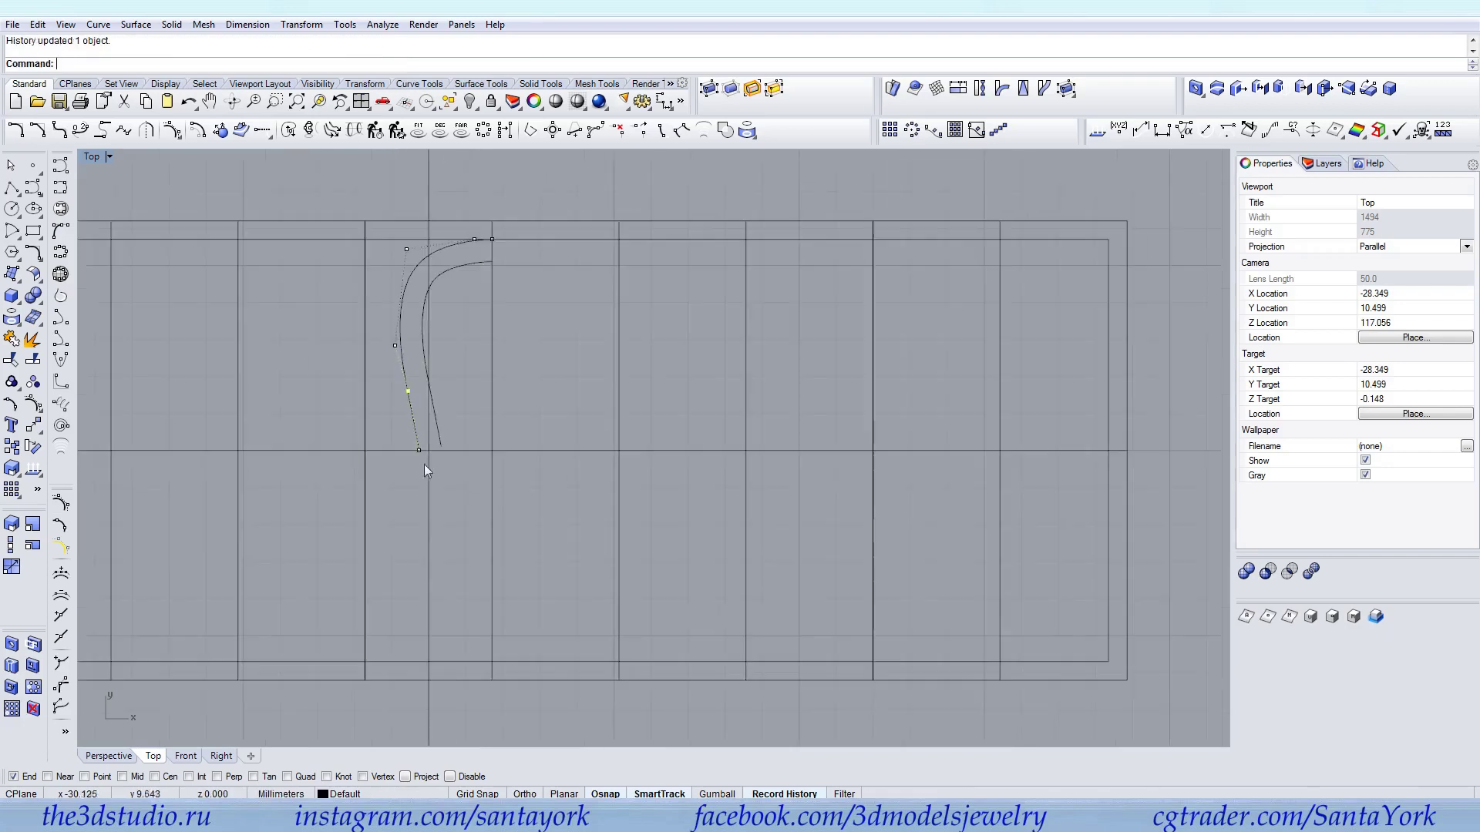
Make a copy of the outer curve rotated 180° about the crossing of the vertical line and the midline
{"action": "scroll", "coordinate": [418, 407], "scroll_direction": "up", "scroll_amount": 2}
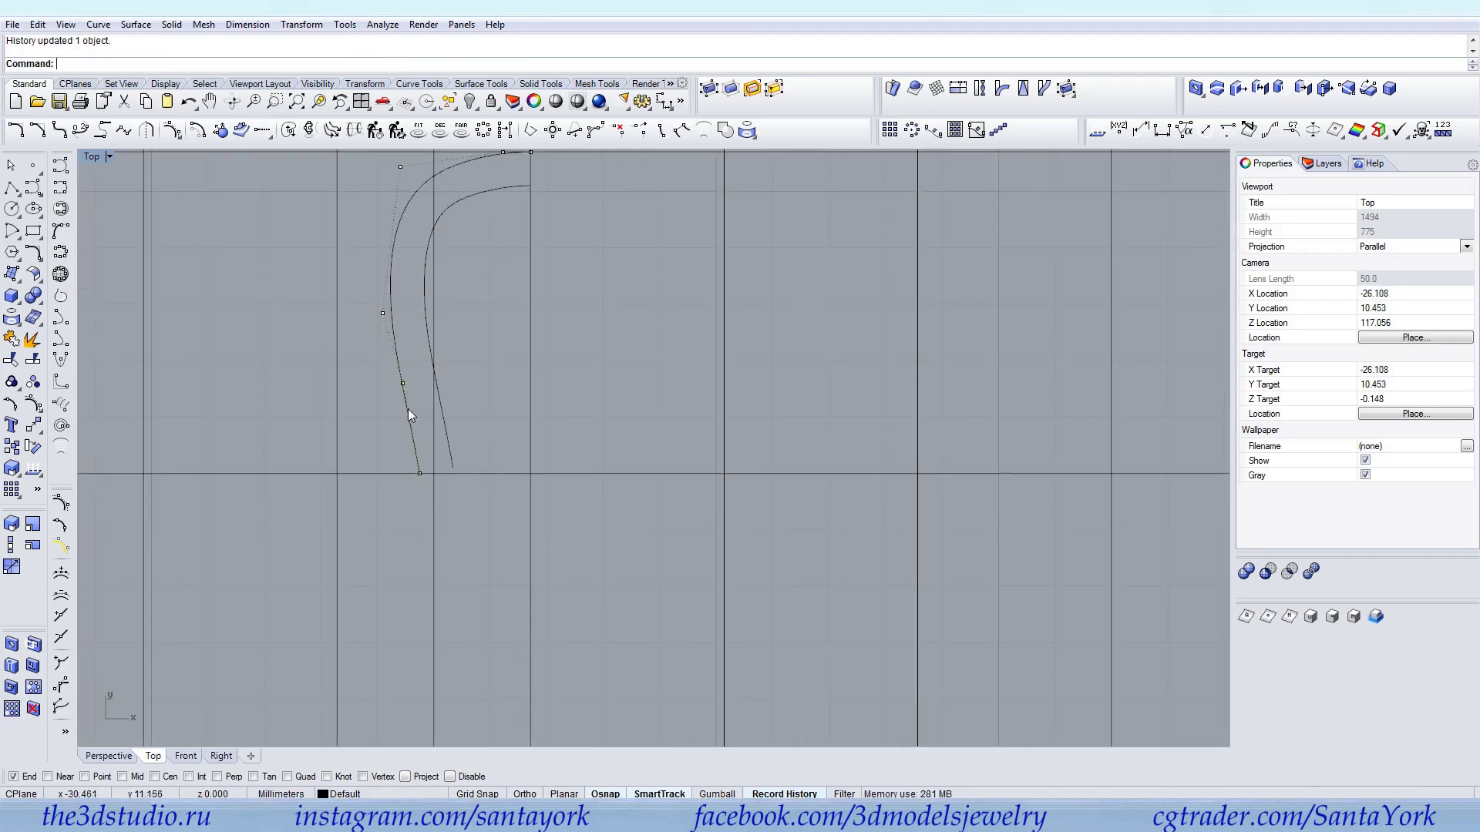
{"action": "left_click", "coordinate": [408, 415]}
{"action": "left_click", "coordinate": [33, 447]}
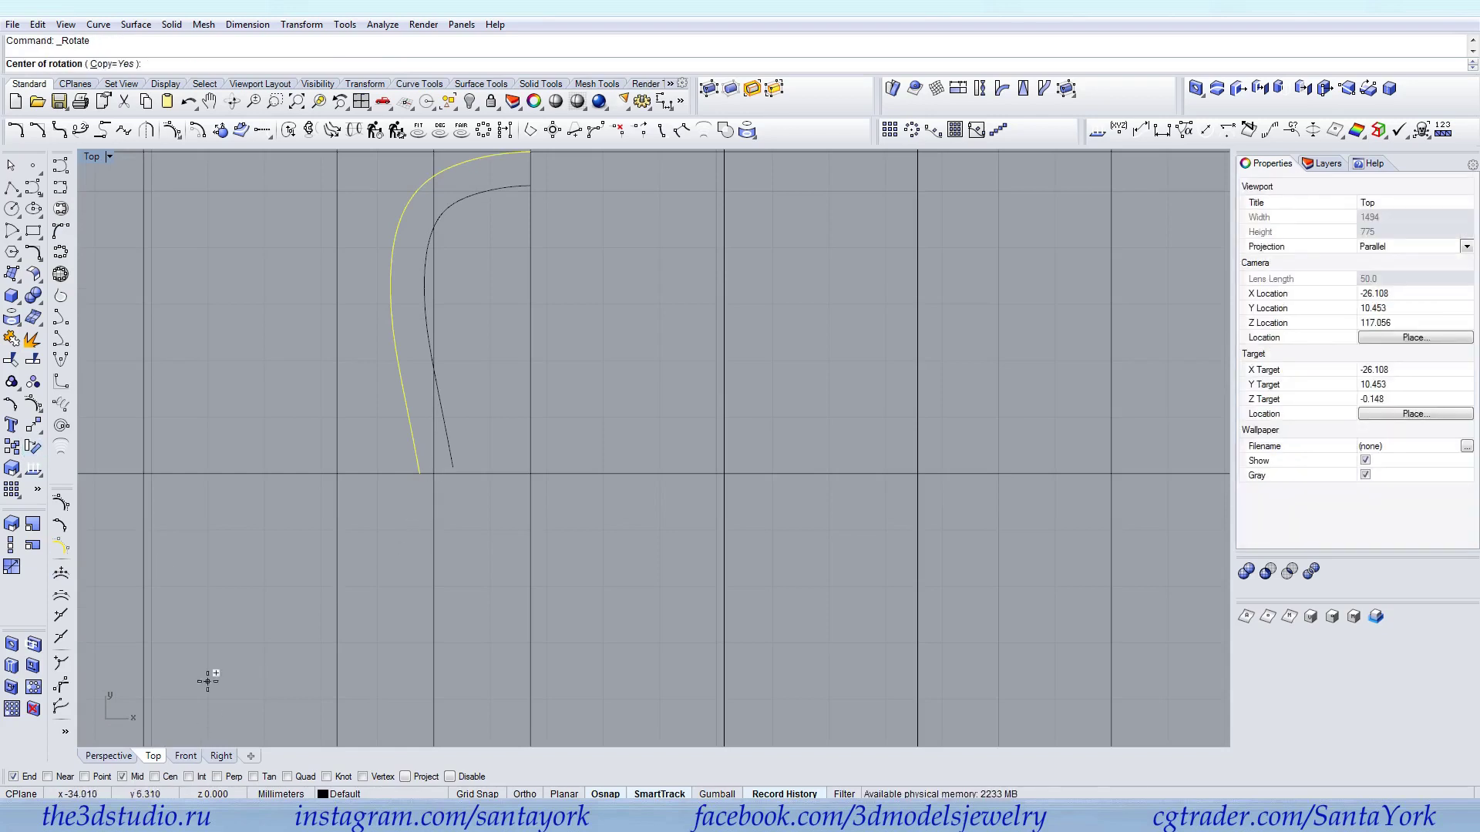
{"action": "left_click", "coordinate": [433, 473]}
{"action": "left_click", "coordinate": [702, 473]}
{"action": "left_click", "coordinate": [245, 368]}
Make a copy of the inner offset curve rotated 180° about the same crossing point
{"action": "scroll", "coordinate": [332, 462], "scroll_direction": "up", "scroll_amount": 2}
{"action": "left_click", "coordinate": [30, 408]}
{"action": "left_click", "coordinate": [469, 498]}
{"action": "left_click", "coordinate": [468, 447]}
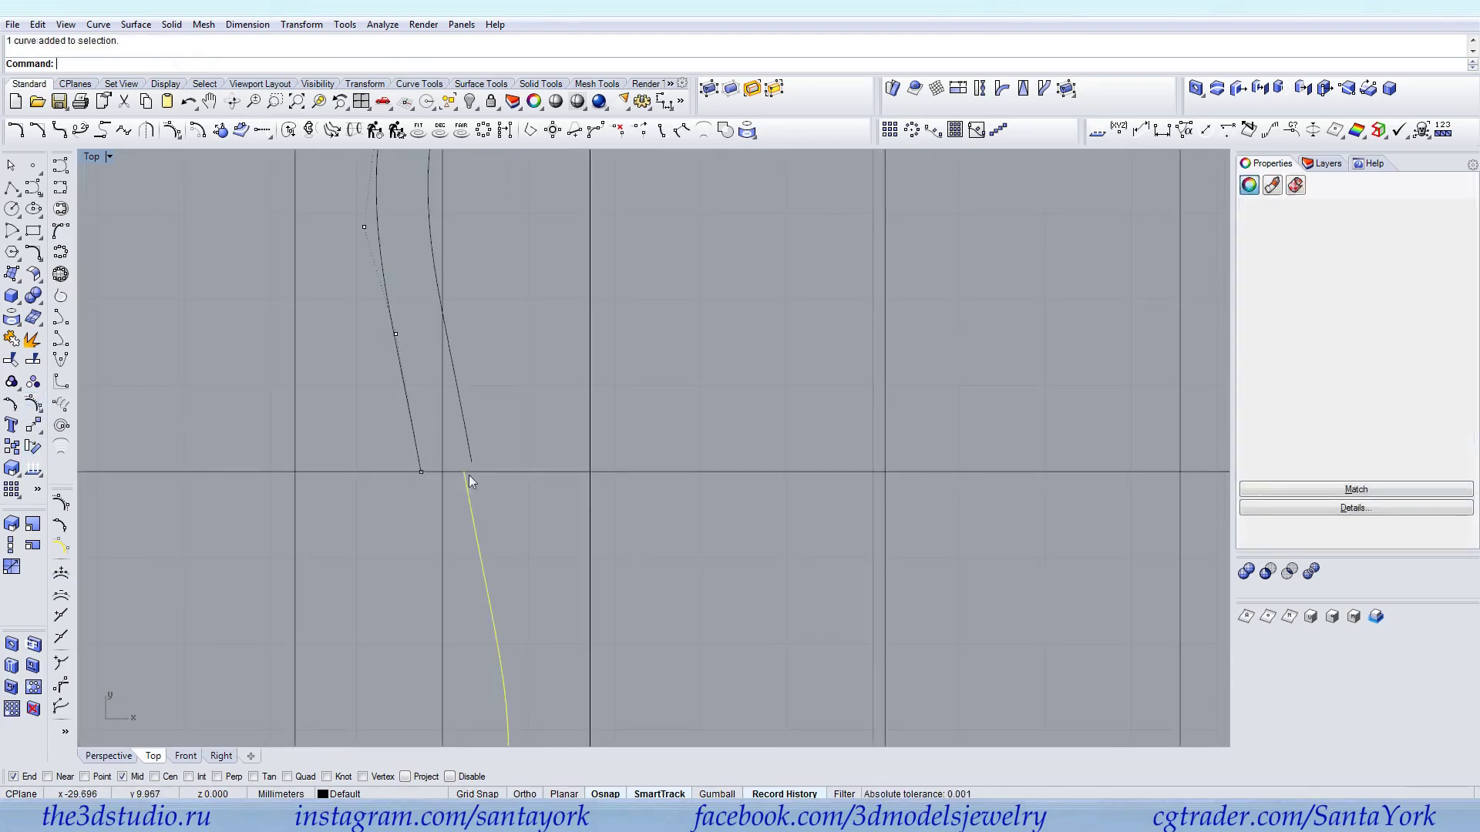
{"action": "right_click", "coordinate": [468, 447]}
{"action": "left_click", "coordinate": [447, 470]}
{"action": "key", "text": "Escape"}
{"action": "left_click", "coordinate": [467, 454]}
{"action": "left_click", "coordinate": [35, 426]}
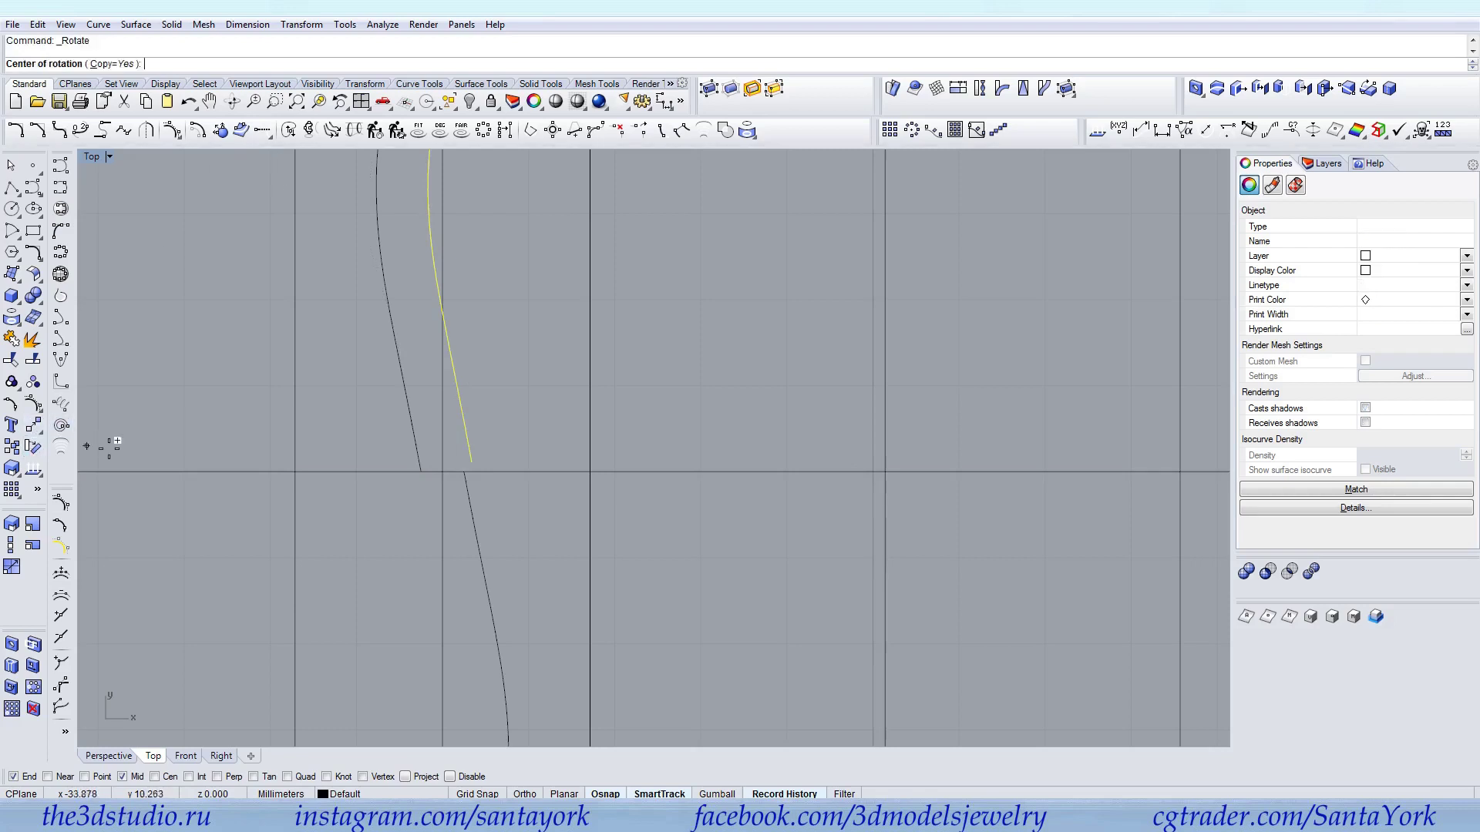
{"action": "left_click", "coordinate": [441, 475]}
Shift the outer curve's two lowest control points together to line its lower end up with the rotated copy
{"action": "left_click", "coordinate": [415, 438]}
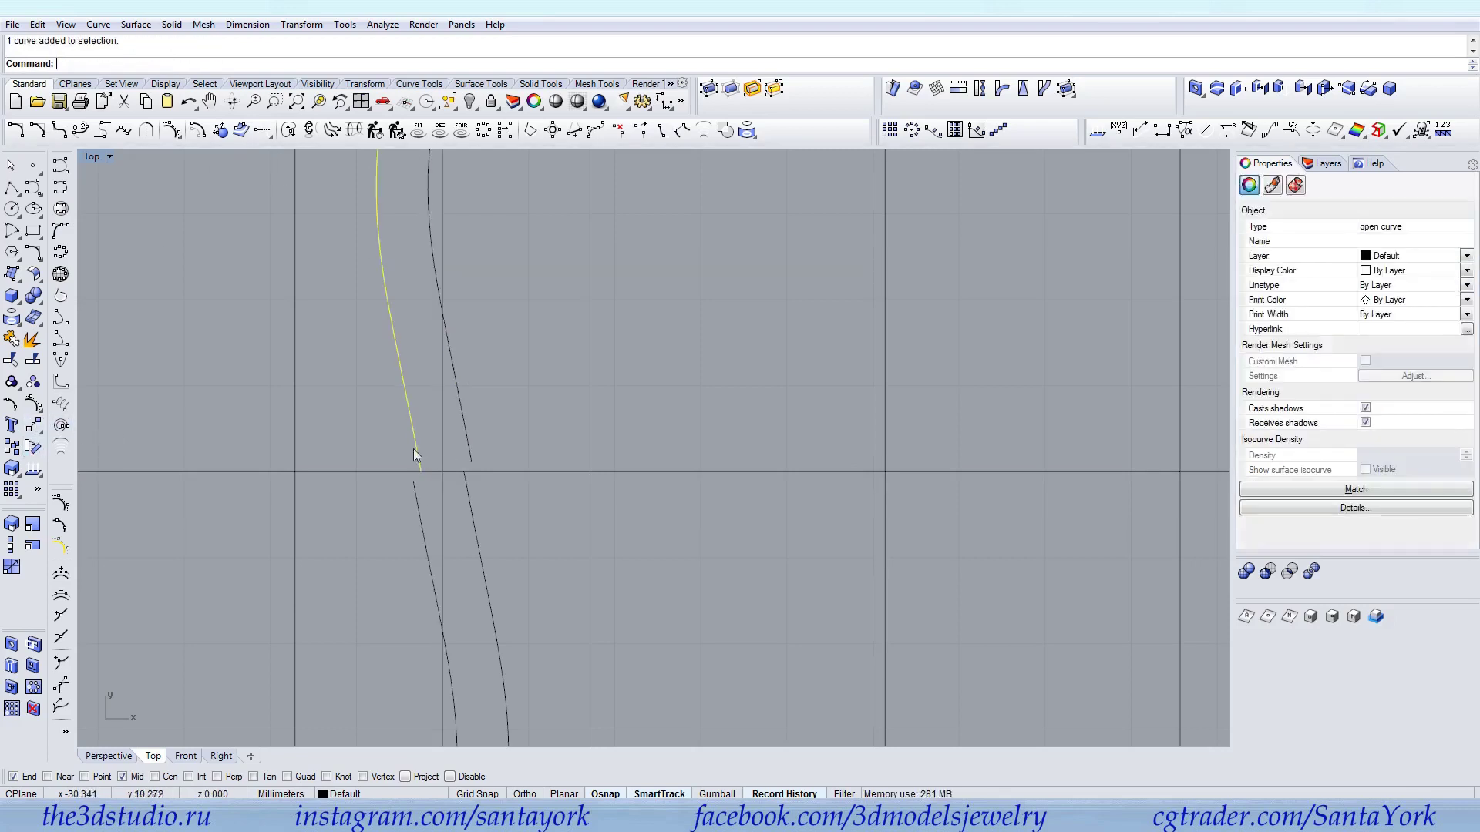
{"action": "left_click", "coordinate": [33, 404]}
{"action": "left_click_drag", "start_coordinate": [370, 516], "coordinate": [429, 316]}
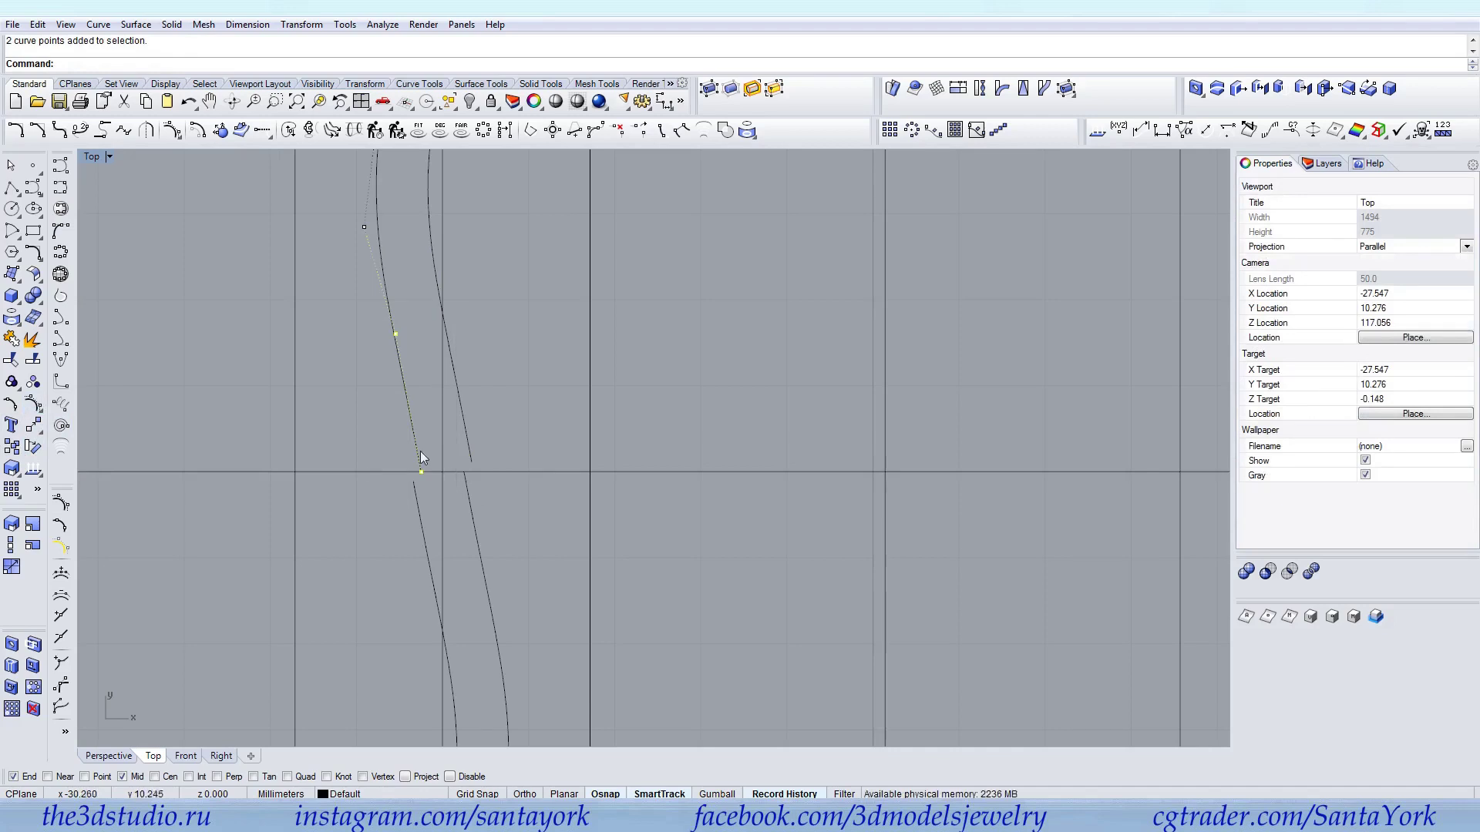
{"action": "left_click_drag", "start_coordinate": [422, 475], "coordinate": [424, 497]}
{"action": "scroll", "coordinate": [400, 344], "scroll_direction": "up", "scroll_amount": 2}
{"action": "scroll", "coordinate": [423, 493], "scroll_direction": "up", "scroll_amount": 2}
{"action": "scroll", "coordinate": [432, 502], "scroll_direction": "down", "scroll_amount": 2}
{"action": "scroll", "coordinate": [444, 509], "scroll_direction": "down", "scroll_amount": 3}
{"action": "scroll", "coordinate": [484, 245], "scroll_direction": "up", "scroll_amount": 3}
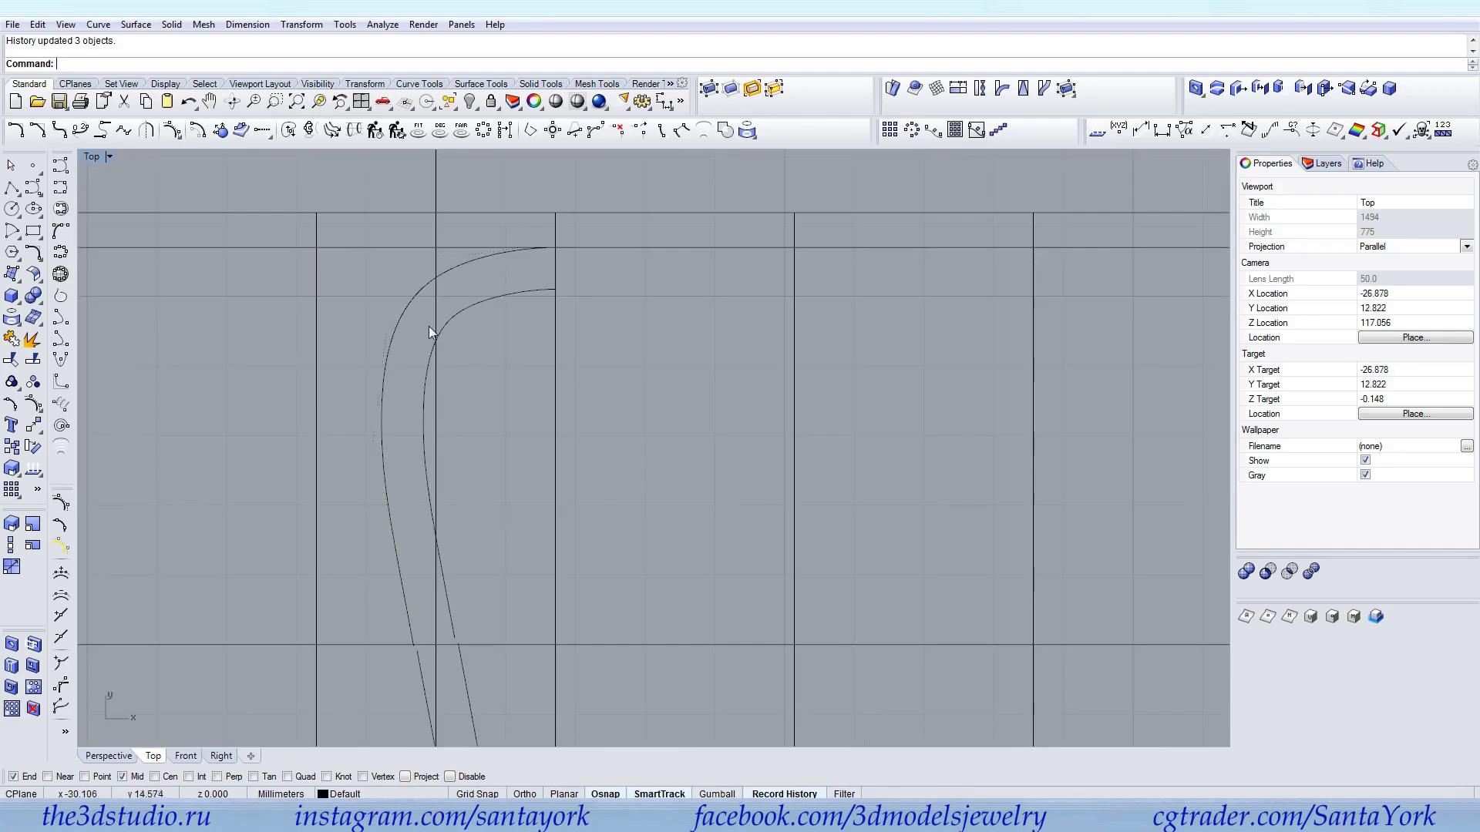
Offset the outer curve 0.3 mm inward to create a centre curve
{"action": "left_click", "coordinate": [395, 326]}
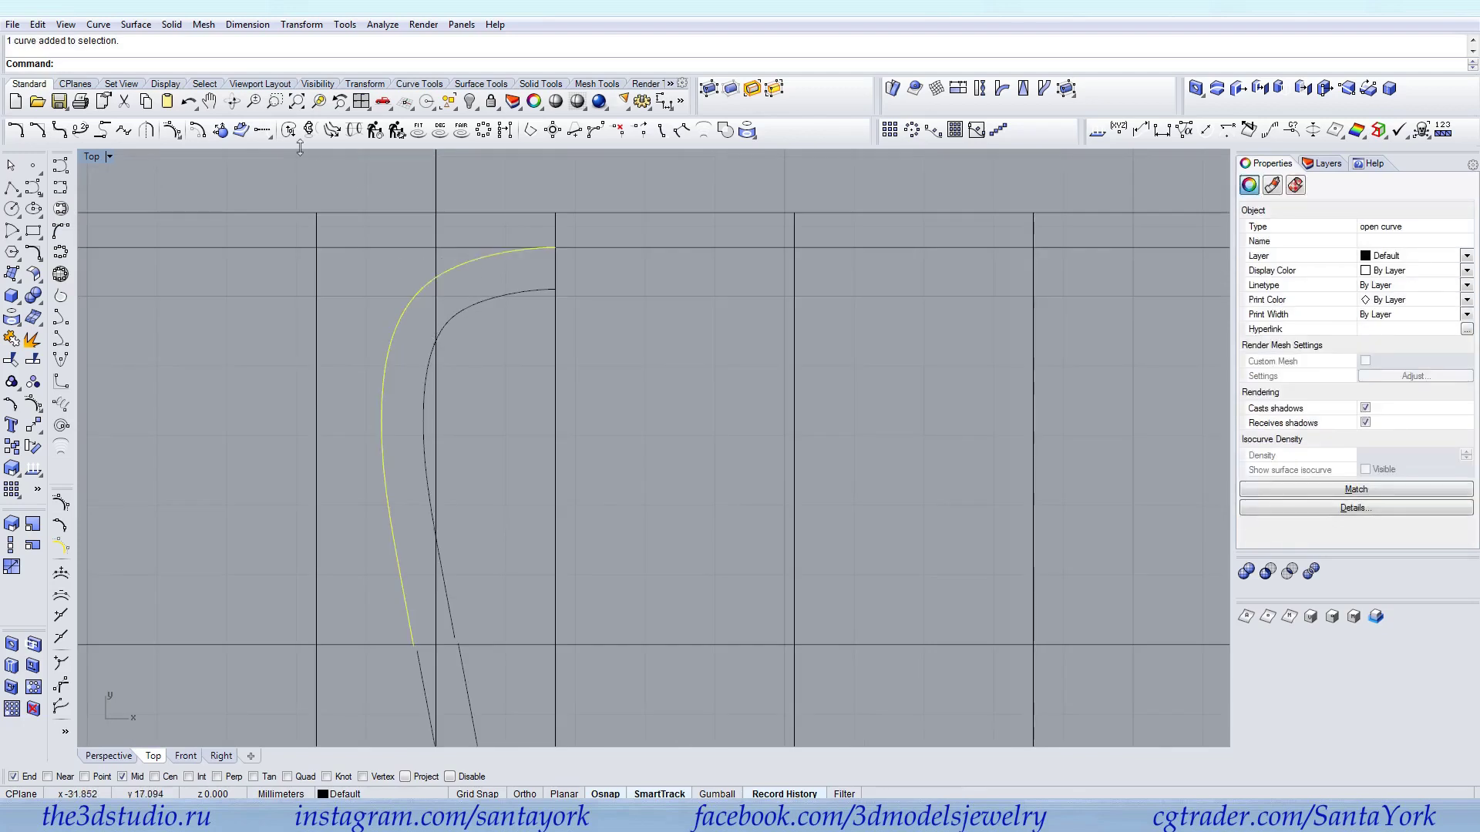
{"action": "left_click", "coordinate": [199, 131]}
{"action": "left_click", "coordinate": [419, 344]}
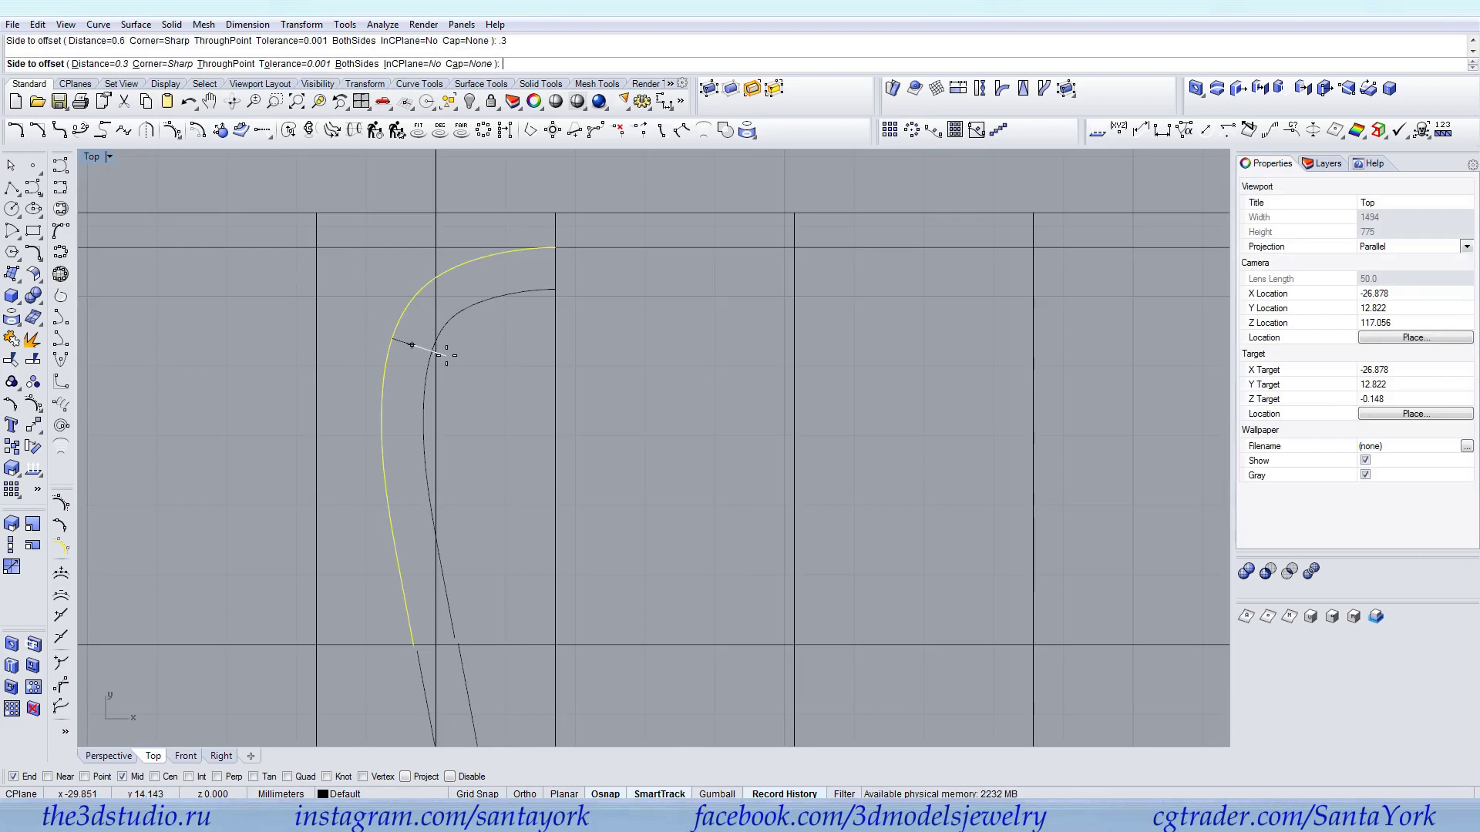
Delete the original outer and inner curves and their rotated copies, keeping only the new centre curve
{"action": "key", "text": "Delete"}
{"action": "left_click", "coordinate": [450, 618]}
{"action": "key", "text": "Delete"}
{"action": "left_click", "coordinate": [423, 663]}
{"action": "key", "text": "Delete"}
Rebuild the centre curve with 8 points and degree 3, deleting the input curve
{"action": "left_click", "coordinate": [422, 570]}
{"action": "left_click", "coordinate": [377, 133]}
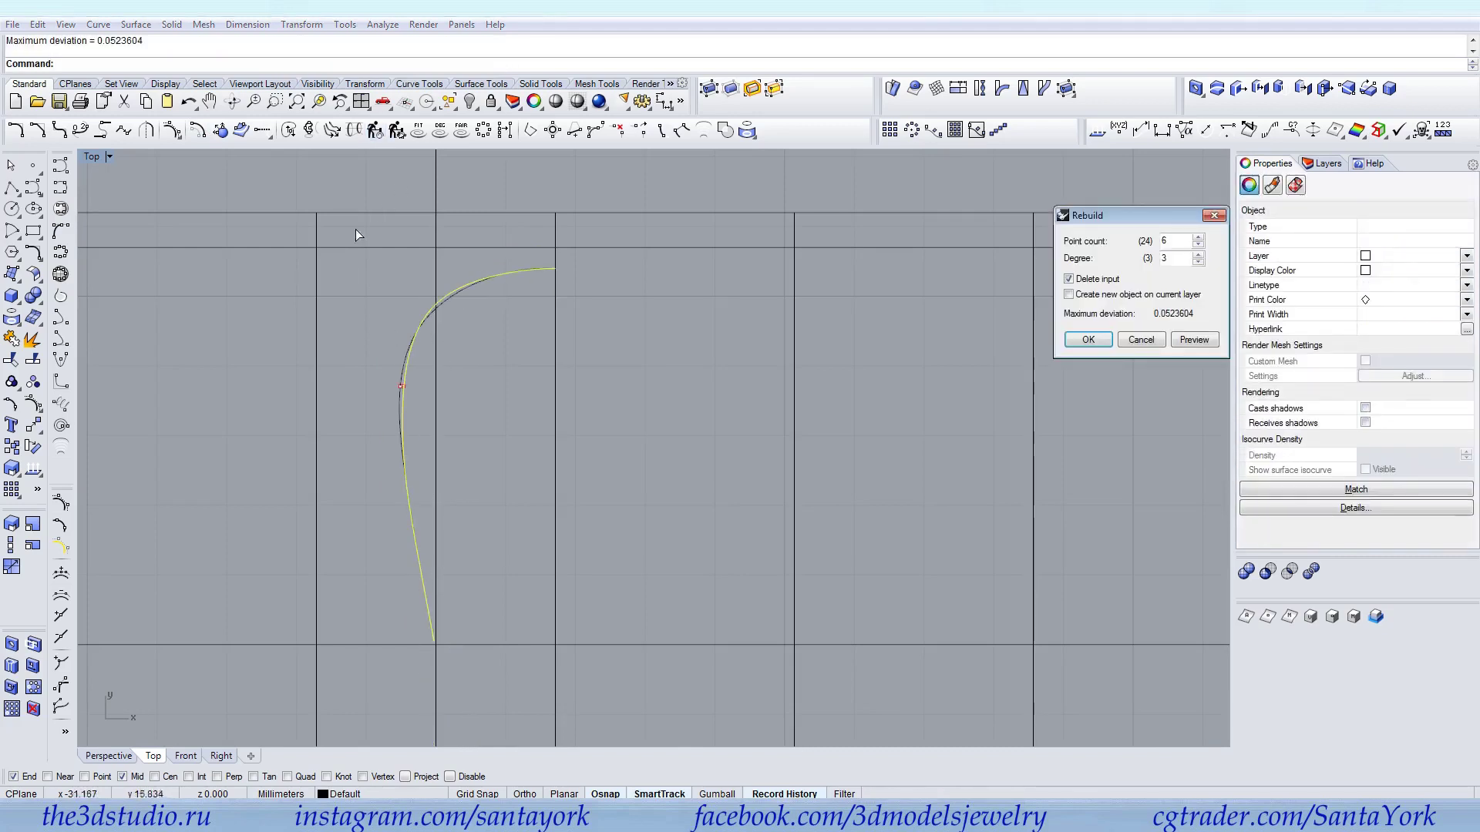
{"action": "left_click", "coordinate": [1197, 238]}
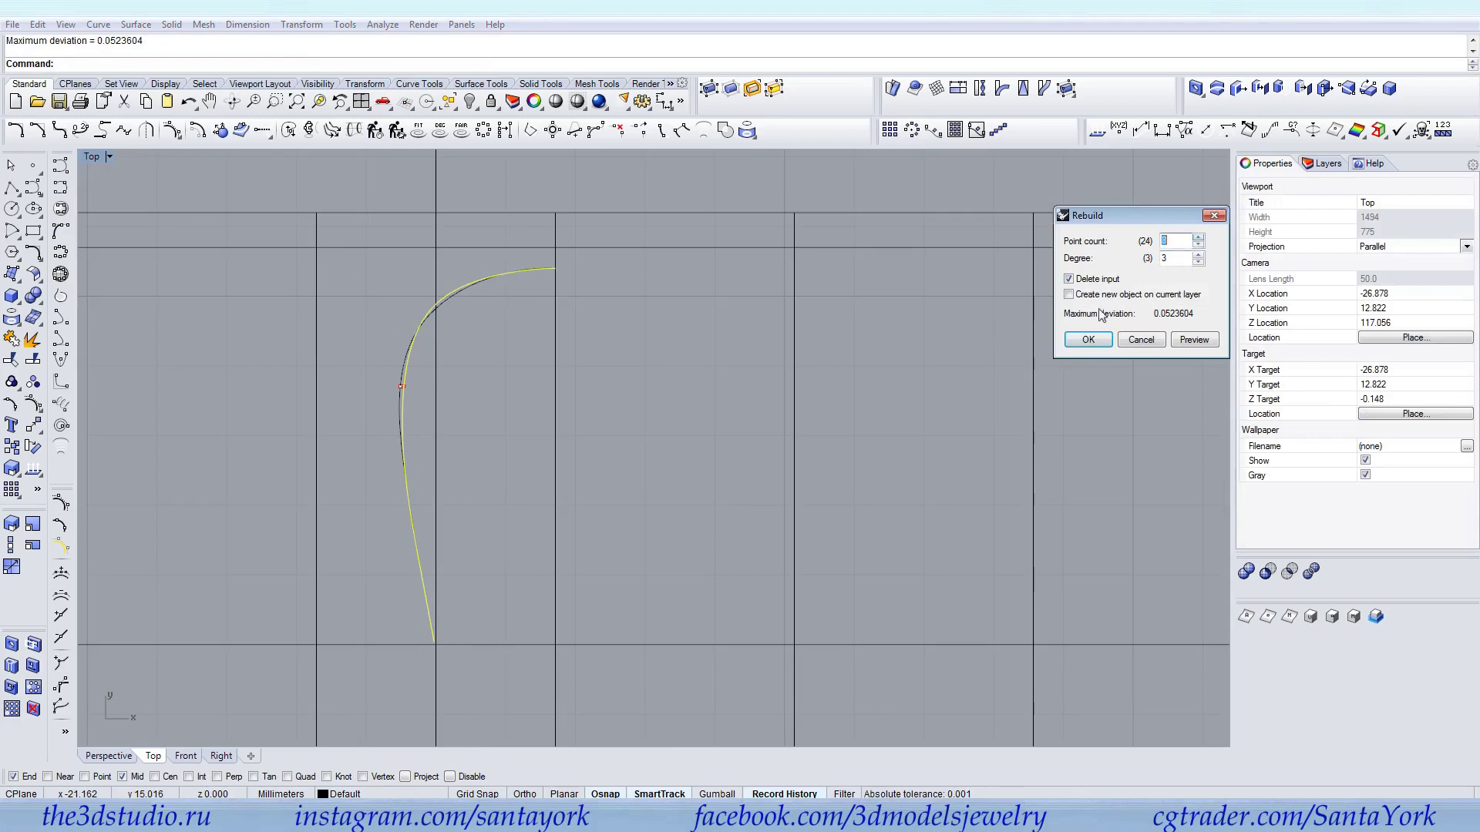
{"action": "left_click", "coordinate": [1087, 339]}
Offset the rebuilt centre curve 0.3 mm to both its outer and inner sides
{"action": "left_click", "coordinate": [199, 130]}
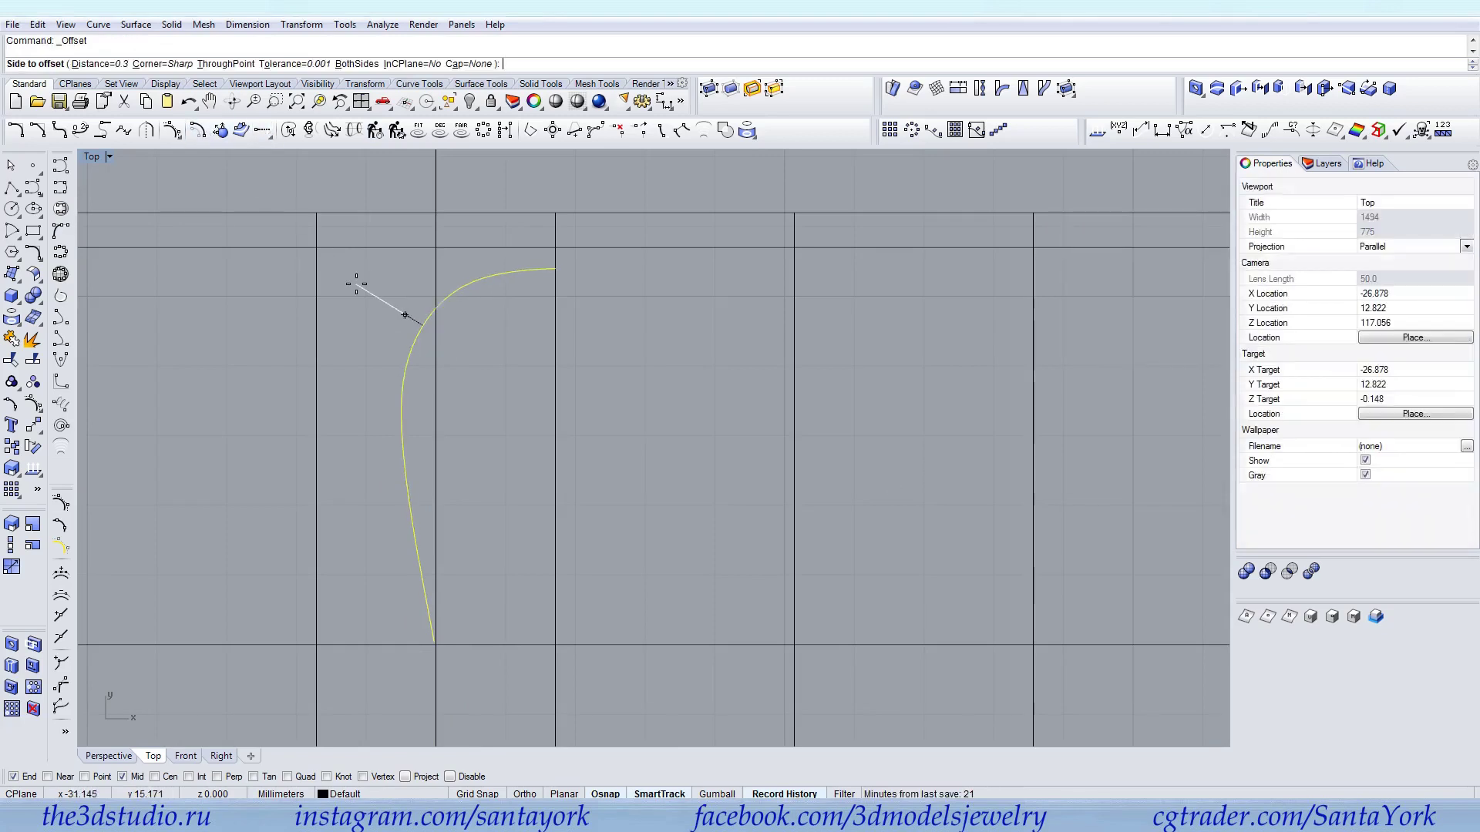
{"action": "left_click", "coordinate": [356, 285]}
{"action": "left_click", "coordinate": [585, 433]}
{"action": "right_click_drag", "start_coordinate": [456, 585], "coordinate": [451, 513]}
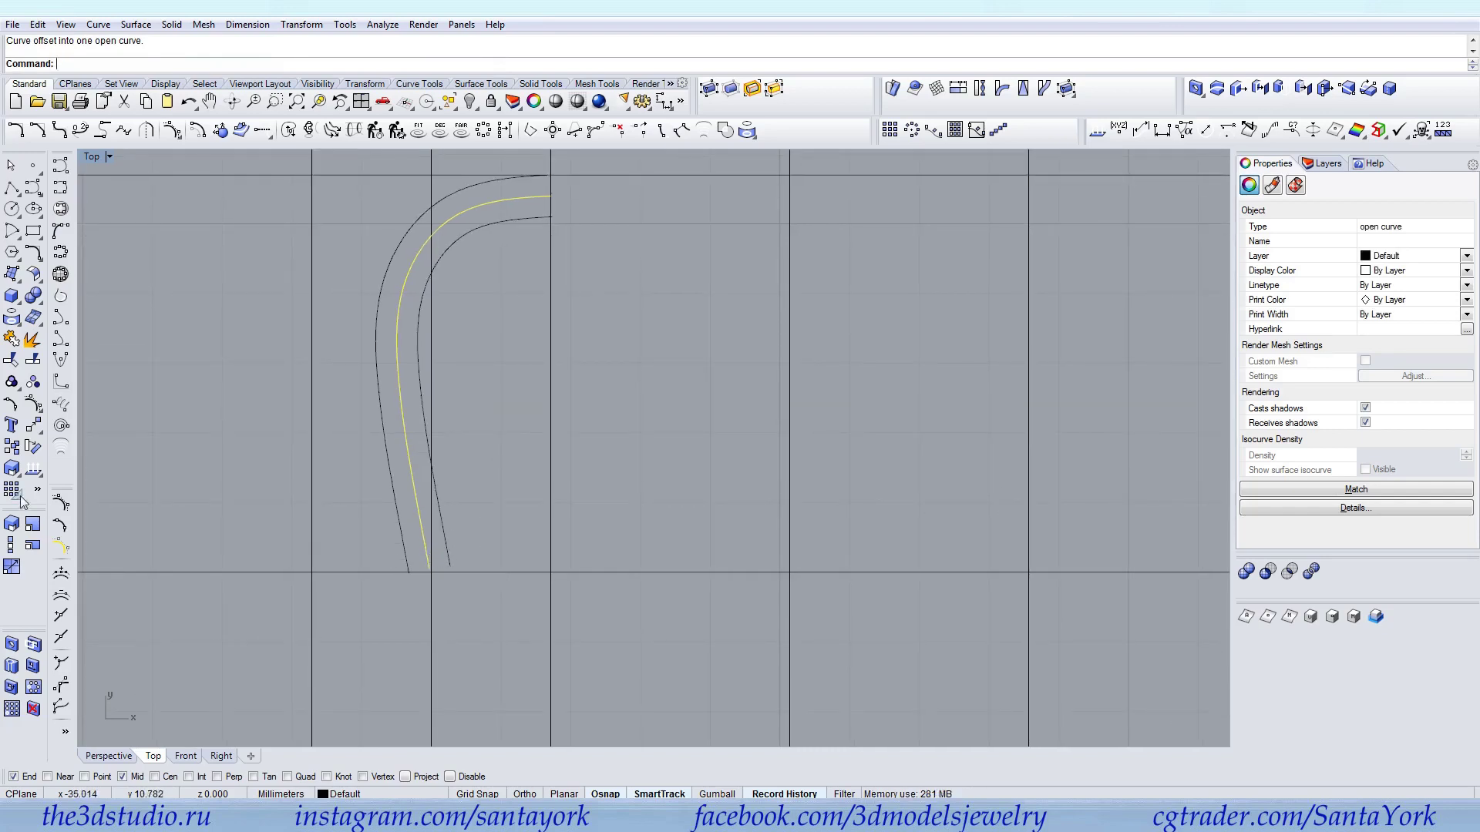
Copy the centre curve and both offset curves rotated 180° about the crossing of the vertical line and the midline
{"action": "left_click", "coordinate": [33, 447]}
{"action": "scroll", "coordinate": [429, 574], "scroll_direction": "up", "scroll_amount": 3}
{"action": "left_click", "coordinate": [430, 574]}
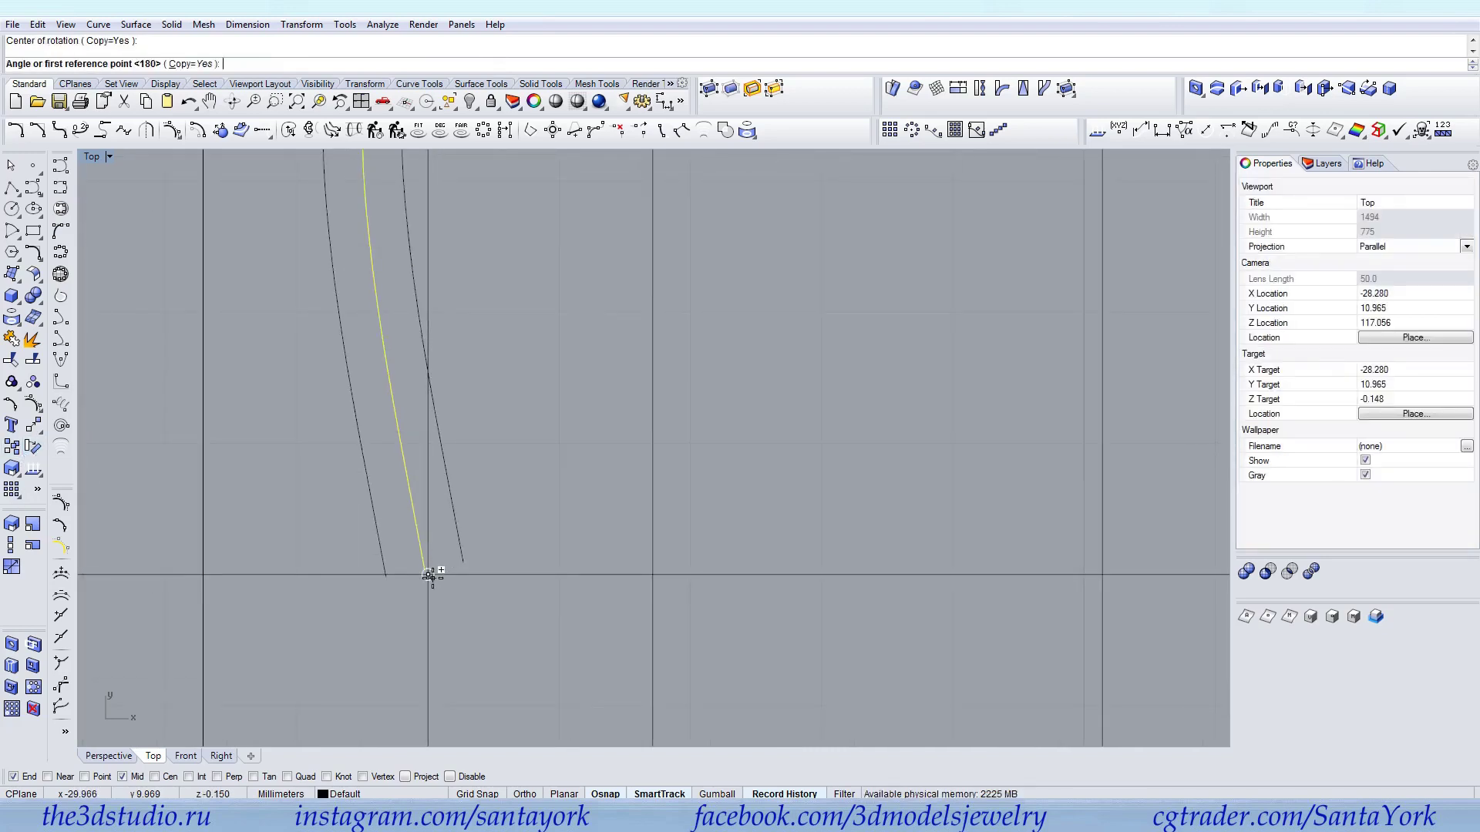
{"action": "key", "text": "Return"}
{"action": "left_click", "coordinate": [392, 562]}
{"action": "left_click", "coordinate": [447, 501], "text": "shift"}
{"action": "key", "text": "Return"}
{"action": "left_click", "coordinate": [428, 574]}
{"action": "key", "text": "Return"}
Snap the centre curve's lower end to the crossing point and reshape its control points so the offset strands flow into their rotated copies
{"action": "left_click", "coordinate": [418, 555]}
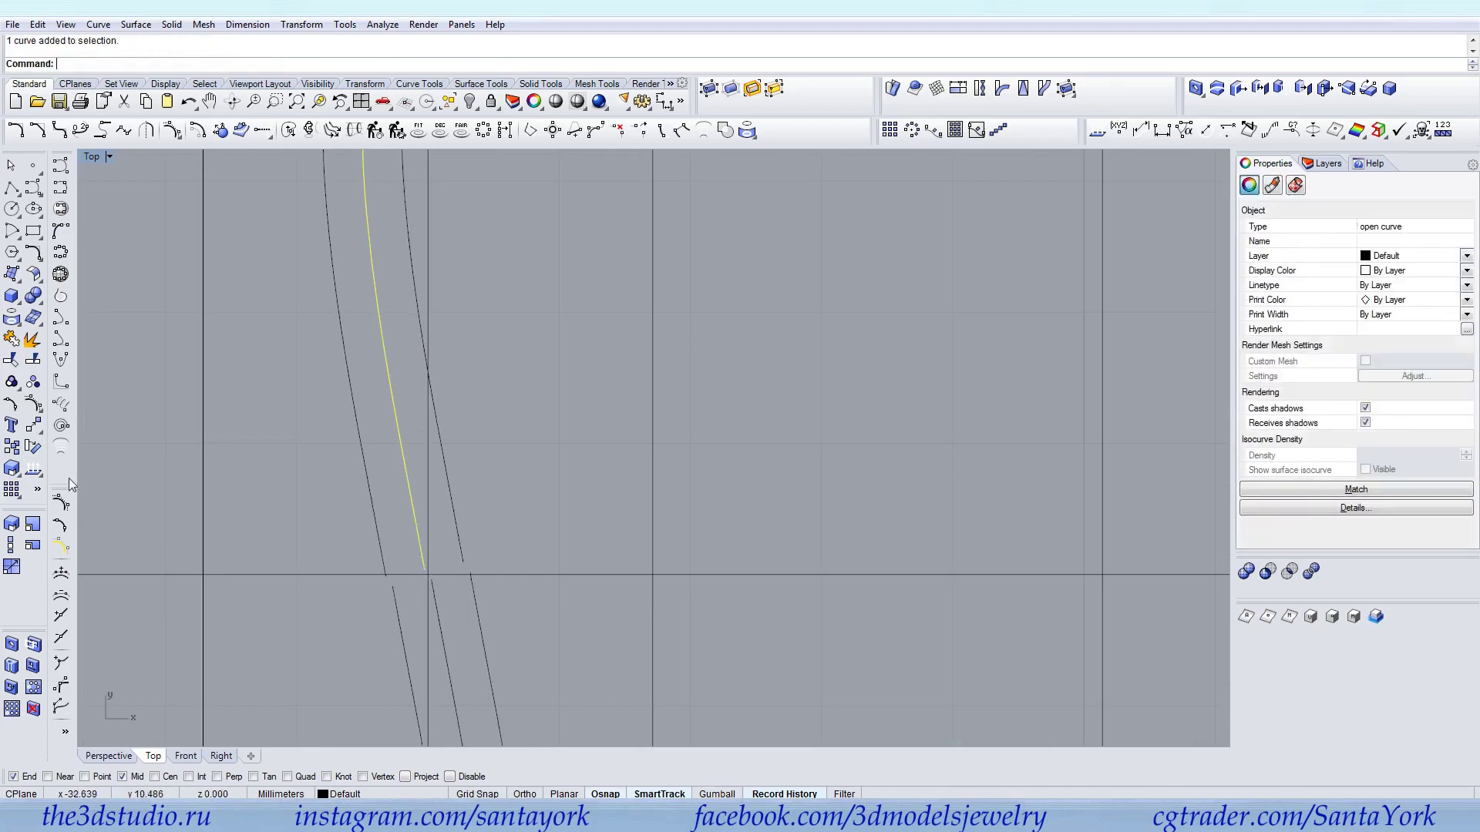
{"action": "left_click", "coordinate": [30, 406]}
{"action": "left_click_drag", "start_coordinate": [425, 571], "coordinate": [429, 574]}
{"action": "left_click_drag", "start_coordinate": [409, 512], "coordinate": [405, 492]}
{"action": "scroll", "coordinate": [538, 445], "scroll_direction": "down", "scroll_amount": 5}
{"action": "scroll", "coordinate": [482, 422], "scroll_direction": "up", "scroll_amount": 2}
{"action": "left_click_drag", "start_coordinate": [477, 416], "coordinate": [453, 323]}
{"action": "left_click_drag", "start_coordinate": [462, 260], "coordinate": [457, 247]}
{"action": "scroll", "coordinate": [520, 183], "scroll_direction": "down", "scroll_amount": 3}
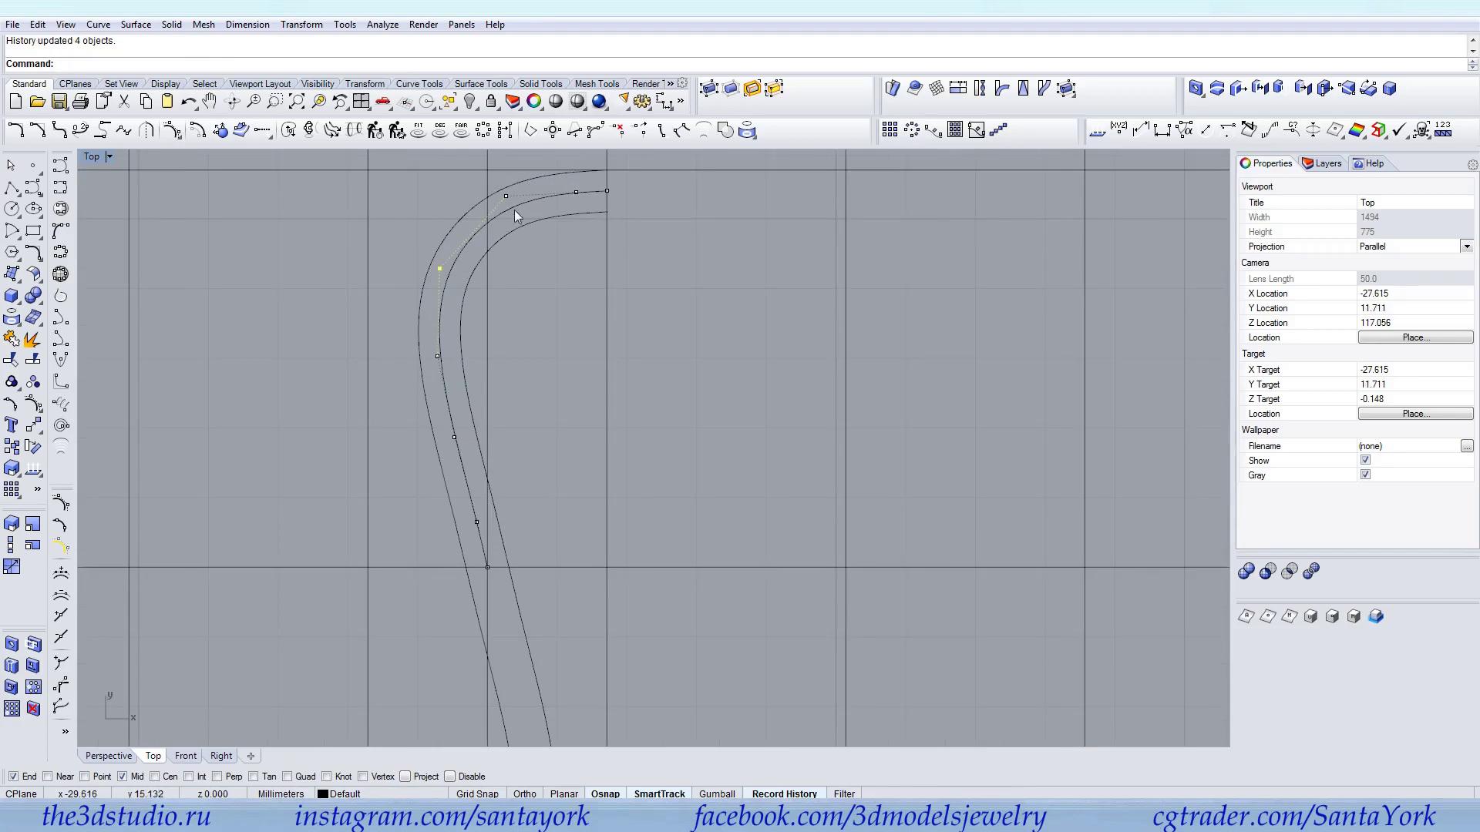
Group the two offset curves with their rotated copies, leaving out the centre curve
{"action": "left_click", "coordinate": [538, 482]}
{"action": "left_click", "coordinate": [479, 392], "text": "shift"}
{"action": "left_click", "coordinate": [503, 360], "text": "shift"}
{"action": "left_click", "coordinate": [539, 399]}
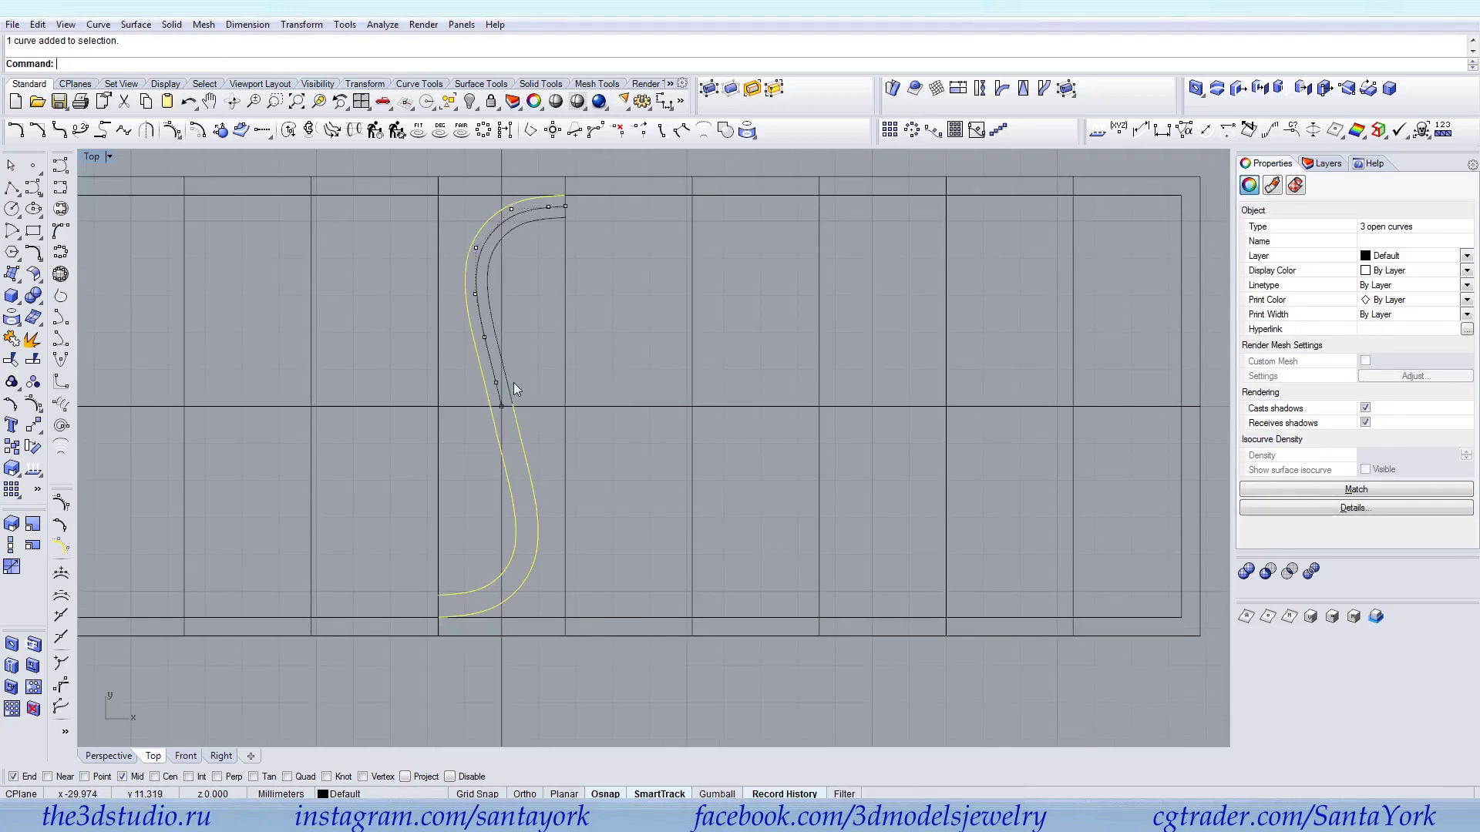
{"action": "left_click", "coordinate": [12, 381]}
Mirror the grouped S-strand with copies across the vertical line through its lower end, and mirror the pair once more to the left
{"action": "left_click", "coordinate": [32, 447]}
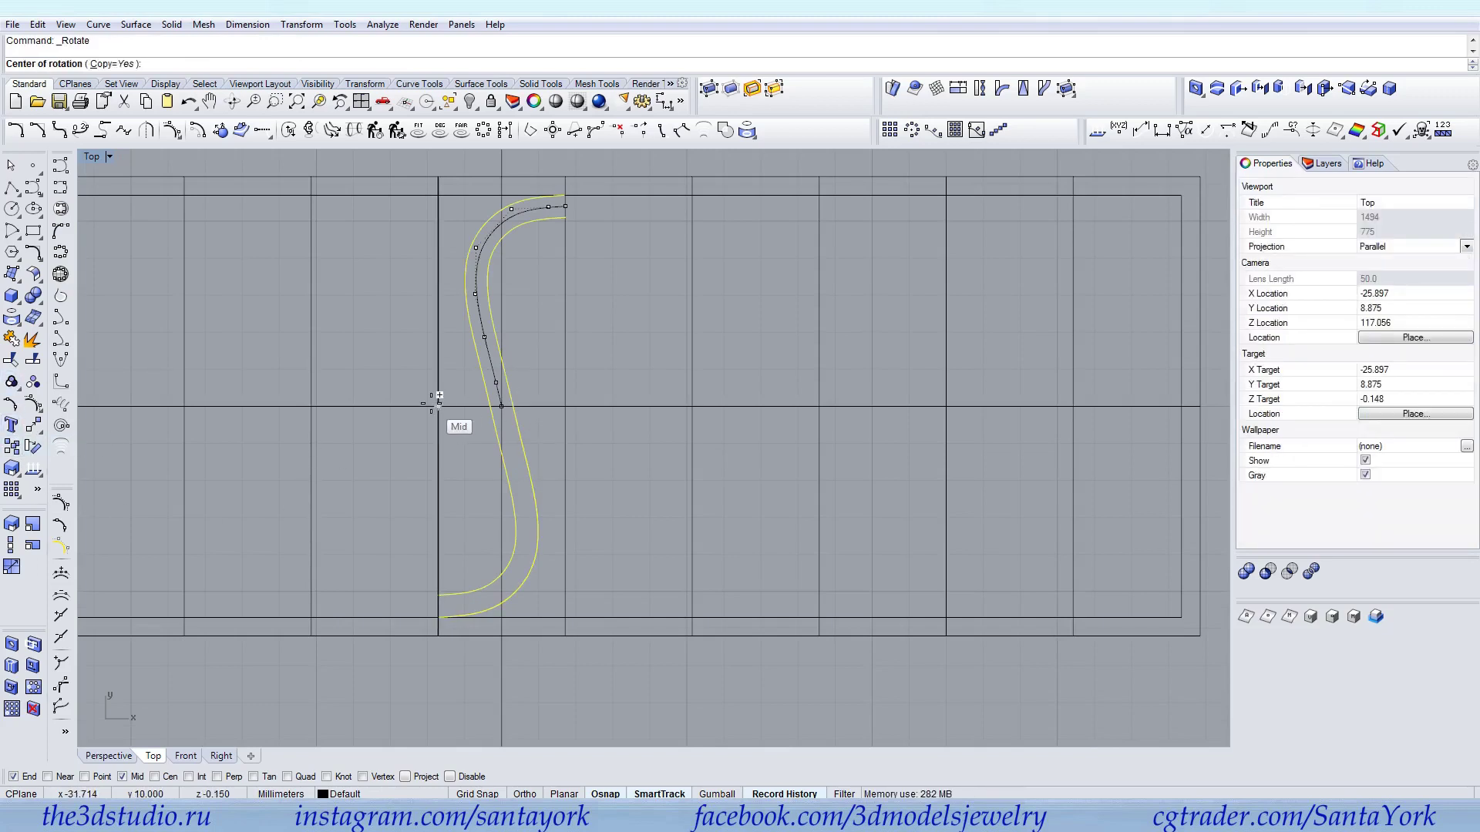
{"action": "left_click", "coordinate": [301, 23]}
{"action": "left_click", "coordinate": [339, 136]}
{"action": "left_click", "coordinate": [439, 390]}
{"action": "left_click", "coordinate": [440, 367]}
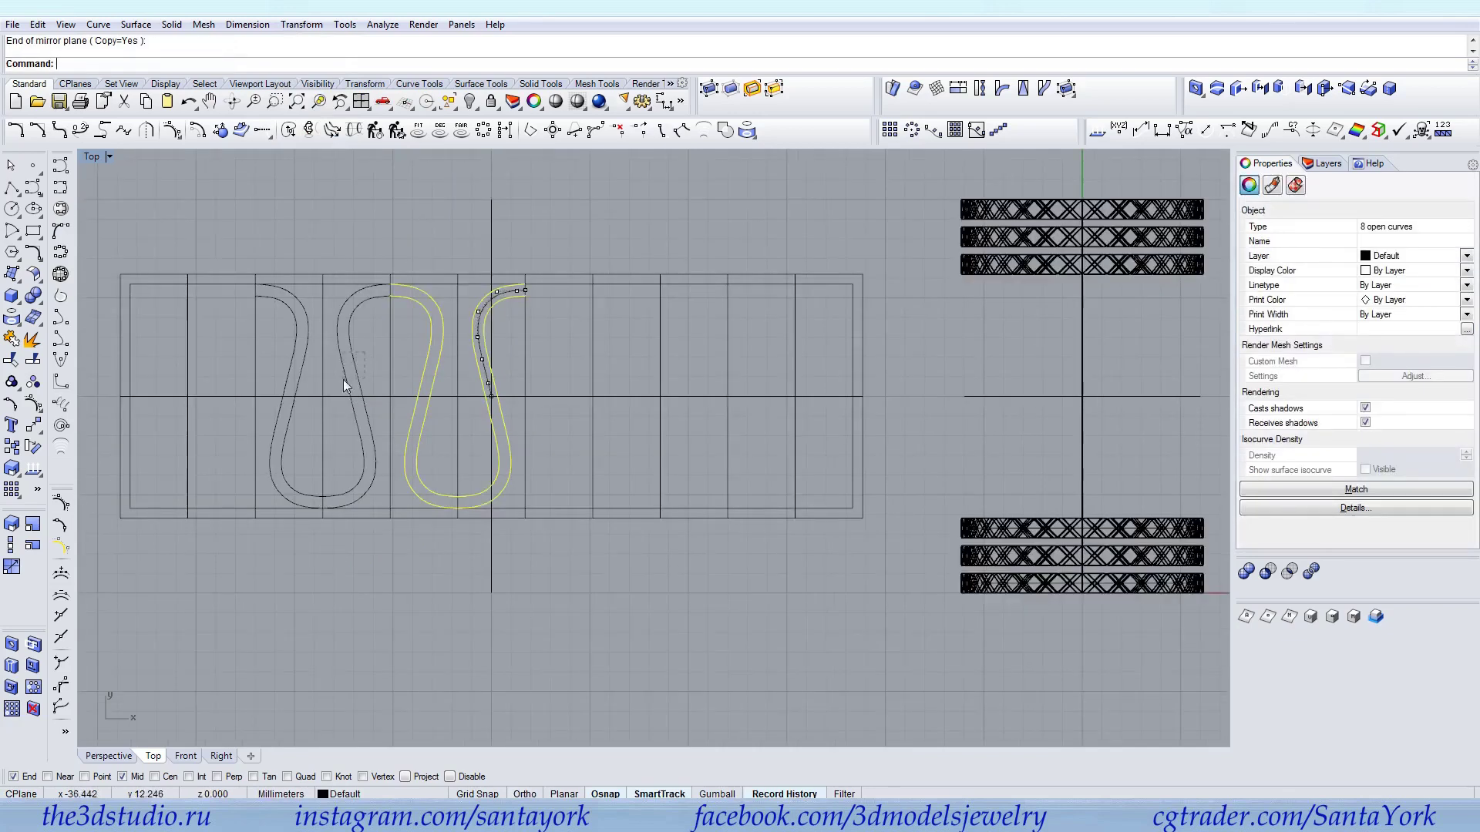
Mirror all four strands across the vertical line at their left end and delete the copies extending past the rectangle
{"action": "left_click", "coordinate": [345, 380], "text": "shift"}
{"action": "left_click", "coordinate": [308, 383], "text": "shift"}
{"action": "key", "text": "Return"}
{"action": "left_click", "coordinate": [261, 396]}
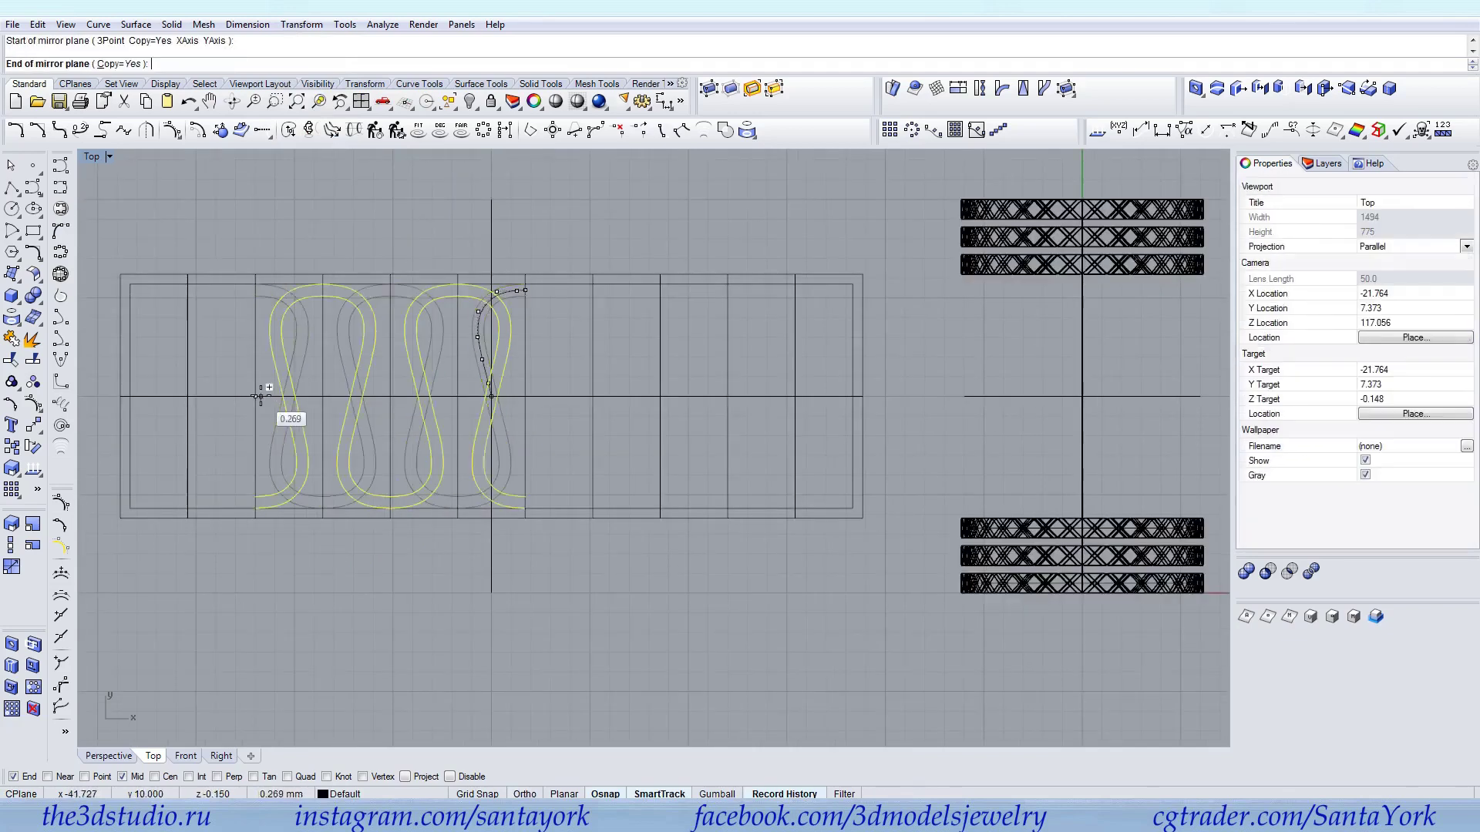
{"action": "left_click", "coordinate": [263, 375]}
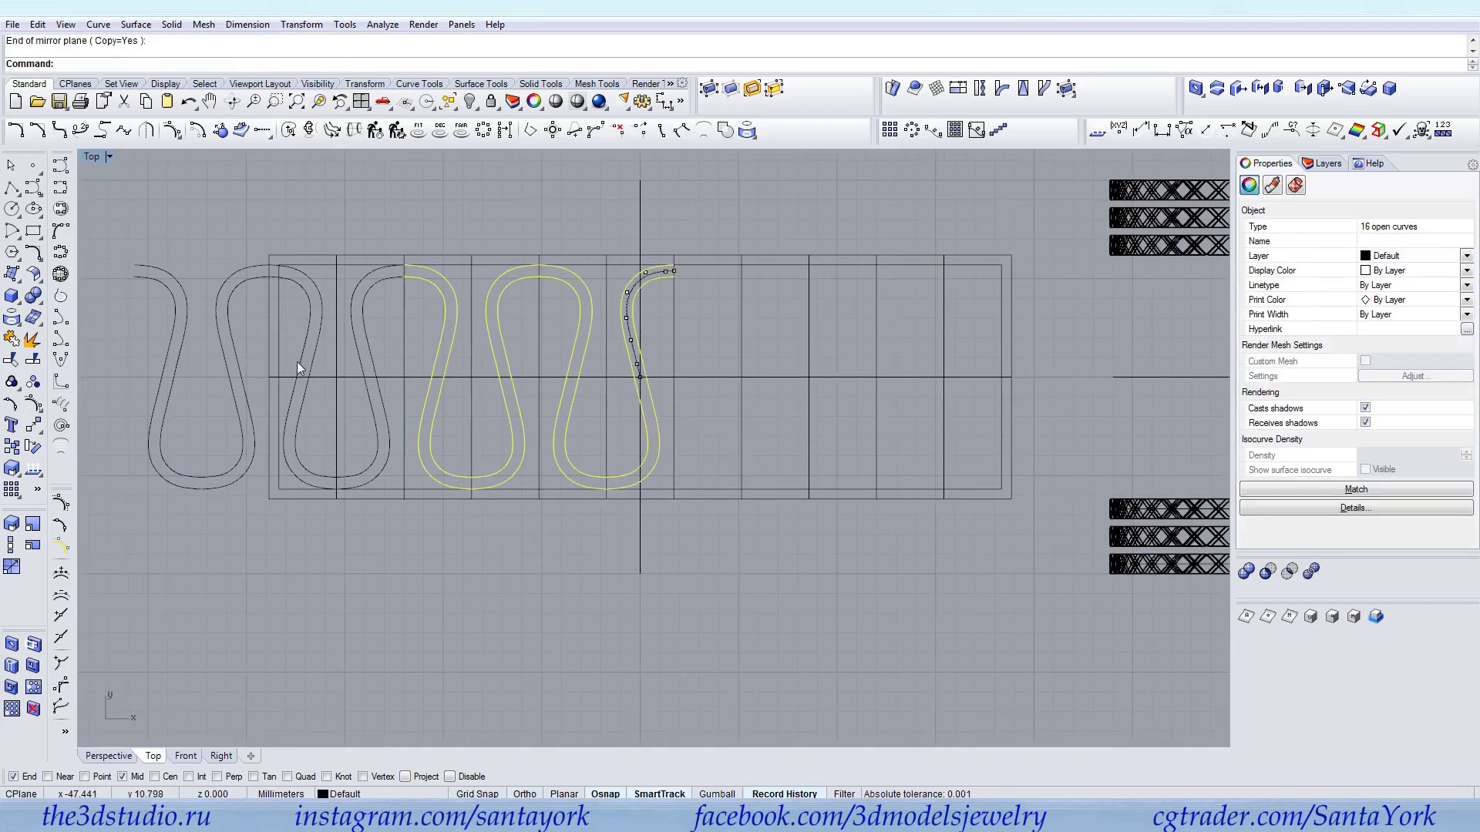
{"action": "left_click_drag", "start_coordinate": [248, 339], "coordinate": [117, 365]}
{"action": "key", "text": "Delete"}
Mirror the five strands left of the central strand with copies across the layout's vertical centre line
{"action": "left_click", "coordinate": [312, 311]}
{"action": "left_click", "coordinate": [442, 346], "text": "shift"}
{"action": "left_click", "coordinate": [488, 352], "text": "shift"}
{"action": "left_click", "coordinate": [581, 347], "text": "shift"}
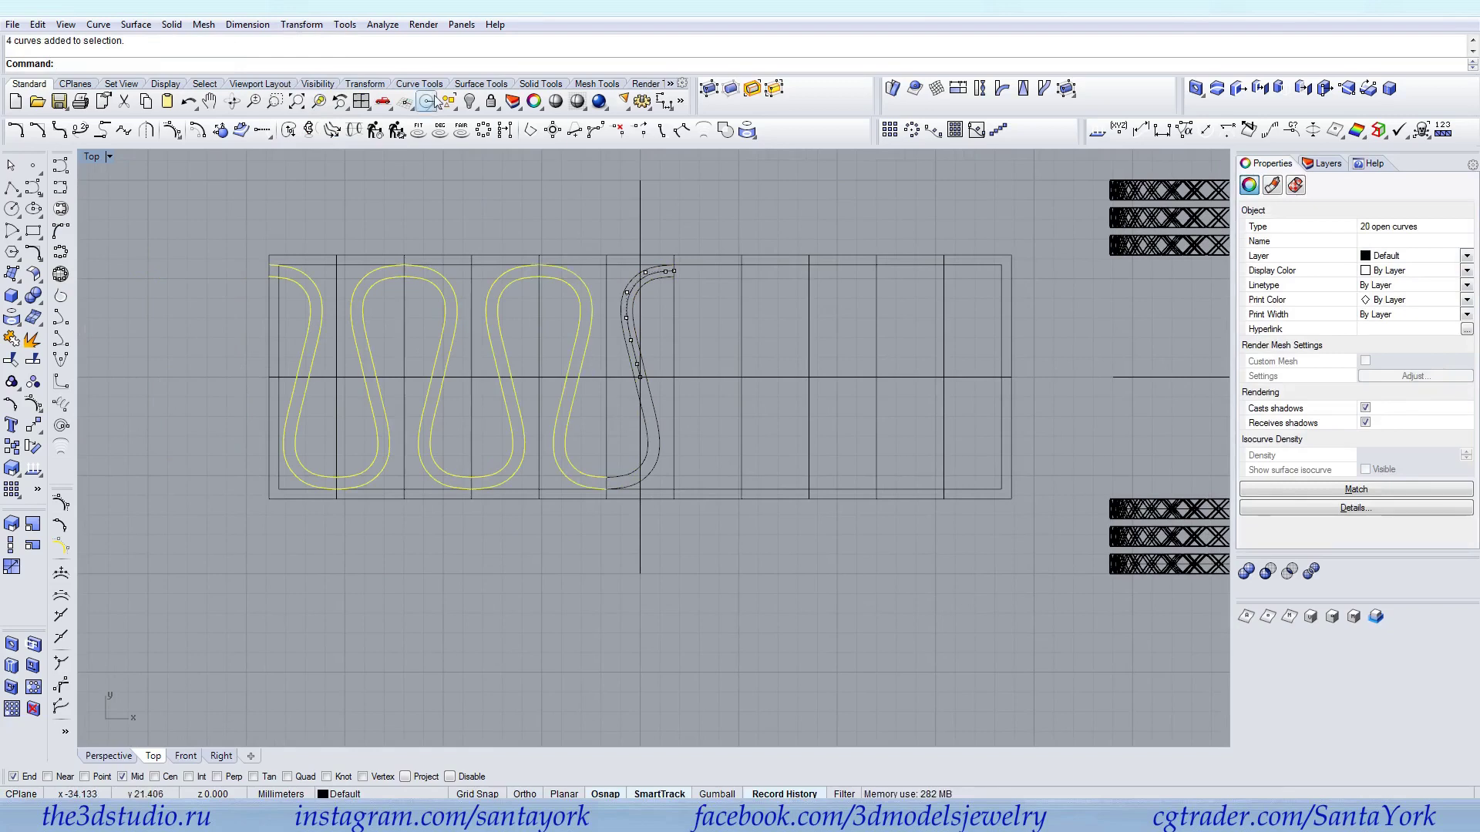
{"action": "left_click", "coordinate": [302, 24]}
{"action": "left_click", "coordinate": [312, 135]}
{"action": "scroll", "coordinate": [653, 527], "scroll_direction": "up", "scroll_amount": 2}
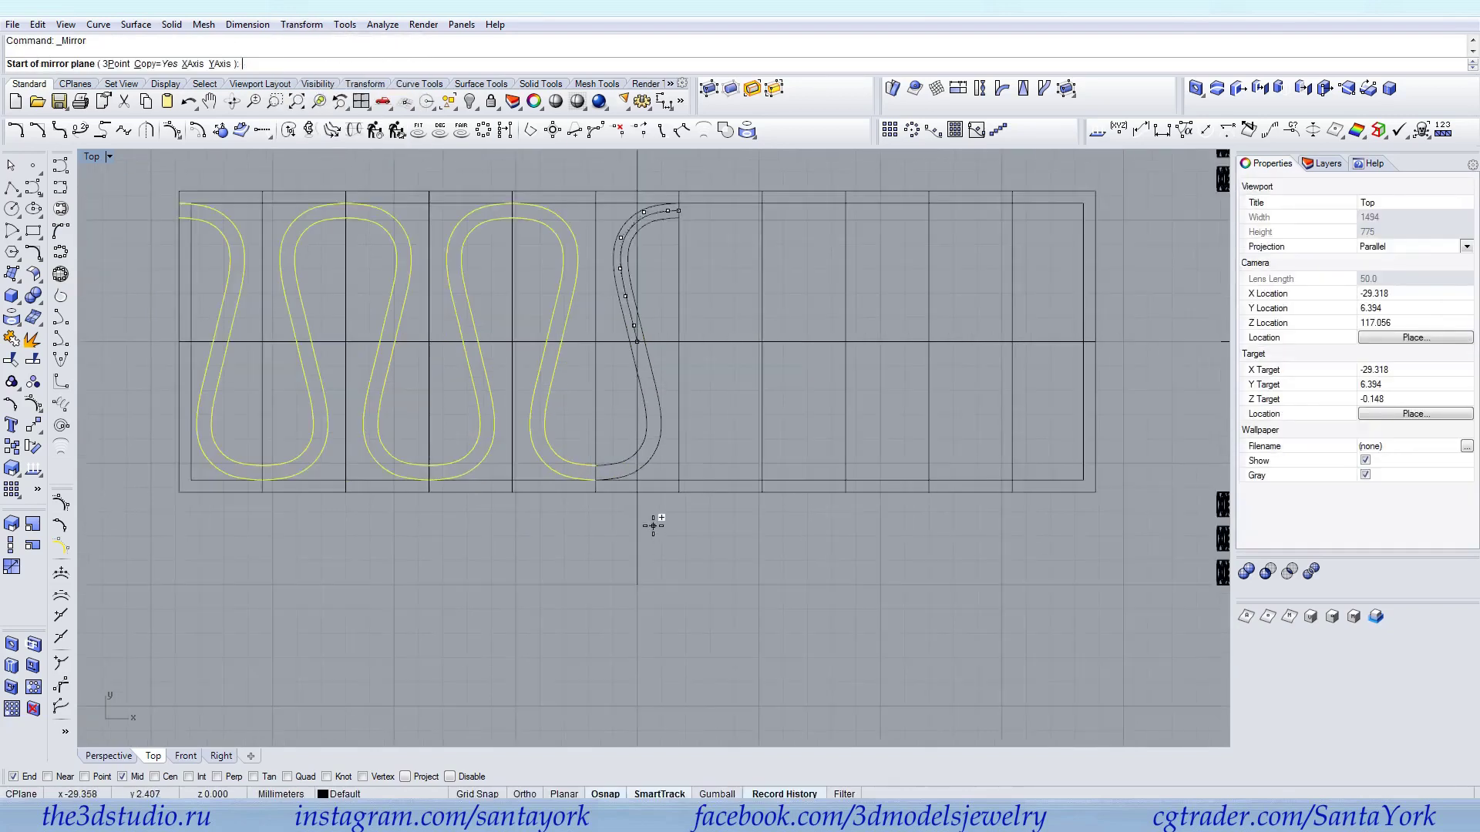
{"action": "left_click", "coordinate": [637, 585]}
{"action": "left_click", "coordinate": [661, 551]}
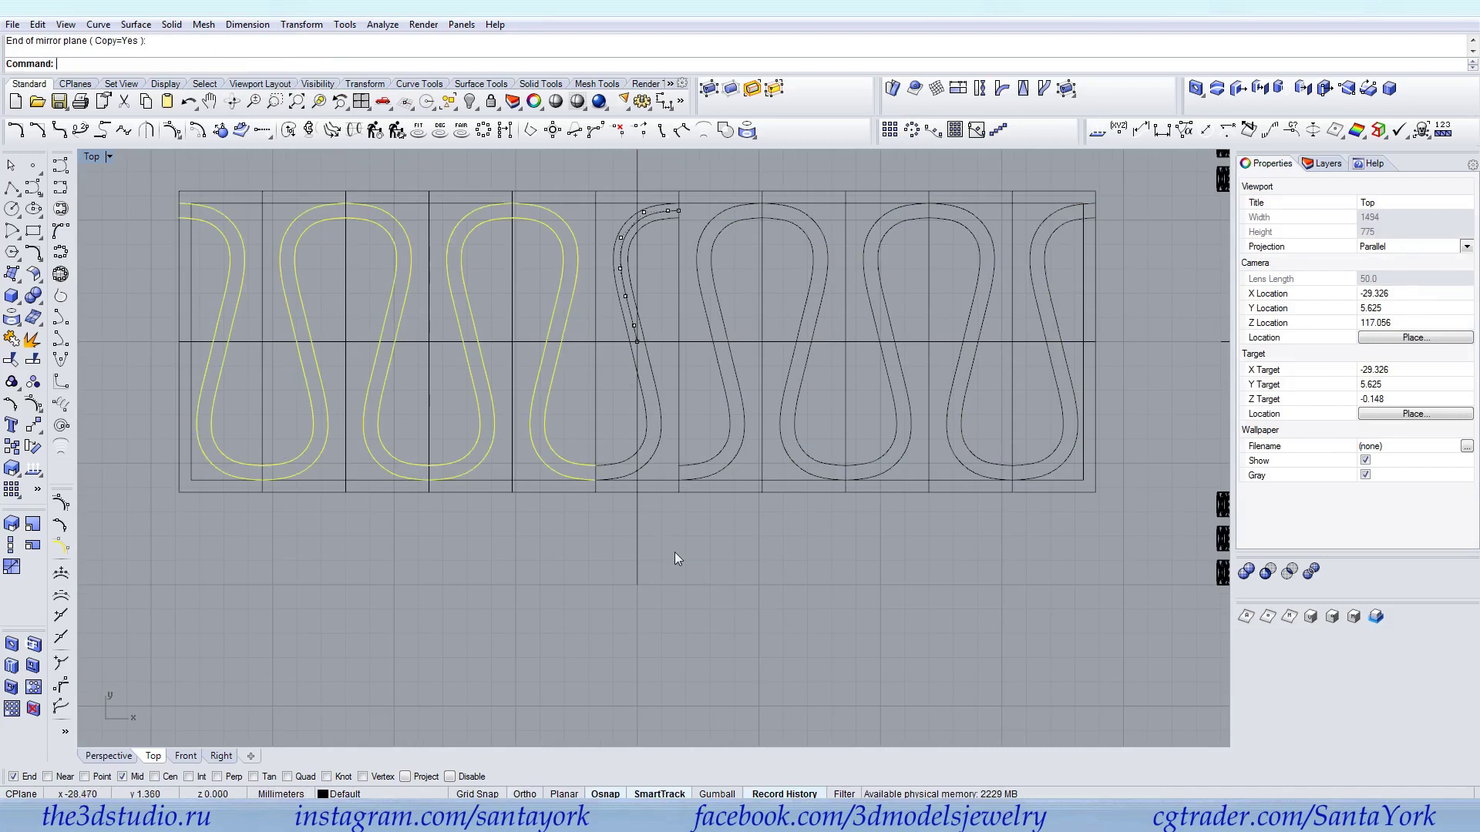
Delete the five mirrored strands on the right half of the rectangle
{"action": "left_click", "coordinate": [742, 387], "text": "shift"}
{"action": "left_click", "coordinate": [663, 407], "text": "shift"}
{"action": "left_click", "coordinate": [781, 429], "text": "shift"}
{"action": "left_click", "coordinate": [956, 437], "text": "shift"}
{"action": "left_click", "coordinate": [1062, 460], "text": "shift"}
{"action": "left_click", "coordinate": [908, 433], "text": "shift"}
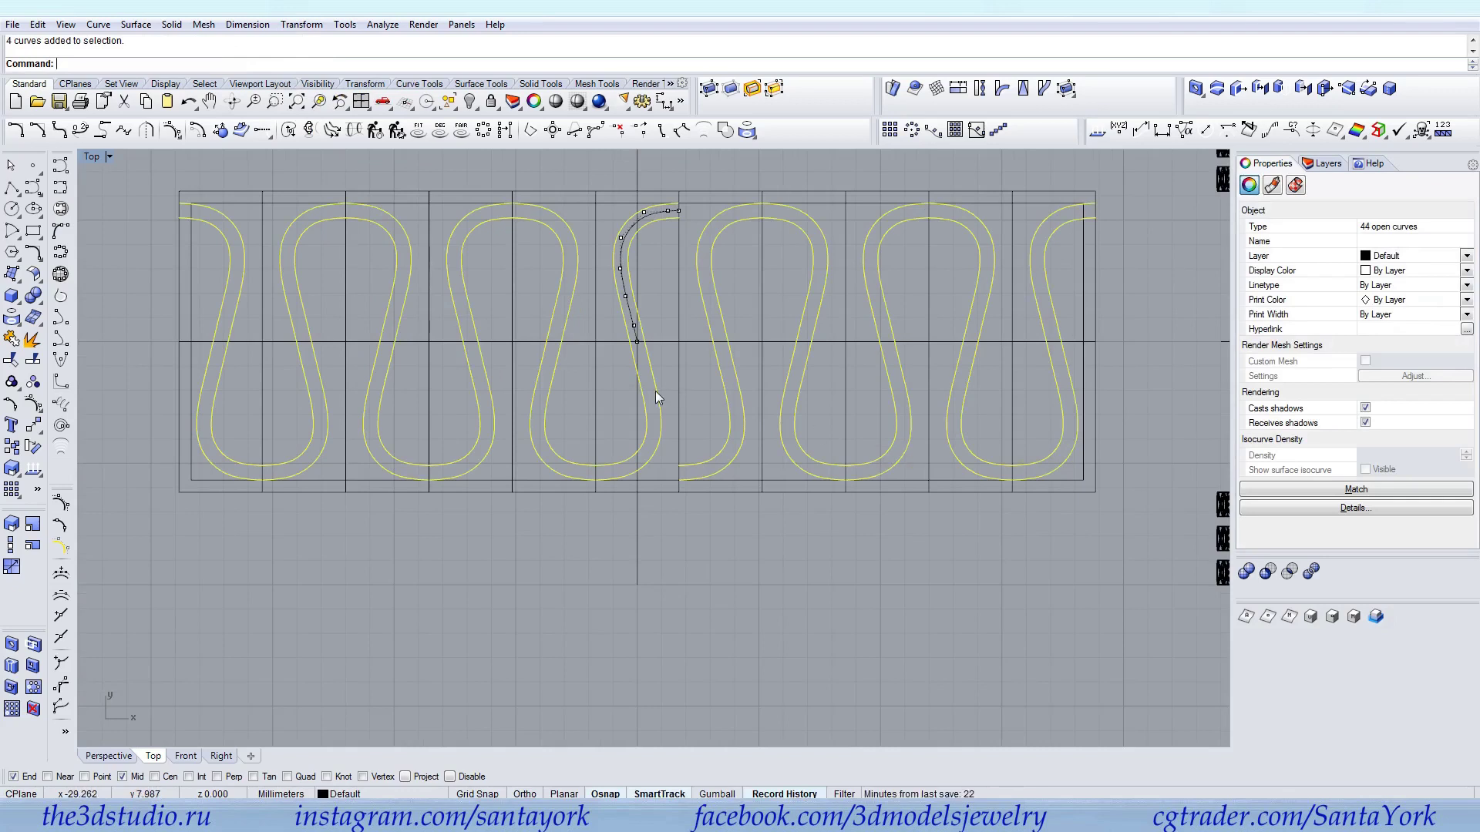
{"action": "left_click", "coordinate": [733, 293]}
{"action": "left_click", "coordinate": [706, 322]}
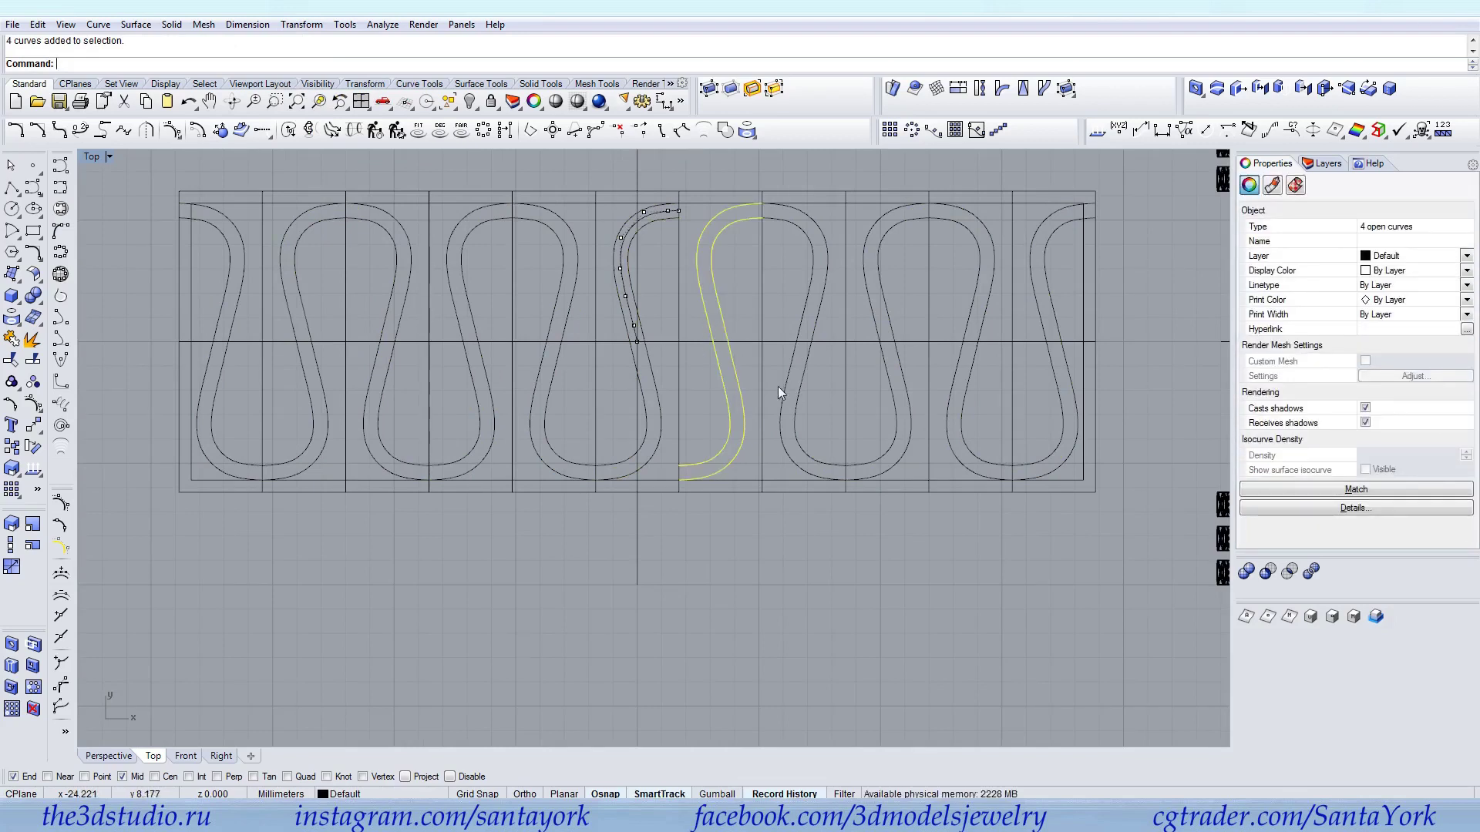
{"action": "key", "text": "Delete"}
{"action": "left_click", "coordinate": [811, 248]}
{"action": "key", "text": "Delete"}
{"action": "left_click", "coordinate": [883, 276]}
{"action": "key", "text": "Delete"}
{"action": "left_click", "coordinate": [976, 288]}
{"action": "key", "text": "Delete"}
{"action": "left_click", "coordinate": [1032, 284]}
{"action": "key", "text": "Delete"}
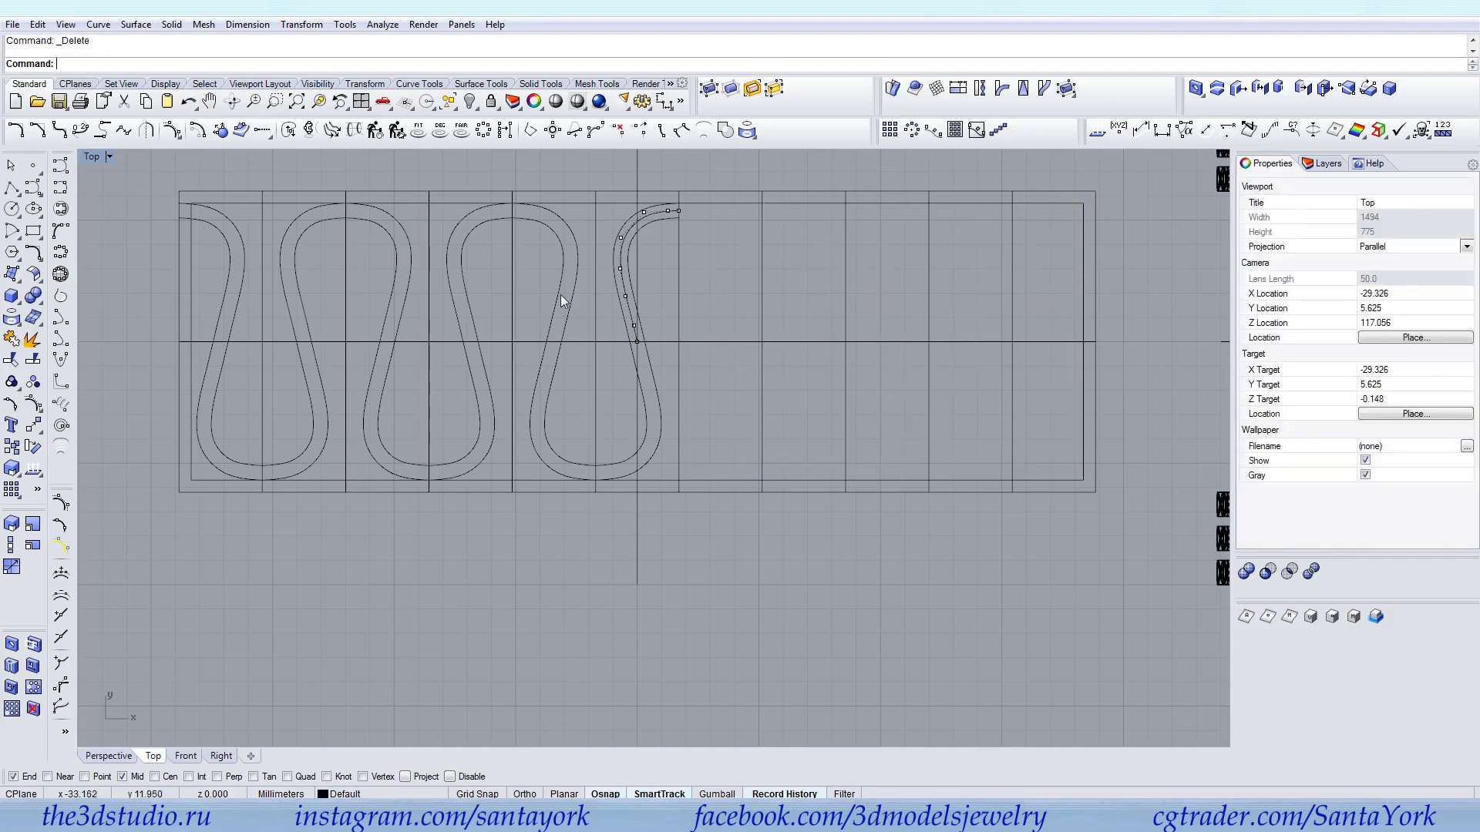
Delete the strands left of the central strand, keeping only the central one
{"action": "left_click", "coordinate": [572, 313]}
{"action": "key", "text": "Delete"}
{"action": "left_click", "coordinate": [475, 316]}
{"action": "key", "text": "Delete"}
{"action": "left_click", "coordinate": [396, 317]}
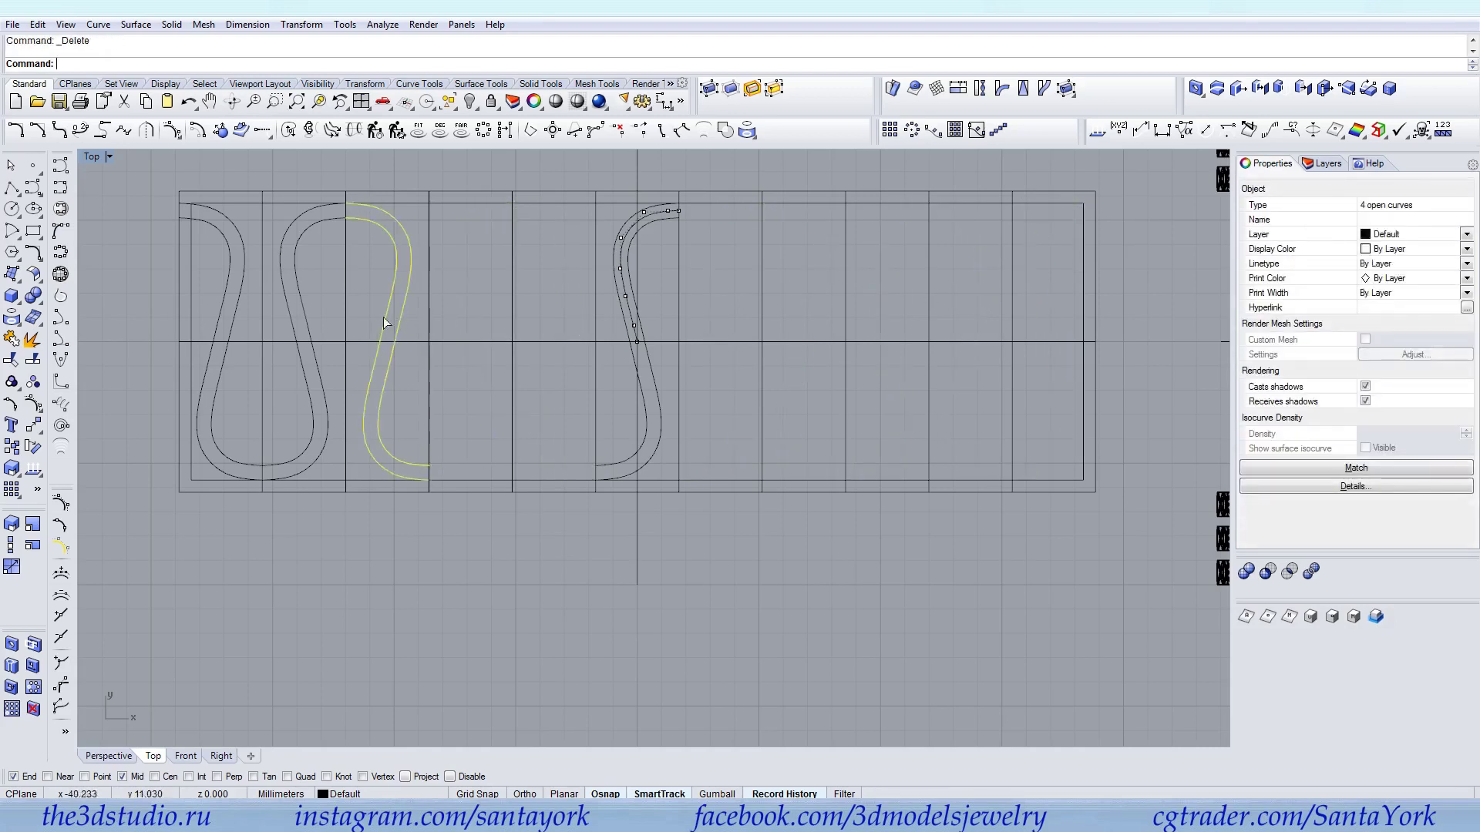
{"action": "key", "text": "Delete"}
{"action": "left_click", "coordinate": [312, 317]}
{"action": "key", "text": "Delete"}
Delete the evenly spaced vertical divider lines, keeping only the one on the rectangle's left edge
{"action": "left_click", "coordinate": [594, 393]}
{"action": "left_click", "coordinate": [33, 382]}
{"action": "left_click_drag", "start_coordinate": [157, 391], "coordinate": [158, 395], "text": "ctrl"}
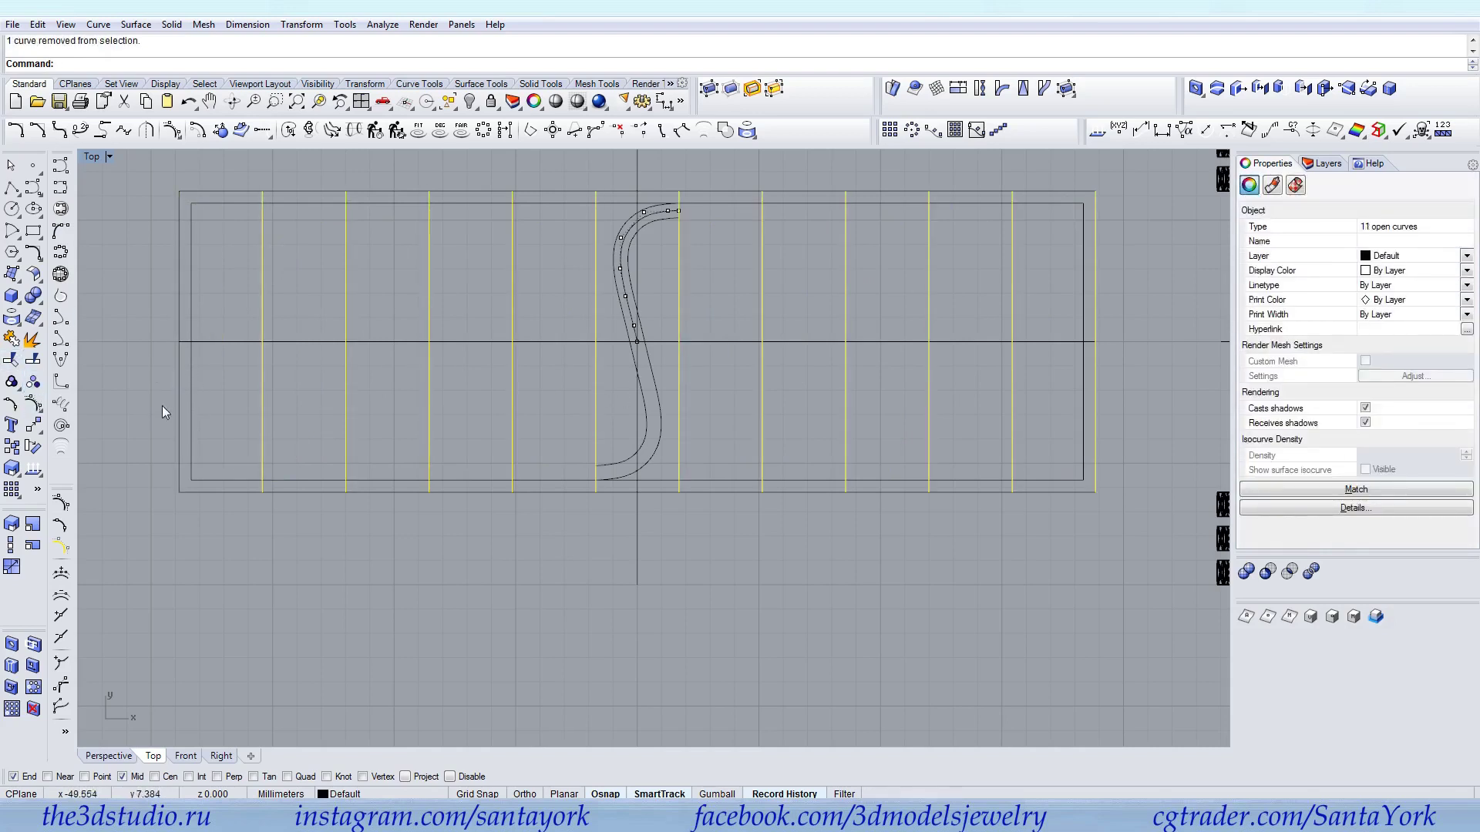
{"action": "key", "text": "Delete"}
Array the left edge line along the horizontal centre line with 13 items and freeform orientation
{"action": "left_click", "coordinate": [179, 368]}
{"action": "left_click", "coordinate": [231, 434]}
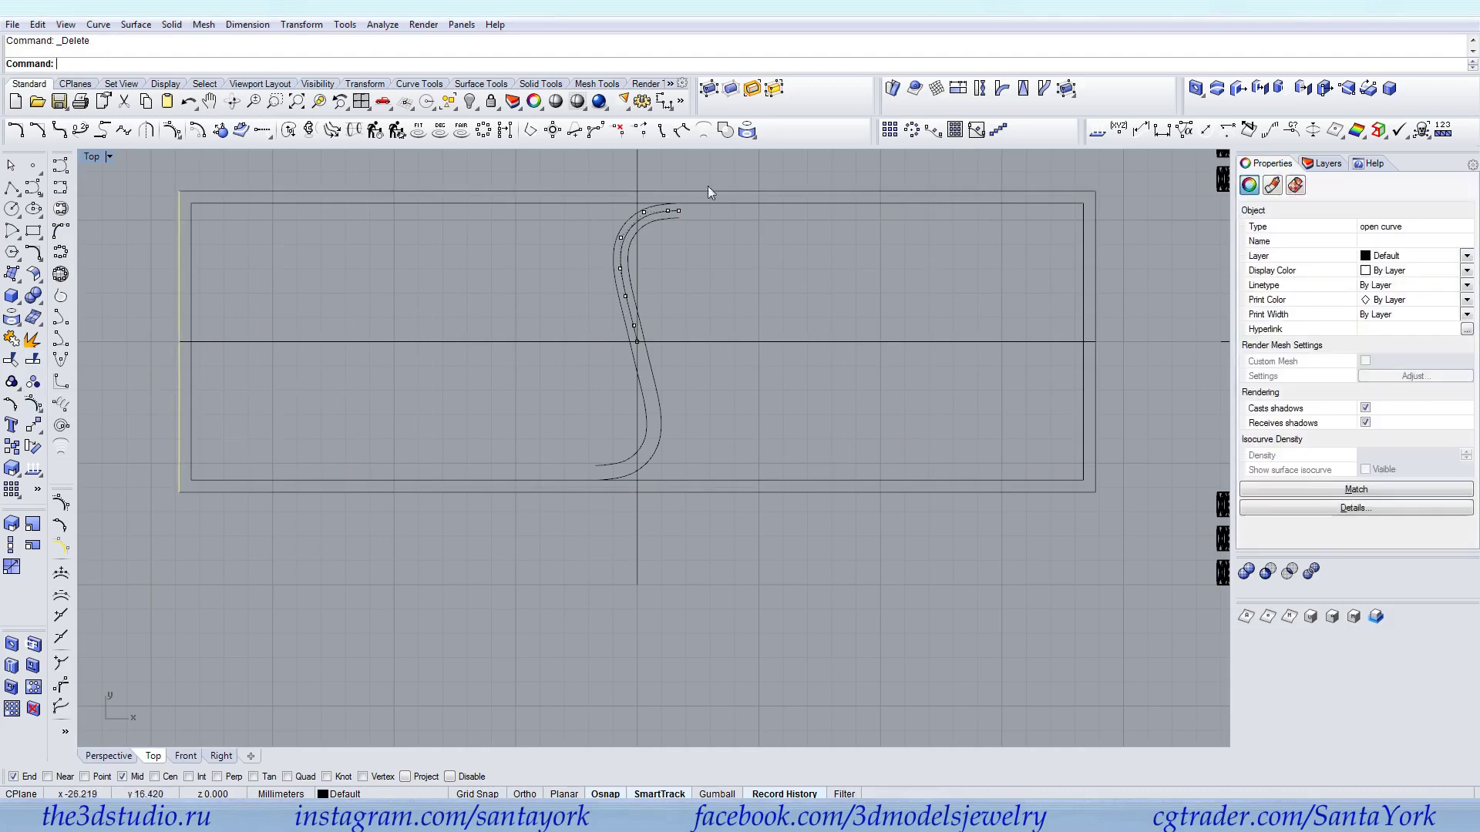
{"action": "left_click", "coordinate": [932, 130]}
{"action": "left_click", "coordinate": [205, 341]}
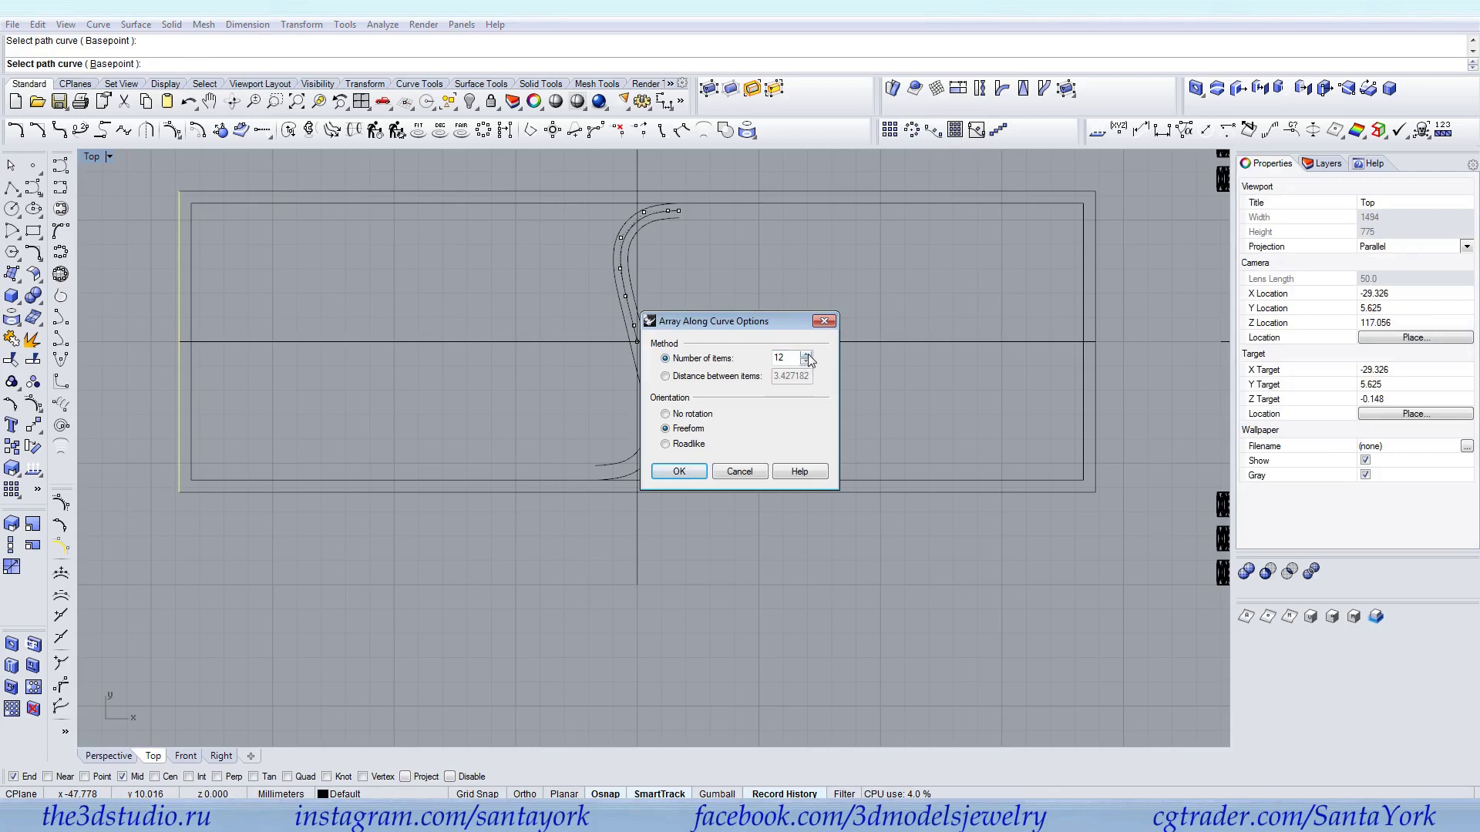
{"action": "left_click", "coordinate": [678, 472]}
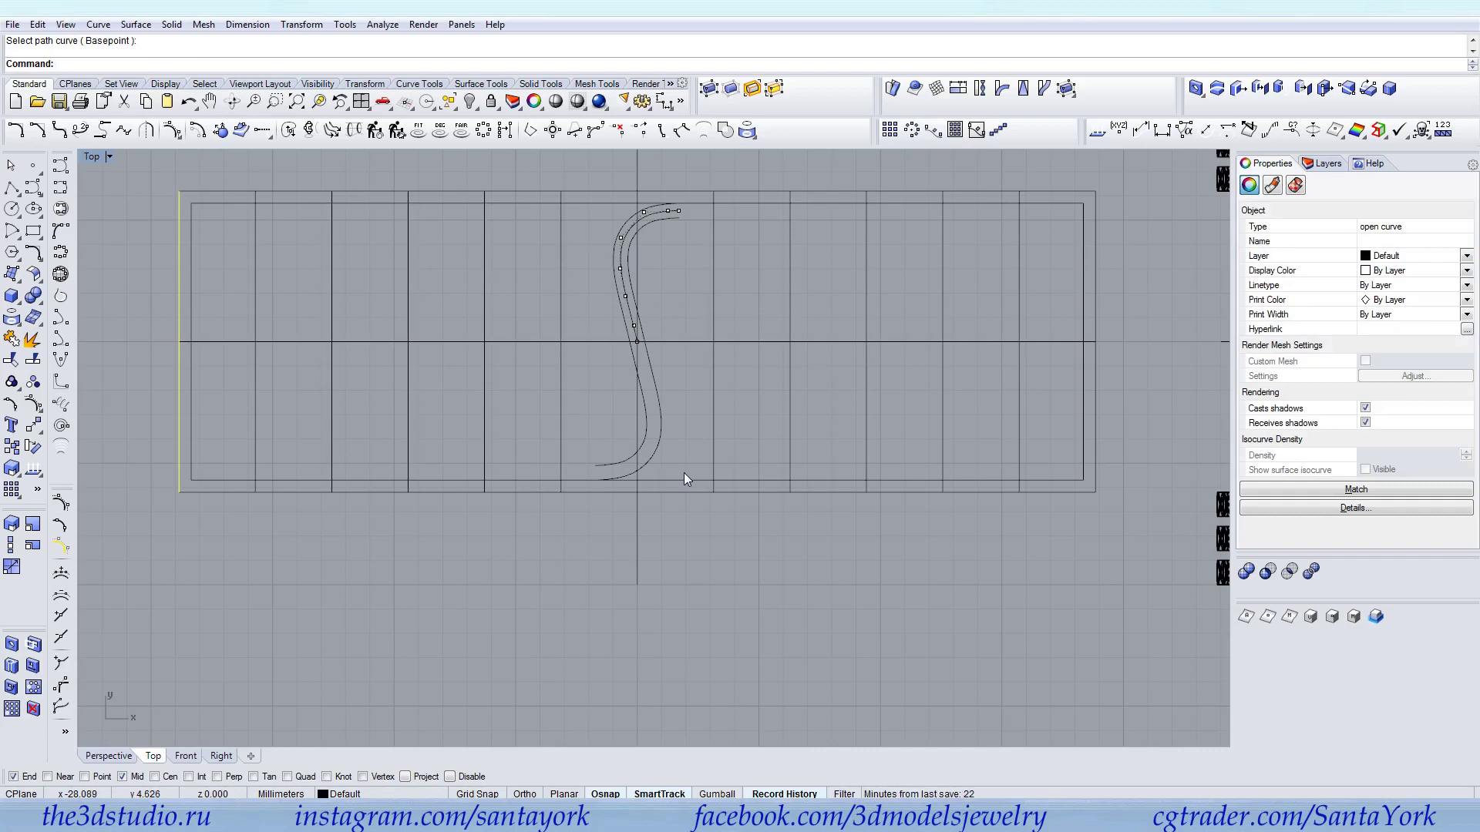
Delete the remaining S-strand, keeping its centre curve
{"action": "left_click", "coordinate": [640, 391]}
{"action": "key", "text": "Delete"}
{"action": "key", "text": "Escape"}
Move the centre curve so its upper end lies on the vertical centre line, and offset it to both sides
{"action": "left_click_drag", "start_coordinate": [599, 381], "coordinate": [707, 185]}
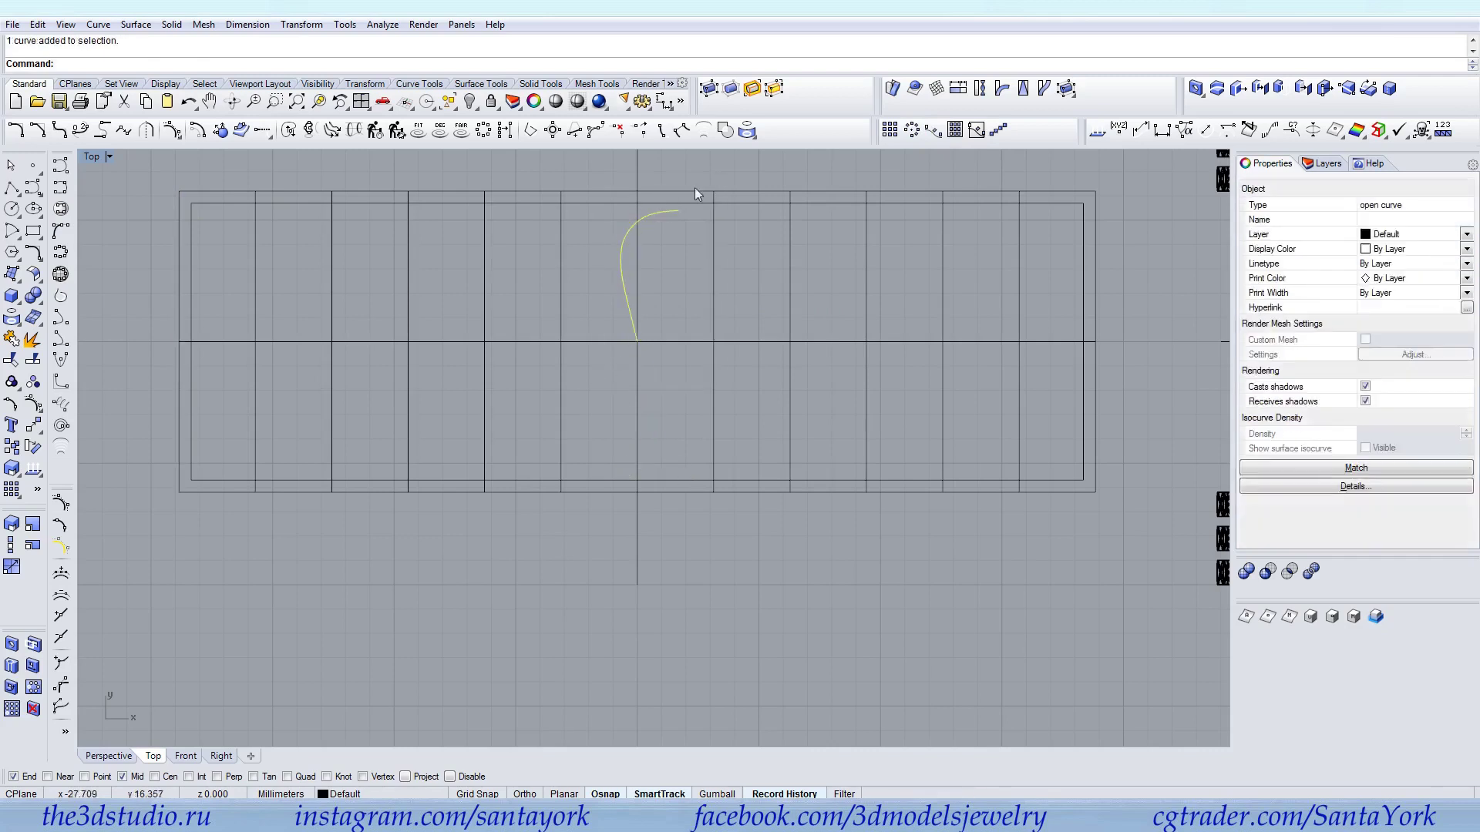
{"action": "scroll", "coordinate": [676, 190], "scroll_direction": "up", "scroll_amount": 4}
{"action": "left_click", "coordinate": [32, 425]}
{"action": "left_click", "coordinate": [680, 224]}
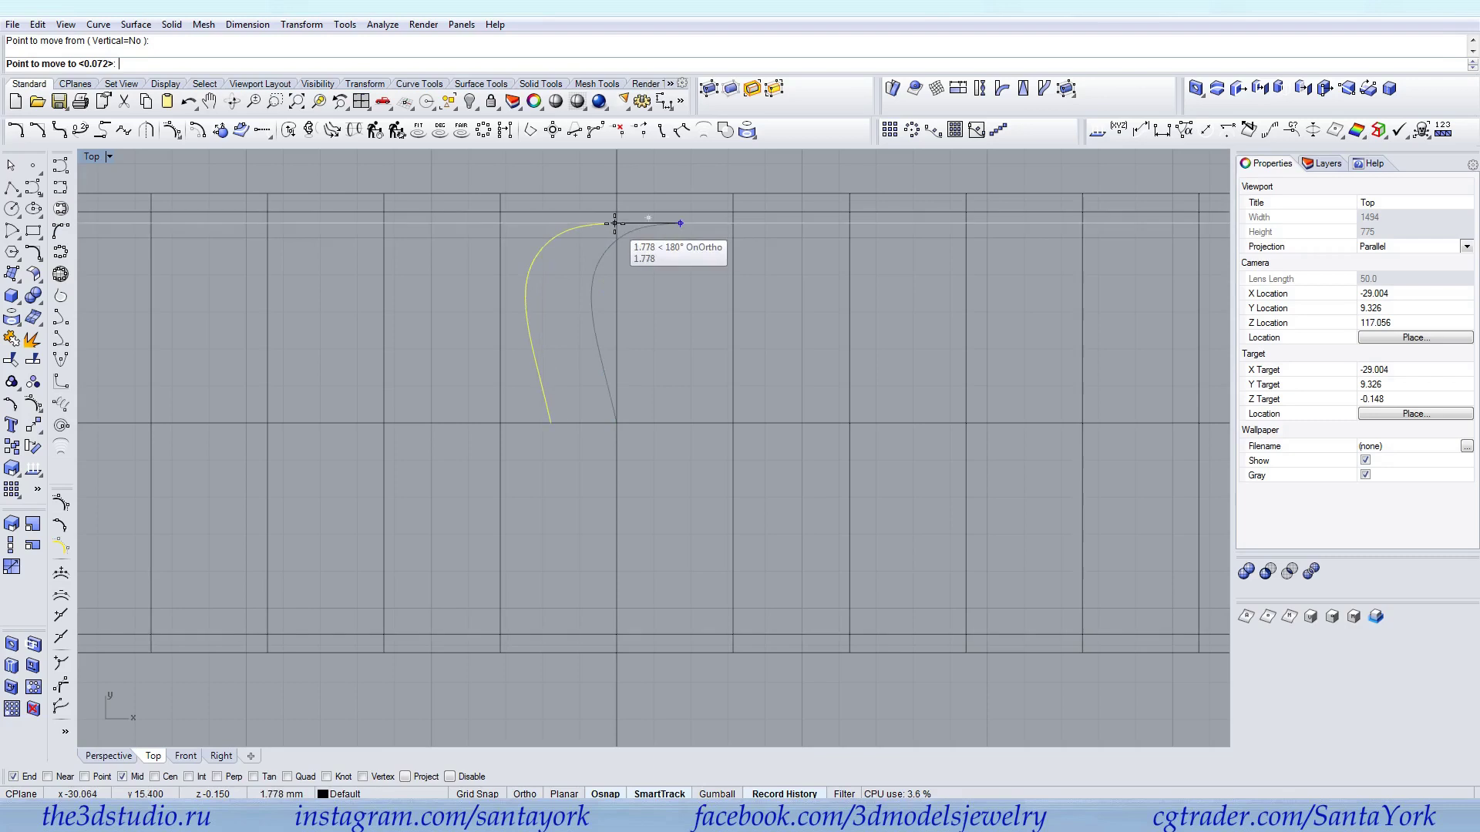
{"action": "scroll", "coordinate": [617, 213], "scroll_direction": "up", "scroll_amount": 4}
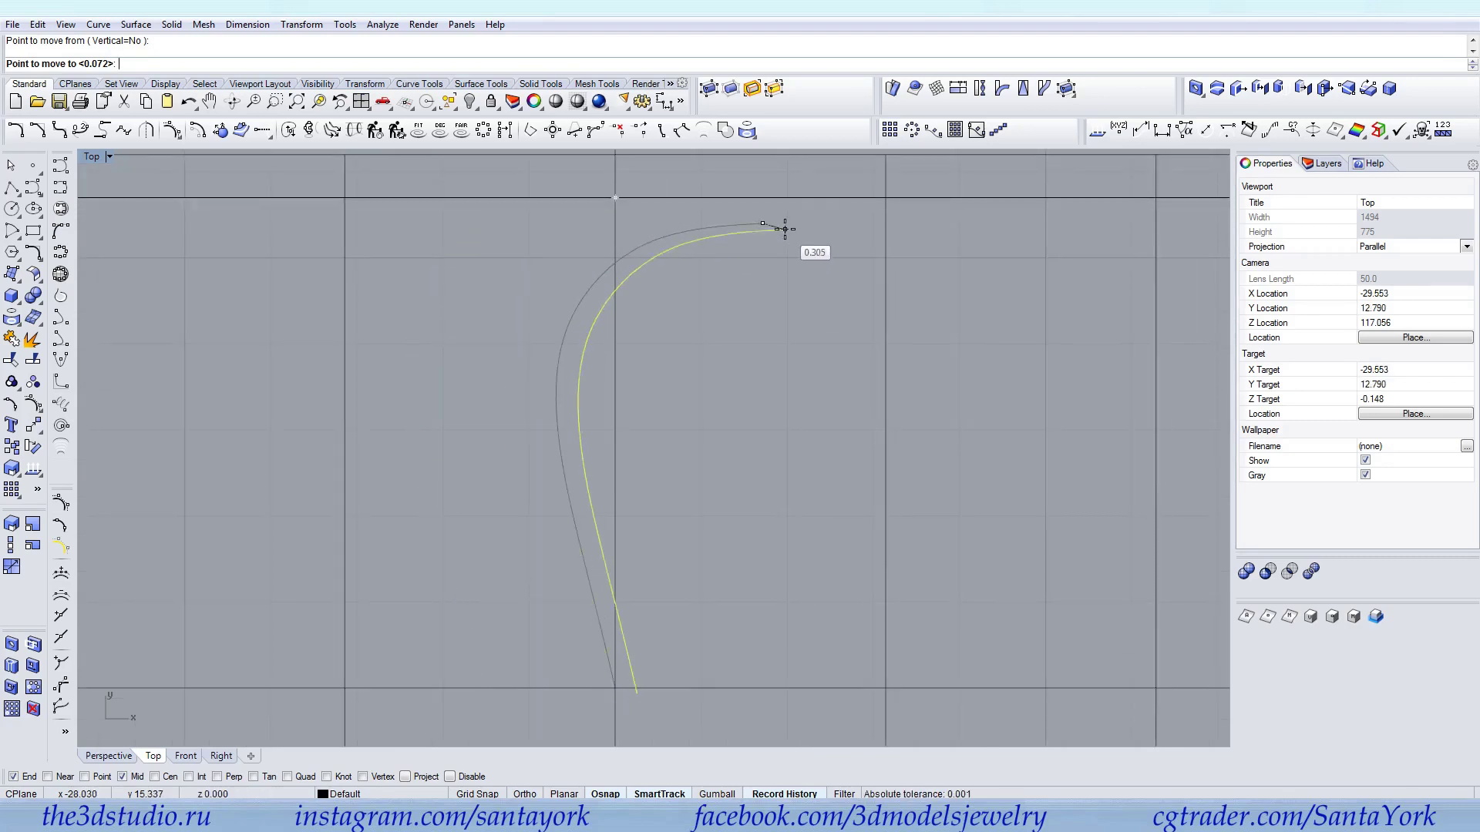
{"action": "left_click", "coordinate": [617, 224]}
{"action": "scroll", "coordinate": [641, 243], "scroll_direction": "down", "scroll_amount": 3}
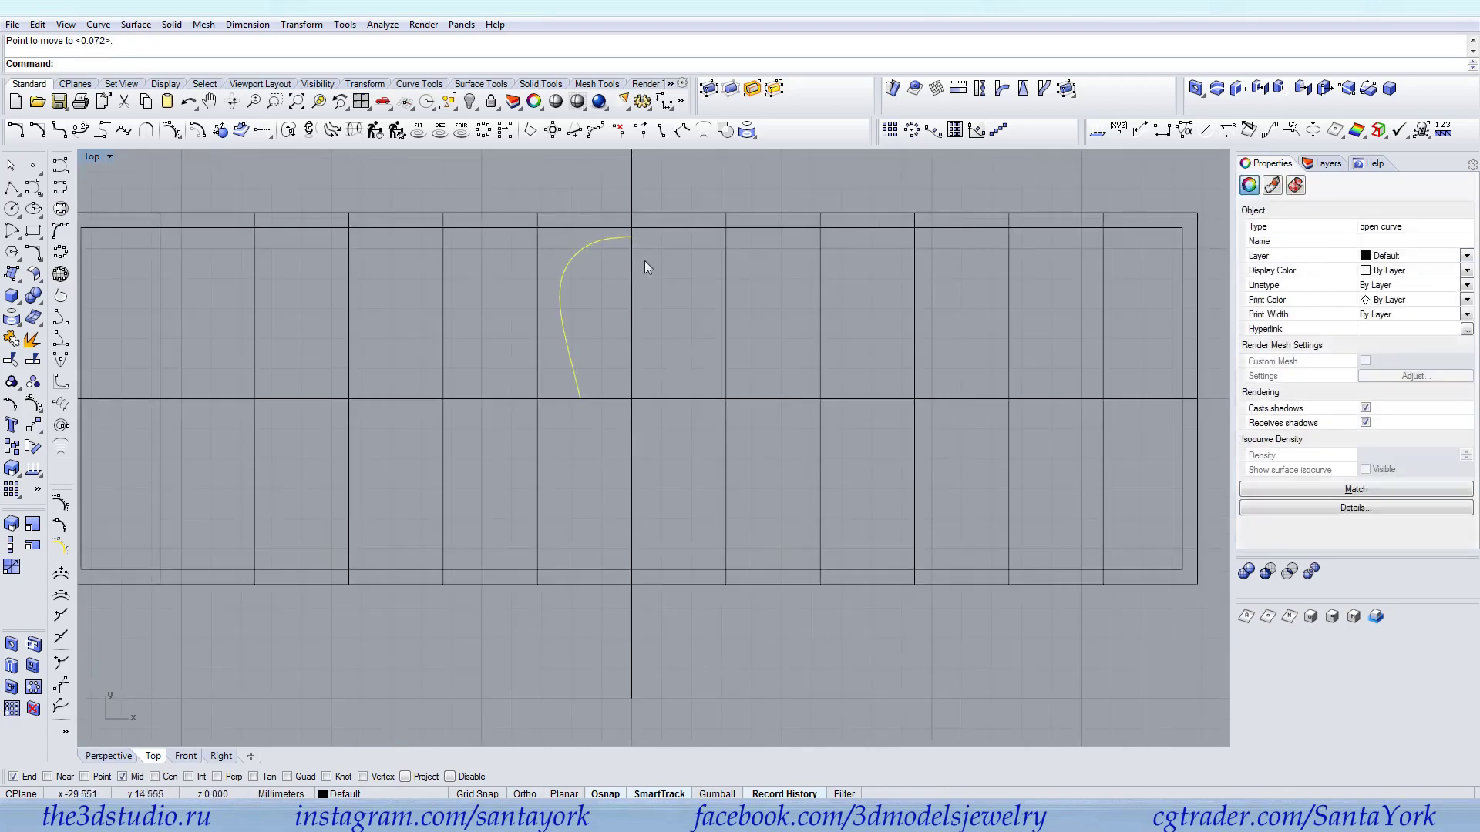
{"action": "left_click", "coordinate": [510, 368]}
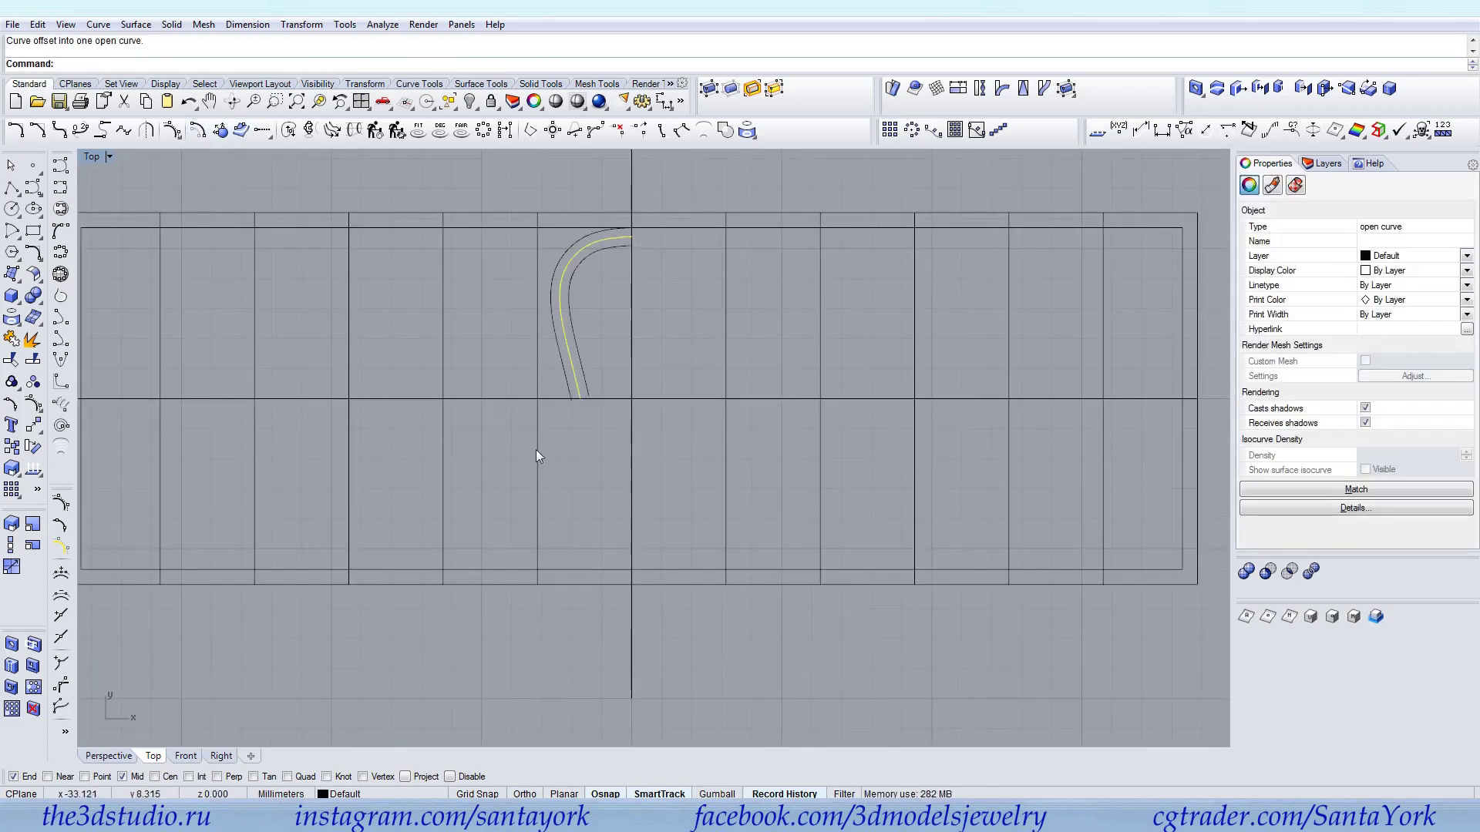
Try to rotate copies of the two offset curves 180° about the centre curve's lower end
{"action": "scroll", "coordinate": [607, 393], "scroll_direction": "up", "scroll_amount": 3}
{"action": "left_click", "coordinate": [625, 371]}
{"action": "left_click", "coordinate": [577, 368], "text": "shift"}
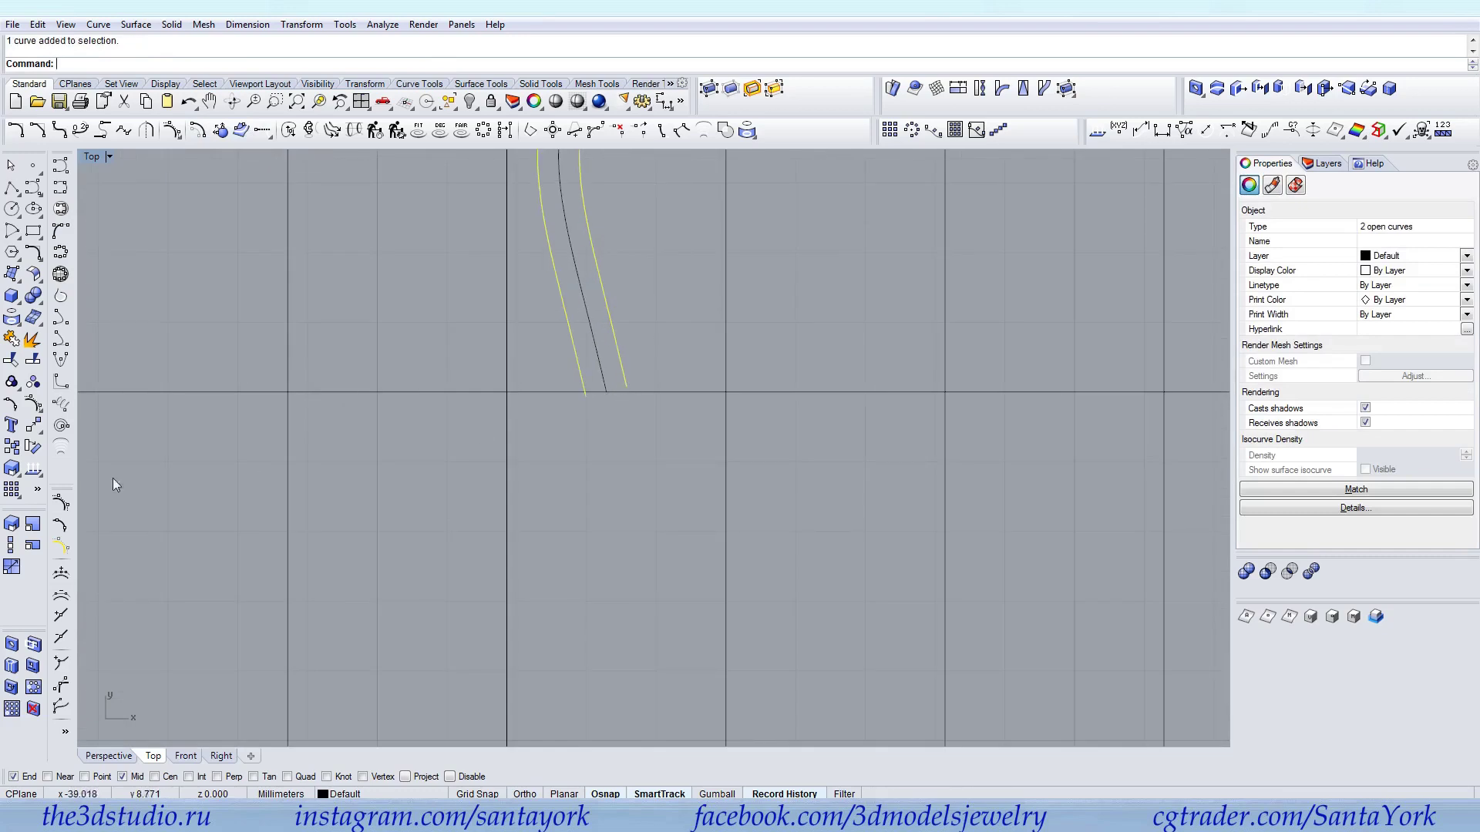
{"action": "left_click", "coordinate": [33, 446]}
{"action": "left_click", "coordinate": [607, 393]}
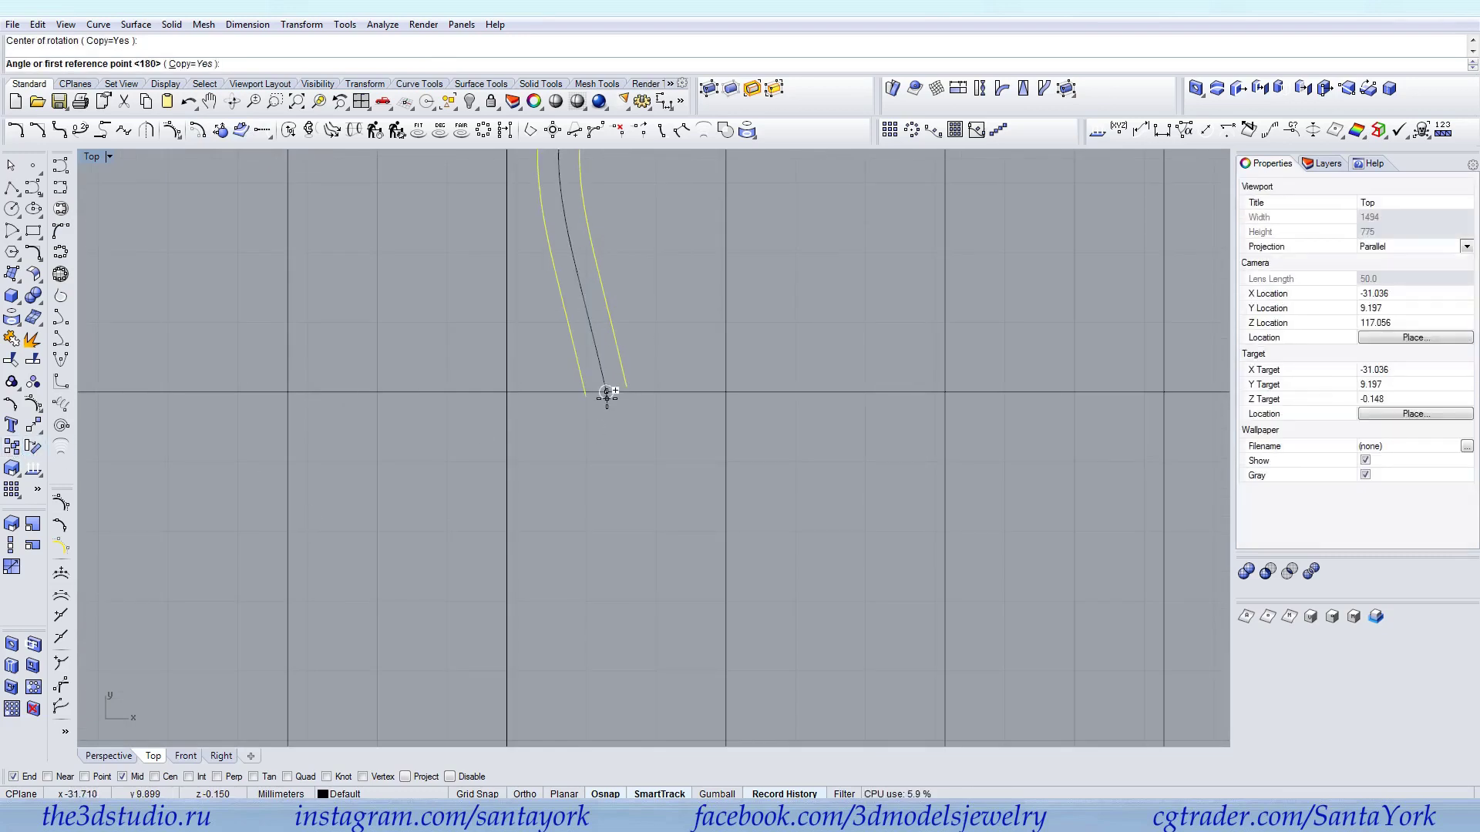
{"action": "left_click", "coordinate": [479, 393]}
{"action": "left_click", "coordinate": [891, 439]}
{"action": "right_click", "coordinate": [629, 401]}
{"action": "left_click_drag", "start_coordinate": [695, 456], "coordinate": [521, 507], "text": "shift"}
{"action": "scroll", "coordinate": [669, 423], "scroll_direction": "down", "scroll_amount": 10}
{"action": "scroll", "coordinate": [710, 308], "scroll_direction": "up", "scroll_amount": 6}
{"action": "left_click", "coordinate": [584, 493]}
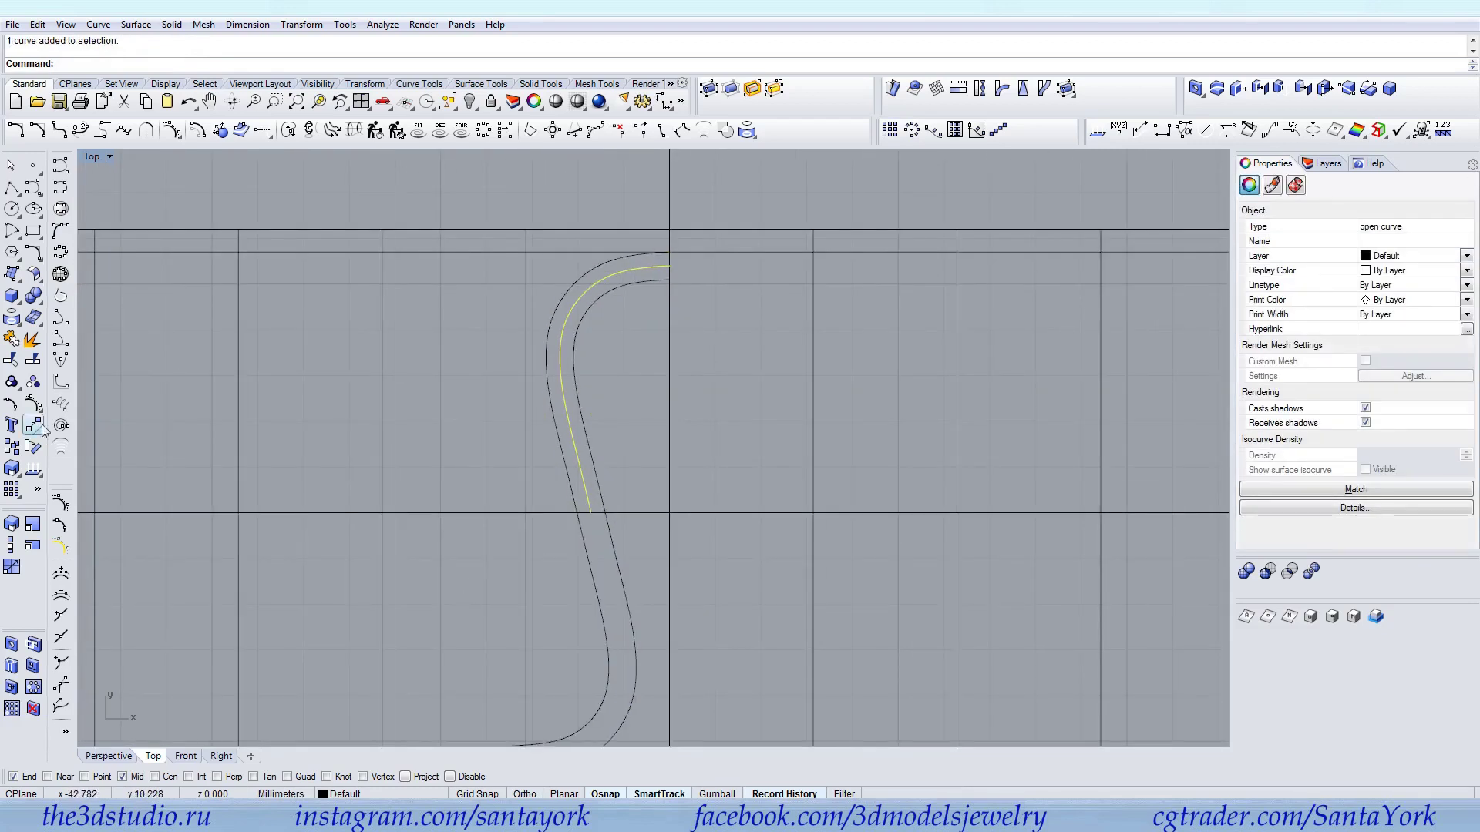
{"action": "key", "text": "ctrl+z"}
Draw a helper line across the cell on the horizontal centre line and snap the centre curve's lower control point to its midpoint
{"action": "left_click", "coordinate": [12, 187]}
{"action": "left_click", "coordinate": [525, 512]}
{"action": "left_click", "coordinate": [678, 512]}
{"action": "right_click", "coordinate": [678, 512]}
{"action": "left_click", "coordinate": [33, 404]}
{"action": "scroll", "coordinate": [590, 549], "scroll_direction": "up", "scroll_amount": 2}
{"action": "scroll", "coordinate": [590, 549], "scroll_direction": "up", "scroll_amount": 2}
{"action": "left_click_drag", "start_coordinate": [542, 523], "coordinate": [668, 280]}
{"action": "scroll", "coordinate": [587, 493], "scroll_direction": "up", "scroll_amount": 4}
{"action": "left_click_drag", "start_coordinate": [599, 506], "coordinate": [624, 511]}
{"action": "scroll", "coordinate": [617, 503], "scroll_direction": "down", "scroll_amount": 2}
Rotate copies of the two offset curves 180° about the centre curve's lower end and group the resulting S-strand
{"action": "left_click", "coordinate": [628, 454]}
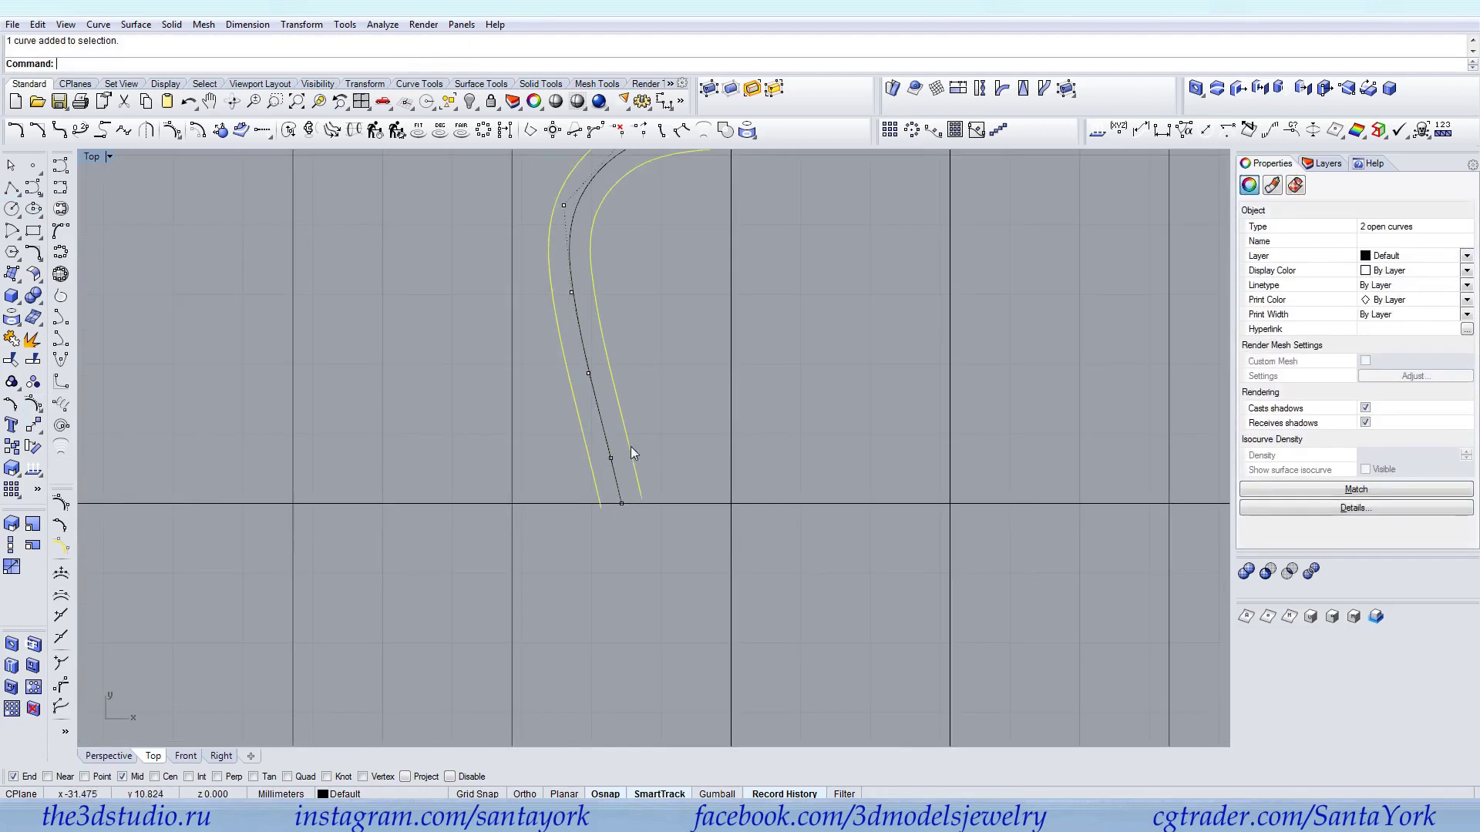
{"action": "left_click", "coordinate": [33, 446]}
{"action": "left_click", "coordinate": [619, 505]}
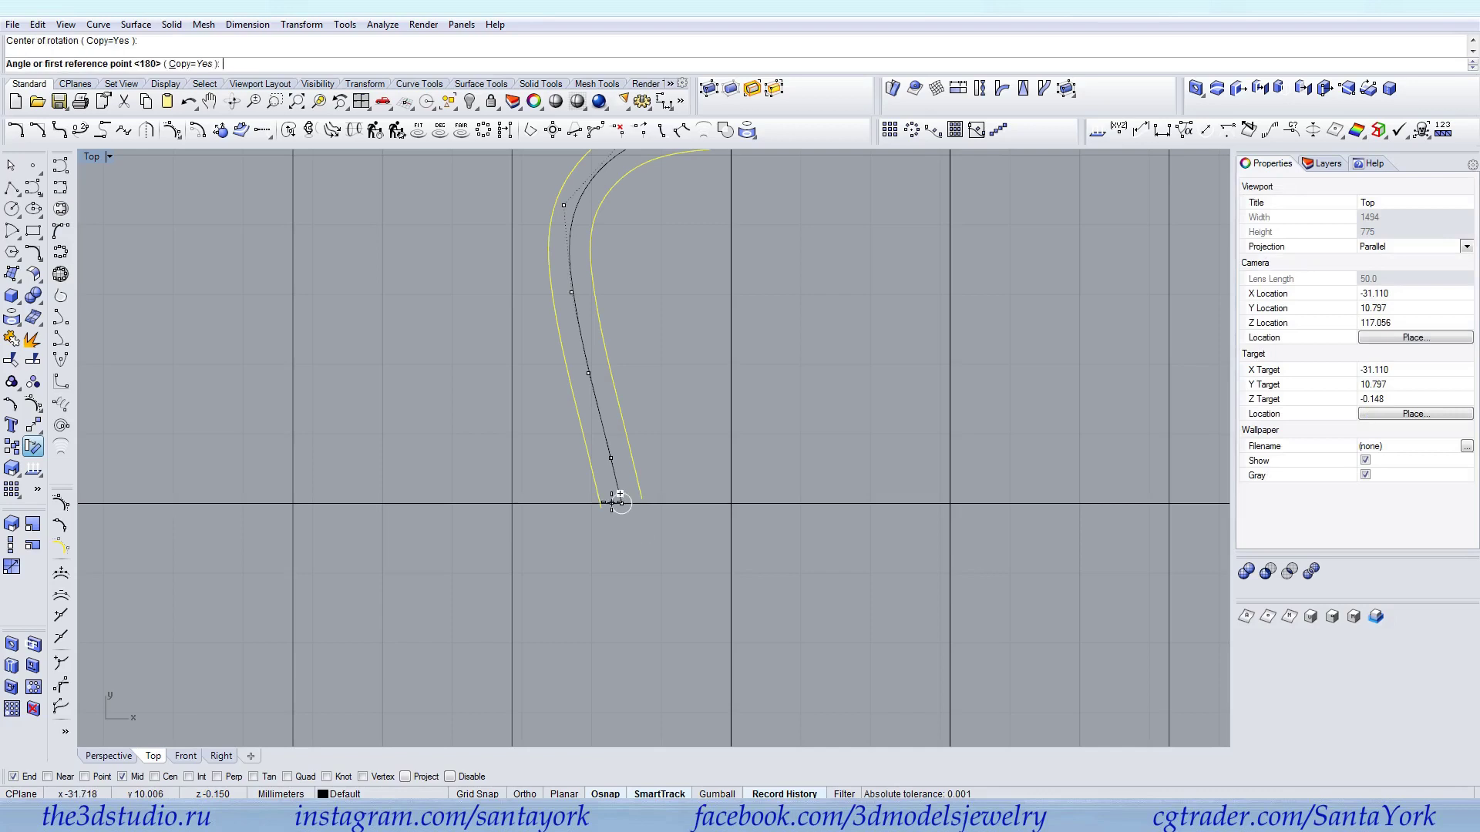
{"action": "left_click", "coordinate": [614, 509]}
{"action": "left_click", "coordinate": [12, 377]}
Mirror the S-strand with a copy across the divider at its lower end, and mirror the pair across the divider at its left end
{"action": "scroll", "coordinate": [598, 400], "scroll_direction": "down", "scroll_amount": 3}
{"action": "left_click", "coordinate": [301, 24]}
{"action": "left_click", "coordinate": [314, 144]}
{"action": "left_click", "coordinate": [559, 450]}
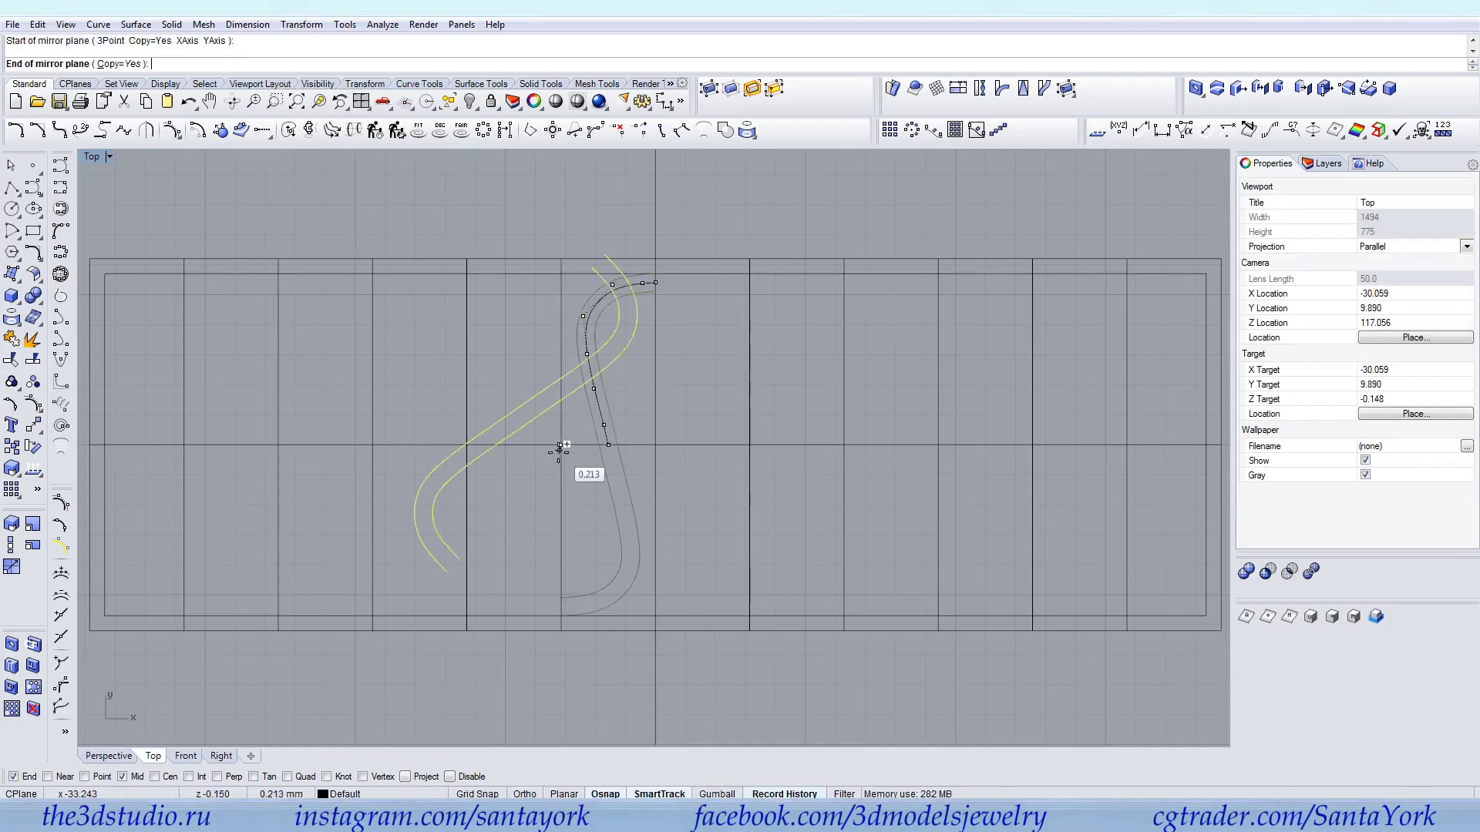
{"action": "left_click", "coordinate": [558, 512]}
{"action": "key", "text": "Return"}
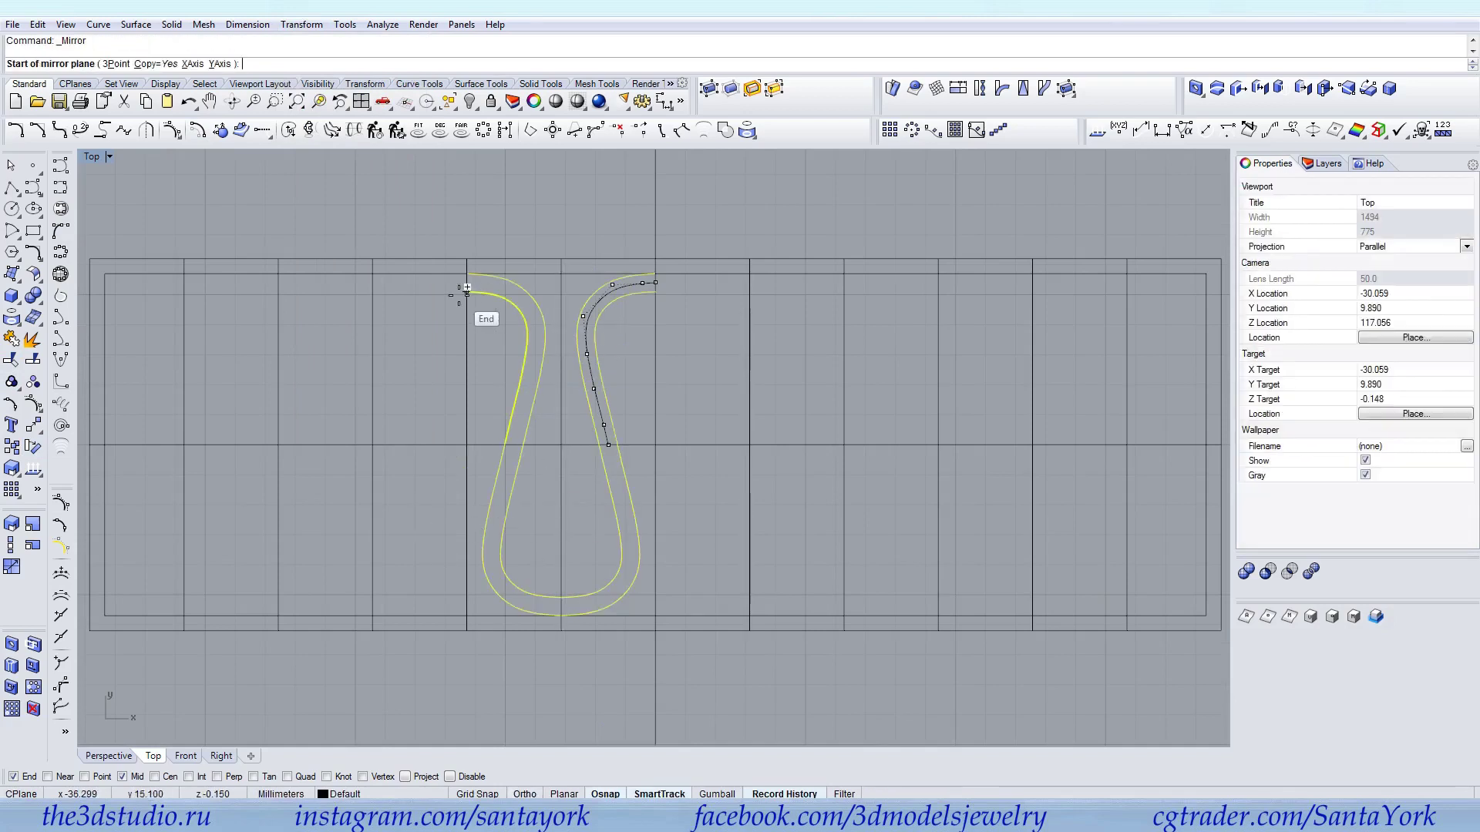
{"action": "scroll", "coordinate": [478, 235], "scroll_direction": "up", "scroll_amount": 2}
{"action": "left_click", "coordinate": [464, 281]}
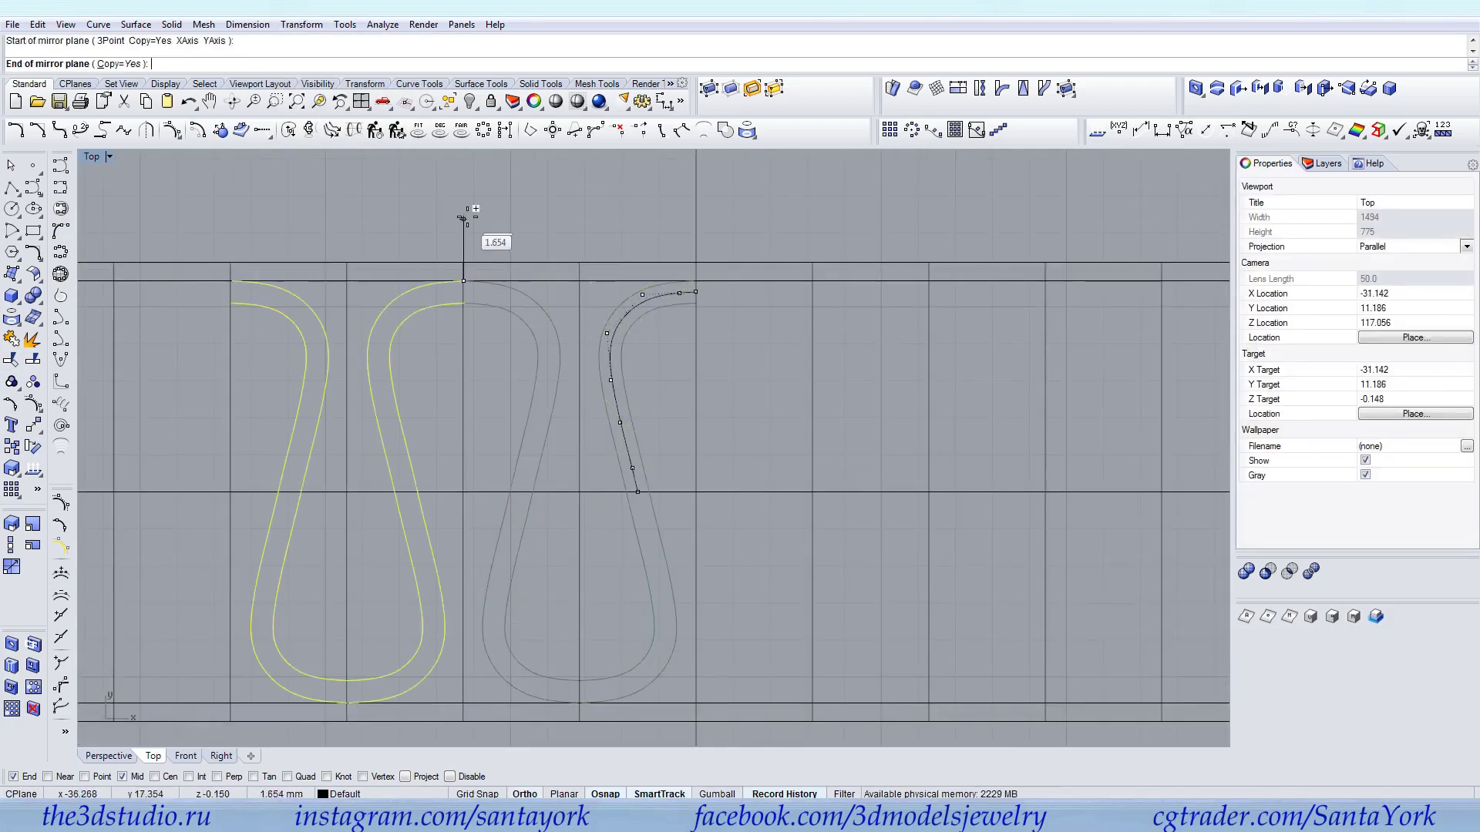
{"action": "left_click", "coordinate": [466, 248]}
{"action": "right_click", "coordinate": [465, 257]}
{"action": "left_click", "coordinate": [464, 258]}
{"action": "left_click", "coordinate": [479, 202]}
Mirror all four strands across the divider at their left end and delete the copies extending past the rectangle
{"action": "left_click_drag", "start_coordinate": [438, 518], "coordinate": [363, 442], "text": "shift"}
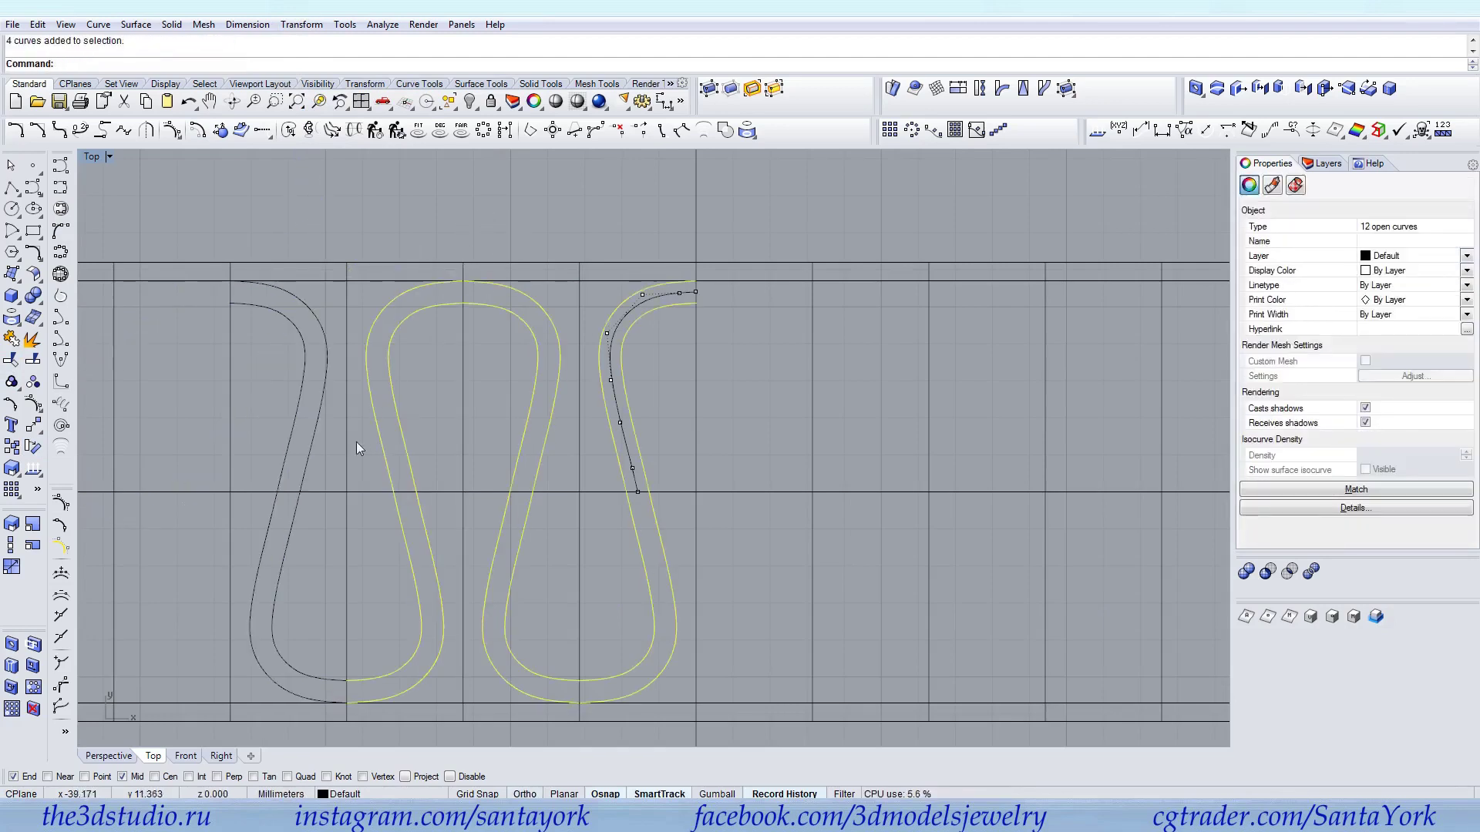
{"action": "left_click", "coordinate": [284, 484], "text": "shift"}
{"action": "right_click", "coordinate": [230, 251]}
{"action": "left_click", "coordinate": [230, 263]}
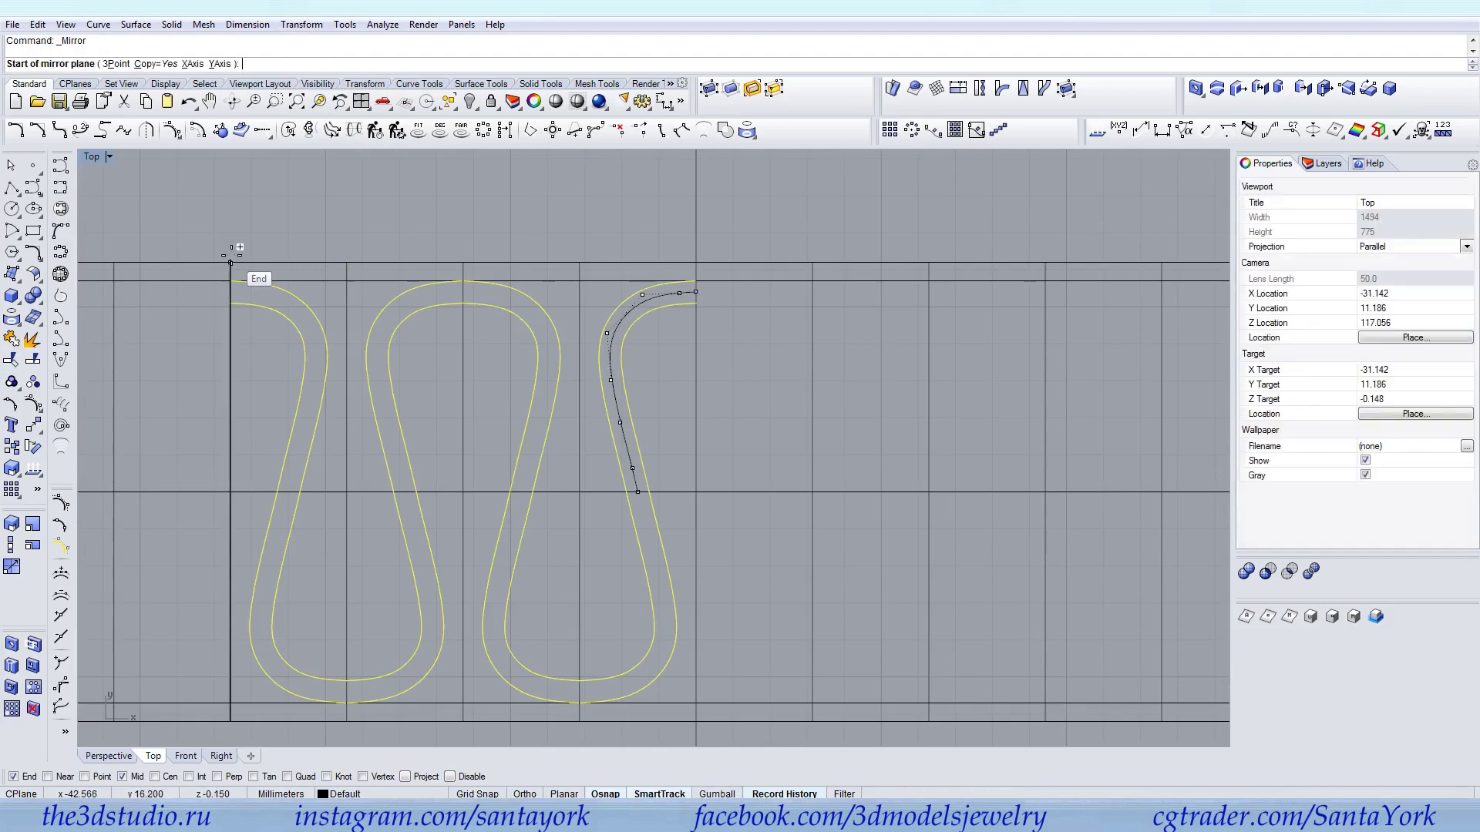
{"action": "left_click", "coordinate": [259, 205]}
{"action": "scroll", "coordinate": [431, 293], "scroll_direction": "down", "scroll_amount": 3}
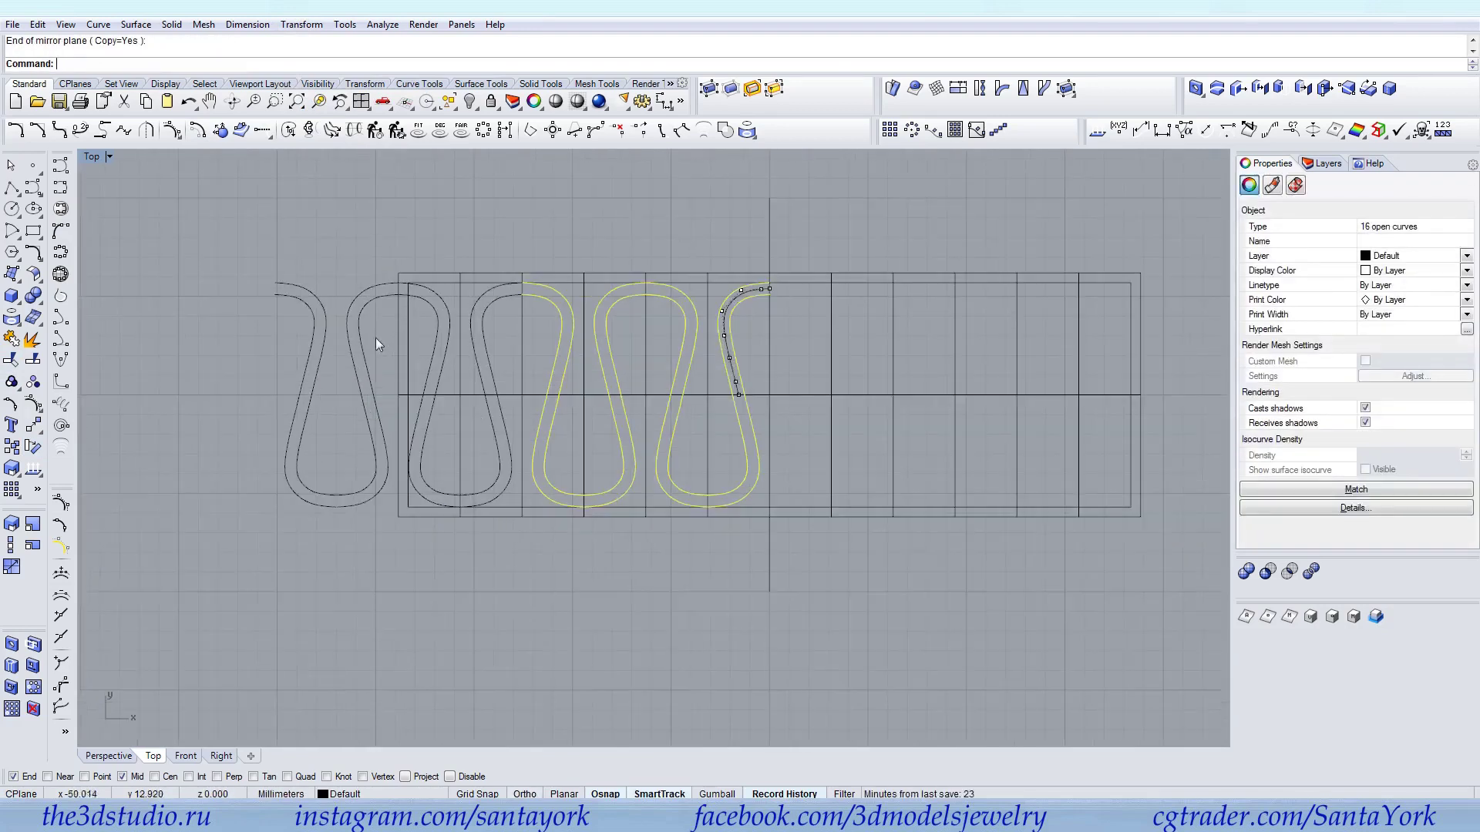
{"action": "key", "text": "Delete"}
Group the six strands filling the left half of the rectangle
{"action": "left_click", "coordinate": [744, 438]}
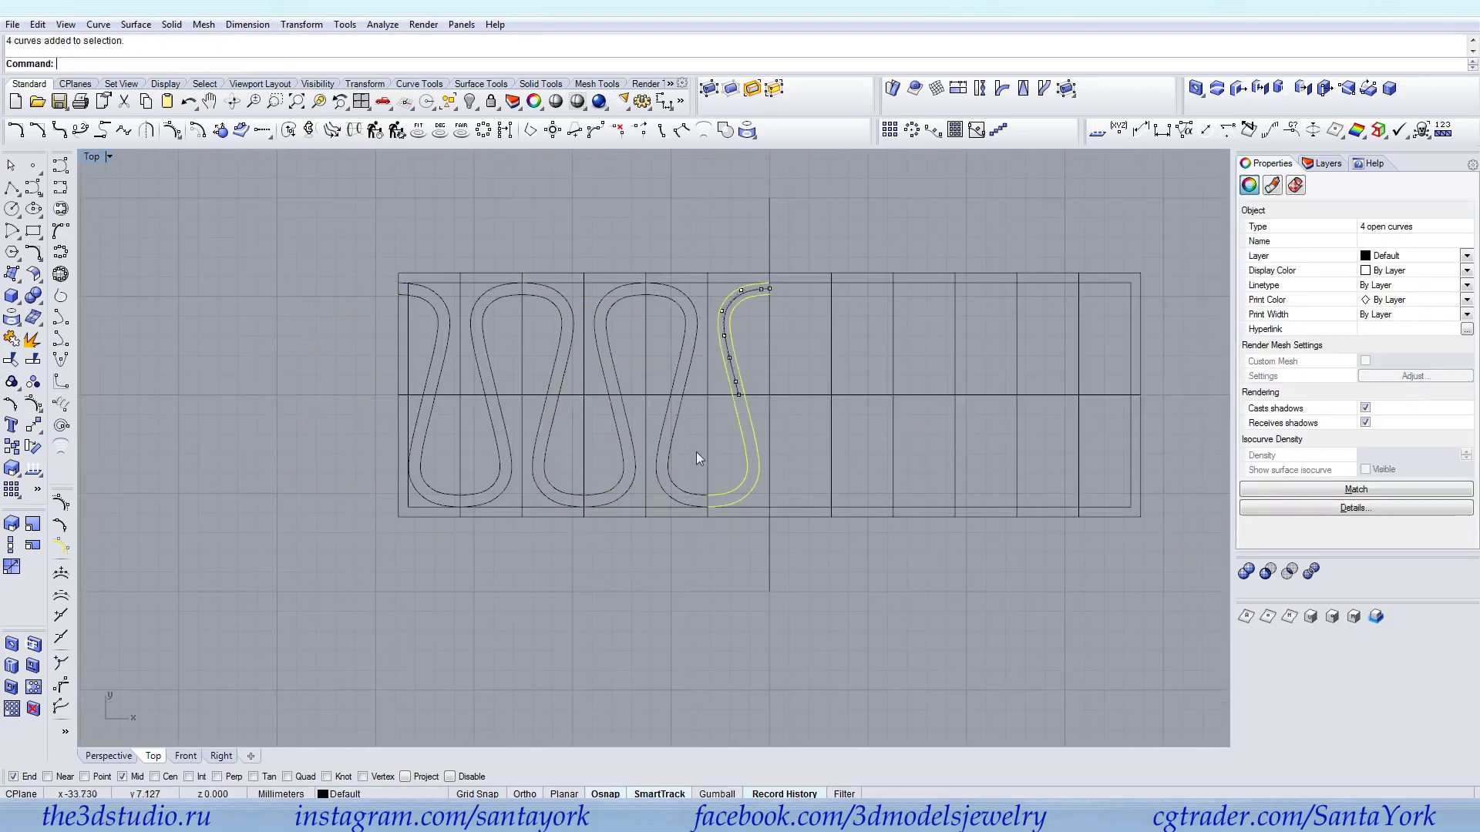
{"action": "left_click", "coordinate": [667, 468], "text": "shift"}
{"action": "left_click", "coordinate": [630, 485], "text": "shift"}
{"action": "left_click", "coordinate": [537, 488], "text": "shift"}
{"action": "left_click", "coordinate": [506, 489], "text": "shift"}
{"action": "left_click", "coordinate": [437, 496], "text": "shift"}
{"action": "key", "text": "ctrl+g"}
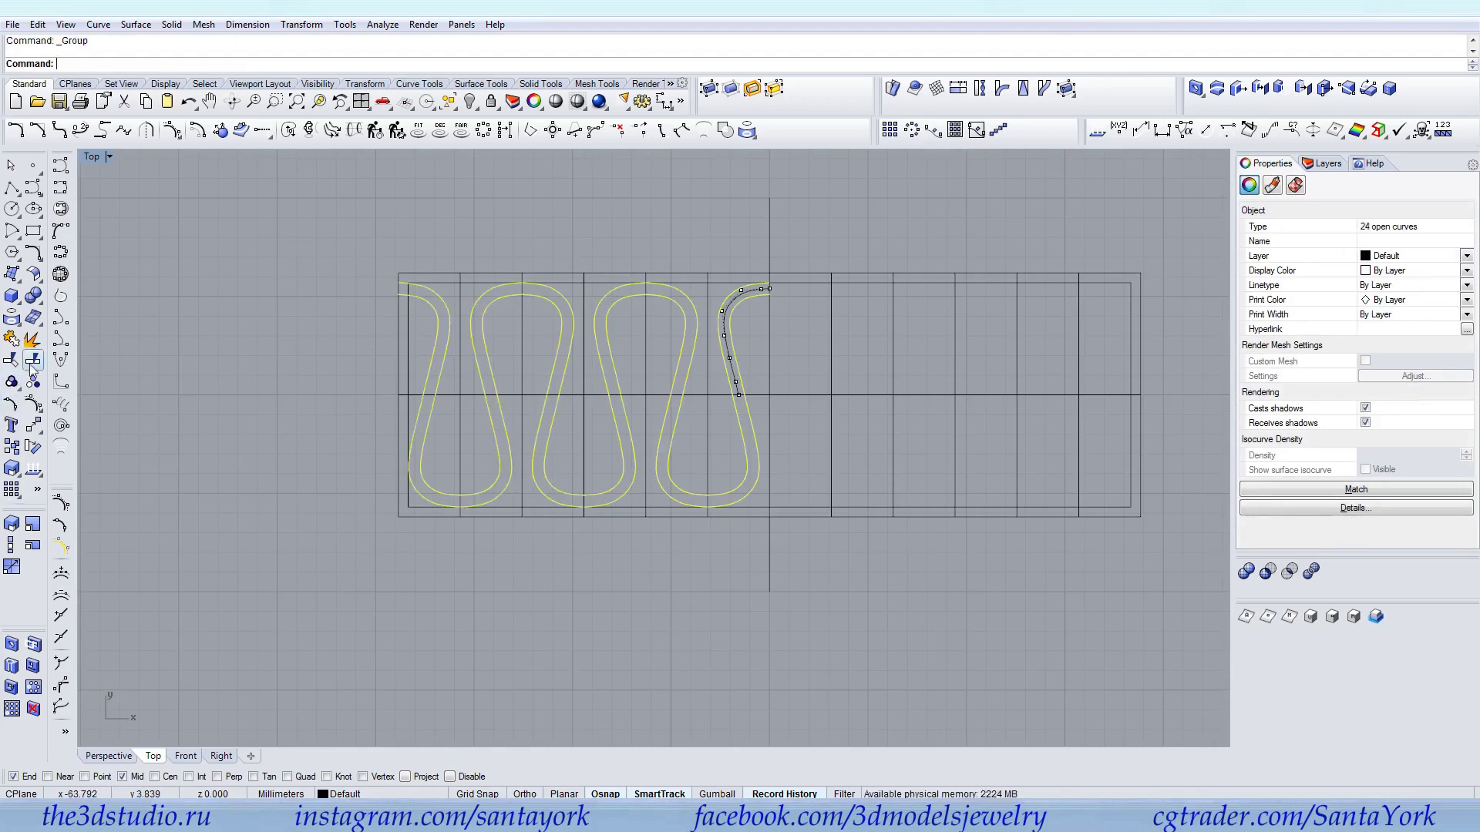
Mirror the grouped strands with copies across the vertical centre line and group both halves
{"action": "left_click", "coordinate": [297, 24]}
{"action": "left_click", "coordinate": [318, 145]}
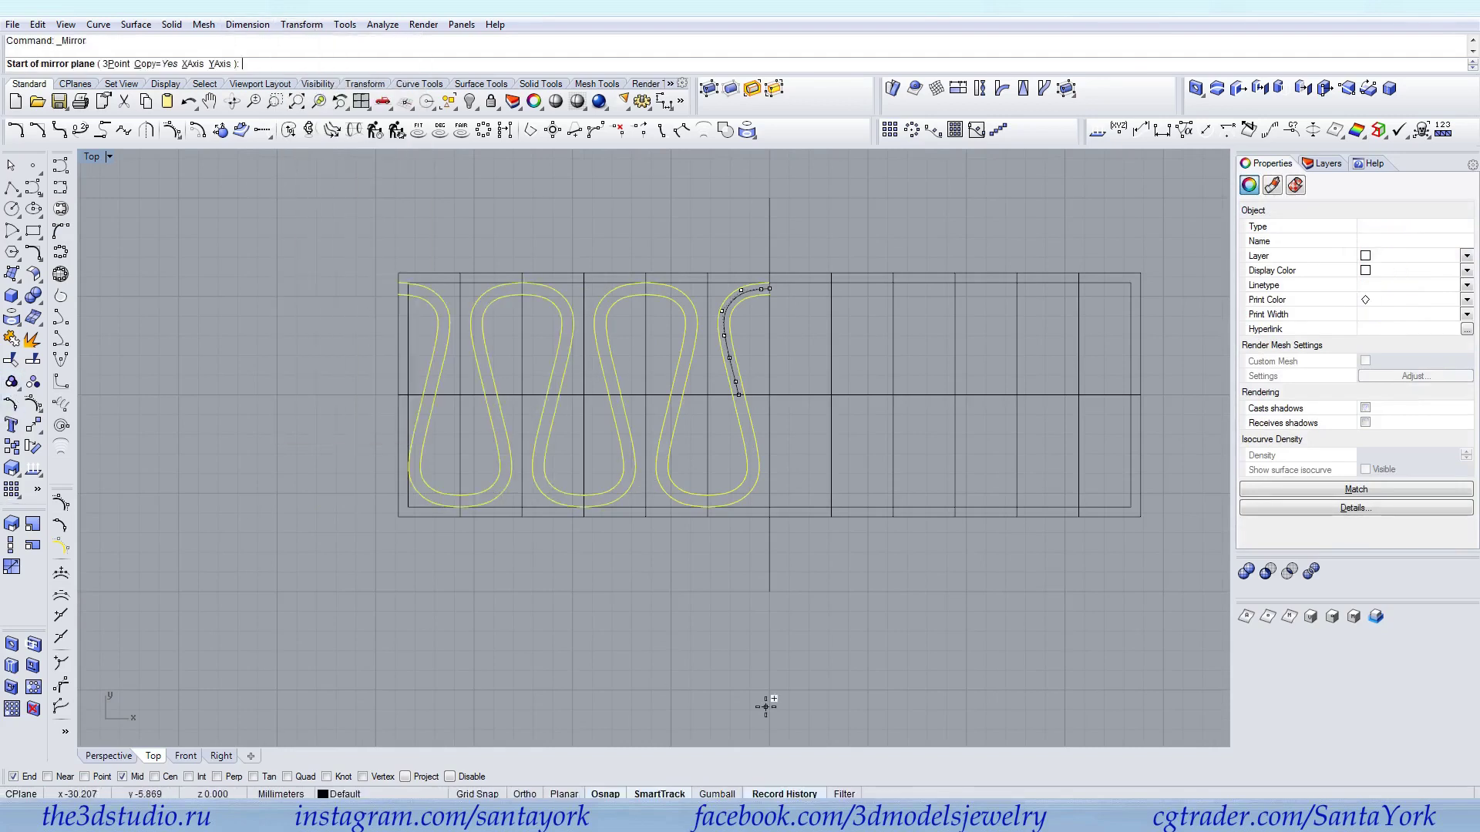
{"action": "left_click", "coordinate": [769, 592]}
{"action": "left_click", "coordinate": [801, 663]}
{"action": "left_click", "coordinate": [1112, 427], "text": "shift"}
{"action": "left_click", "coordinate": [12, 382]}
Reshape the centre curve's upper control points so the strands flow smoothly across the mirror line and round the upper bend
{"action": "scroll", "coordinate": [747, 281], "scroll_direction": "up", "scroll_amount": 10}
{"action": "scroll", "coordinate": [797, 385], "scroll_direction": "up", "scroll_amount": 3}
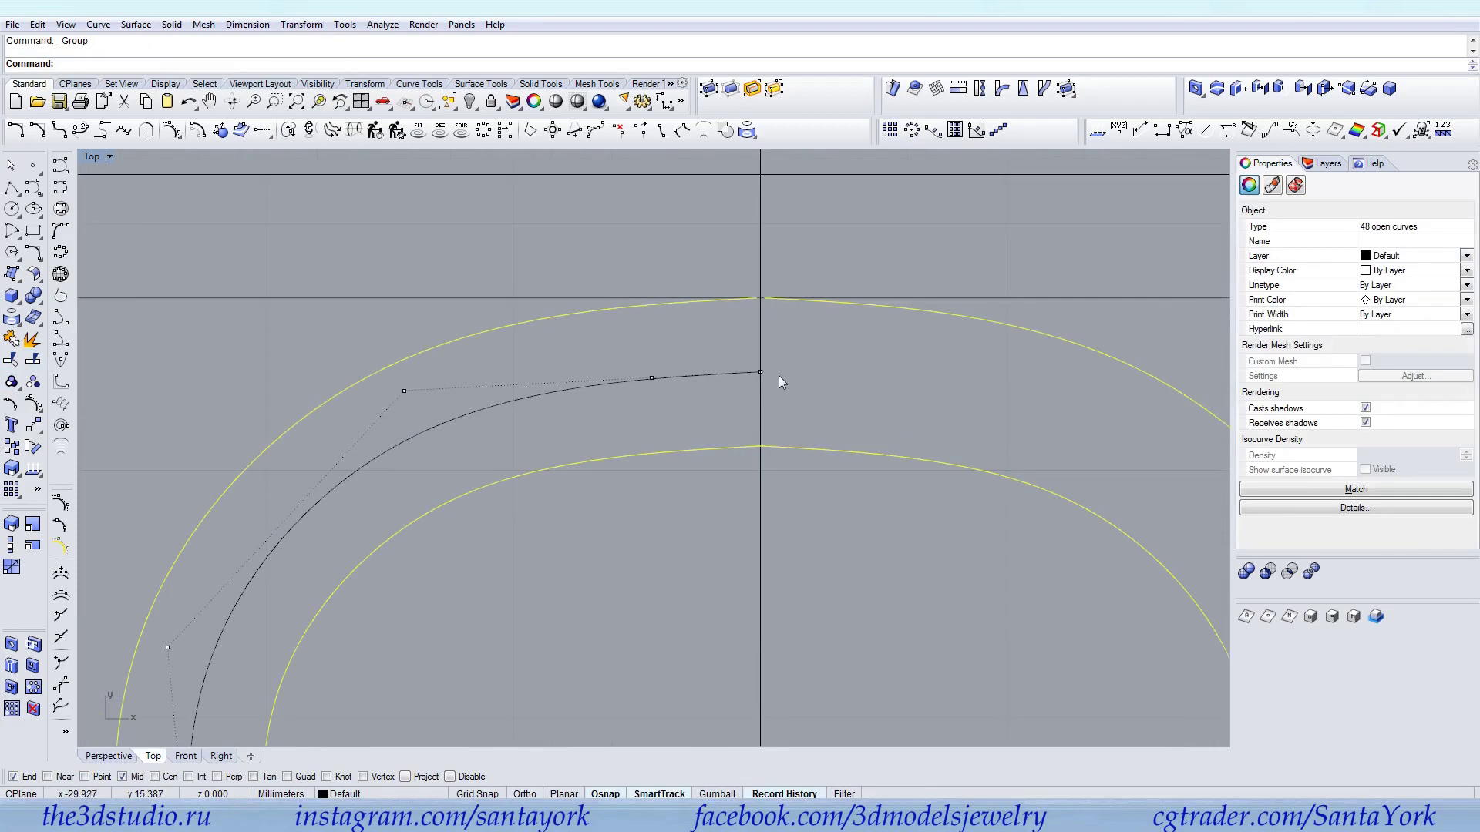
{"action": "left_click_drag", "start_coordinate": [652, 377], "coordinate": [575, 344]}
{"action": "scroll", "coordinate": [705, 321], "scroll_direction": "down", "scroll_amount": 4}
{"action": "mouse_move", "coordinate": [474, 456]}
{"action": "left_mouse_down"}
{"action": "mouse_move", "coordinate": [469, 439]}
{"action": "mouse_move", "coordinate": [481, 443]}
{"action": "left_mouse_up"}
{"action": "scroll", "coordinate": [481, 443], "scroll_direction": "down", "scroll_amount": 3}
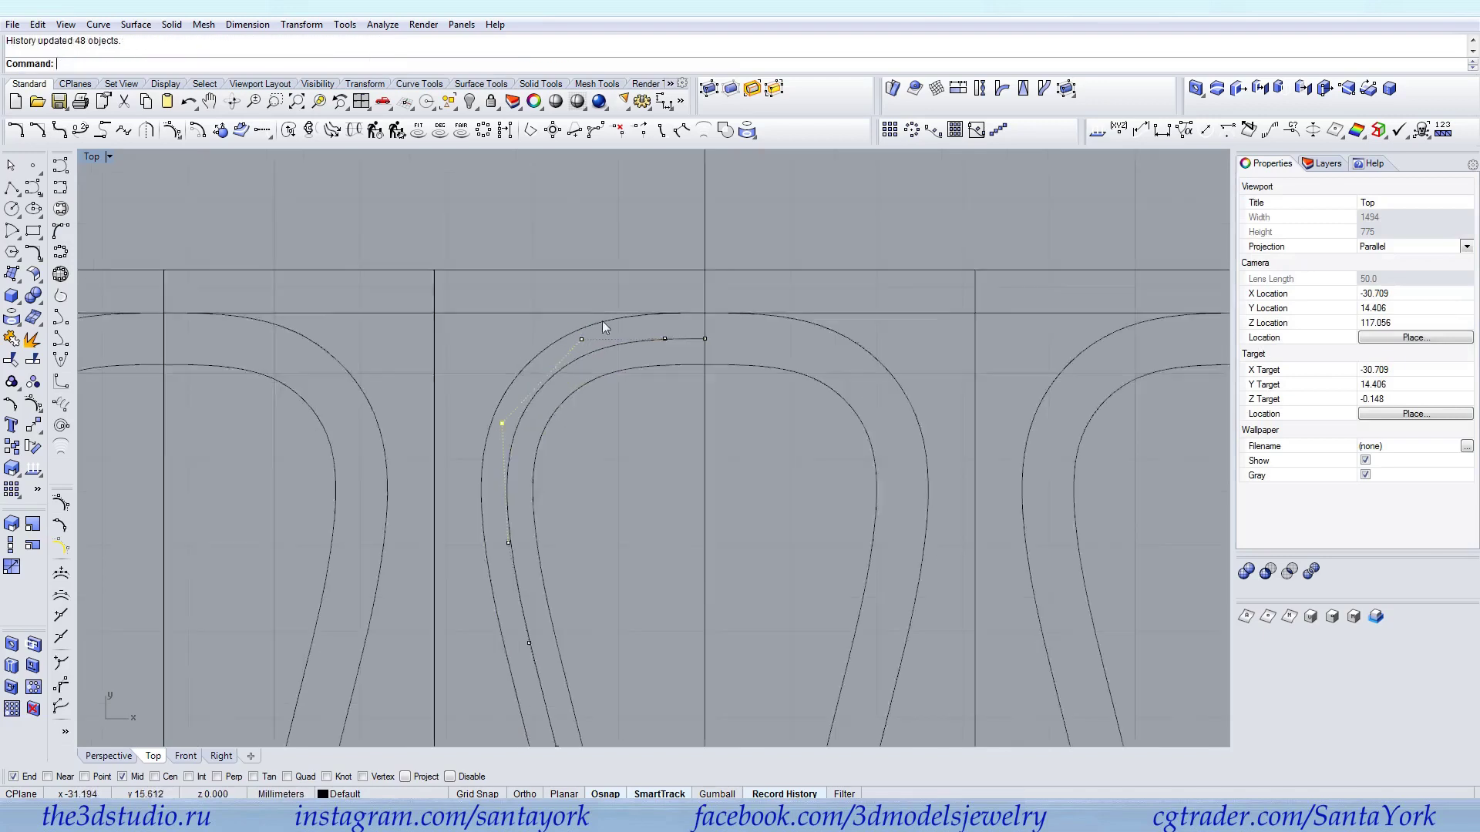
Delete one control point on the centre curve's descending part and move the point above it down to smooth the side
{"action": "scroll", "coordinate": [565, 457], "scroll_direction": "up", "scroll_amount": 2}
{"action": "left_click_drag", "start_coordinate": [563, 509], "coordinate": [573, 514]}
{"action": "scroll", "coordinate": [586, 593], "scroll_direction": "up", "scroll_amount": 2}
{"action": "key", "text": "Delete"}
{"action": "left_click", "coordinate": [537, 388]}
{"action": "left_click_drag", "start_coordinate": [538, 388], "coordinate": [532, 417]}
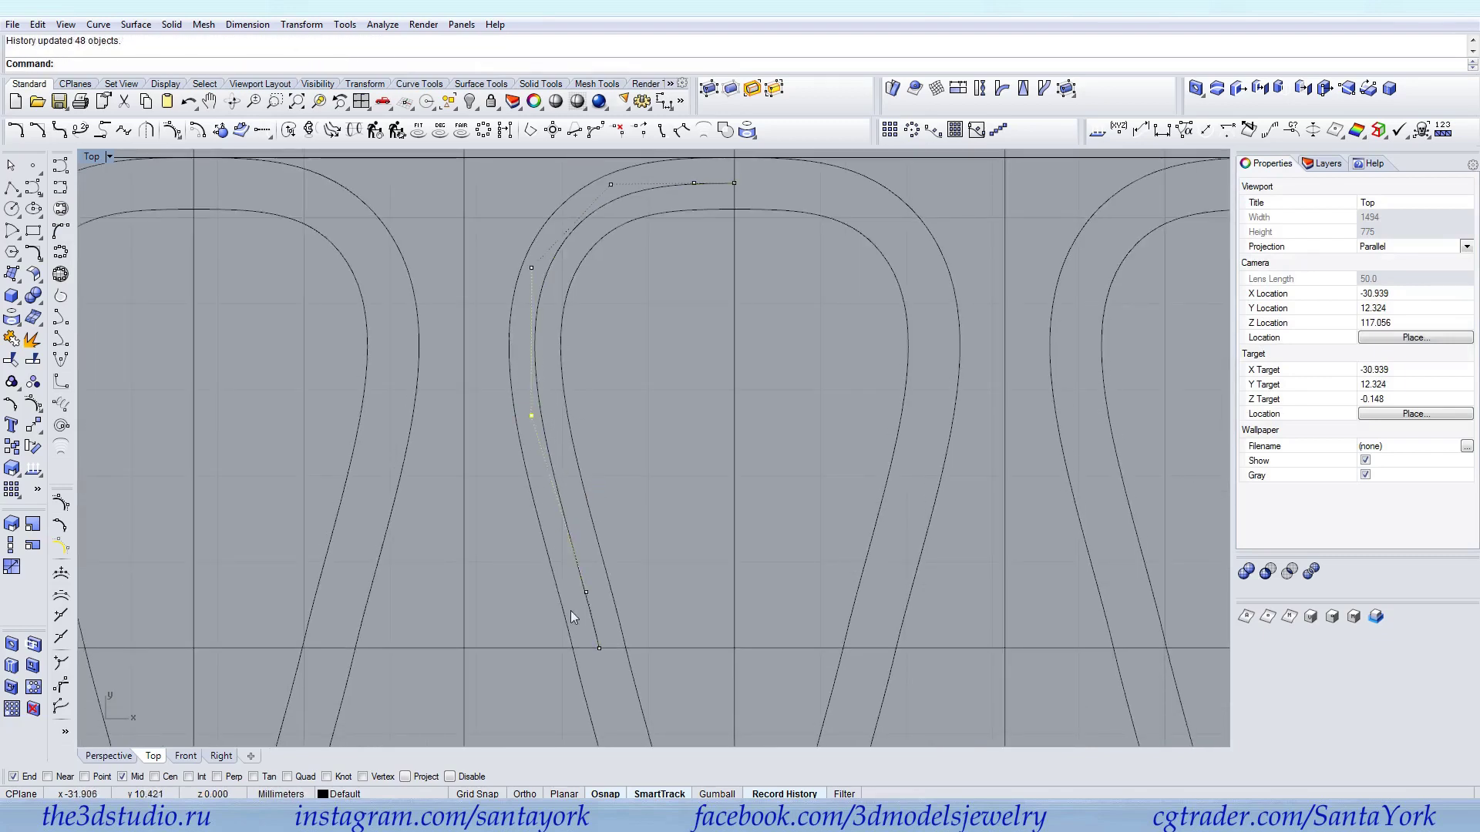
Try deleting the control point above the centre curve's lower end and moving its neighbour down
{"action": "left_click", "coordinate": [585, 590]}
{"action": "key", "text": "Delete"}
{"action": "left_click", "coordinate": [530, 416]}
{"action": "left_click_drag", "start_coordinate": [530, 416], "coordinate": [540, 488]}
{"action": "key", "text": "ctrl+z"}
{"action": "key", "text": "ctrl+z"}
Move the control point above the centre curve's lower end upward and the shoulder point slightly outward
{"action": "left_click_drag", "start_coordinate": [579, 580], "coordinate": [571, 557]}
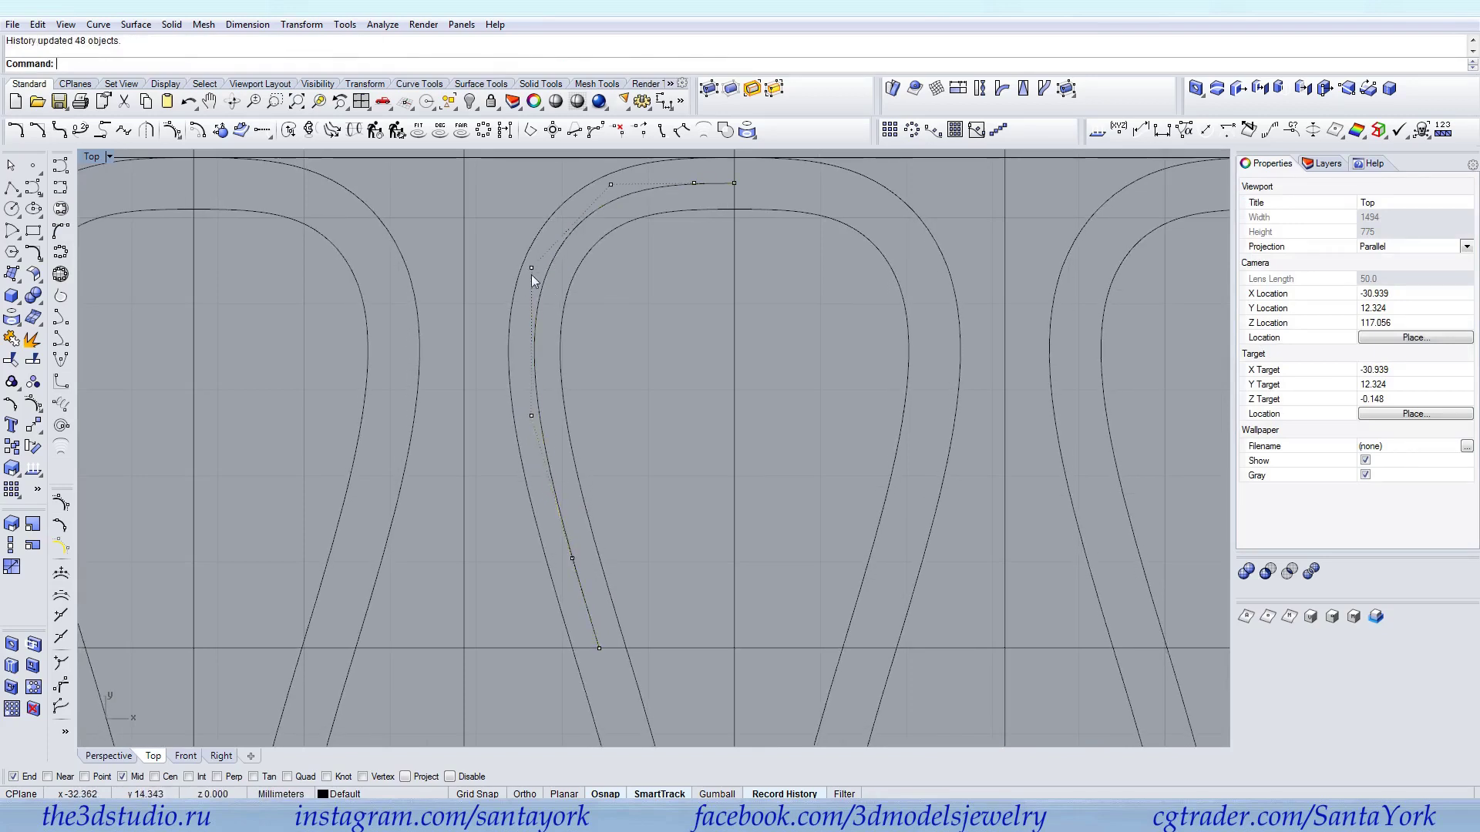
{"action": "mouse_move", "coordinate": [532, 266]}
{"action": "left_mouse_down"}
{"action": "mouse_move", "coordinate": [512, 255]}
{"action": "mouse_move", "coordinate": [522, 262]}
{"action": "left_mouse_up"}
{"action": "scroll", "coordinate": [605, 271], "scroll_direction": "down", "scroll_amount": 3}
Try drawing a two-point diameter circle straight down from the centre curve's top end
{"action": "left_click", "coordinate": [12, 208]}
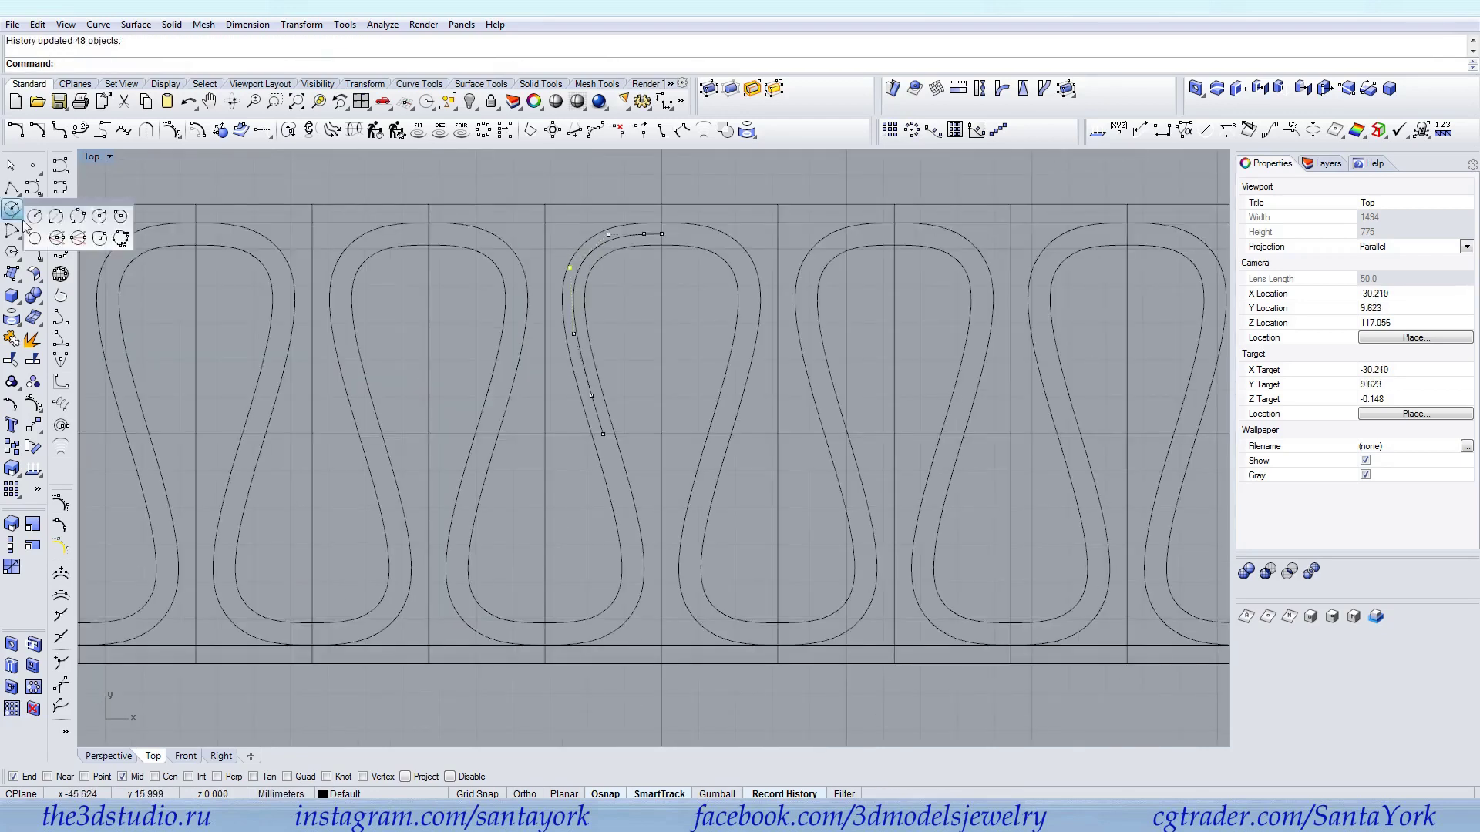
{"action": "left_click", "coordinate": [54, 212]}
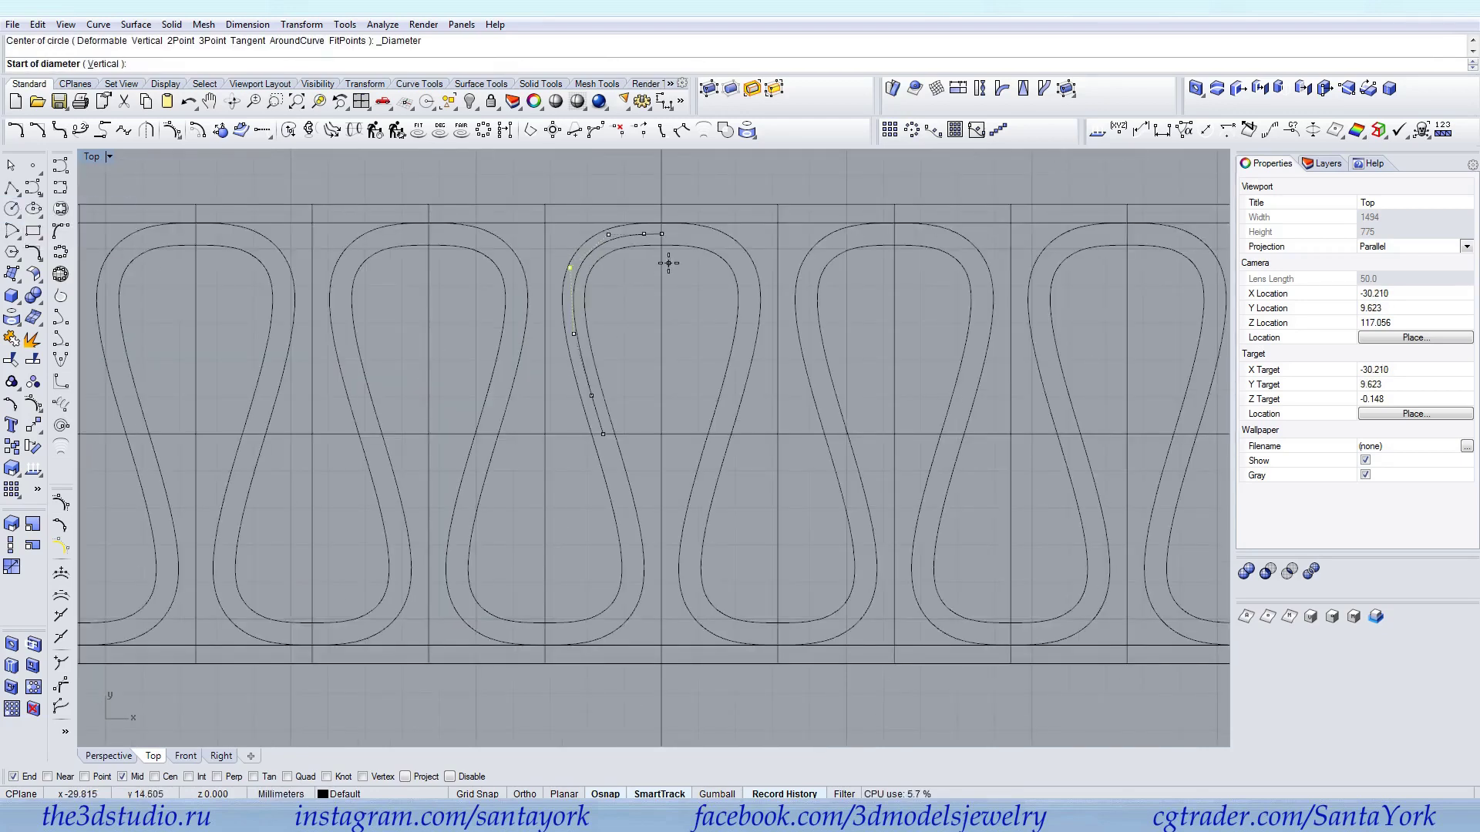
{"action": "left_click", "coordinate": [661, 246]}
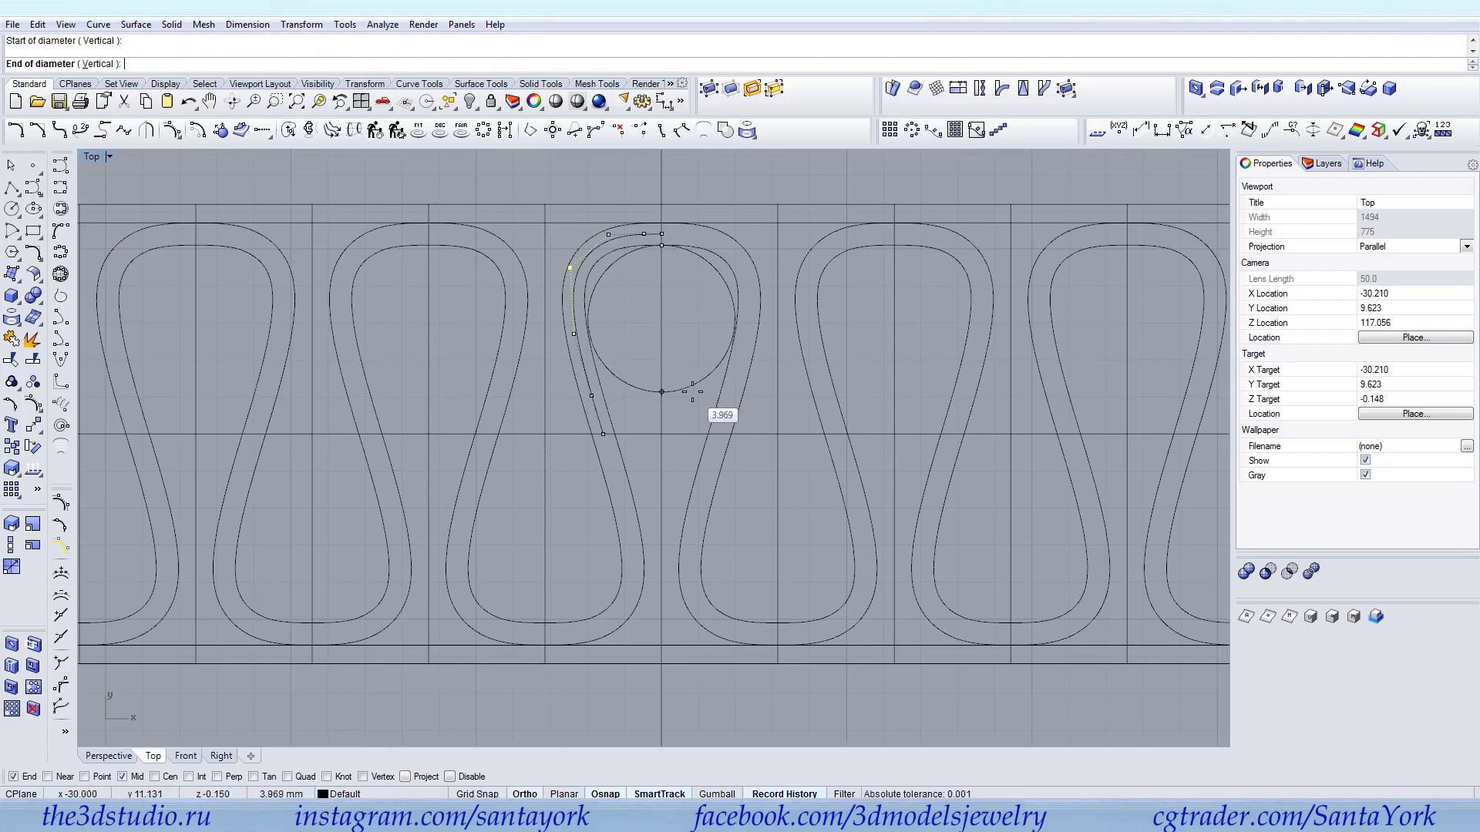
{"action": "key", "text": "Escape"}
{"action": "right_click", "coordinate": [692, 368]}
{"action": "left_click", "coordinate": [665, 234]}
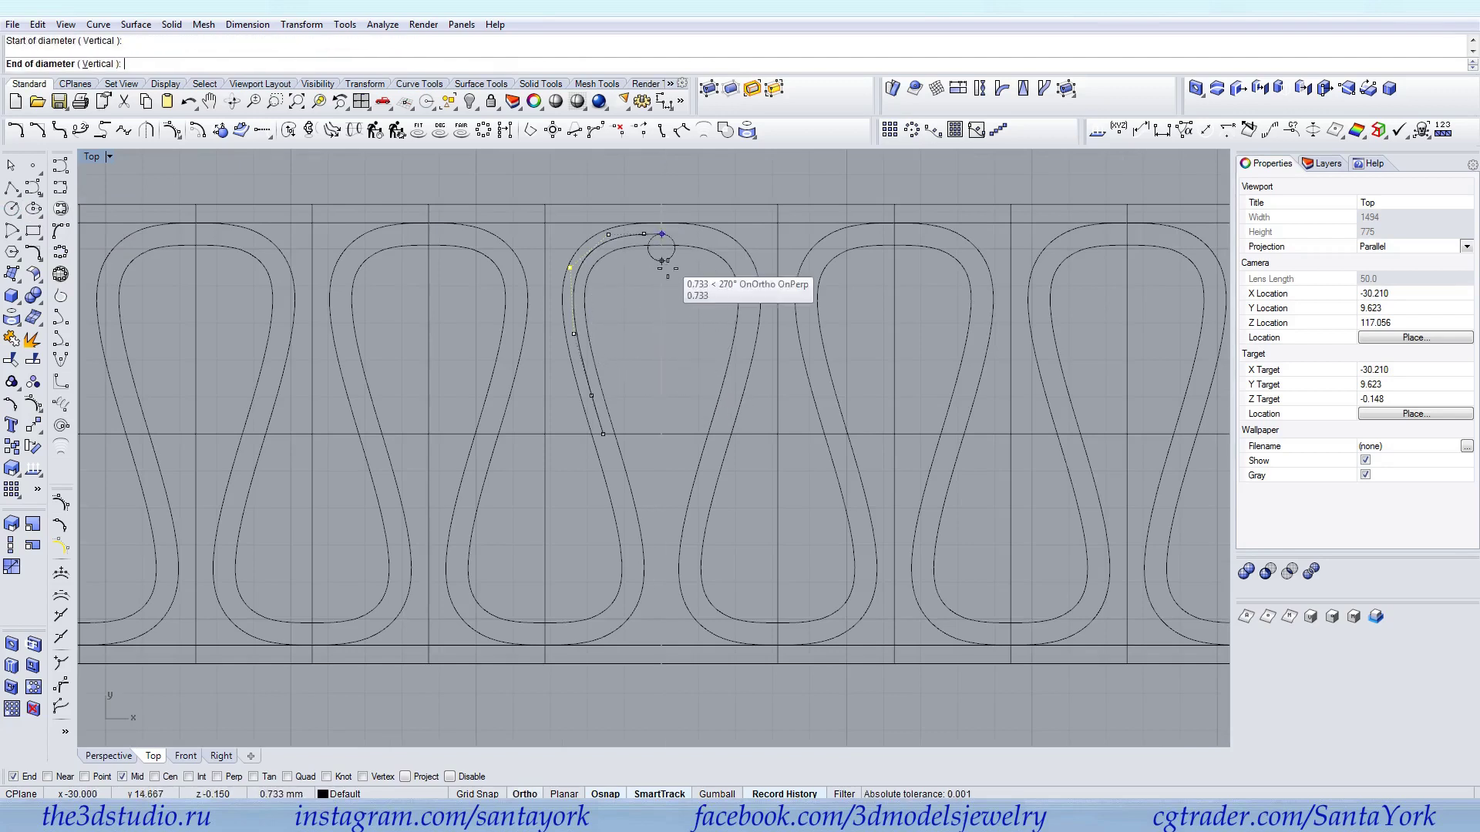
{"action": "left_click", "coordinate": [661, 385]}
{"action": "scroll", "coordinate": [594, 245], "scroll_direction": "up", "scroll_amount": 4}
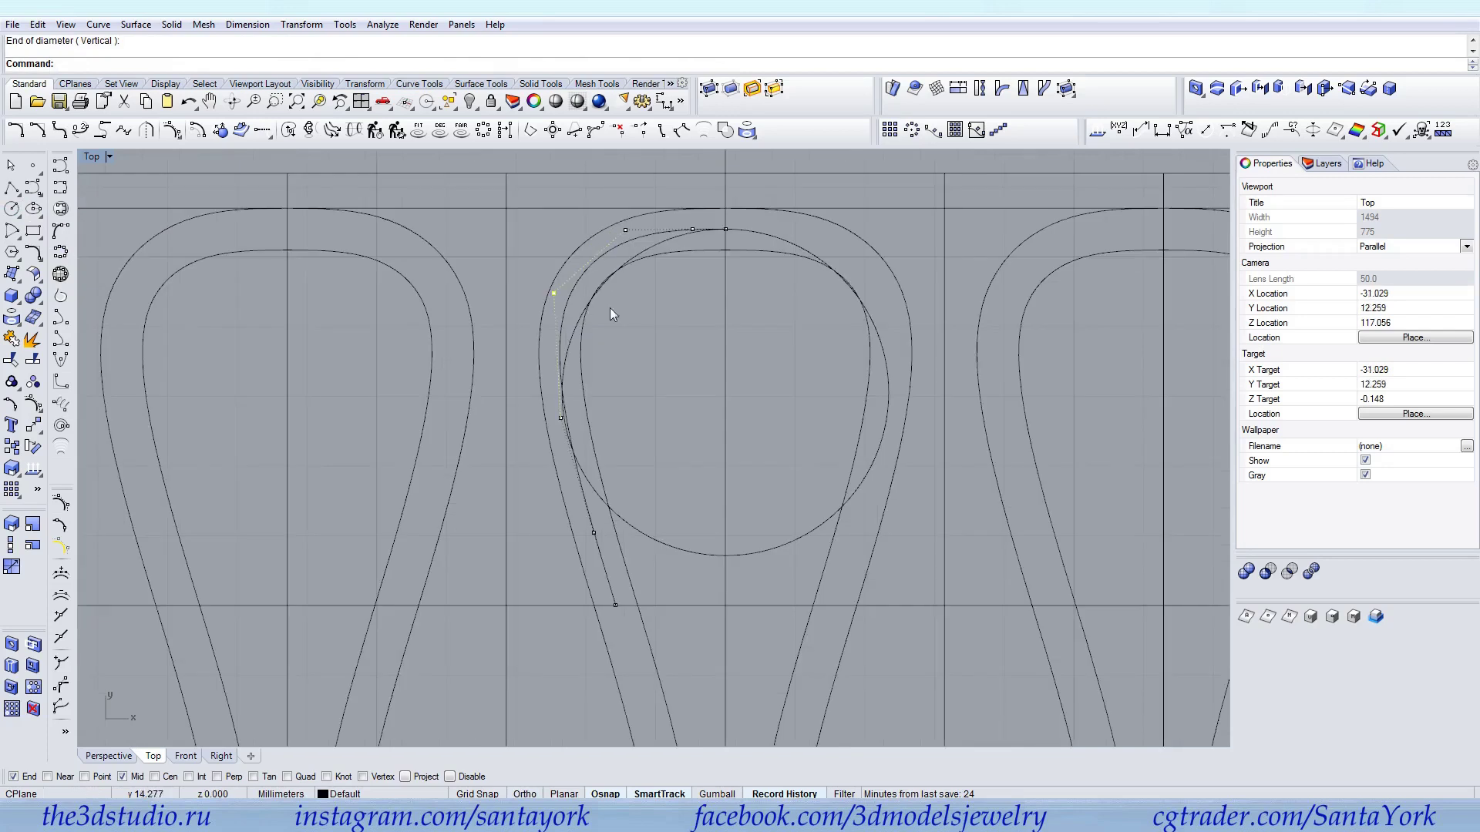
{"action": "key", "text": "ctrl+z"}
Draw a reference circle by diameter from the centre curve's top end straight down, sized to fit the upper bend
{"action": "right_click", "coordinate": [701, 292]}
{"action": "left_click", "coordinate": [727, 230]}
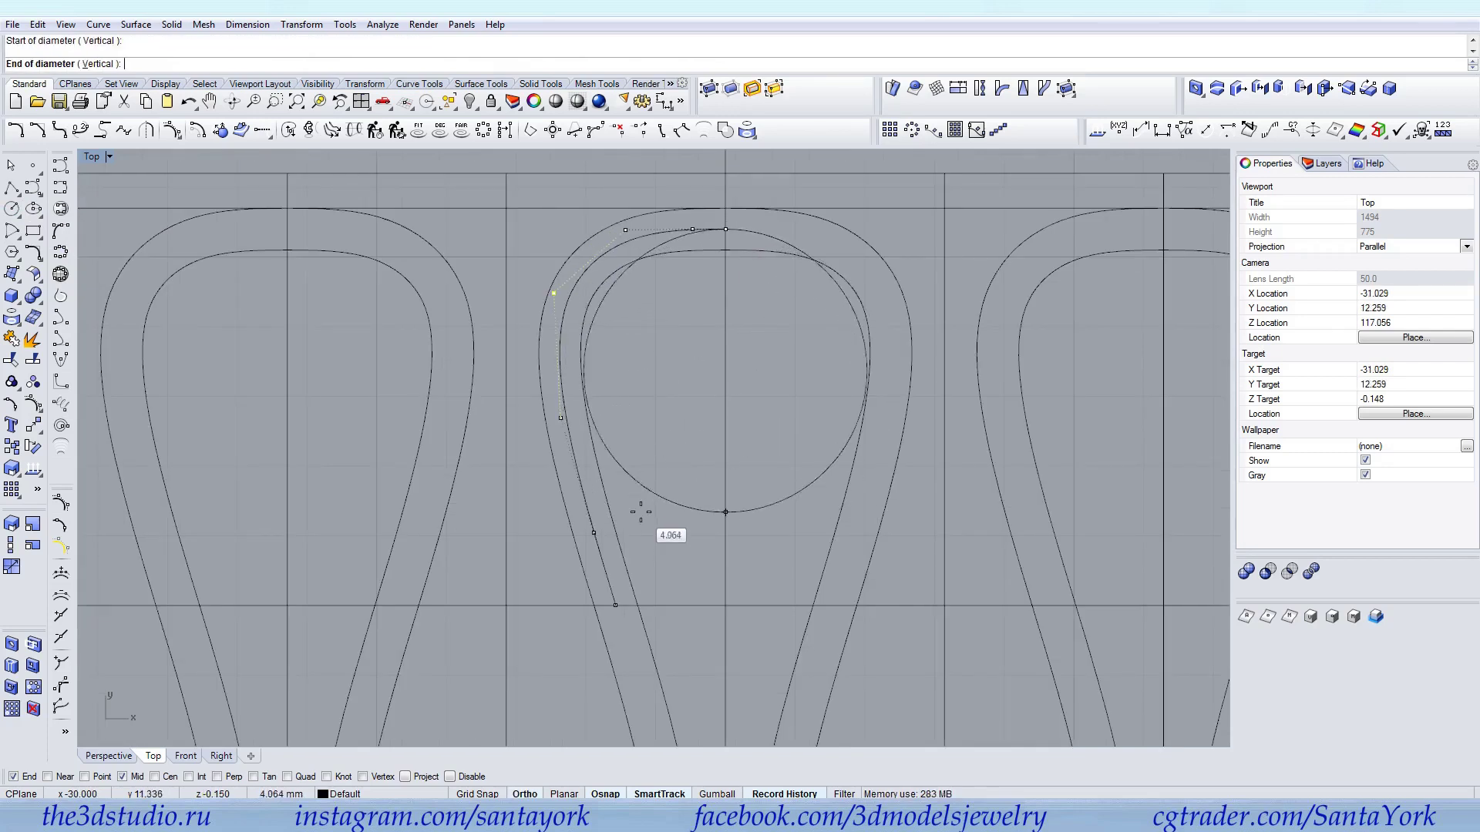
{"action": "left_click", "coordinate": [649, 549]}
{"action": "scroll", "coordinate": [620, 229], "scroll_direction": "up", "scroll_amount": 3}
Move the centre curve's upper control points so its bend follows the reference circle
{"action": "left_click_drag", "start_coordinate": [626, 223], "coordinate": [675, 217]}
{"action": "left_click_drag", "start_coordinate": [516, 320], "coordinate": [533, 374]}
{"action": "left_click_drag", "start_coordinate": [682, 230], "coordinate": [544, 275]}
{"action": "scroll", "coordinate": [652, 243], "scroll_direction": "up", "scroll_amount": 3}
{"action": "scroll", "coordinate": [529, 284], "scroll_direction": "up", "scroll_amount": 5}
{"action": "mouse_move", "coordinate": [422, 411]}
{"action": "left_mouse_down"}
{"action": "mouse_move", "coordinate": [422, 423]}
{"action": "mouse_move", "coordinate": [431, 398]}
{"action": "mouse_move", "coordinate": [420, 417]}
{"action": "left_mouse_up"}
Add an extra control point on the side of the centre curve
{"action": "scroll", "coordinate": [471, 386], "scroll_direction": "down", "scroll_amount": 4}
{"action": "left_click", "coordinate": [61, 594]}
{"action": "left_click", "coordinate": [496, 585]}
{"action": "left_click", "coordinate": [478, 426]}
{"action": "key", "text": "Return"}
Fine-tune the centre curve's side control points so the curve leaves the reference circle smoothly
{"action": "scroll", "coordinate": [435, 404], "scroll_direction": "up", "scroll_amount": 5}
{"action": "left_click_drag", "start_coordinate": [423, 383], "coordinate": [413, 389]}
{"action": "scroll", "coordinate": [490, 355], "scroll_direction": "down", "scroll_amount": 5}
{"action": "scroll", "coordinate": [431, 311], "scroll_direction": "up", "scroll_amount": 5}
{"action": "left_click_drag", "start_coordinate": [413, 314], "coordinate": [418, 302]}
{"action": "scroll", "coordinate": [502, 287], "scroll_direction": "down", "scroll_amount": 2}
{"action": "scroll", "coordinate": [499, 301], "scroll_direction": "down", "scroll_amount": 6}
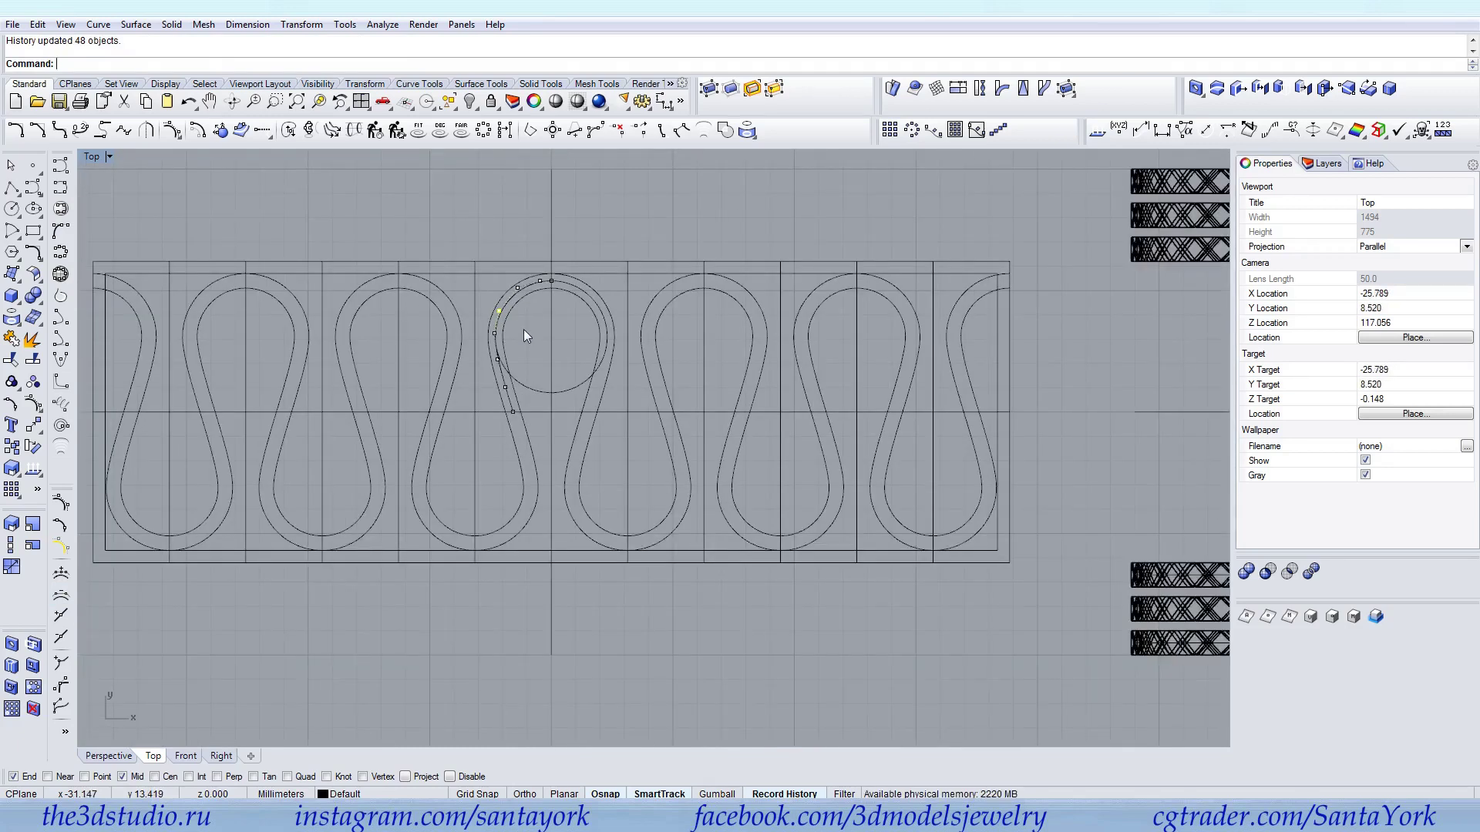
Delete the reference circle and turn off the centre curve's control points
{"action": "right_click_drag", "start_coordinate": [602, 345], "coordinate": [738, 343]}
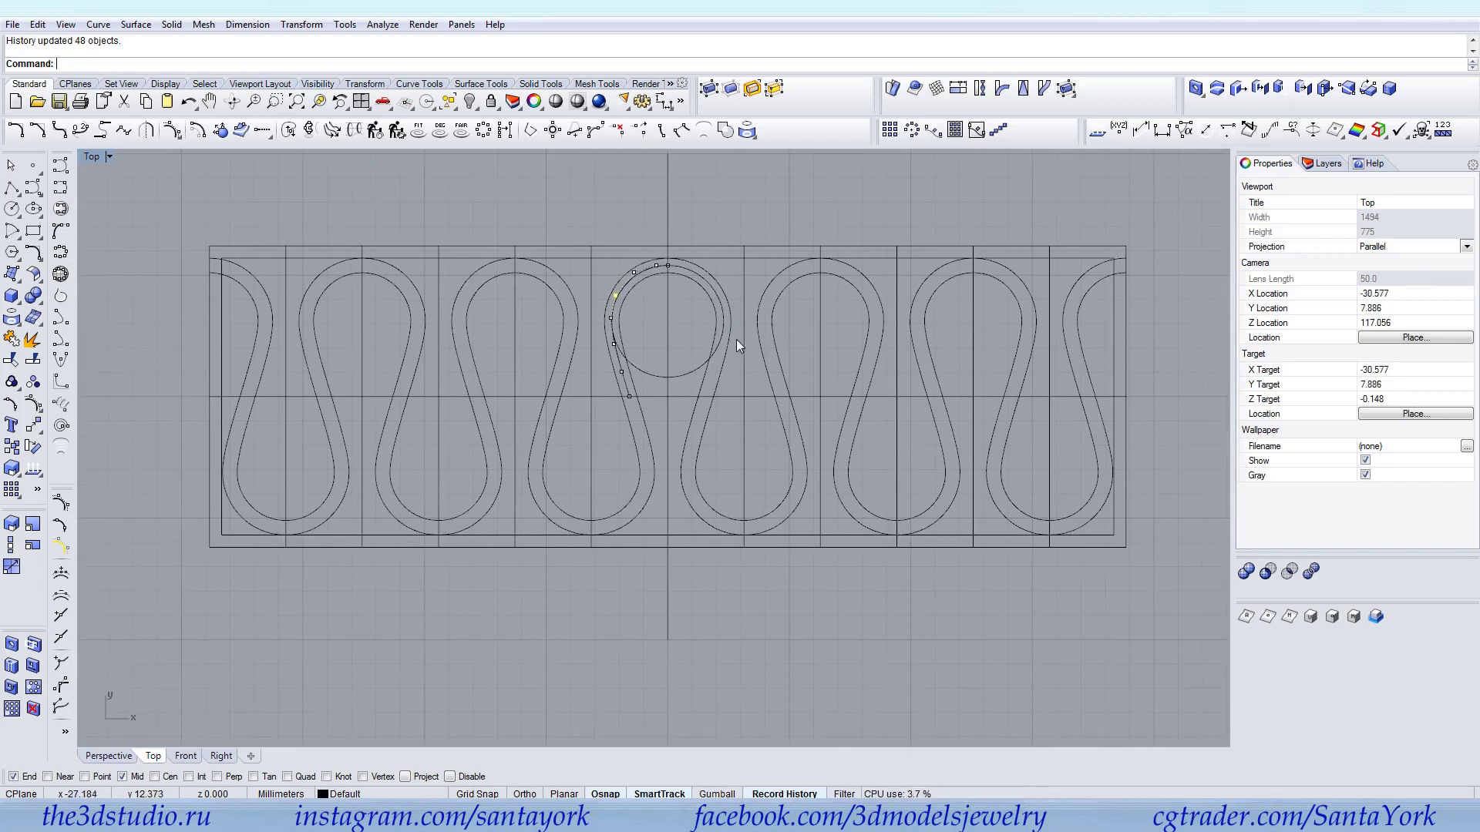
{"action": "left_click", "coordinate": [724, 339]}
{"action": "key", "text": "Delete"}
{"action": "key", "text": "Escape"}
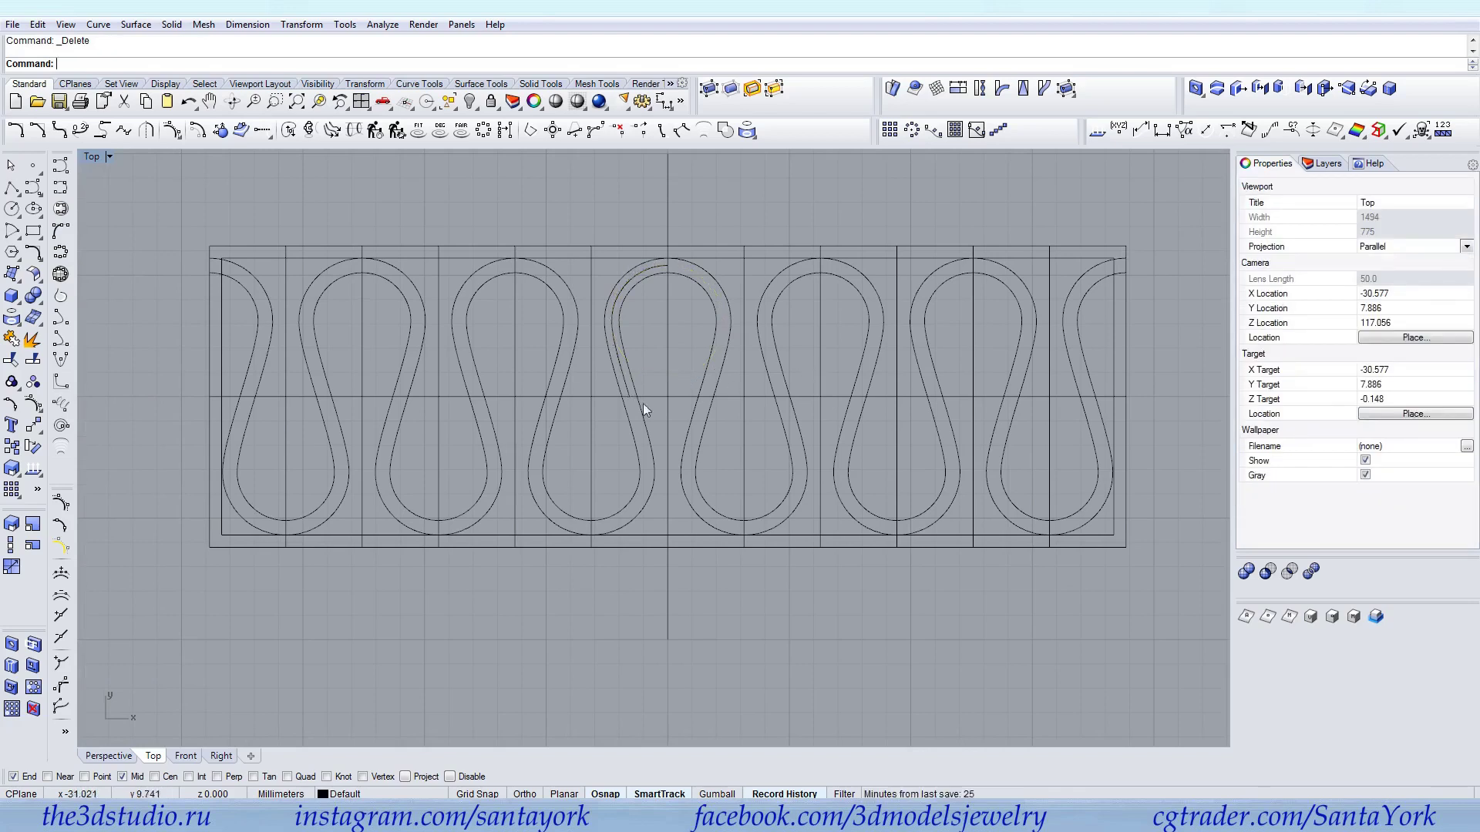
Ungroup the strand curves and leave the two source curves beside the centre curve out of the left half's selection of copies
{"action": "right_click_drag", "start_coordinate": [622, 430], "coordinate": [644, 408]}
{"action": "left_click", "coordinate": [669, 407]}
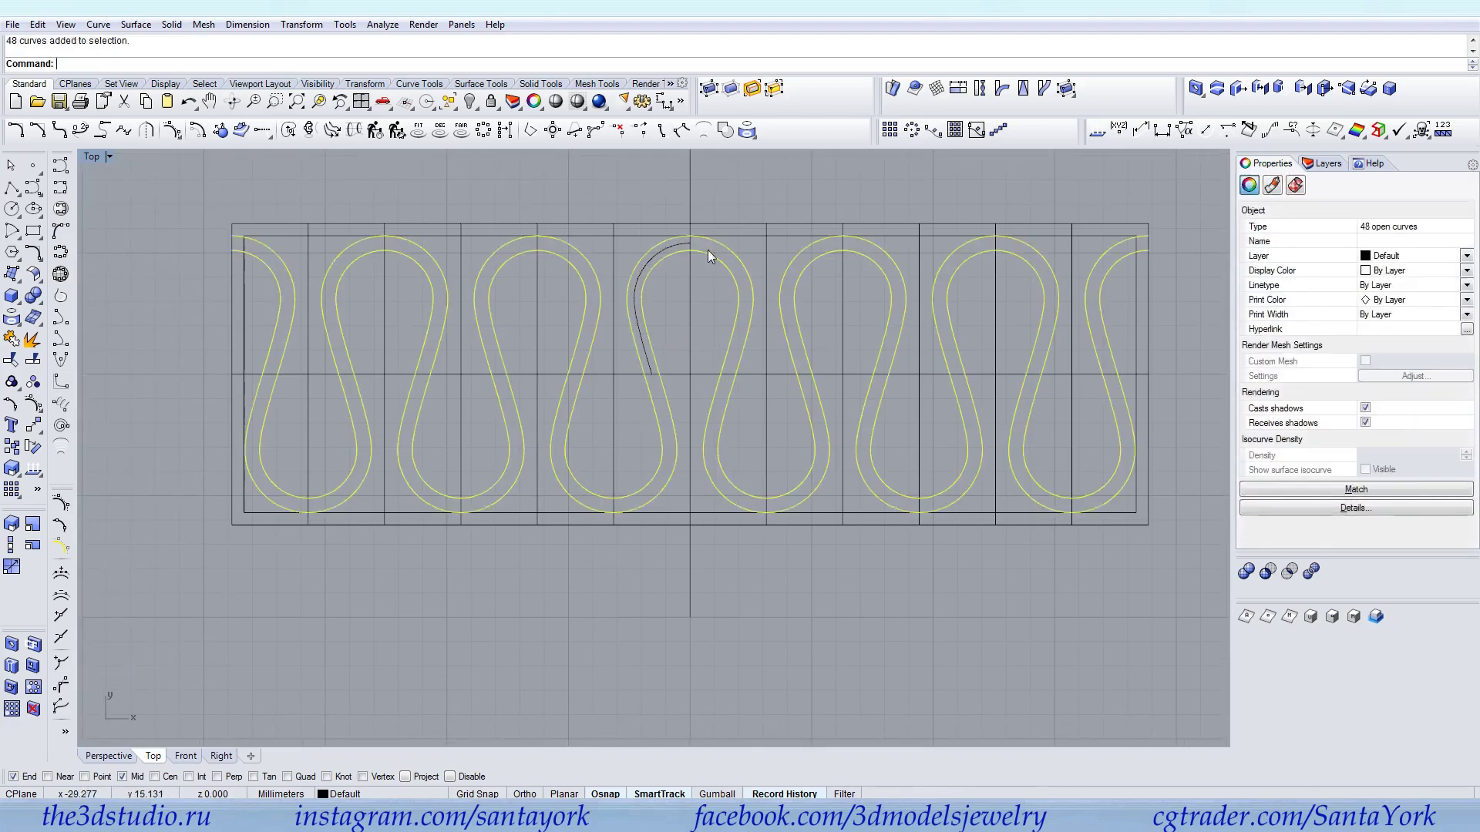
{"action": "scroll", "coordinate": [625, 266], "scroll_direction": "up", "scroll_amount": 3}
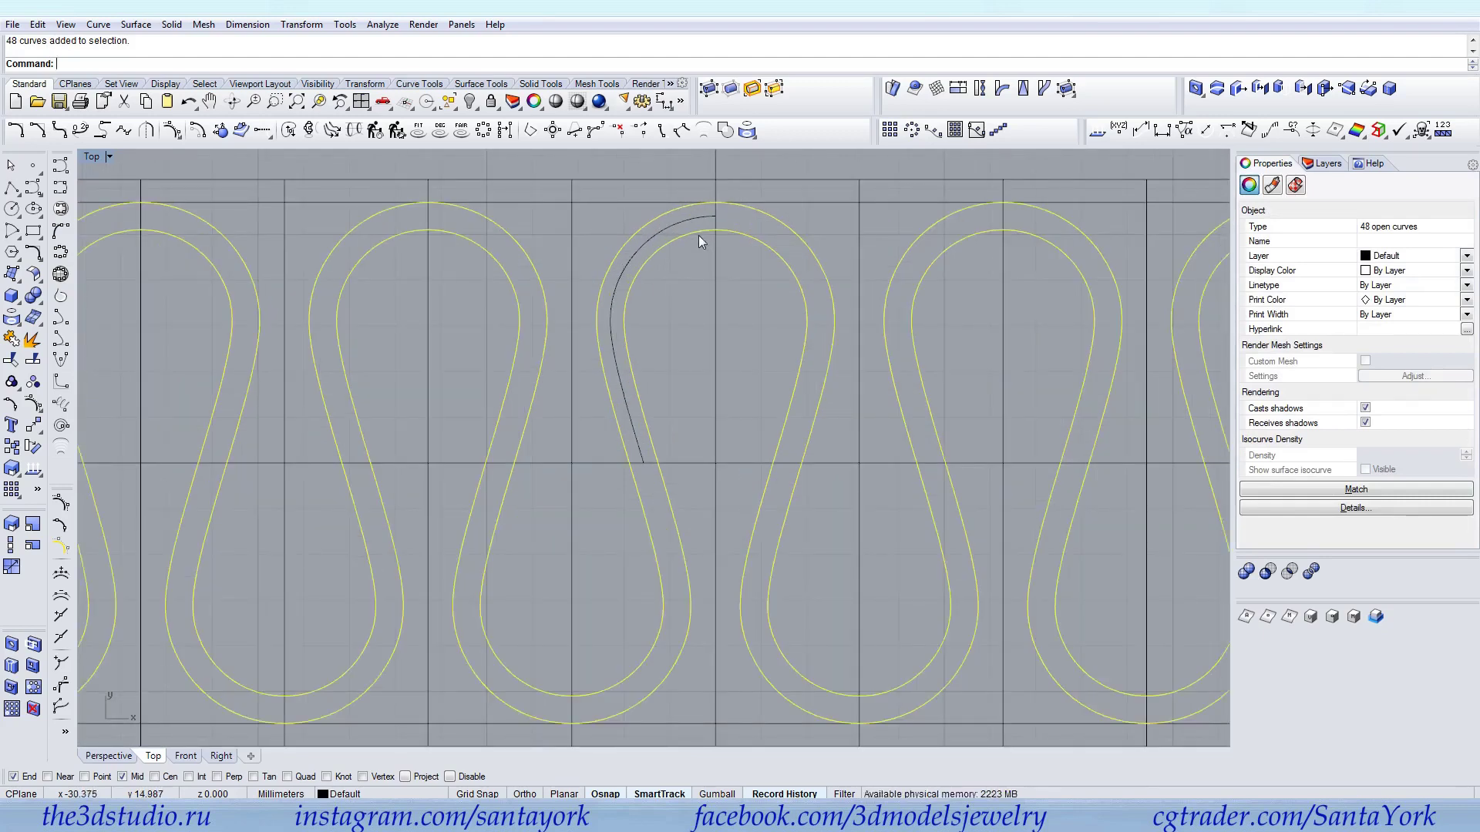
{"action": "left_click", "coordinate": [67, 380]}
{"action": "left_click_drag", "start_coordinate": [581, 373], "coordinate": [598, 373], "text": "ctrl"}
{"action": "left_click", "coordinate": [12, 381]}
{"action": "left_click", "coordinate": [30, 385]}
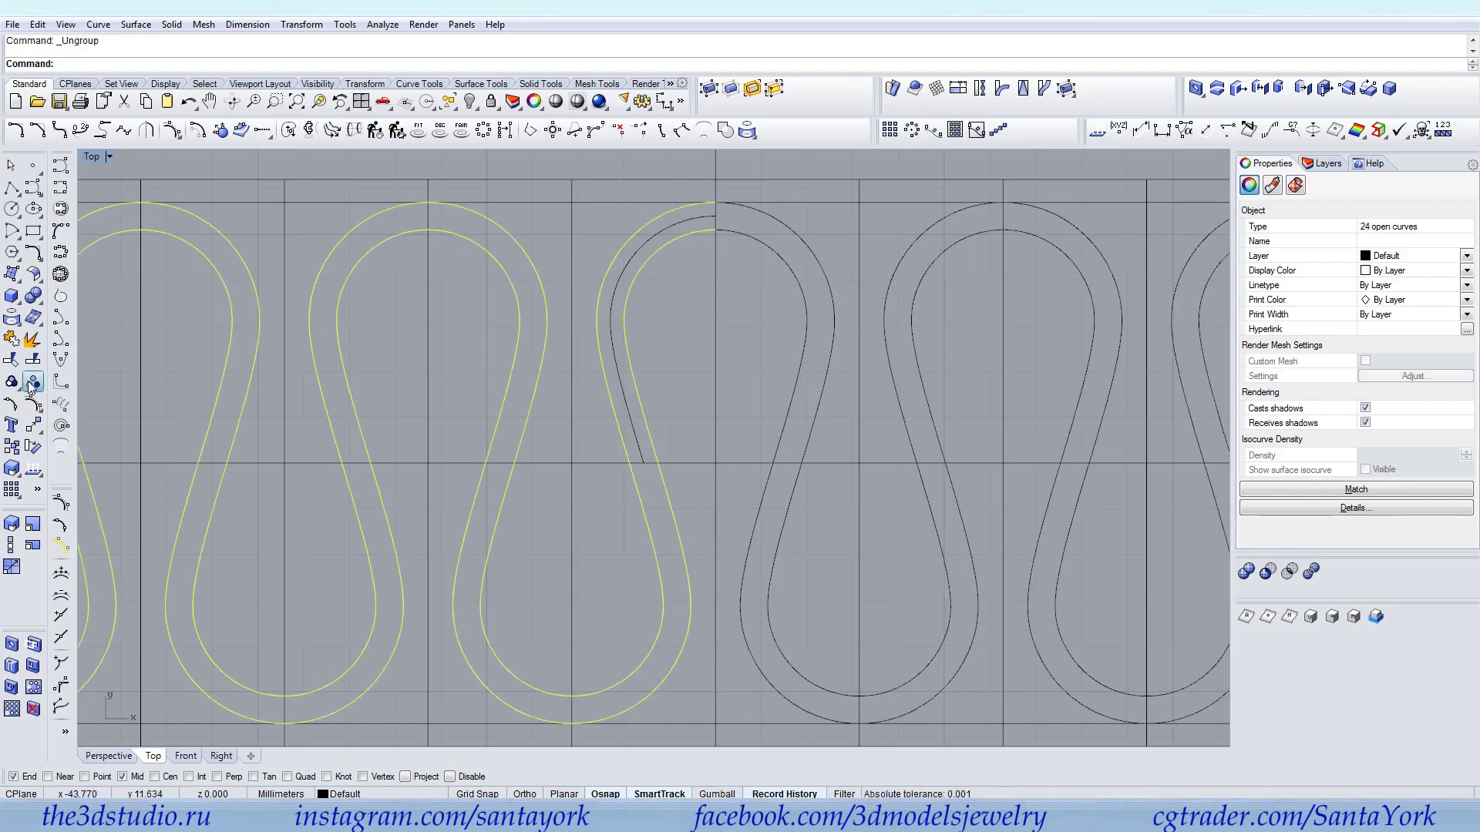
{"action": "left_click_drag", "start_coordinate": [604, 418], "coordinate": [604, 418], "text": "ctrl"}
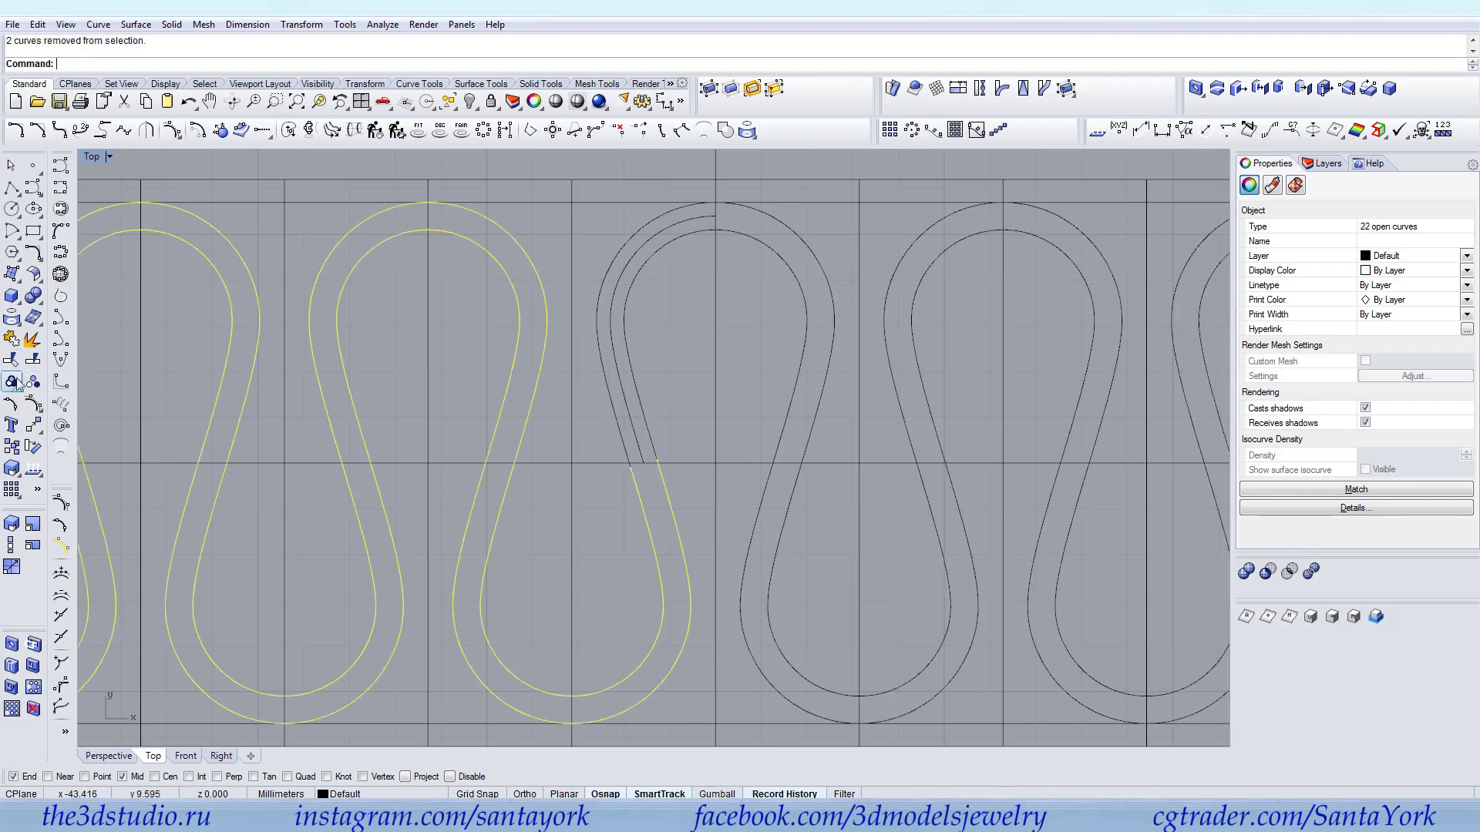
Show the control points of the inner source curve and rebuild it with 12 points at degree 3
{"action": "left_click", "coordinate": [676, 239]}
{"action": "left_click", "coordinate": [32, 404]}
{"action": "scroll", "coordinate": [686, 274], "scroll_direction": "up", "scroll_amount": 2}
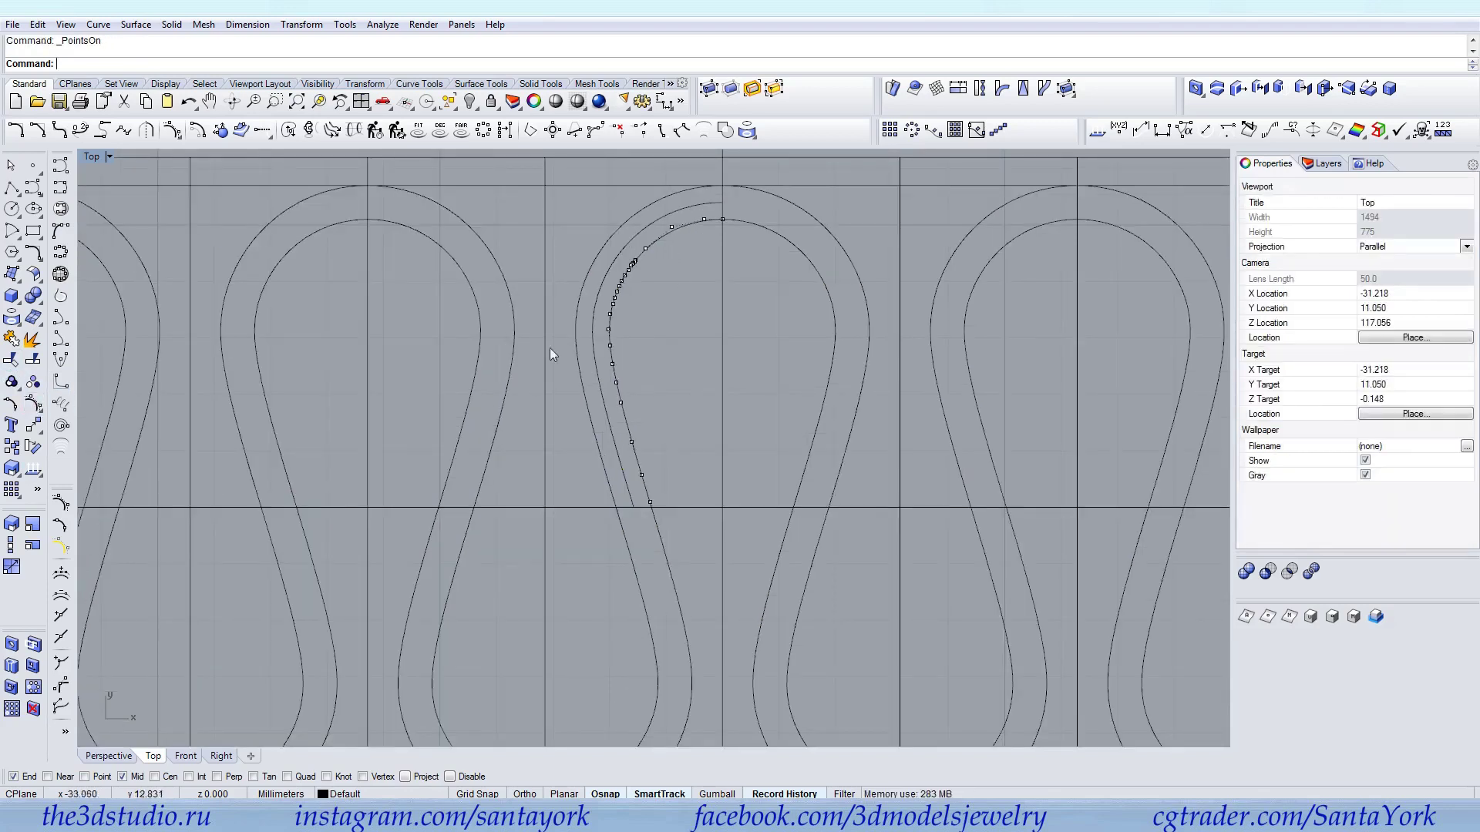
{"action": "left_click", "coordinate": [469, 388]}
{"action": "key", "text": "Escape"}
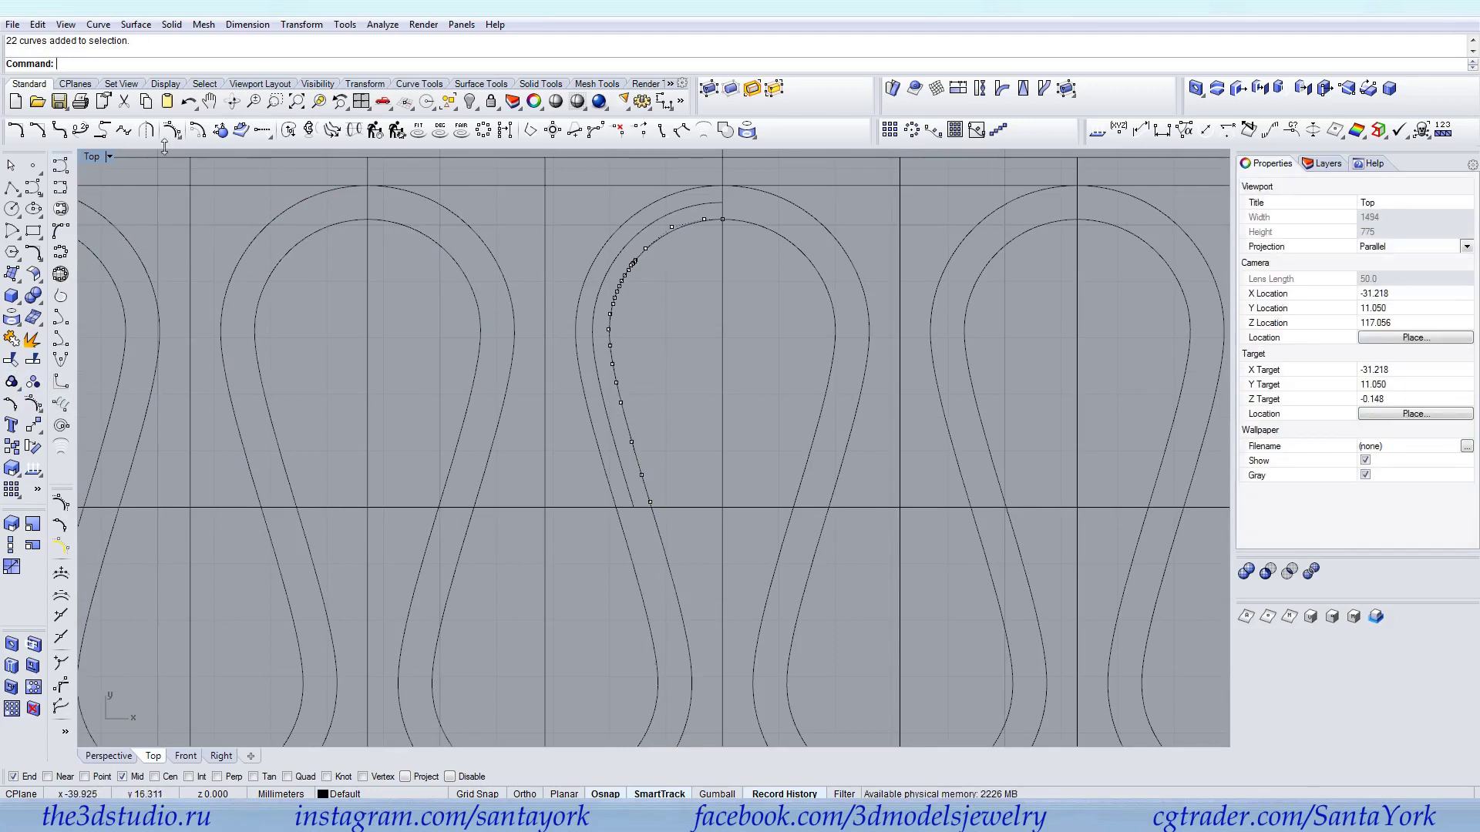
{"action": "left_click", "coordinate": [396, 129]}
{"action": "left_click", "coordinate": [660, 237]}
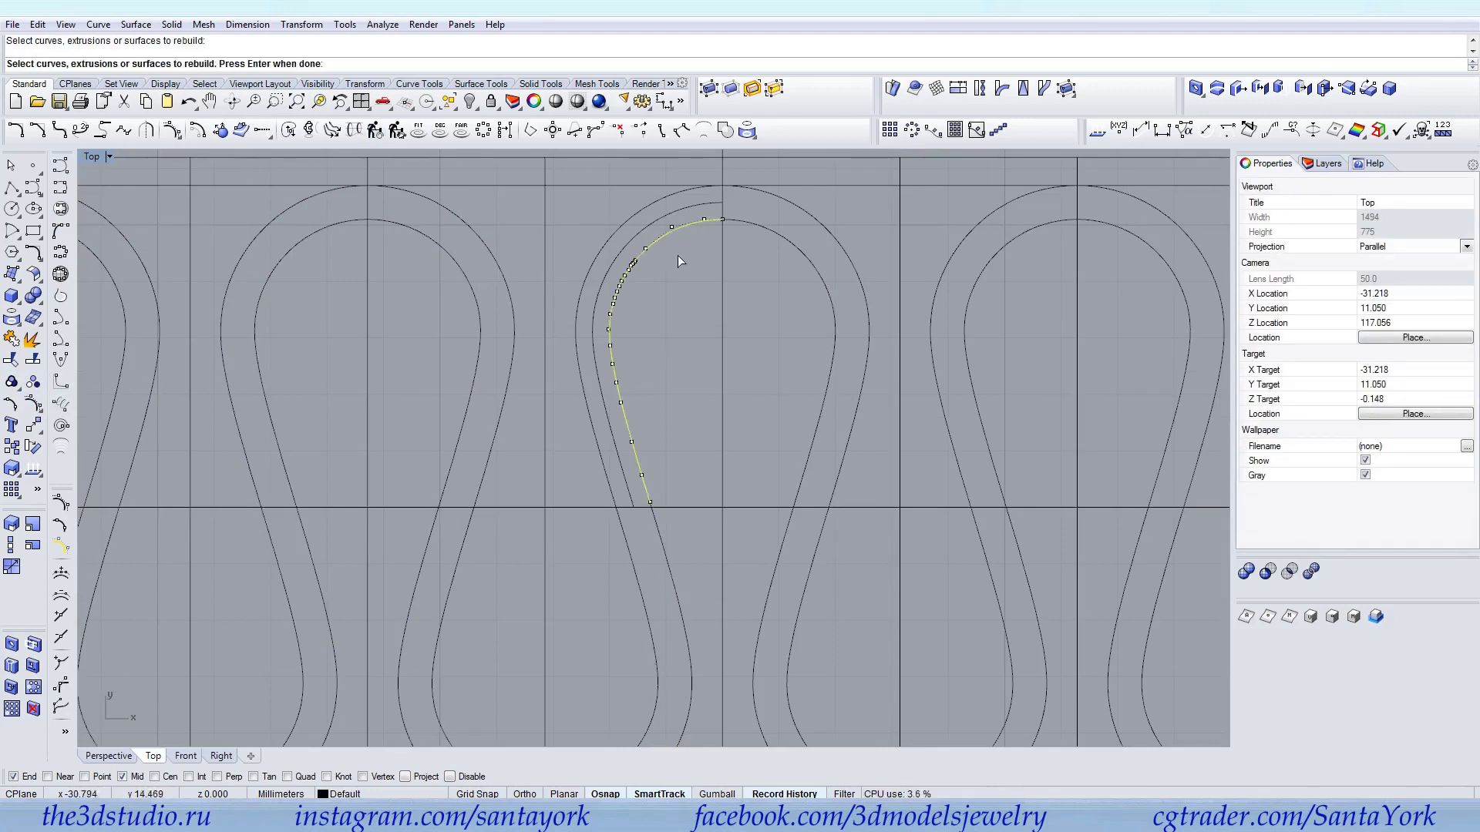
{"action": "key", "text": "Return"}
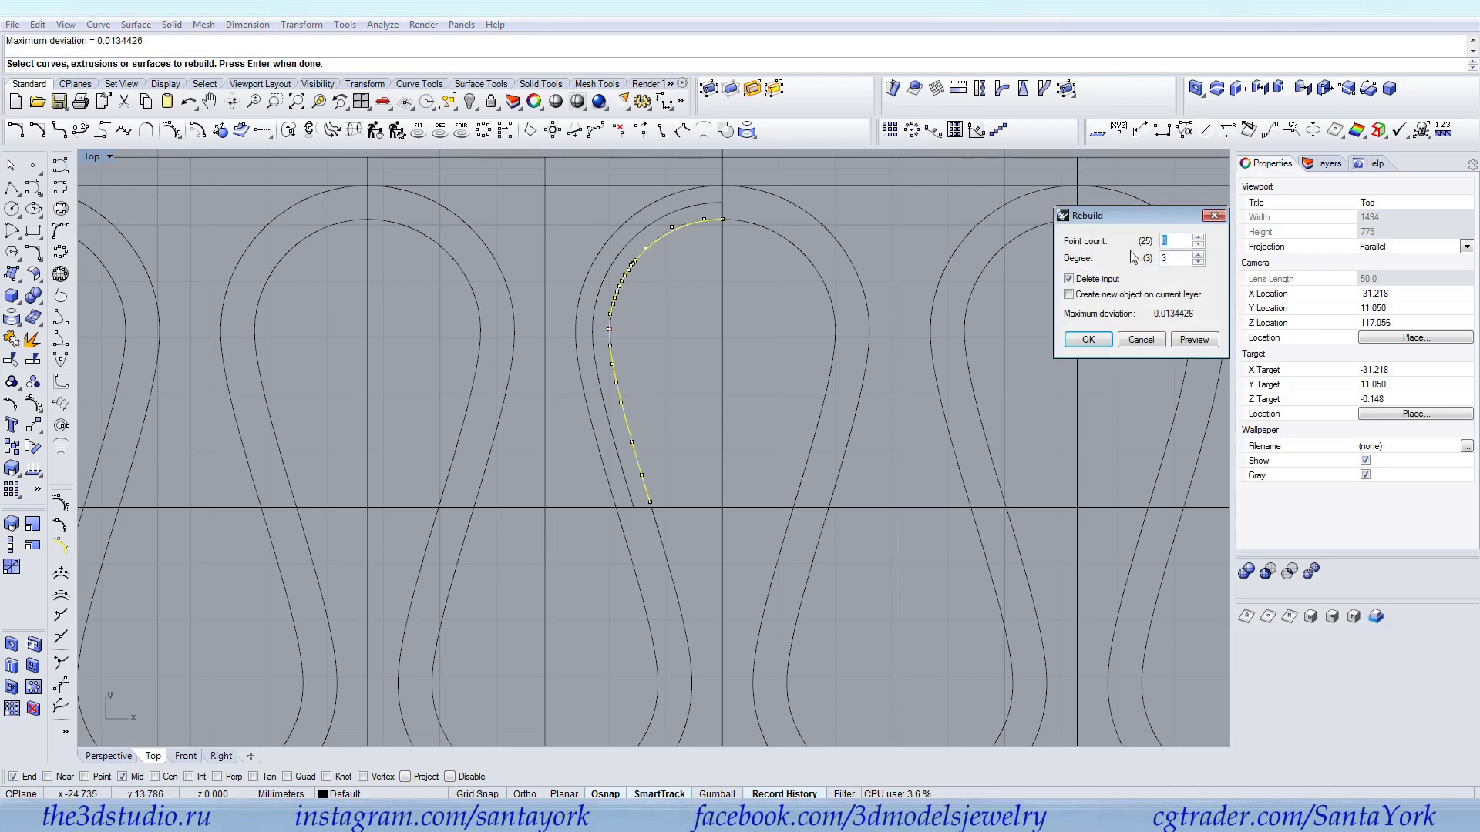
{"action": "key", "text": "Return"}
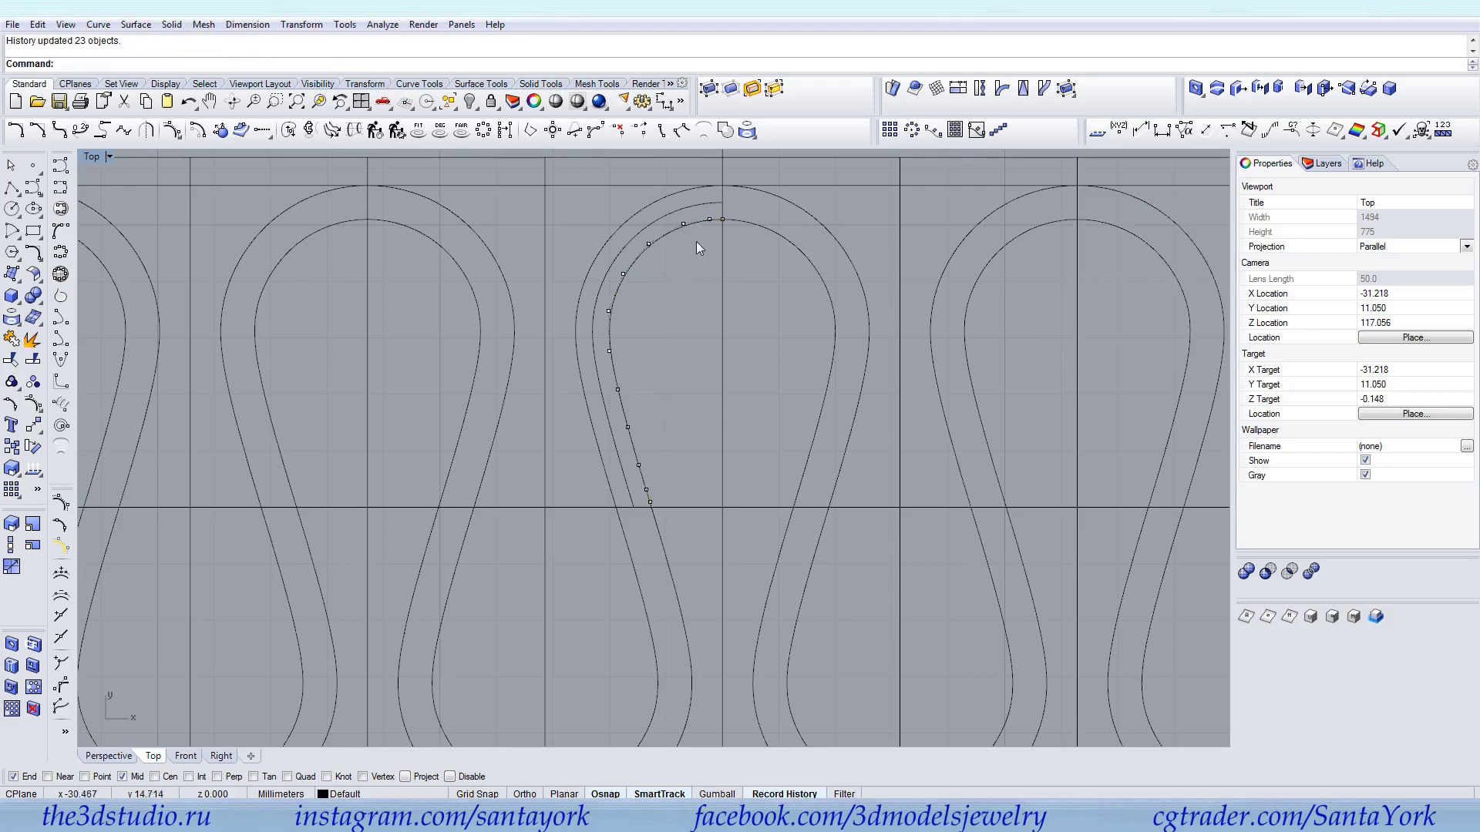
Select the inner curve's four top control points and draw a diameter circle fitting the centre curve's upper bend
{"action": "scroll", "coordinate": [692, 251], "scroll_direction": "up", "scroll_amount": 3}
{"action": "left_click_drag", "start_coordinate": [716, 237], "coordinate": [779, 205]}
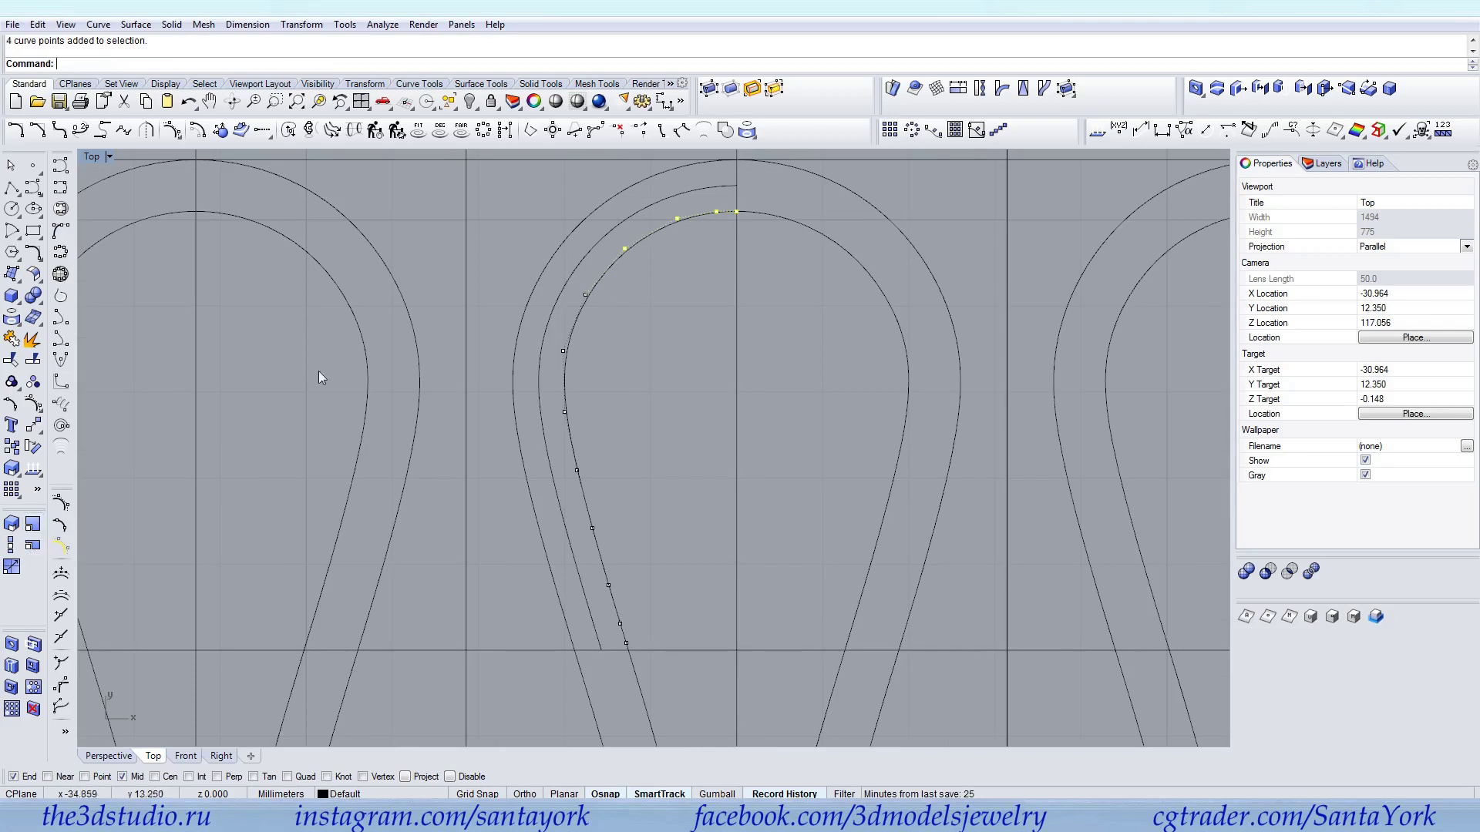
{"action": "left_click", "coordinate": [12, 208]}
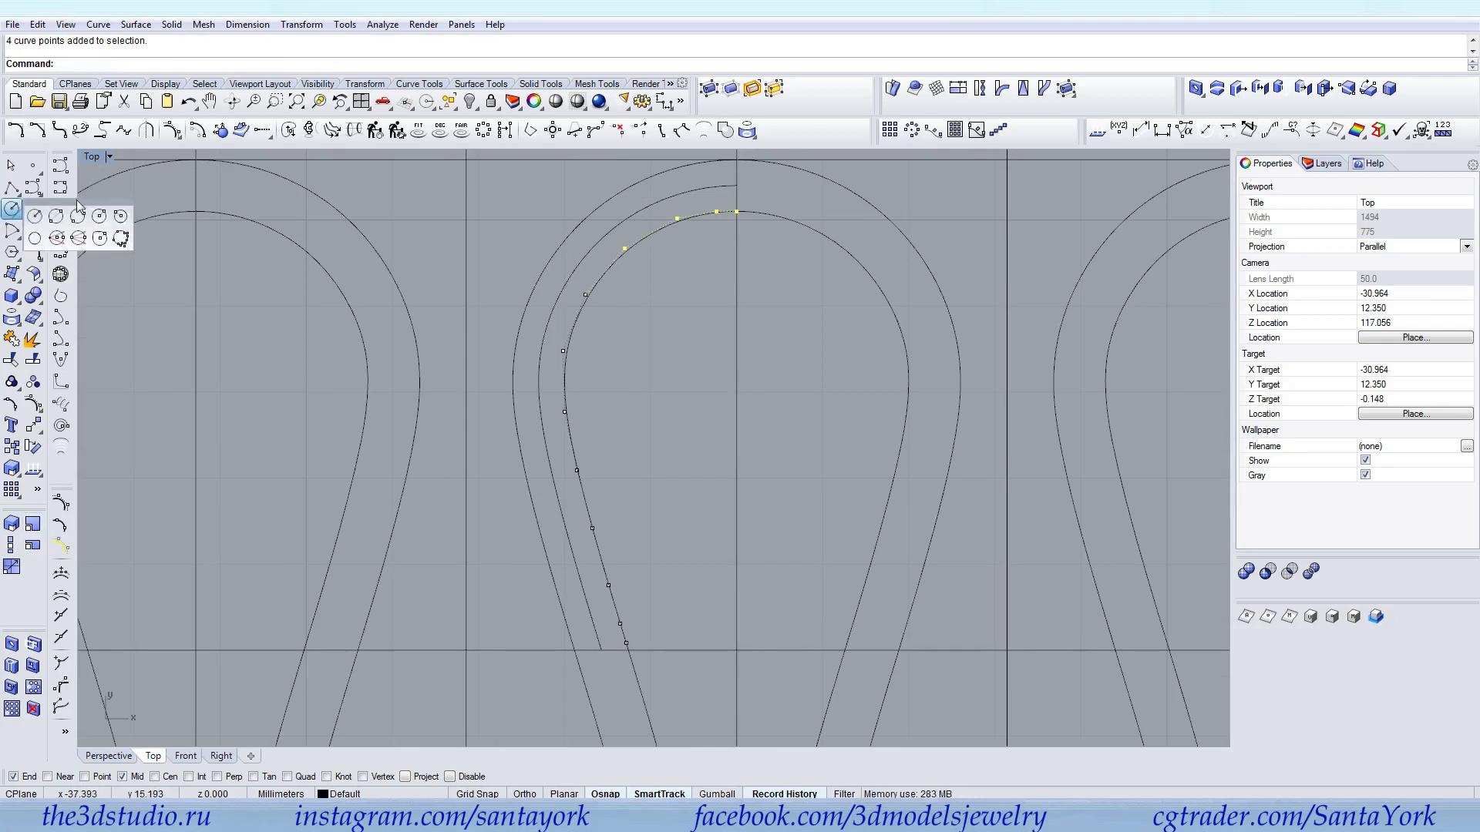
{"action": "left_click", "coordinate": [57, 217]}
{"action": "left_click", "coordinate": [736, 186]}
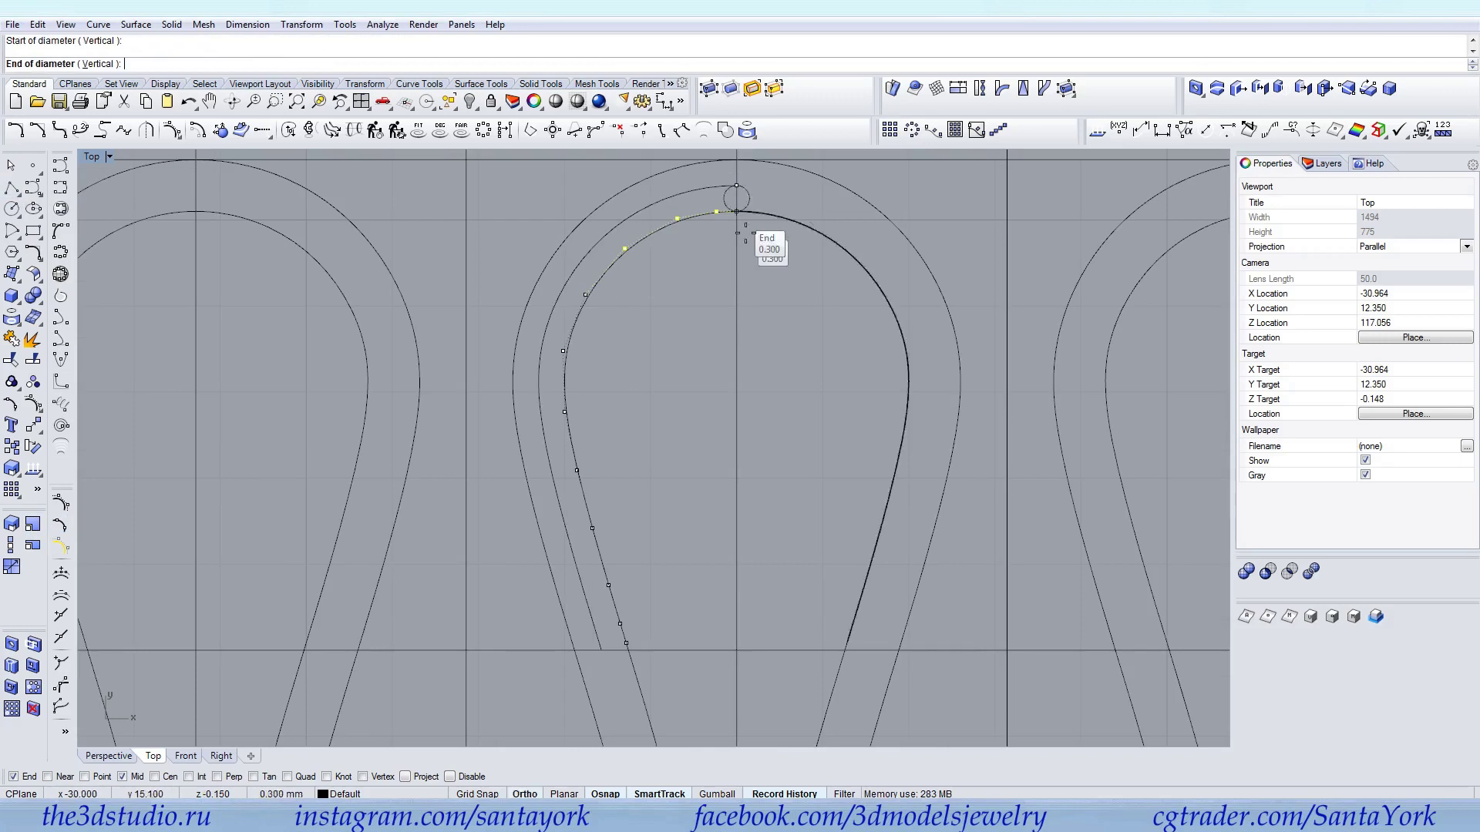
{"action": "left_click", "coordinate": [691, 581]}
Try scaling the four selected control points inward in 2D about the reference circle's centre
{"action": "left_click", "coordinate": [34, 525]}
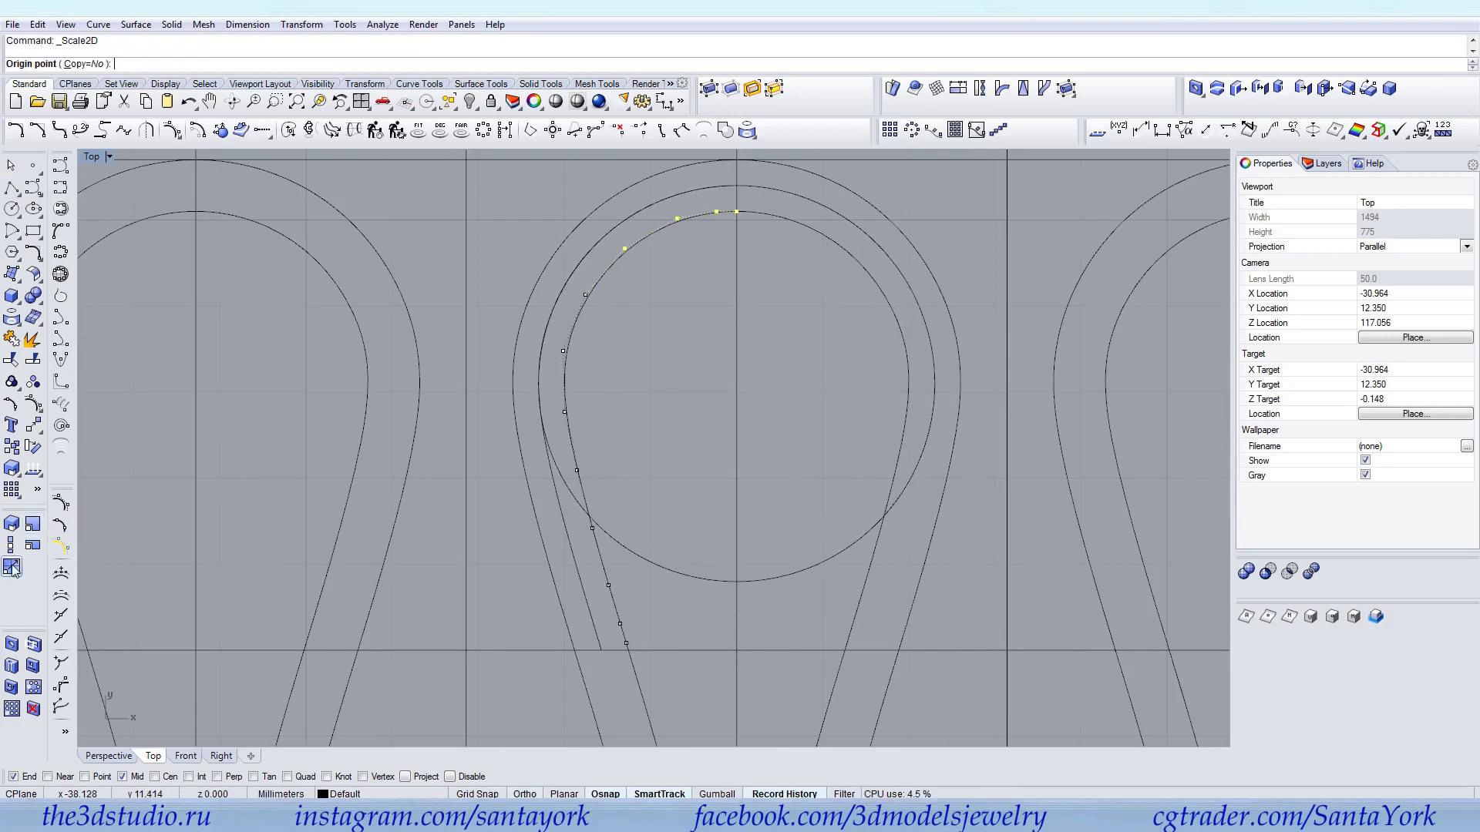
{"action": "left_click", "coordinate": [661, 568]}
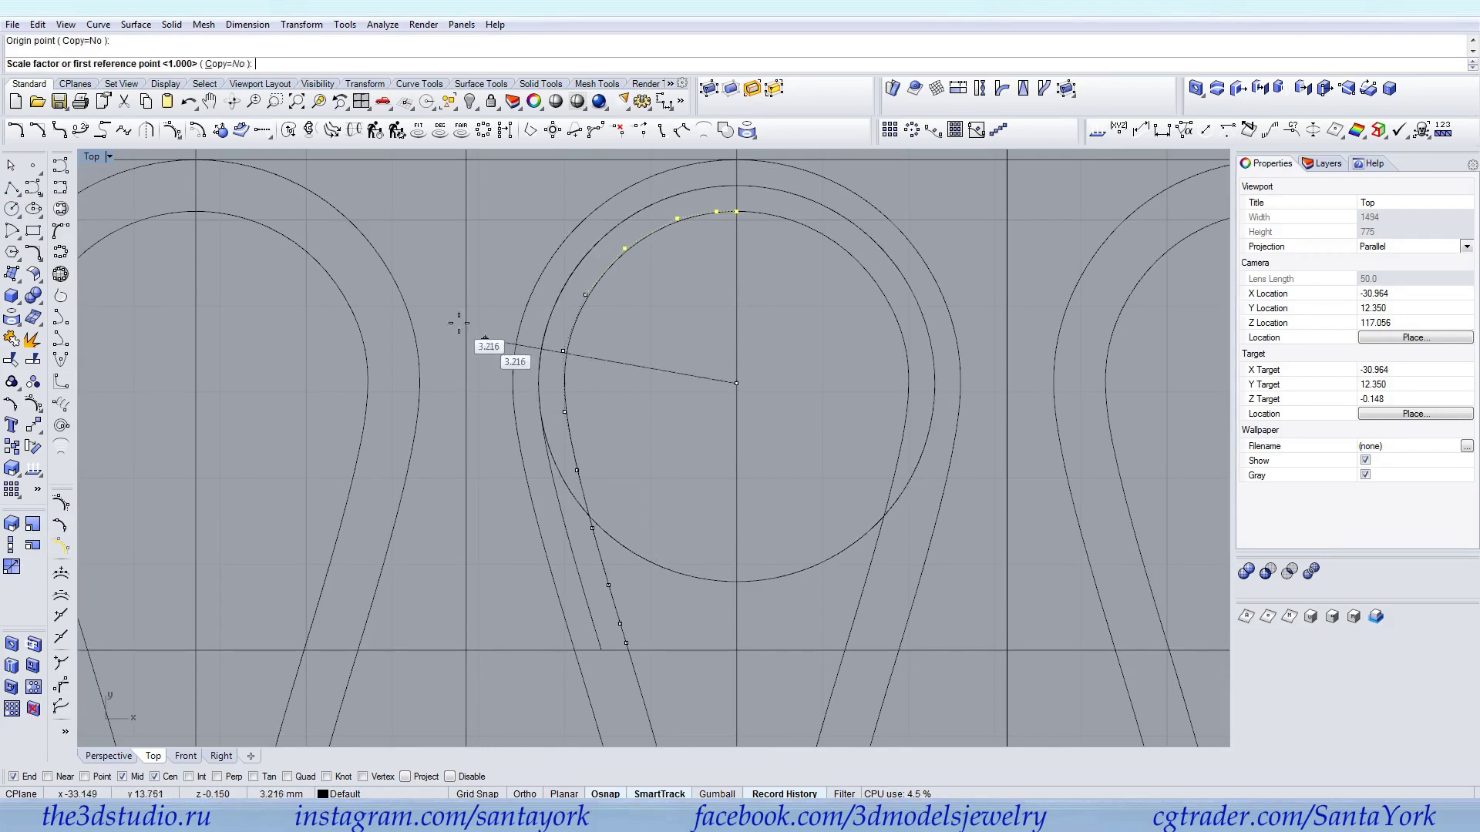
{"action": "left_click", "coordinate": [261, 385]}
{"action": "left_click", "coordinate": [292, 390]}
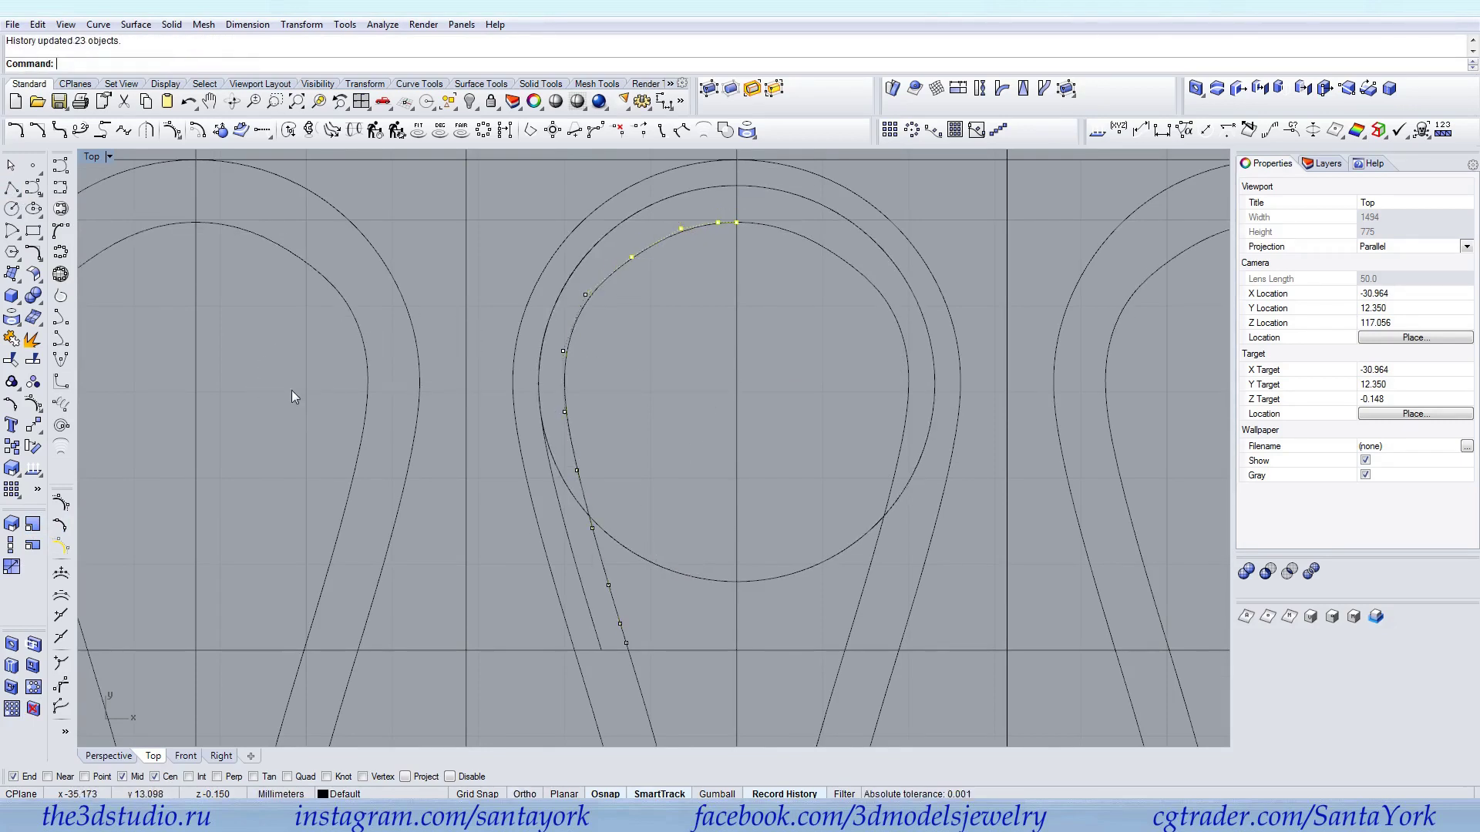
{"action": "key", "text": "ctrl+z"}
Rebuild the inner source curve with 8 control points
{"action": "left_click_drag", "start_coordinate": [488, 459], "coordinate": [631, 282]}
{"action": "left_click", "coordinate": [375, 131]}
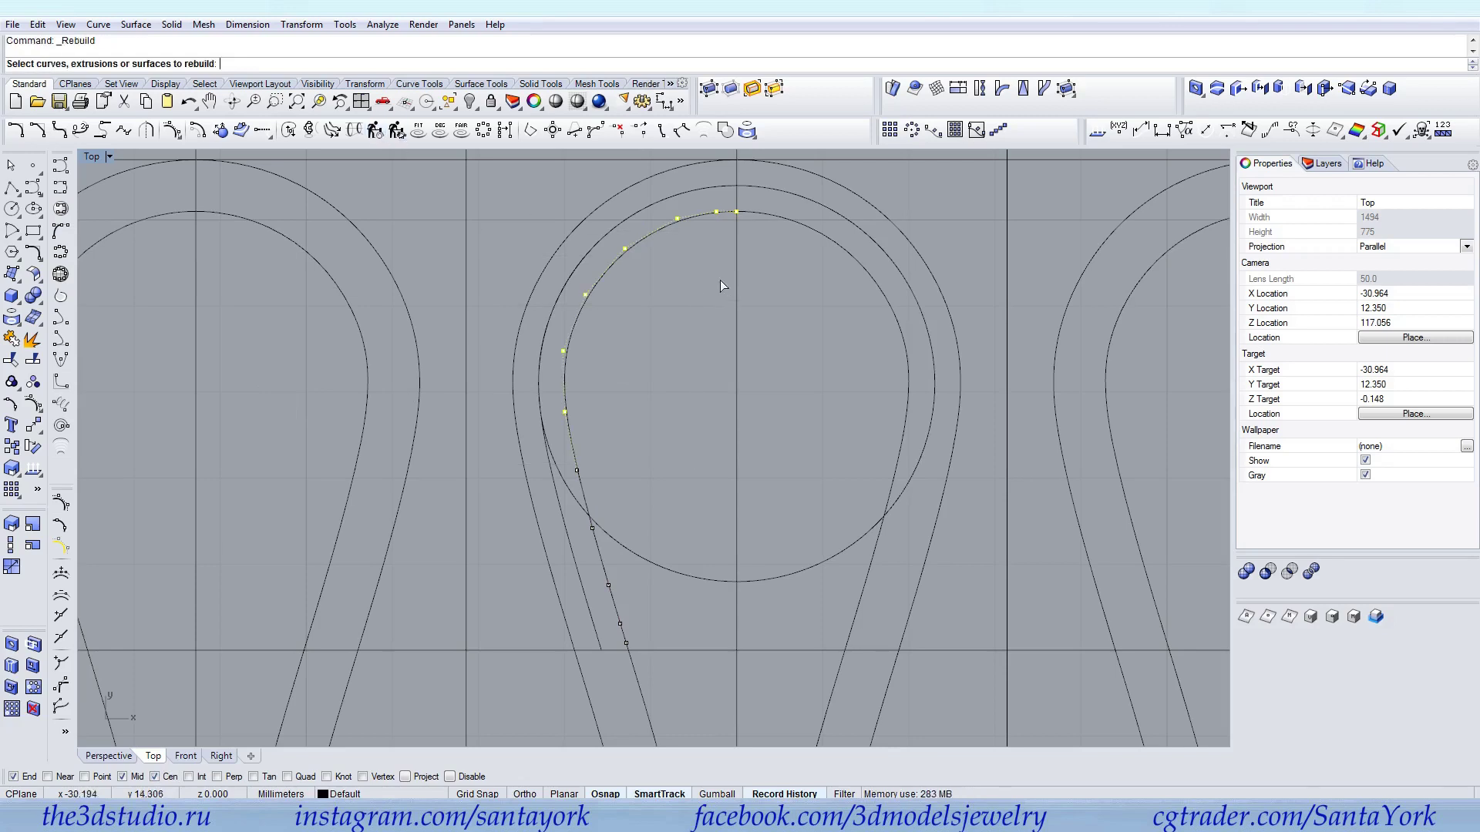
{"action": "left_click", "coordinate": [683, 224]}
{"action": "key", "text": "Return"}
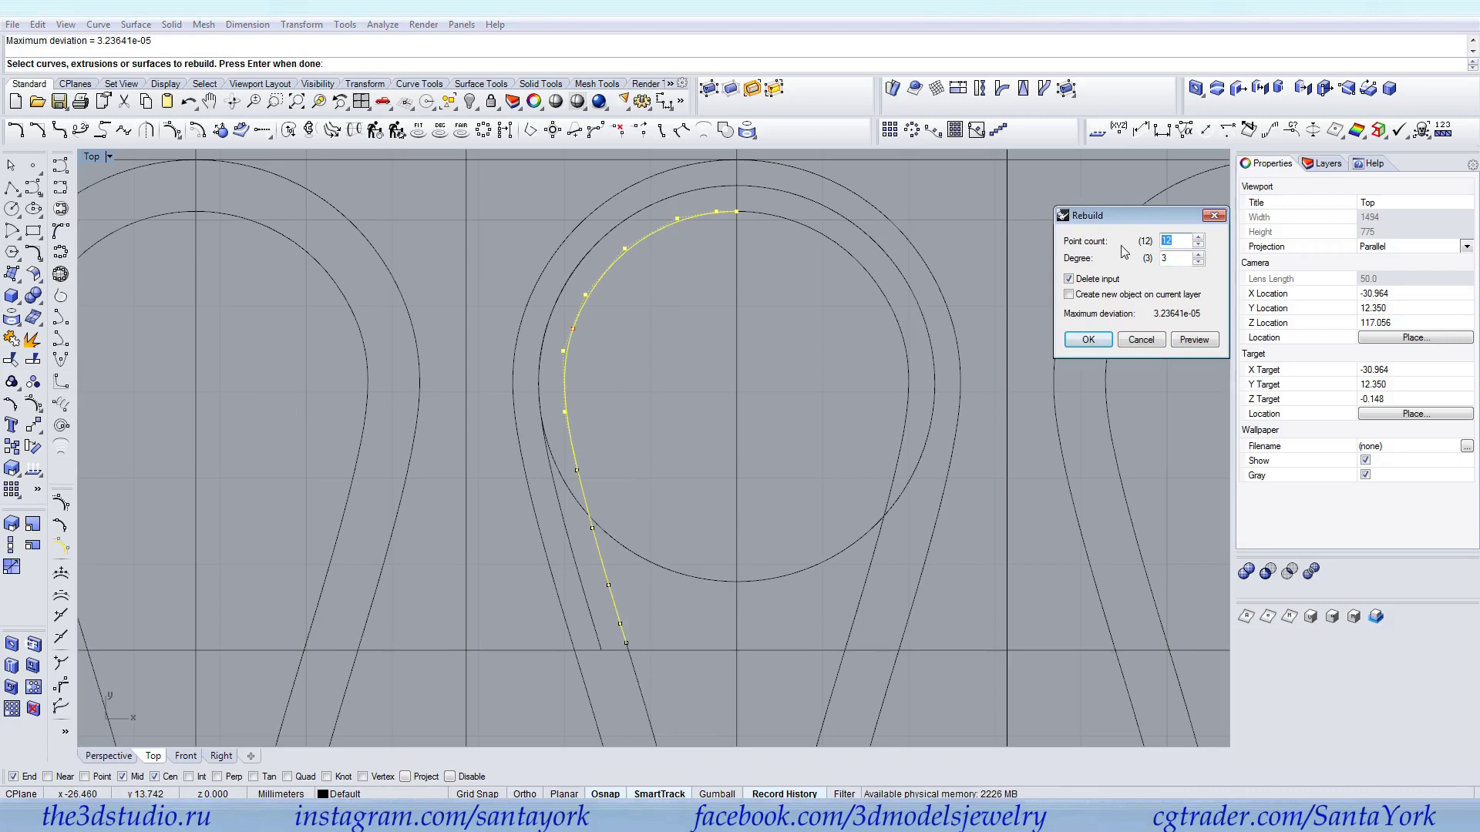
{"action": "key", "text": "Return"}
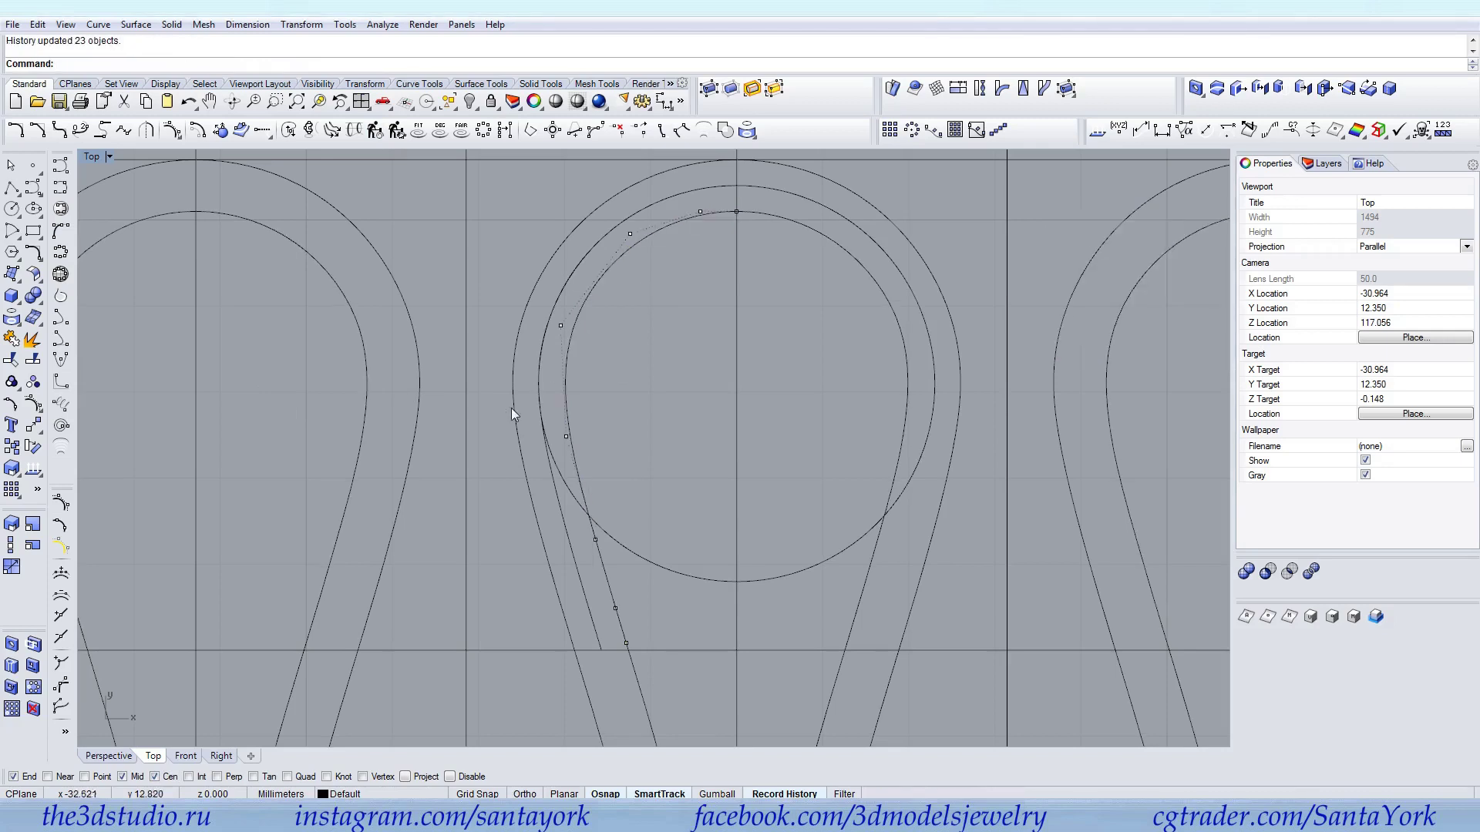
Scale the inner curve's five upper control points in 2D about the circle's centre, from the curve's top end to 1.802
{"action": "left_click_drag", "start_coordinate": [521, 436], "coordinate": [760, 206]}
{"action": "left_click", "coordinate": [33, 524]}
{"action": "left_click", "coordinate": [655, 546]}
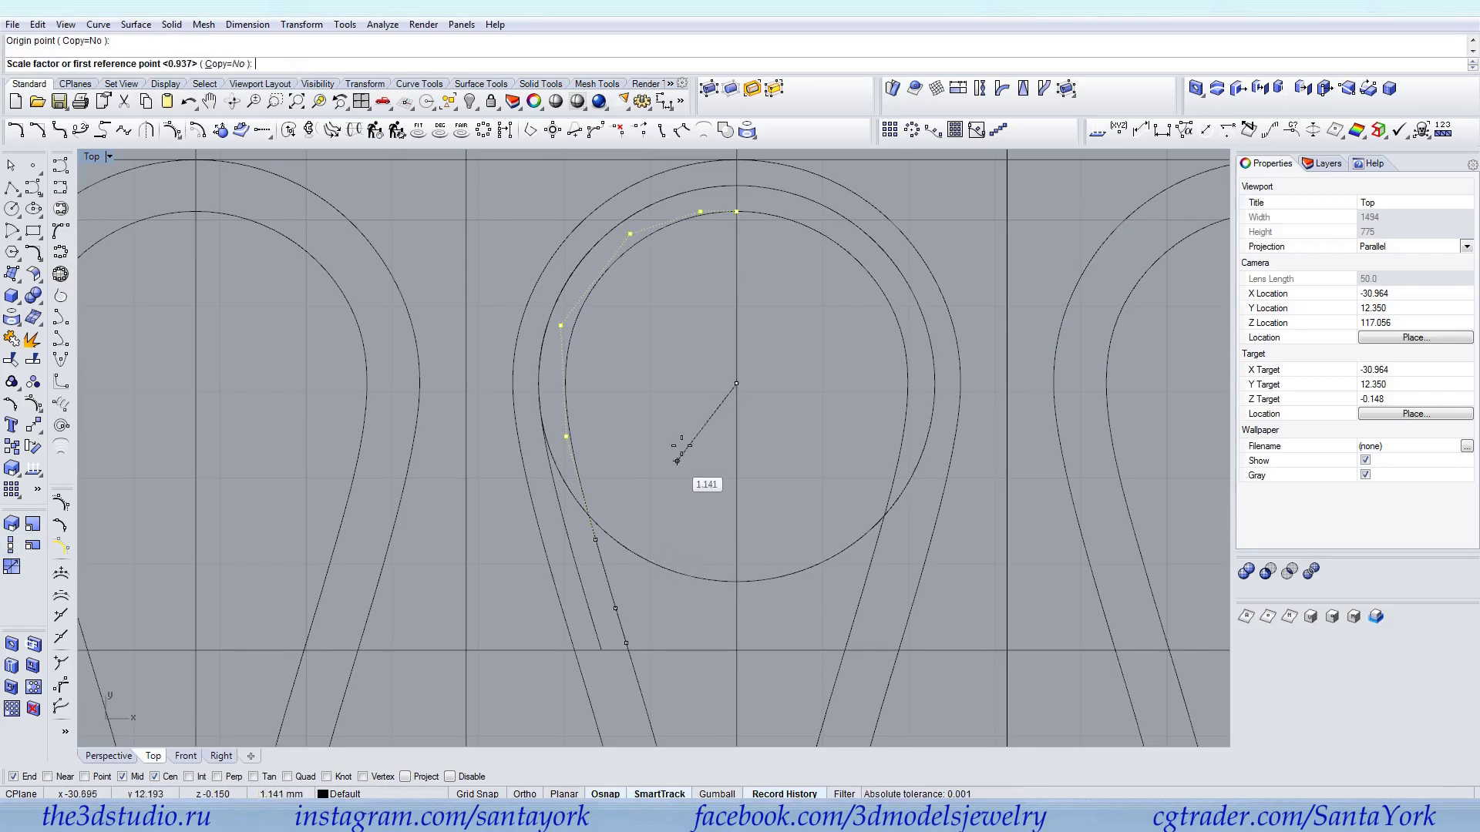
{"action": "left_click", "coordinate": [737, 212]}
{"action": "type", "text": "1"}
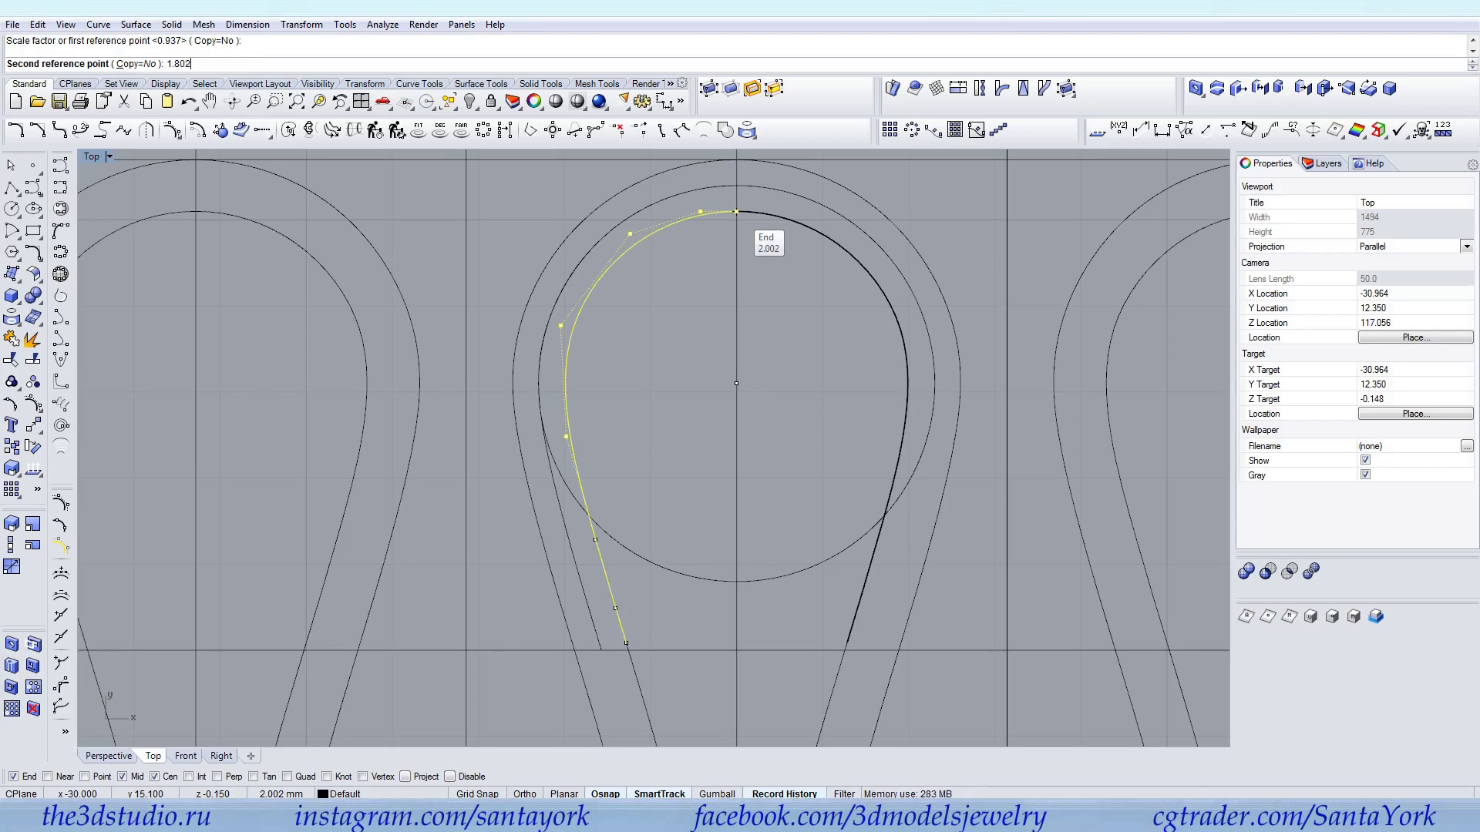
{"action": "type", "text": ".802"}
{"action": "key", "text": "Return"}
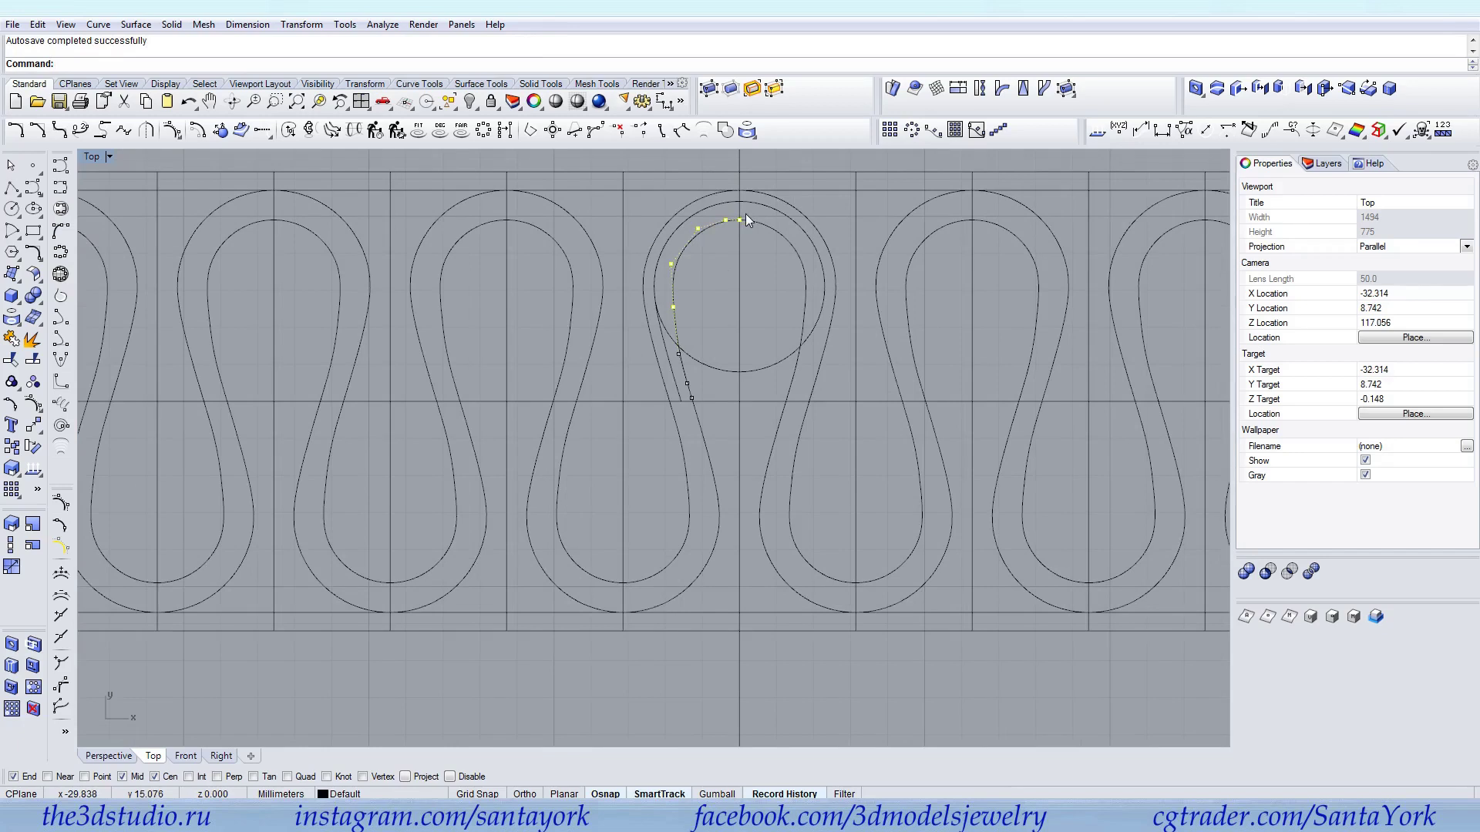
Move the inner curve's two control points below the bend upward to smooth its descending side
{"action": "scroll", "coordinate": [670, 285], "scroll_direction": "up", "scroll_amount": 5}
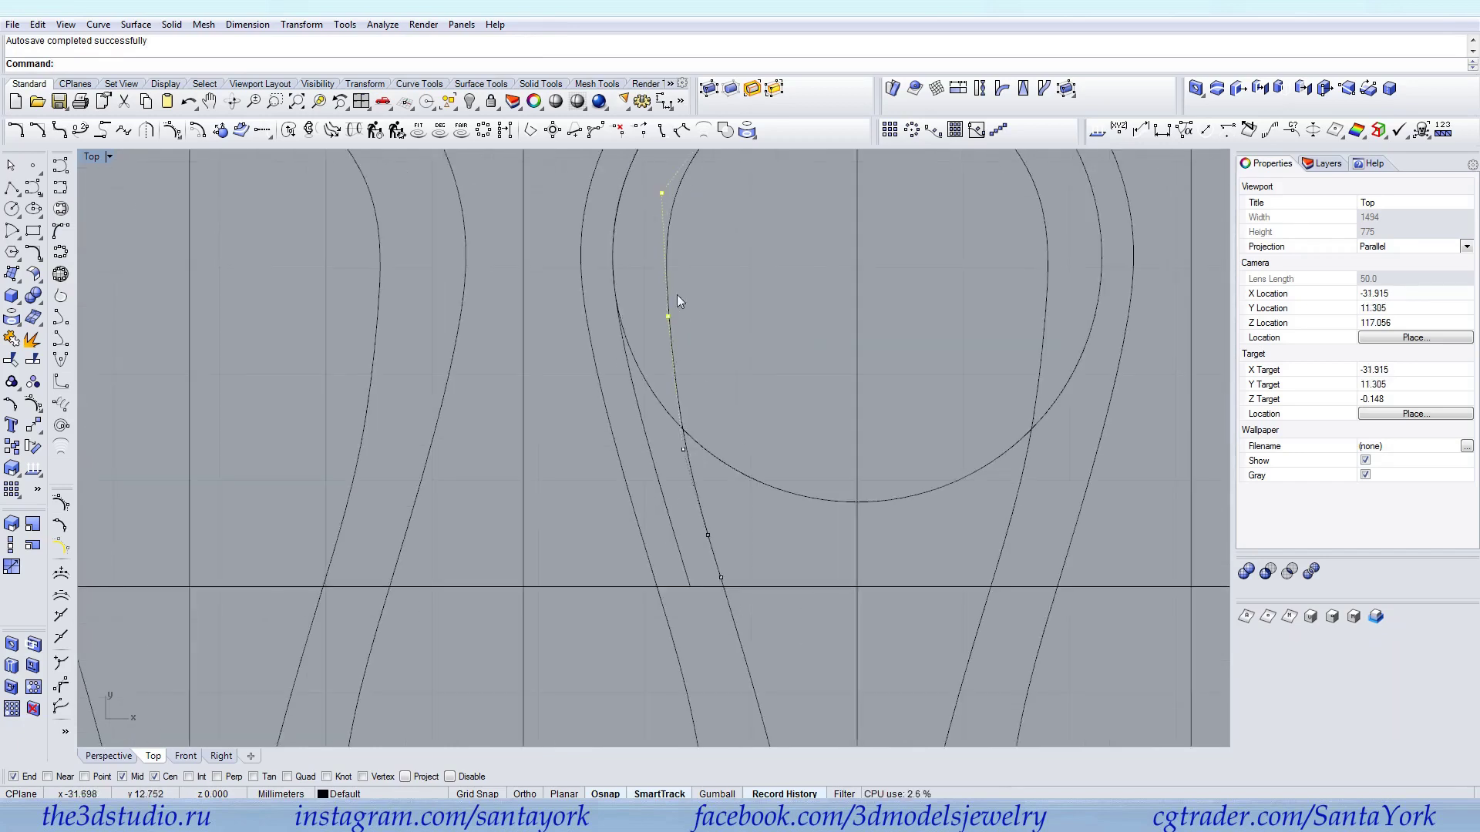
{"action": "left_click", "coordinate": [667, 316]}
{"action": "left_click_drag", "start_coordinate": [664, 316], "coordinate": [662, 302]}
{"action": "scroll", "coordinate": [668, 293], "scroll_direction": "down", "scroll_amount": 5}
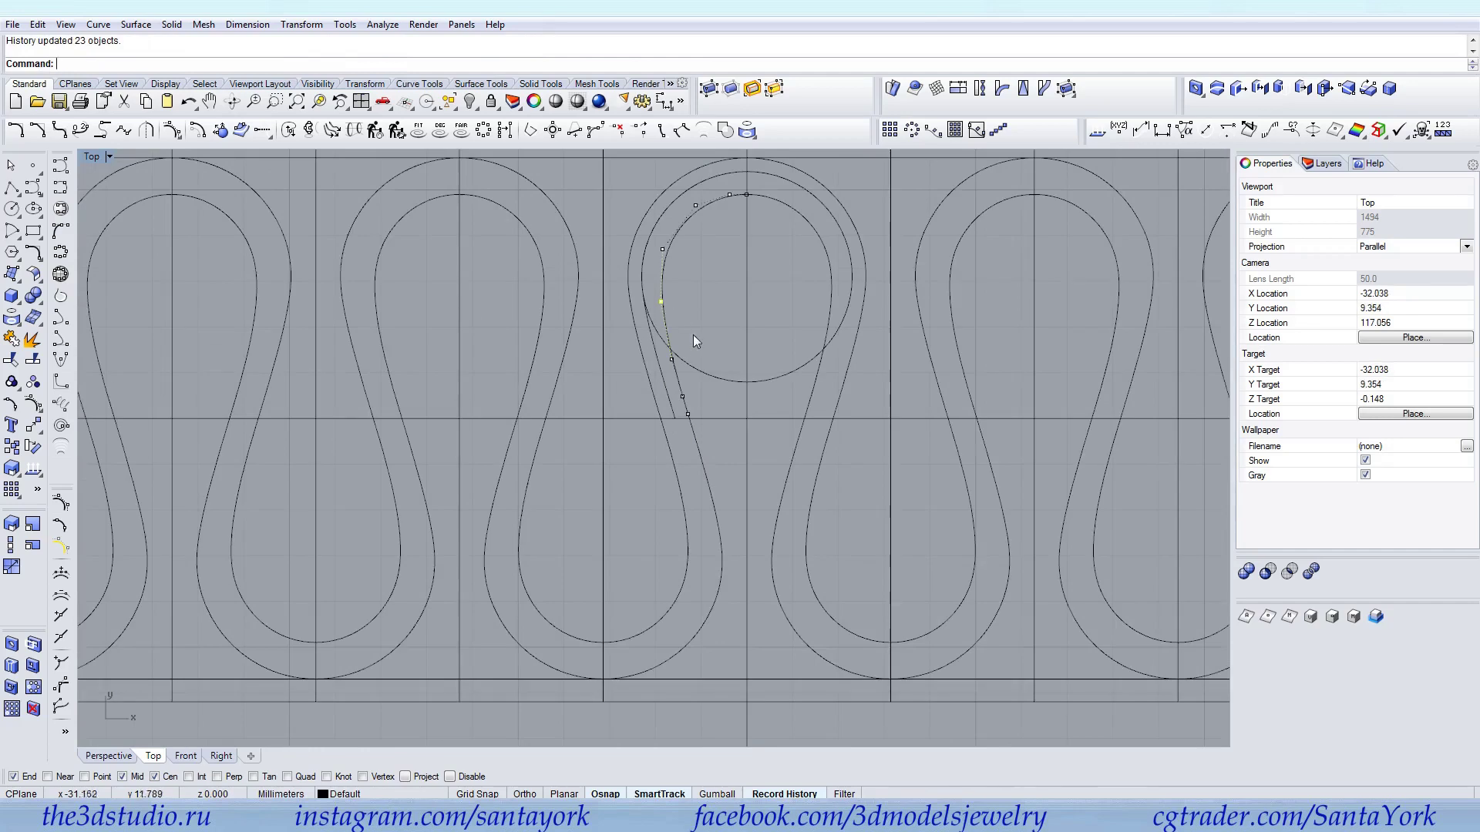
{"action": "scroll", "coordinate": [683, 371], "scroll_direction": "up", "scroll_amount": 3}
{"action": "left_click_drag", "start_coordinate": [669, 362], "coordinate": [667, 336]}
{"action": "scroll", "coordinate": [697, 278], "scroll_direction": "down", "scroll_amount": 3}
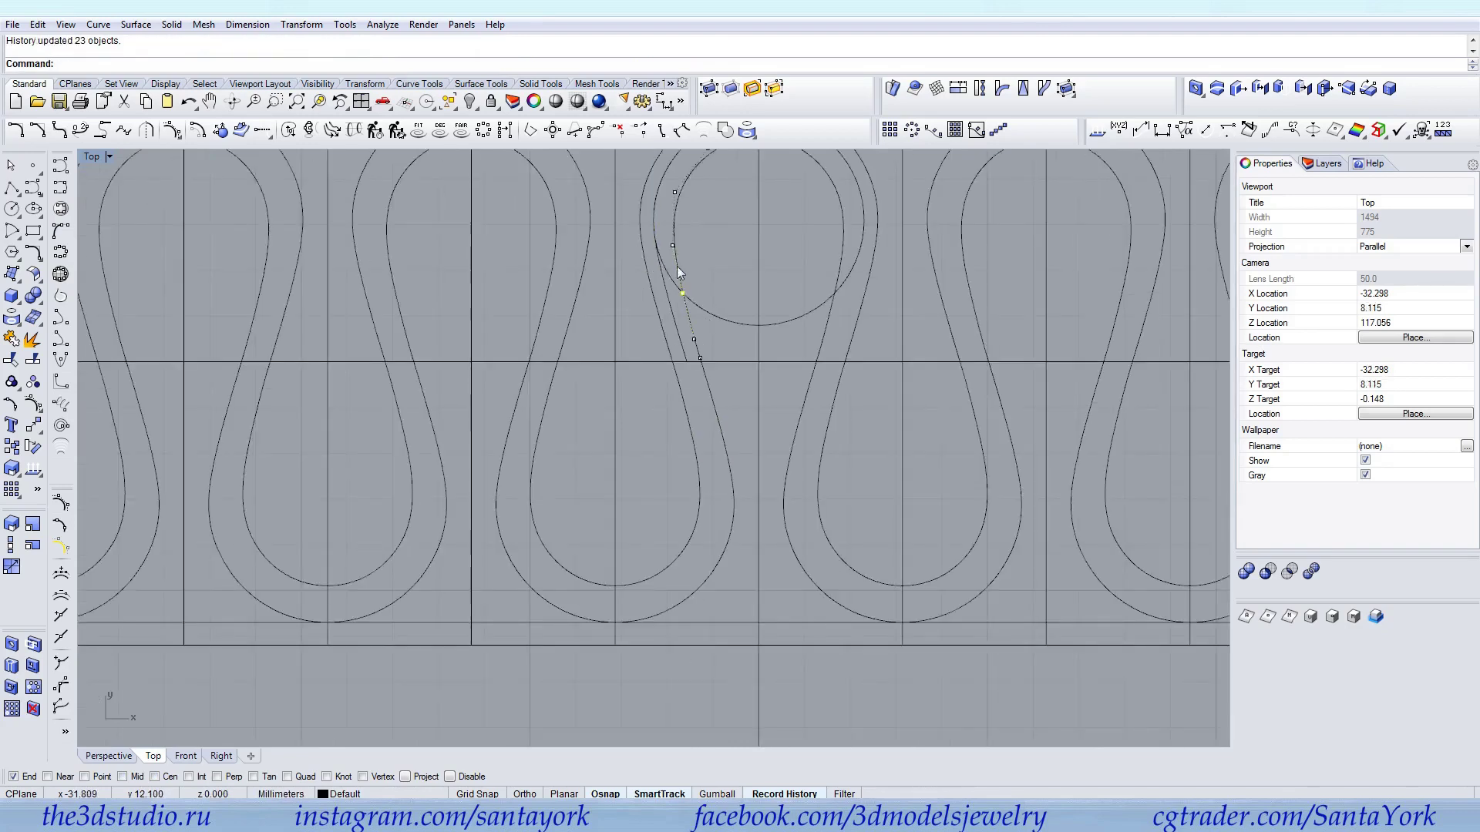
Delete the reference circle to check the inner curve's shape, and undo the deletion
{"action": "right_click_drag", "start_coordinate": [694, 298], "coordinate": [658, 368]}
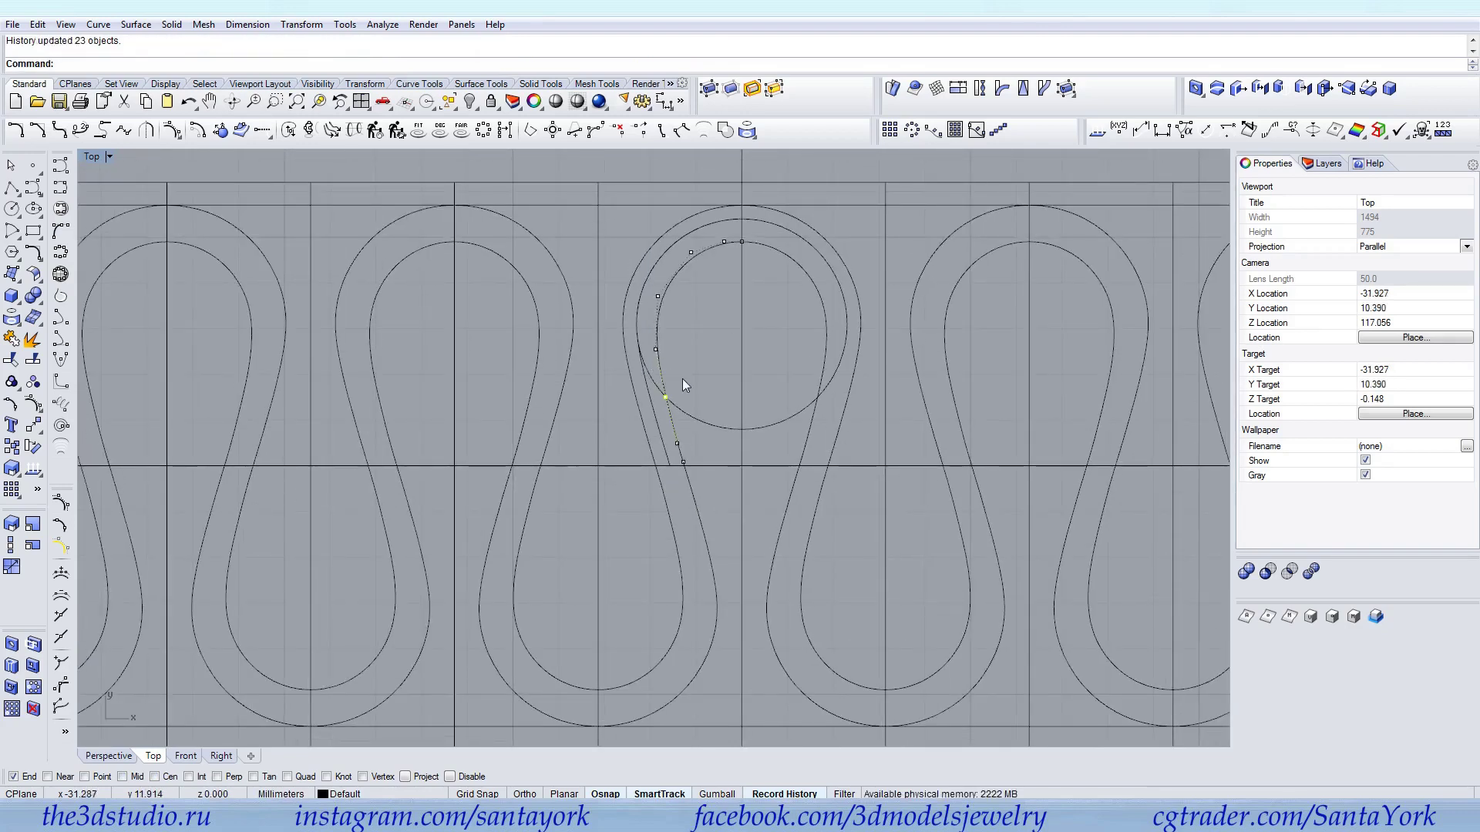
{"action": "left_click", "coordinate": [709, 426]}
{"action": "scroll", "coordinate": [715, 381], "scroll_direction": "down", "scroll_amount": 3}
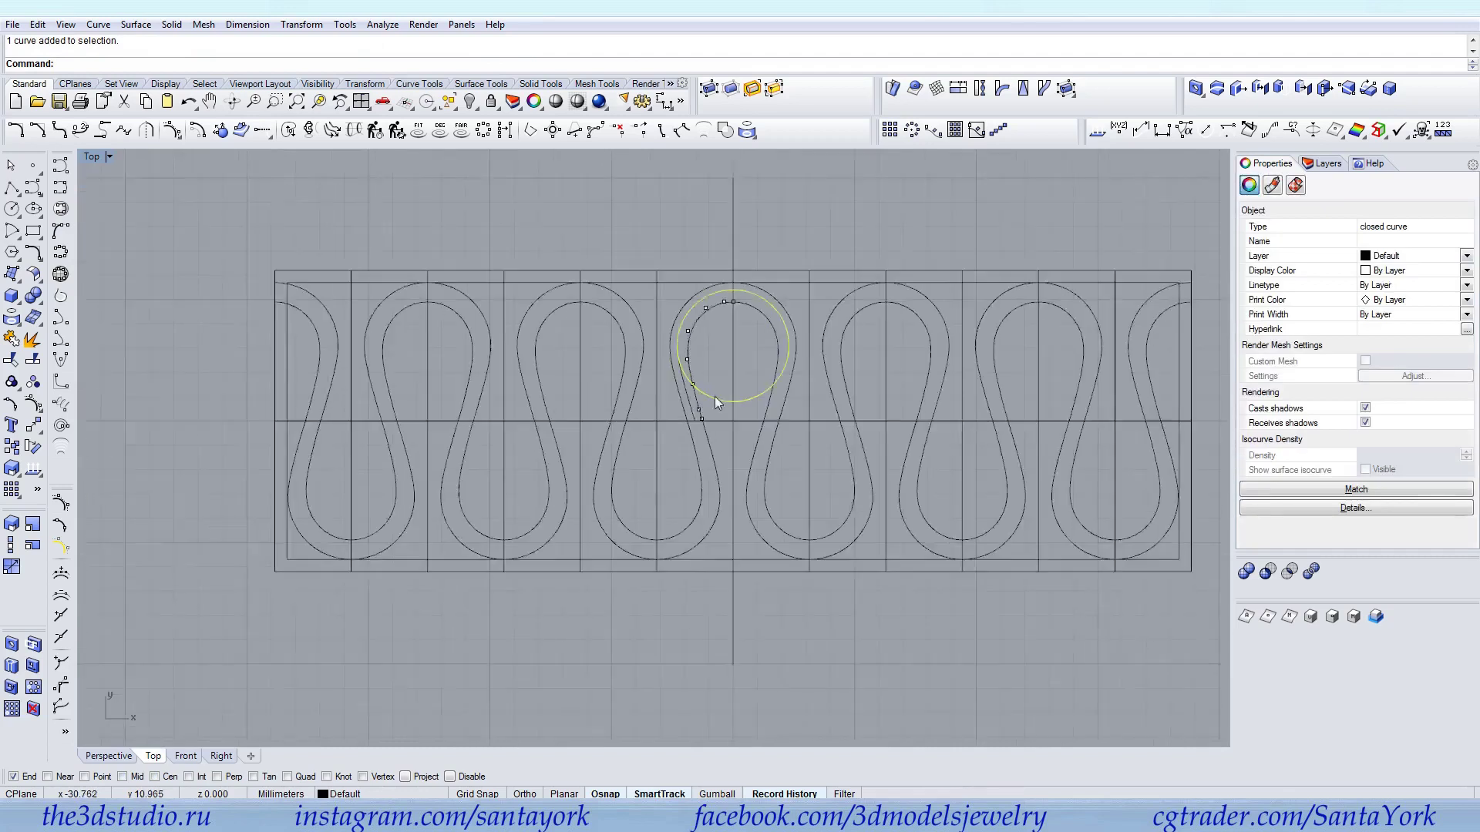
{"action": "scroll", "coordinate": [714, 405], "scroll_direction": "up", "scroll_amount": 4}
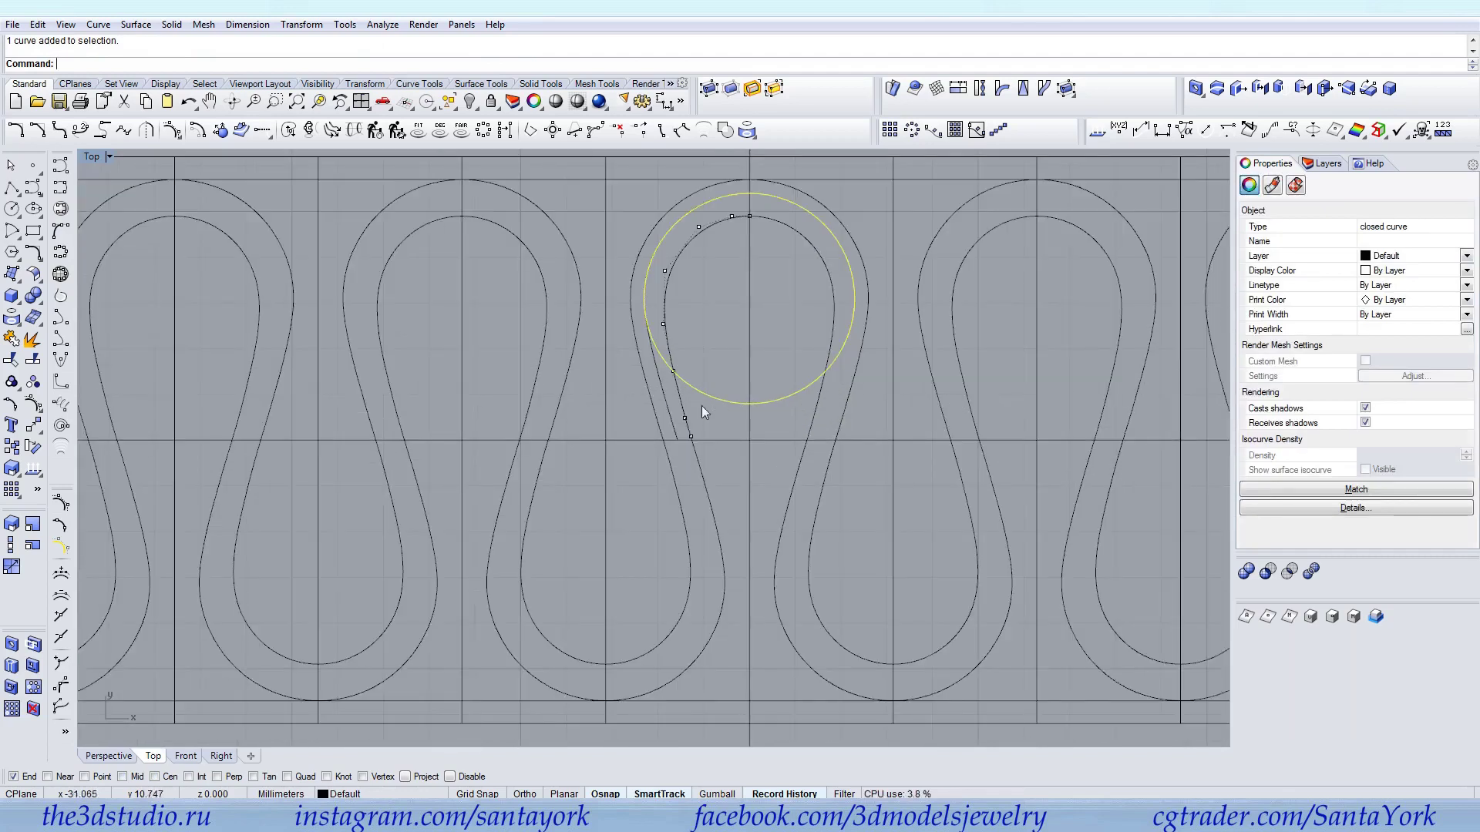
{"action": "scroll", "coordinate": [692, 396], "scroll_direction": "down", "scroll_amount": 1}
{"action": "key", "text": "Delete"}
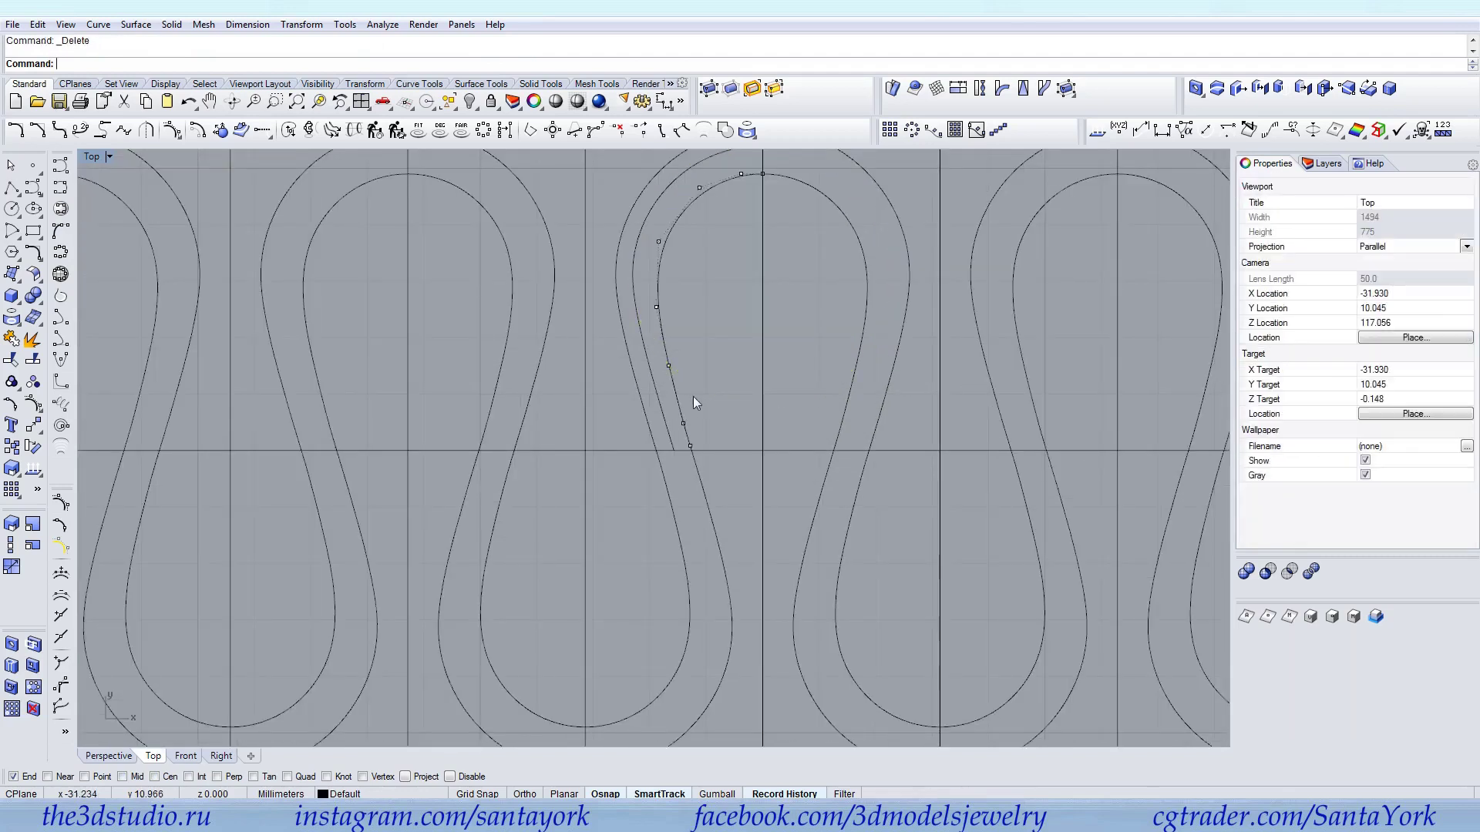
{"action": "scroll", "coordinate": [692, 396], "scroll_direction": "down", "scroll_amount": 3}
{"action": "scroll", "coordinate": [682, 299], "scroll_direction": "up", "scroll_amount": 3}
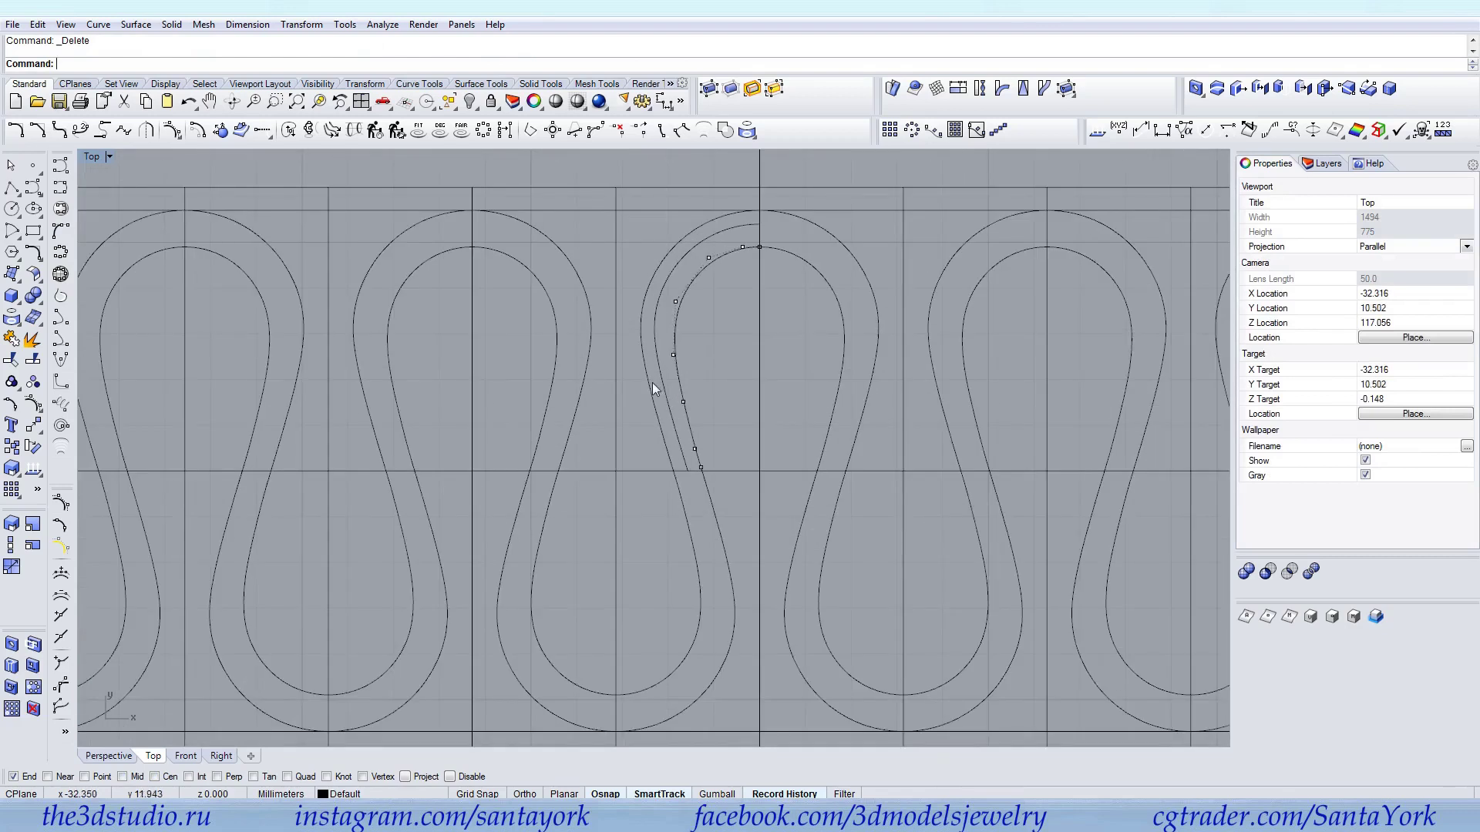
{"action": "key", "text": "ctrl+z"}
Scale the inner curve's six upper control points in 2D about the circle's centre, from the curve's top end to about 1.9
{"action": "left_click_drag", "start_coordinate": [633, 402], "coordinate": [794, 239]}
{"action": "left_click", "coordinate": [17, 544]}
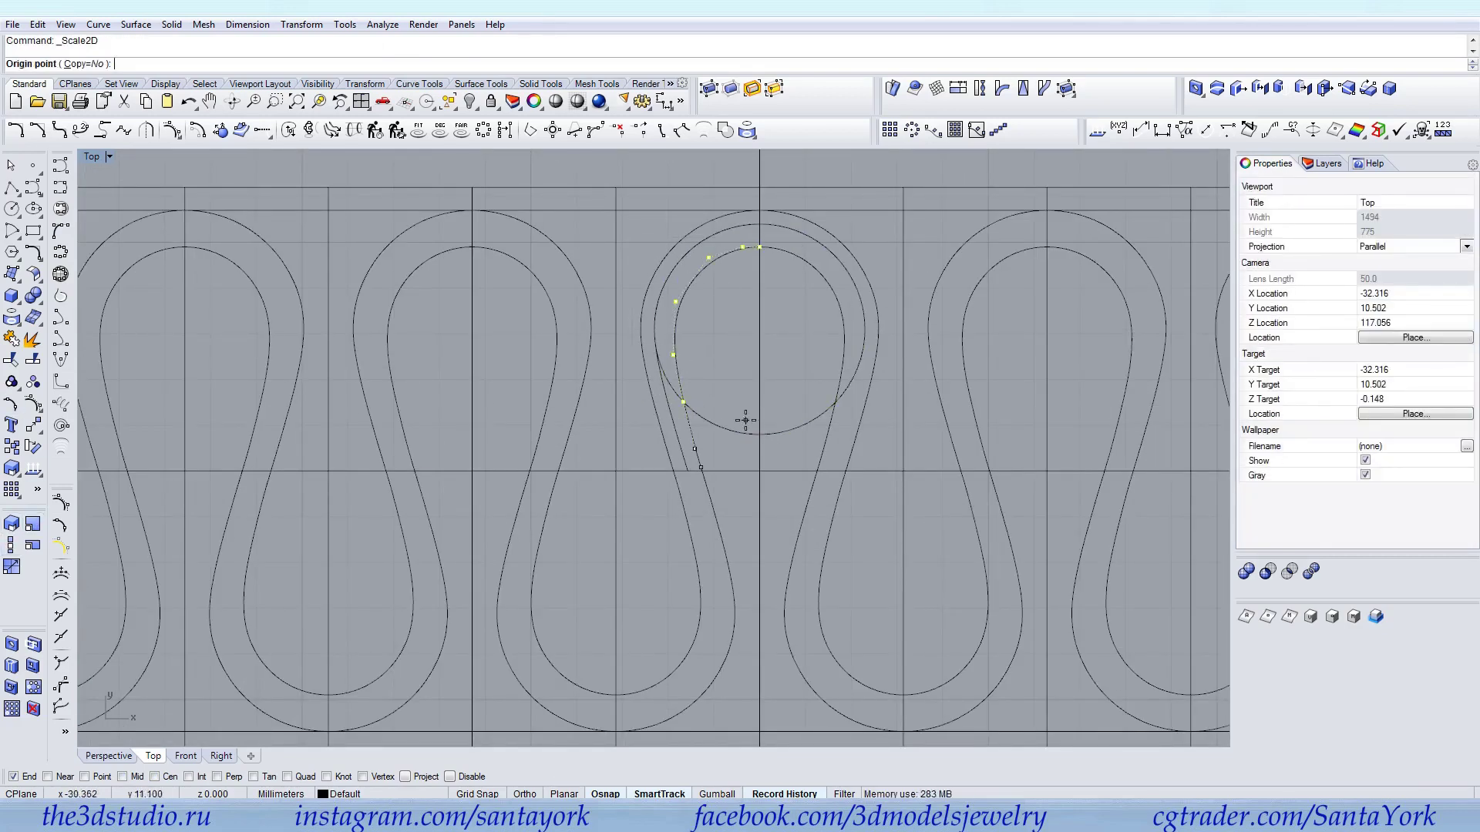
{"action": "left_click", "coordinate": [171, 777]}
{"action": "left_click", "coordinate": [803, 416]}
{"action": "left_click", "coordinate": [764, 244]}
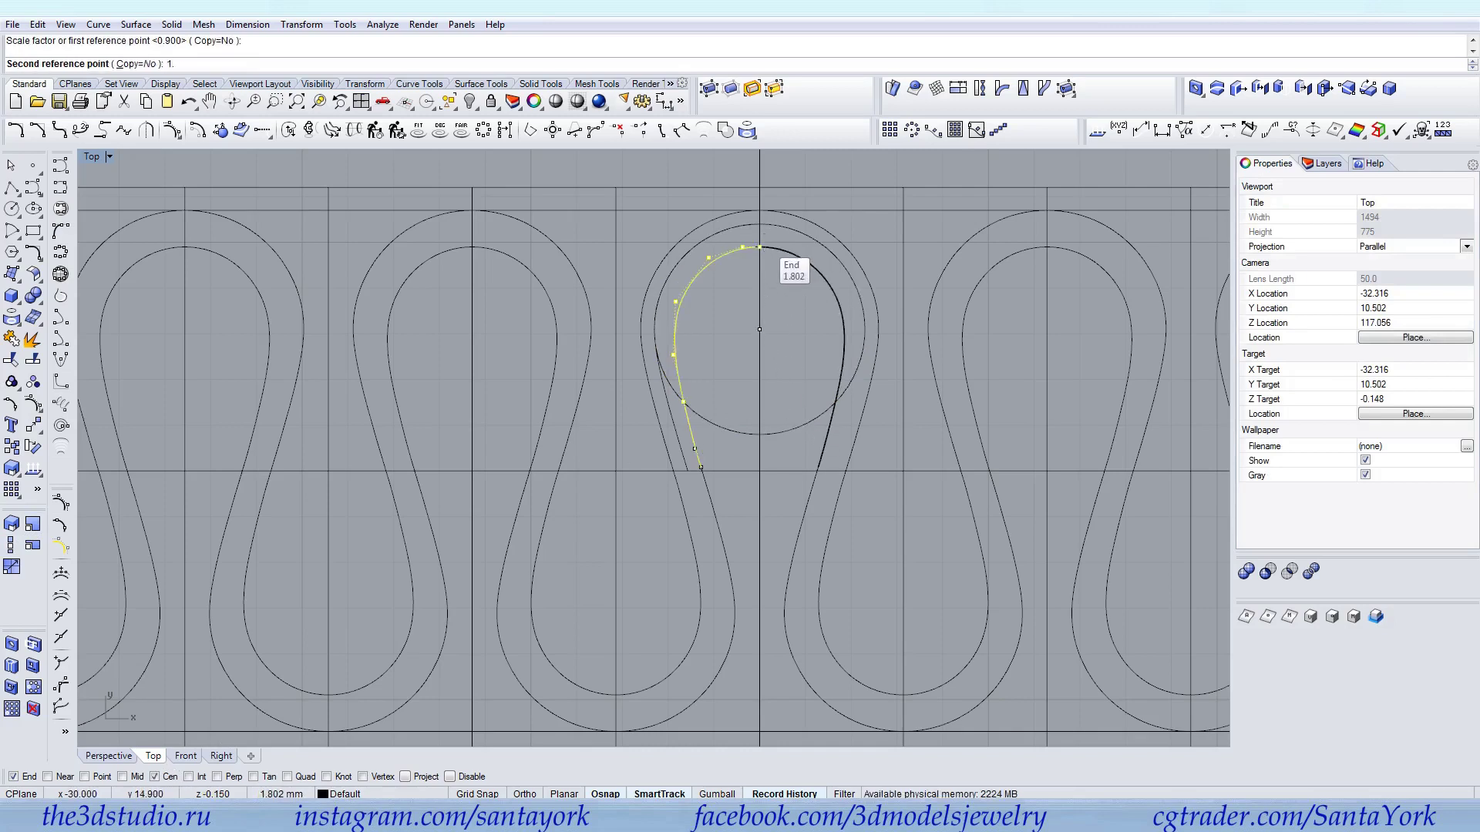
{"action": "key", "text": "Return"}
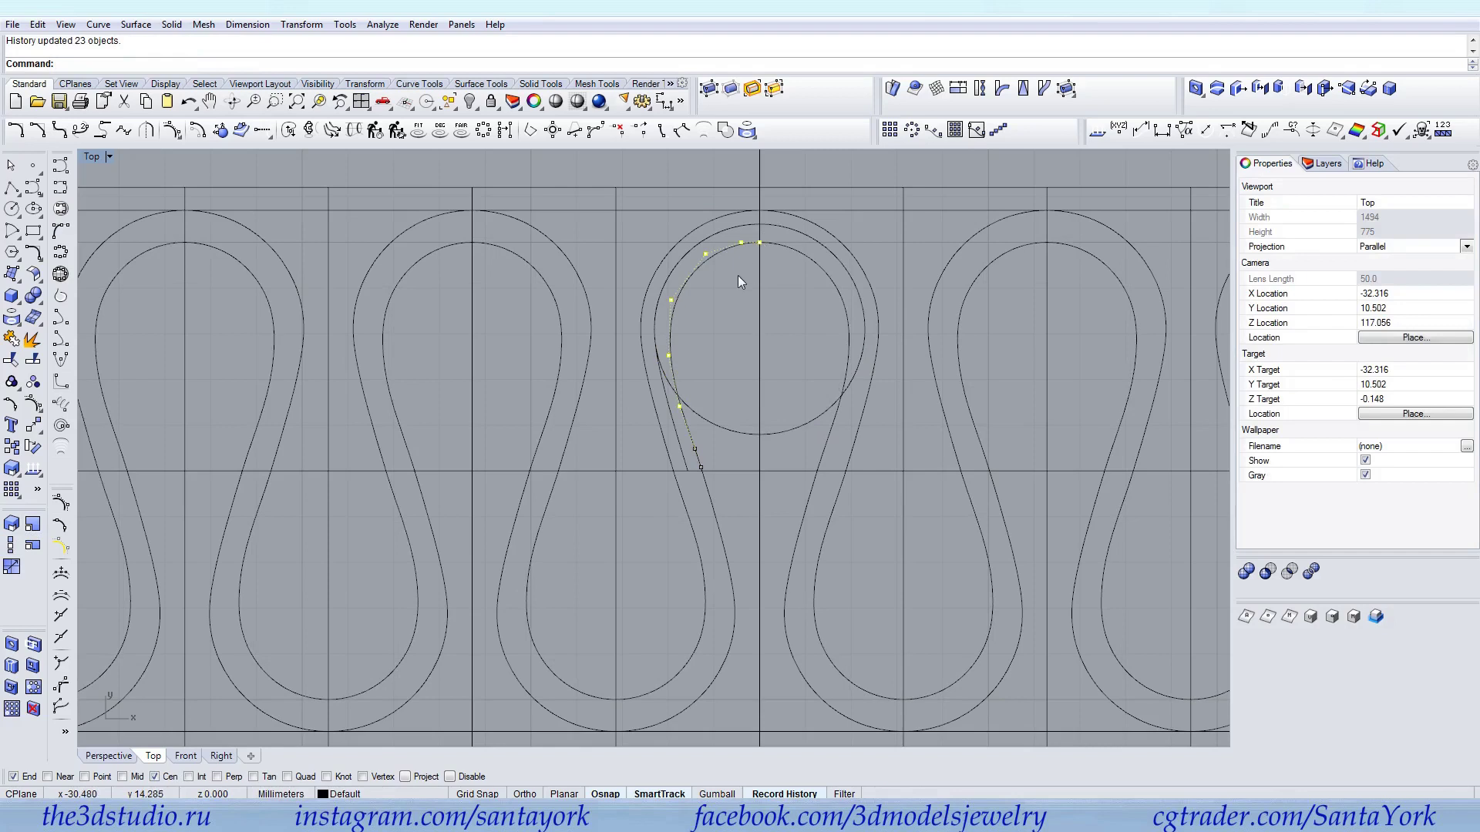
Scale the same six control points slightly inward in 2D about the circle's centre, using the curve's top end as reference
{"action": "key", "text": "Return"}
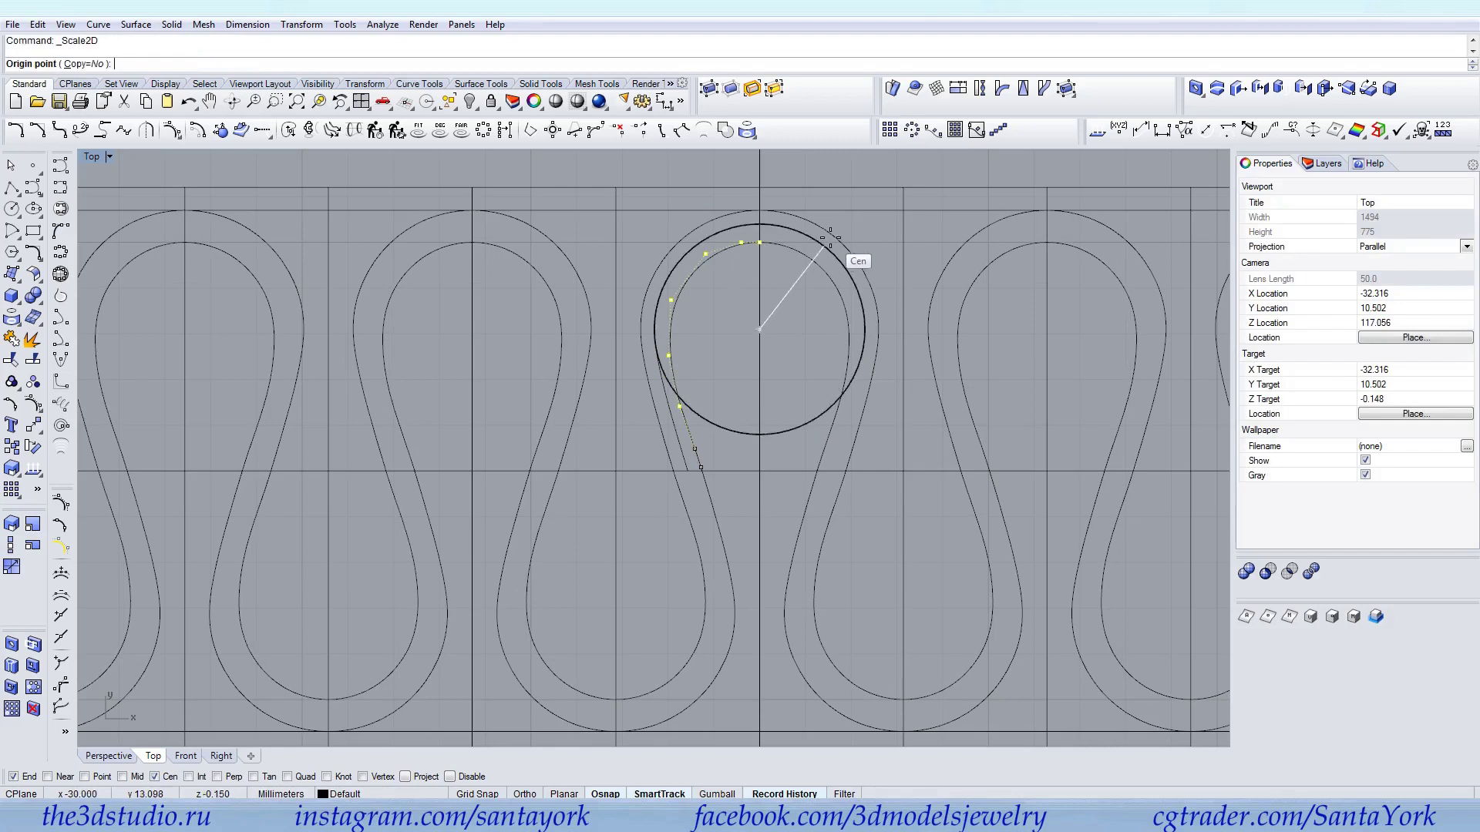
{"action": "left_click", "coordinate": [830, 231]}
{"action": "left_click", "coordinate": [766, 244]}
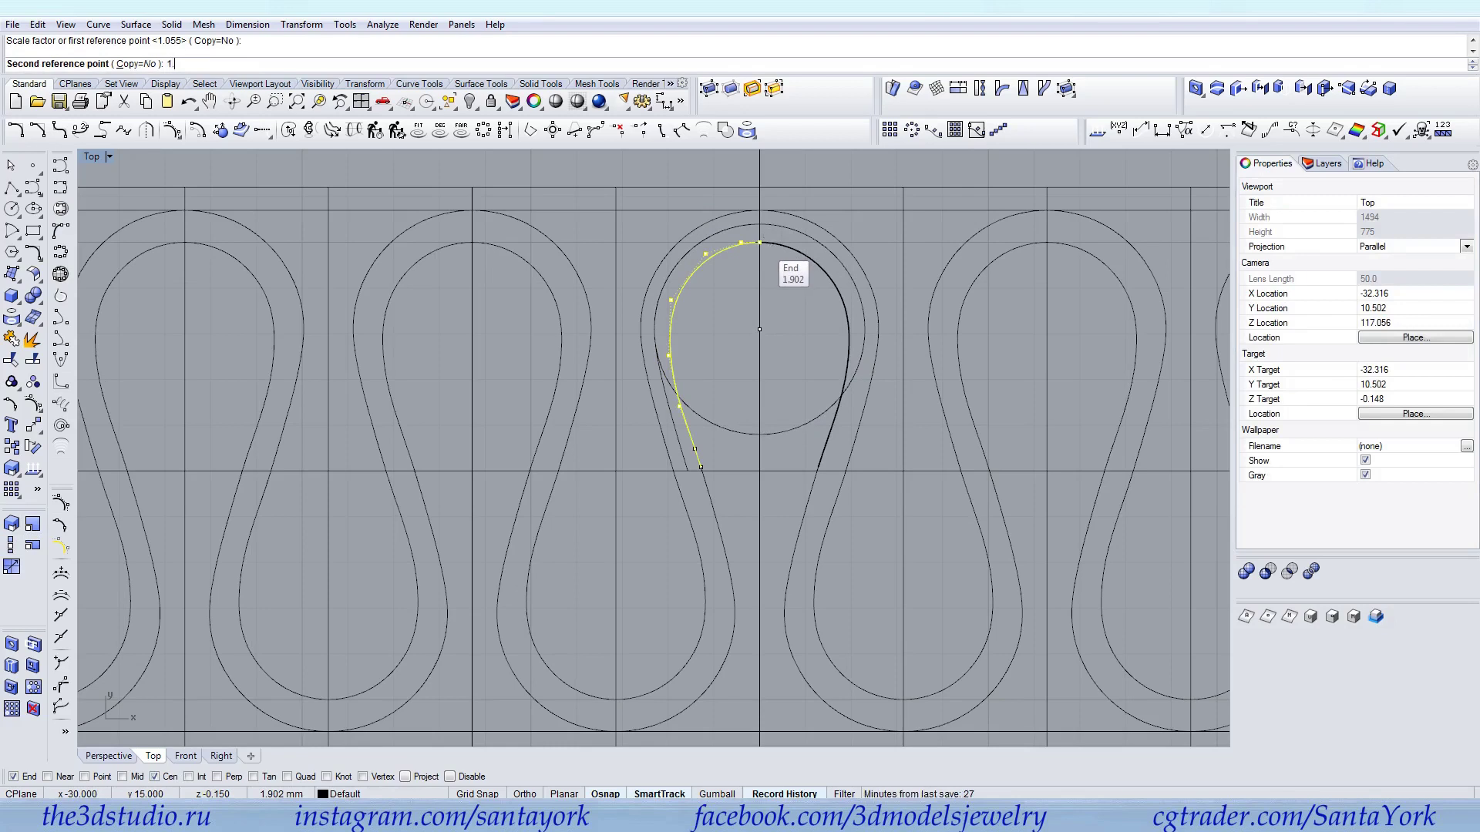
{"action": "left_click", "coordinate": [760, 243]}
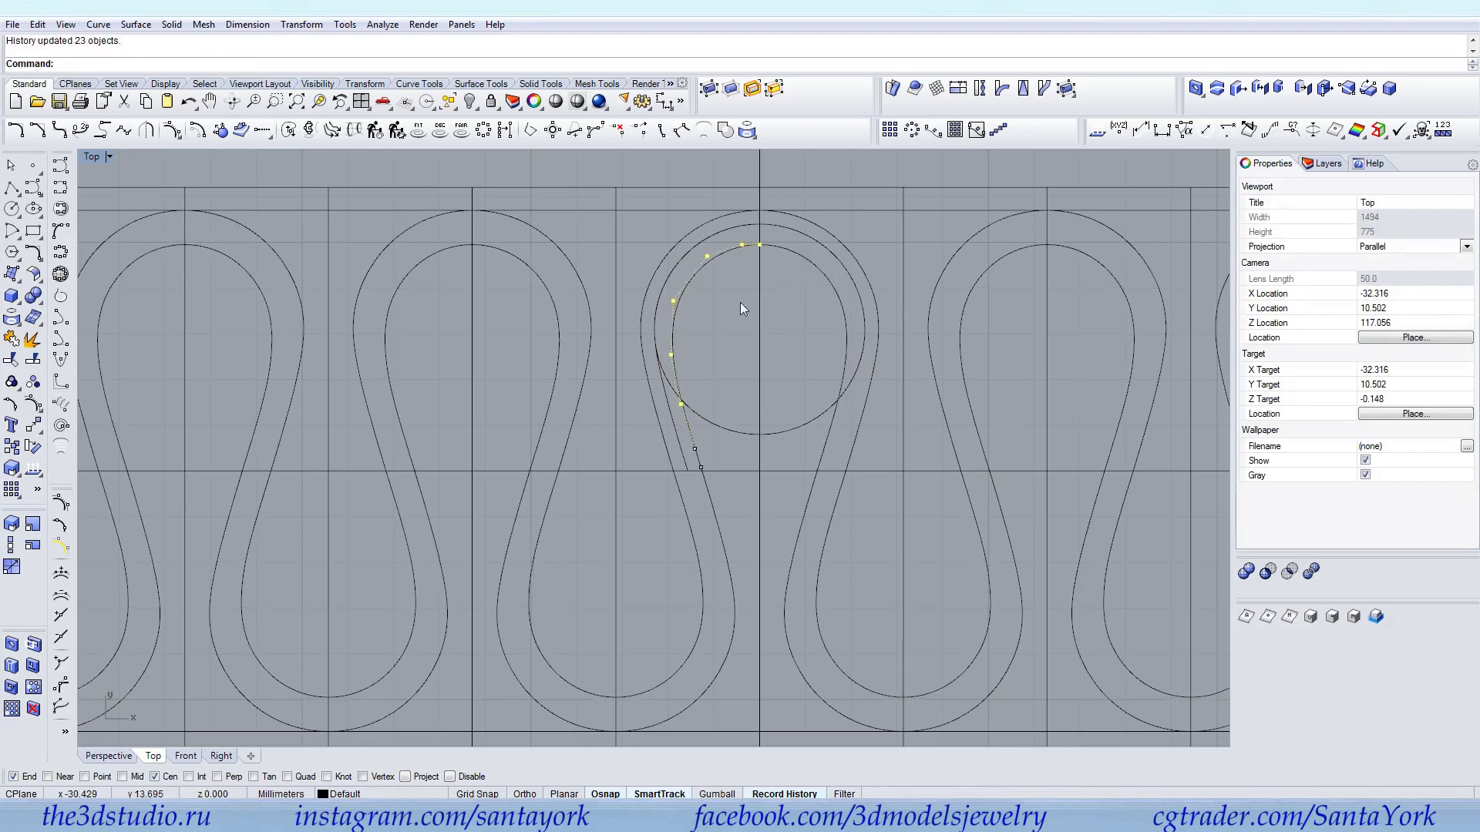
Delete the reference circle and nudge a control point on the inner curve's descending side slightly upward
{"action": "left_click", "coordinate": [704, 414]}
{"action": "key", "text": "Delete"}
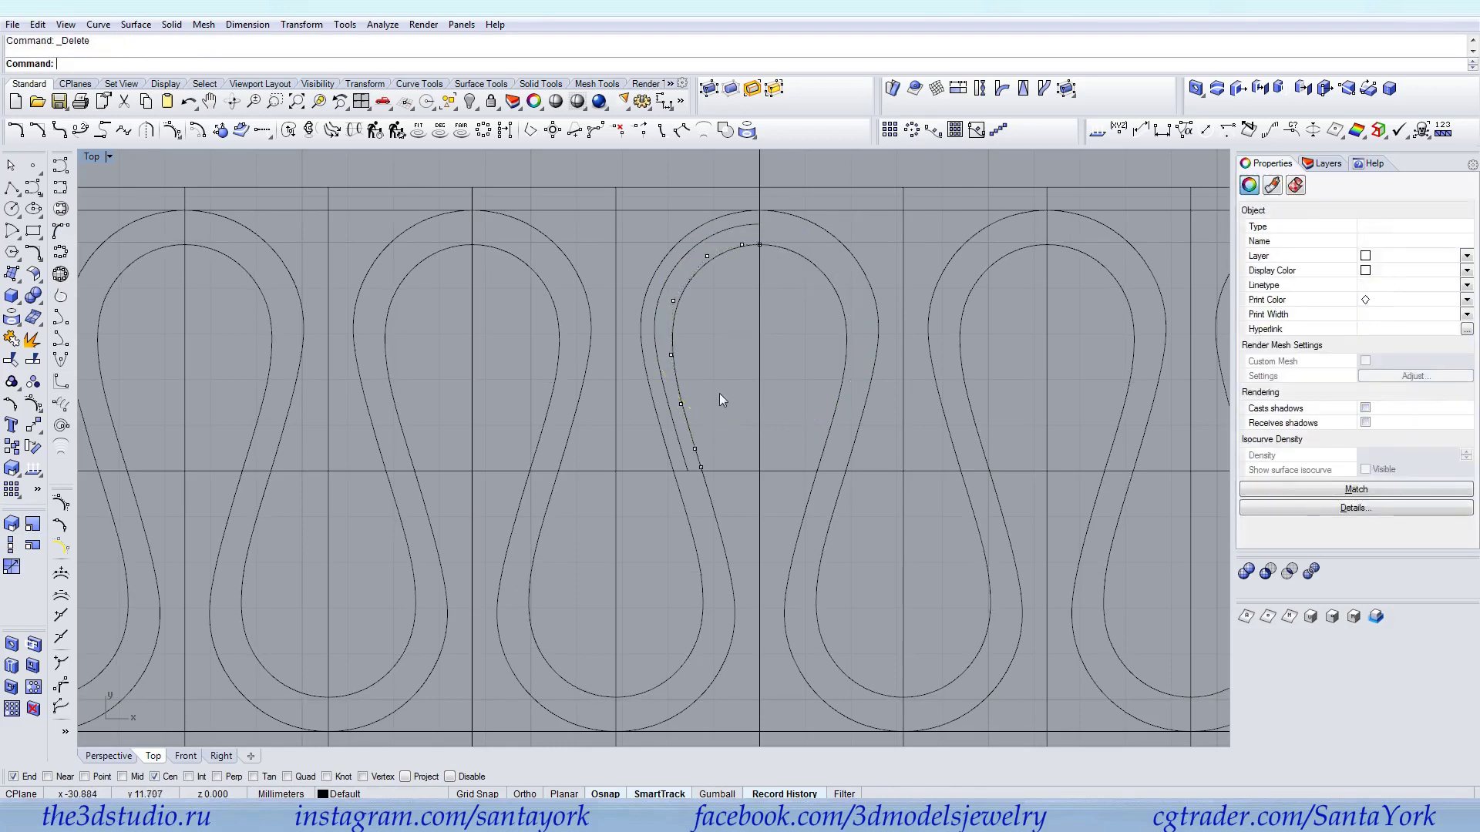
{"action": "scroll", "coordinate": [686, 409], "scroll_direction": "up", "scroll_amount": 5}
{"action": "left_click_drag", "start_coordinate": [663, 403], "coordinate": [668, 395]}
{"action": "scroll", "coordinate": [669, 395], "scroll_direction": "down", "scroll_amount": 5}
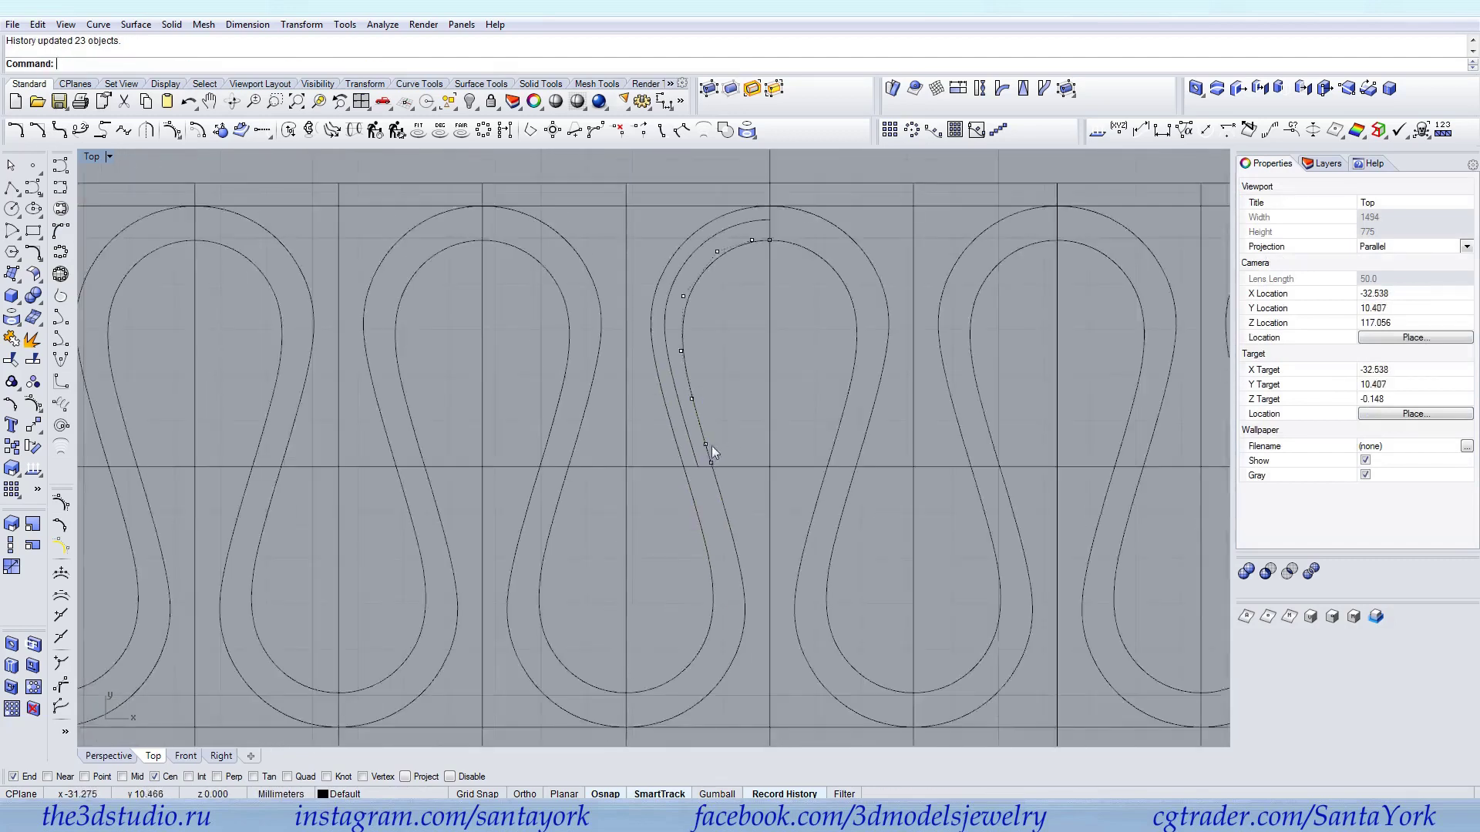
Save the file, select the outer and inner source curves and switch from the single Top view to the four-viewport layout
{"action": "key", "text": "ctrl+s"}
{"action": "right_click_drag", "start_coordinate": [704, 391], "coordinate": [667, 376]}
{"action": "left_click", "coordinate": [649, 402]}
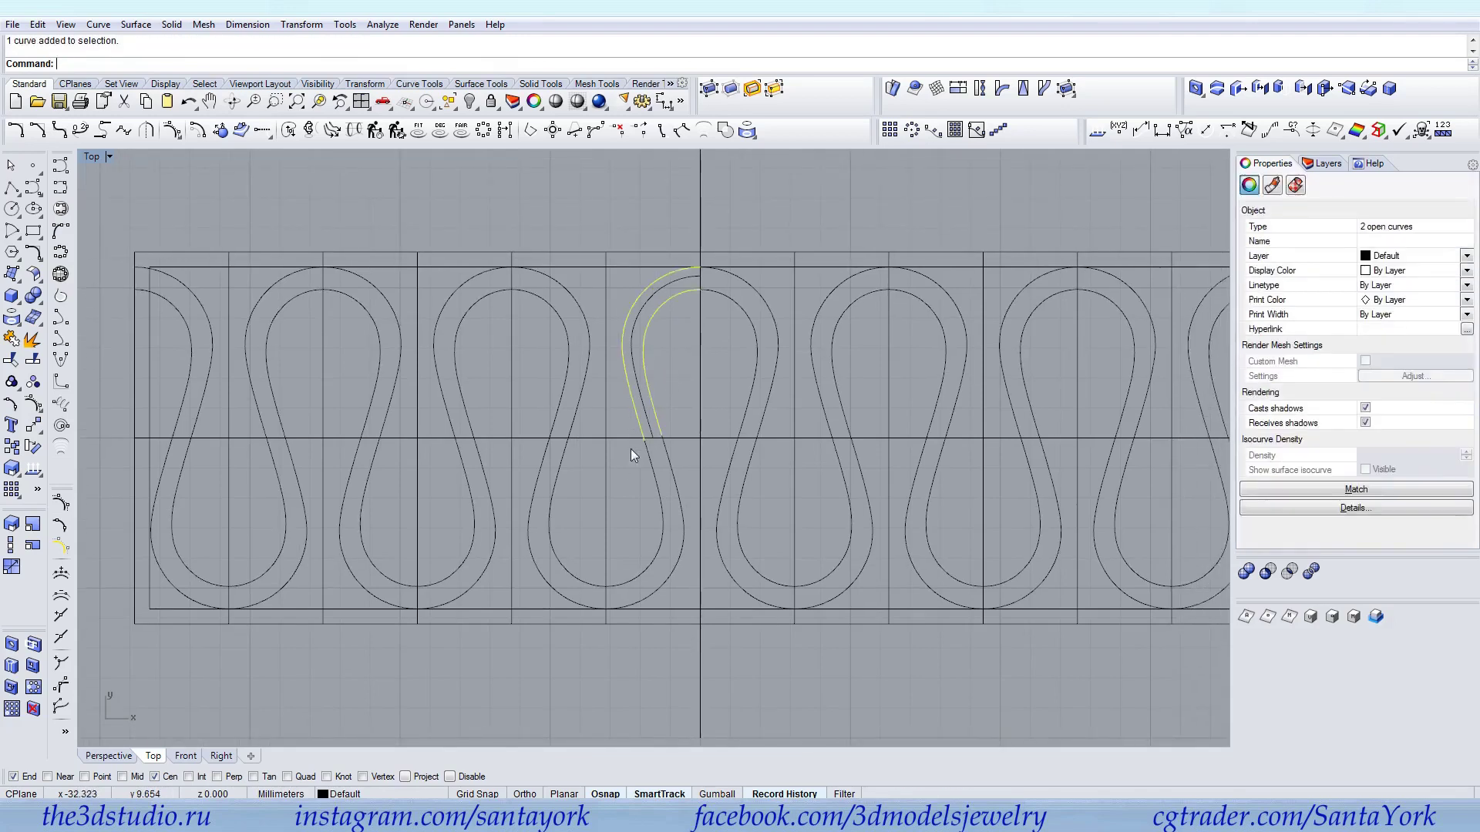
{"action": "double_click", "coordinate": [92, 157]}
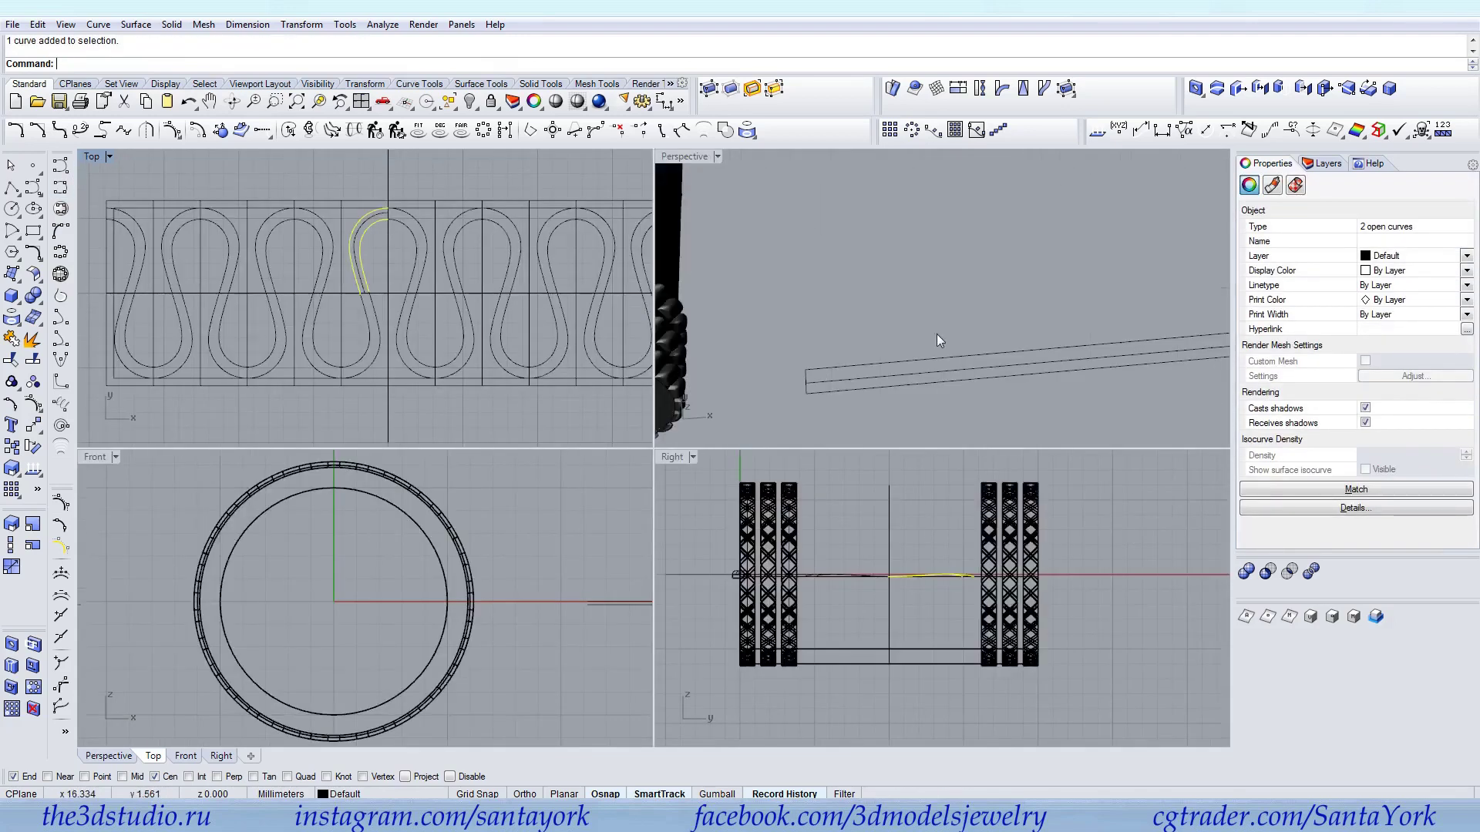
{"action": "scroll", "coordinate": [847, 291], "scroll_direction": "up", "scroll_amount": 6}
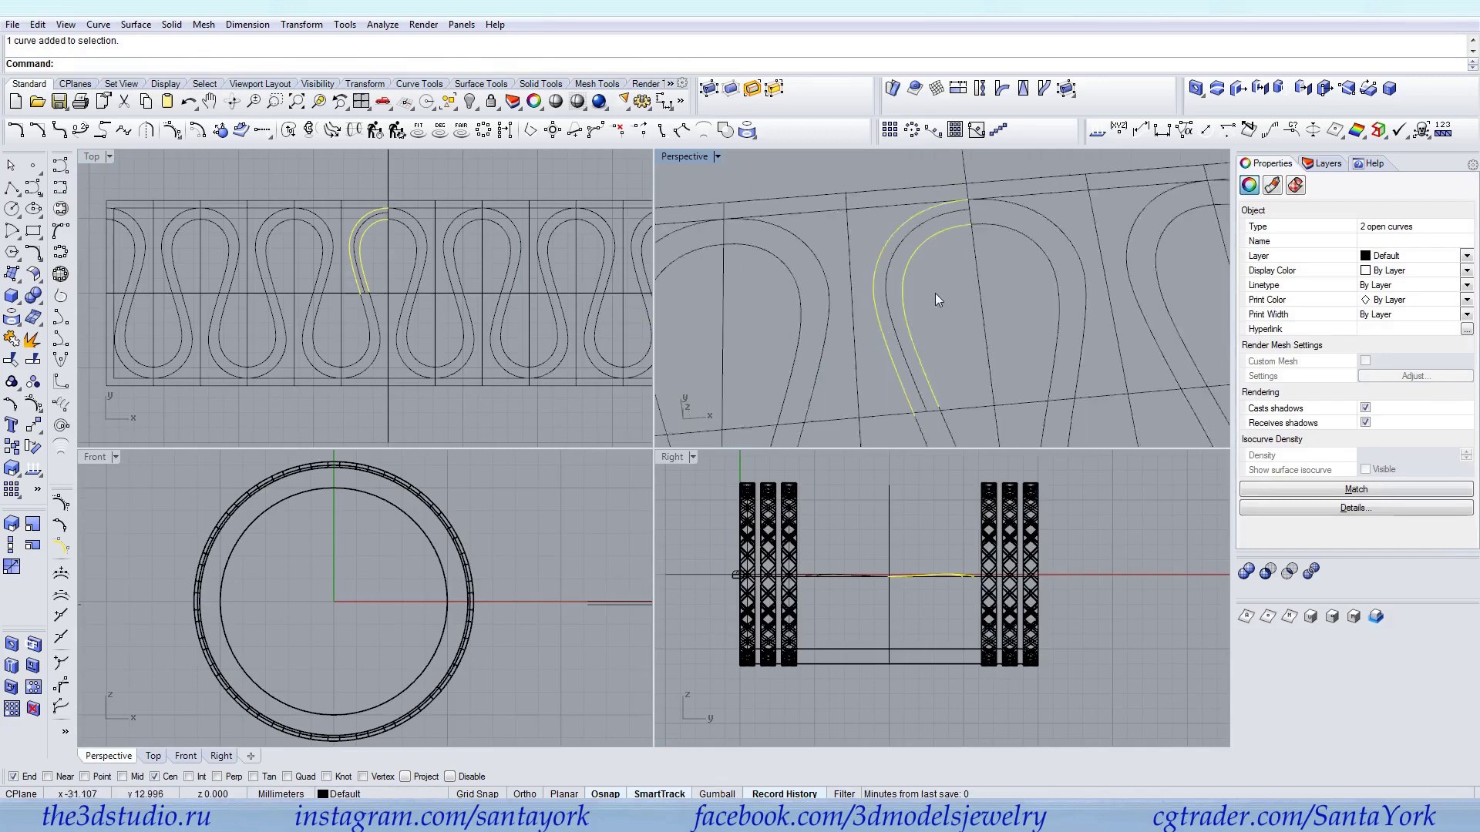
Draw a short connecting curve between the lower ends of the outer and inner source curves
{"action": "left_click", "coordinate": [61, 188]}
{"action": "left_click", "coordinate": [911, 442]}
{"action": "left_click", "coordinate": [940, 430]}
{"action": "right_click", "coordinate": [940, 430]}
{"action": "left_click", "coordinate": [920, 441]}
{"action": "right_click_drag", "start_coordinate": [939, 405], "coordinate": [938, 320], "text": "shift"}
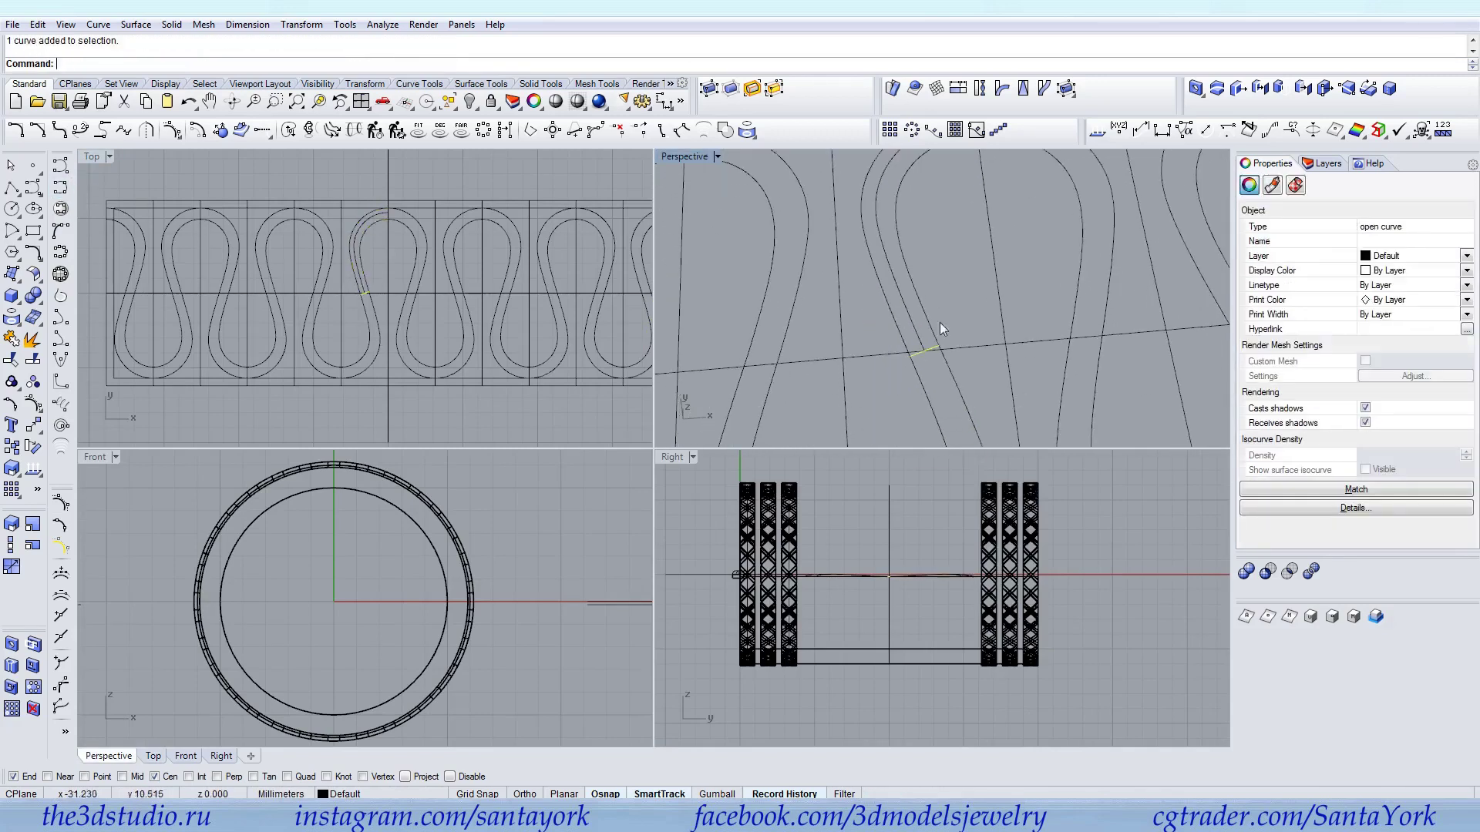
Flatten the middle and inner source curves to one common Z height with Set XYZ Coordinates
{"action": "scroll", "coordinate": [501, 614], "scroll_direction": "down", "scroll_amount": 10}
{"action": "scroll", "coordinate": [288, 636], "scroll_direction": "up", "scroll_amount": 10}
{"action": "scroll", "coordinate": [329, 554], "scroll_direction": "up", "scroll_amount": 5}
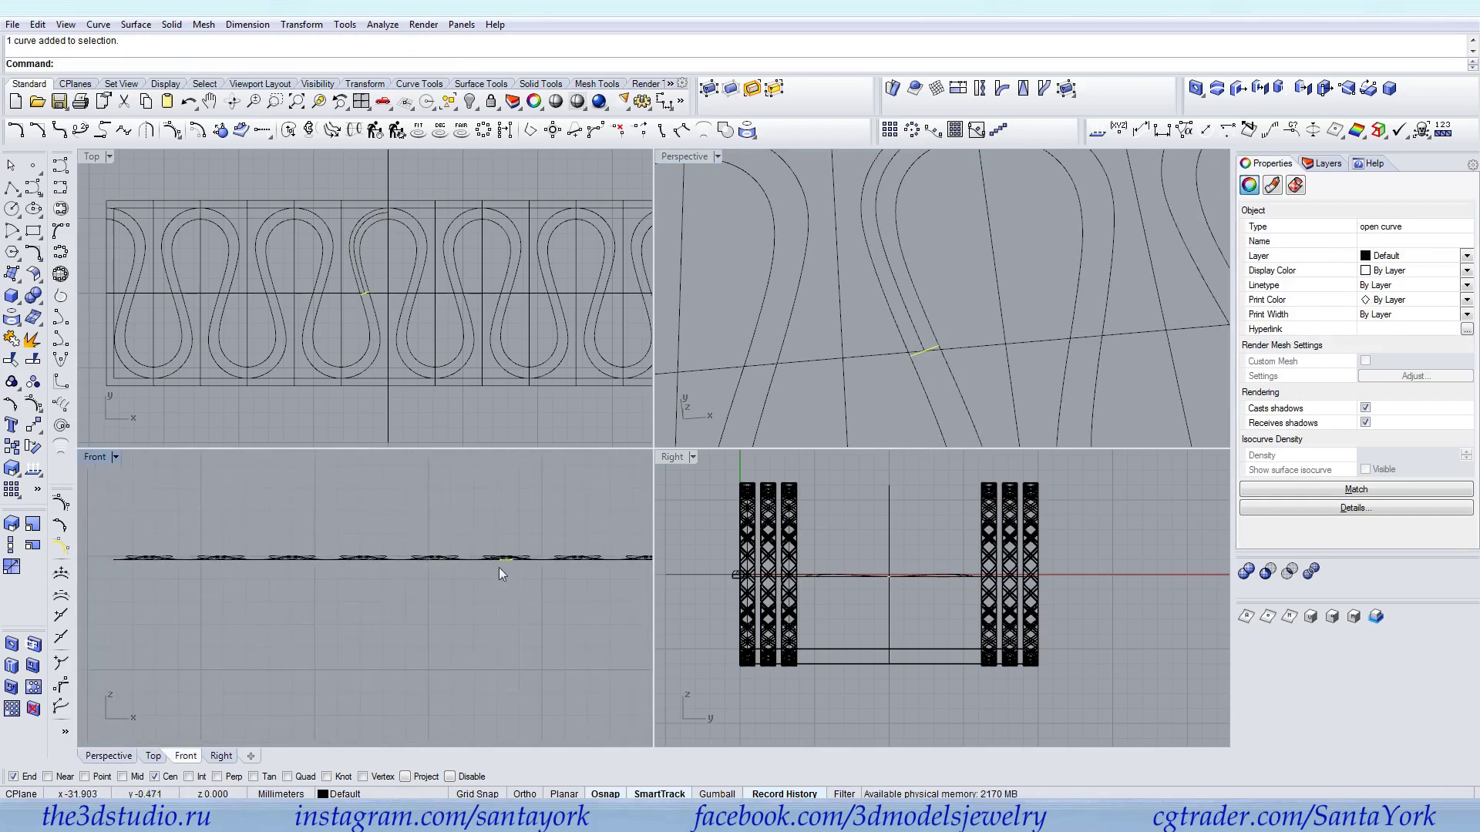
{"action": "left_click", "coordinate": [894, 286]}
{"action": "left_click_drag", "start_coordinate": [884, 292], "coordinate": [883, 296], "text": "shift"}
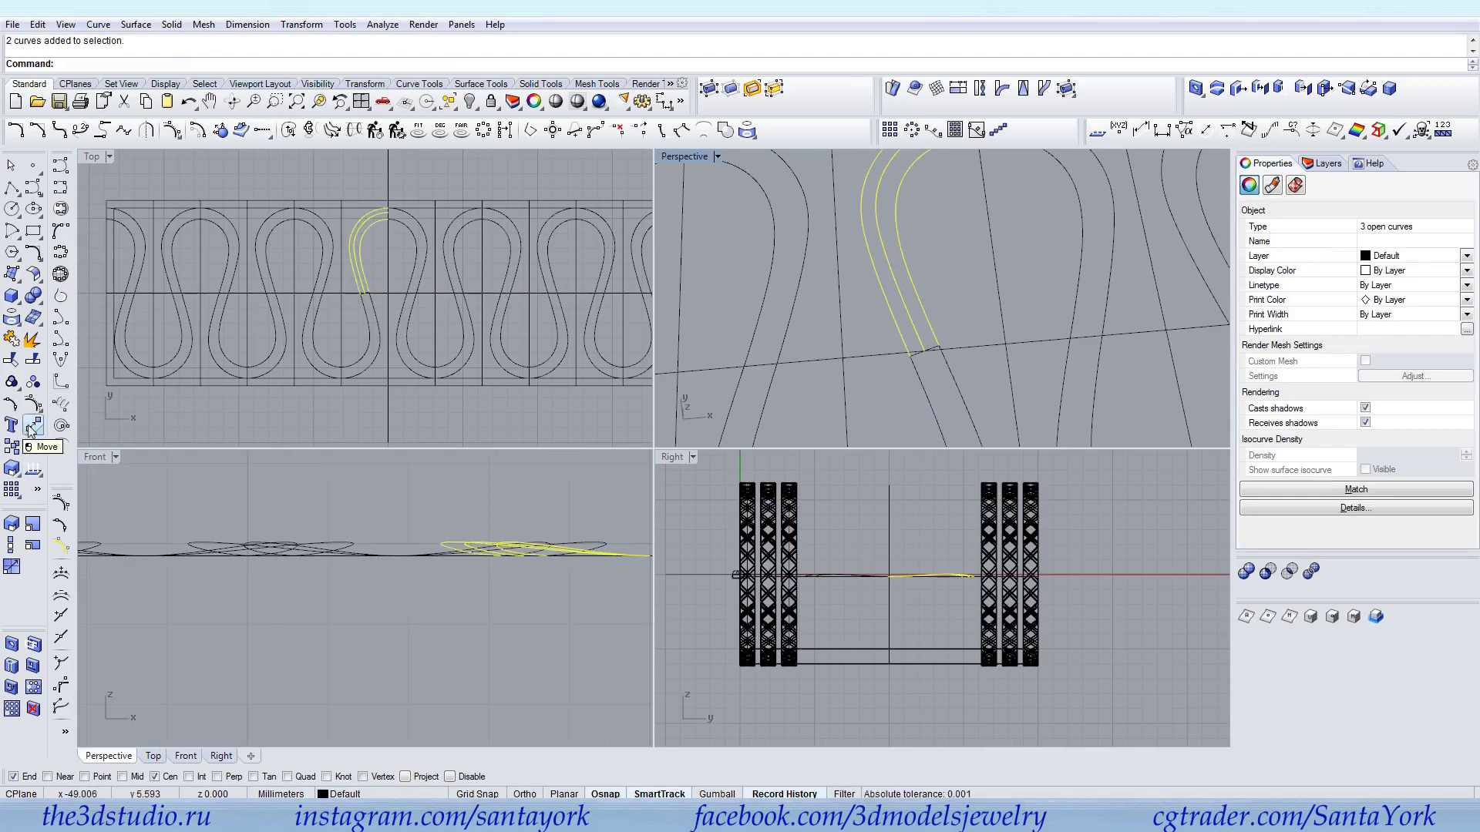
{"action": "left_click", "coordinate": [886, 302], "text": "ctrl"}
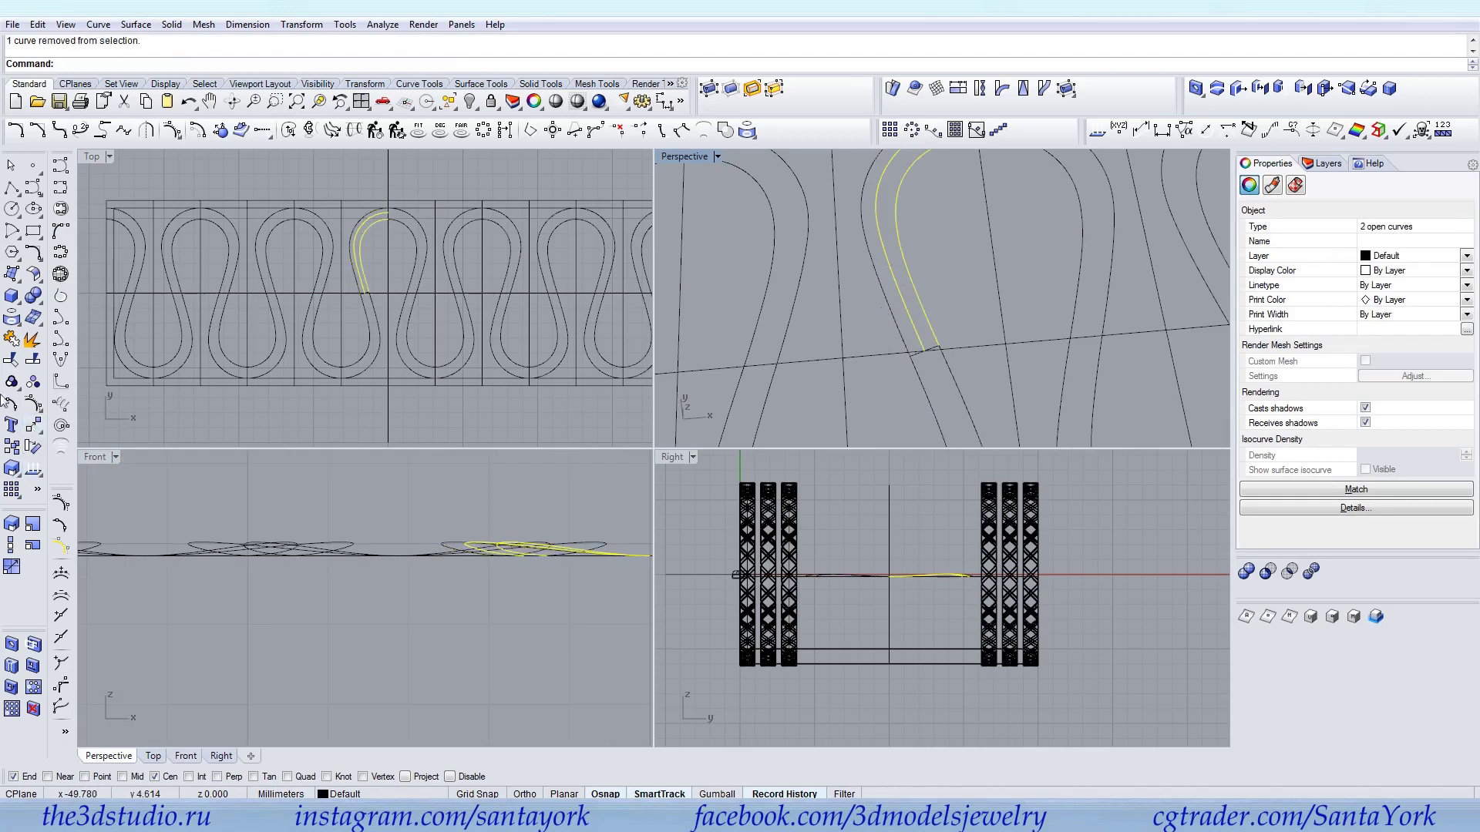
{"action": "left_click", "coordinate": [40, 402]}
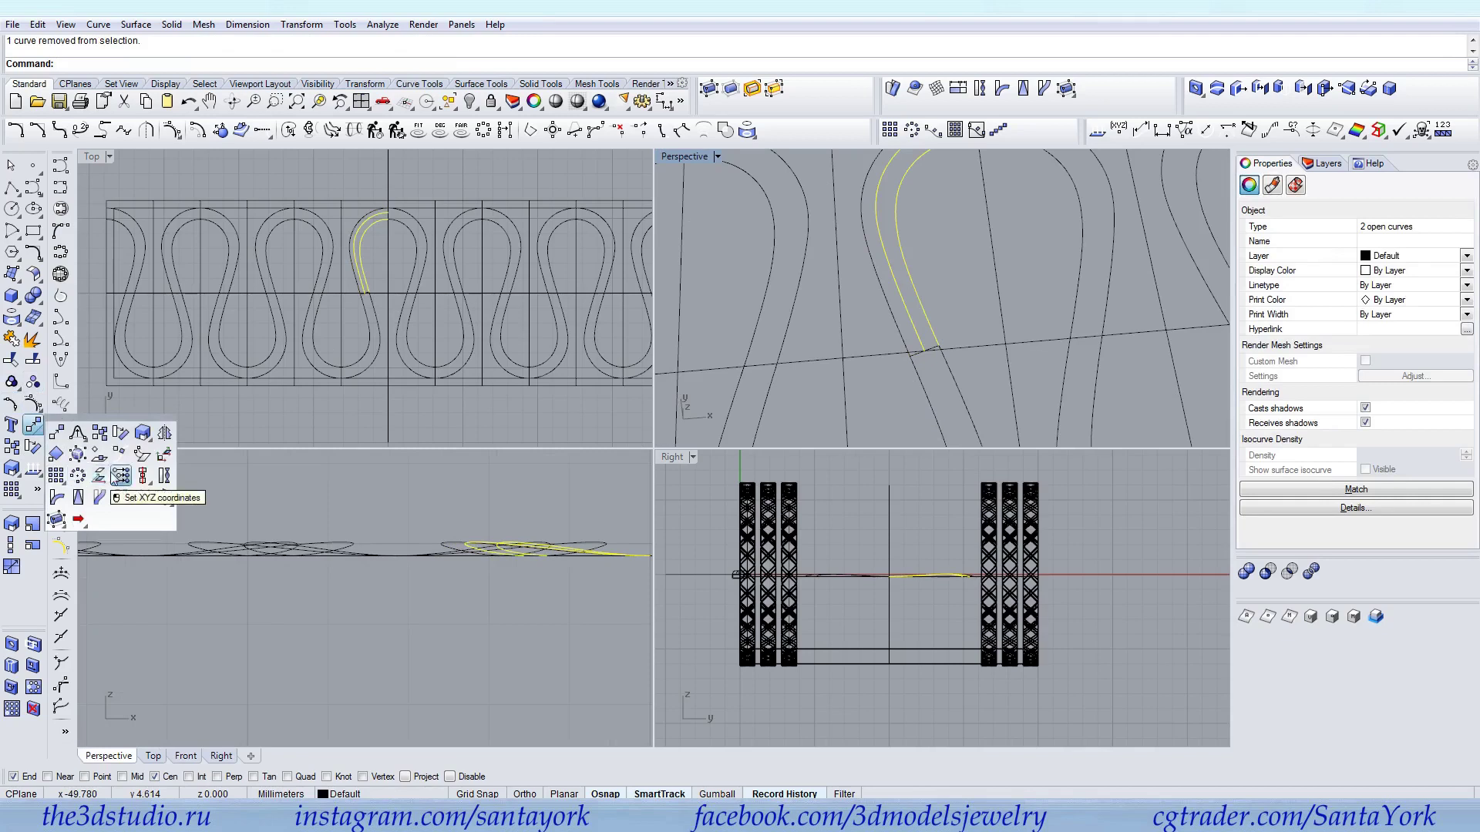
{"action": "left_click", "coordinate": [111, 473]}
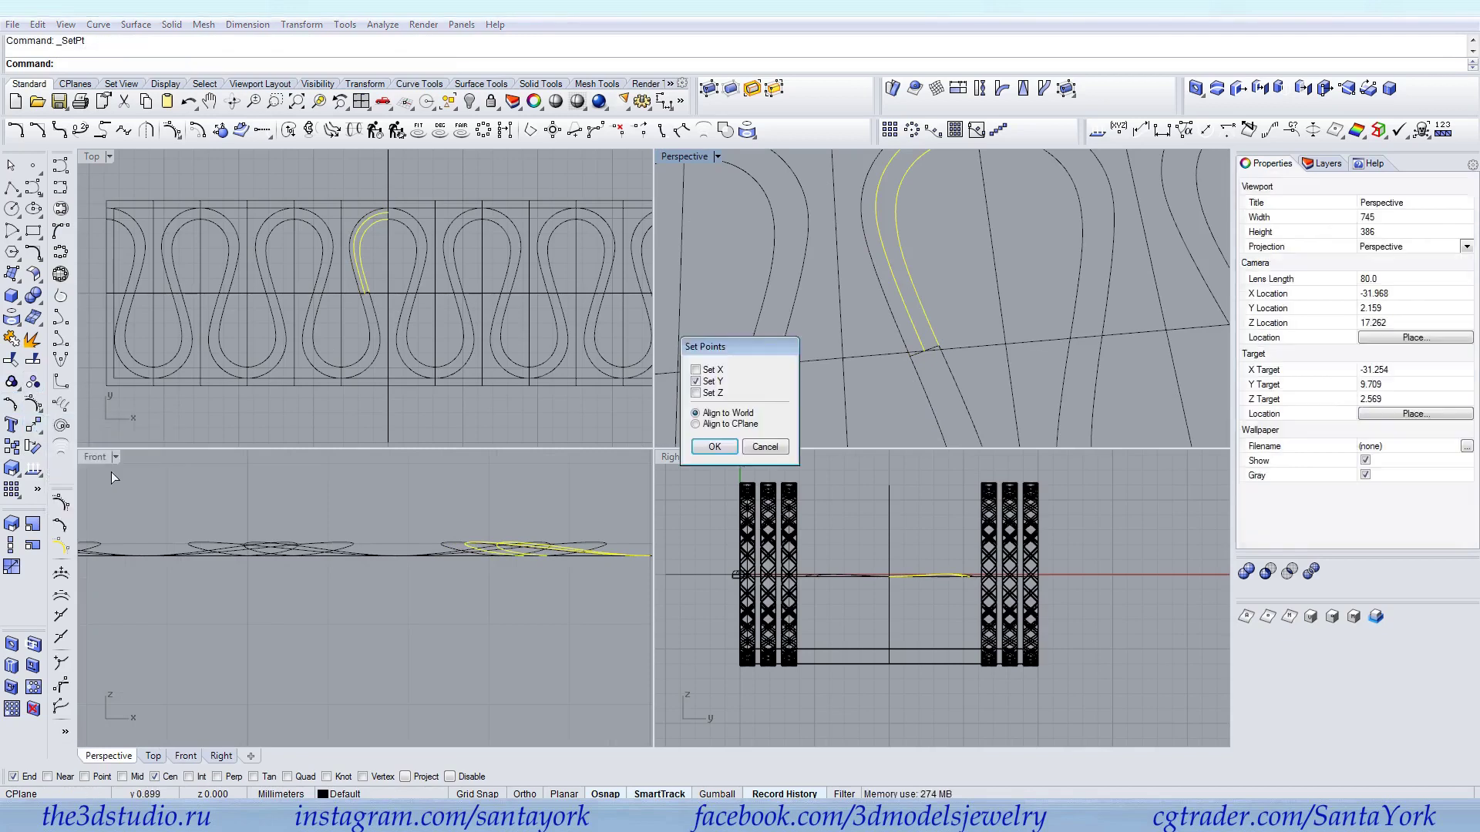
{"action": "left_click", "coordinate": [714, 446]}
{"action": "left_click", "coordinate": [551, 499]}
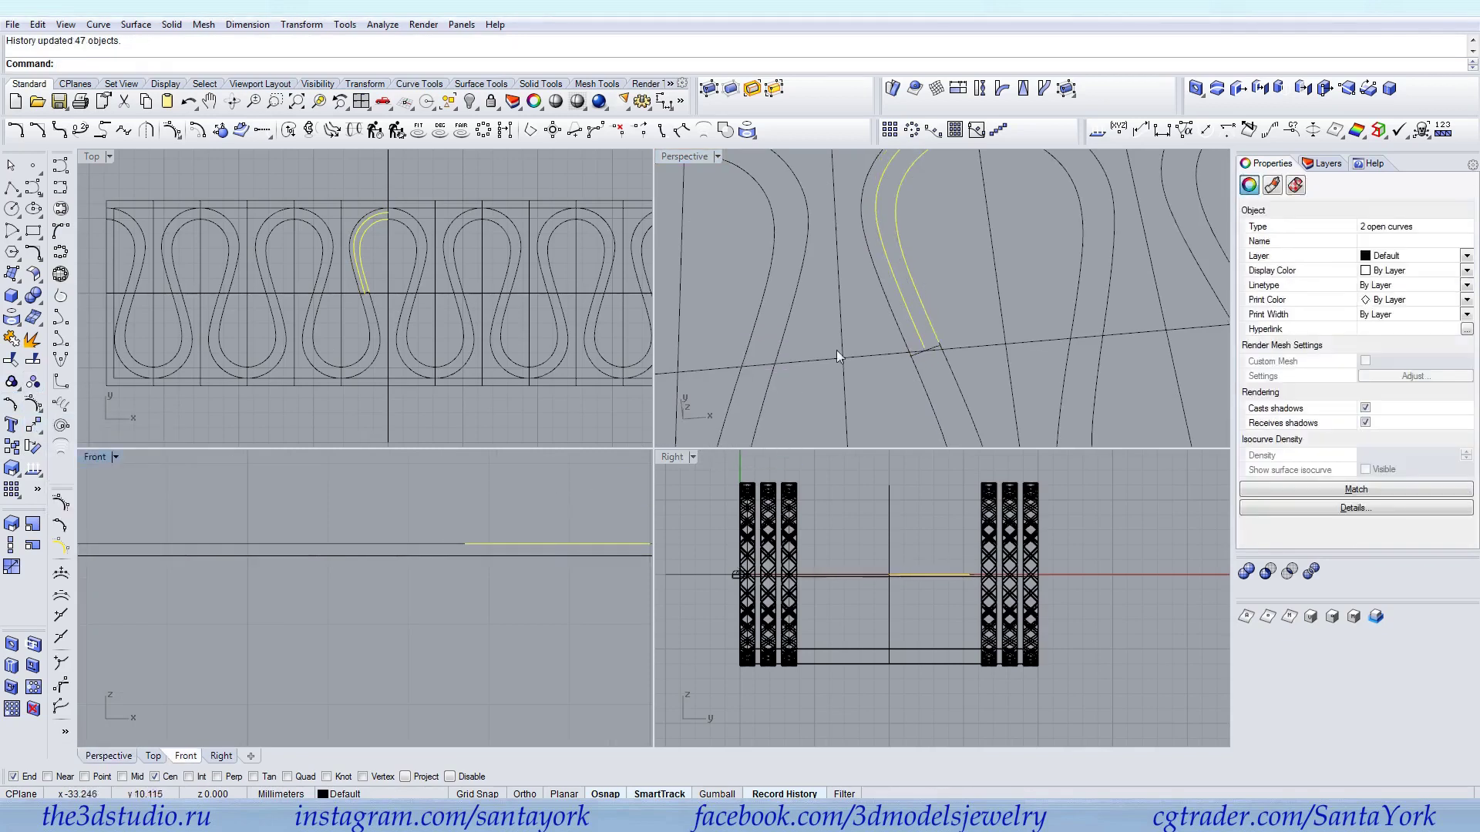
Delete the short connecting curve at the source curves' lower ends
{"action": "scroll", "coordinate": [930, 348], "scroll_direction": "up", "scroll_amount": 5}
{"action": "key", "text": "Delete"}
{"action": "right_click_drag", "start_coordinate": [931, 344], "coordinate": [954, 276]}
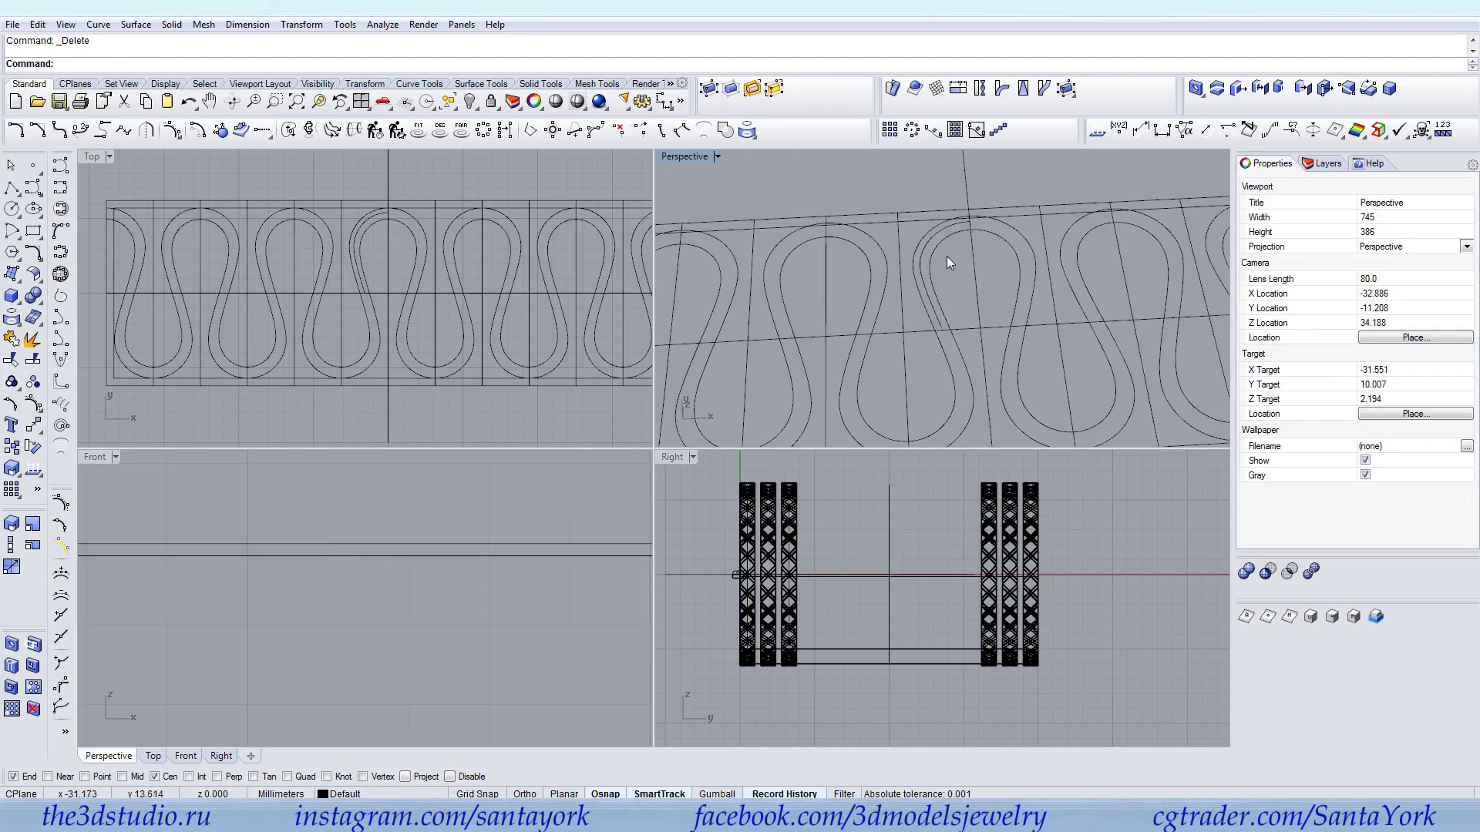
Apply Set XYZ Coordinates to the band's outline curves to align their Z height, leaving out the vertical division line
{"action": "left_click_drag", "start_coordinate": [915, 199], "coordinate": [894, 233]}
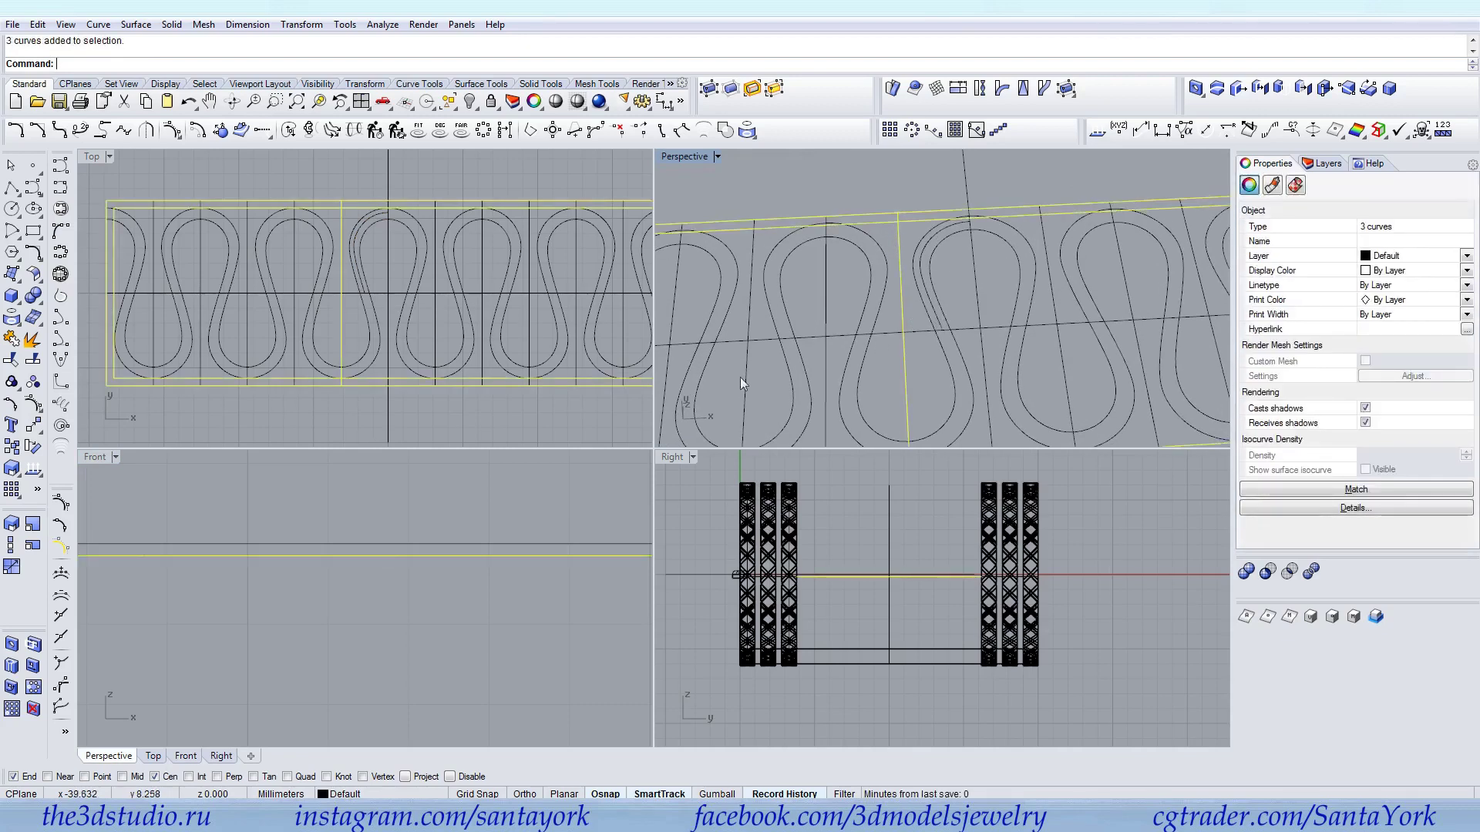
{"action": "right_click", "coordinate": [481, 516]}
{"action": "left_click", "coordinate": [712, 444]}
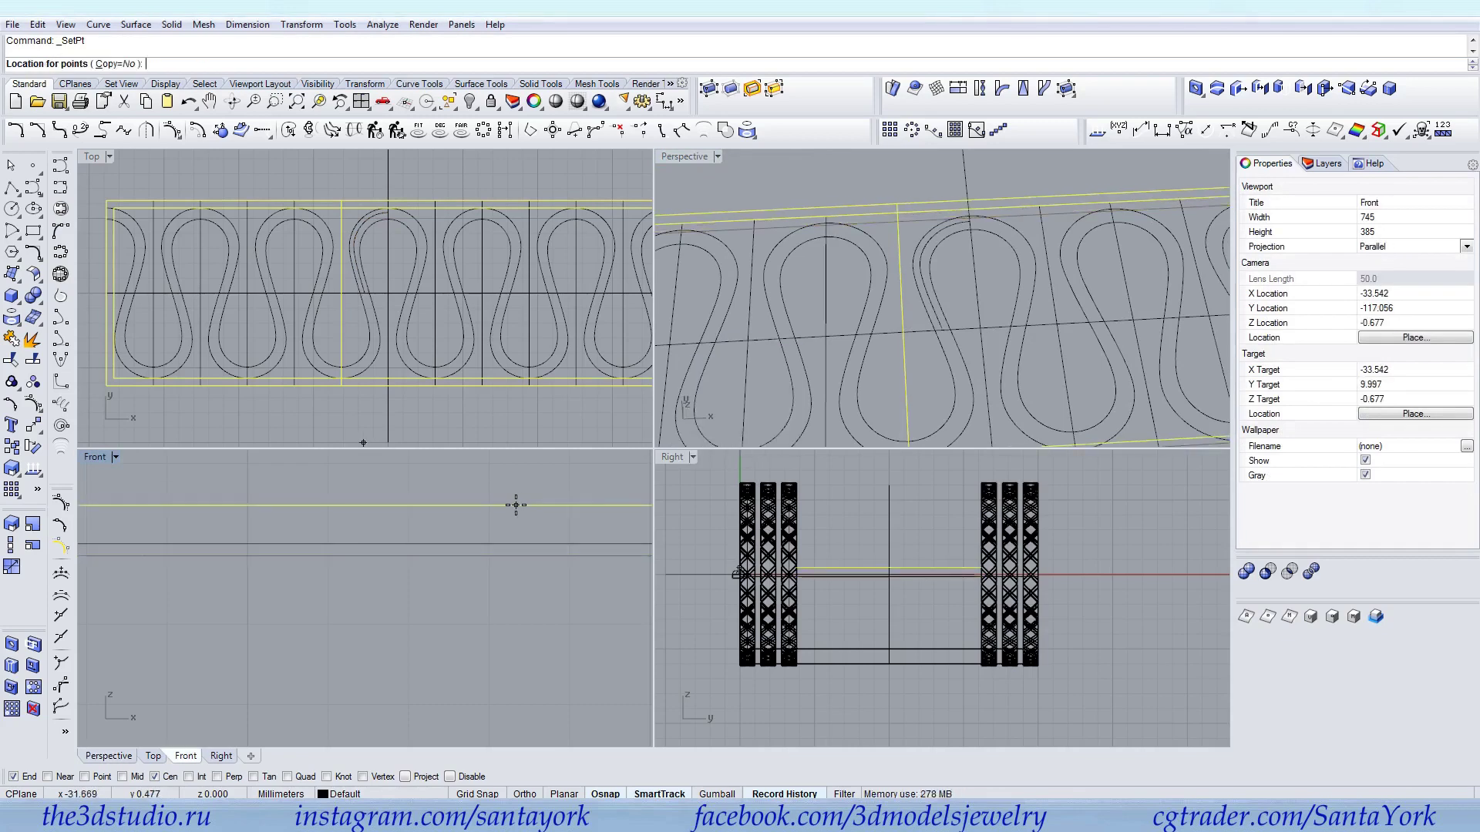
{"action": "left_click", "coordinate": [516, 505]}
{"action": "left_click", "coordinate": [344, 340], "text": "ctrl"}
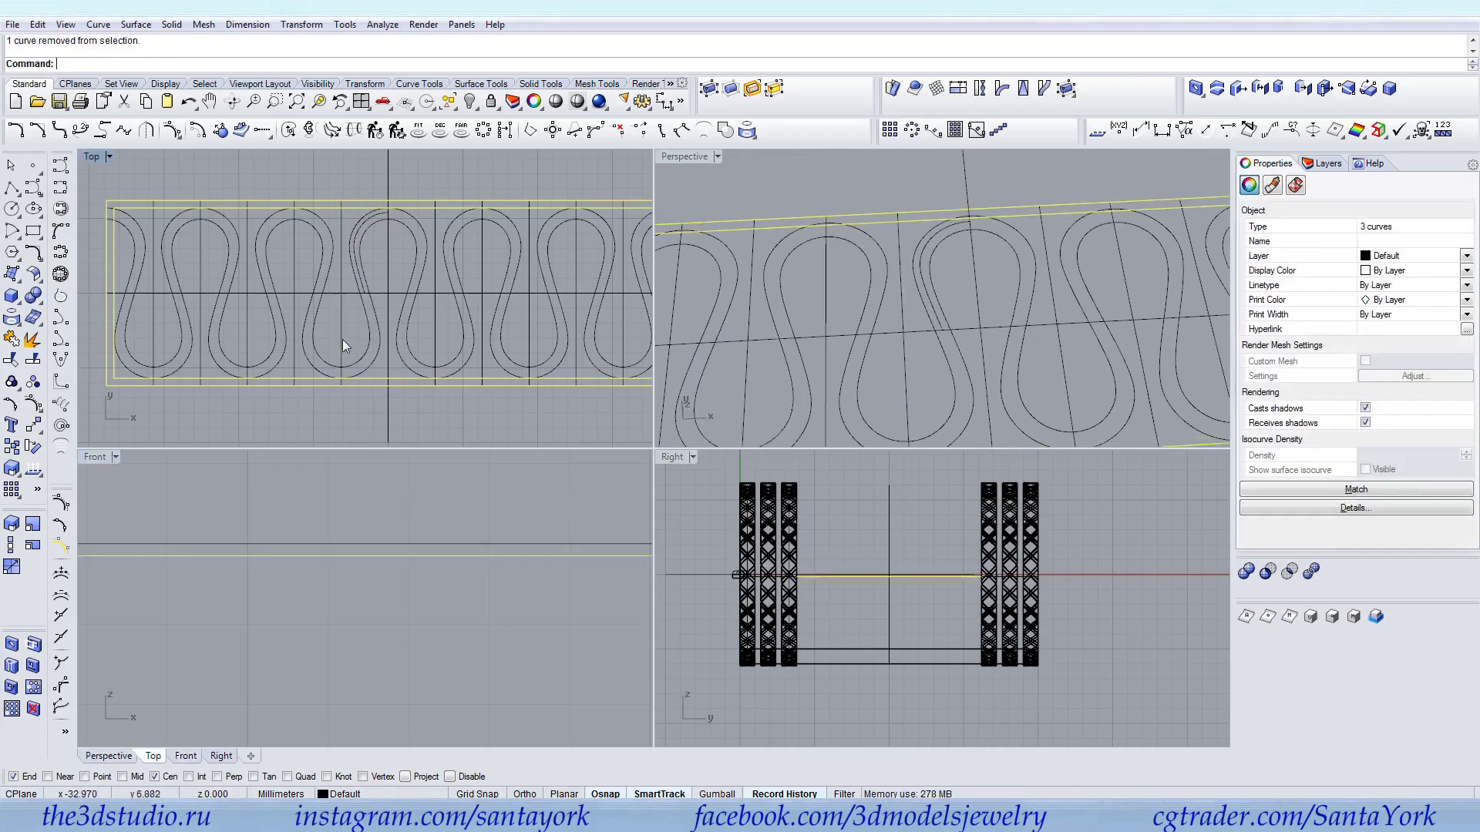
{"action": "scroll", "coordinate": [130, 377], "scroll_direction": "up", "scroll_amount": 5}
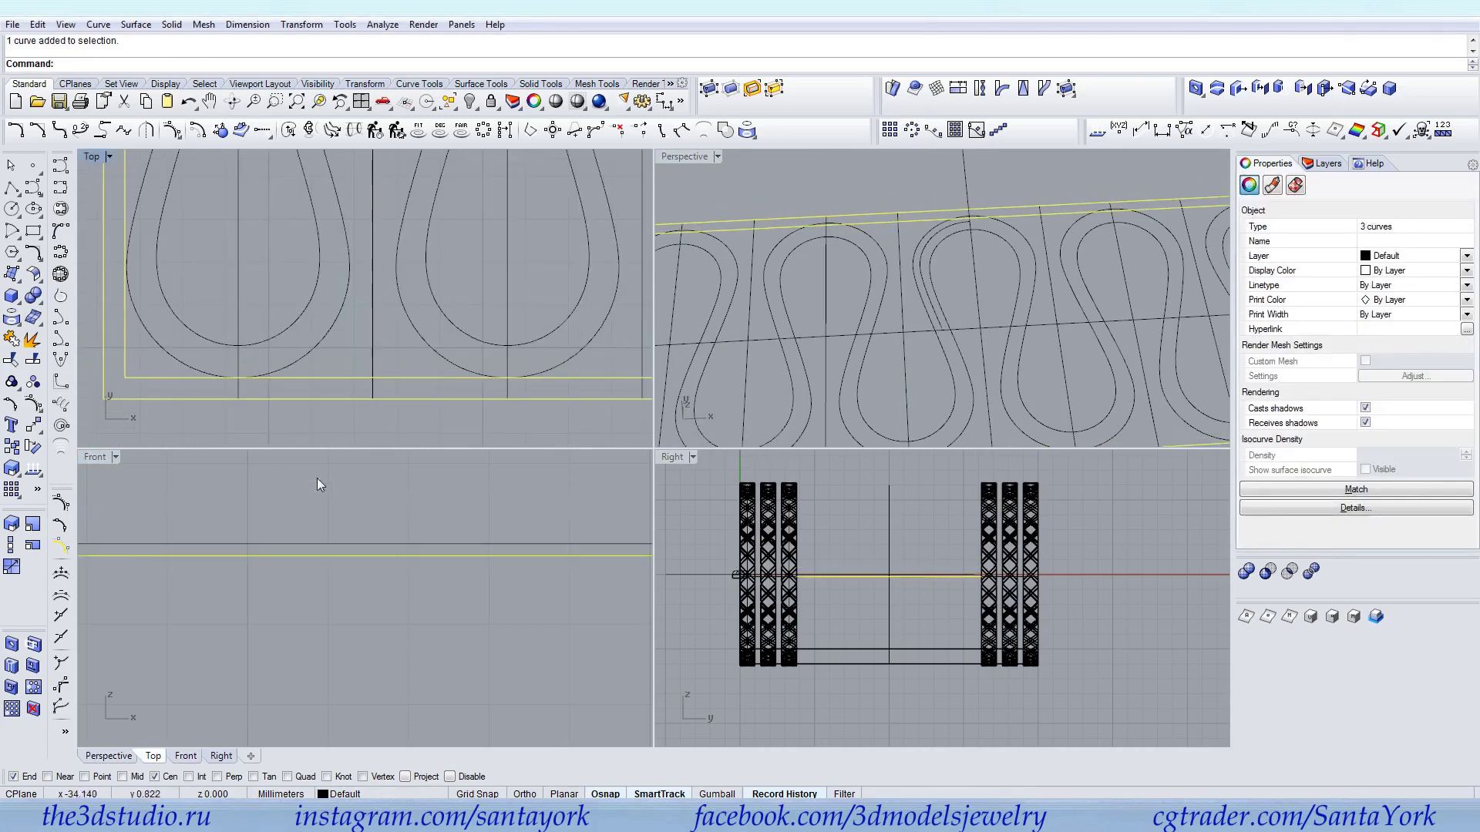
{"action": "right_click", "coordinate": [346, 493]}
{"action": "key", "text": "Return"}
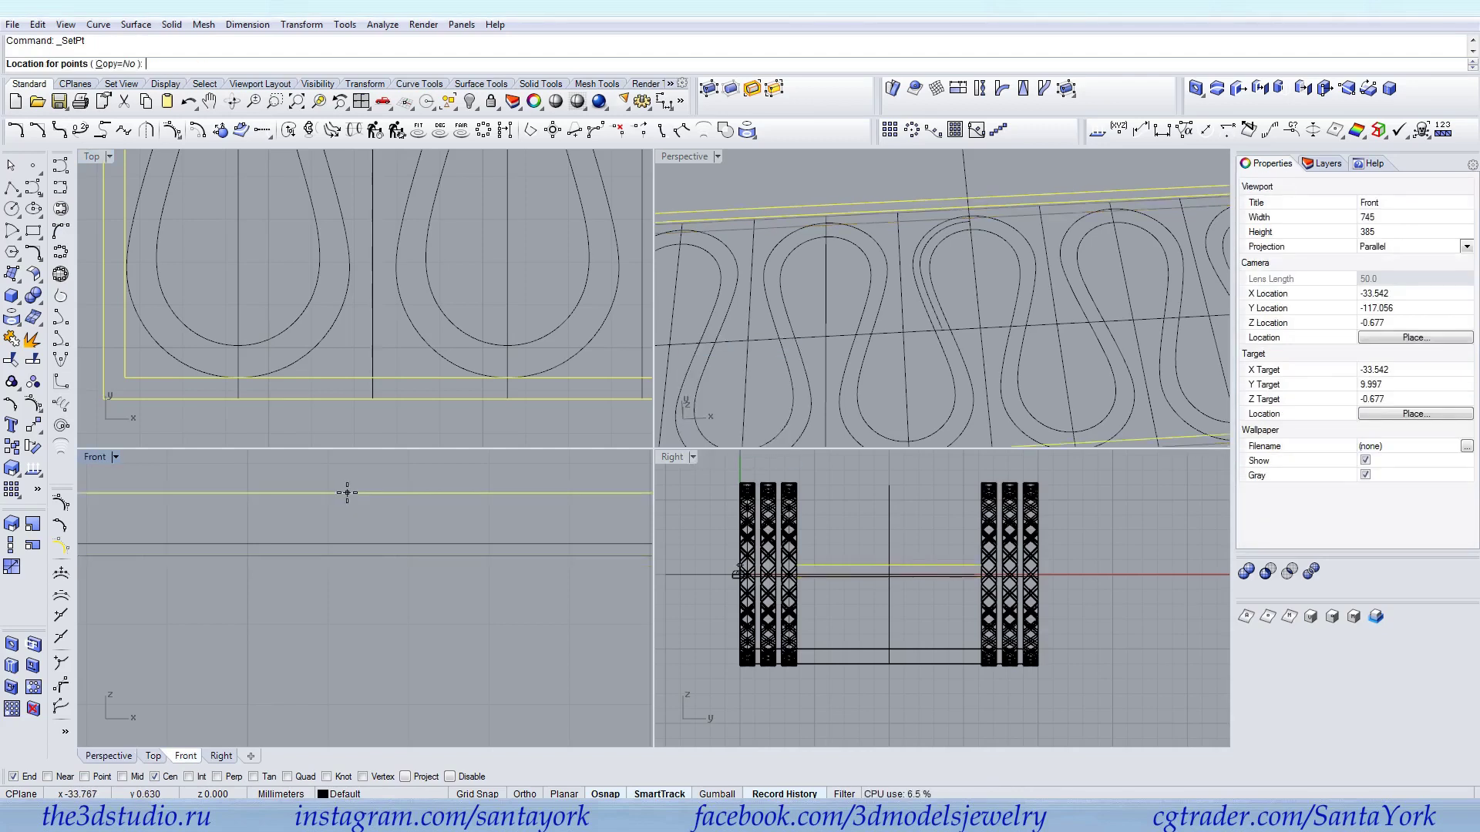
{"action": "left_click", "coordinate": [354, 494]}
Delete the long construction line that crosses the band through the source bend
{"action": "right_click_drag", "start_coordinate": [887, 323], "coordinate": [940, 217]}
{"action": "left_click", "coordinate": [847, 326]}
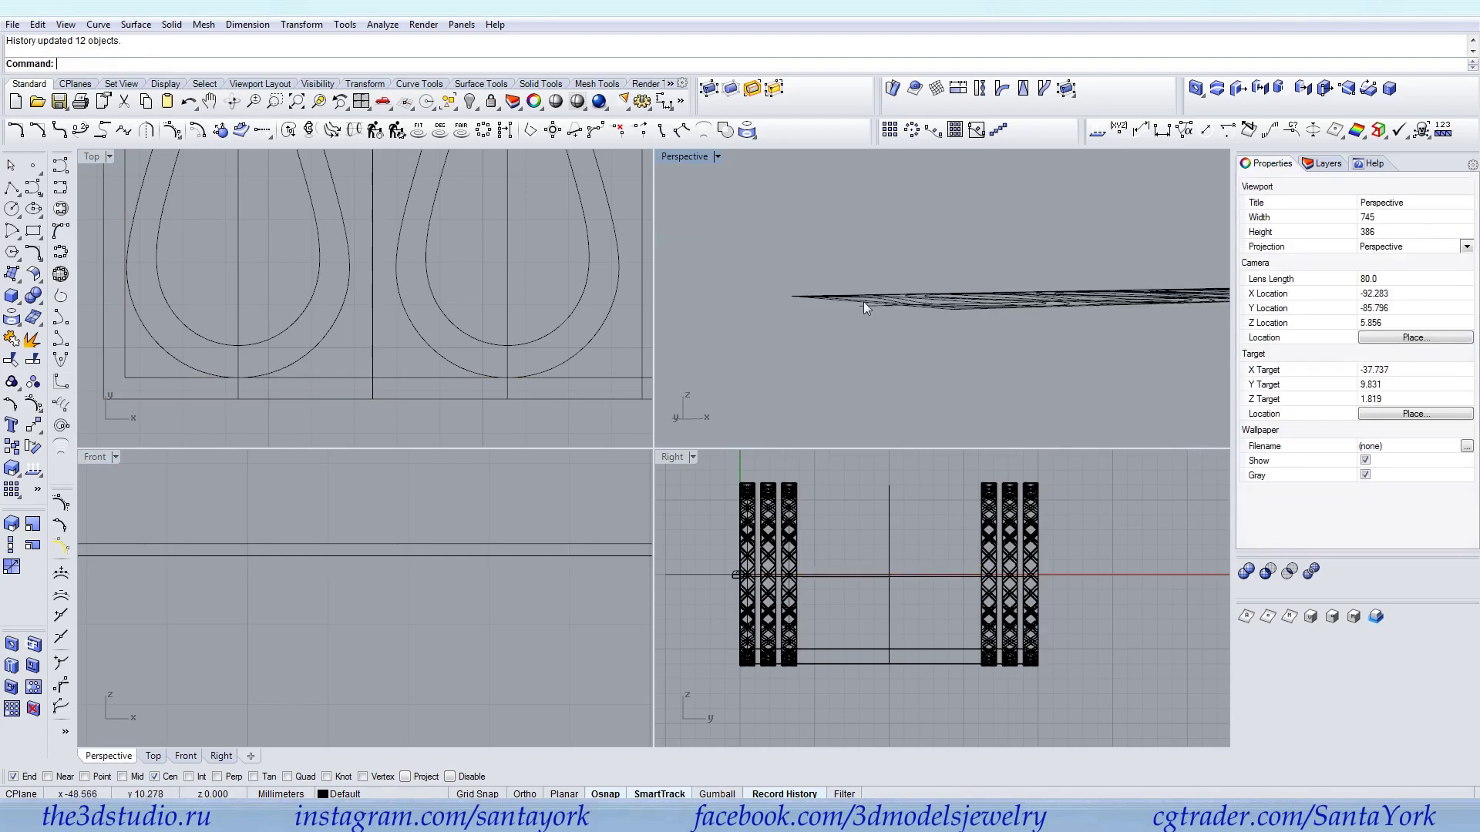
{"action": "scroll", "coordinate": [763, 307], "scroll_direction": "up", "scroll_amount": 5}
{"action": "mouse_move", "coordinate": [763, 307]}
{"action": "right_mouse_down"}
{"action": "mouse_move", "coordinate": [756, 297]}
{"action": "mouse_move", "coordinate": [947, 304]}
{"action": "mouse_move", "coordinate": [912, 310]}
{"action": "mouse_move", "coordinate": [912, 356]}
{"action": "right_mouse_up"}
{"action": "scroll", "coordinate": [911, 356], "scroll_direction": "down", "scroll_amount": 3}
{"action": "scroll", "coordinate": [1009, 350], "scroll_direction": "up", "scroll_amount": 6}
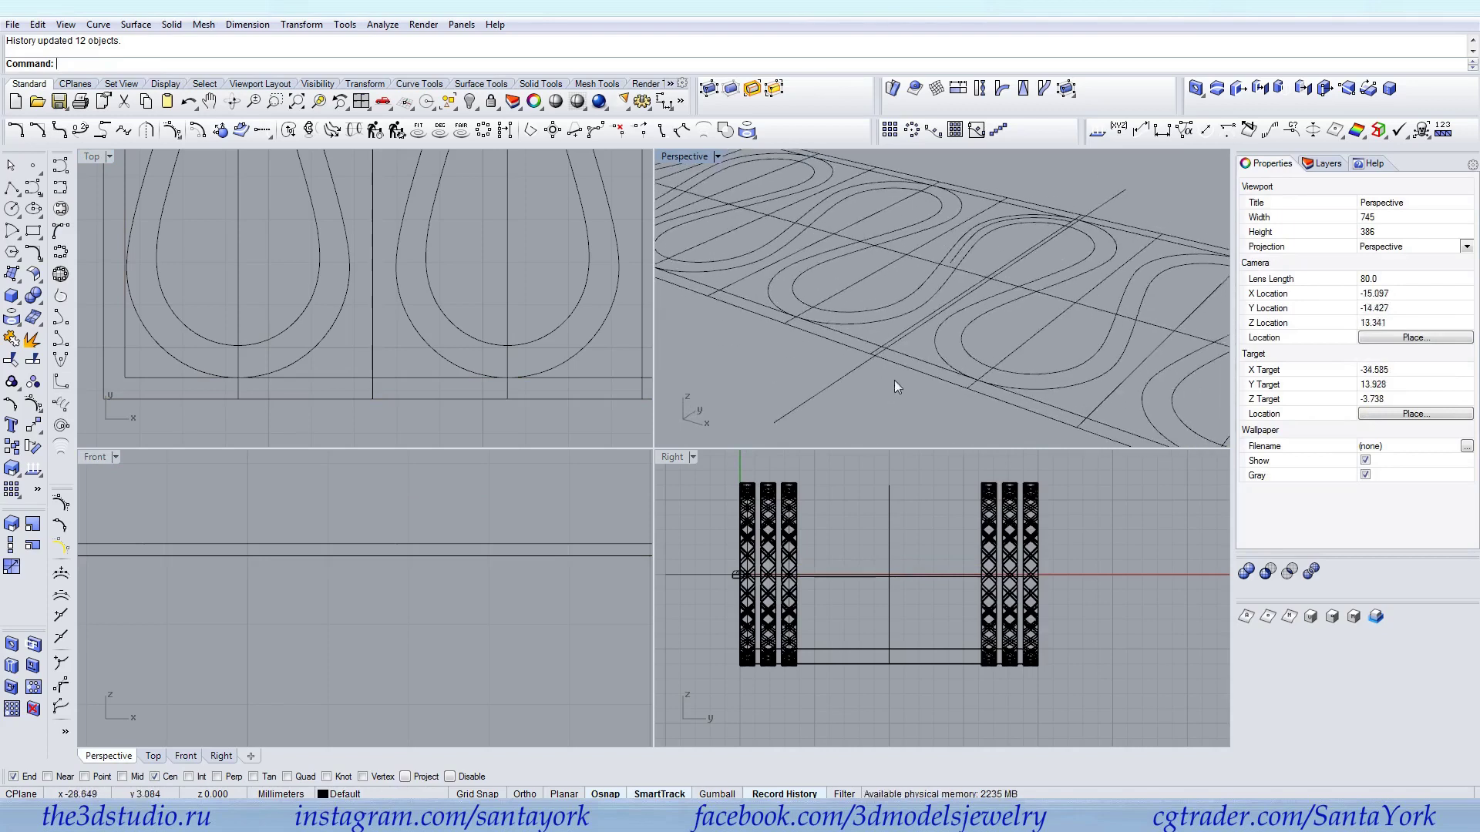
{"action": "left_click", "coordinate": [848, 376]}
{"action": "key", "text": "Delete"}
Select the layout curves in the Top view and group them
{"action": "scroll", "coordinate": [262, 346], "scroll_direction": "down", "scroll_amount": 5}
{"action": "scroll", "coordinate": [406, 243], "scroll_direction": "up", "scroll_amount": 2}
{"action": "scroll", "coordinate": [393, 251], "scroll_direction": "up", "scroll_amount": 2}
{"action": "left_click", "coordinate": [382, 256]}
{"action": "scroll", "coordinate": [401, 270], "scroll_direction": "down", "scroll_amount": 3}
{"action": "left_click", "coordinate": [11, 382]}
{"action": "left_click", "coordinate": [374, 401]}
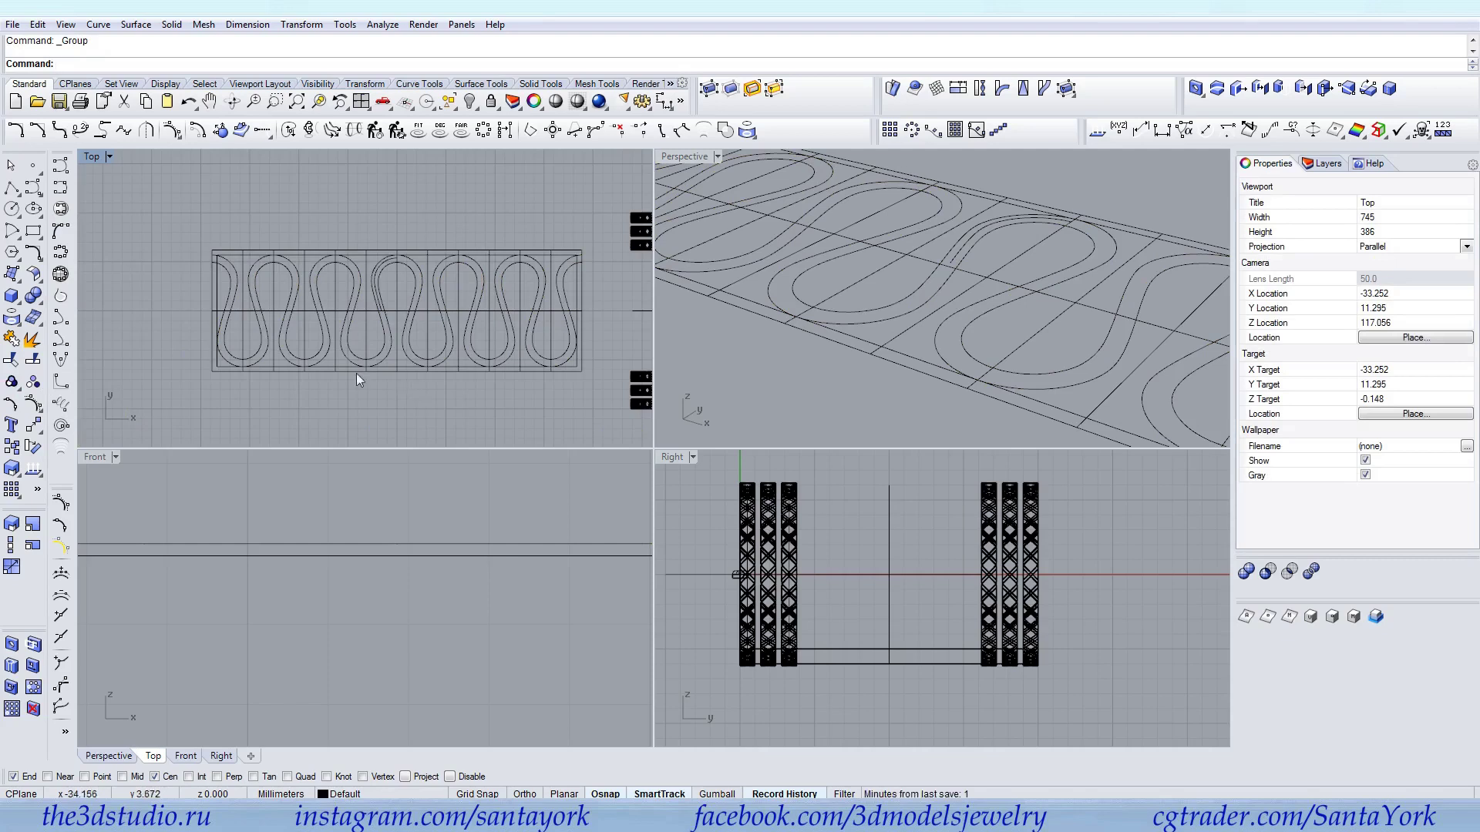
Draw a short horizontal polyline segment in the Front view, just before the flat layout's starting edge
{"action": "right_click_drag", "start_coordinate": [359, 376], "coordinate": [470, 343]}
{"action": "right_click_drag", "start_coordinate": [917, 335], "coordinate": [1088, 312]}
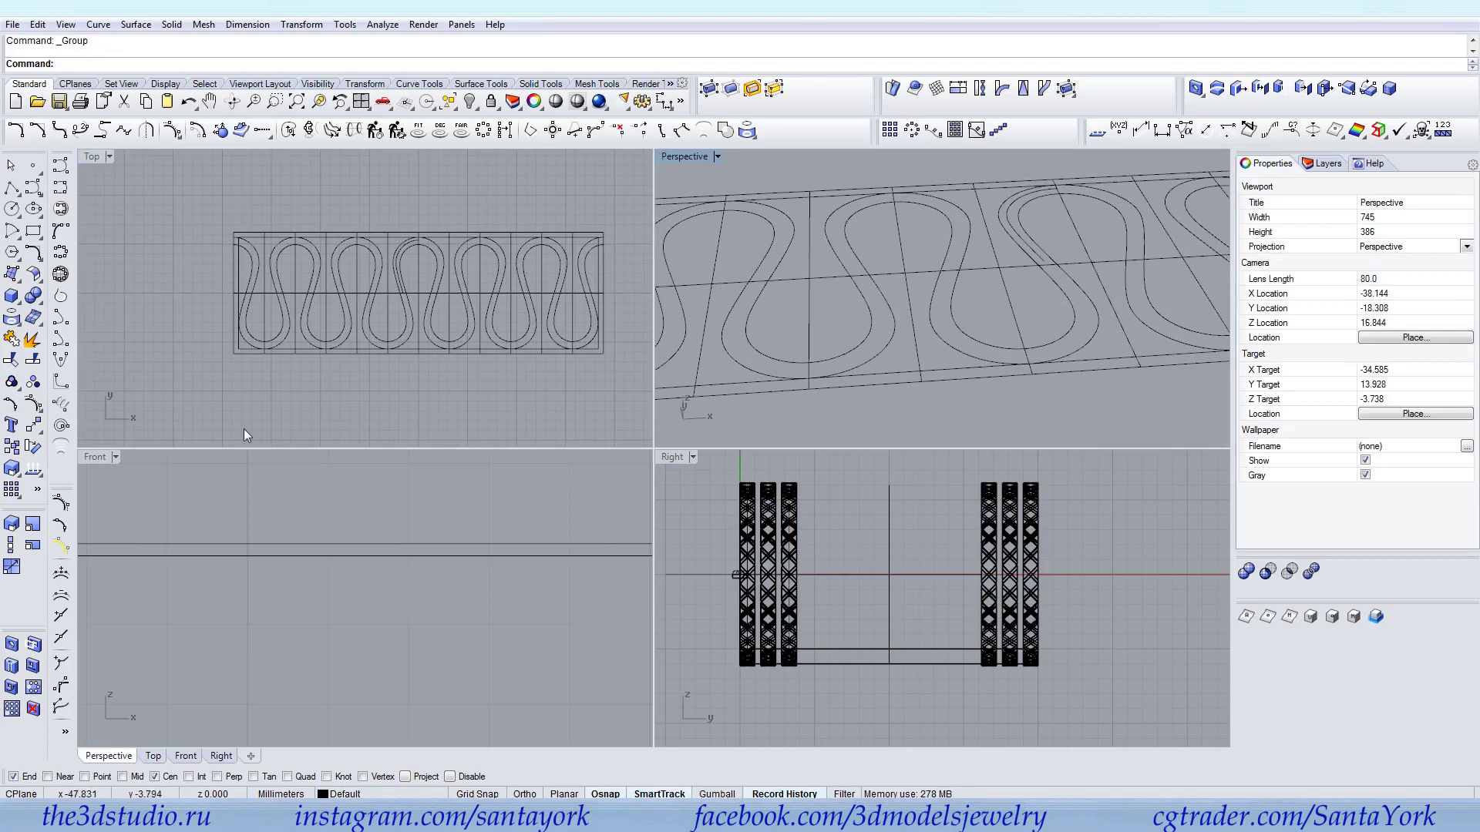
{"action": "left_click", "coordinate": [14, 193]}
{"action": "scroll", "coordinate": [542, 598], "scroll_direction": "down", "scroll_amount": 8}
{"action": "scroll", "coordinate": [152, 598], "scroll_direction": "up", "scroll_amount": 5}
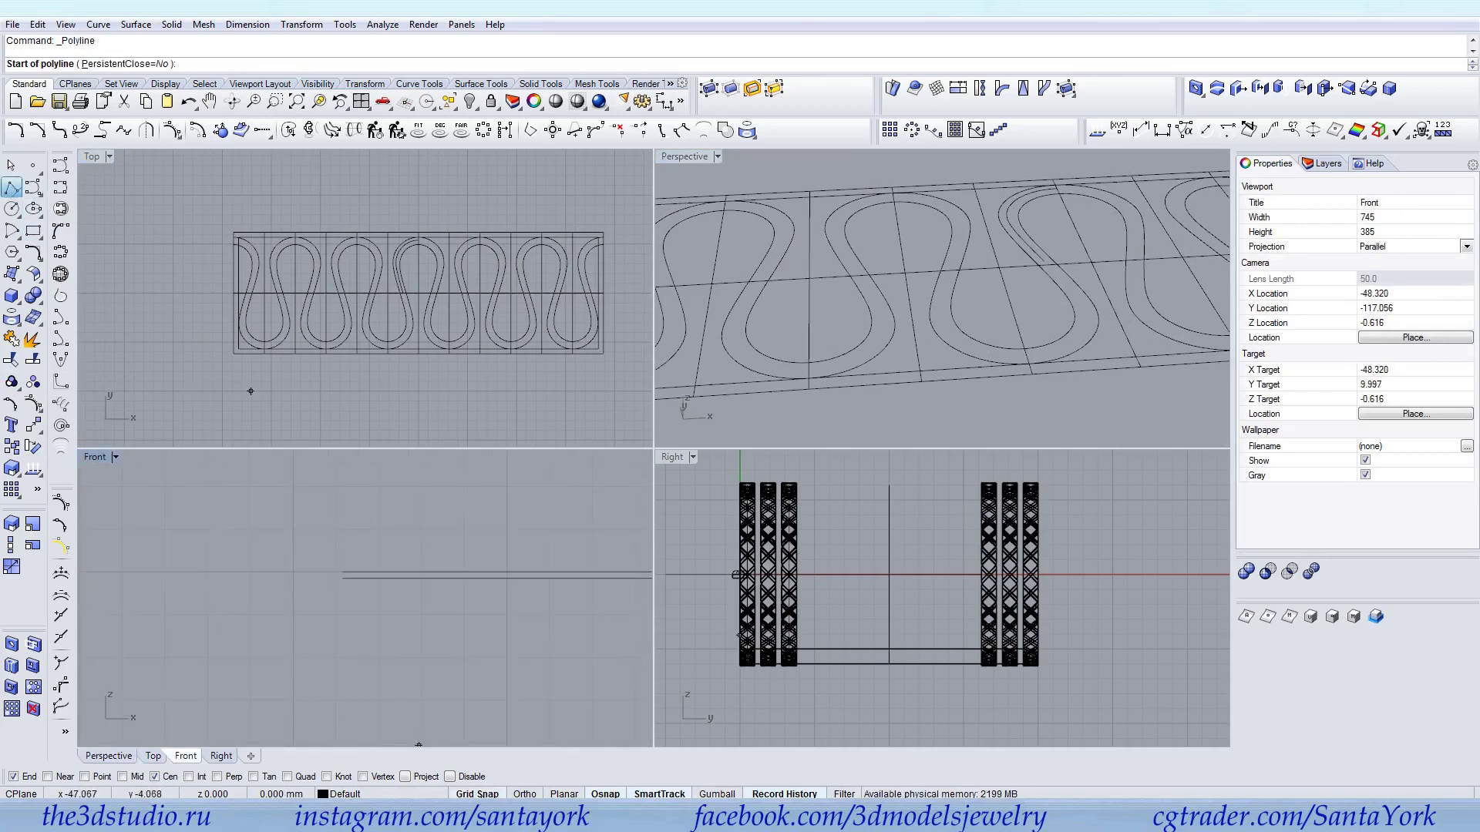
{"action": "left_click", "coordinate": [290, 583]}
{"action": "left_click", "coordinate": [253, 580]}
{"action": "right_click", "coordinate": [256, 579]}
Mirror the small middle arch profile of the ring section across the Y axis, towards the flat layout
{"action": "scroll", "coordinate": [255, 579], "scroll_direction": "down", "scroll_amount": 8}
{"action": "right_click_drag", "start_coordinate": [387, 615], "coordinate": [326, 599]}
{"action": "right_click_drag", "start_coordinate": [614, 623], "coordinate": [336, 615]}
{"action": "scroll", "coordinate": [594, 548], "scroll_direction": "up", "scroll_amount": 3}
{"action": "scroll", "coordinate": [504, 562], "scroll_direction": "up", "scroll_amount": 5}
{"action": "scroll", "coordinate": [521, 580], "scroll_direction": "up", "scroll_amount": 2}
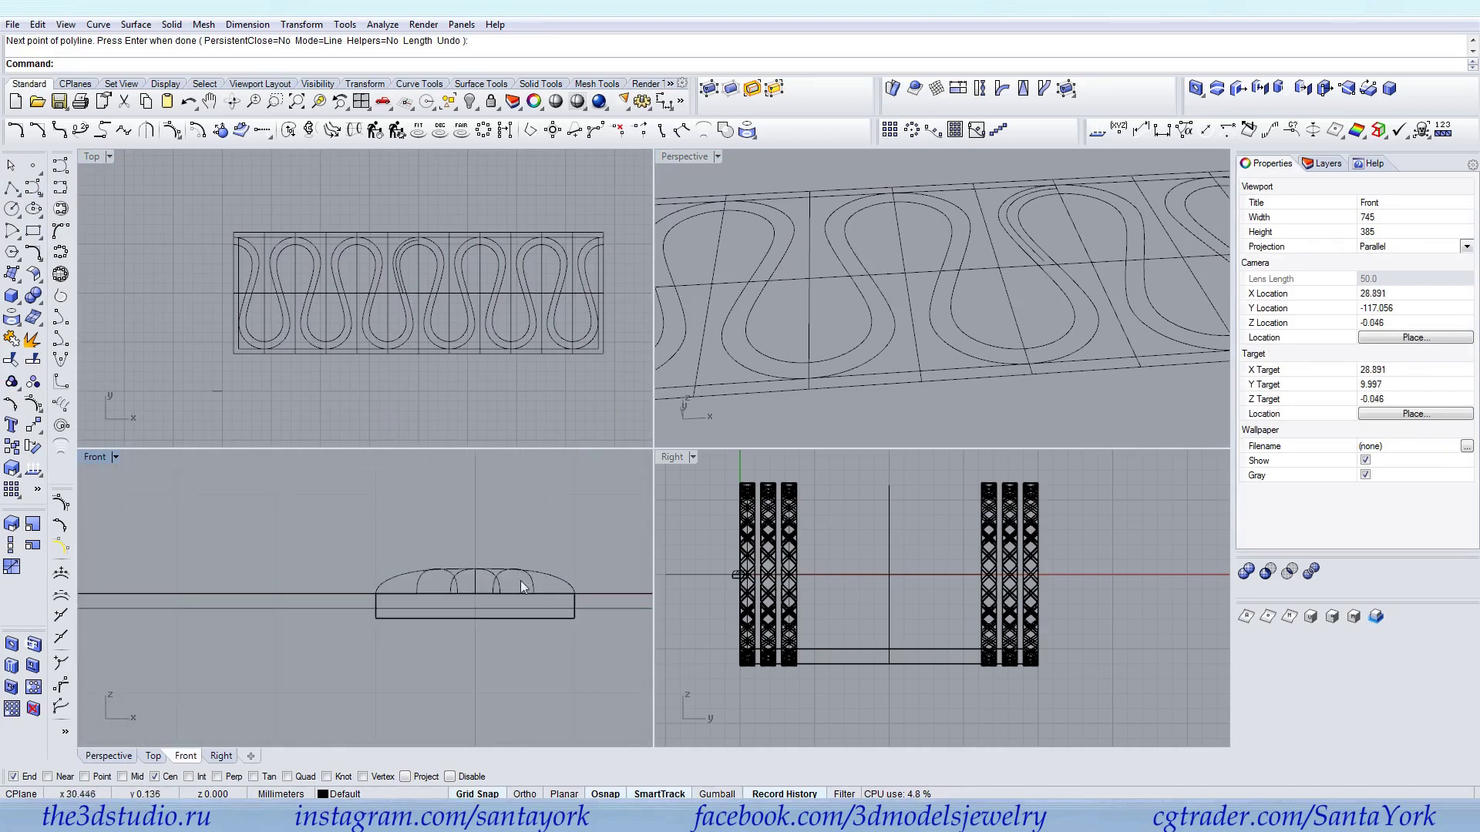
{"action": "left_click", "coordinate": [492, 576]}
{"action": "left_click", "coordinate": [539, 615]}
{"action": "left_click", "coordinate": [301, 24]}
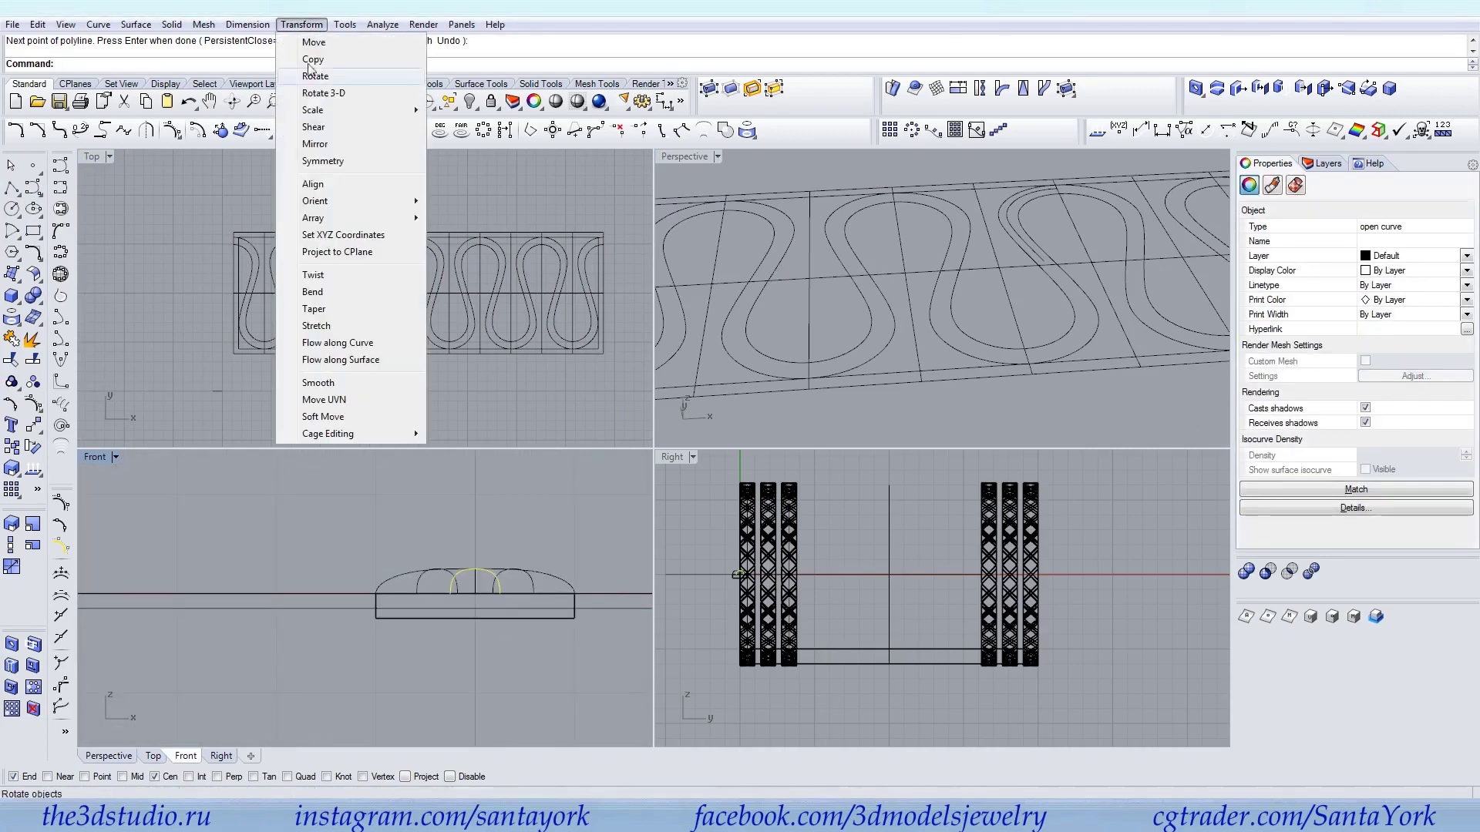
{"action": "left_click", "coordinate": [316, 144]}
{"action": "left_click", "coordinate": [220, 63]}
Move the mirrored arch profile in the Top view so its end sits on the start of the short horizontal segment
{"action": "scroll", "coordinate": [548, 368], "scroll_direction": "down", "scroll_amount": 8}
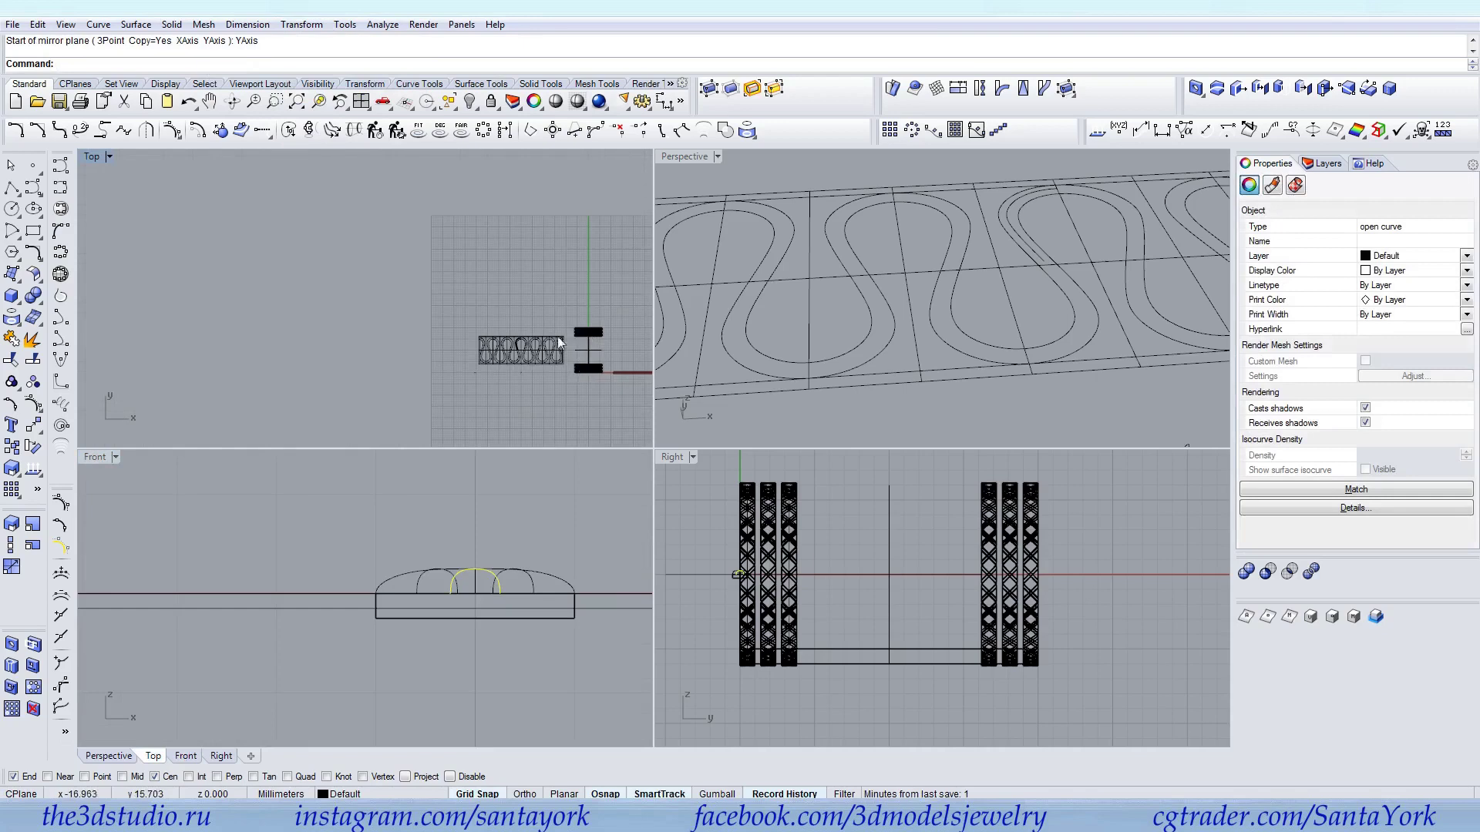
{"action": "scroll", "coordinate": [354, 351], "scroll_direction": "up", "scroll_amount": 5}
{"action": "left_click", "coordinate": [327, 320]}
{"action": "scroll", "coordinate": [316, 339], "scroll_direction": "up", "scroll_amount": 4}
{"action": "left_click", "coordinate": [356, 307]}
{"action": "left_click", "coordinate": [33, 424]}
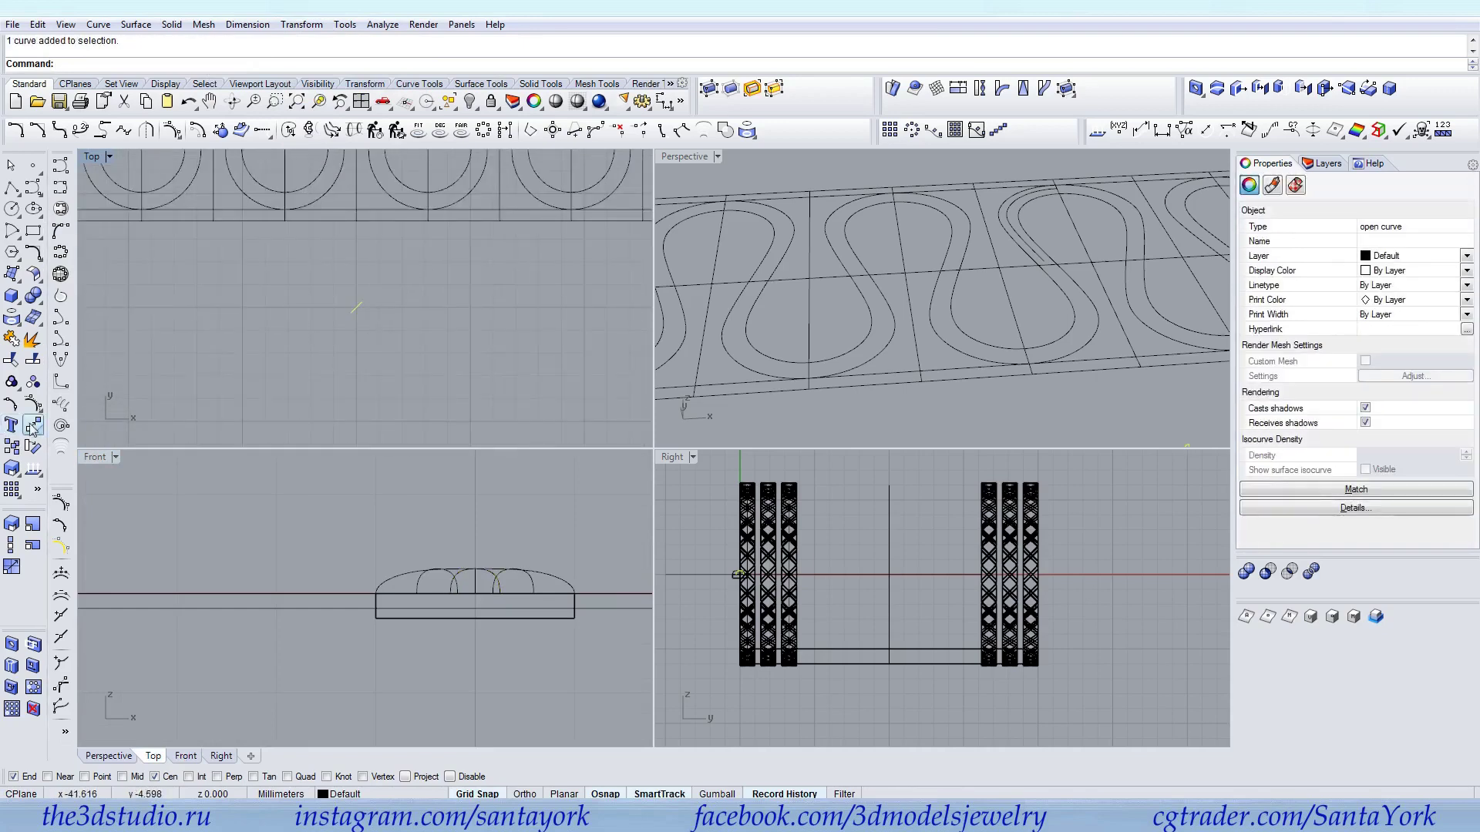
{"action": "left_click", "coordinate": [341, 320]}
{"action": "scroll", "coordinate": [336, 321], "scroll_direction": "down", "scroll_amount": 2}
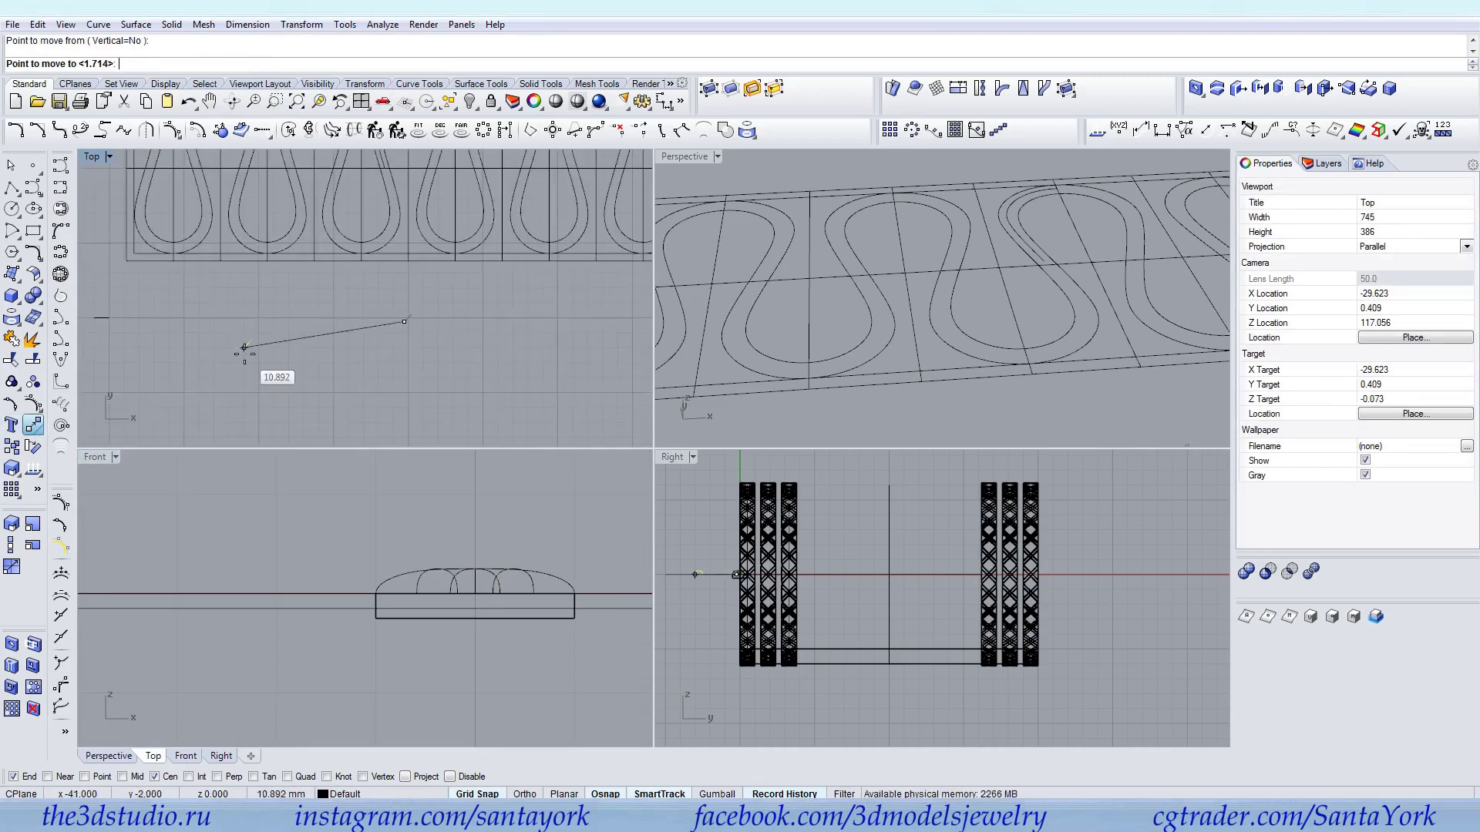
{"action": "left_click", "coordinate": [95, 318]}
Rotate a copy of the diagonal arch profile about its end to align with the horizontal segment, and delete the diagonal original
{"action": "scroll", "coordinate": [566, 572], "scroll_direction": "down", "scroll_amount": 12}
{"action": "right_click_drag", "start_coordinate": [280, 637], "coordinate": [101, 636]}
{"action": "scroll", "coordinate": [388, 576], "scroll_direction": "up", "scroll_amount": 12}
{"action": "right_click_drag", "start_coordinate": [120, 325], "coordinate": [412, 324]}
{"action": "scroll", "coordinate": [393, 317], "scroll_direction": "up", "scroll_amount": 14}
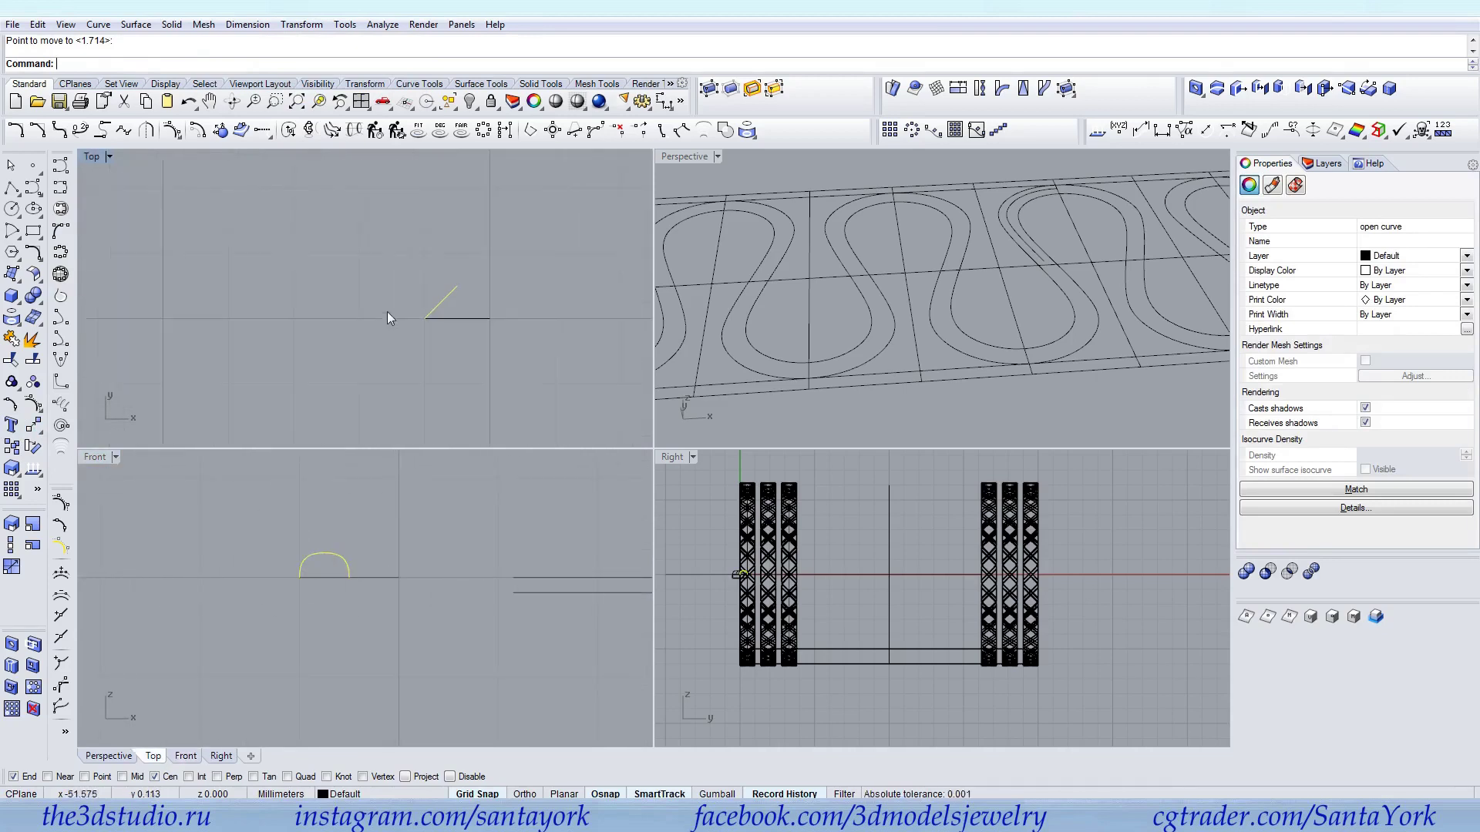
{"action": "left_click", "coordinate": [39, 445]}
{"action": "left_click", "coordinate": [425, 318]}
{"action": "left_click", "coordinate": [457, 286]}
{"action": "left_click", "coordinate": [494, 316]}
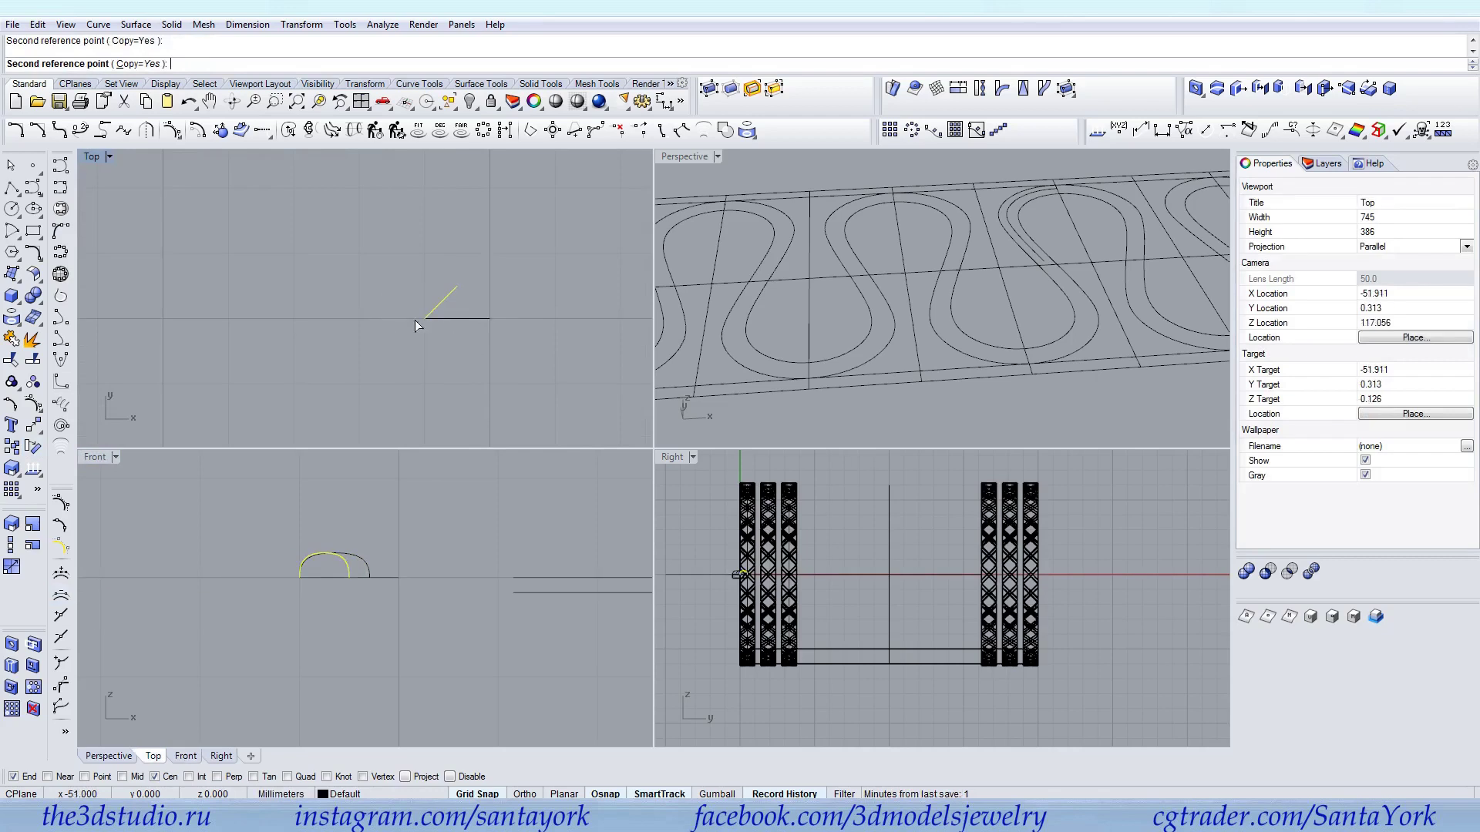
{"action": "key", "text": "Return"}
{"action": "key", "text": "Delete"}
Scale the arch profile in one direction in the Front view so its width matches the horizontal segment
{"action": "left_click", "coordinate": [300, 568]}
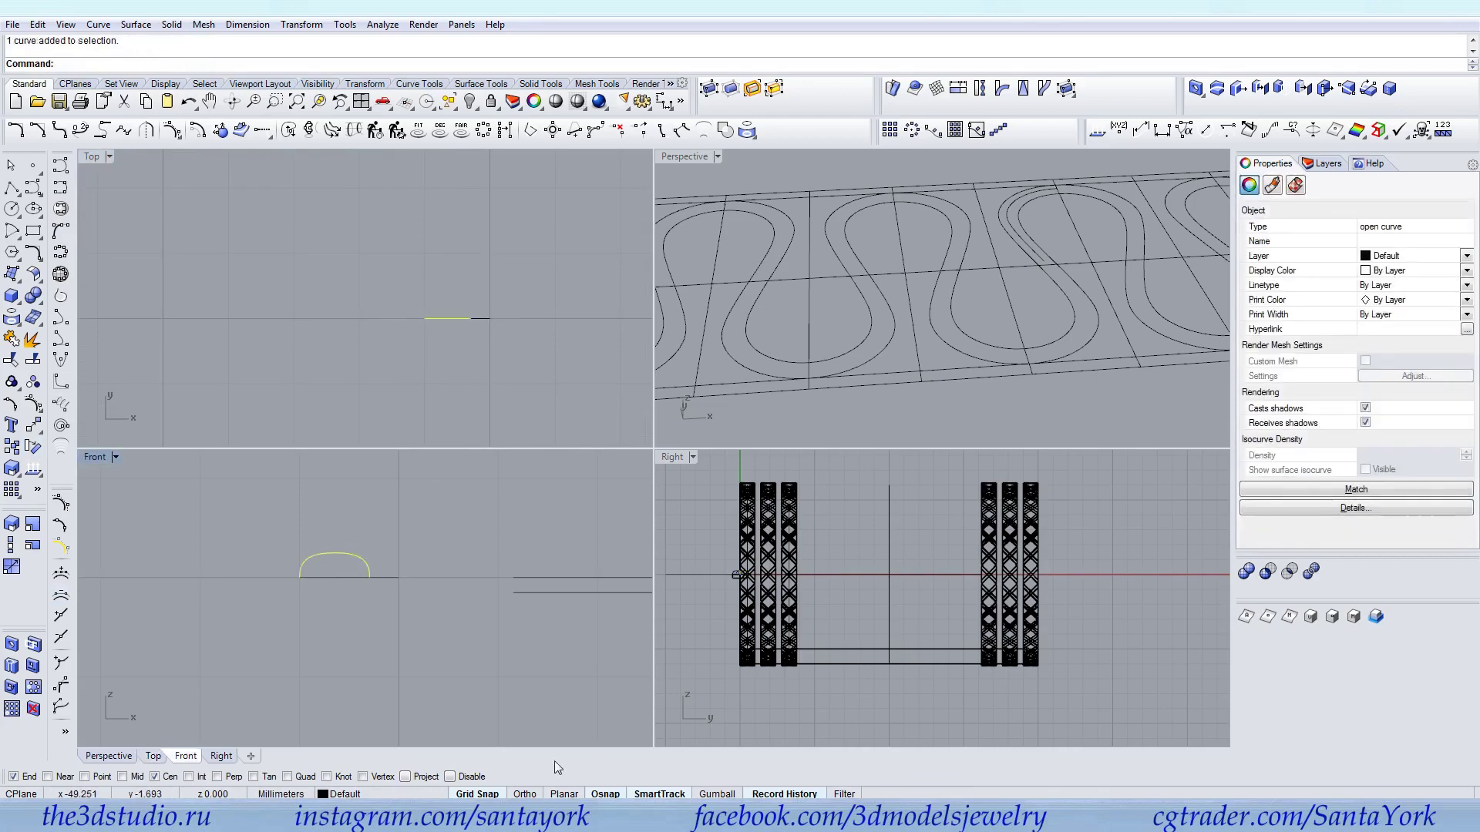
{"action": "left_click", "coordinate": [11, 545]}
{"action": "left_click", "coordinate": [300, 578]}
{"action": "left_click", "coordinate": [369, 577]}
{"action": "left_click", "coordinate": [398, 577]}
Set up a two-point Orient of the arch profile with Copy=Yes and Scale=1D, using its two ends as reference points
{"action": "scroll", "coordinate": [380, 588], "scroll_direction": "up", "scroll_amount": 4}
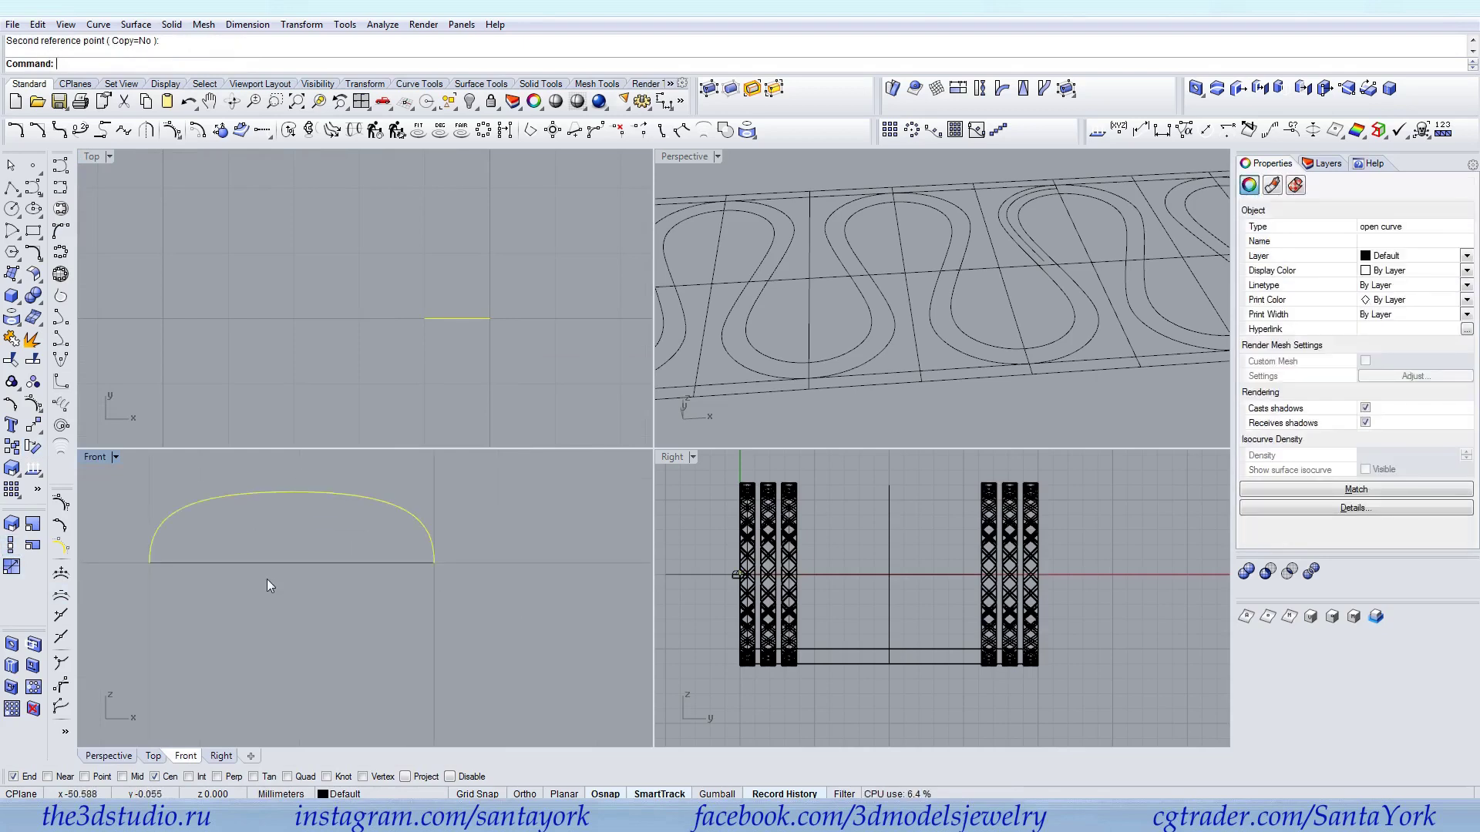
{"action": "left_click", "coordinate": [301, 24]}
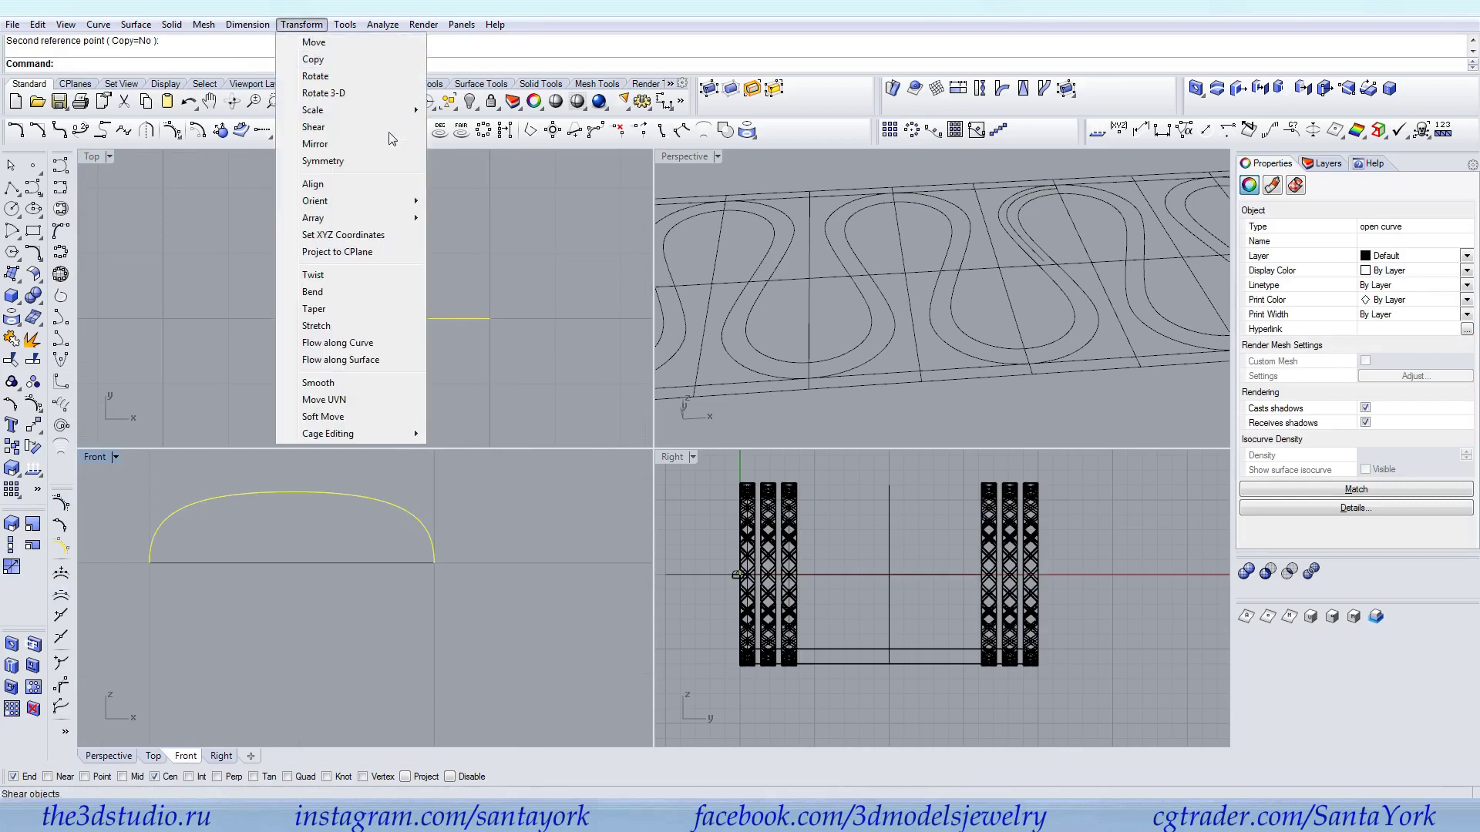
{"action": "mouse_move", "coordinate": [362, 200]}
{"action": "left_click", "coordinate": [455, 200]}
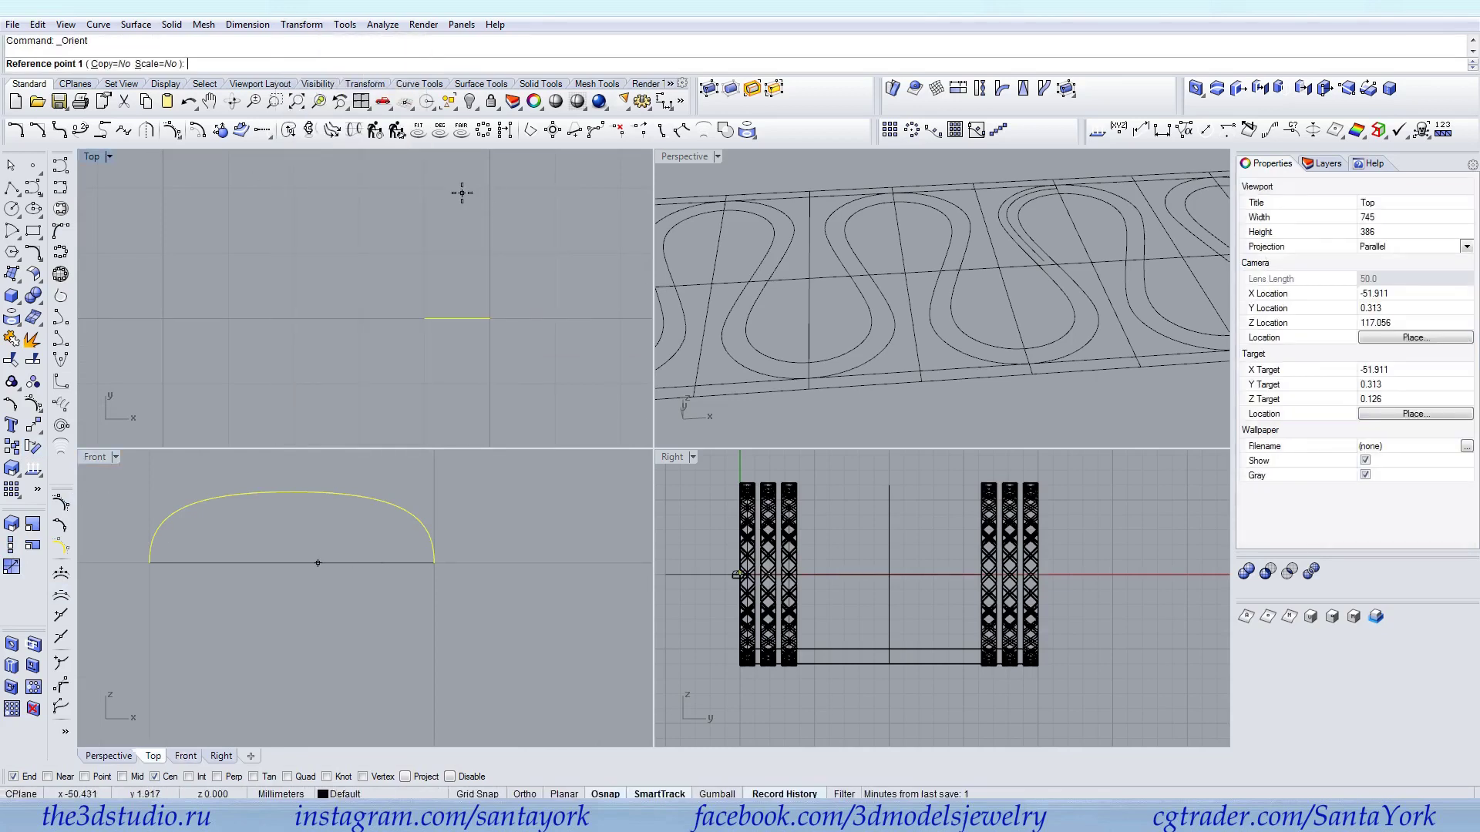
{"action": "left_click", "coordinate": [112, 65]}
{"action": "left_click", "coordinate": [154, 65]}
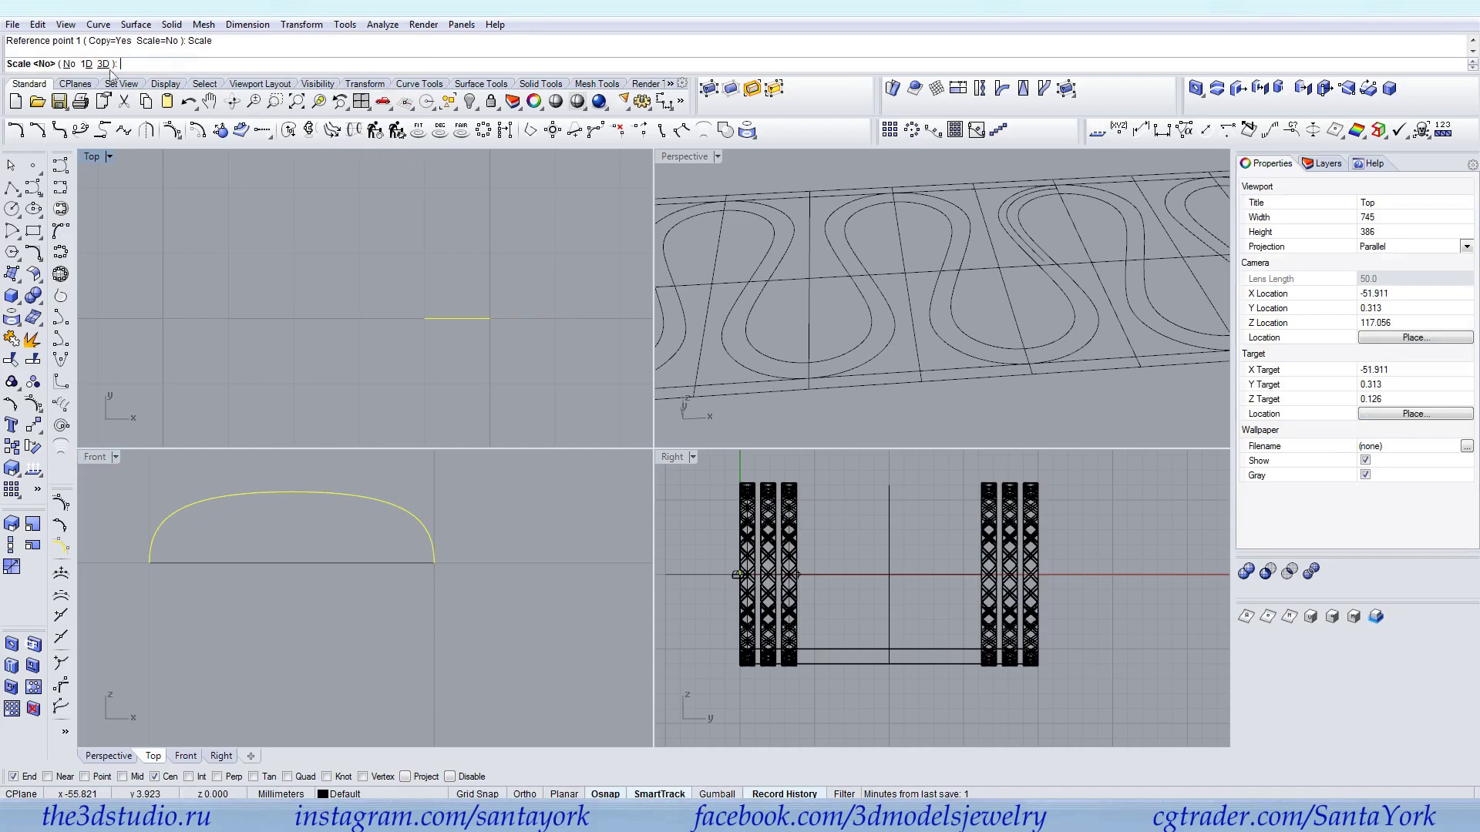
{"action": "left_click", "coordinate": [86, 64]}
{"action": "left_click", "coordinate": [149, 563]}
{"action": "left_click", "coordinate": [435, 562]}
Place four oriented profile copies between the strand's edge curves, from the band's midline up to the top of the bend, with Perp snapping on
{"action": "scroll", "coordinate": [393, 367], "scroll_direction": "down", "scroll_amount": 20}
{"action": "scroll", "coordinate": [484, 291], "scroll_direction": "up", "scroll_amount": 12}
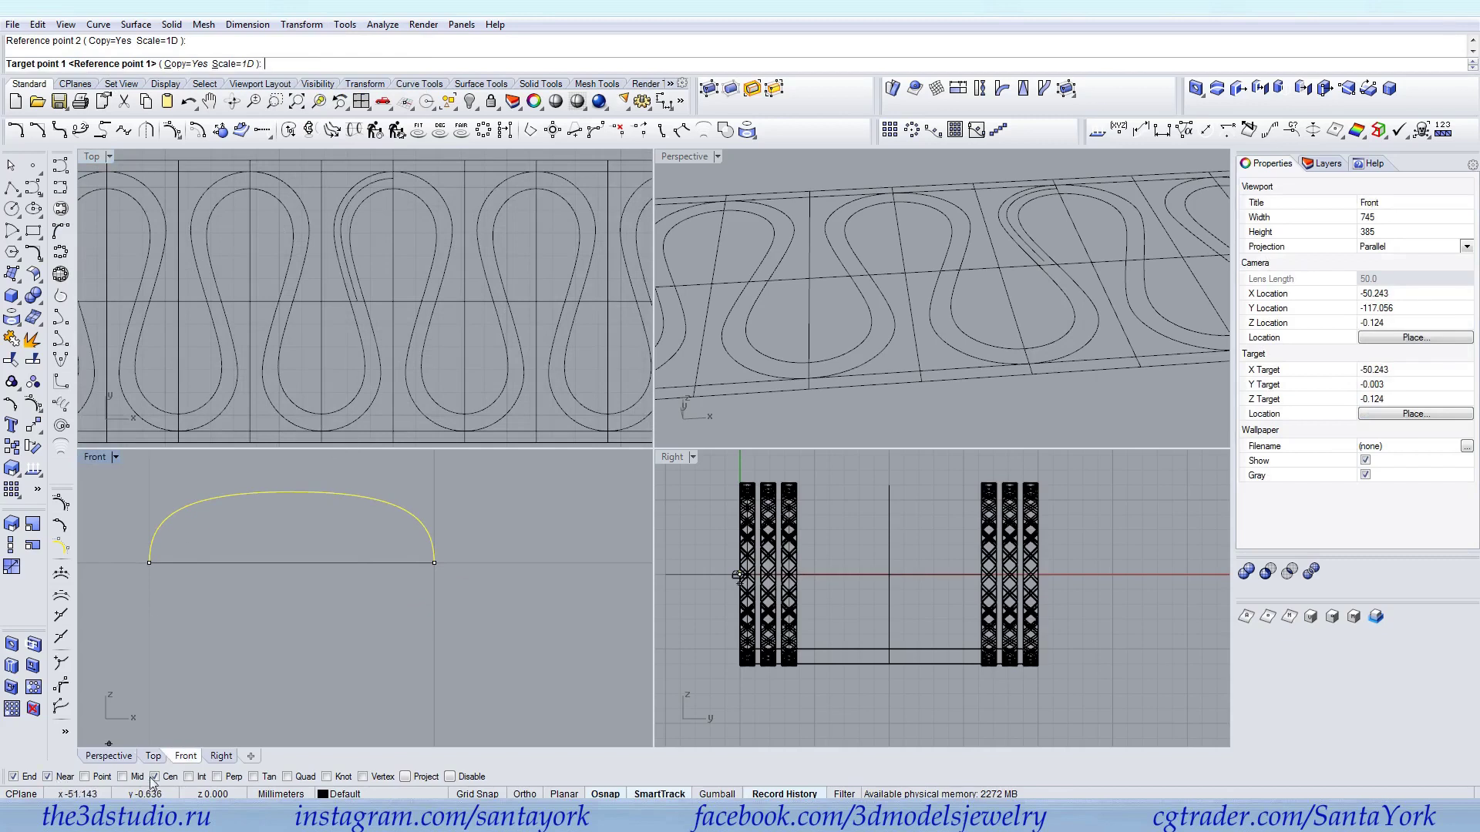
{"action": "left_click", "coordinate": [218, 777]}
{"action": "scroll", "coordinate": [370, 312], "scroll_direction": "up", "scroll_amount": 5}
{"action": "left_click", "coordinate": [336, 278]}
{"action": "left_click", "coordinate": [385, 245]}
{"action": "scroll", "coordinate": [462, 323], "scroll_direction": "down", "scroll_amount": 5}
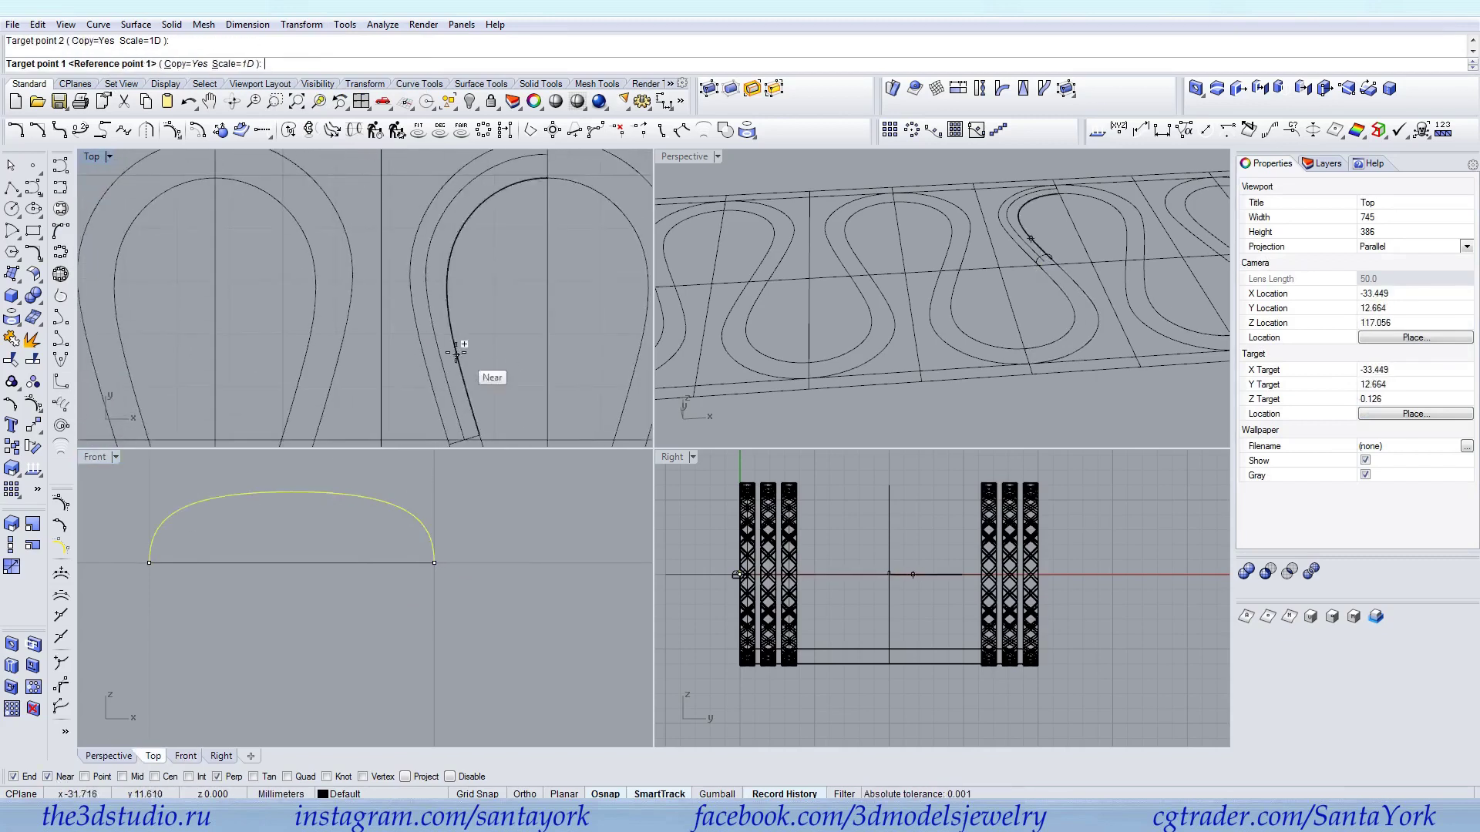
{"action": "left_click", "coordinate": [414, 312]}
{"action": "left_click", "coordinate": [449, 309]}
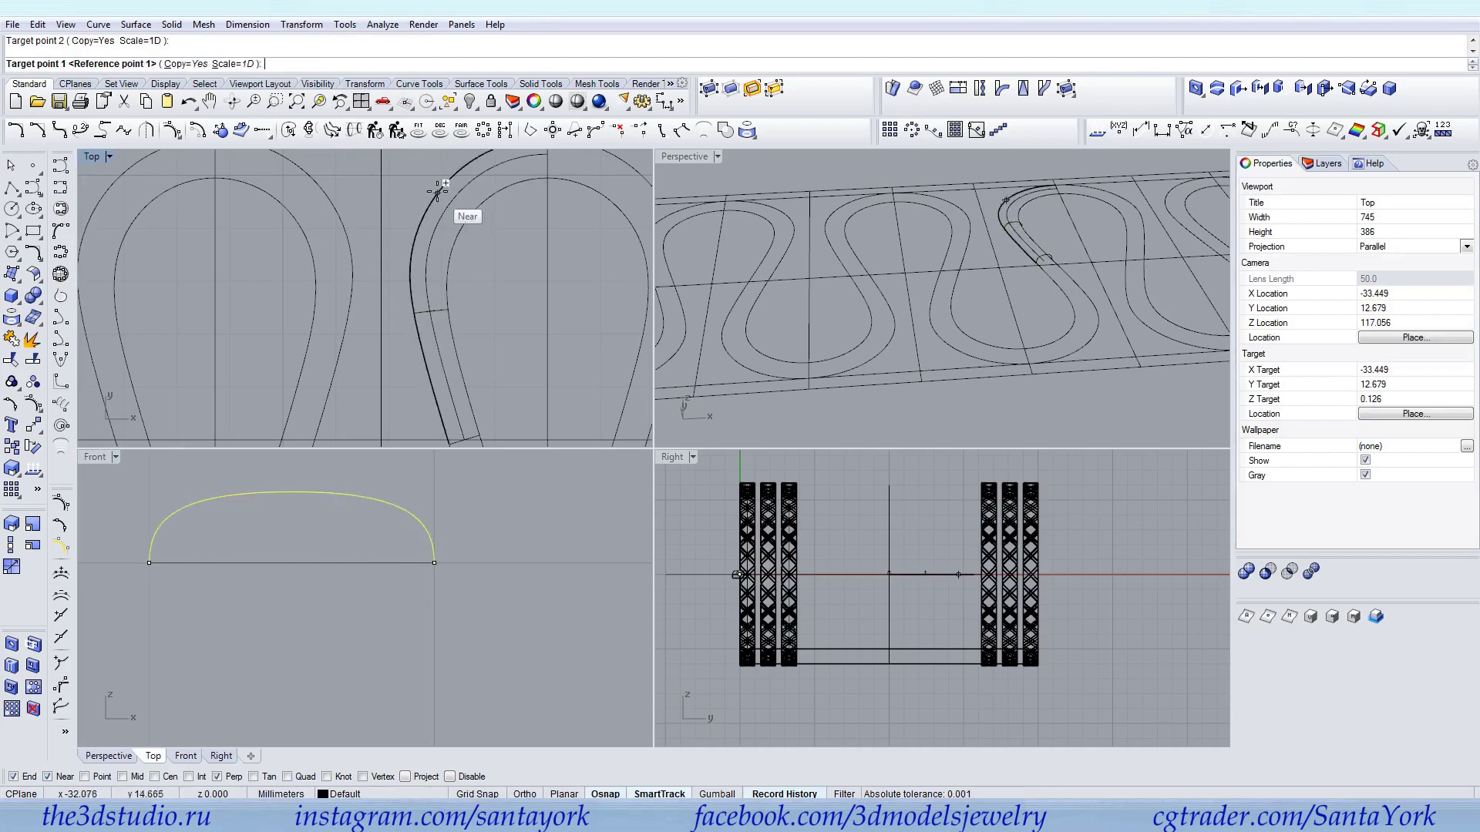
{"action": "right_click_drag", "start_coordinate": [548, 154], "coordinate": [486, 246]}
{"action": "left_click", "coordinate": [484, 247]}
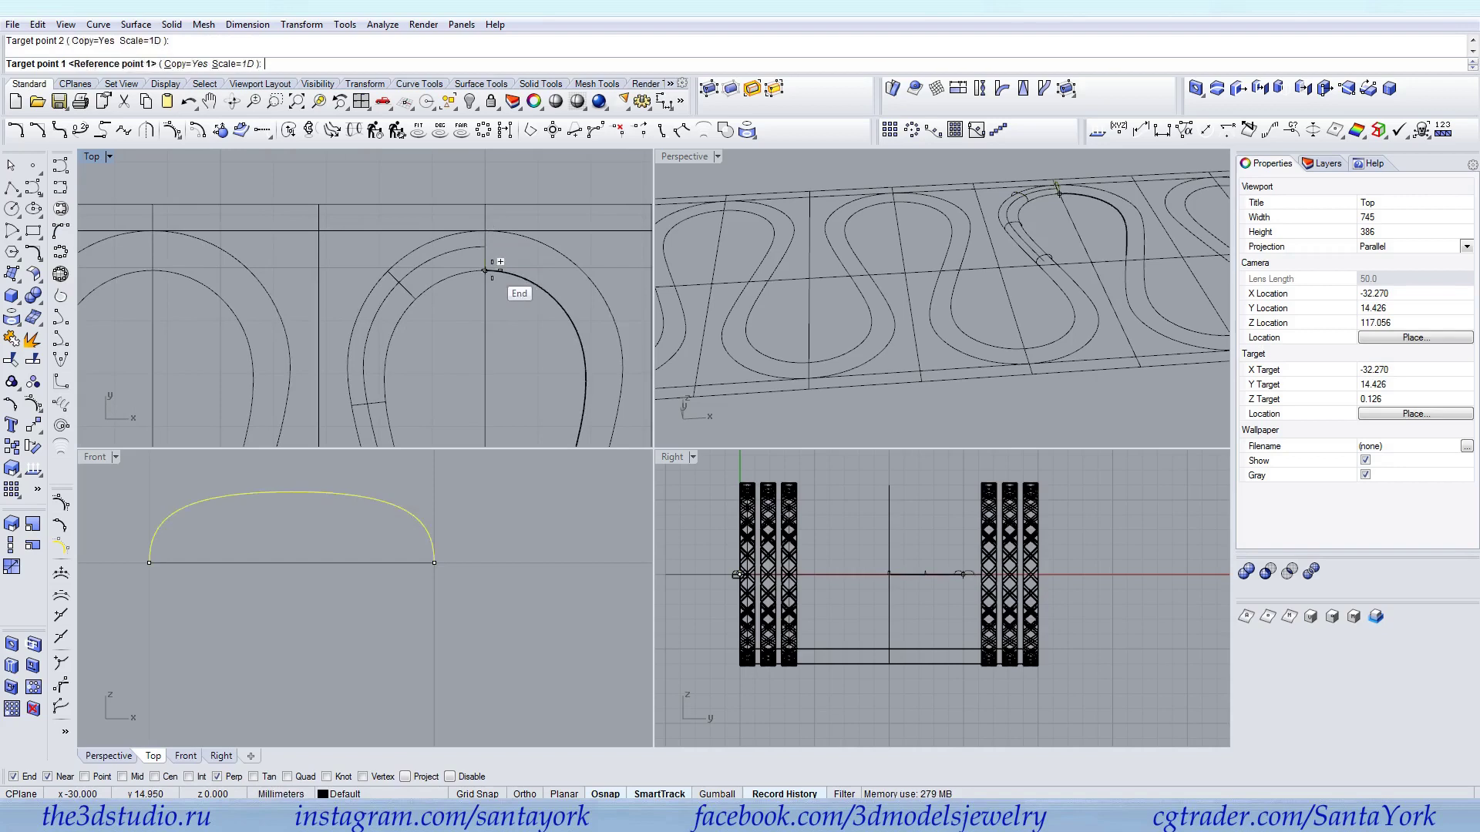
{"action": "left_click", "coordinate": [1044, 262]}
{"action": "scroll", "coordinate": [941, 274], "scroll_direction": "up", "scroll_amount": 5}
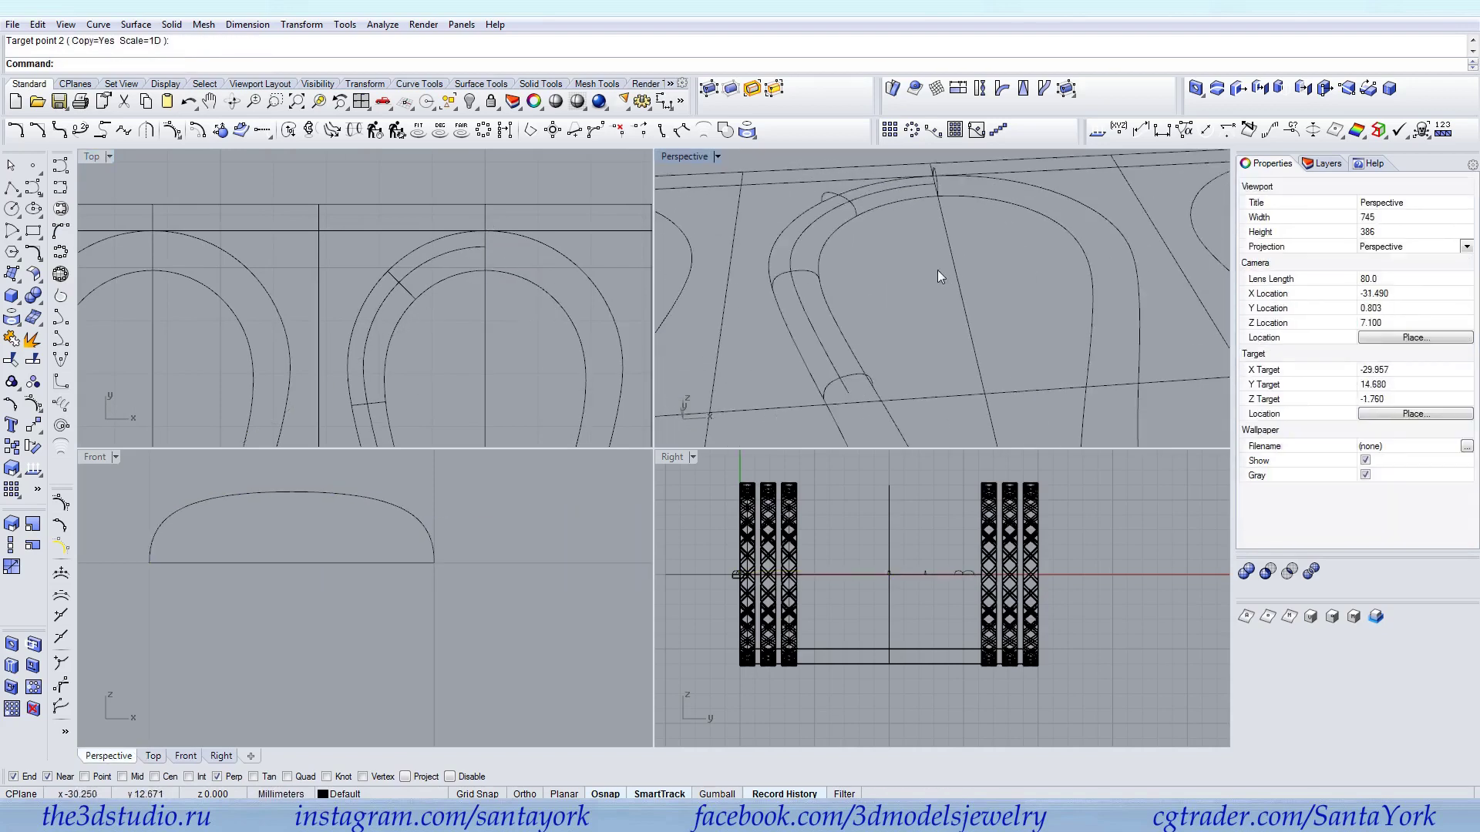
{"action": "left_click", "coordinate": [136, 24]}
{"action": "left_click", "coordinate": [174, 73]}
{"action": "left_click", "coordinate": [135, 25]}
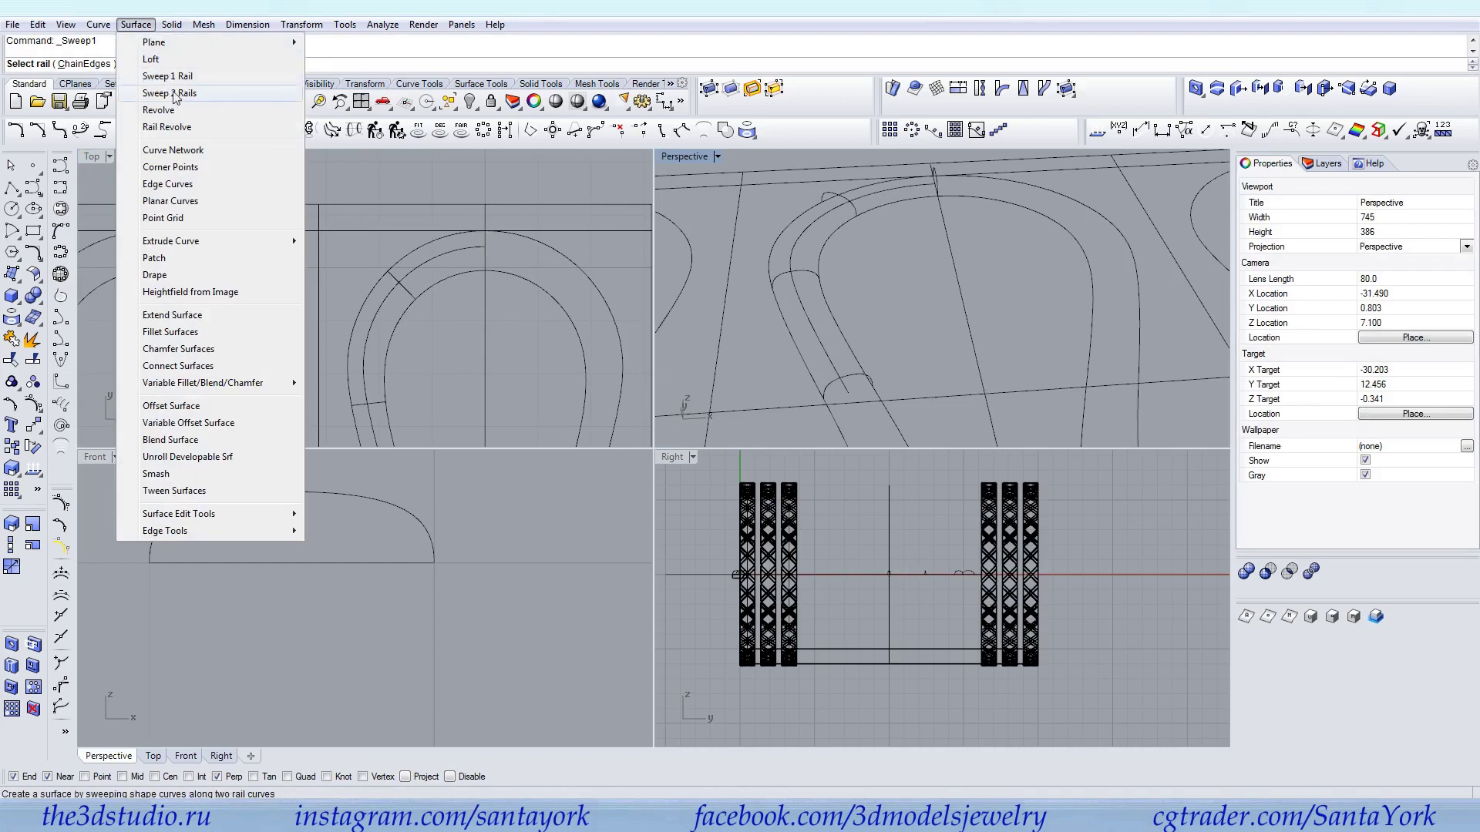
{"action": "left_click", "coordinate": [176, 94]}
{"action": "left_click", "coordinate": [792, 343]}
{"action": "left_click", "coordinate": [841, 333]}
{"action": "left_click", "coordinate": [848, 378]}
{"action": "key", "text": "Escape"}
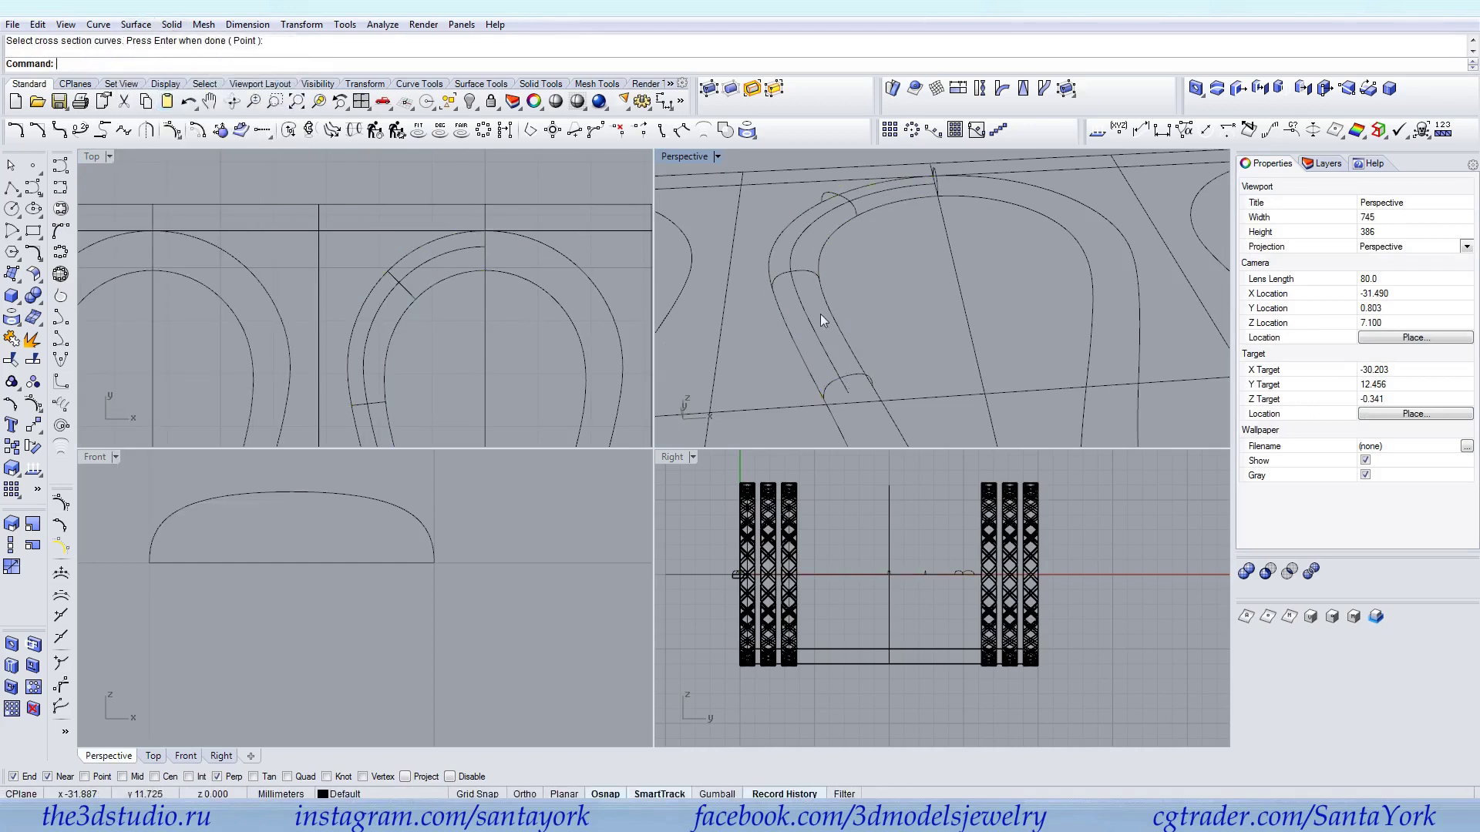
Rotate copies of the three upper profiles half a turn about the strand's midline point, onto the lower half of the S-curve
{"action": "scroll", "coordinate": [773, 399], "scroll_direction": "down", "scroll_amount": 3}
{"action": "left_click_drag", "start_coordinate": [755, 423], "coordinate": [961, 200]}
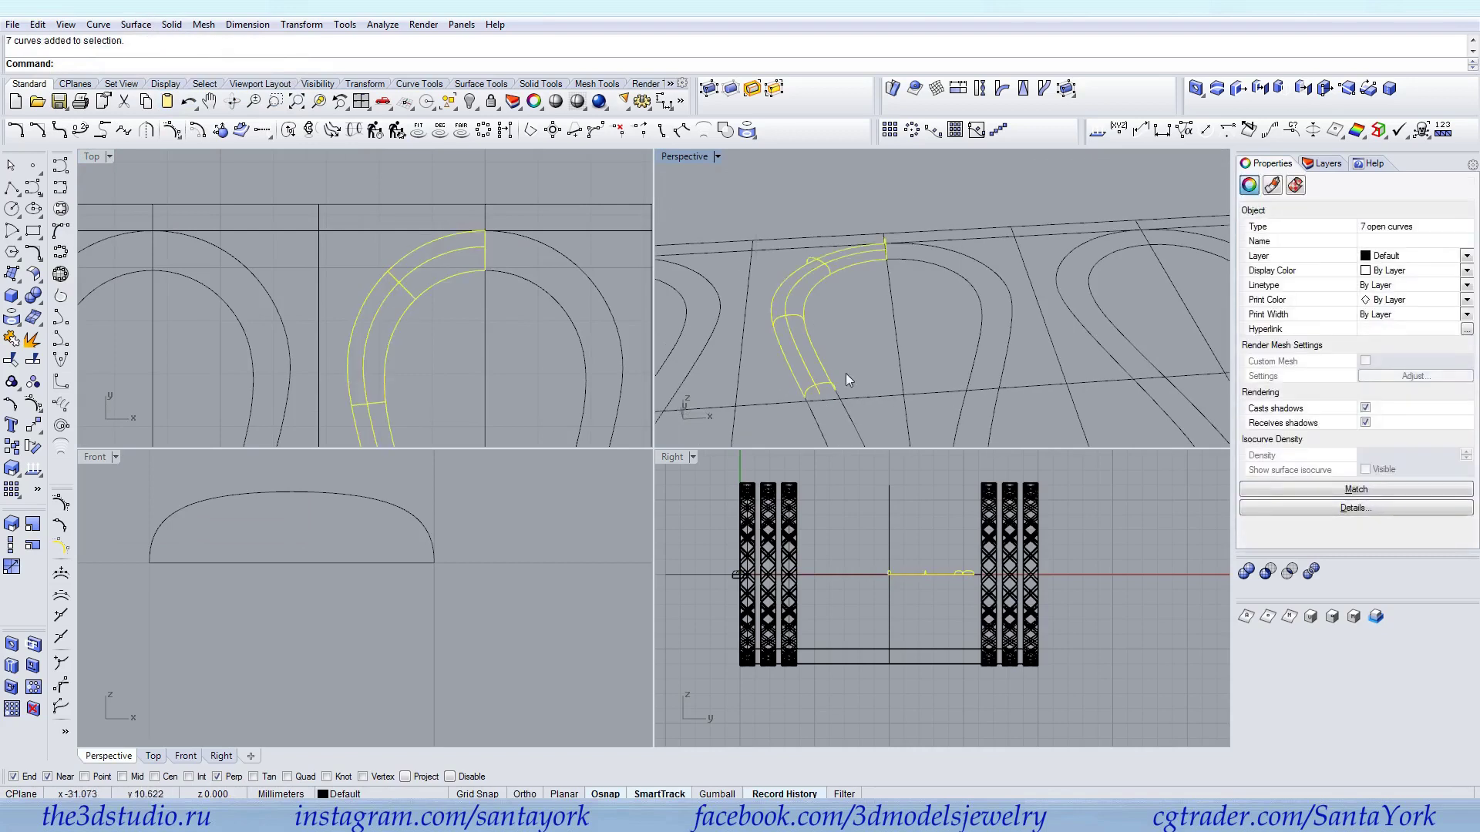
{"action": "left_click_drag", "start_coordinate": [788, 404], "coordinate": [791, 396], "text": "ctrl"}
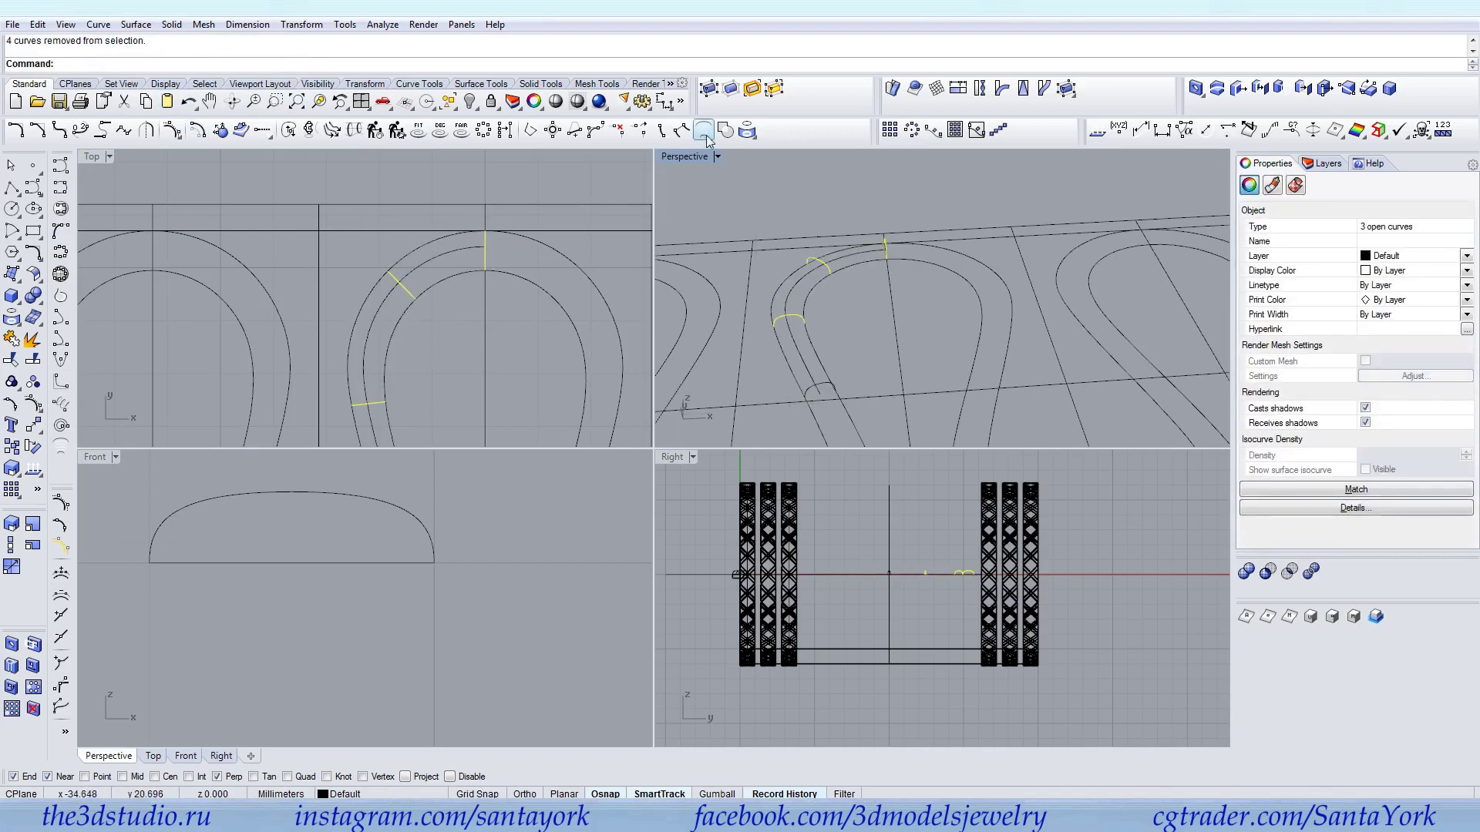
{"action": "left_click", "coordinate": [34, 447]}
{"action": "scroll", "coordinate": [479, 225], "scroll_direction": "down", "scroll_amount": 3}
{"action": "scroll", "coordinate": [426, 367], "scroll_direction": "up", "scroll_amount": 6}
{"action": "left_click", "coordinate": [376, 319]}
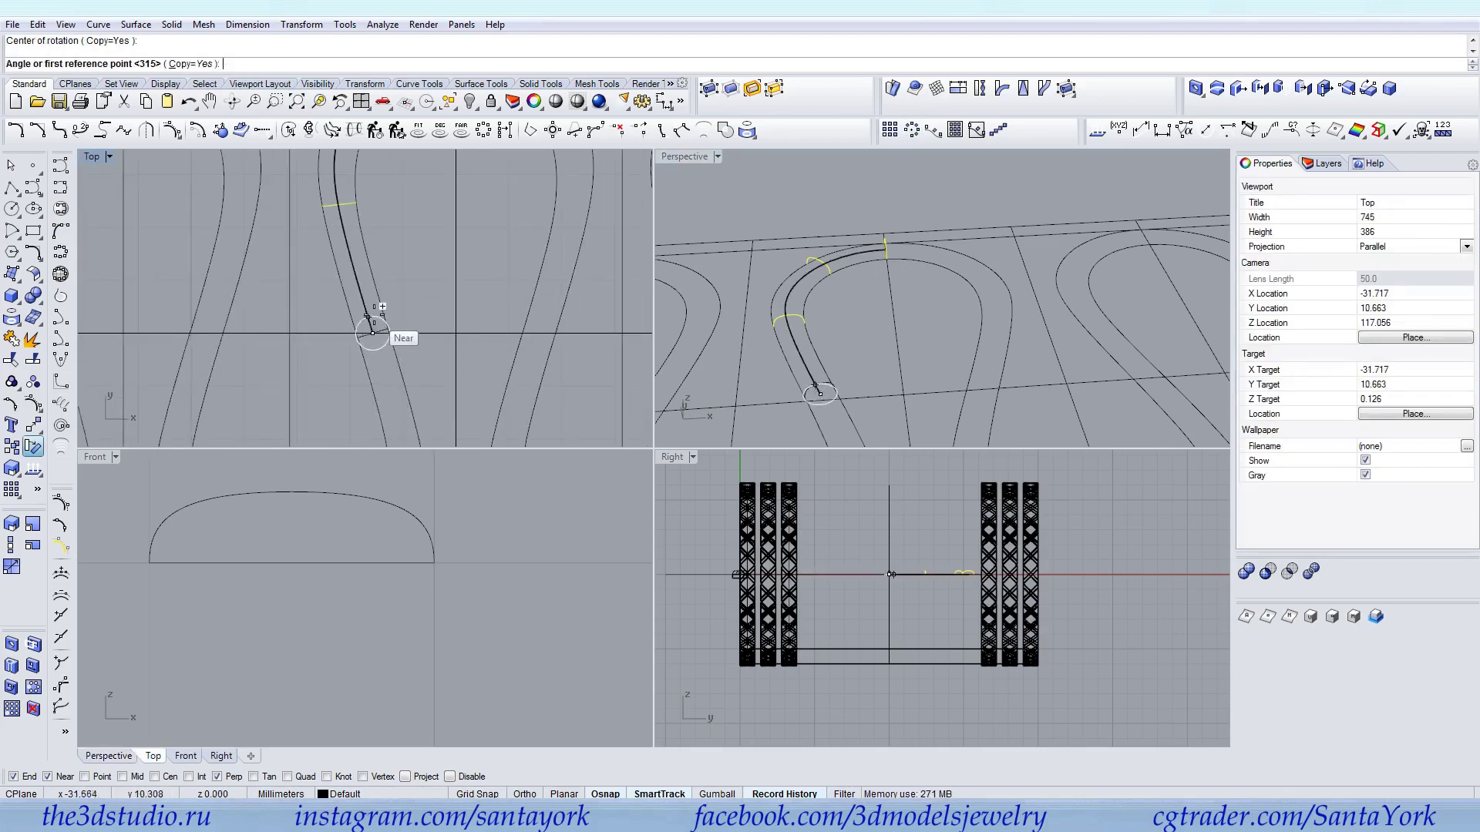
{"action": "type", "text": "1"}
{"action": "key", "text": "Return"}
{"action": "key", "text": "Return"}
Select all seven profile curves along the S-shaped strand and group them
{"action": "scroll", "coordinate": [968, 228], "scroll_direction": "down", "scroll_amount": 3}
{"action": "right_click_drag", "start_coordinate": [969, 228], "coordinate": [872, 320]}
{"action": "key", "text": "Escape"}
{"action": "left_click_drag", "start_coordinate": [895, 331], "coordinate": [895, 333]}
{"action": "scroll", "coordinate": [904, 280], "scroll_direction": "up", "scroll_amount": 3}
{"action": "left_click", "coordinate": [900, 280], "text": "shift"}
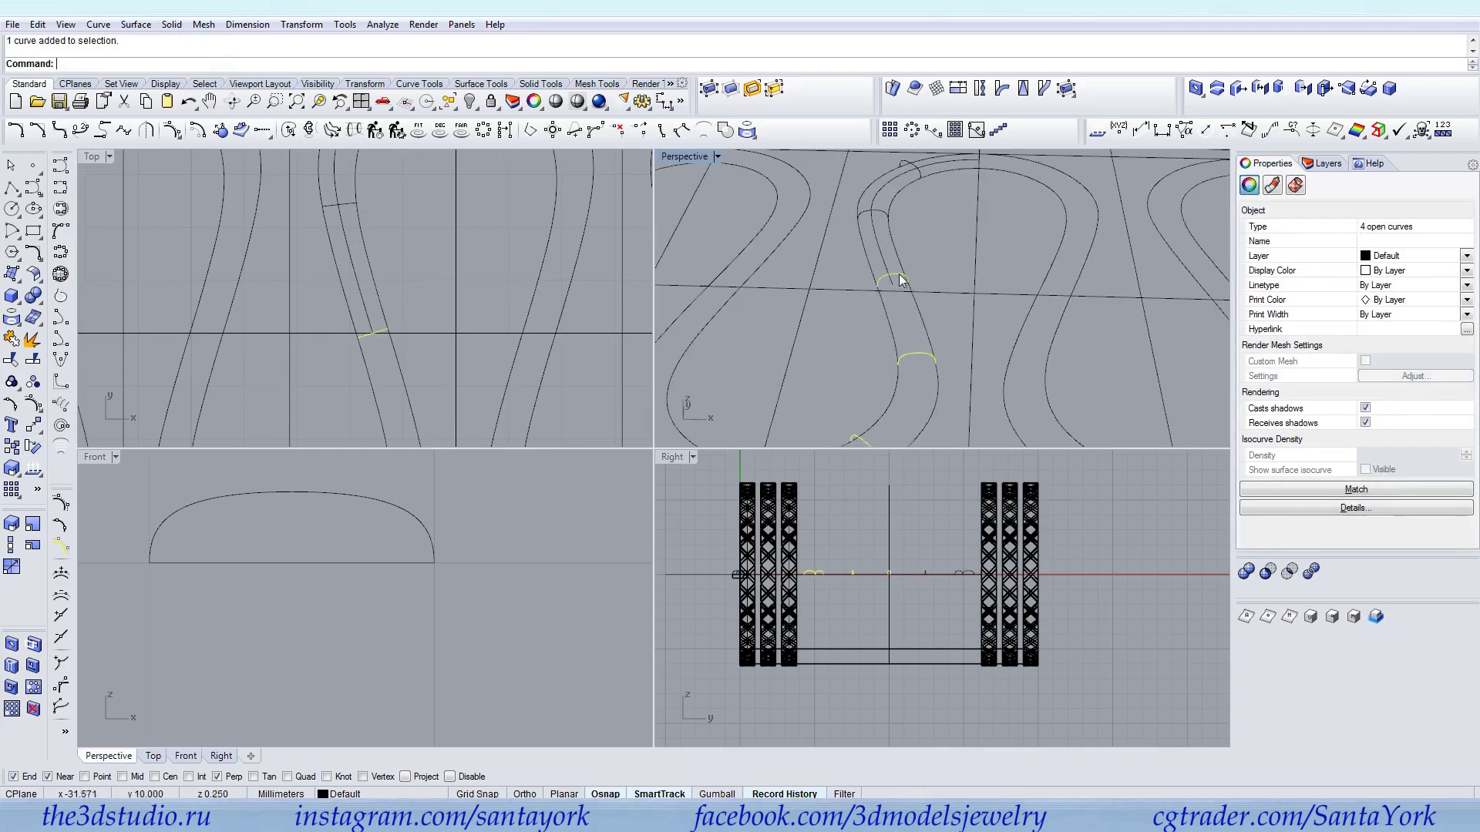
{"action": "left_click", "coordinate": [980, 169], "text": "shift"}
{"action": "left_click", "coordinate": [1025, 220]}
{"action": "right_click_drag", "start_coordinate": [981, 261], "coordinate": [838, 259]}
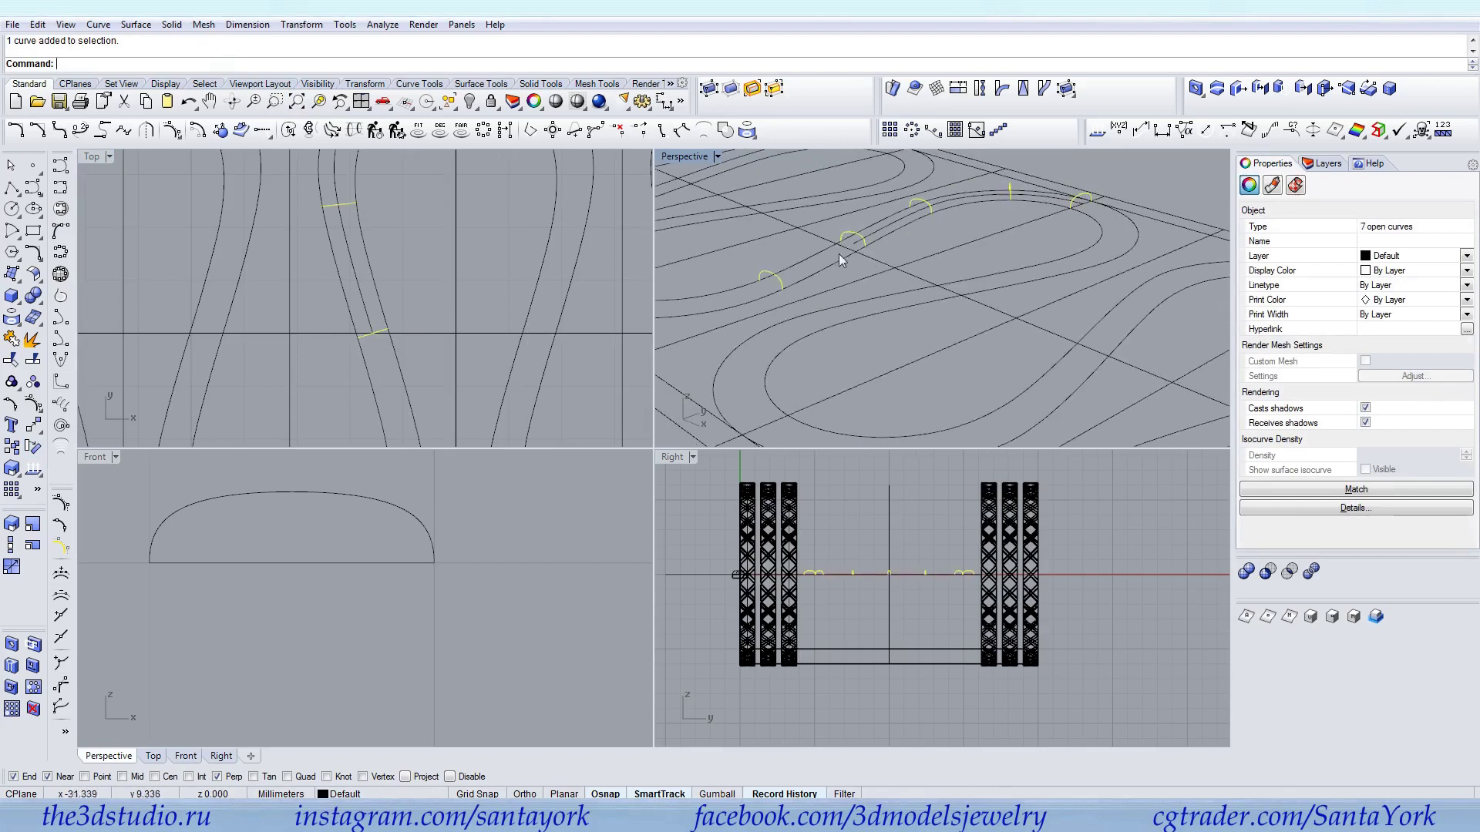
{"action": "left_click", "coordinate": [12, 389]}
Ungroup the layout's strand curves so the edge curves of the S-shaped strand can be selected individually
{"action": "key", "text": "Escape"}
{"action": "right_click_drag", "start_coordinate": [883, 242], "coordinate": [1076, 301]}
{"action": "left_click", "coordinate": [925, 298]}
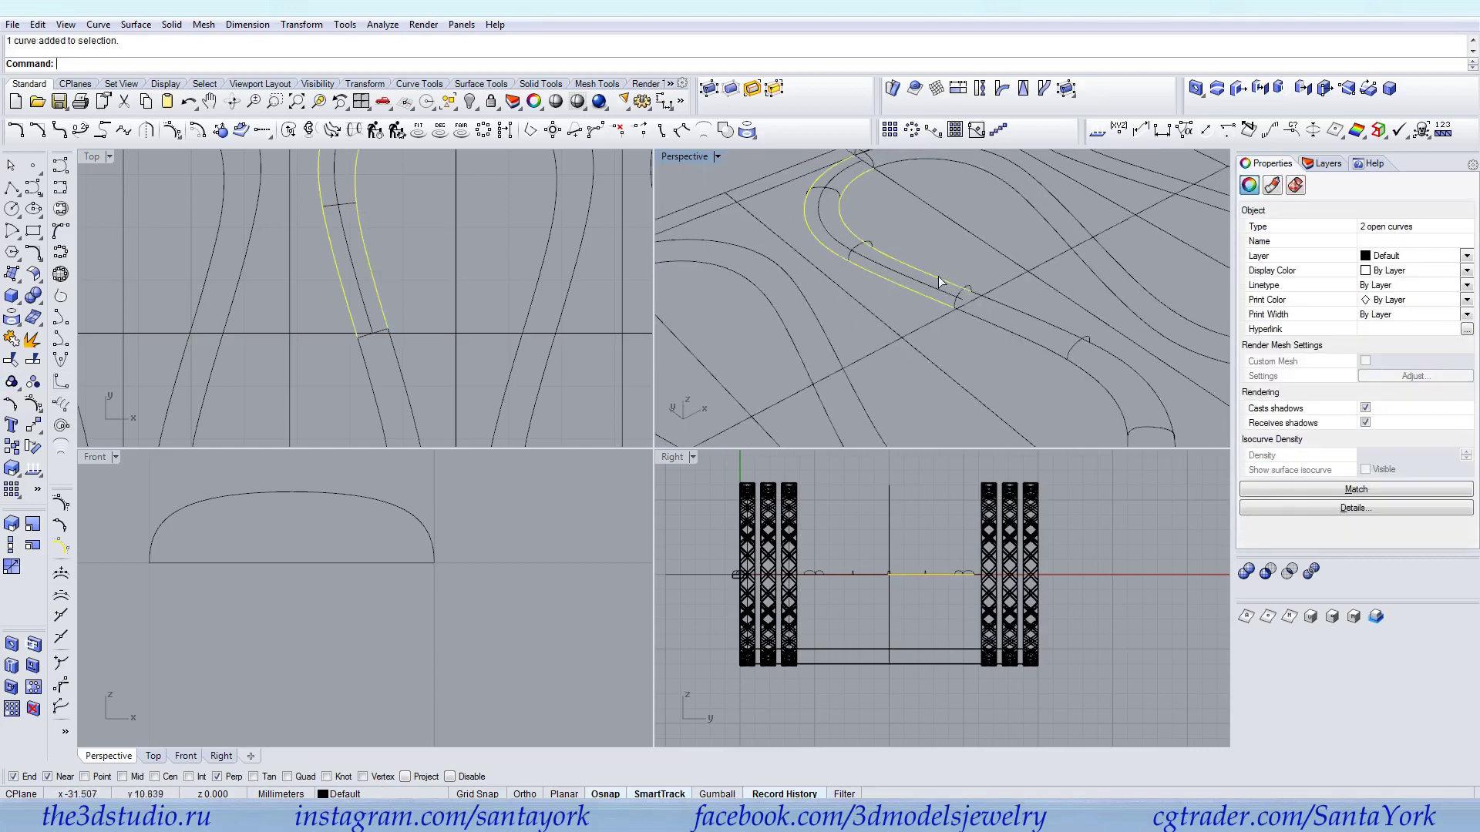
{"action": "left_click", "coordinate": [1015, 302]}
{"action": "left_click", "coordinate": [33, 383]}
{"action": "left_click_drag", "start_coordinate": [1033, 301], "coordinate": [962, 364], "text": "ctrl"}
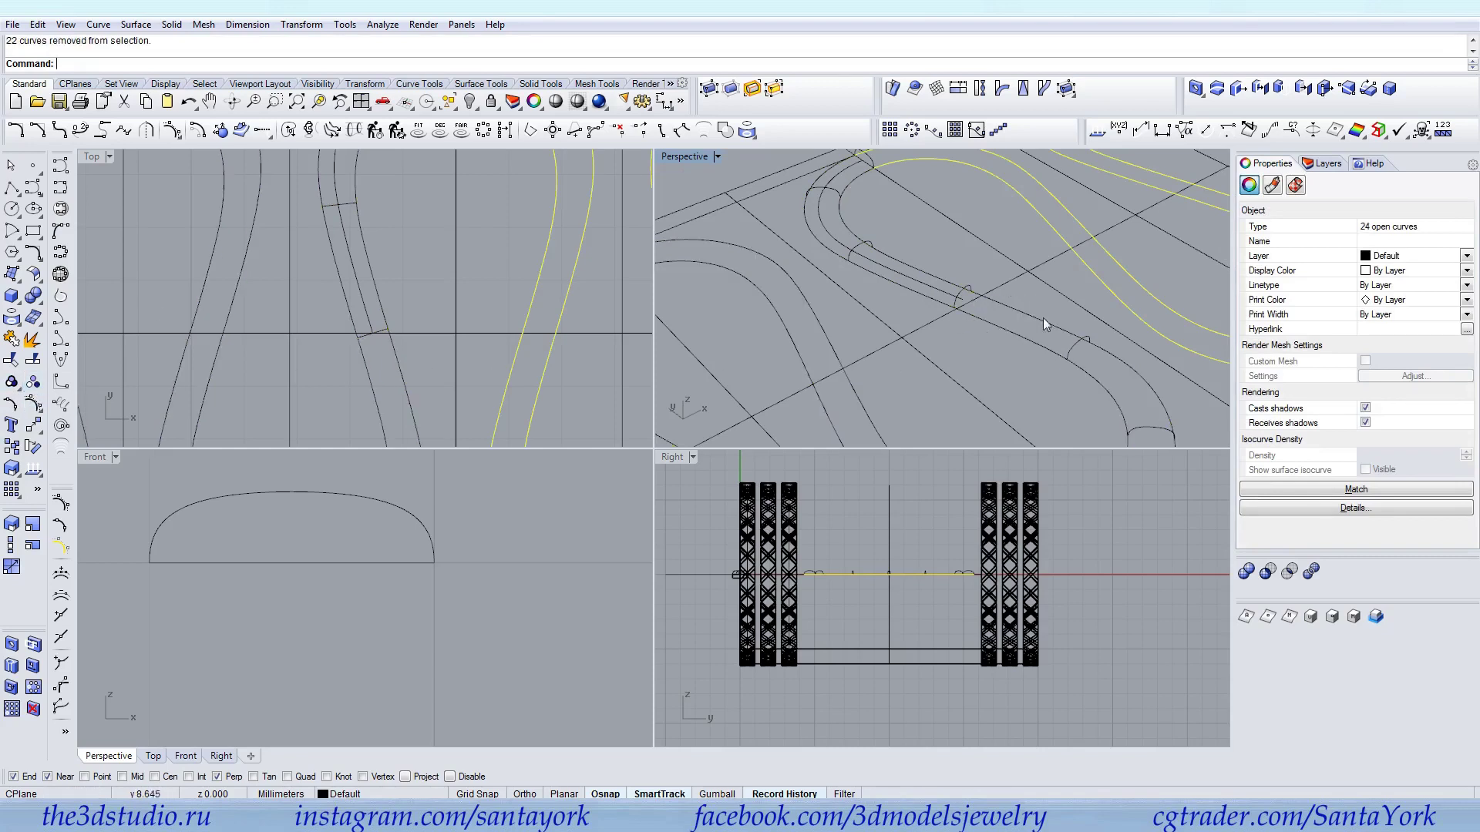
{"action": "key", "text": "ctrl+i"}
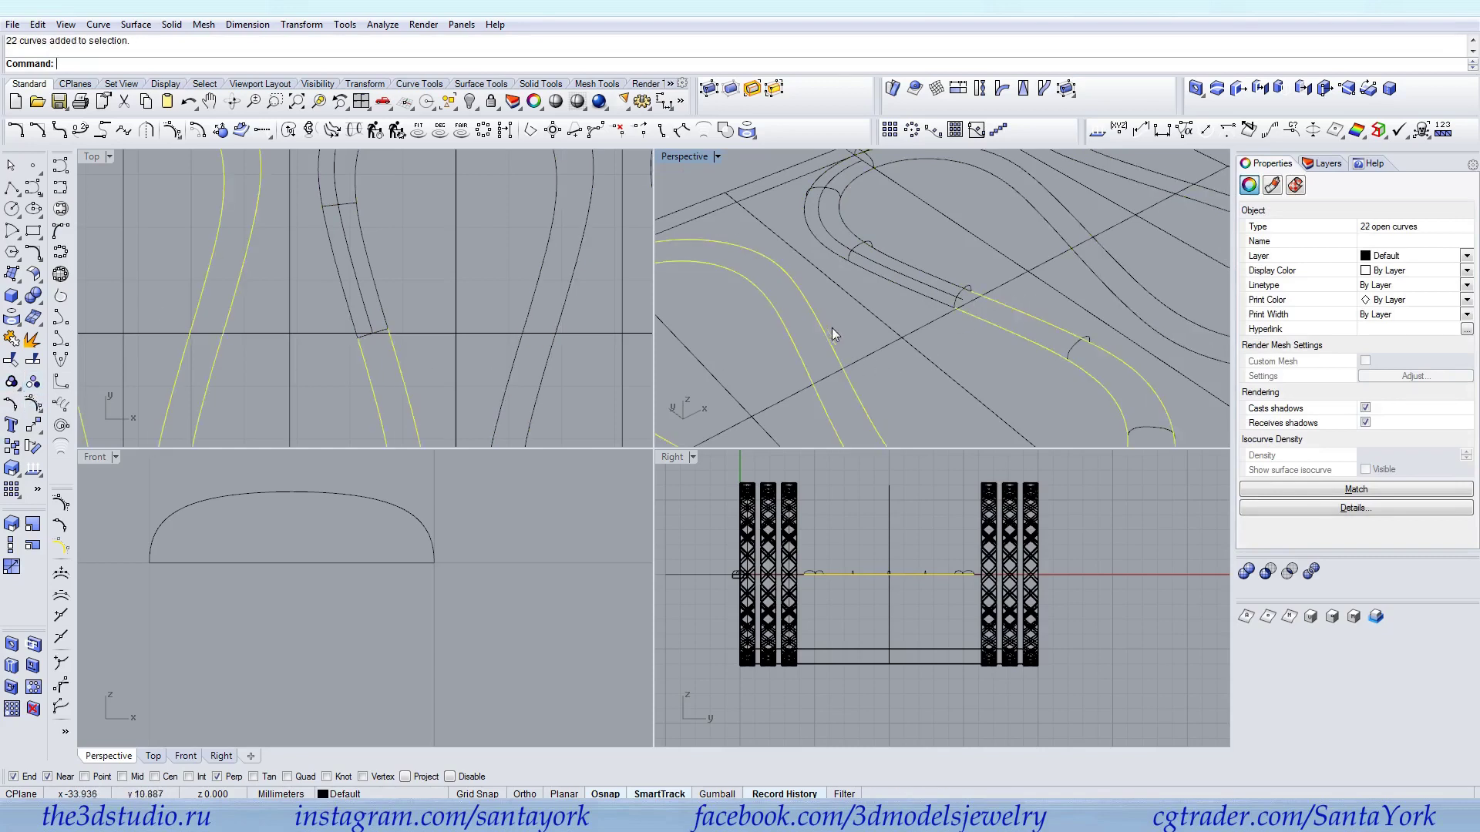
{"action": "left_click_drag", "start_coordinate": [1034, 309], "coordinate": [977, 351], "text": "ctrl"}
{"action": "key", "text": "Escape"}
Join the upper and lower edge curves of the S-shaped strand into two continuous rails
{"action": "left_click", "coordinate": [1020, 308]}
{"action": "left_click", "coordinate": [944, 305], "text": "shift"}
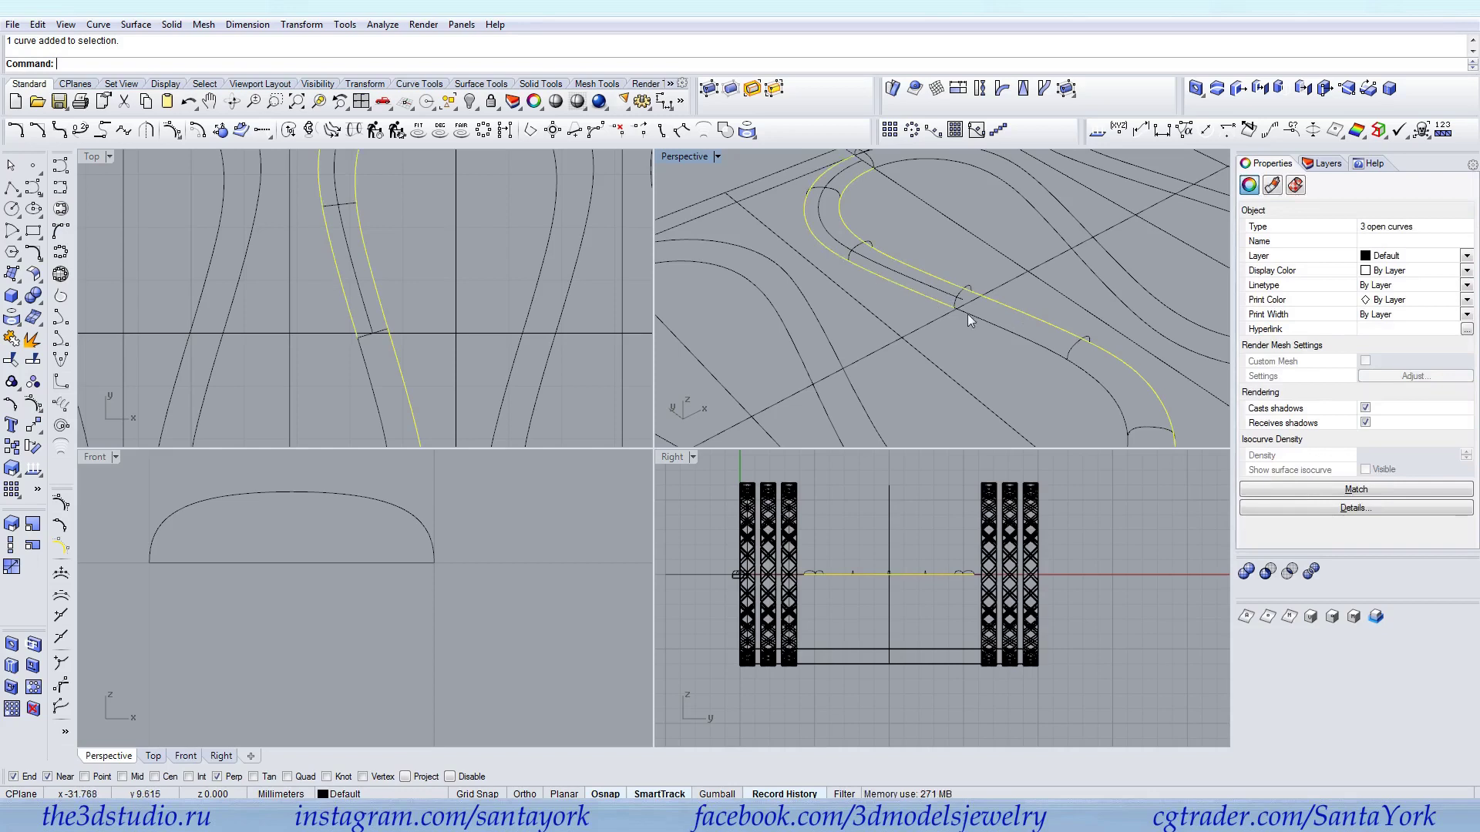
{"action": "scroll", "coordinate": [939, 256], "scroll_direction": "down", "scroll_amount": 3}
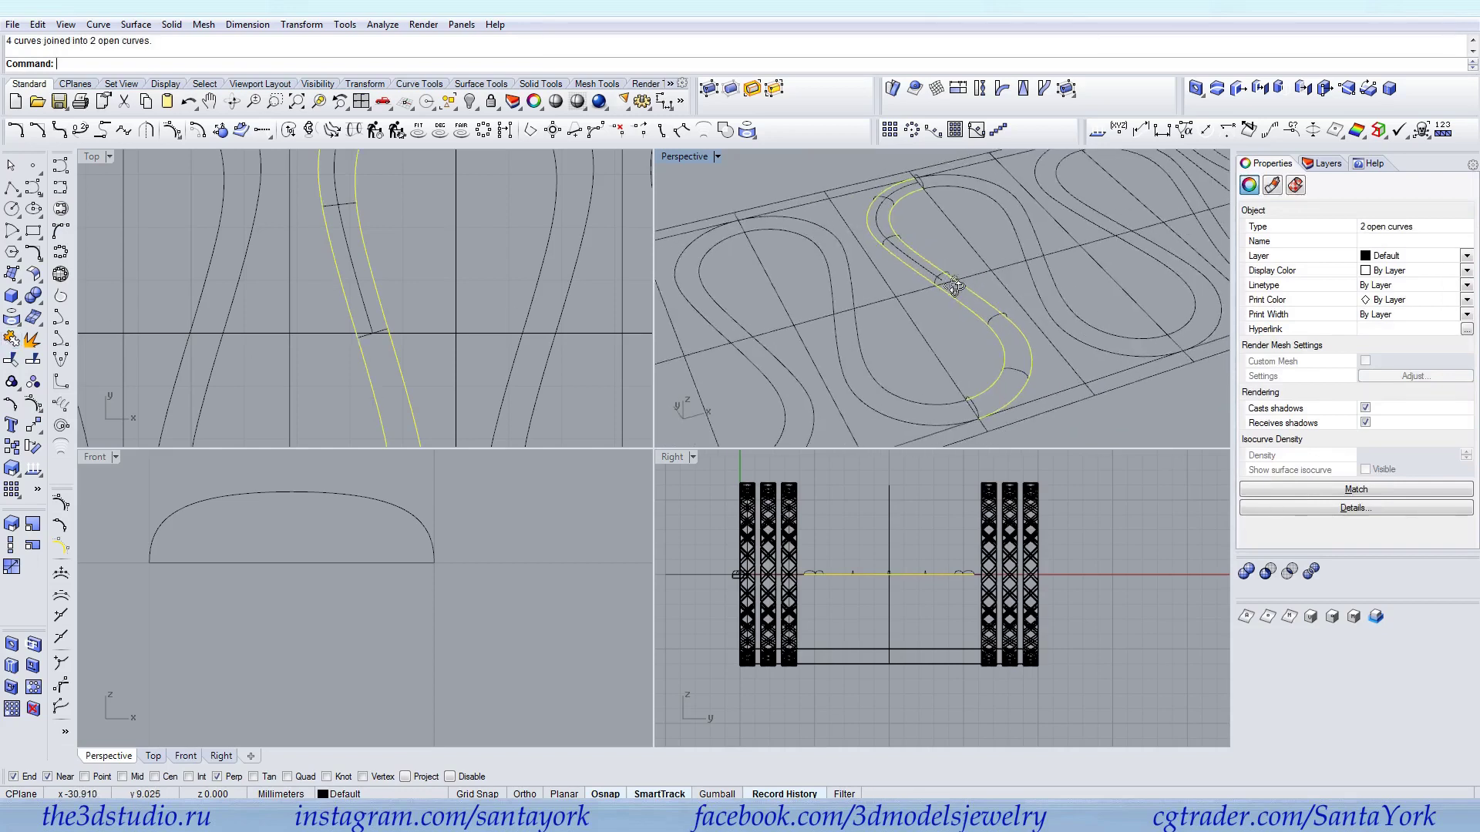
Sweep the grouped profiles along the two joined rails with Sweep 2 Rails, using the Do not simplify option
{"action": "left_click", "coordinate": [135, 23]}
{"action": "left_click", "coordinate": [170, 92]}
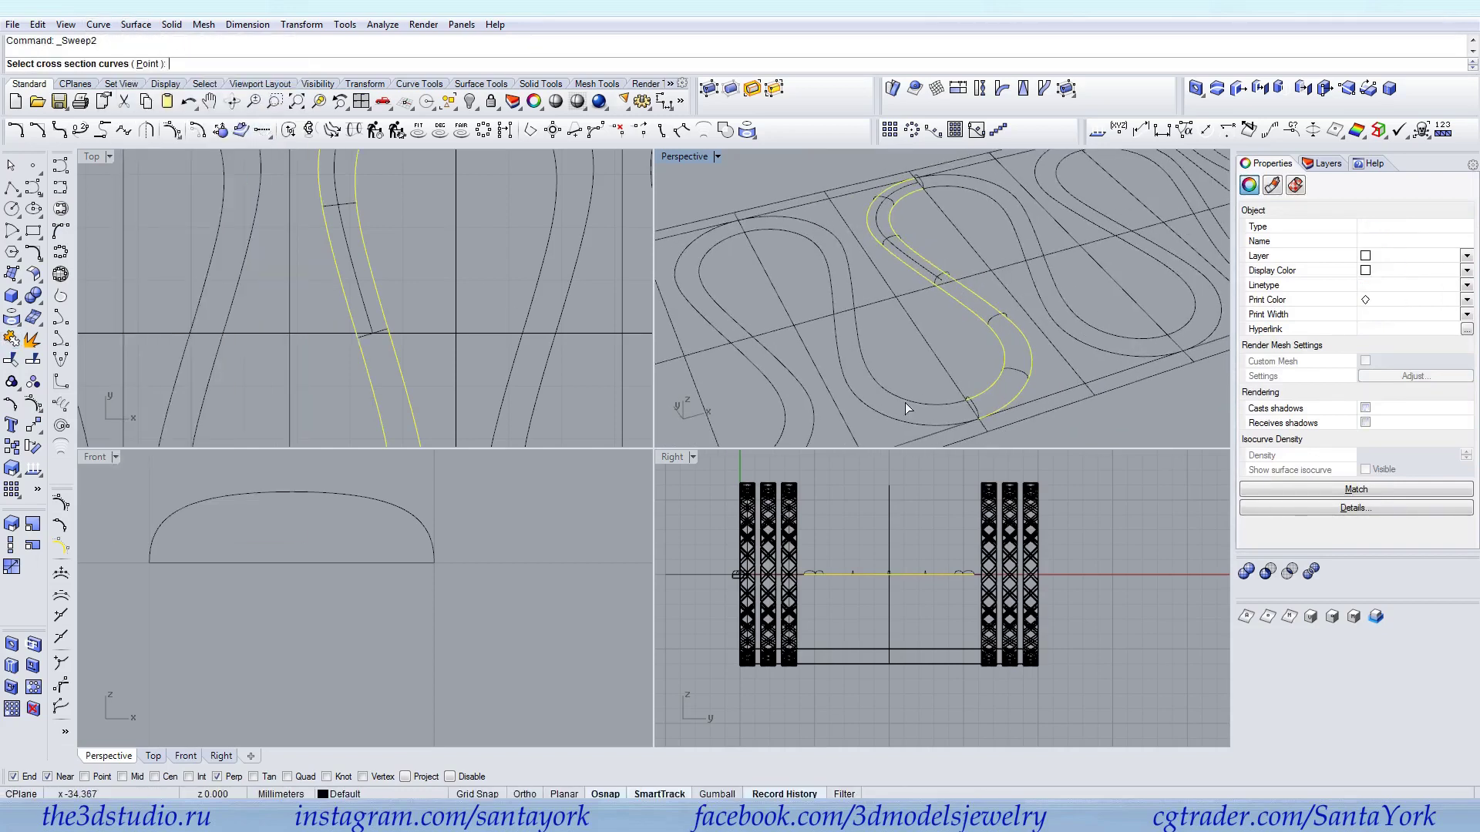
{"action": "left_click", "coordinate": [973, 409]}
{"action": "key", "text": "Return"}
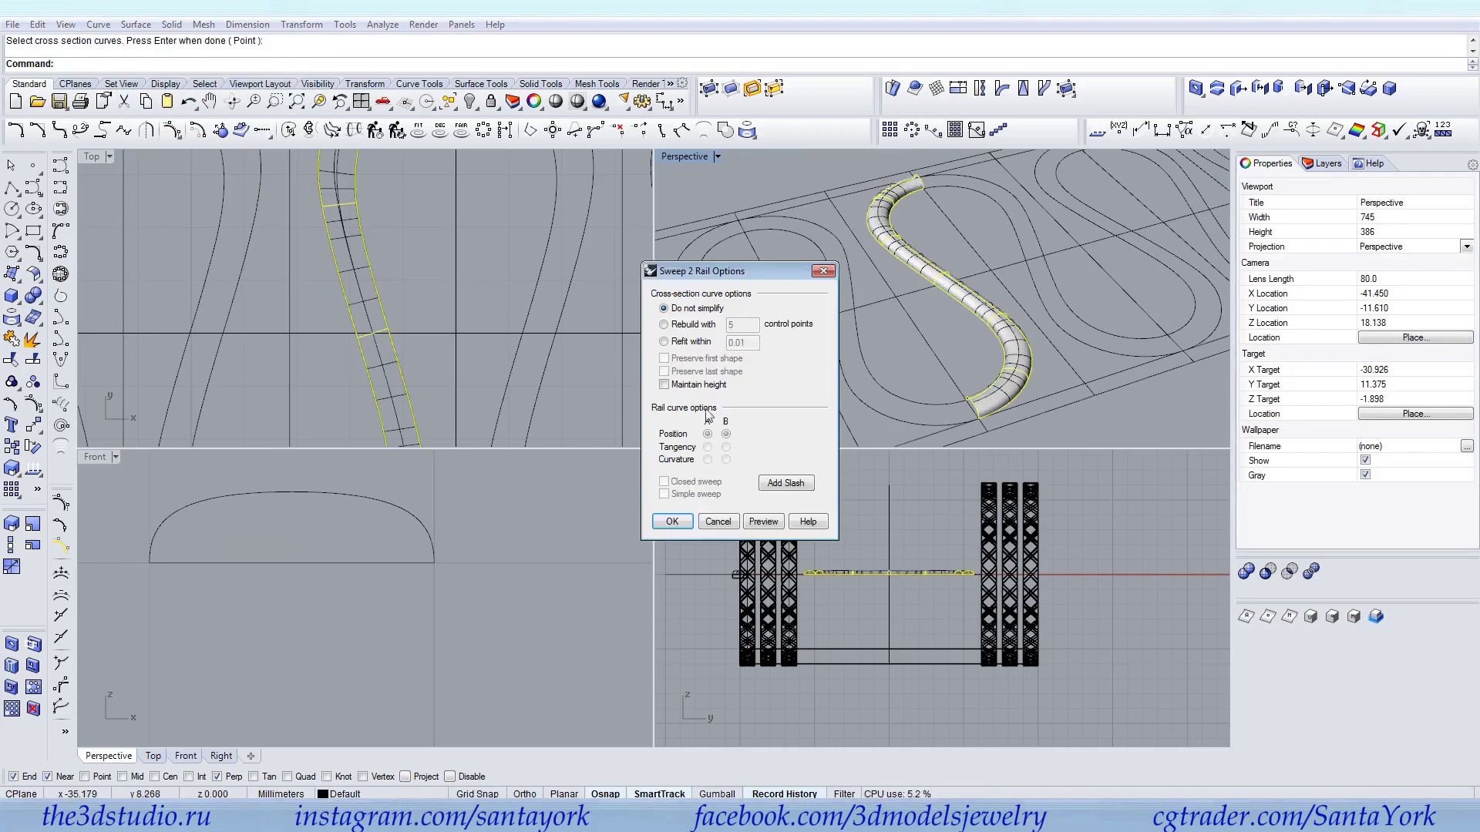
{"action": "left_click", "coordinate": [672, 522]}
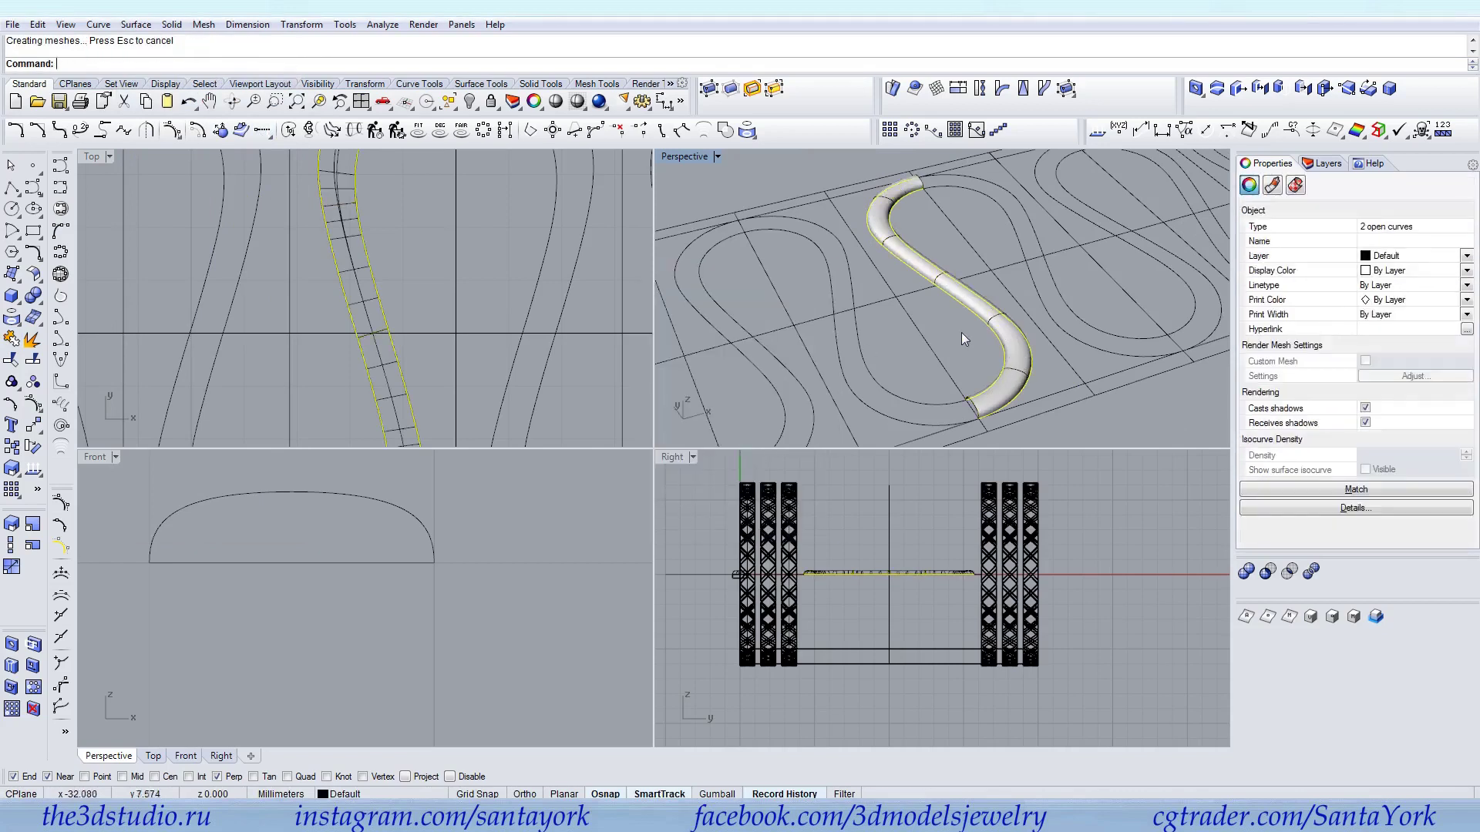
Mirror the swept strand surface across the vertical line through the end of its lower bend
{"action": "left_click", "coordinate": [924, 308]}
{"action": "left_click", "coordinate": [356, 308]}
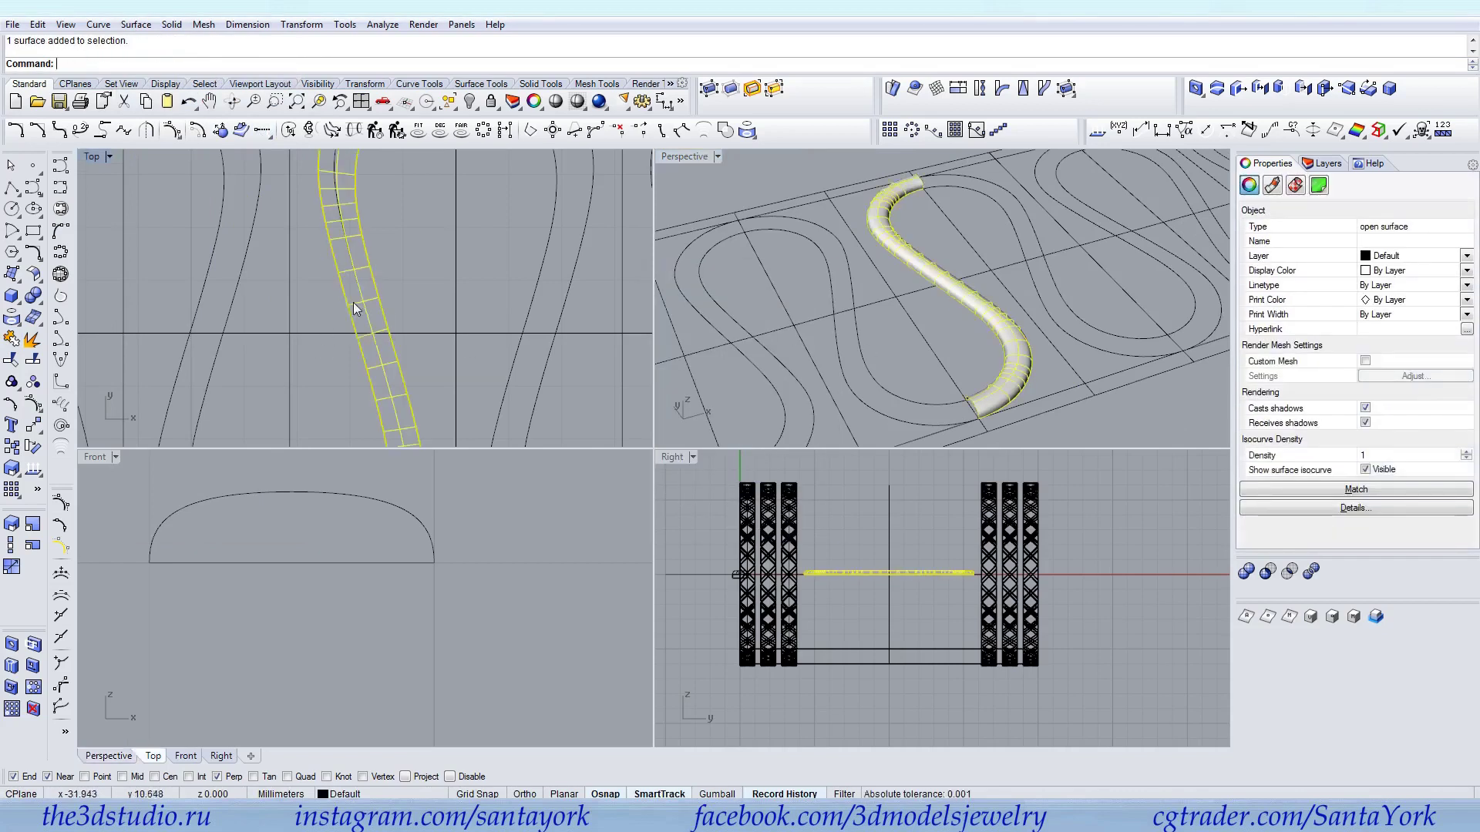
{"action": "left_click", "coordinate": [326, 24]}
{"action": "left_click", "coordinate": [336, 147]}
{"action": "scroll", "coordinate": [349, 339], "scroll_direction": "down", "scroll_amount": 3}
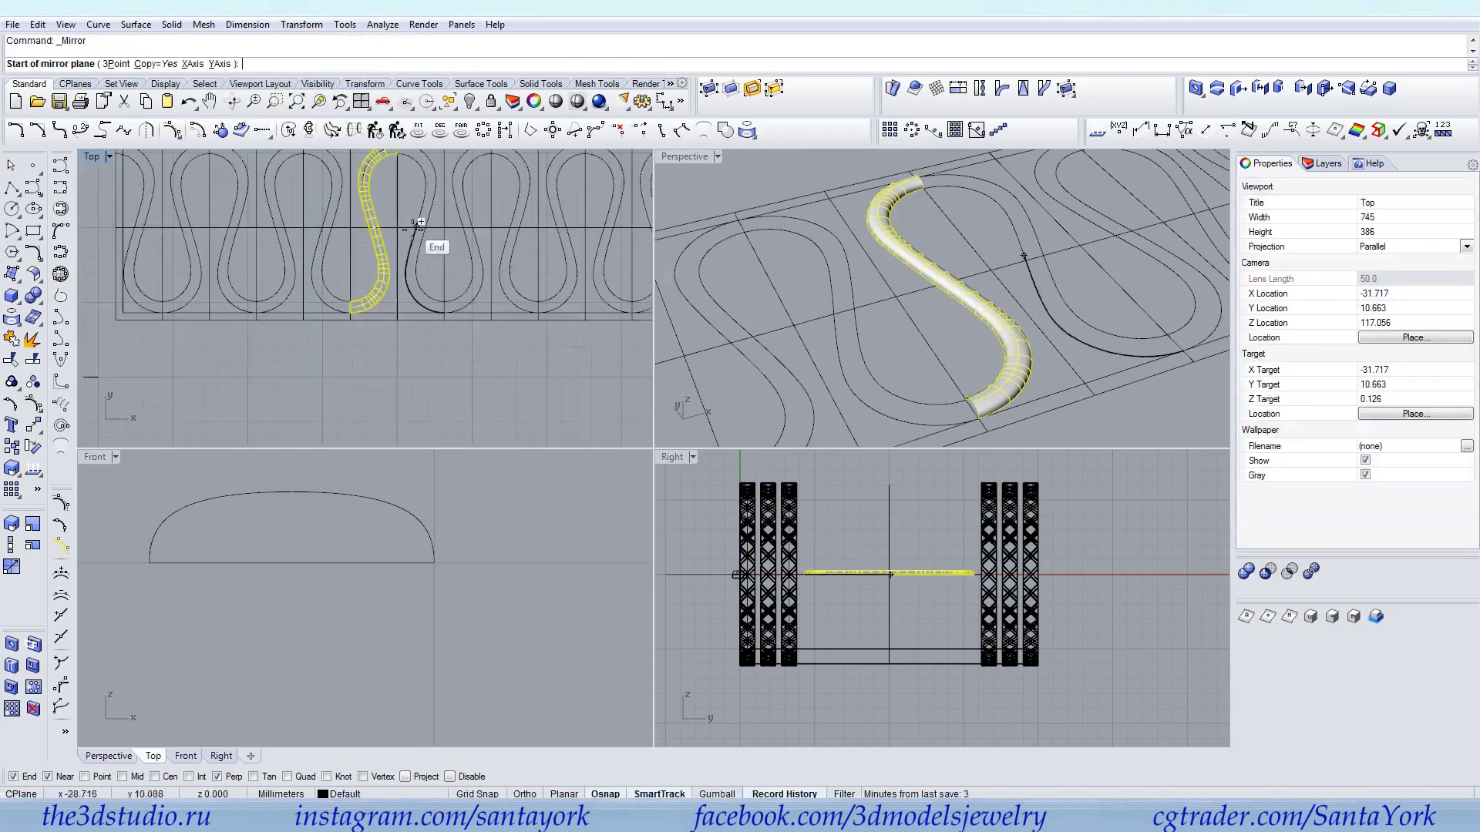
{"action": "left_click", "coordinate": [357, 303]}
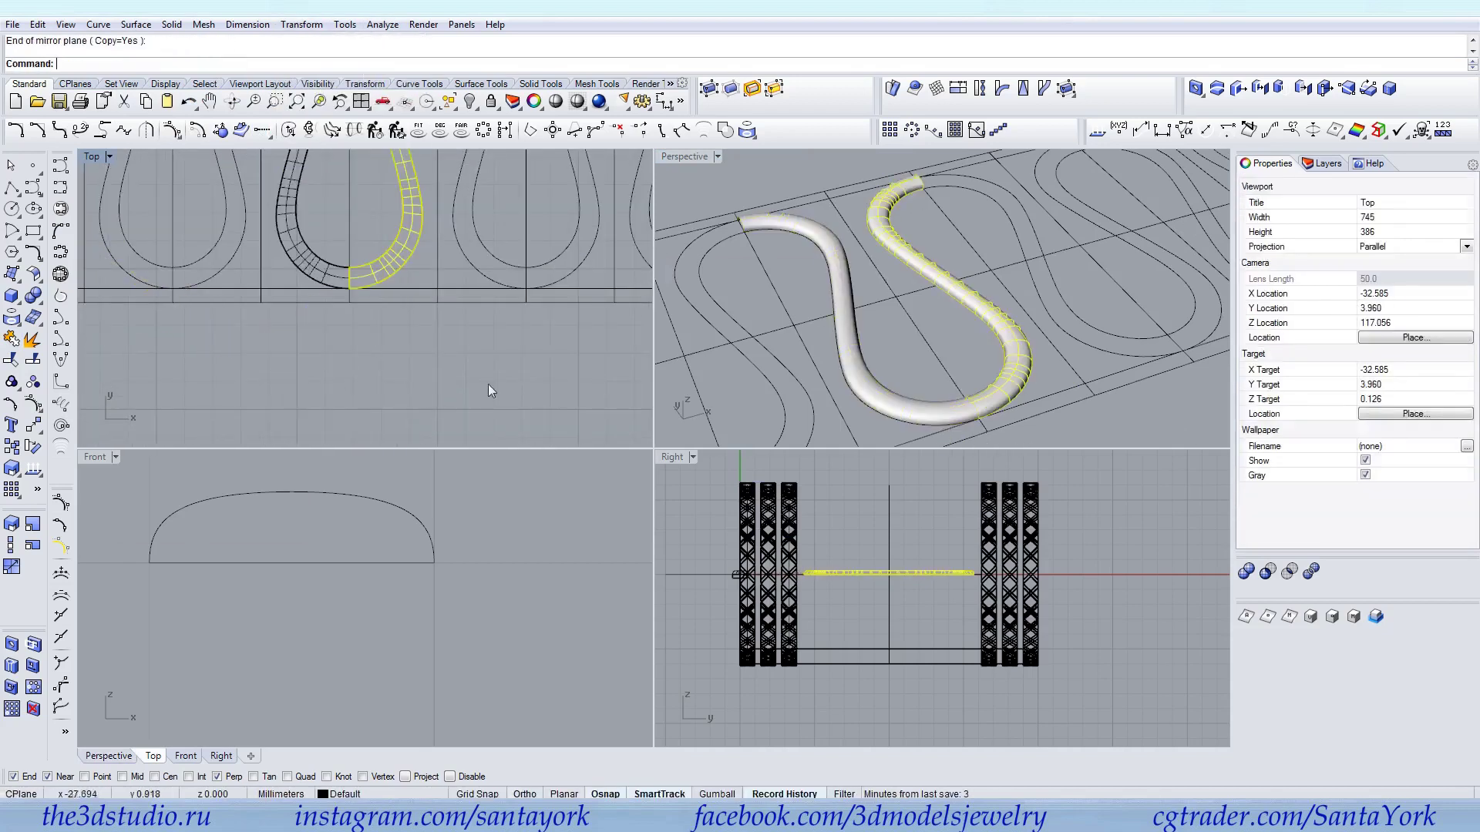
Join the swept strand surface with its mirrored copy, and set the Perspective view to Shaded display
{"action": "left_click", "coordinate": [432, 396]}
{"action": "left_click", "coordinate": [13, 343]}
{"action": "left_click", "coordinate": [882, 387]}
{"action": "key", "text": "Return"}
{"action": "left_click", "coordinate": [689, 157]}
{"action": "left_click", "coordinate": [697, 213]}
{"action": "key", "text": "Escape"}
{"action": "mouse_move", "coordinate": [885, 311]}
{"action": "right_mouse_down"}
{"action": "mouse_move", "coordinate": [775, 297]}
{"action": "mouse_move", "coordinate": [953, 291]}
{"action": "right_mouse_up"}
{"action": "scroll", "coordinate": [819, 357], "scroll_direction": "up", "scroll_amount": 3}
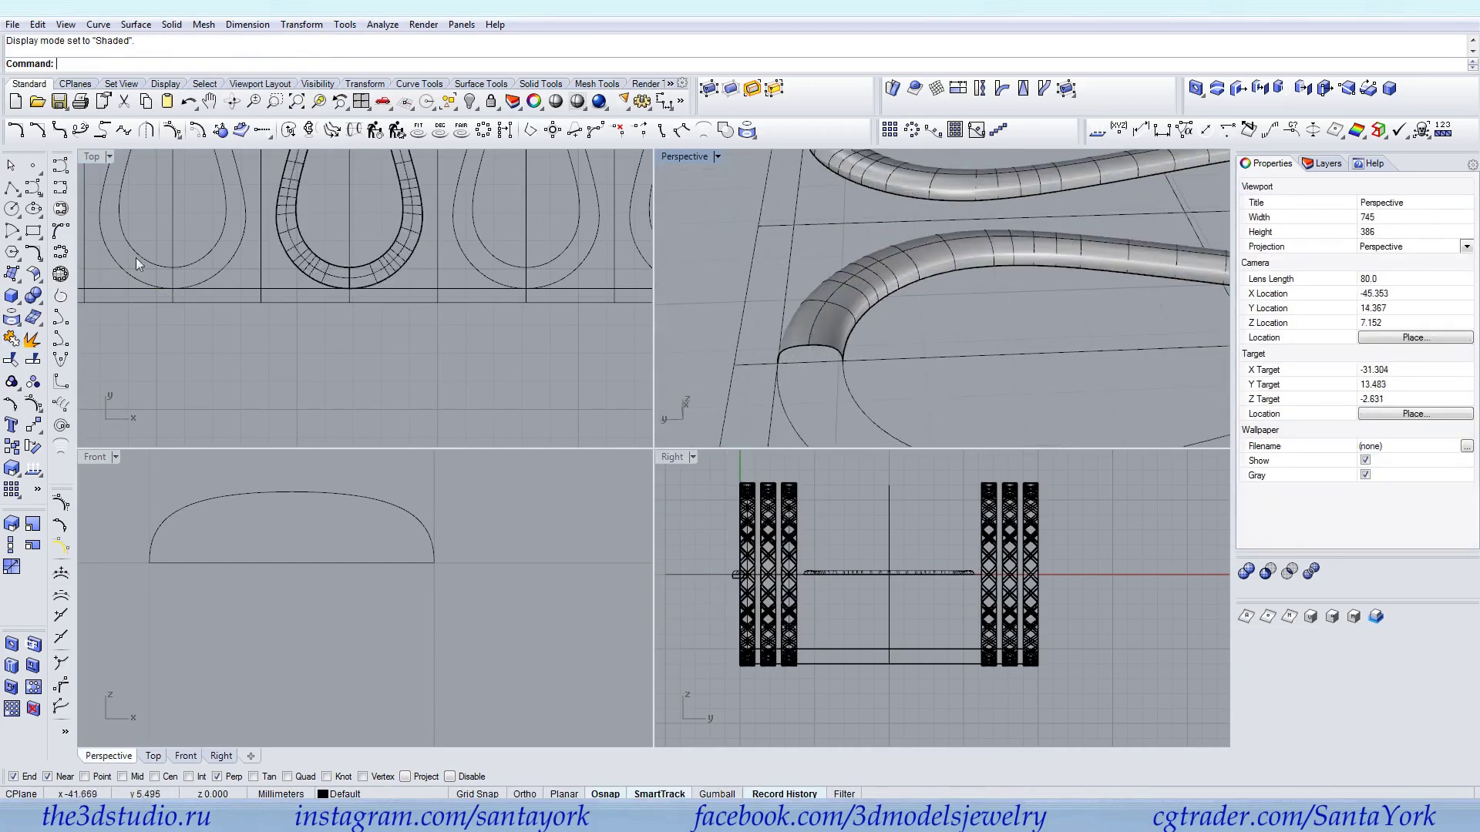
Extrude the lower edges of the joined strand surface straight down by 0.25 mm to form its side walls
{"action": "left_click", "coordinate": [171, 24]}
{"action": "mouse_move", "coordinate": [269, 291]}
{"action": "left_click", "coordinate": [386, 297]}
{"action": "left_click", "coordinate": [833, 277]}
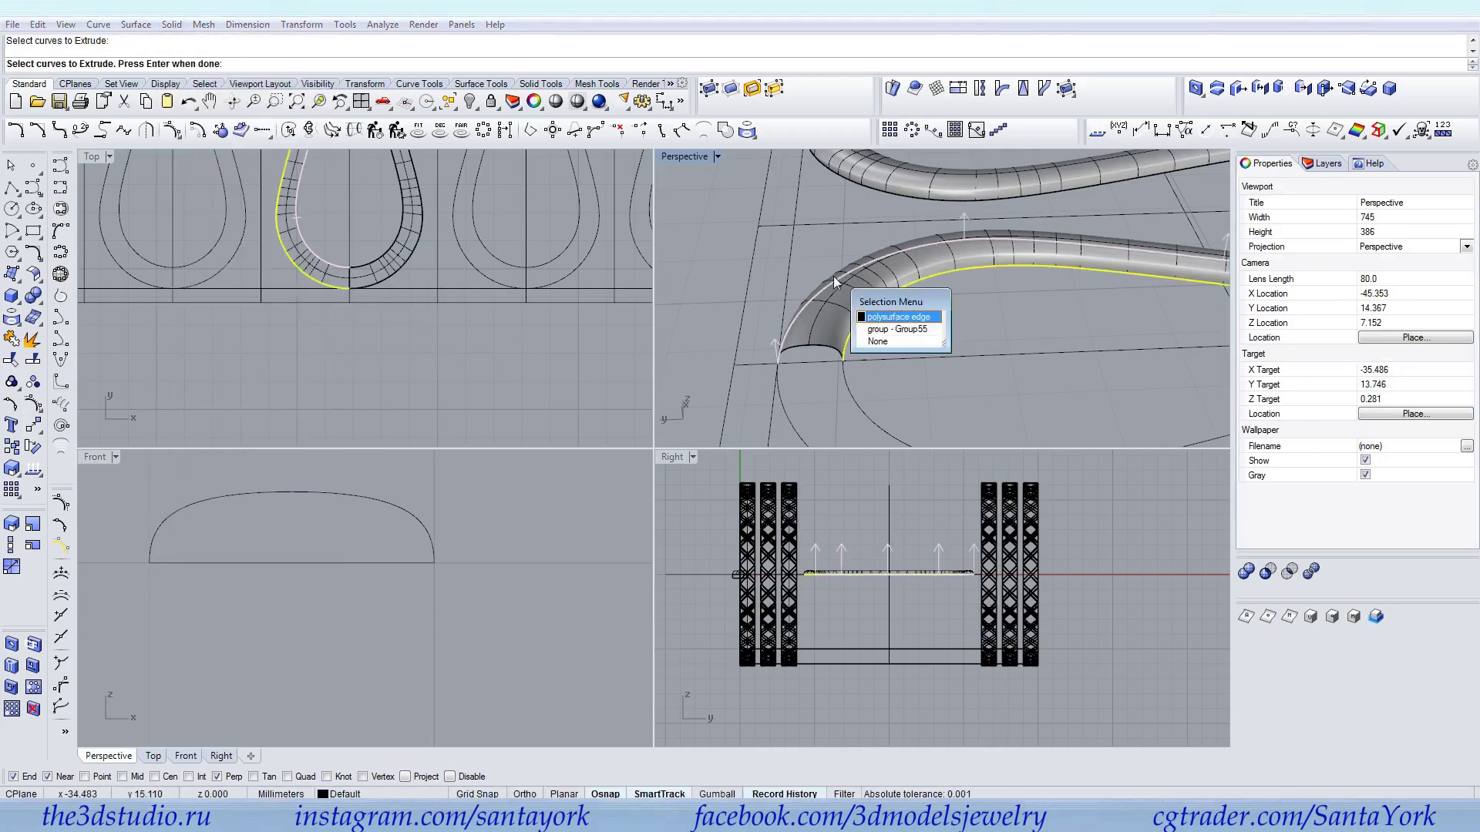
{"action": "left_click", "coordinate": [951, 205]}
{"action": "left_click", "coordinate": [1003, 258]}
{"action": "left_click", "coordinate": [992, 177]}
{"action": "left_click", "coordinate": [1037, 231]}
{"action": "scroll", "coordinate": [809, 264], "scroll_direction": "down", "scroll_amount": 2}
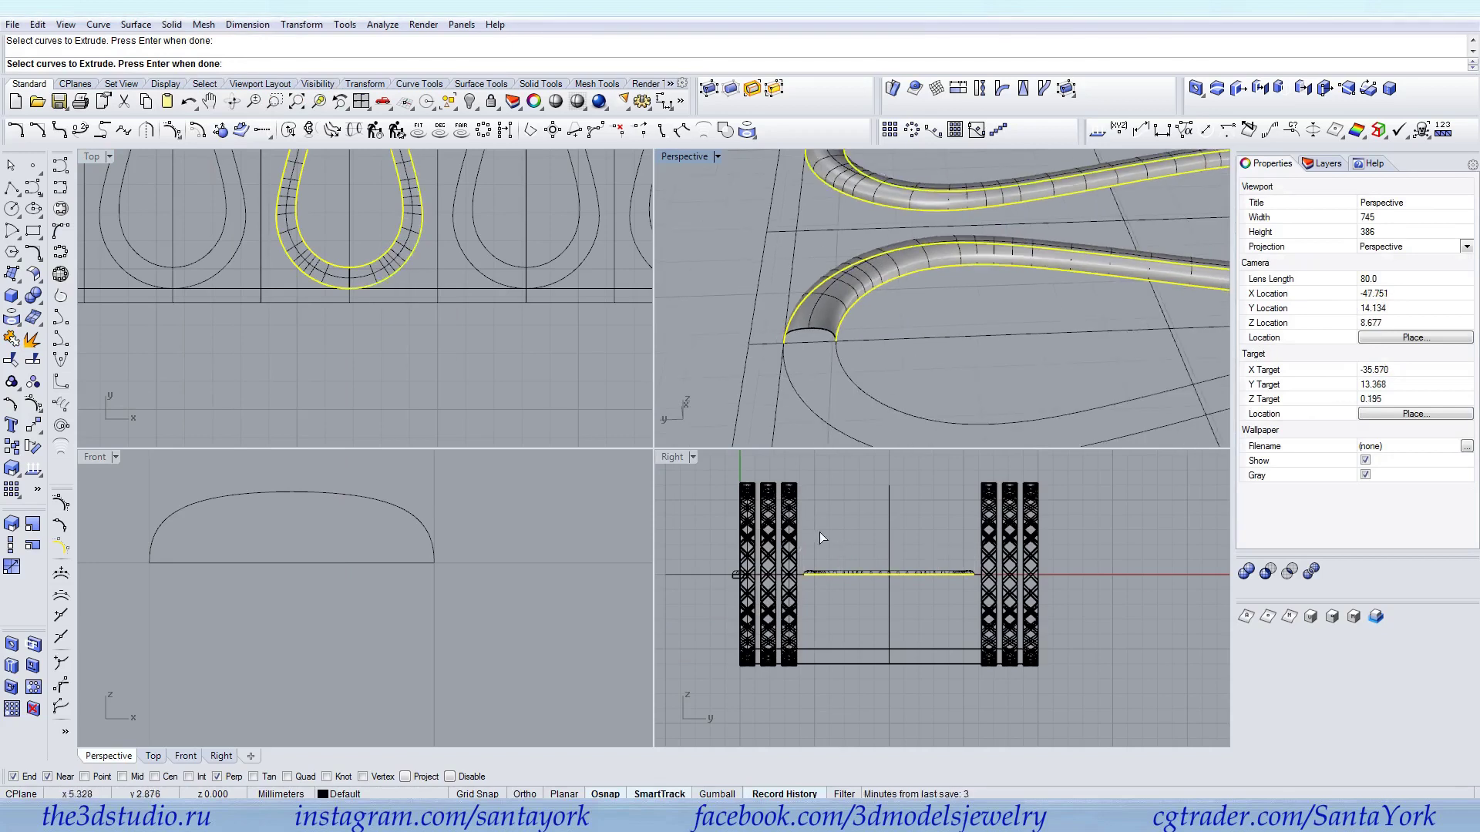
{"action": "scroll", "coordinate": [347, 571], "scroll_direction": "down", "scroll_amount": 2}
{"action": "scroll", "coordinate": [723, 572], "scroll_direction": "up", "scroll_amount": 5}
{"action": "right_click", "coordinate": [737, 567]}
{"action": "left_click", "coordinate": [262, 63]}
{"action": "left_click", "coordinate": [319, 265]}
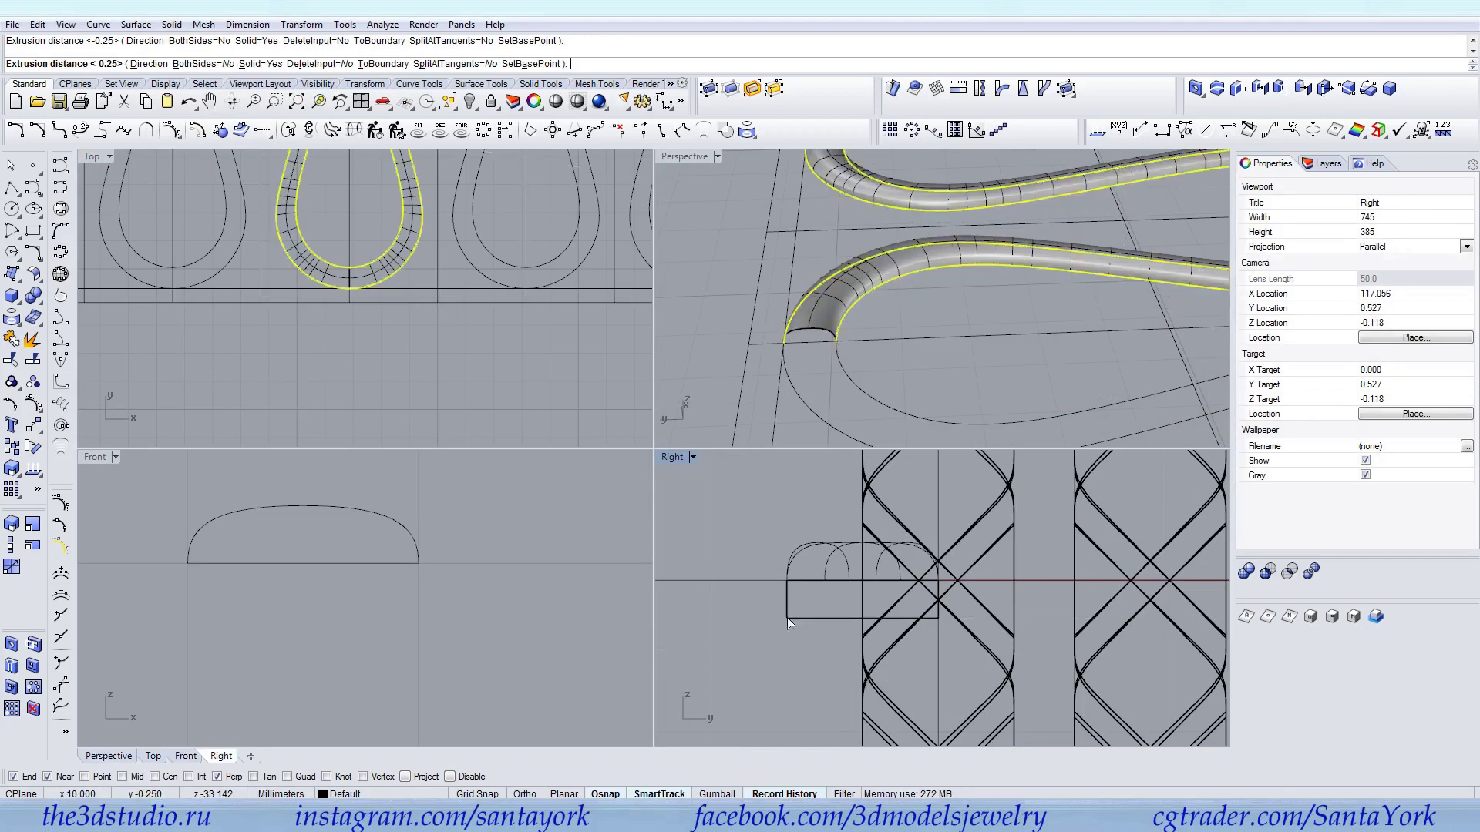
Join the extruded side walls to the strand surface and hide all other objects
{"action": "left_click", "coordinate": [11, 338]}
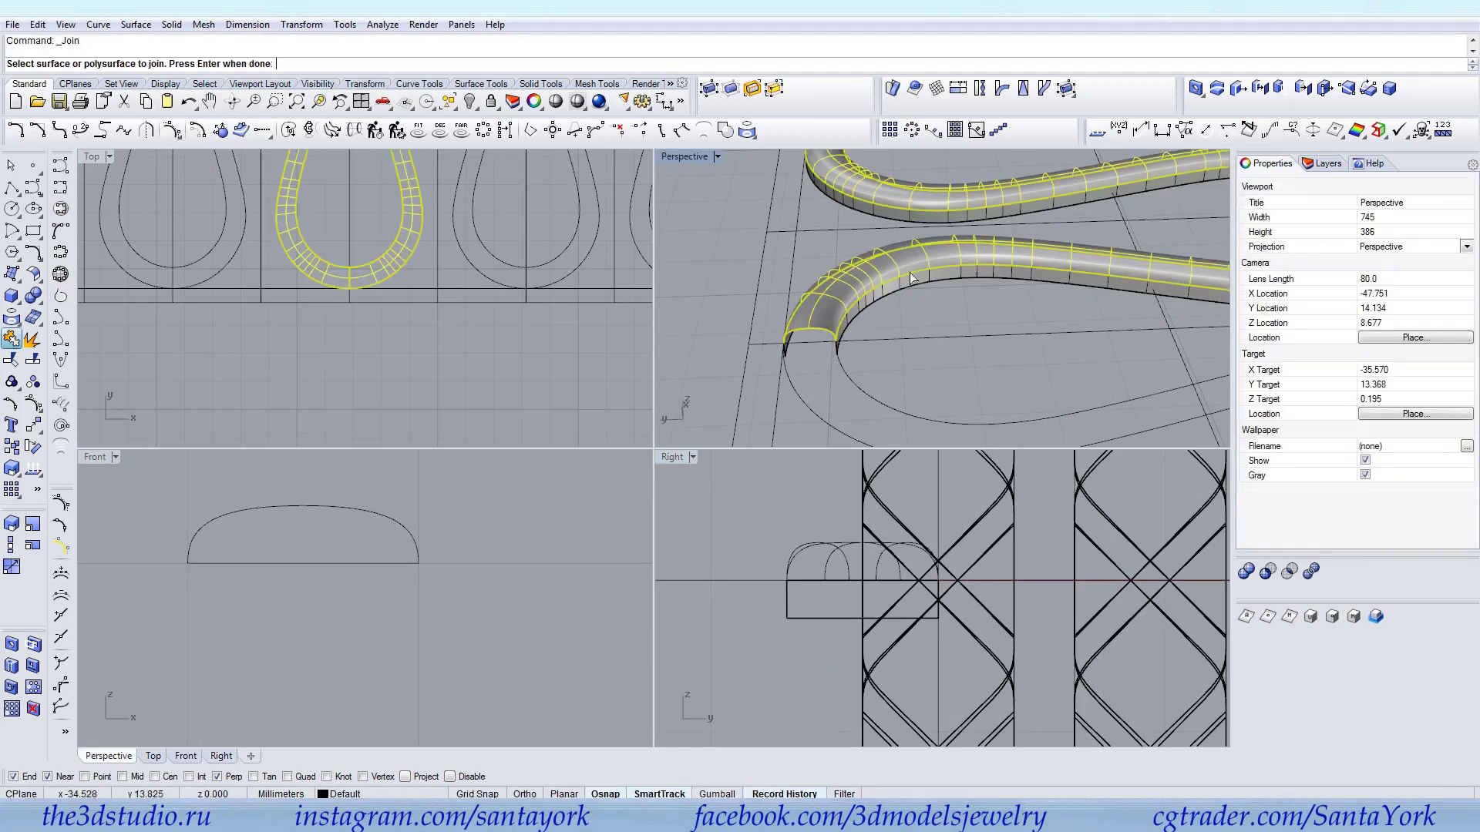
{"action": "left_click", "coordinate": [924, 218]}
{"action": "key", "text": "Return"}
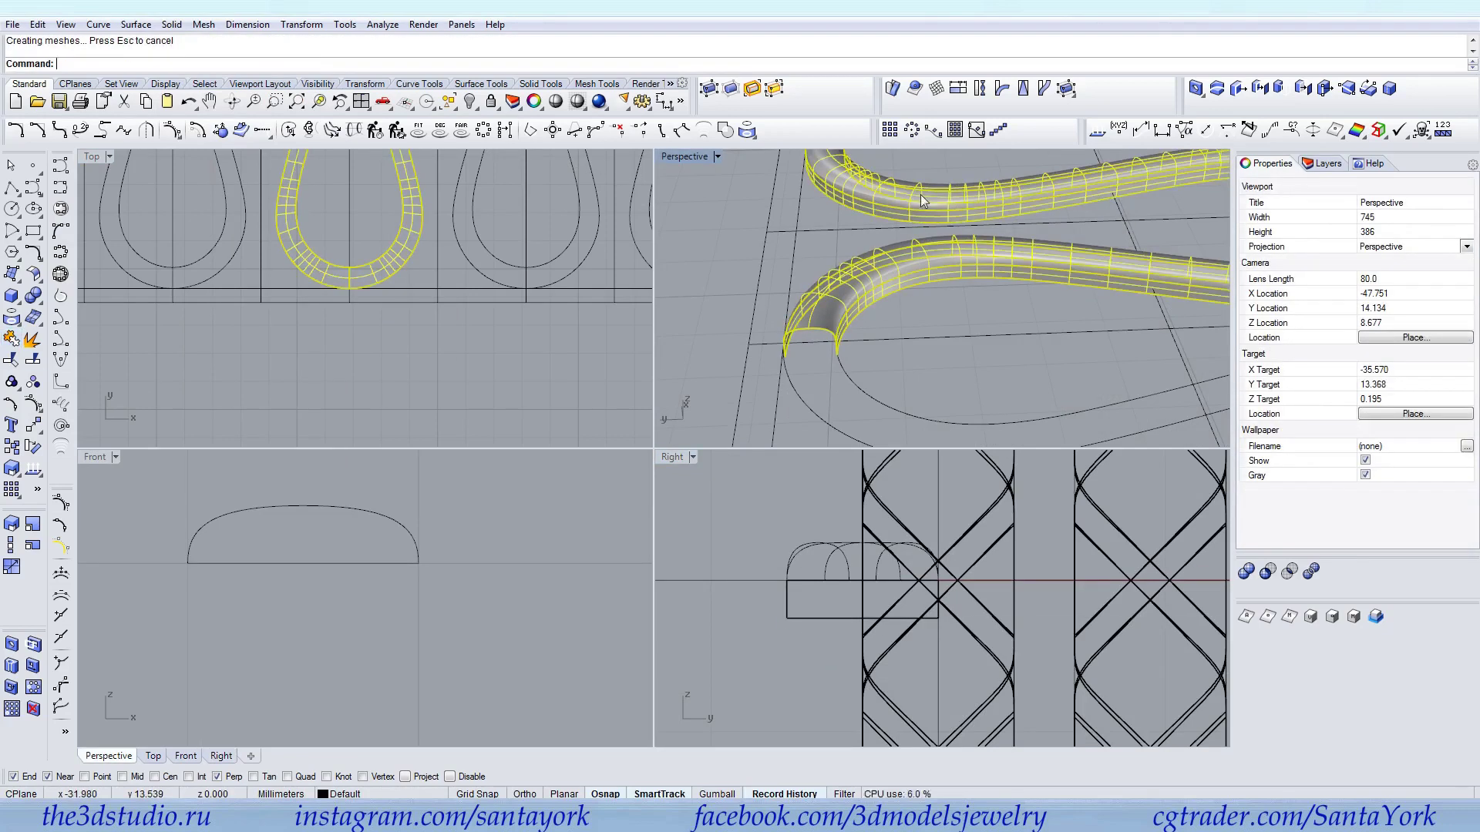
{"action": "left_click", "coordinate": [470, 101]}
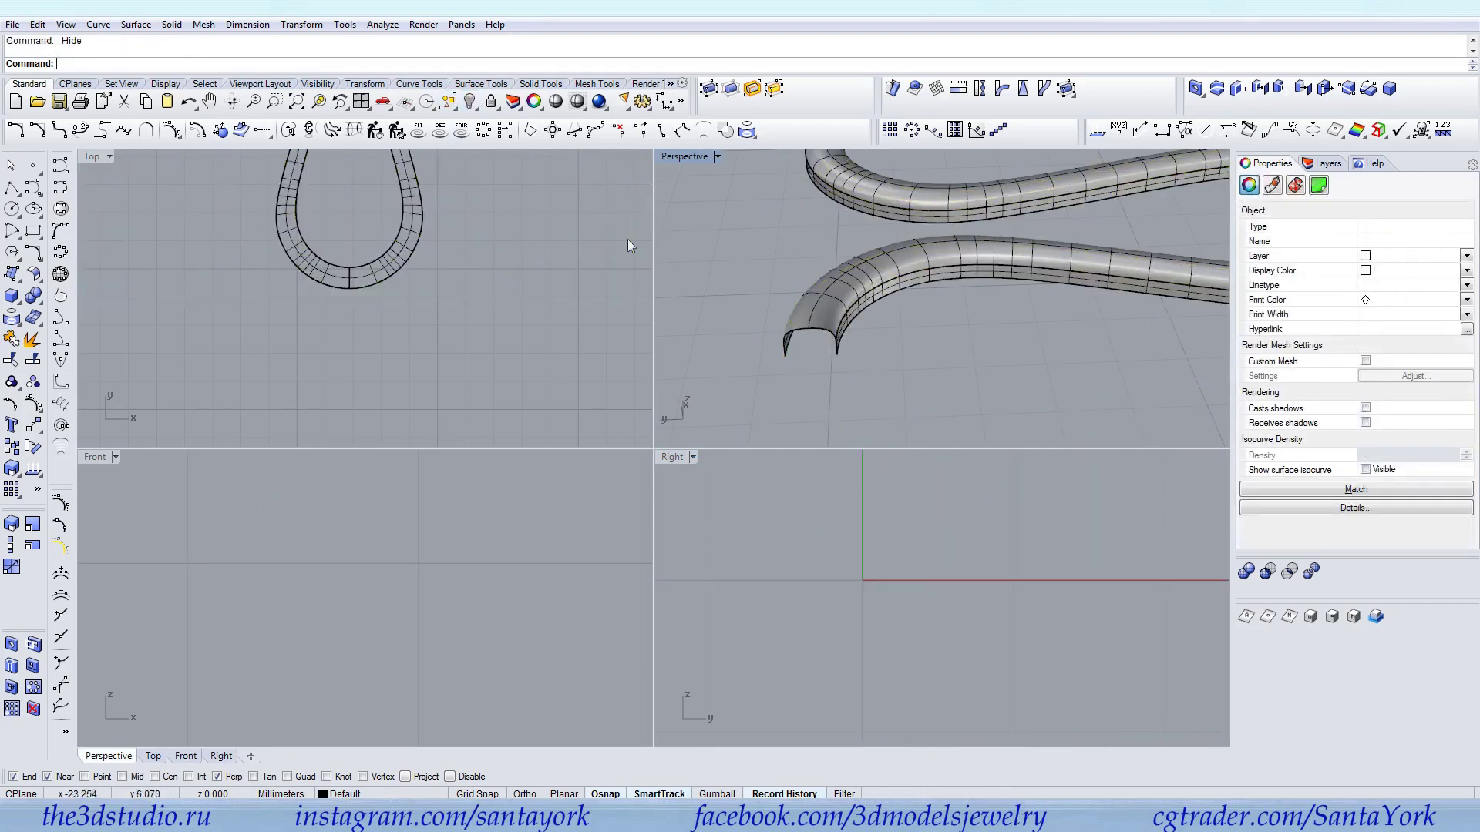
Draw a straight polyline across the open bottom of each strand end, between the lower corners of its side walls
{"action": "left_click", "coordinate": [11, 187]}
{"action": "left_click", "coordinate": [786, 352]}
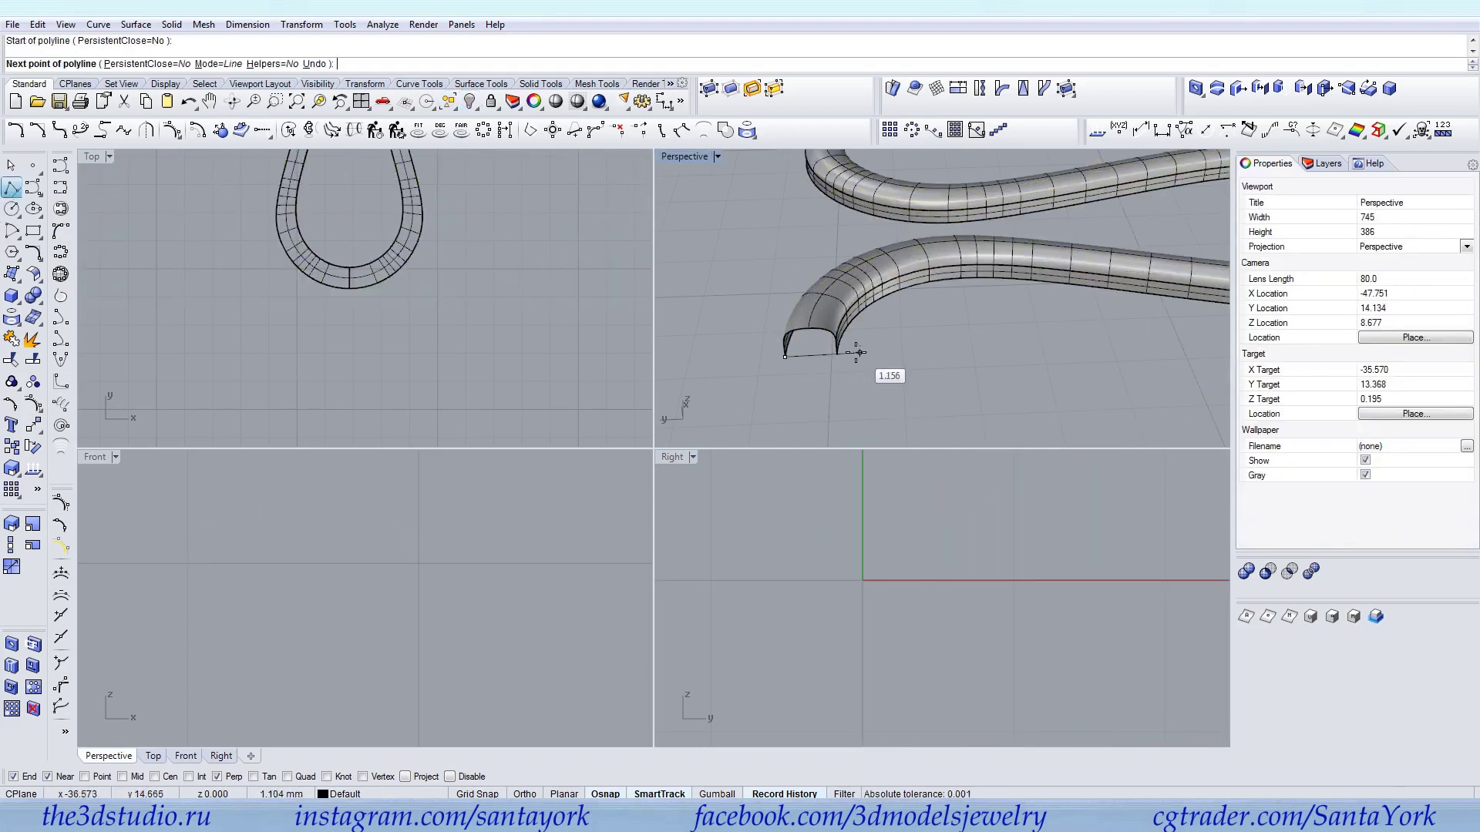
{"action": "right_click_drag", "start_coordinate": [851, 360], "coordinate": [1054, 346]}
{"action": "right_click", "coordinate": [1060, 321]}
{"action": "scroll", "coordinate": [1056, 315], "scroll_direction": "down", "scroll_amount": 4}
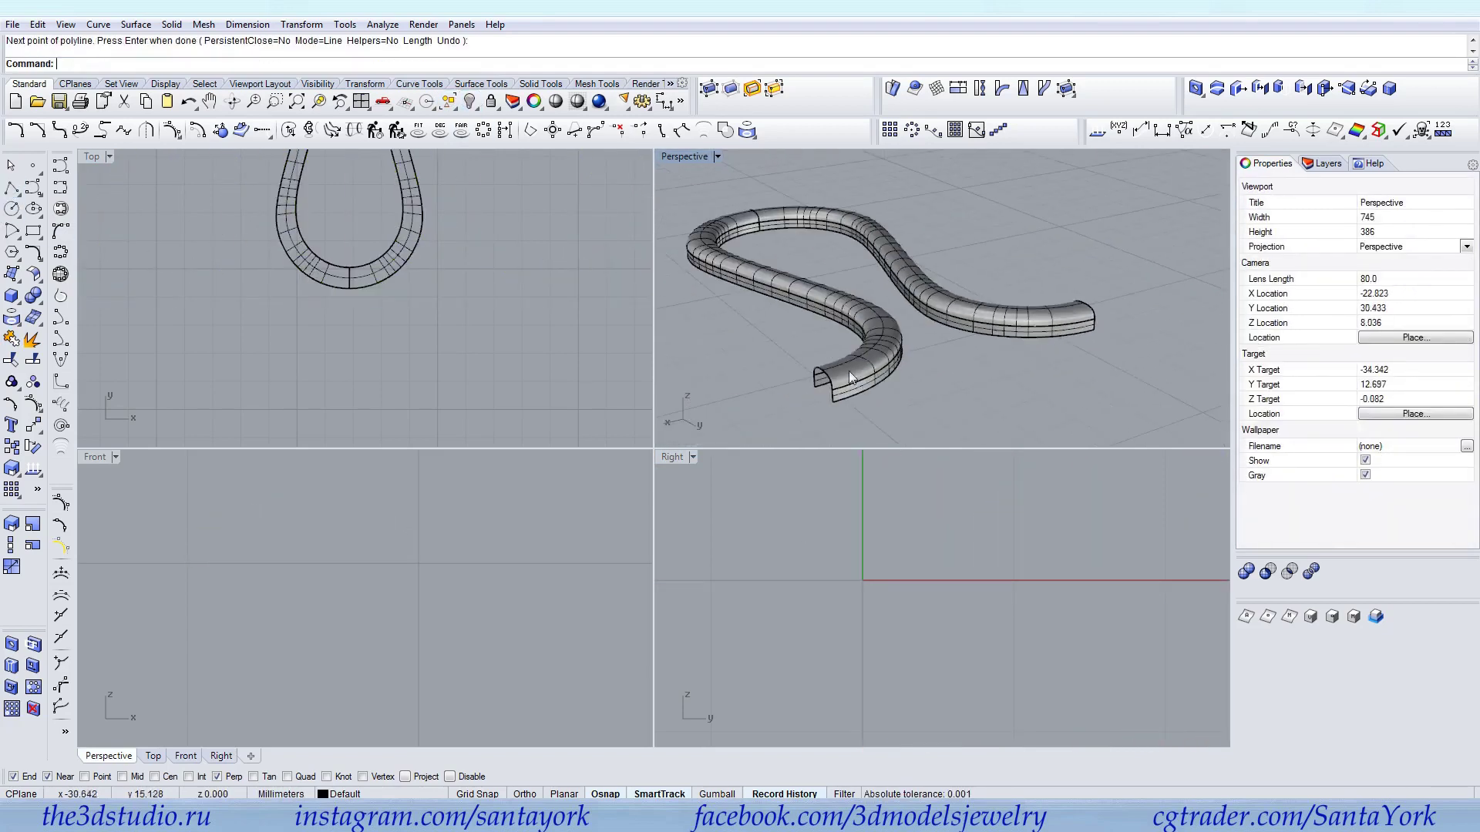
{"action": "right_click", "coordinate": [810, 385]}
{"action": "left_click", "coordinate": [814, 388]}
{"action": "left_click", "coordinate": [833, 403]}
{"action": "right_click", "coordinate": [834, 407]}
Create cap surfaces over the strand's open arch-shaped ends and join them to the strand polysurface
{"action": "left_click", "coordinate": [16, 235]}
{"action": "left_click", "coordinate": [16, 272]}
{"action": "left_click", "coordinate": [46, 283]}
{"action": "left_click_drag", "start_coordinate": [850, 363], "coordinate": [850, 362]}
{"action": "right_click", "coordinate": [1107, 358]}
{"action": "left_click", "coordinate": [862, 352]}
{"action": "left_click", "coordinate": [11, 339]}
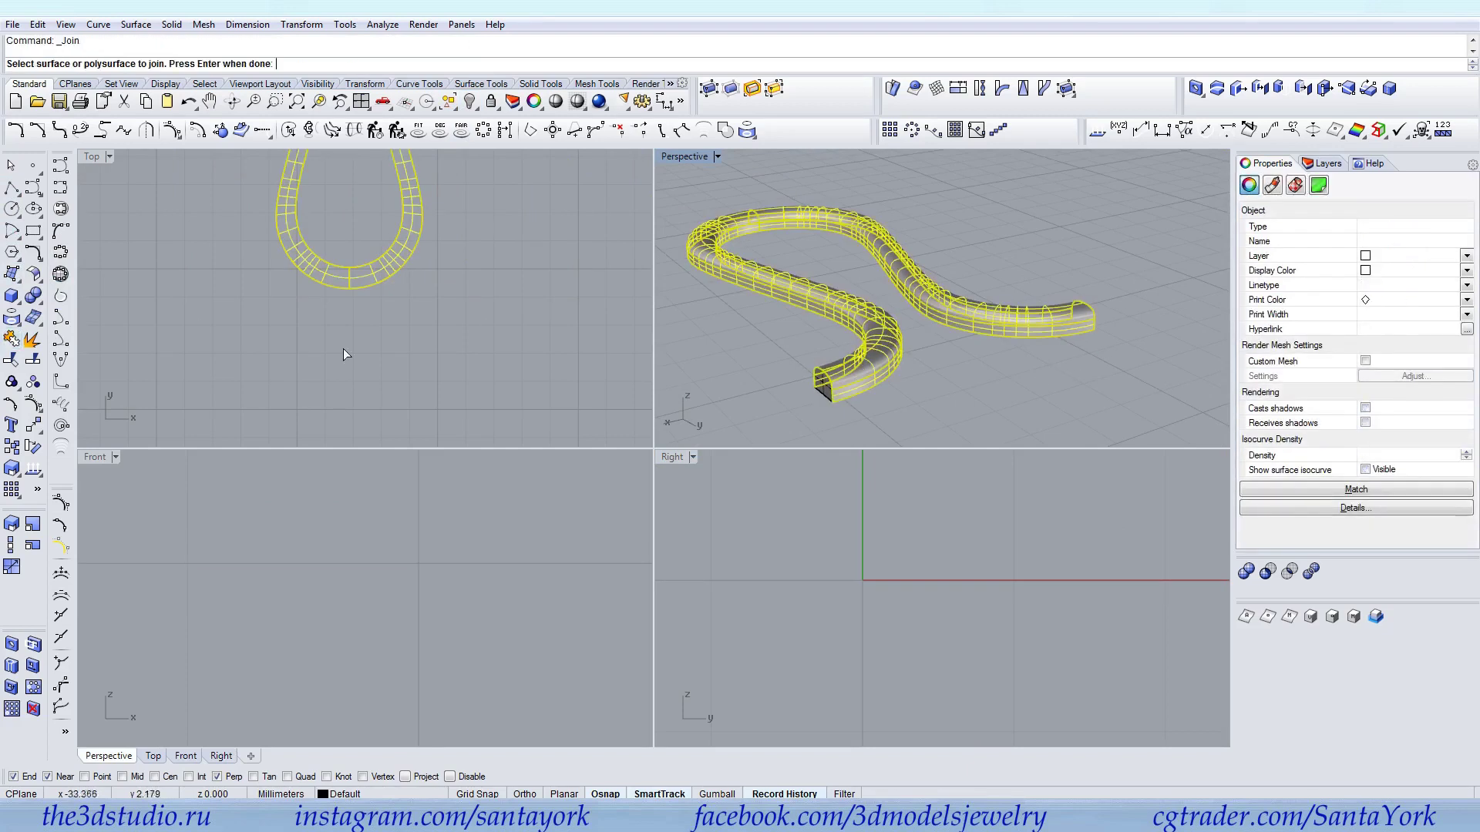
{"action": "left_click", "coordinate": [823, 391]}
{"action": "right_click", "coordinate": [1061, 353]}
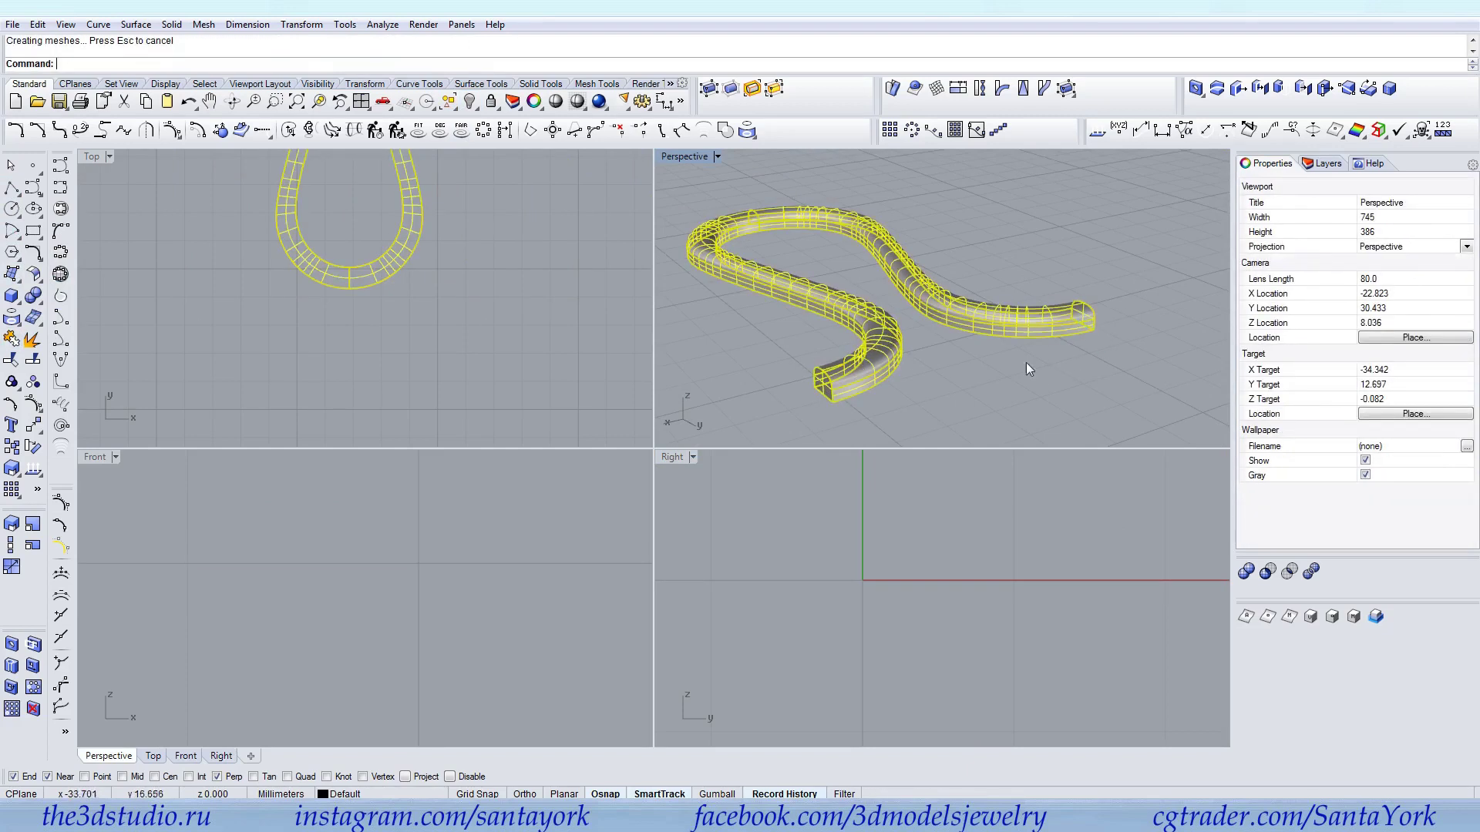
Turn off the surface isocurve display for the strand polysurface
{"action": "left_click", "coordinate": [963, 379]}
{"action": "right_click_drag", "start_coordinate": [963, 379], "coordinate": [920, 237]}
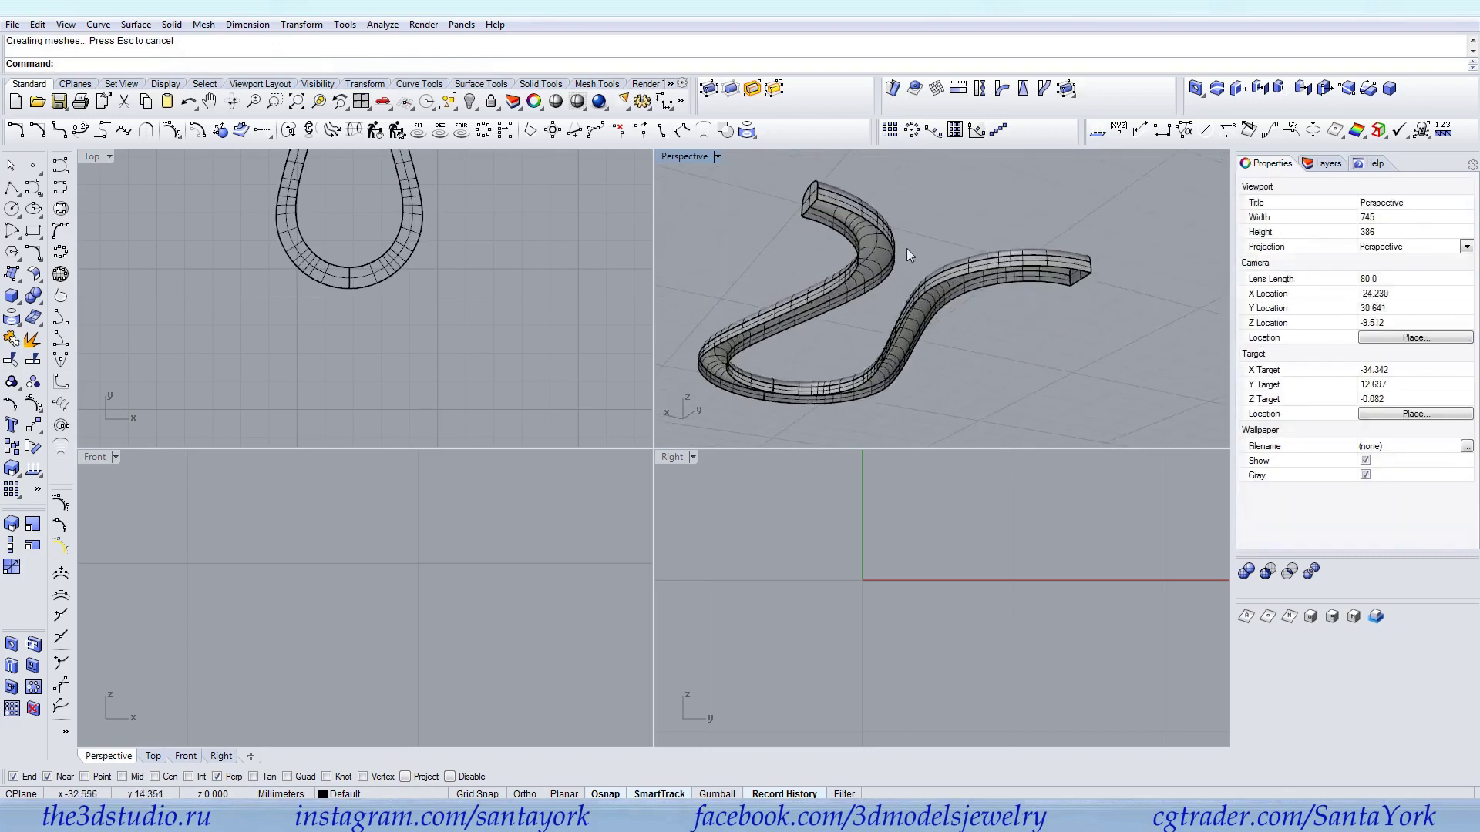
{"action": "scroll", "coordinate": [921, 238], "scroll_direction": "up", "scroll_amount": 5}
{"action": "left_click", "coordinate": [990, 281]}
{"action": "left_click", "coordinate": [1365, 469]}
{"action": "left_click", "coordinate": [1080, 360]}
Close the strand's open underside with Cap Planar Holes
{"action": "right_click_drag", "start_coordinate": [809, 287], "coordinate": [933, 266]}
{"action": "left_click", "coordinate": [934, 283]}
{"action": "left_click", "coordinate": [36, 296]}
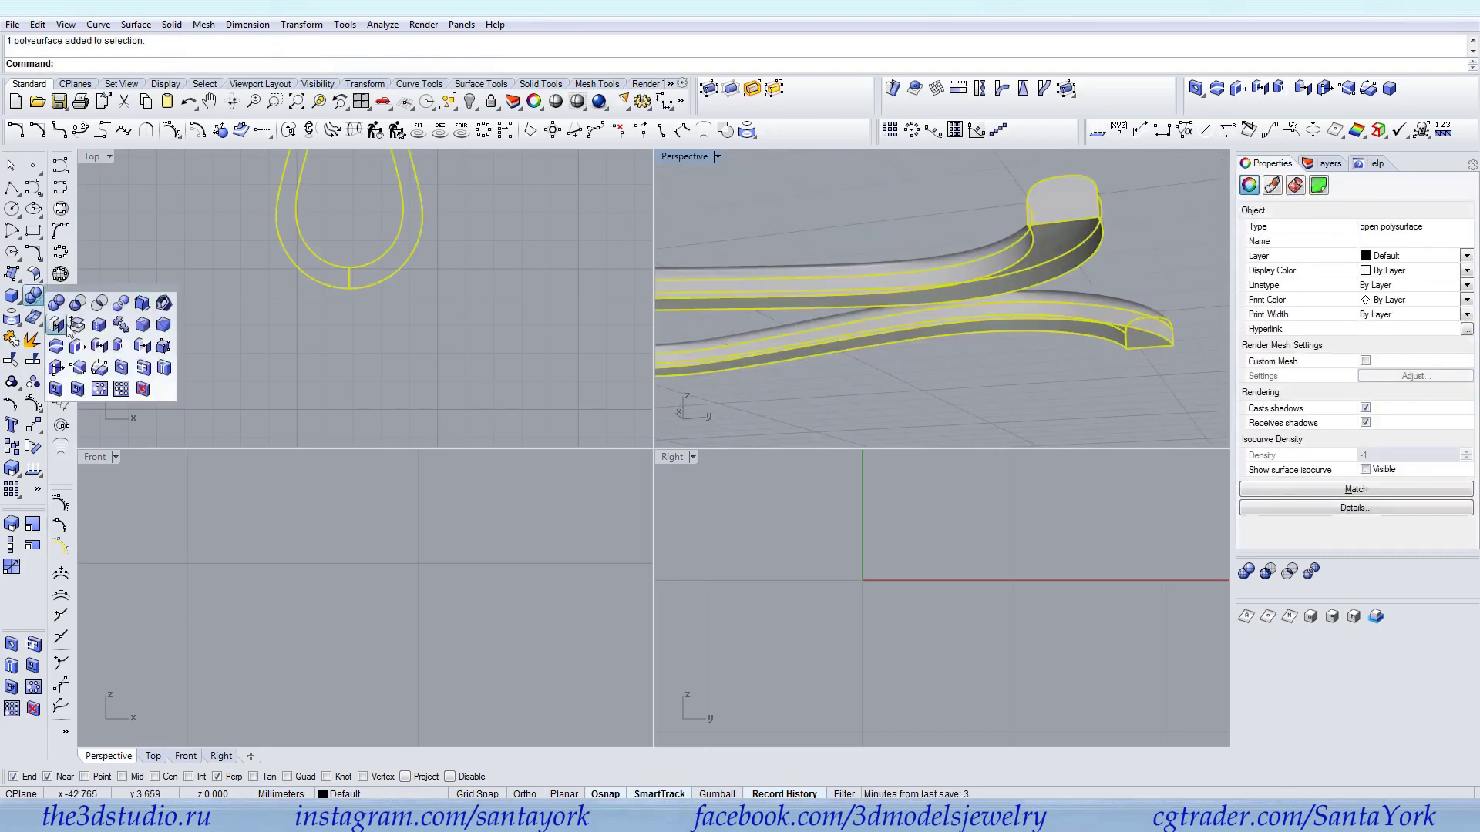
{"action": "left_click", "coordinate": [62, 326]}
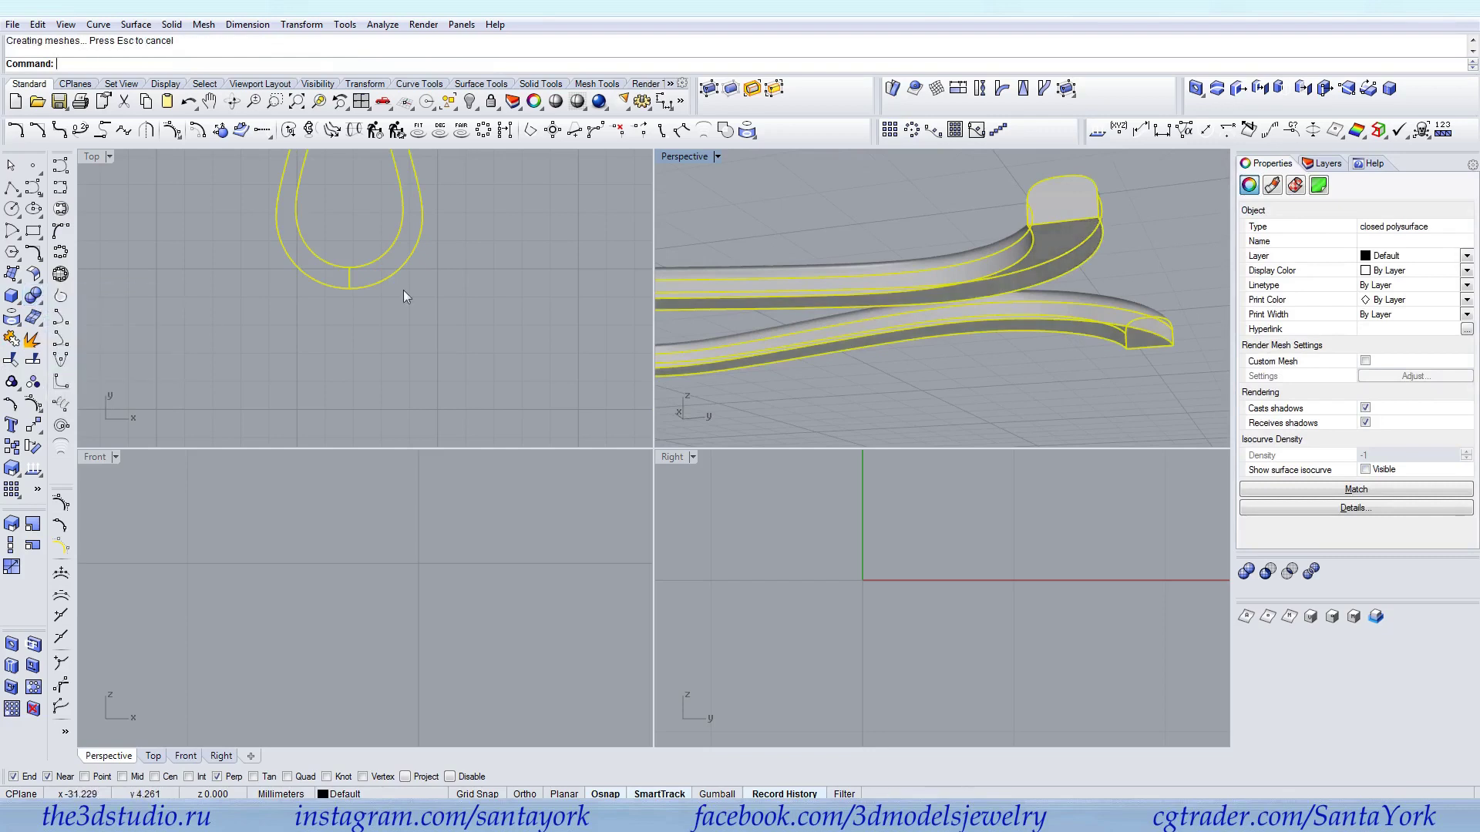
Extract the two end faces of the capped strand with Copy=No and delete them
{"action": "left_click", "coordinate": [31, 343]}
{"action": "left_click", "coordinate": [1073, 205]}
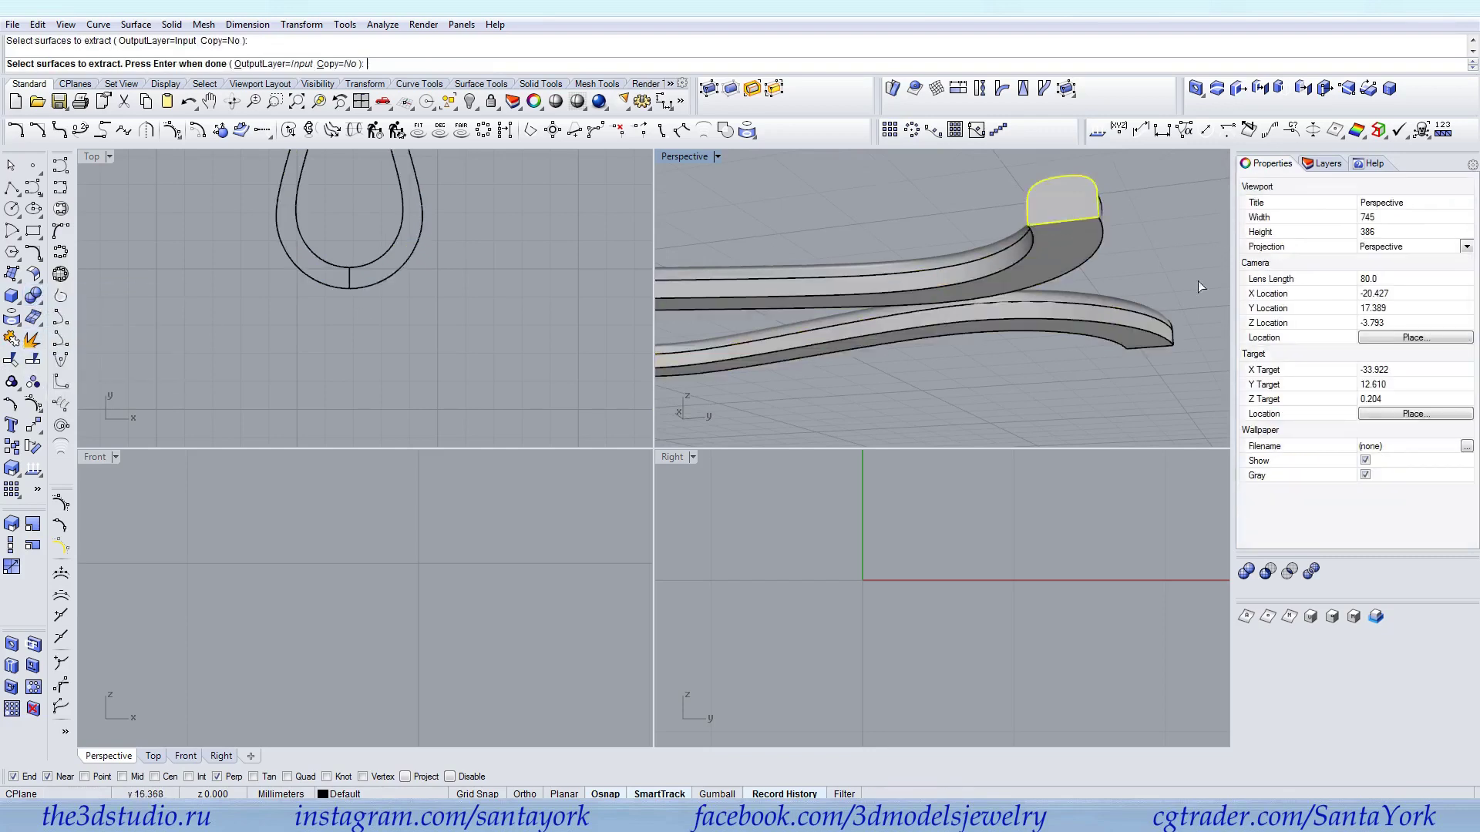
{"action": "right_click_drag", "start_coordinate": [1179, 270], "coordinate": [907, 329]}
{"action": "left_click", "coordinate": [908, 330]}
{"action": "key", "text": "Return"}
{"action": "key", "text": "Delete"}
{"action": "scroll", "coordinate": [1079, 303], "scroll_direction": "down", "scroll_amount": 6}
{"action": "right_click_drag", "start_coordinate": [1058, 298], "coordinate": [720, 349]}
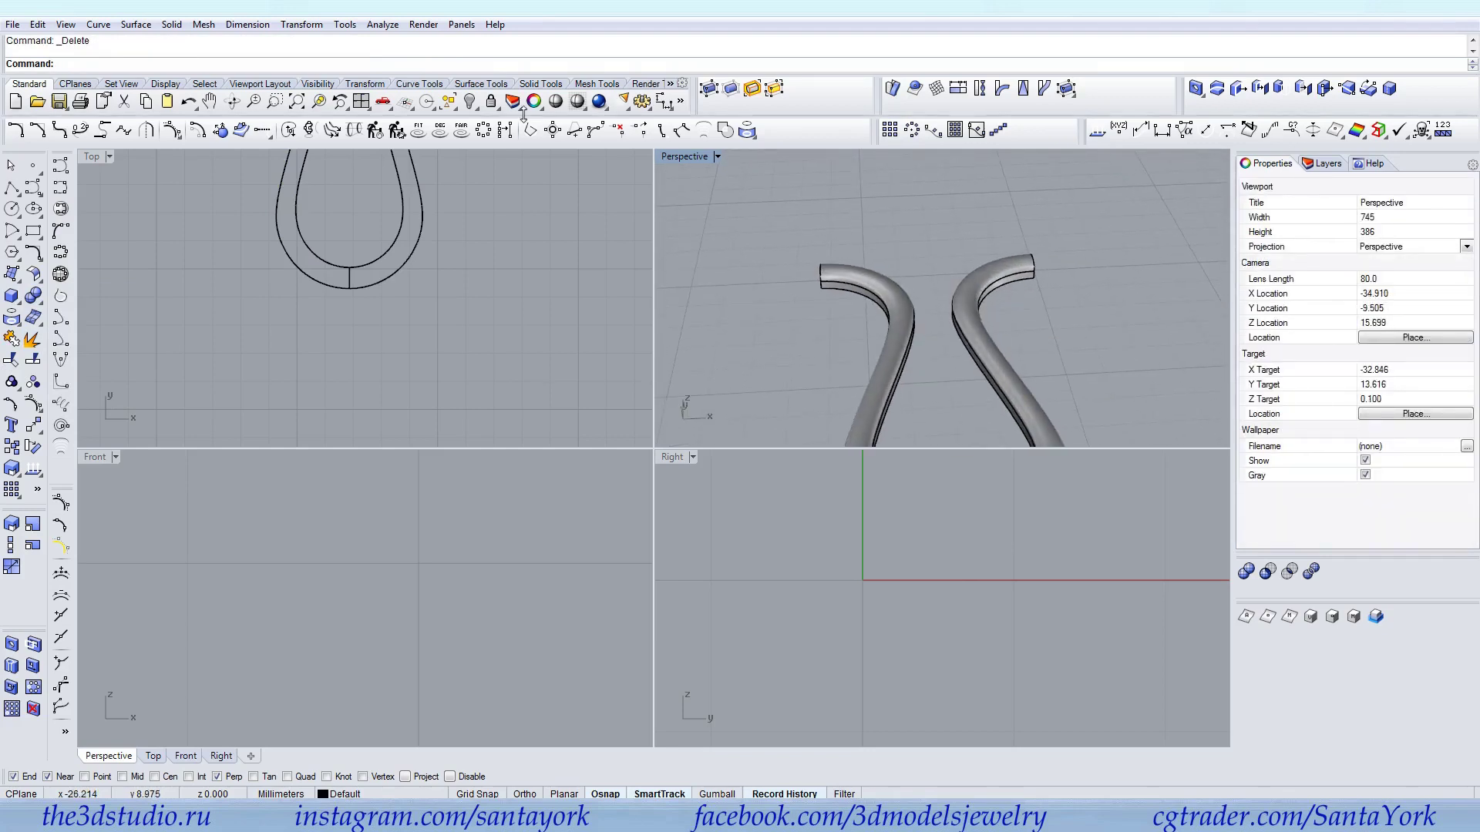
Show the hidden objects and flow the strand from the flat layout's base surface onto the ring's outer surface
{"action": "left_click", "coordinate": [469, 101]}
{"action": "scroll", "coordinate": [934, 285], "scroll_direction": "down", "scroll_amount": 5}
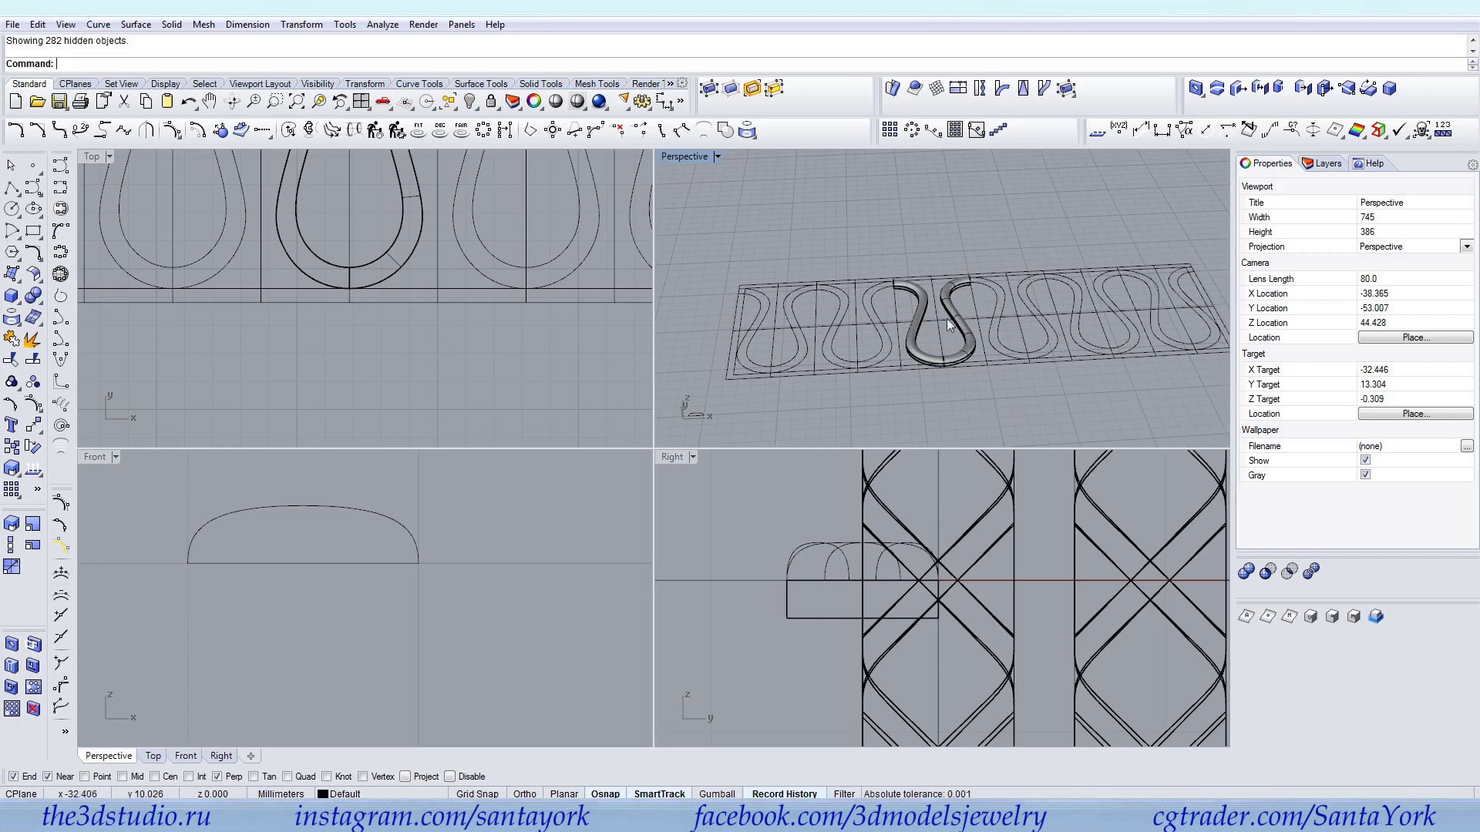
{"action": "scroll", "coordinate": [951, 325], "scroll_direction": "up", "scroll_amount": 5}
{"action": "left_click", "coordinate": [955, 291]}
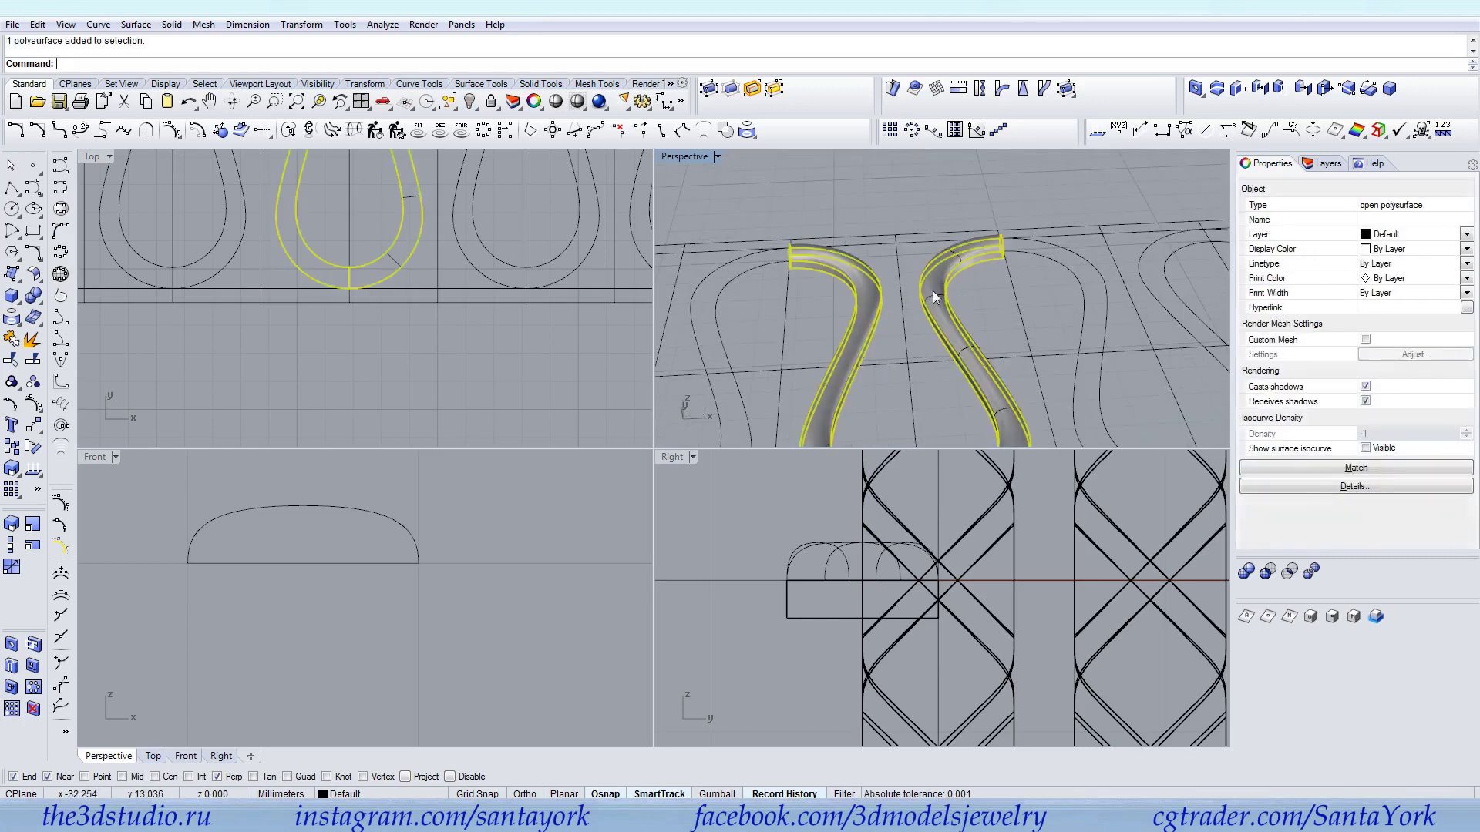
{"action": "left_click", "coordinate": [1042, 89]}
{"action": "right_click_drag", "start_coordinate": [963, 324], "coordinate": [1001, 362]}
{"action": "scroll", "coordinate": [1002, 370], "scroll_direction": "down", "scroll_amount": 6}
{"action": "scroll", "coordinate": [1025, 420], "scroll_direction": "up", "scroll_amount": 3}
{"action": "left_click", "coordinate": [1025, 420]}
{"action": "scroll", "coordinate": [1025, 416], "scroll_direction": "down", "scroll_amount": 5}
{"action": "scroll", "coordinate": [1031, 405], "scroll_direction": "up", "scroll_amount": 4}
{"action": "left_click", "coordinate": [1031, 400]}
{"action": "right_click_drag", "start_coordinate": [1031, 400], "coordinate": [963, 324]}
{"action": "scroll", "coordinate": [954, 306], "scroll_direction": "up", "scroll_amount": 2}
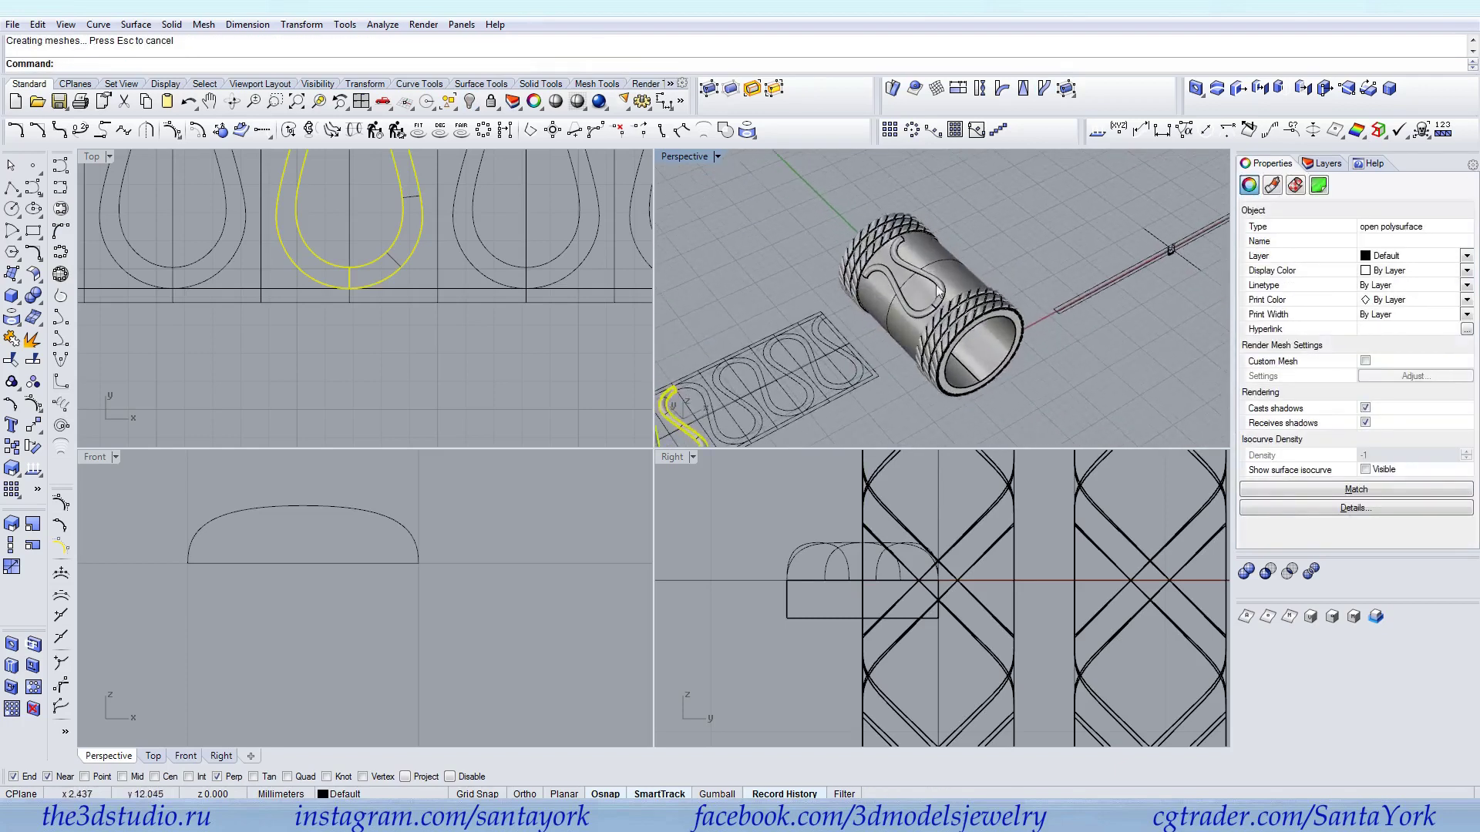
Polar-array the wrapped strand around the ring's centre in the Front view with 6 items
{"action": "scroll", "coordinate": [954, 306], "scroll_direction": "up", "scroll_amount": 3}
{"action": "left_click", "coordinate": [911, 129]}
{"action": "scroll", "coordinate": [528, 519], "scroll_direction": "down", "scroll_amount": 3}
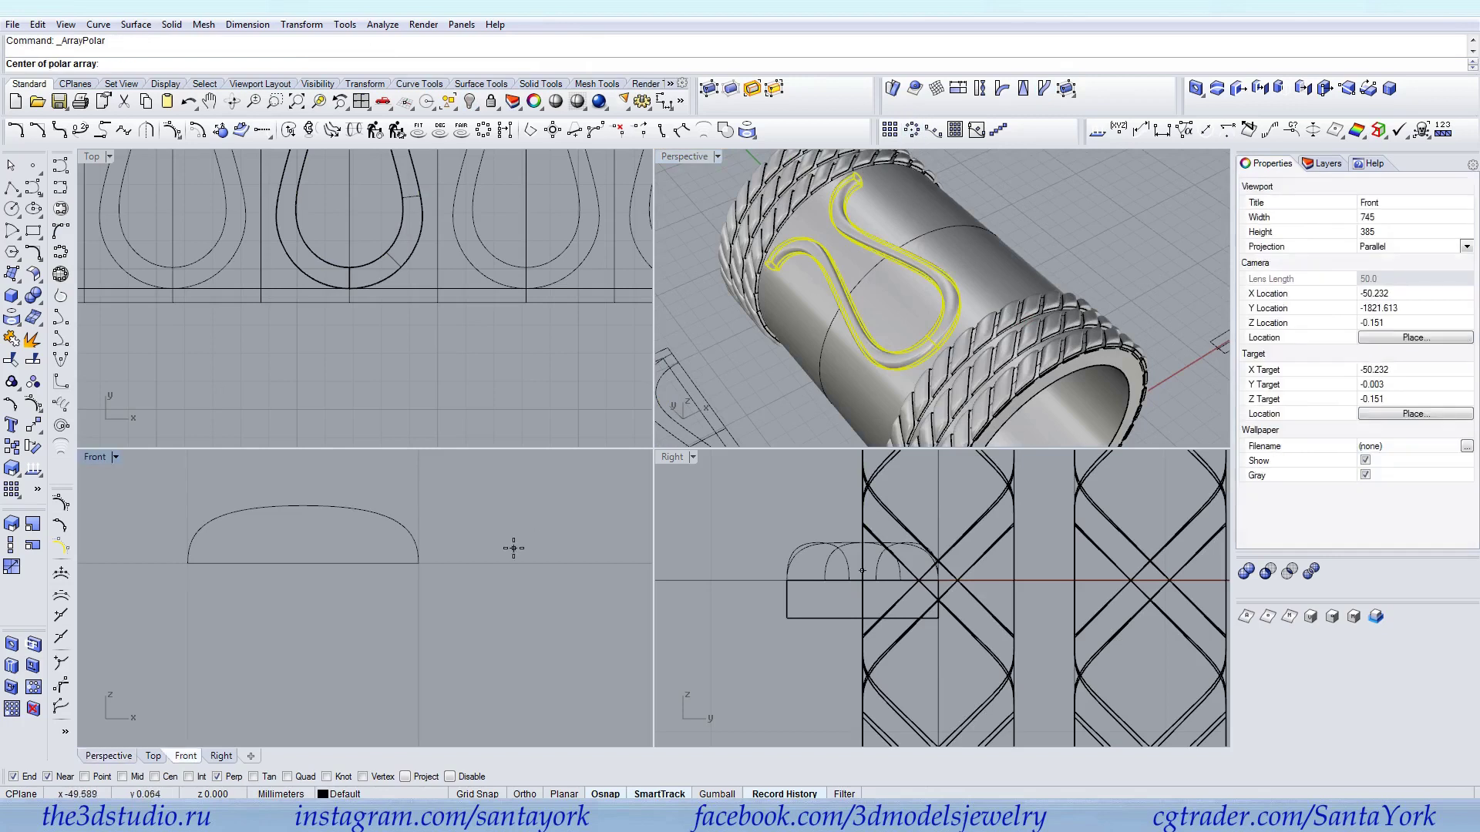
{"action": "scroll", "coordinate": [308, 555], "scroll_direction": "up", "scroll_amount": 5}
{"action": "scroll", "coordinate": [362, 524], "scroll_direction": "up", "scroll_amount": 5}
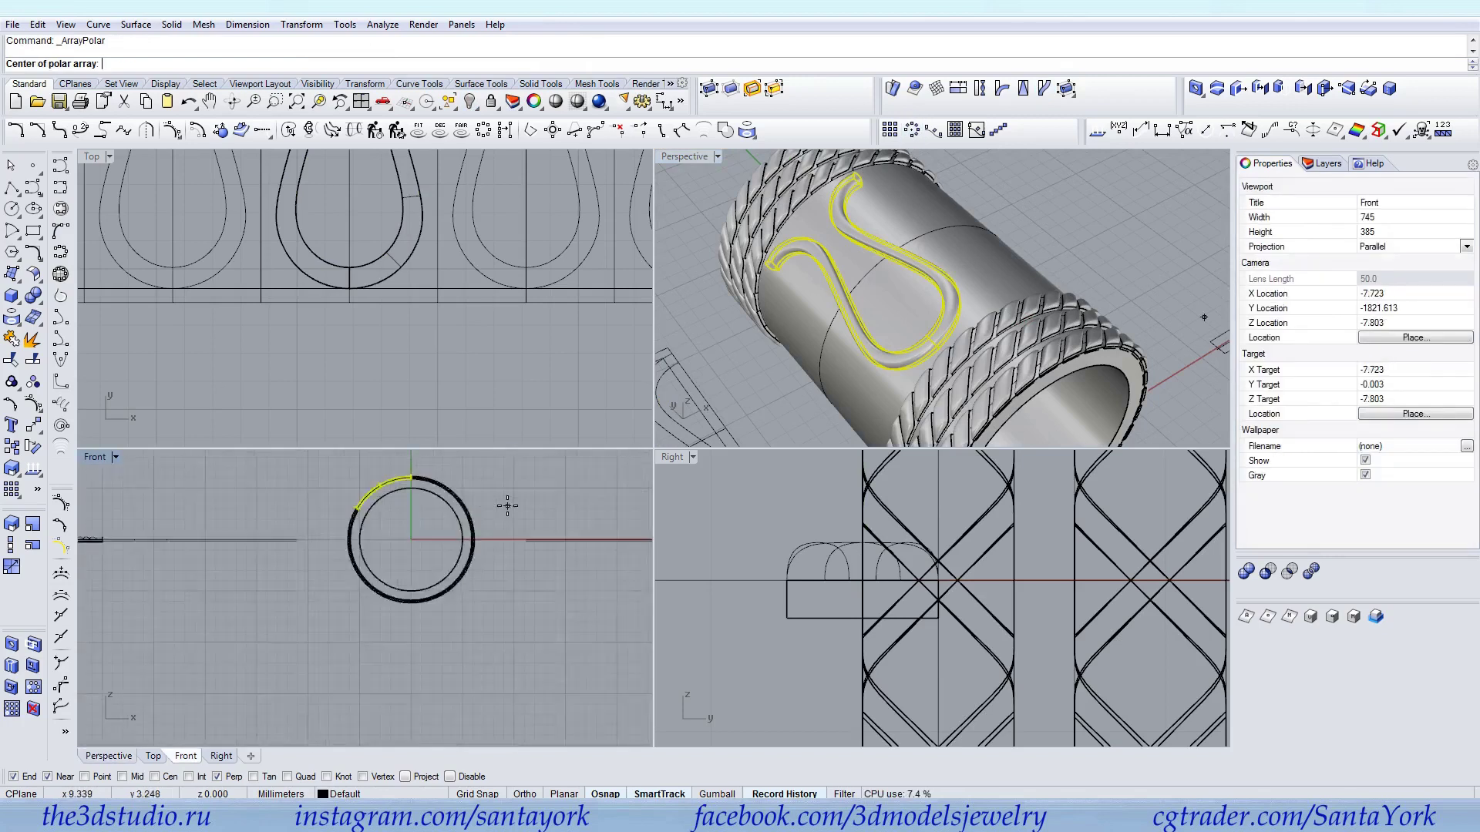
{"action": "type", "text": "6"}
{"action": "key", "text": "Return"}
{"action": "key", "text": "Return"}
{"action": "key", "text": "Return"}
Join the arrayed strand copies around the ring into one continuous meandering polysurface
{"action": "left_click", "coordinate": [32, 339]}
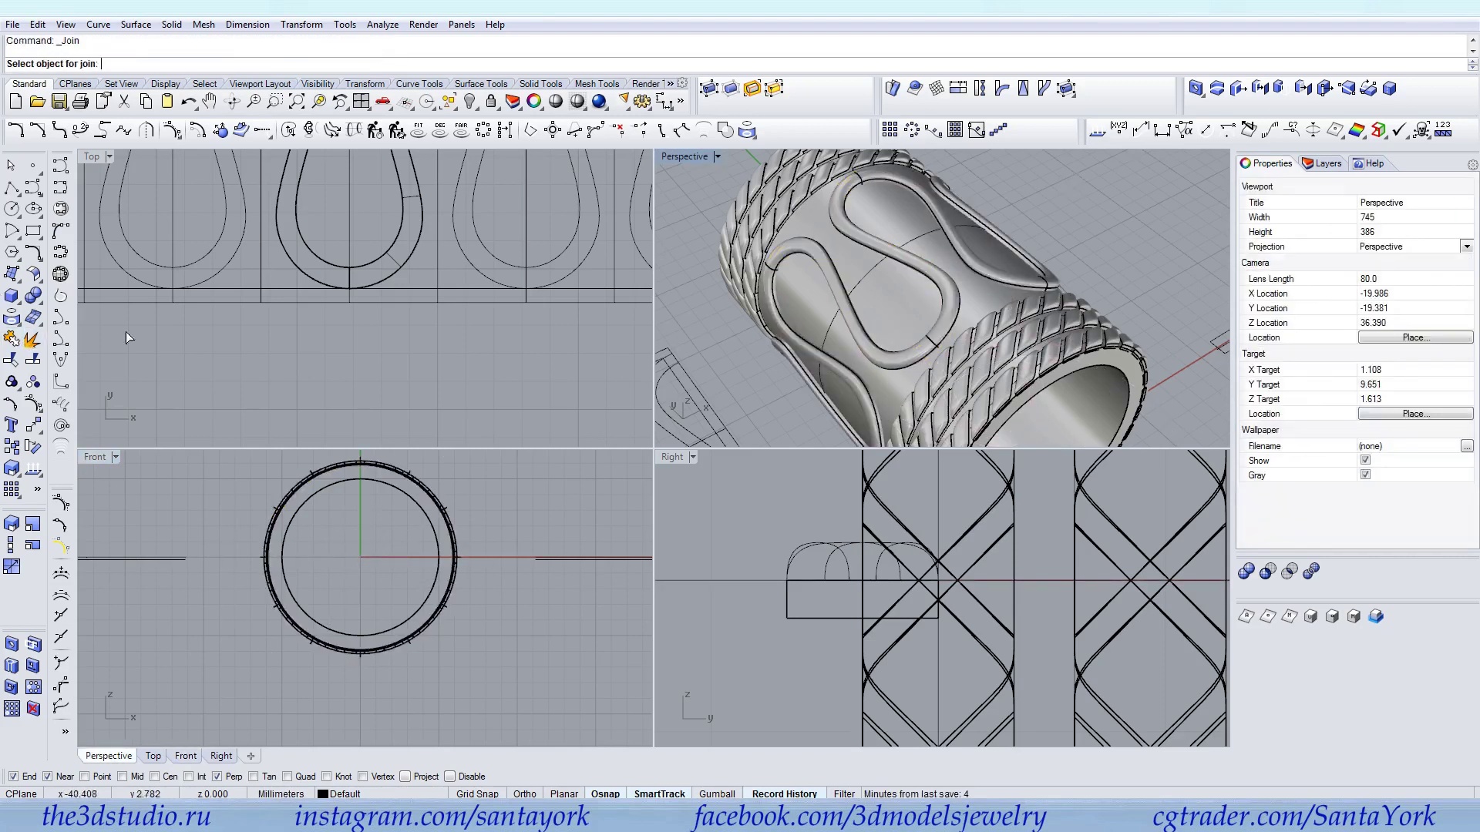
{"action": "scroll", "coordinate": [201, 344], "scroll_direction": "down", "scroll_amount": 5}
{"action": "scroll", "coordinate": [506, 276], "scroll_direction": "up", "scroll_amount": 5}
{"action": "left_click", "coordinate": [562, 280]}
{"action": "key", "text": "Return"}
{"action": "left_click", "coordinate": [574, 282]}
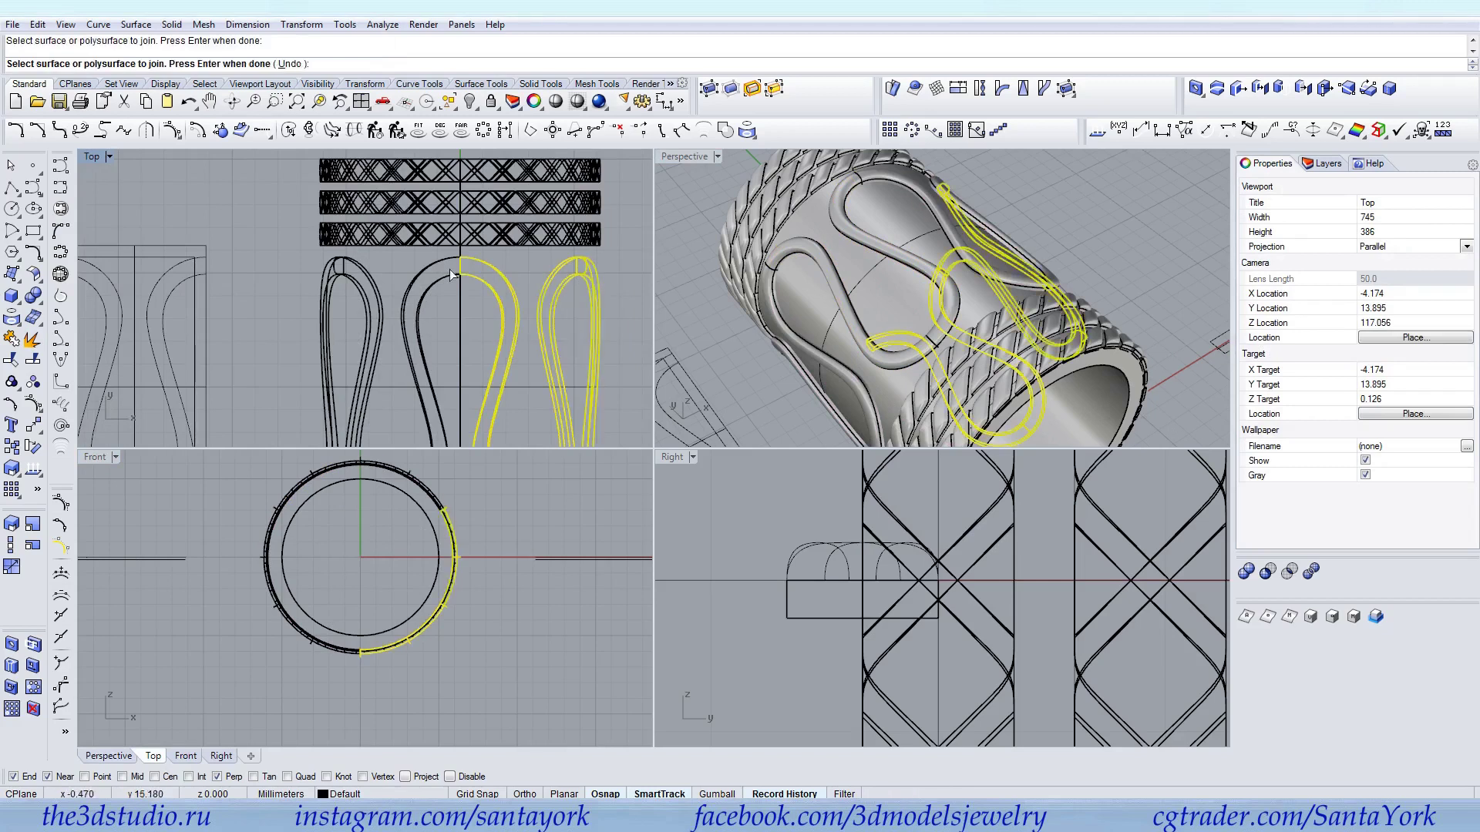
{"action": "left_click", "coordinate": [904, 205]}
{"action": "left_click", "coordinate": [786, 270]}
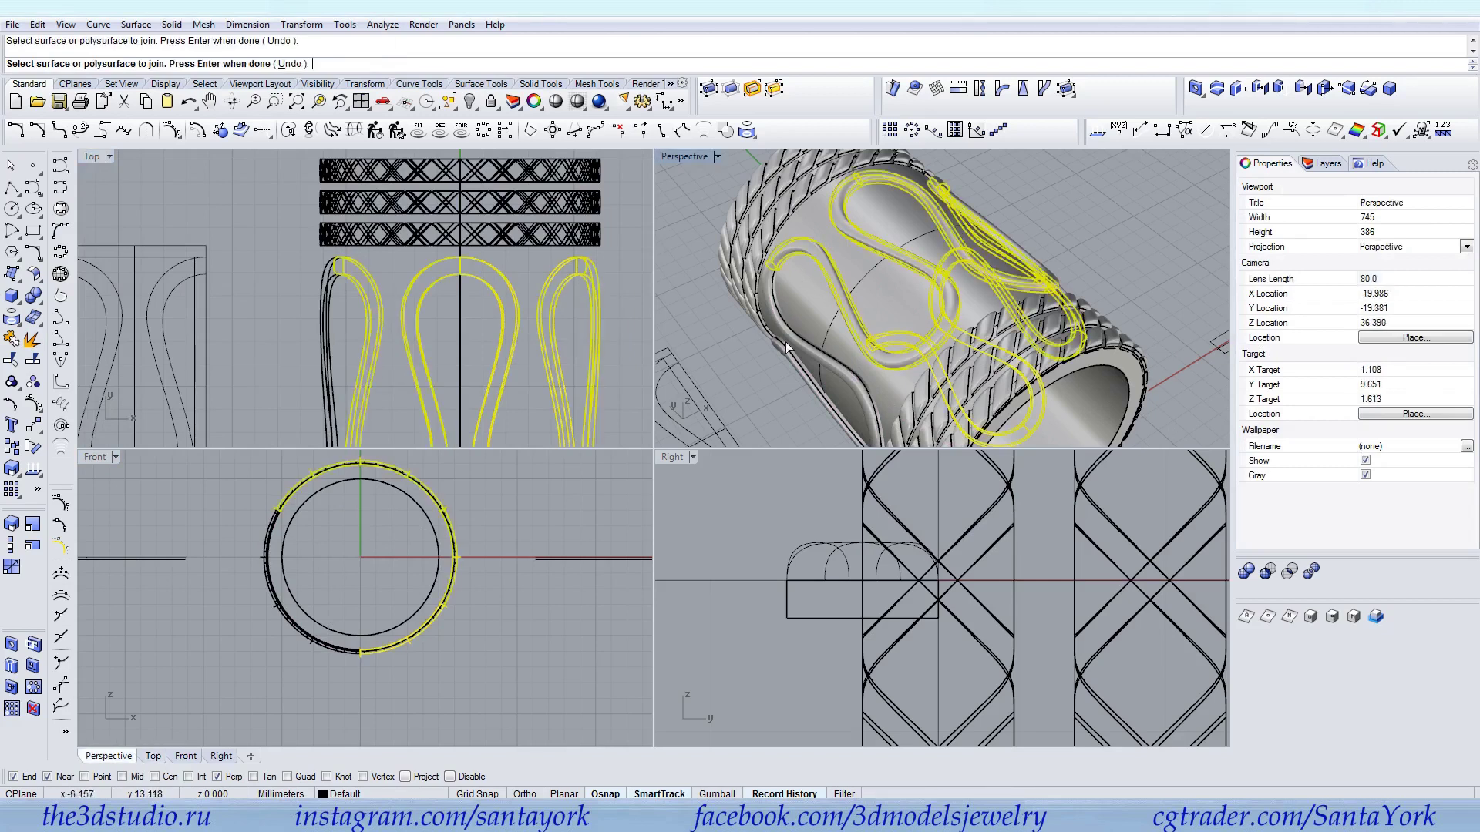
{"action": "left_click", "coordinate": [778, 346]}
{"action": "key", "text": "Return"}
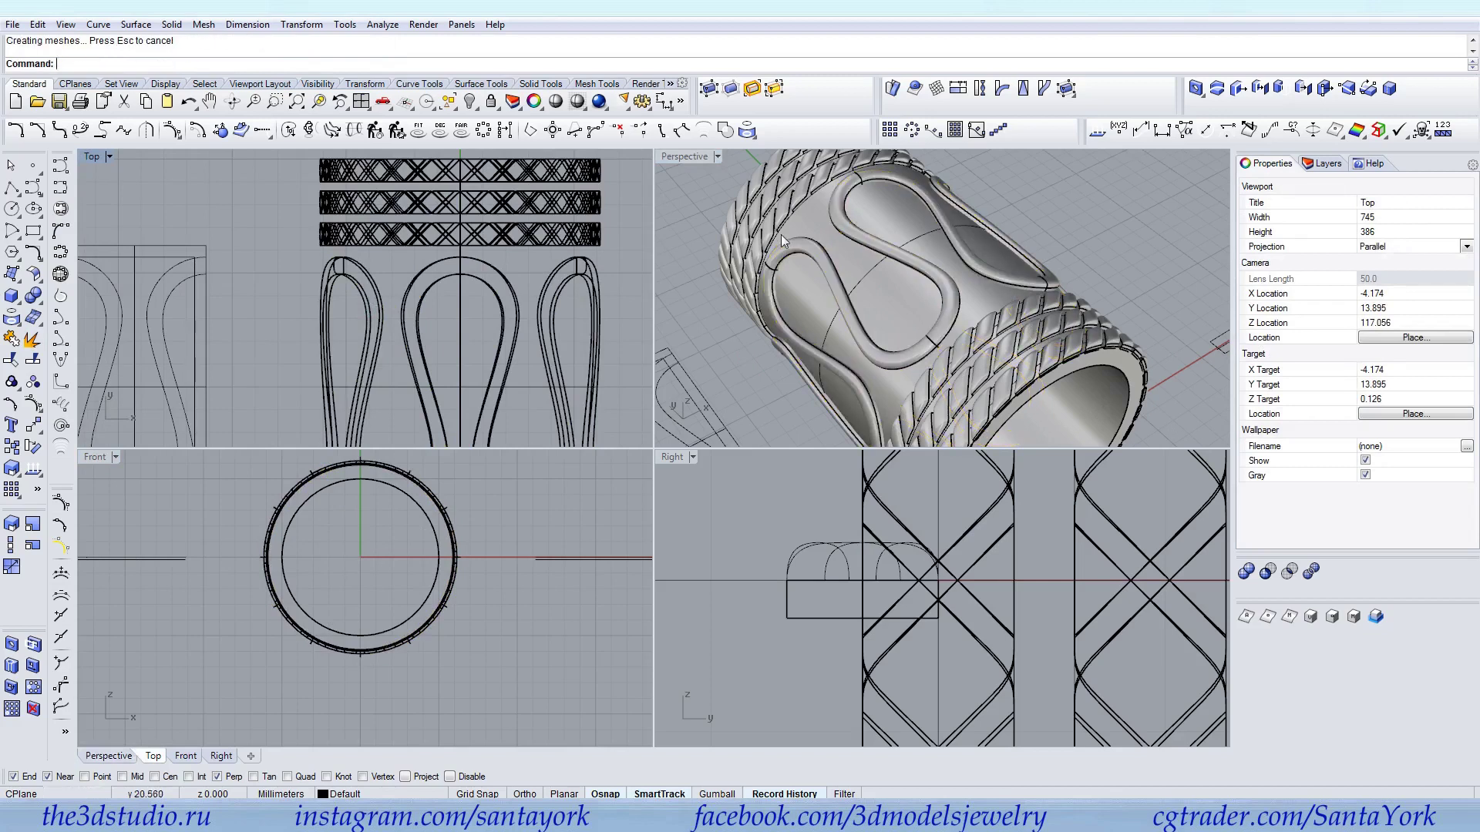
{"action": "left_click", "coordinate": [792, 334]}
{"action": "key", "text": "Return"}
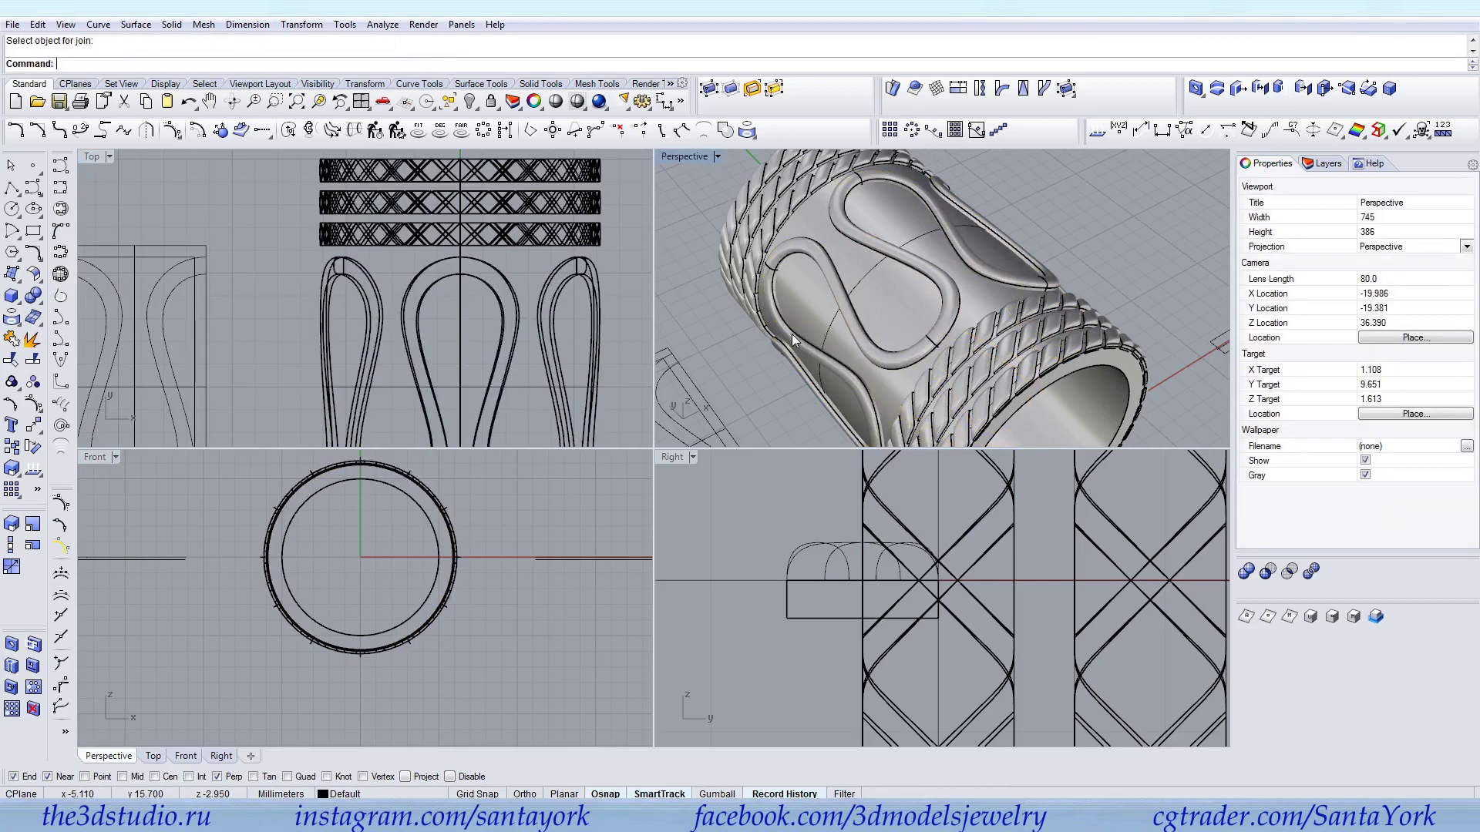
Examine the ring's meandering strand and braided borders from several sides
{"action": "scroll", "coordinate": [792, 334], "scroll_direction": "down", "scroll_amount": 5}
{"action": "right_click_drag", "start_coordinate": [792, 335], "coordinate": [917, 290]}
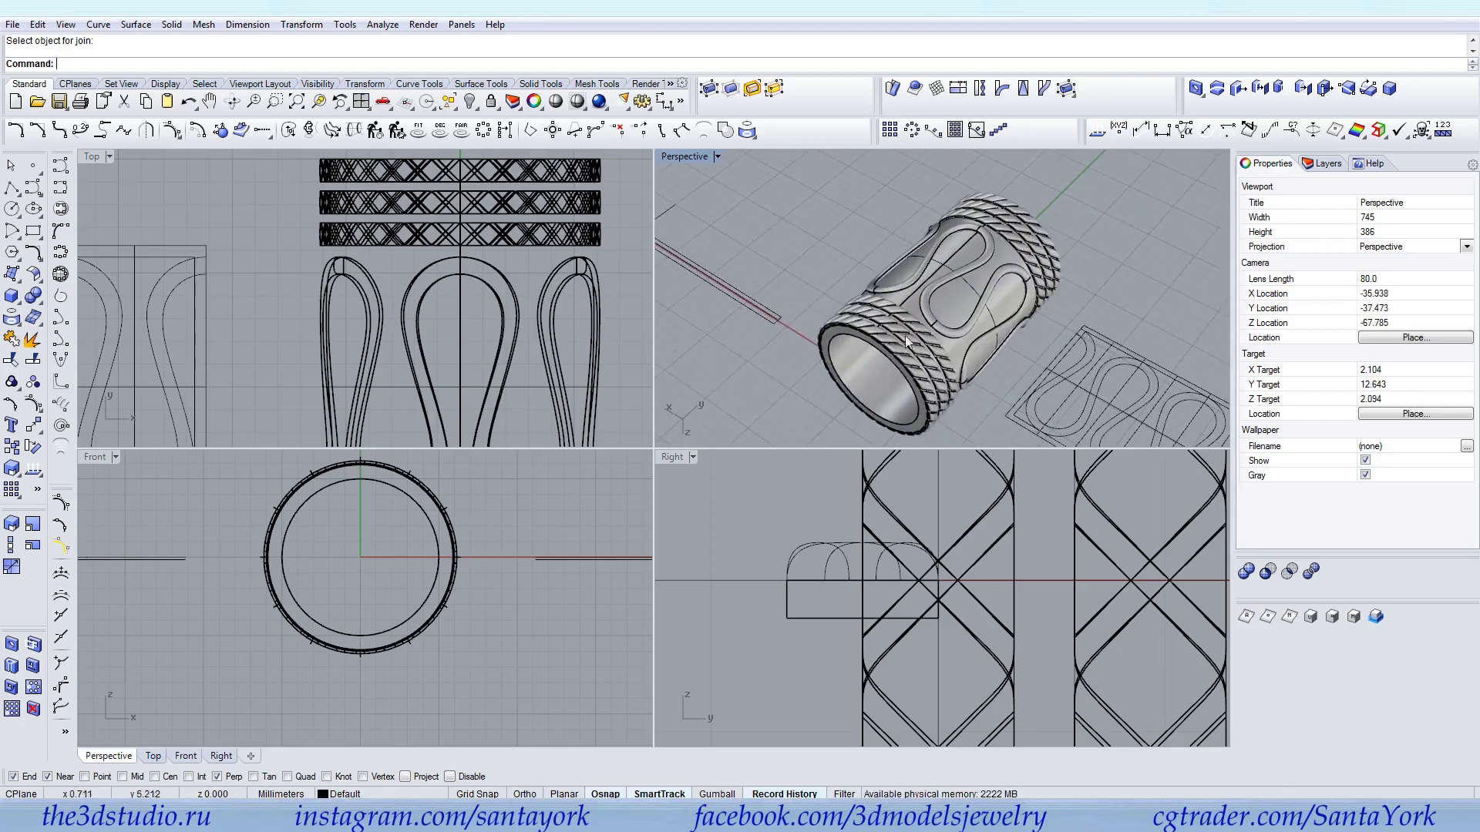
{"action": "scroll", "coordinate": [918, 290], "scroll_direction": "up", "scroll_amount": 5}
{"action": "left_click", "coordinate": [885, 328]}
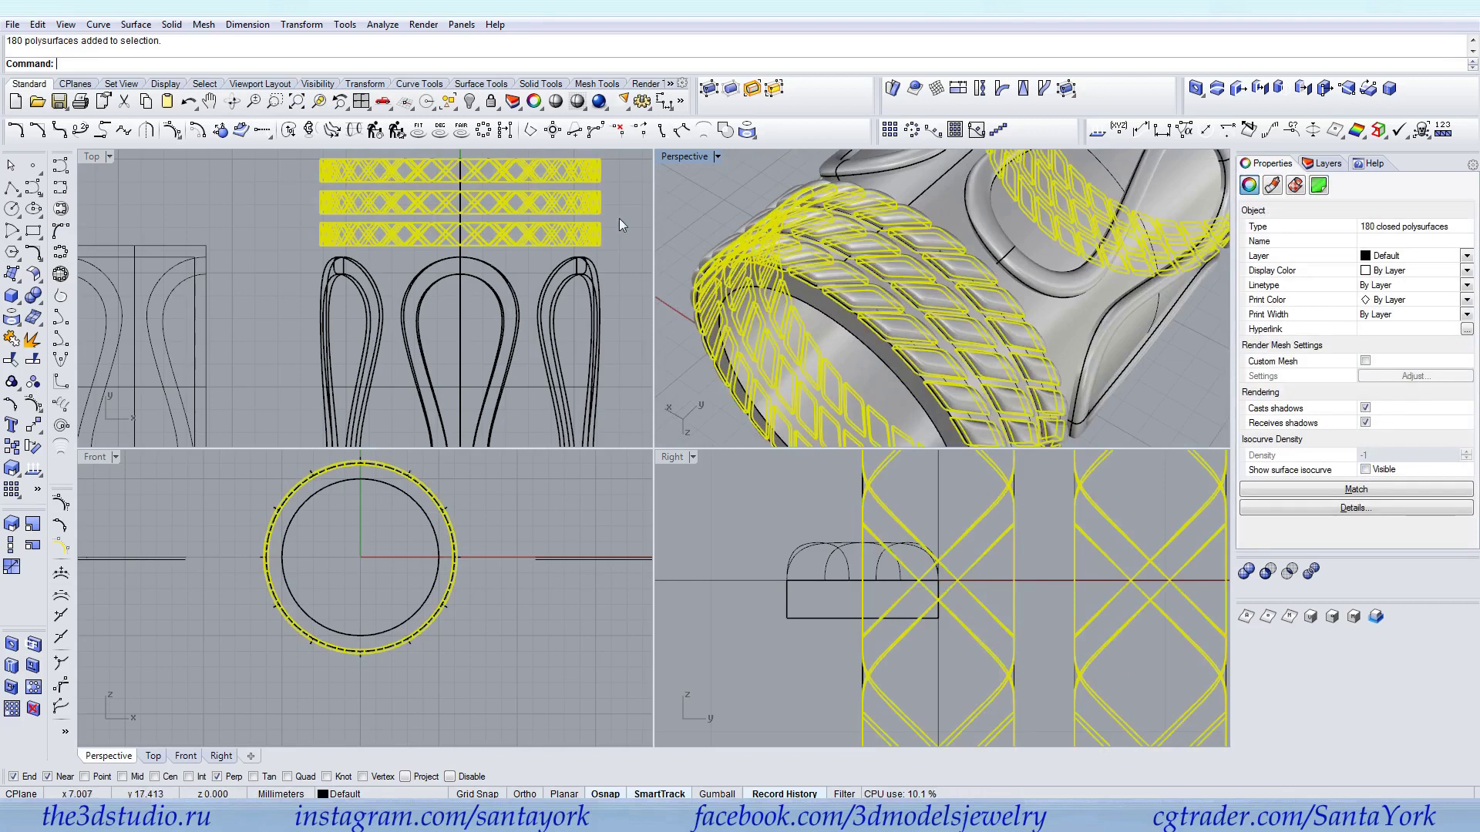
{"action": "key", "text": "Escape"}
{"action": "scroll", "coordinate": [958, 288], "scroll_direction": "down", "scroll_amount": 5}
{"action": "right_click_drag", "start_coordinate": [792, 354], "coordinate": [898, 293]}
{"action": "scroll", "coordinate": [901, 286], "scroll_direction": "up", "scroll_amount": 3}
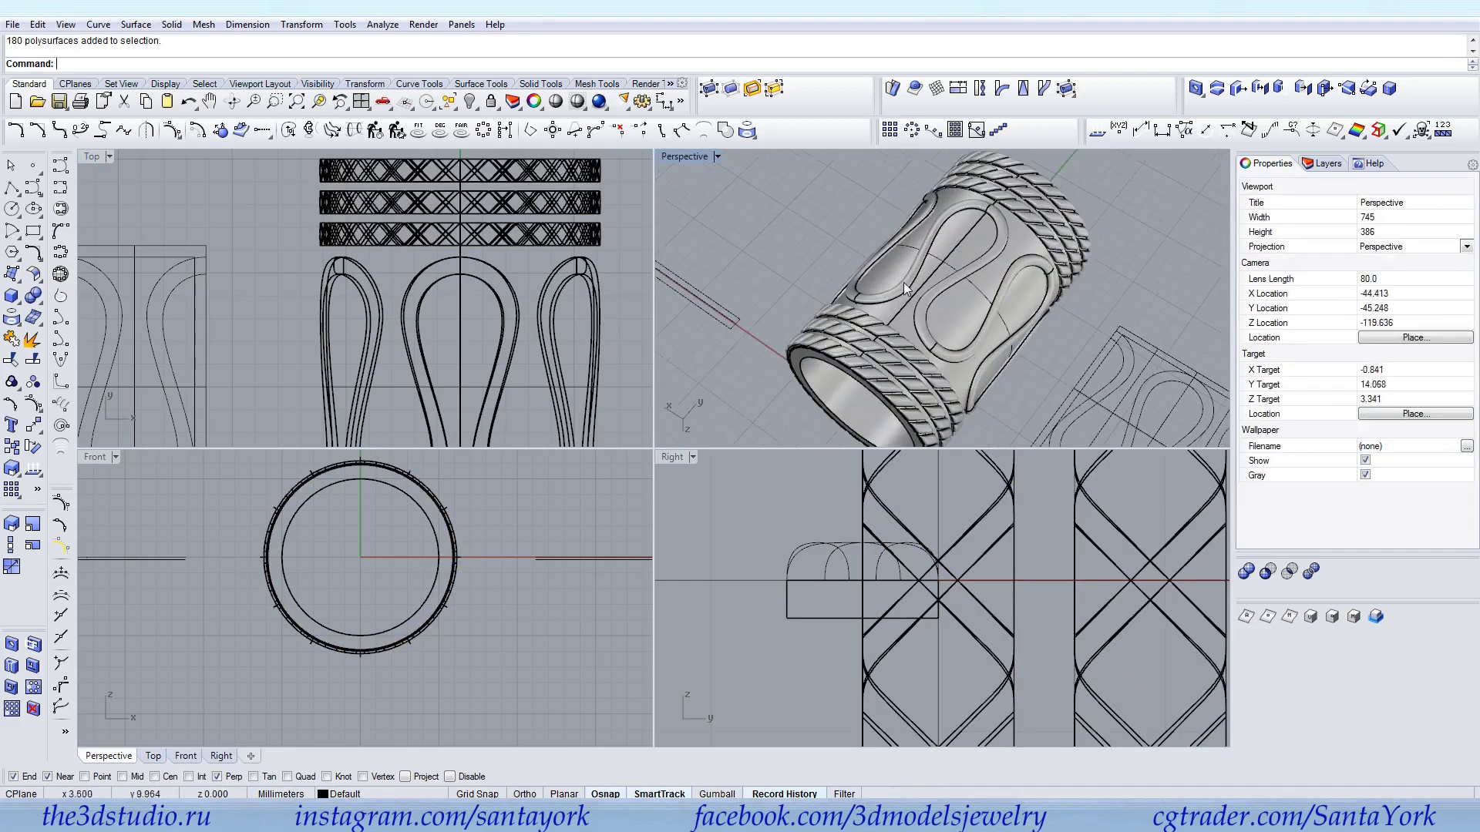
{"action": "scroll", "coordinate": [908, 279], "scroll_direction": "down", "scroll_amount": 4}
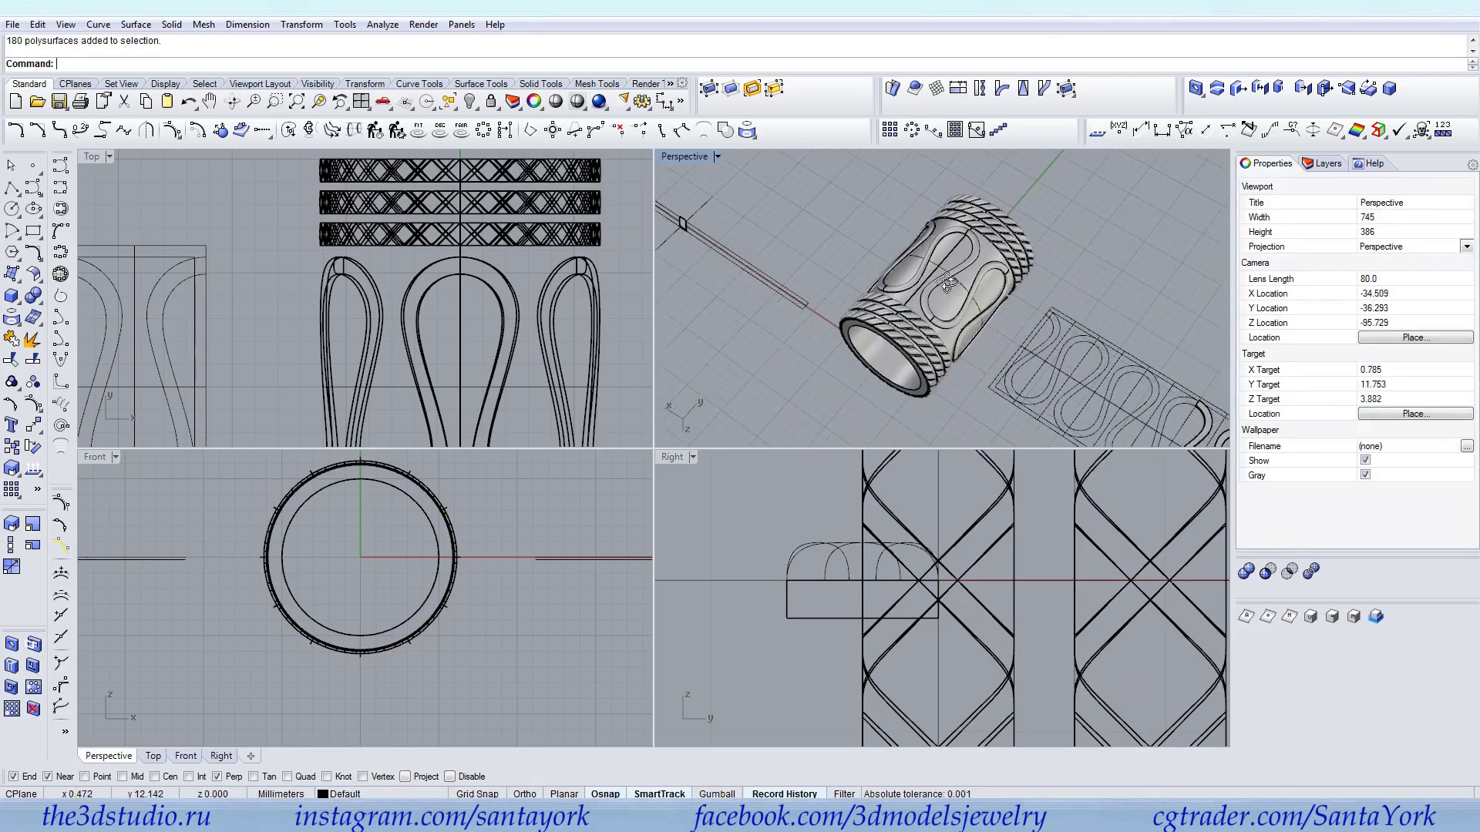
Save the file, and hide everything except the ring band, its braided borders and the meandering strand
{"action": "left_click", "coordinate": [58, 101]}
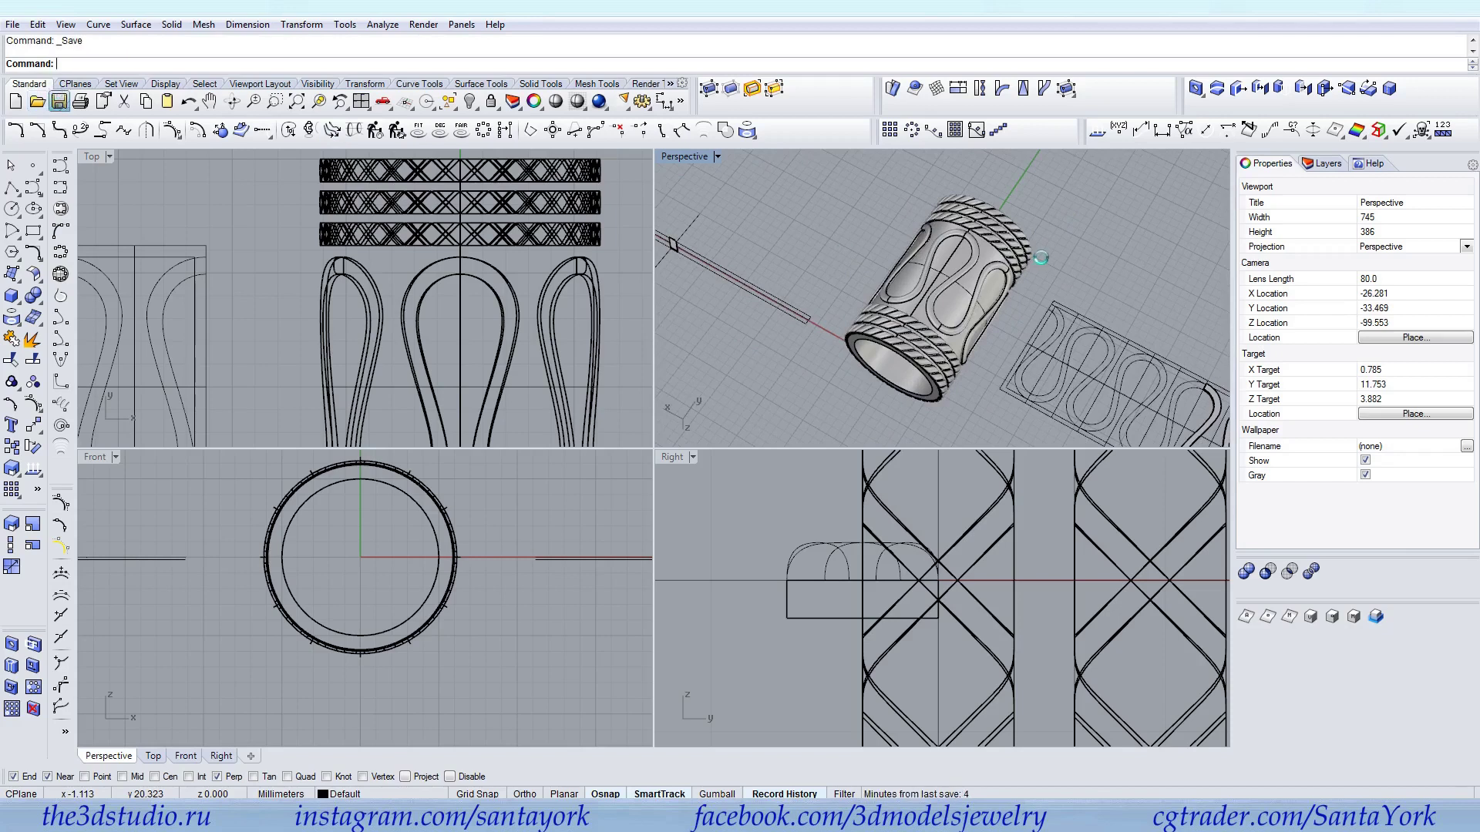
{"action": "right_click_drag", "start_coordinate": [917, 273], "coordinate": [991, 325]}
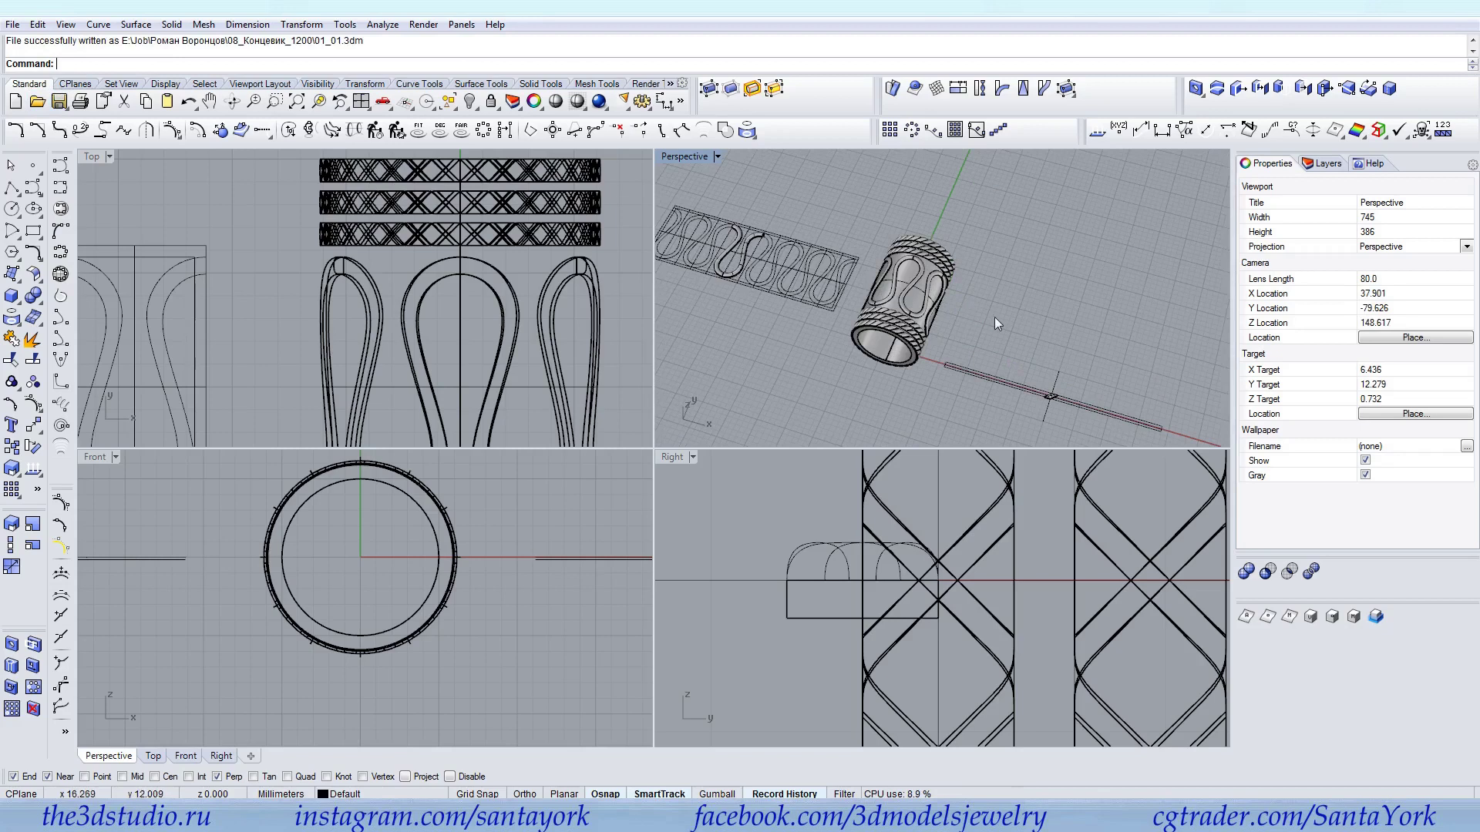
{"action": "left_click", "coordinate": [913, 291]}
{"action": "left_click", "coordinate": [900, 318], "text": "shift"}
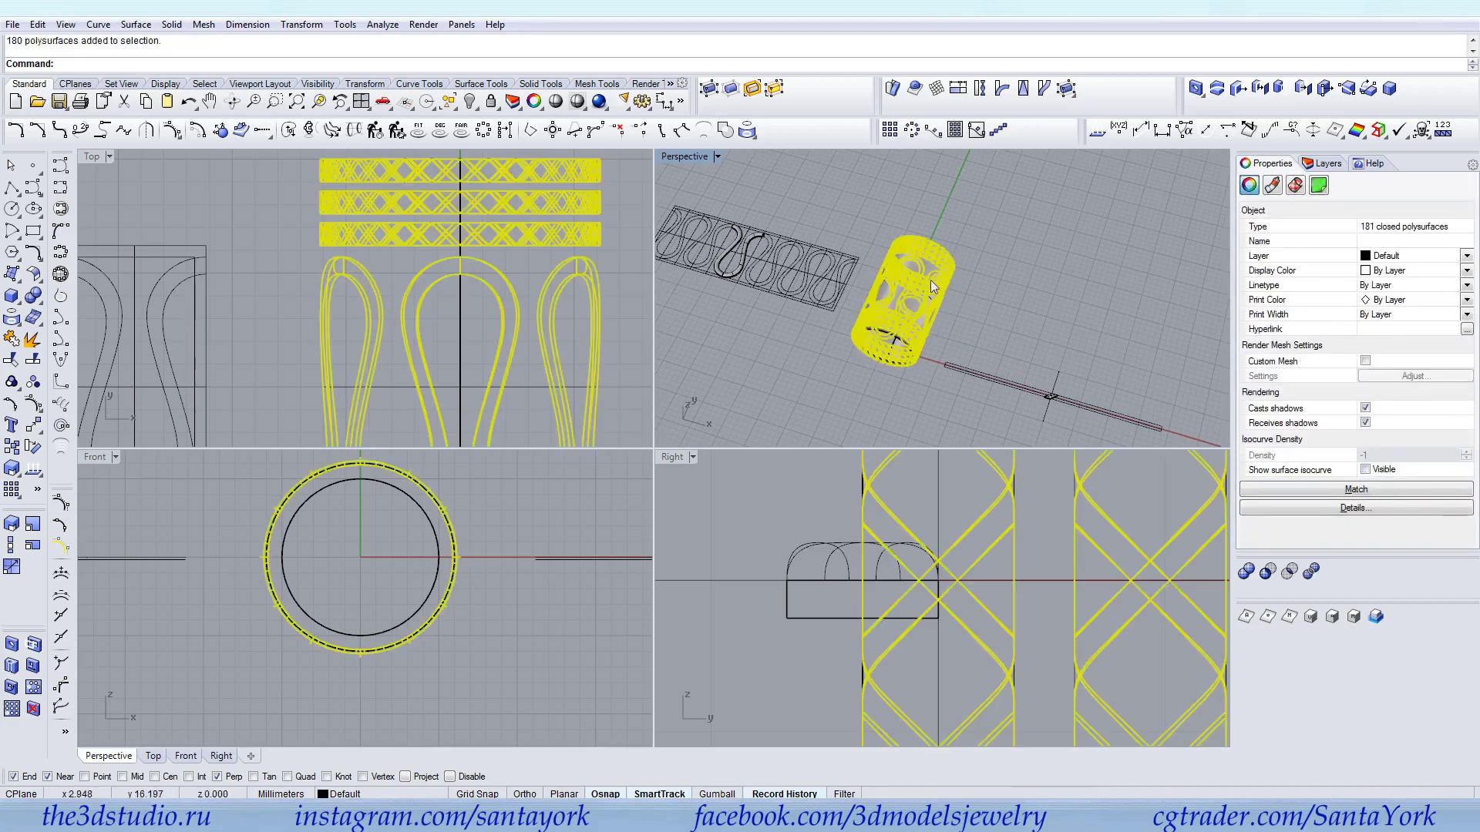
{"action": "left_click", "coordinate": [909, 315], "text": "shift"}
{"action": "left_click", "coordinate": [453, 108]}
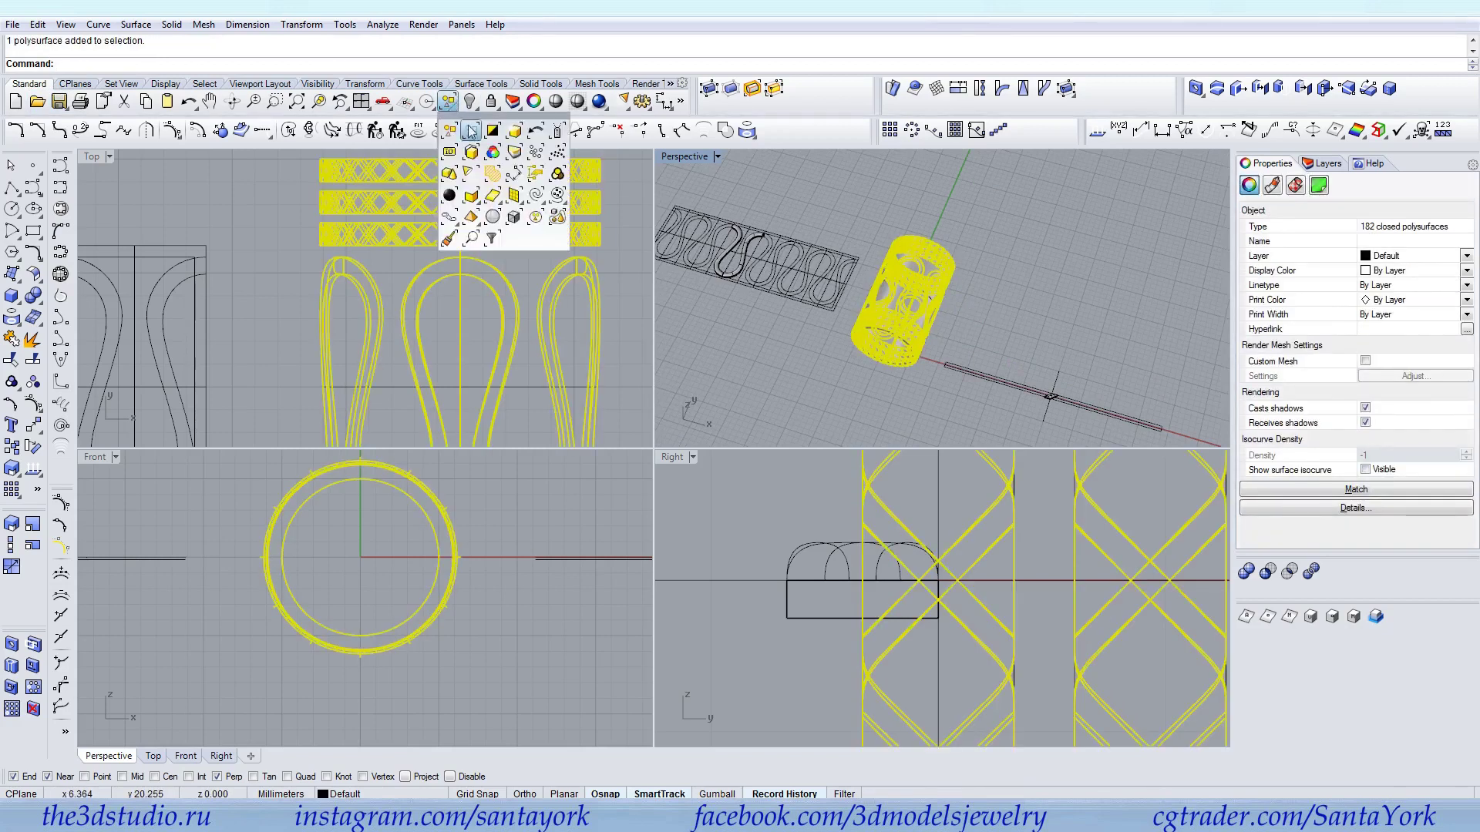
{"action": "left_click", "coordinate": [491, 131]}
{"action": "left_click", "coordinate": [470, 103]}
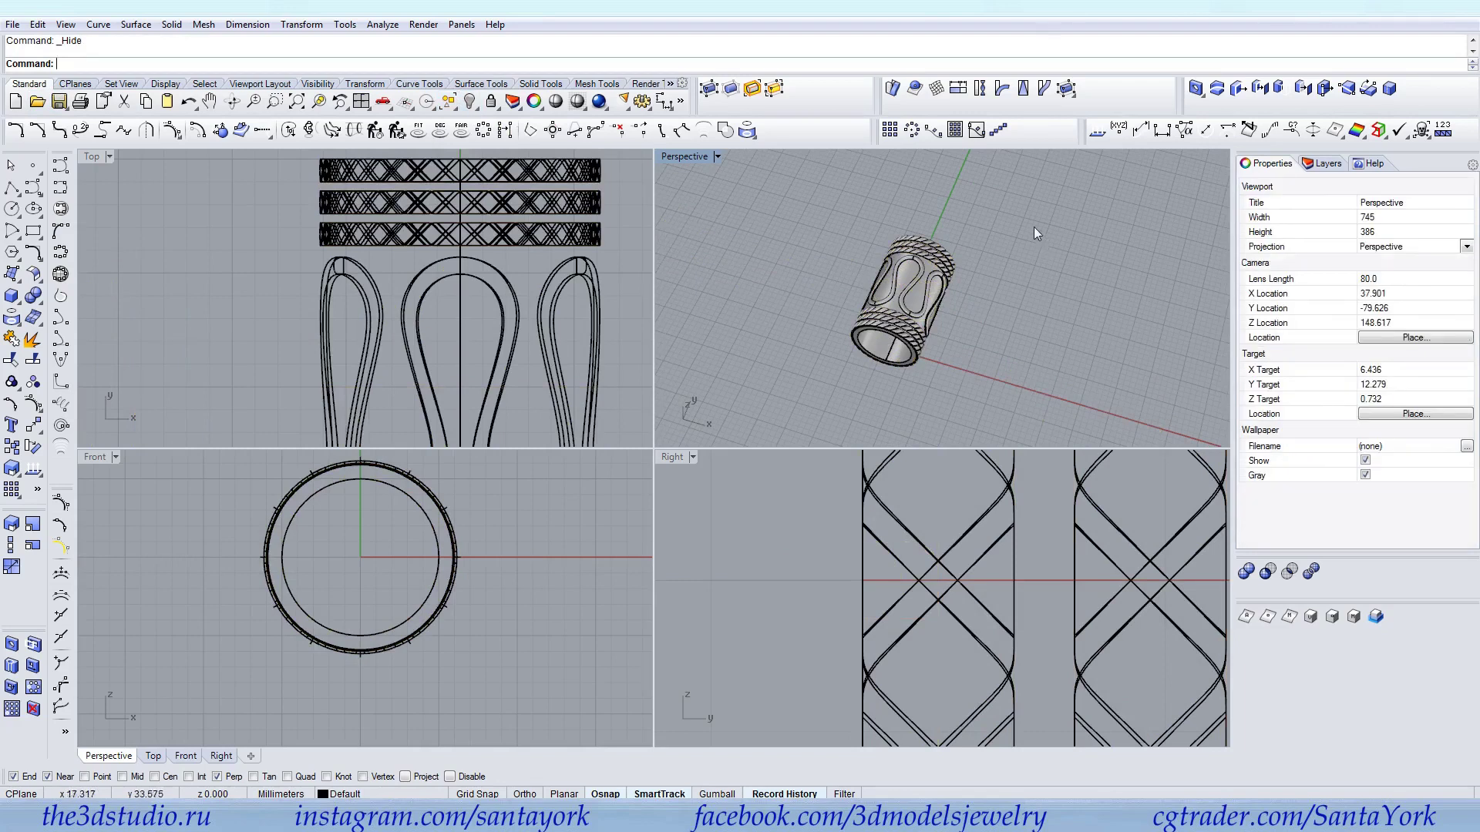
Set the Perspective view to the Rendered display mode
{"action": "left_click", "coordinate": [686, 157]}
{"action": "left_click", "coordinate": [698, 218]}
{"action": "left_click", "coordinate": [685, 157]}
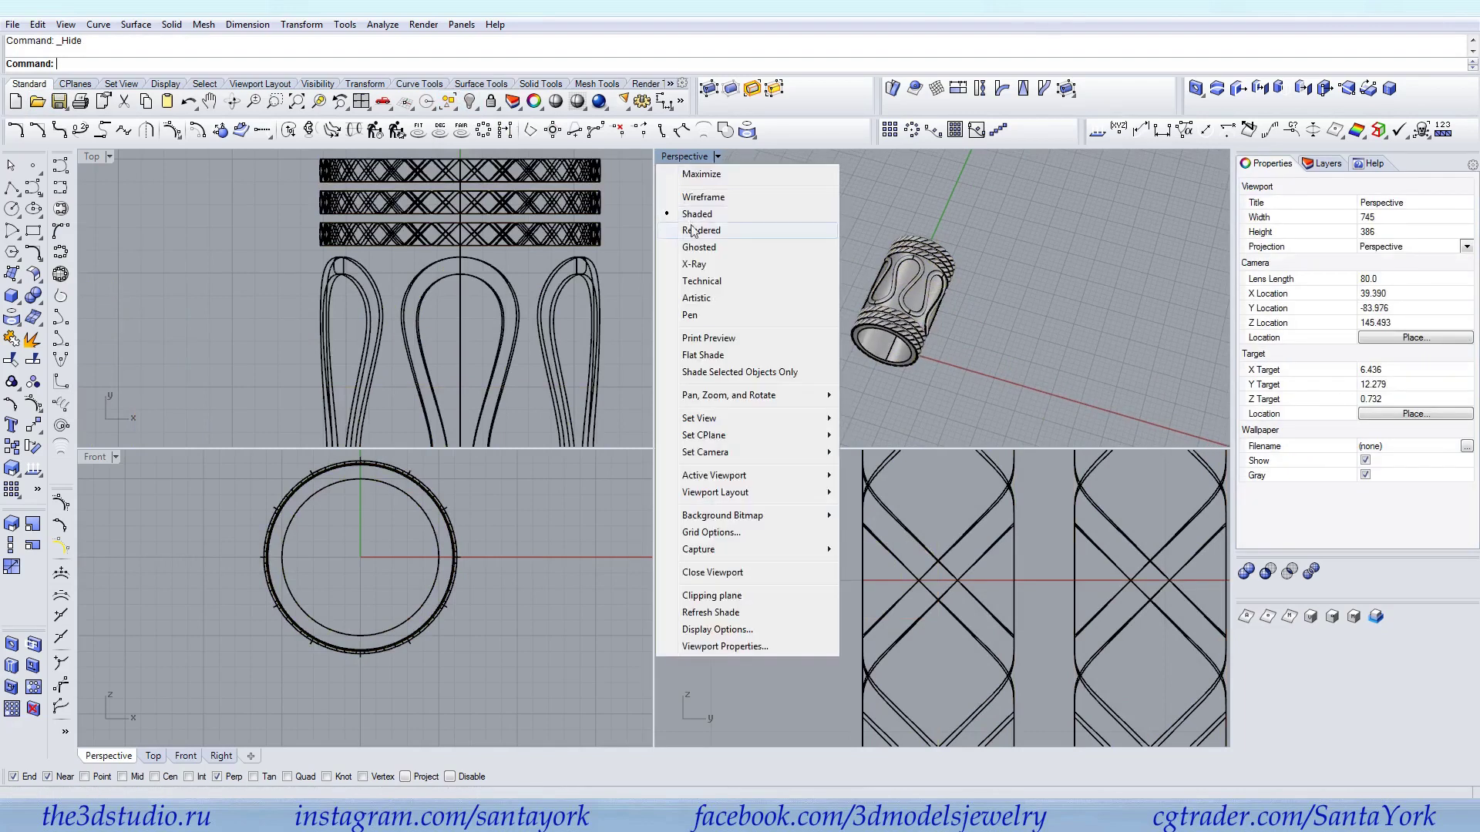
{"action": "left_click", "coordinate": [701, 223]}
{"action": "right_click_drag", "start_coordinate": [810, 289], "coordinate": [968, 220]}
Add a new layer below the Default layer, with black as its display colour
{"action": "key", "text": "ctrl+a"}
{"action": "left_click", "coordinate": [844, 386]}
{"action": "left_click", "coordinate": [1325, 164]}
{"action": "right_click", "coordinate": [1299, 267]}
{"action": "left_click", "coordinate": [1342, 273]}
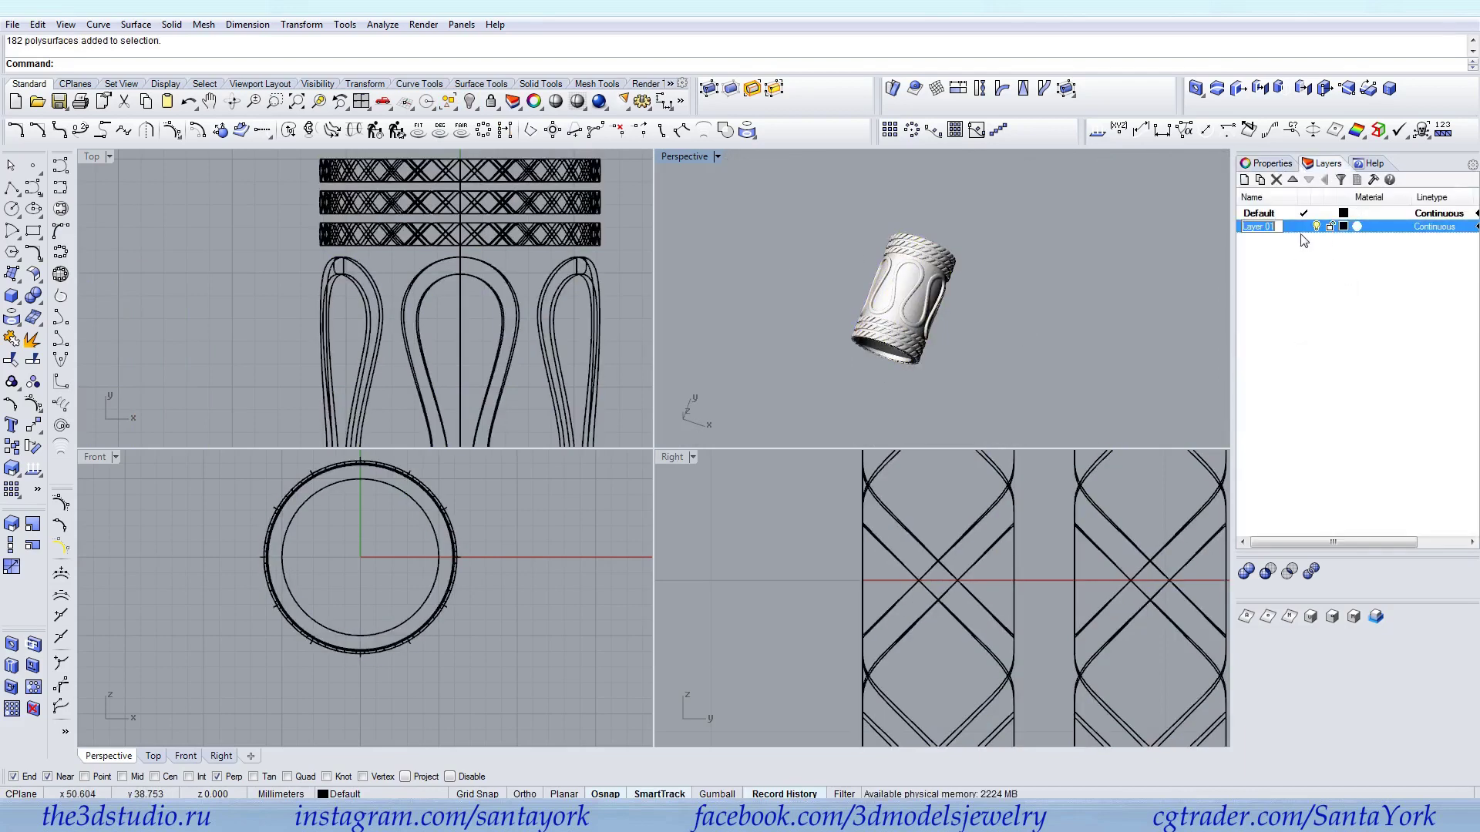
{"action": "left_click", "coordinate": [1346, 225]}
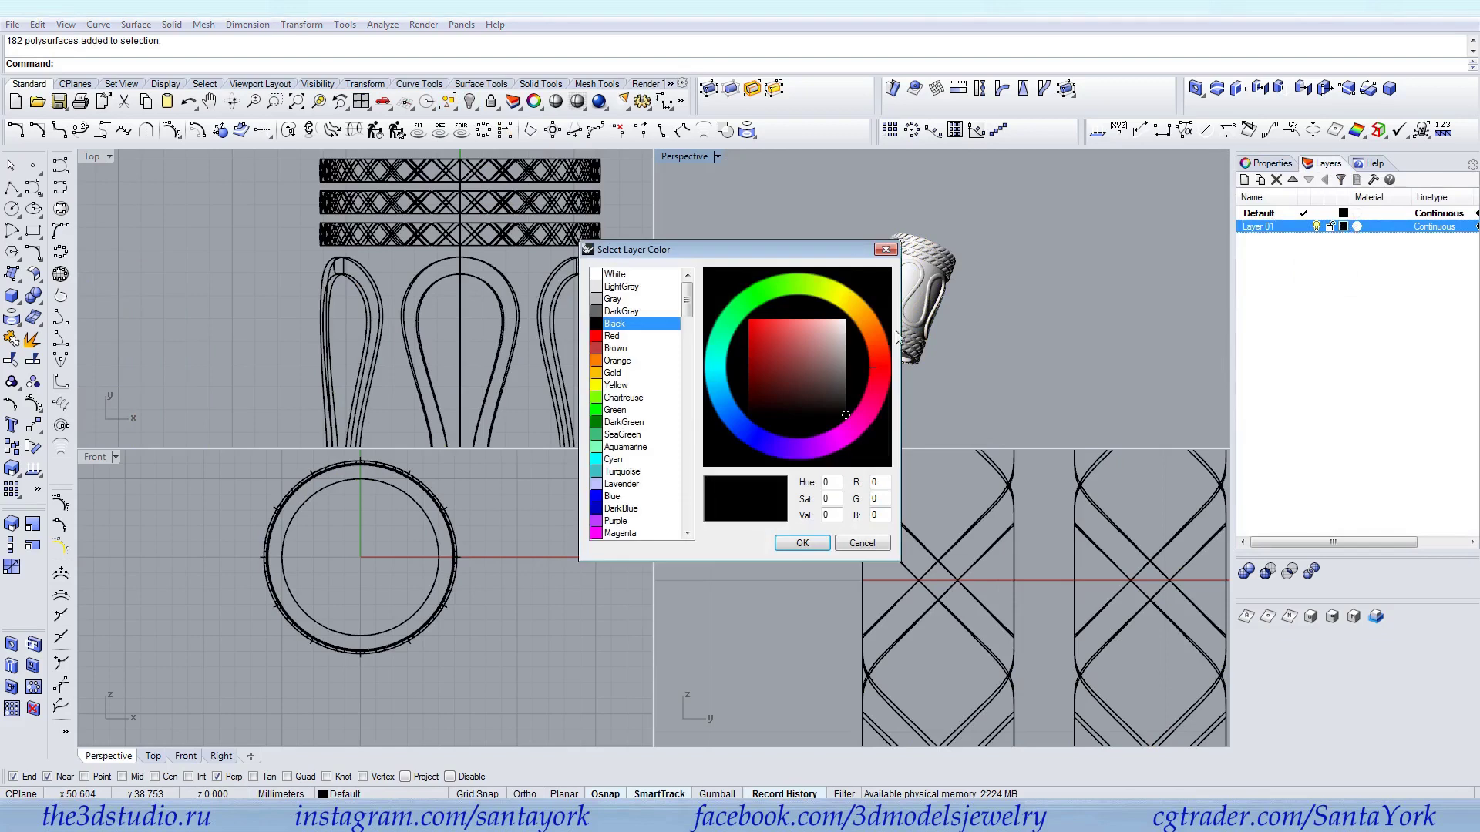
{"action": "left_click", "coordinate": [823, 541]}
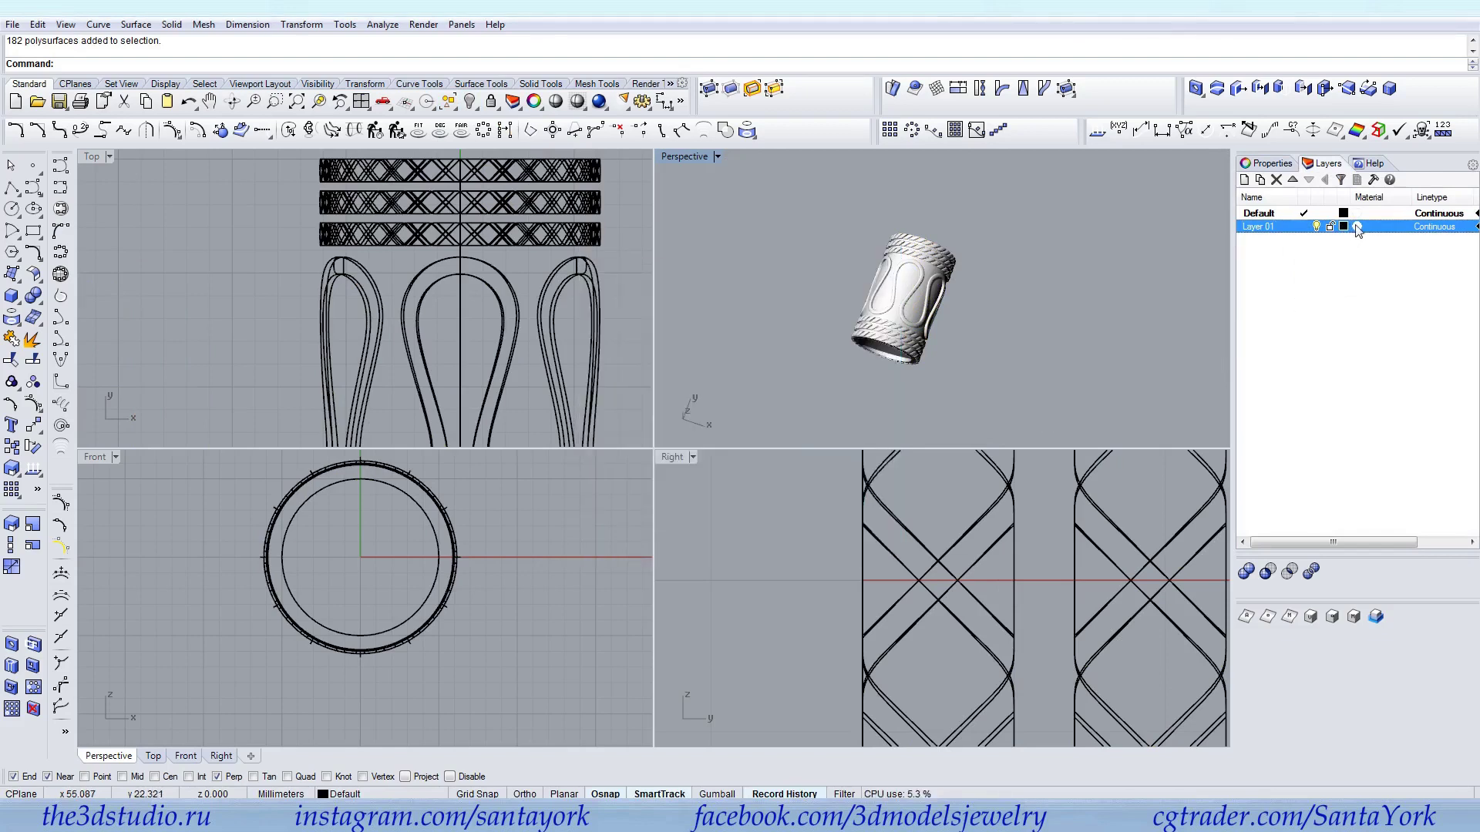
Give the new layer a material in Gold colour with about 34% gloss finish and 24% reflectivity
{"action": "left_click", "coordinate": [1357, 227]}
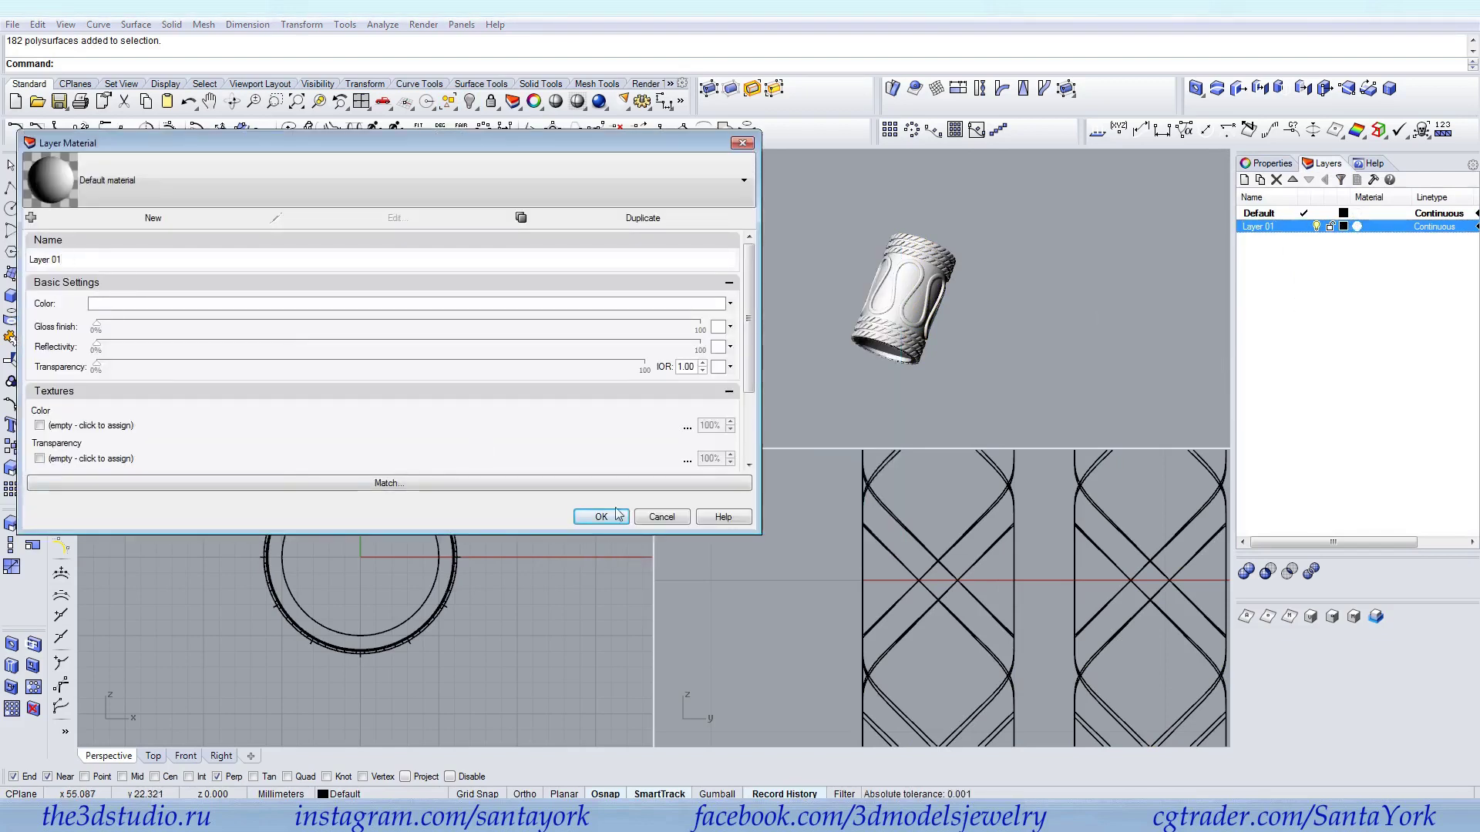
{"action": "left_click", "coordinate": [385, 302]}
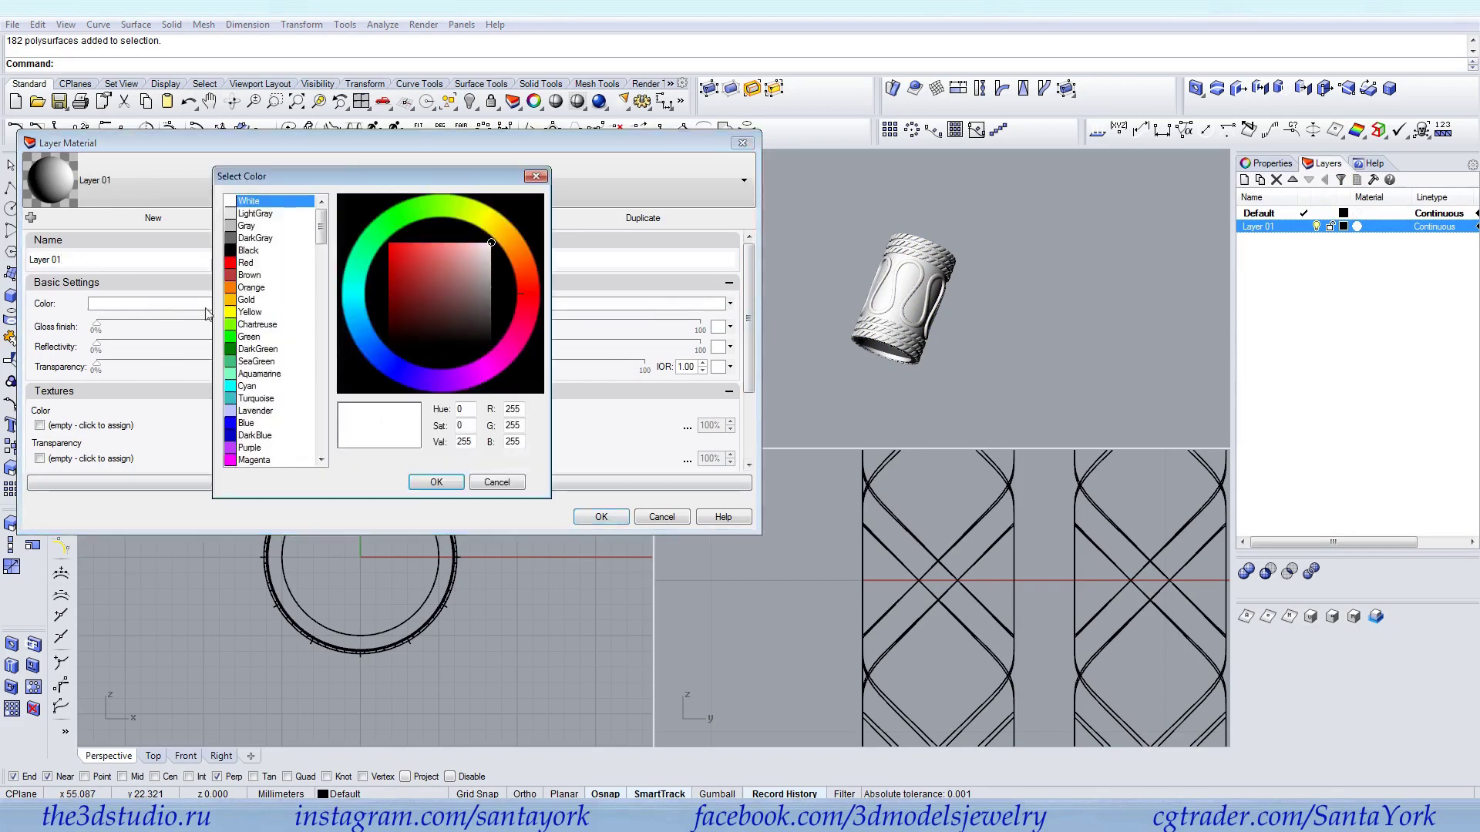
{"action": "left_click", "coordinate": [247, 299]}
{"action": "left_click", "coordinate": [436, 483]}
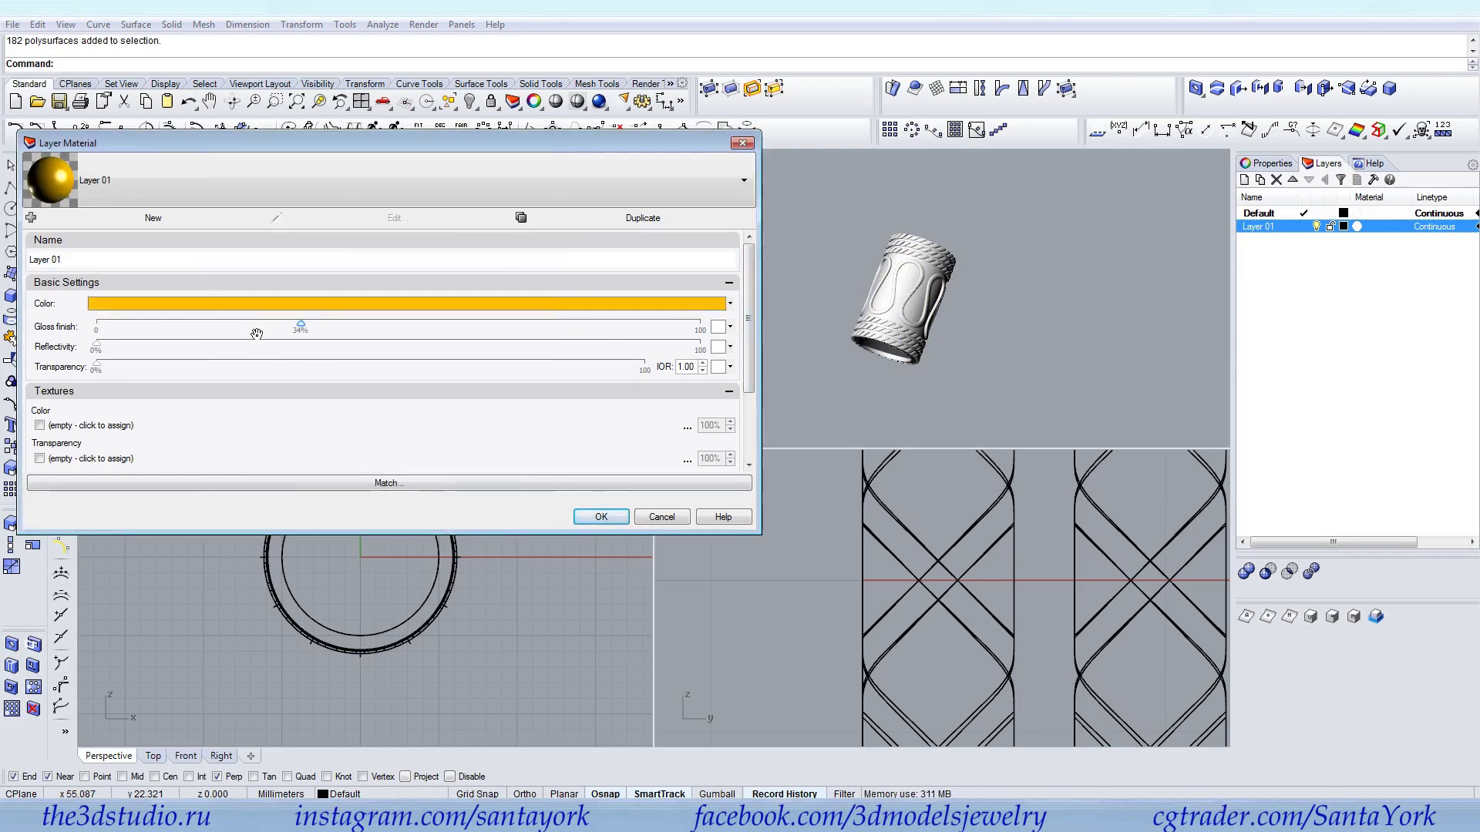
{"action": "left_click", "coordinate": [243, 345]}
Assign the Yellow 01 environment map to the layer's material and apply the material
{"action": "left_click_drag", "start_coordinate": [749, 271], "coordinate": [749, 336]}
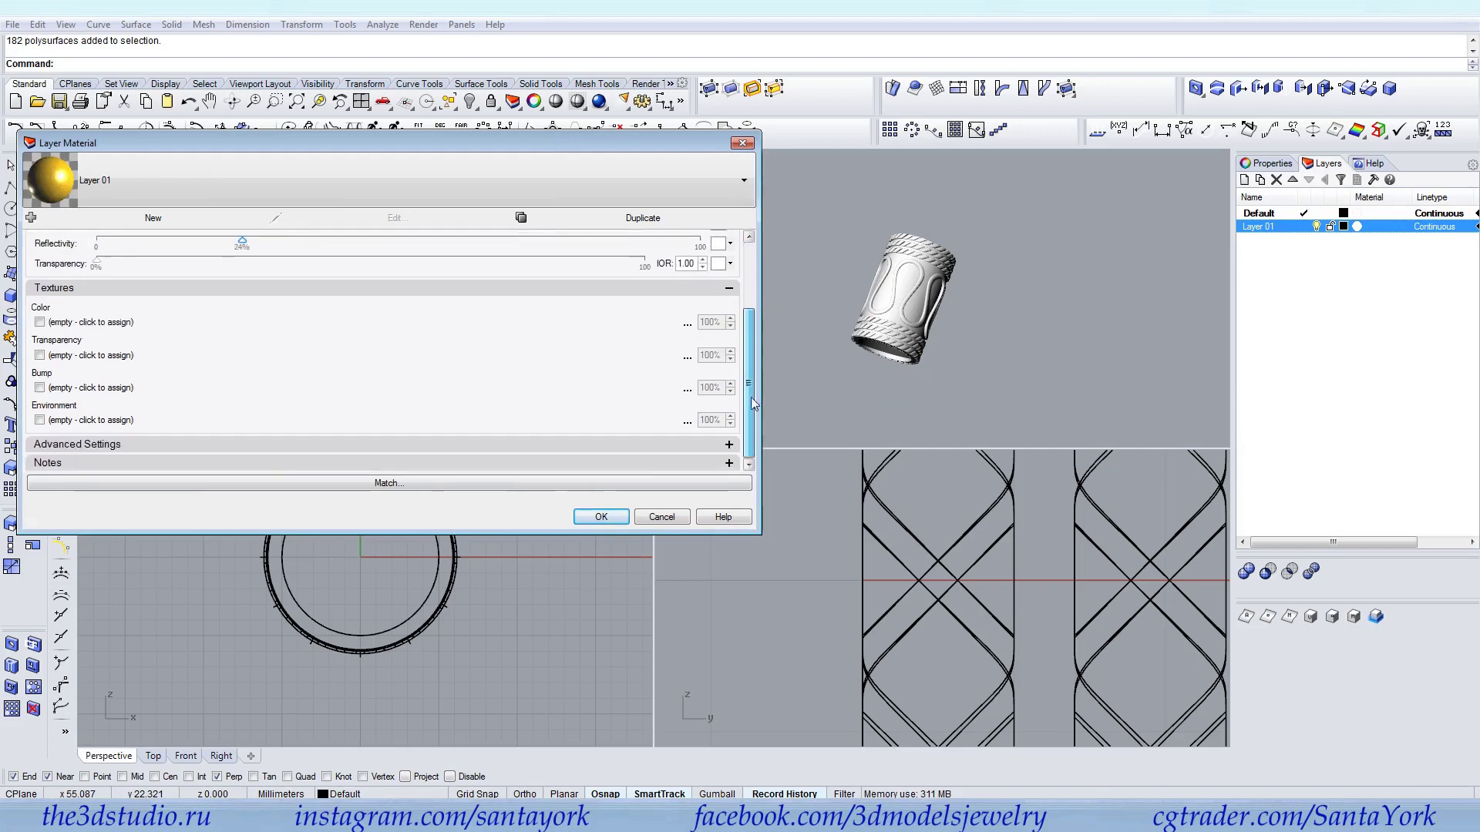
{"action": "left_click", "coordinate": [40, 420]}
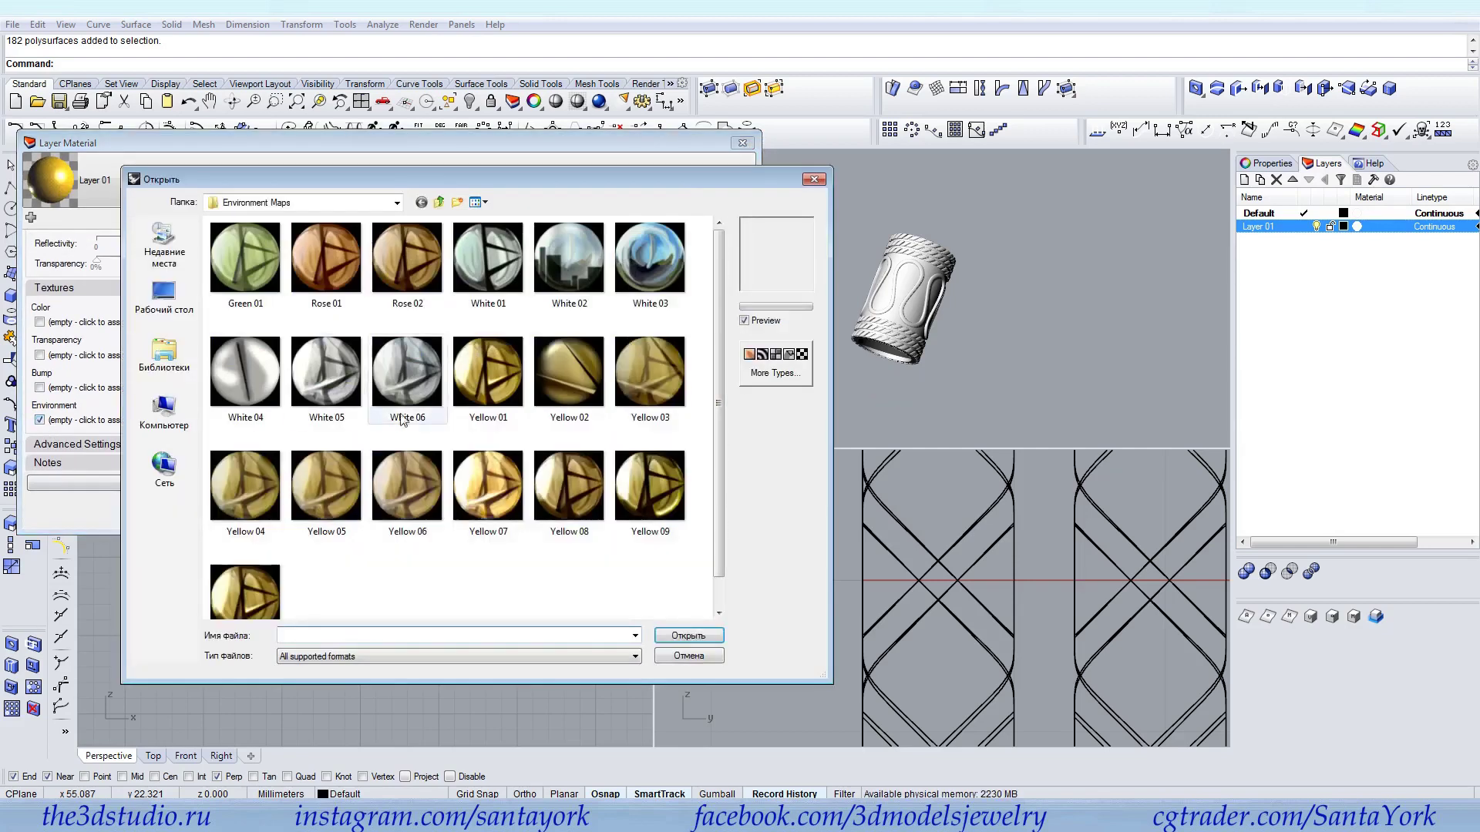
{"action": "left_click", "coordinate": [493, 393]}
{"action": "left_click", "coordinate": [688, 636]}
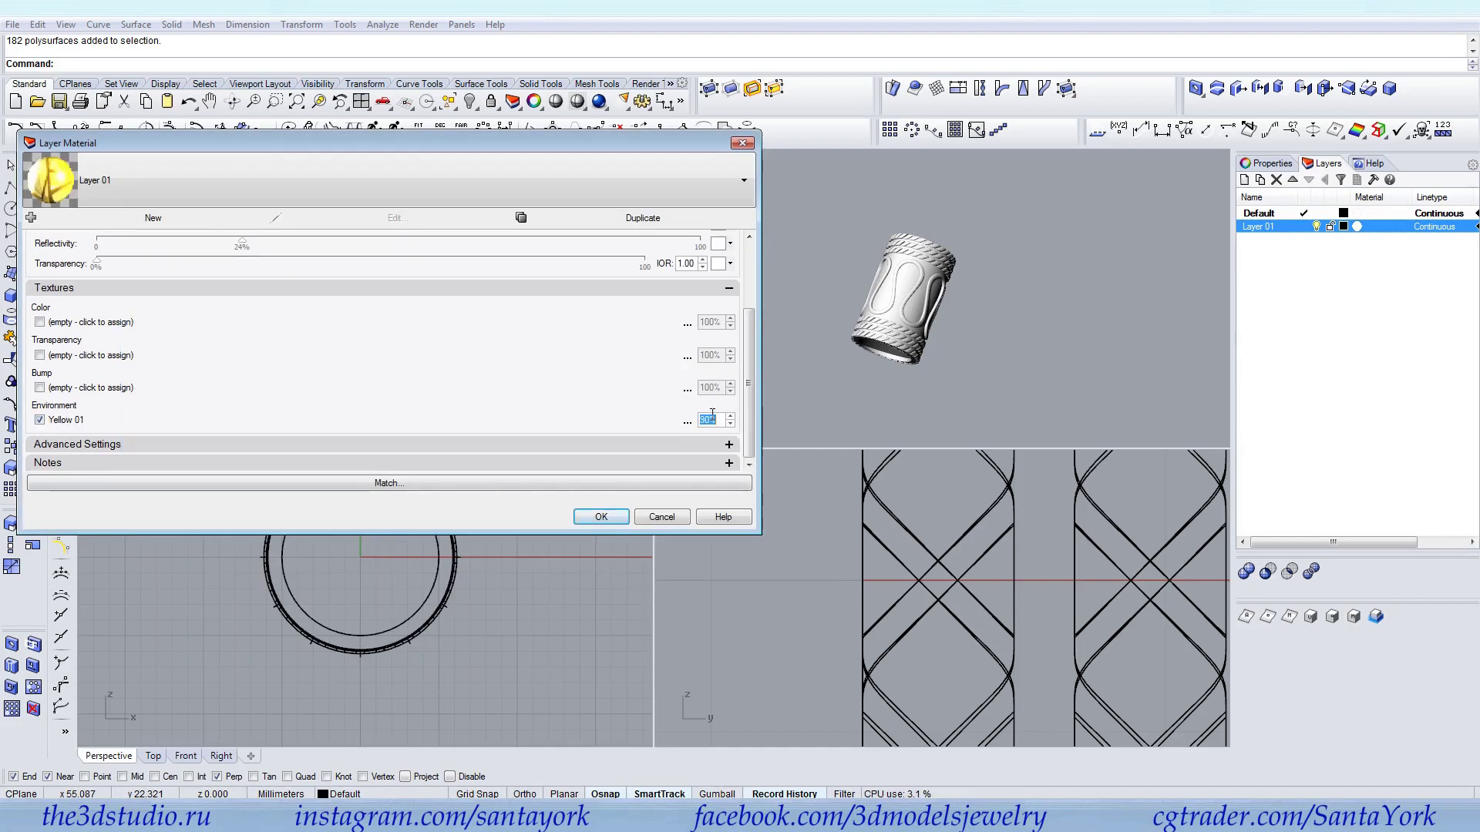
{"action": "left_click", "coordinate": [601, 517]}
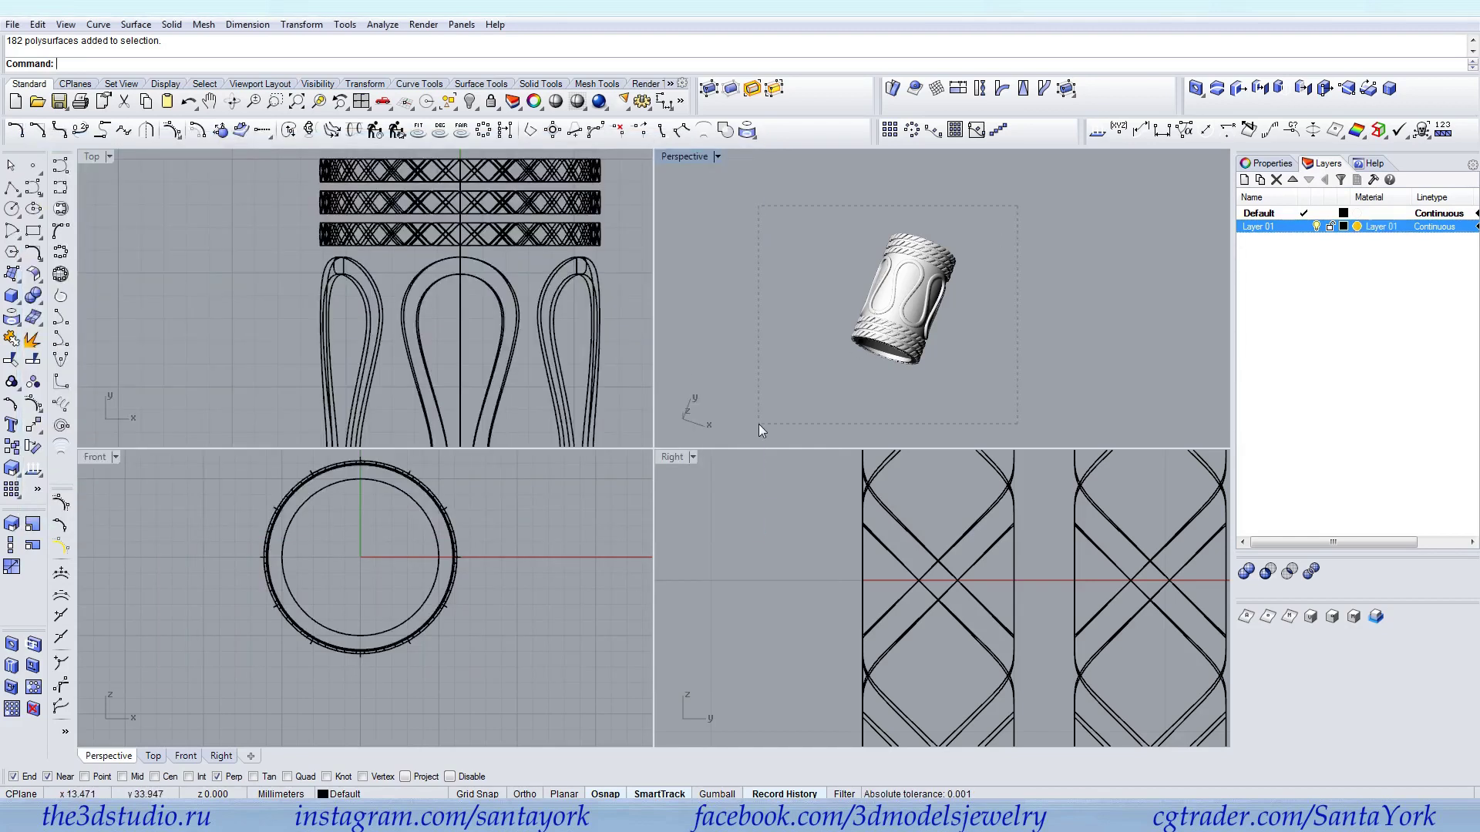
Move all visible ring parts to the layer Layer 01 so they take its gold material
{"action": "right_click", "coordinate": [1281, 226]}
{"action": "left_click", "coordinate": [1345, 493]}
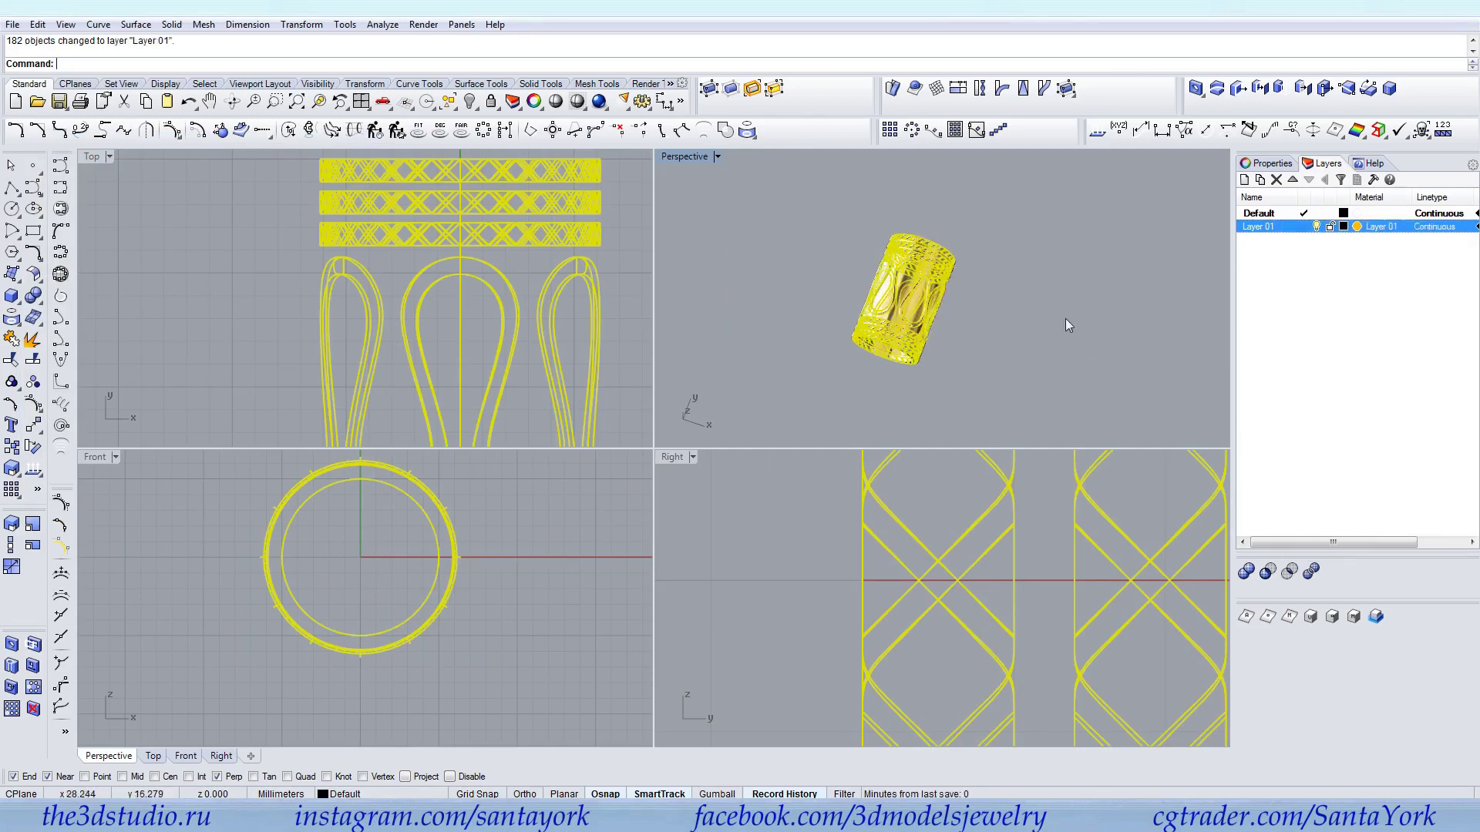
Show the Perspective view full screen and examine the rendered gold ring from several sides
{"action": "double_click", "coordinate": [683, 157]}
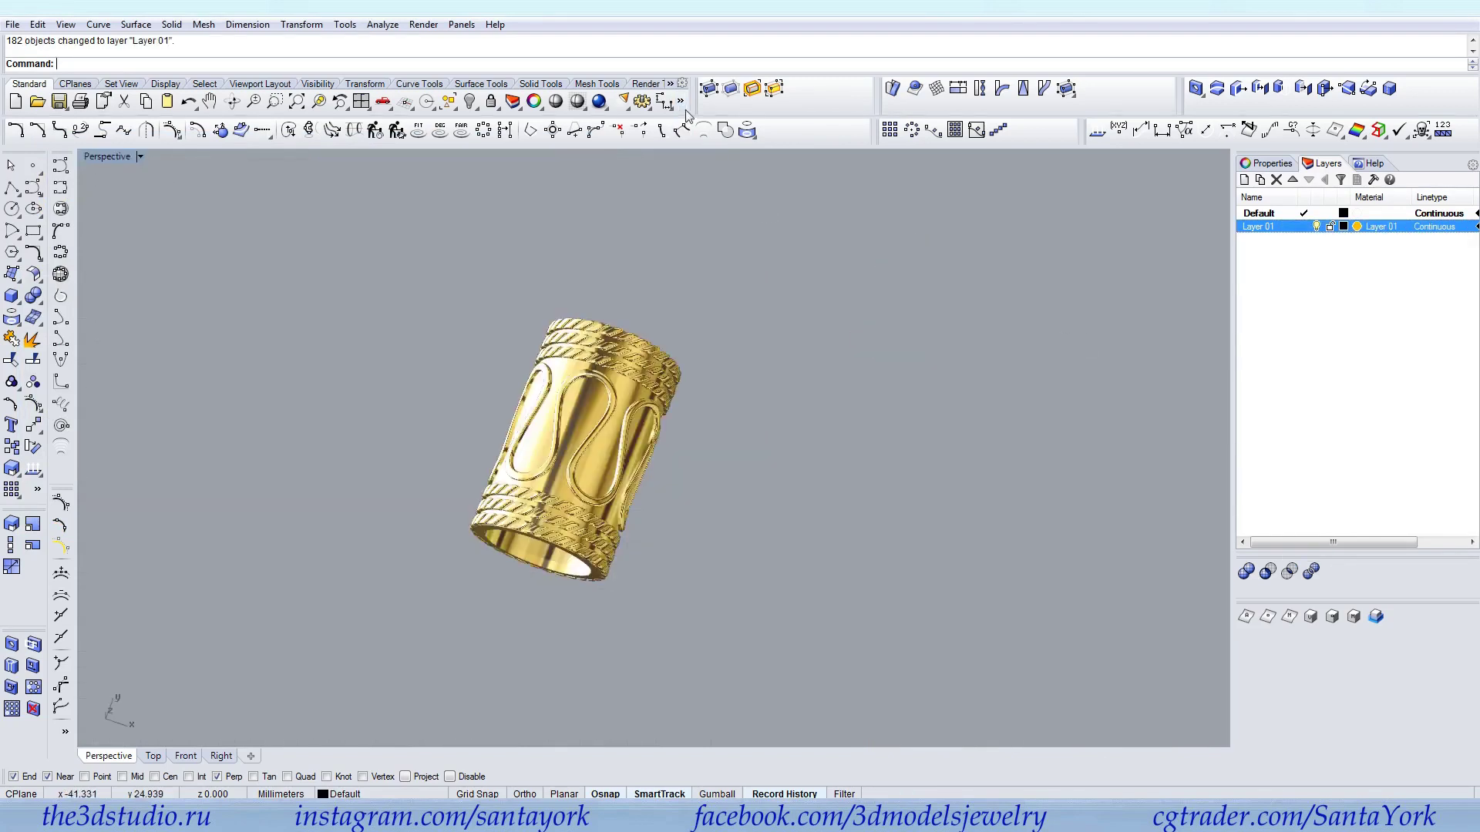
{"action": "double_click", "coordinate": [117, 157]}
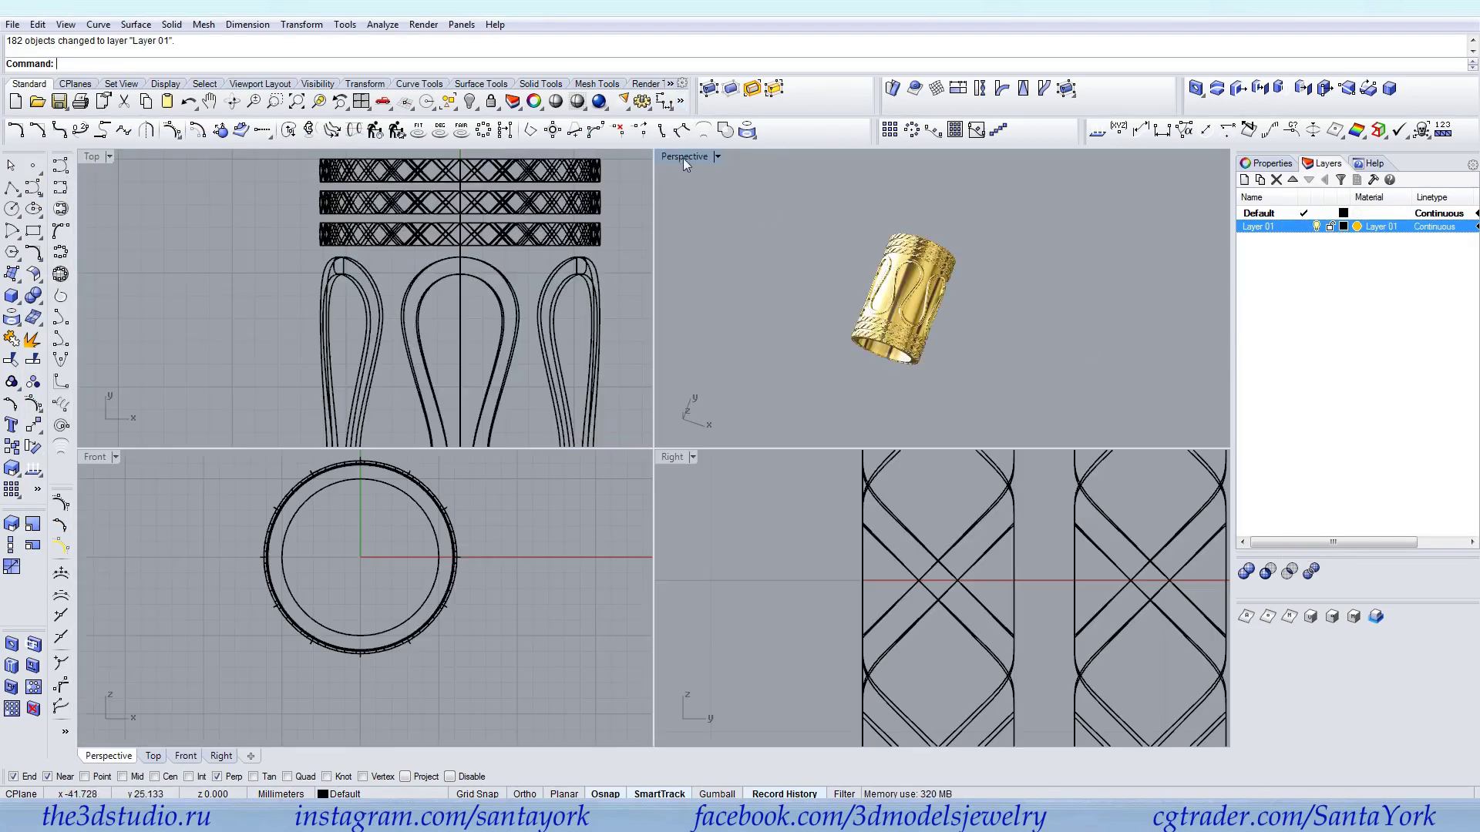
{"action": "left_click_drag", "start_coordinate": [684, 157], "coordinate": [718, 1]}
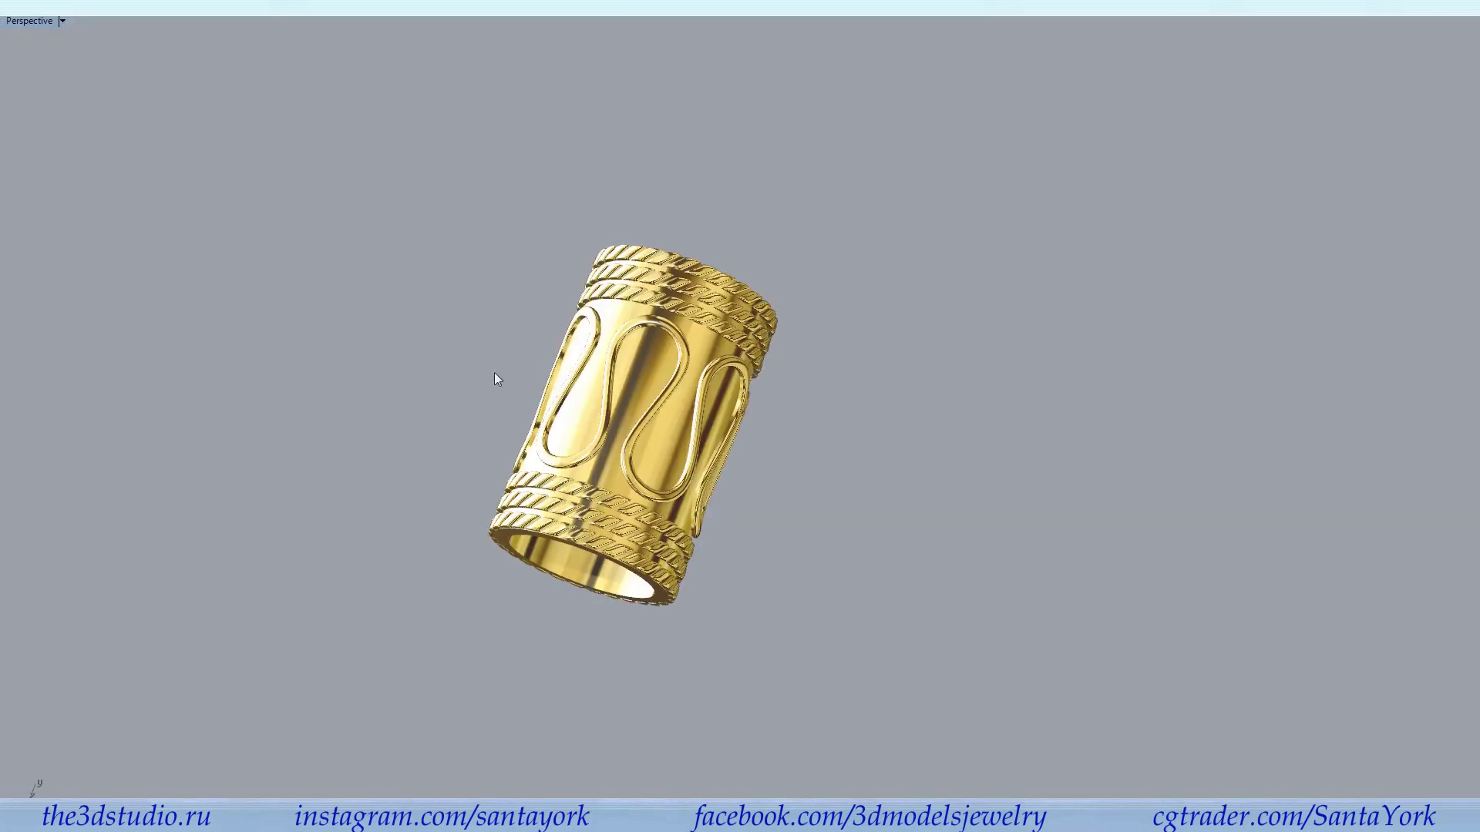
{"action": "right_click_drag", "start_coordinate": [474, 428], "coordinate": [851, 272]}
{"action": "right_click_drag", "start_coordinate": [934, 271], "coordinate": [1016, 385]}
{"action": "right_click_drag", "start_coordinate": [1015, 460], "coordinate": [740, 452]}
{"action": "right_click_drag", "start_coordinate": [732, 305], "coordinate": [776, 415]}
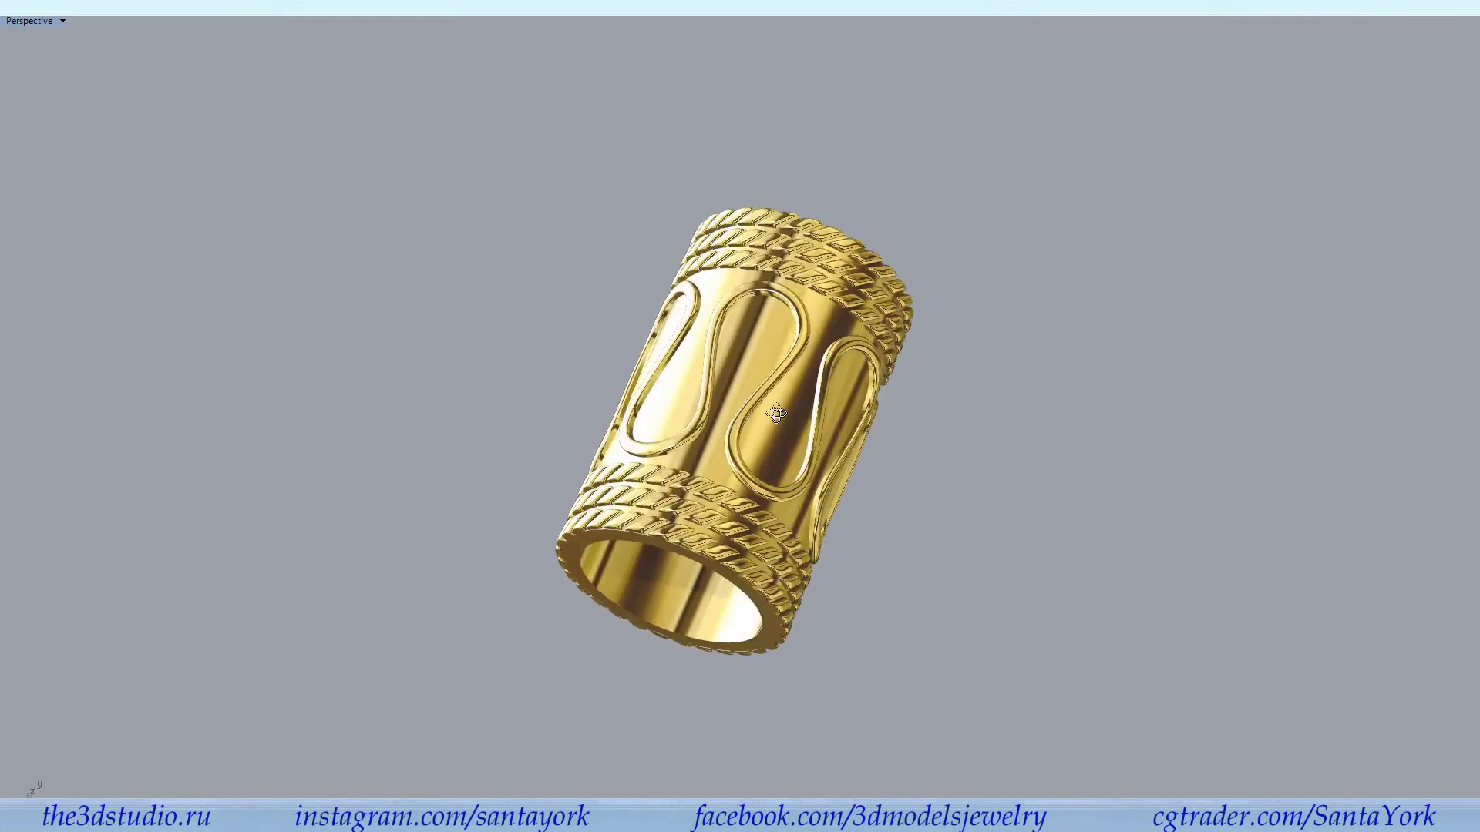